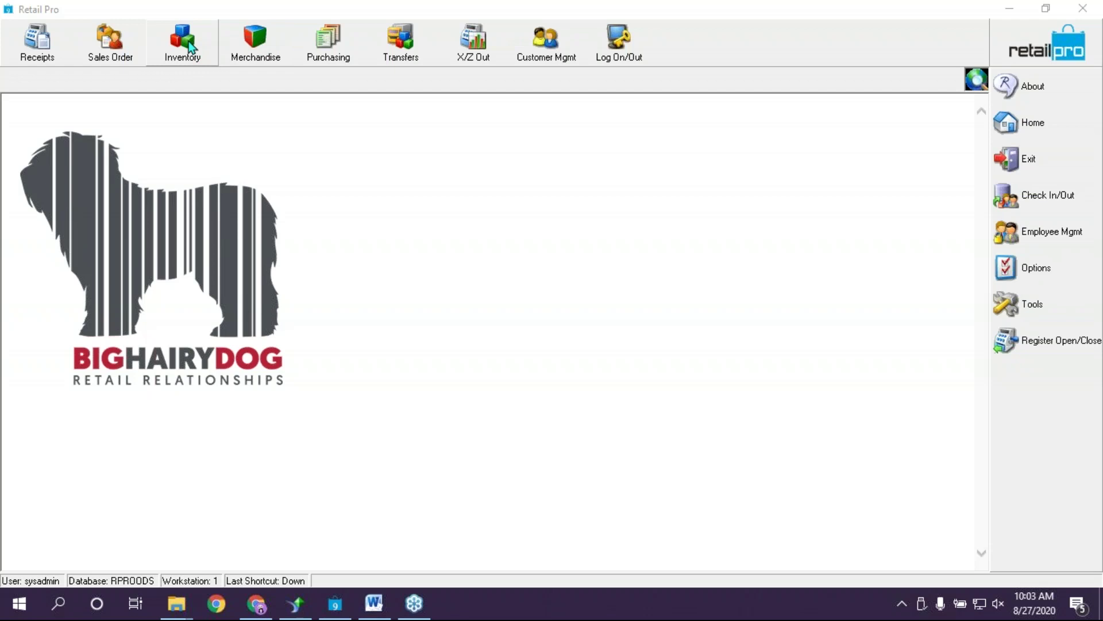
Open the Departments list from the Merchandise menu
click(251, 40)
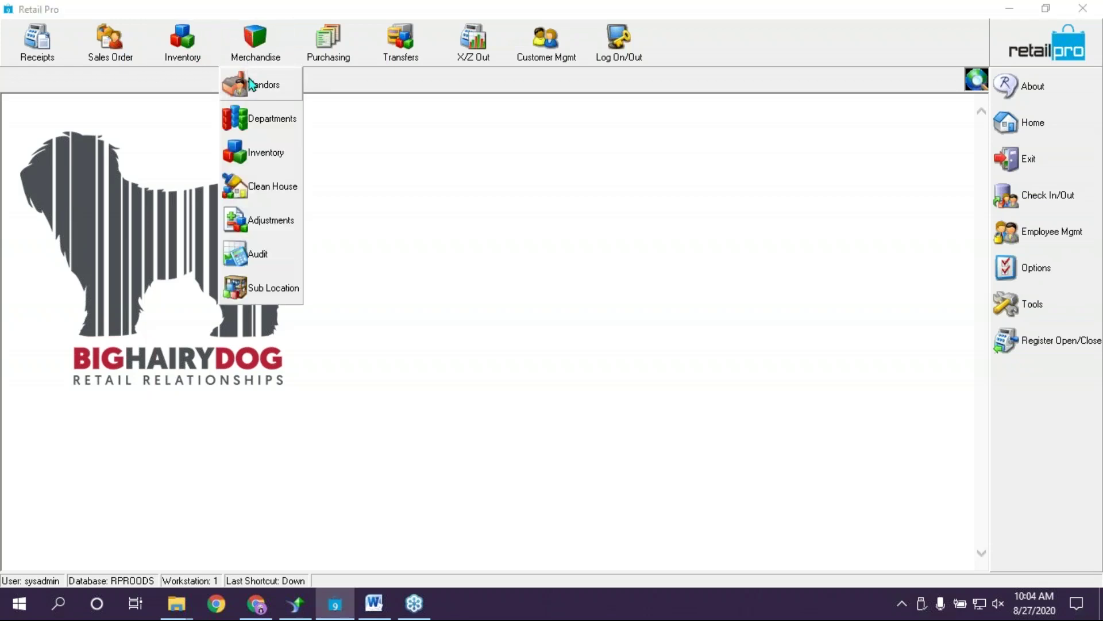
click(253, 120)
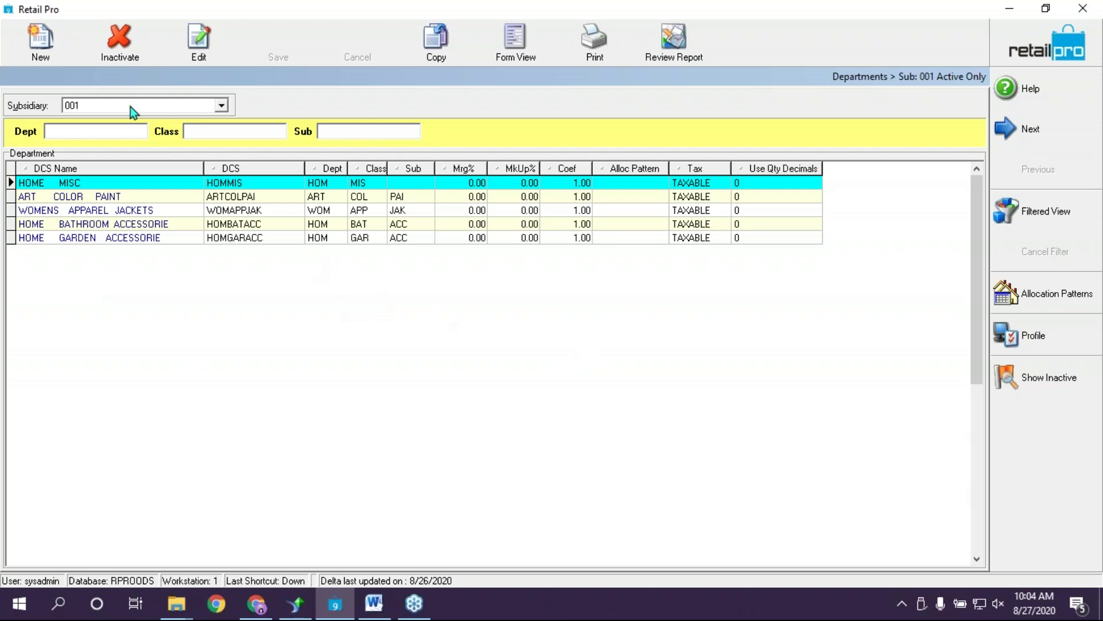
Start a new department with Dept MEN and department name MENS
click(38, 42)
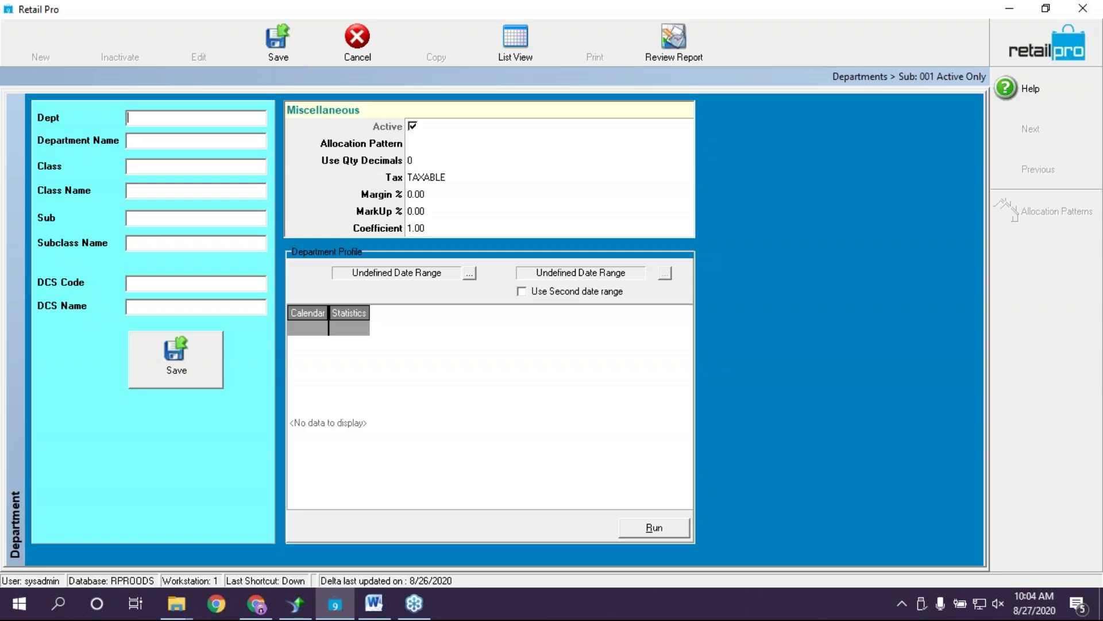
text(men)
key(BackSpace)
key(BackSpace)
key(BackSpace)
text(MEN)
click(161, 144)
text(MENS)
Set class TOP named TOPS and subclass DRS named DRESS
click(157, 167)
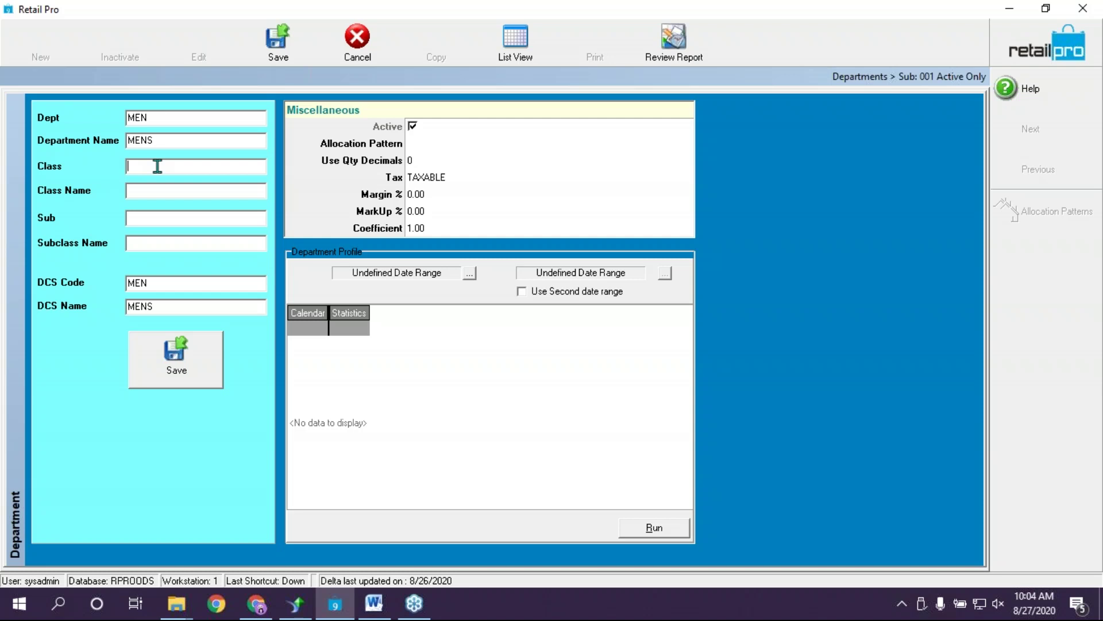
text(T)
key(BackSpace)
text(TOP)
click(182, 191)
text(TOPS)
key(Tab)
text(DRS)
click(196, 241)
text(DRESS)
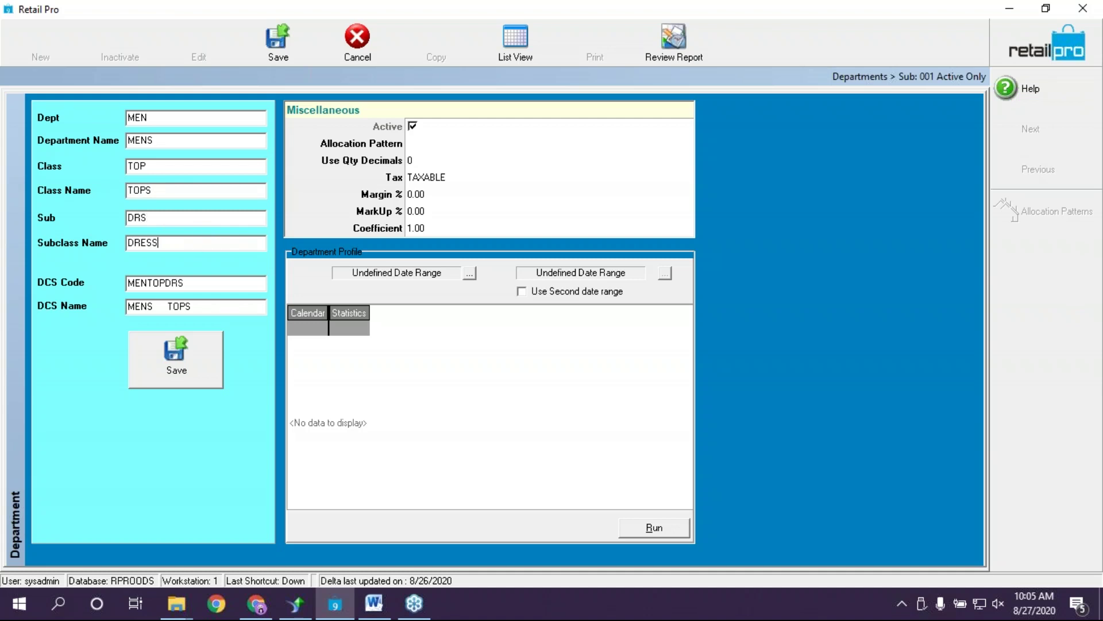
Verify the entries and the generated DCS code MENTOPDRS and name MENS TOPS DRESS
click(189, 217)
click(186, 247)
click(180, 168)
click(241, 308)
key(shift+Tab)
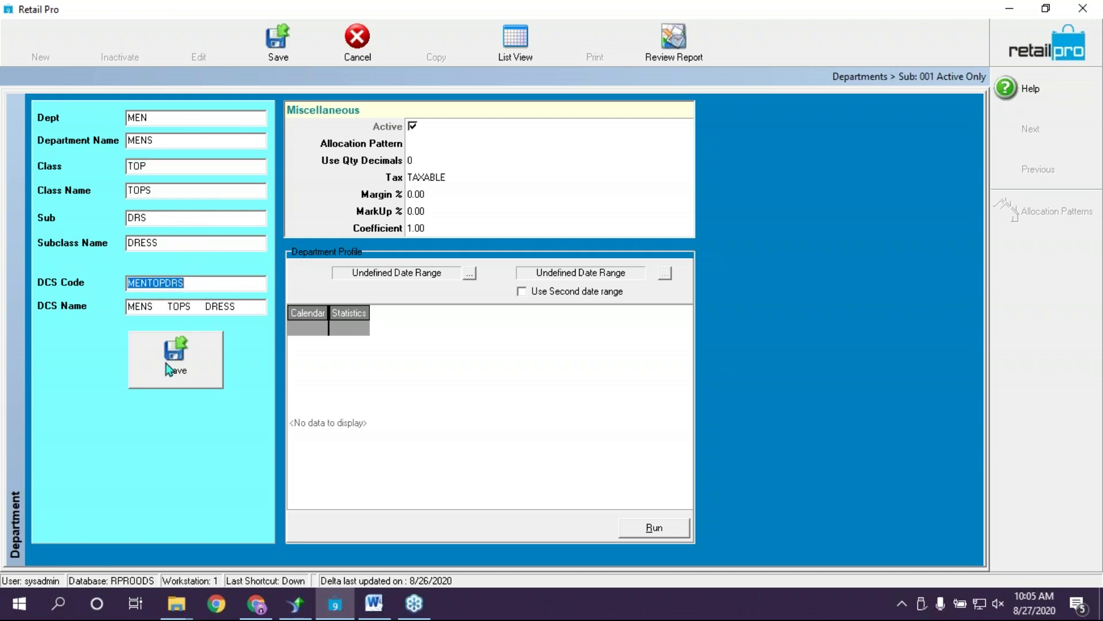
click(178, 218)
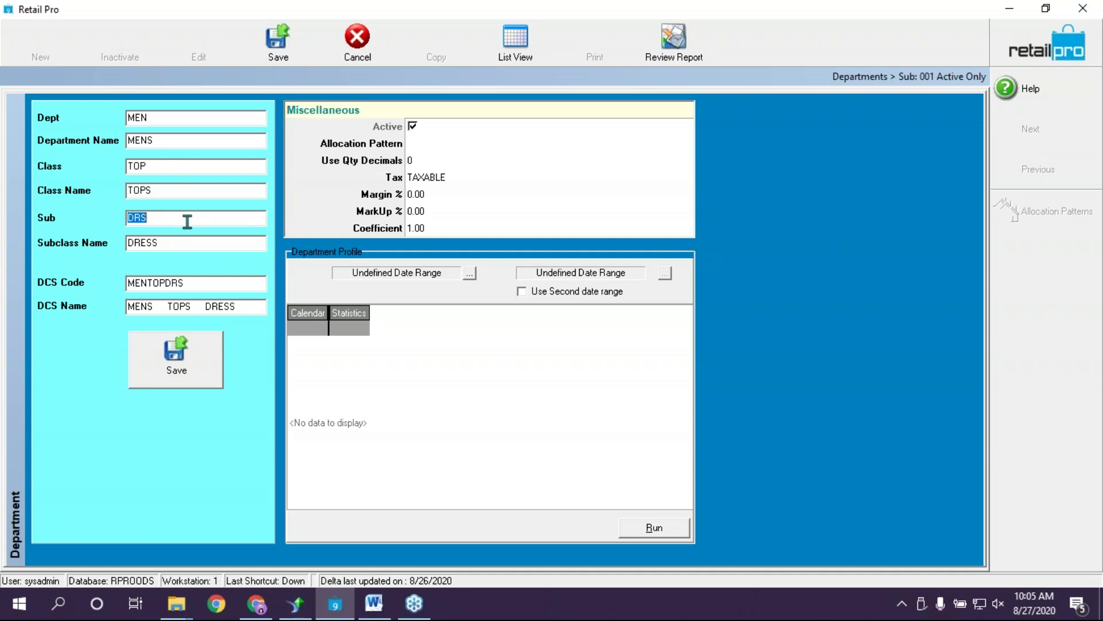
click(164, 193)
click(432, 144)
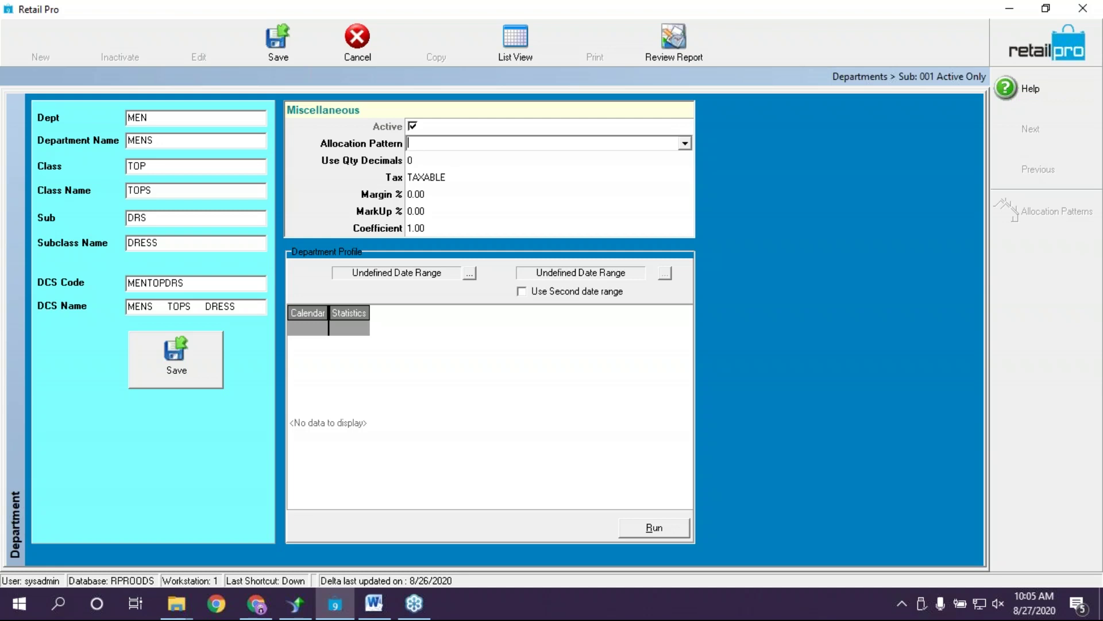
click(685, 144)
click(685, 145)
click(455, 162)
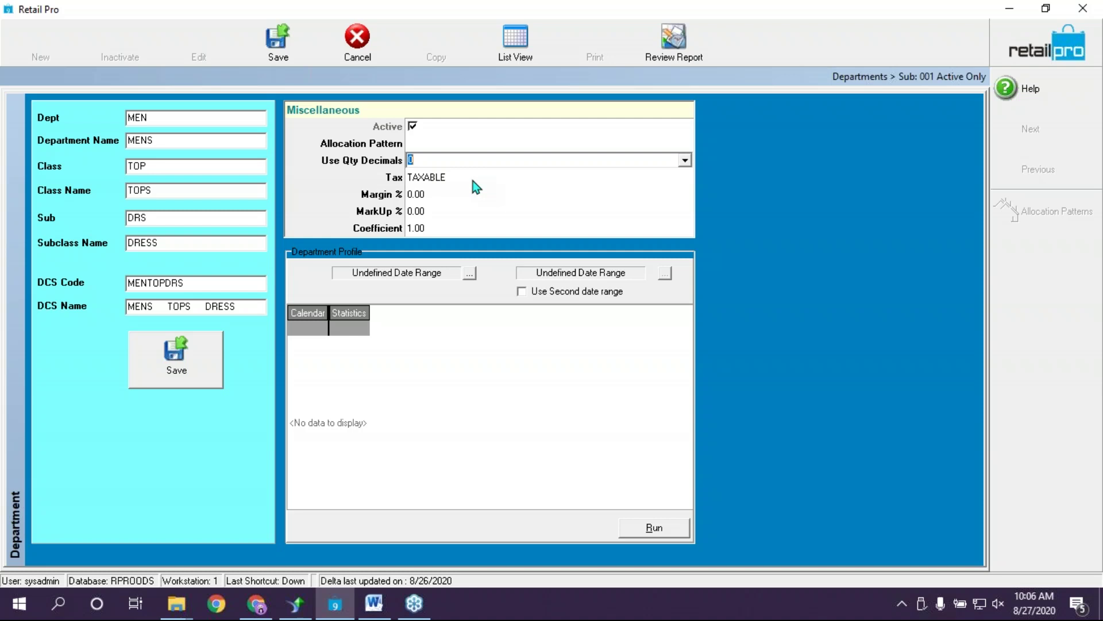
click(473, 179)
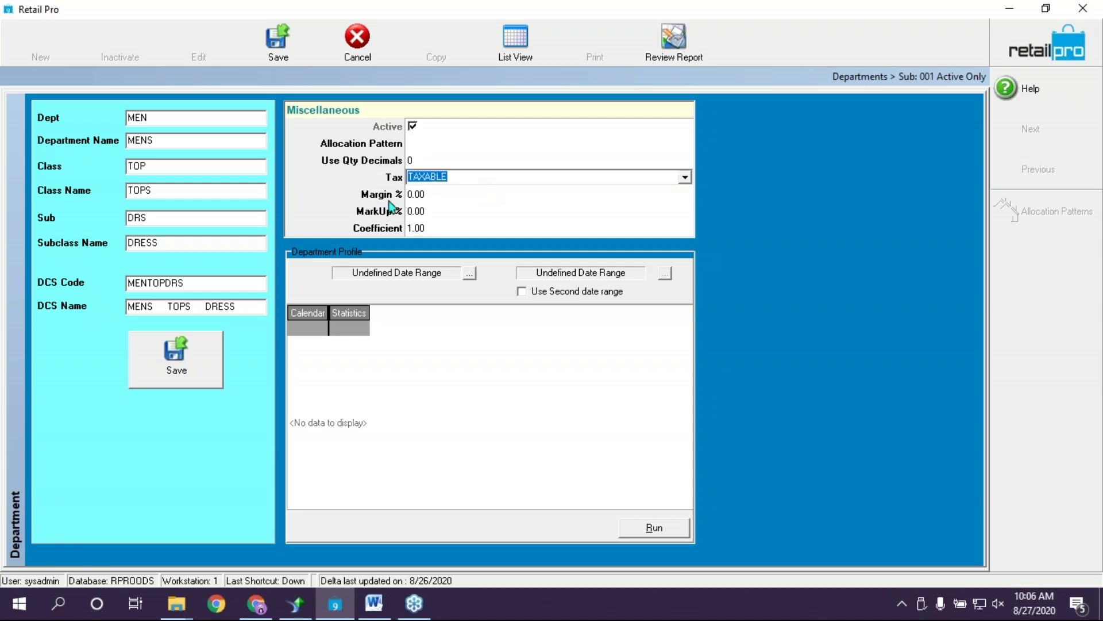
click(686, 178)
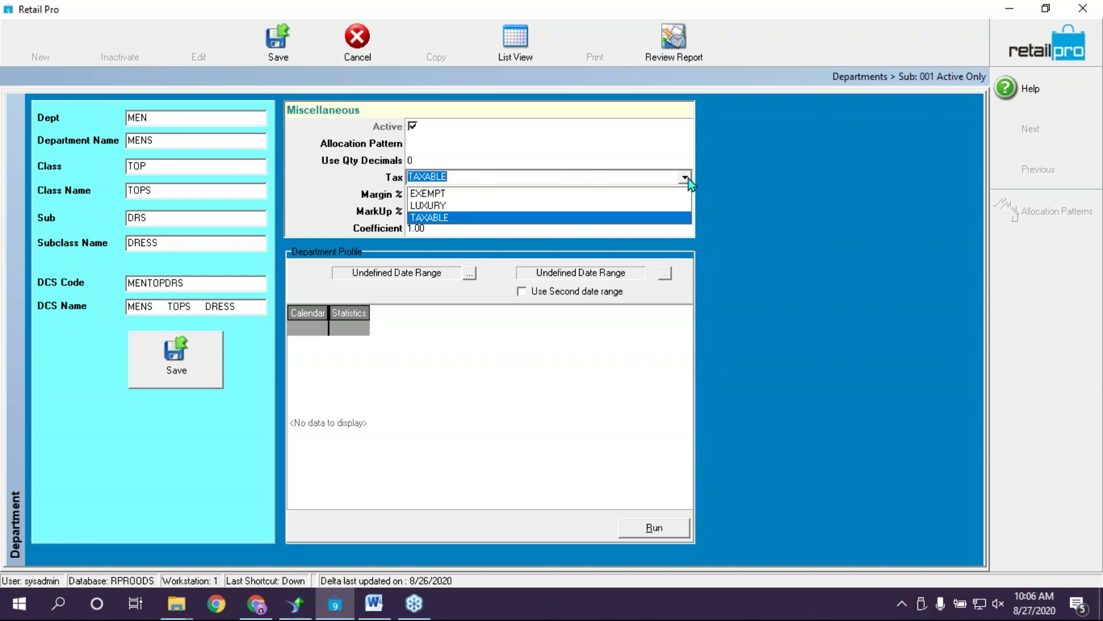
click(689, 178)
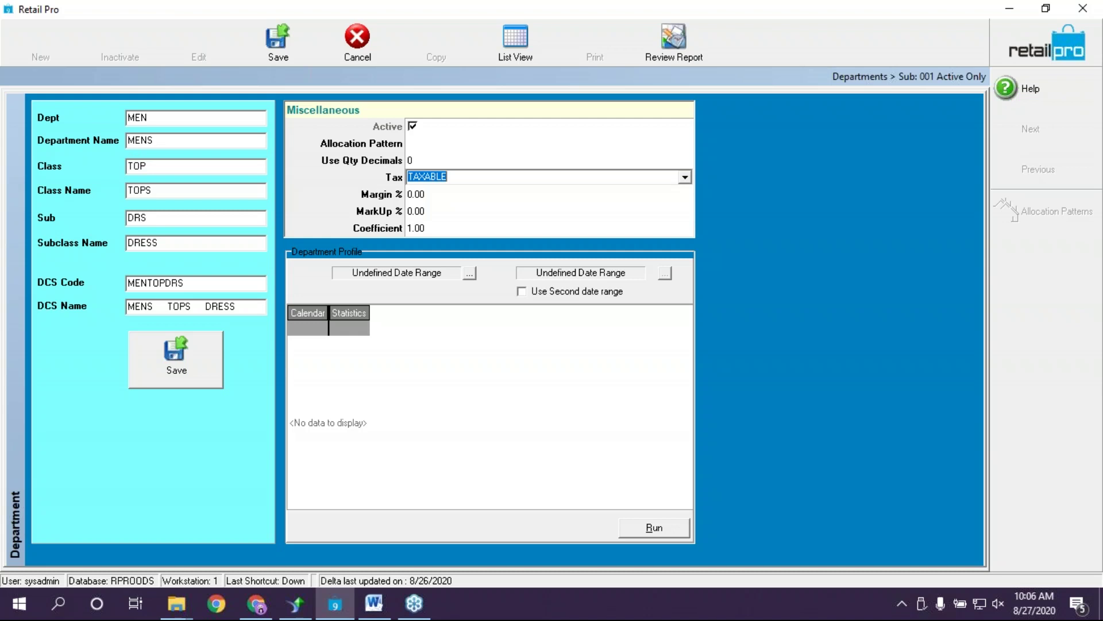
click(482, 201)
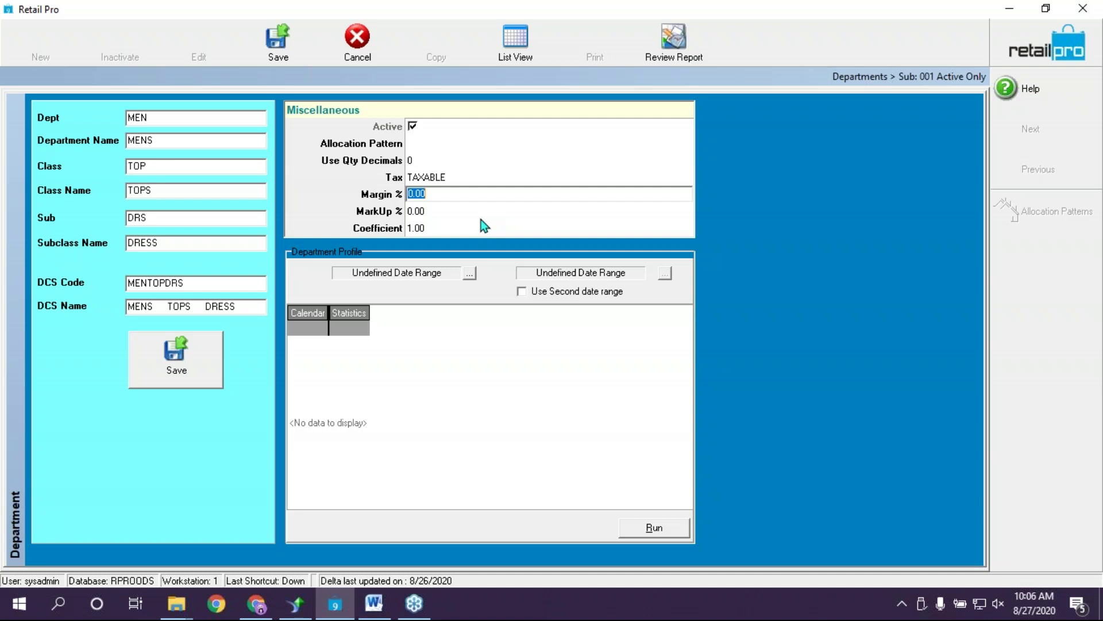
Enter margin 65% then markup 200% (coefficient 3.00) and save department MENTOPDRS
text(65)
key(Down)
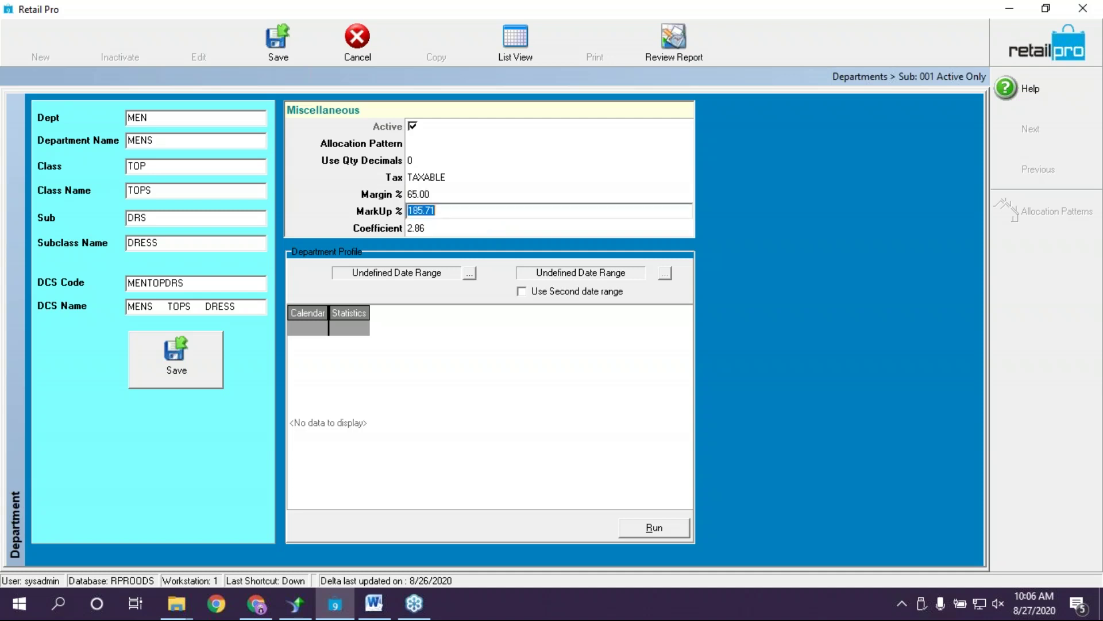
key(Up)
key(Down)
key(Down)
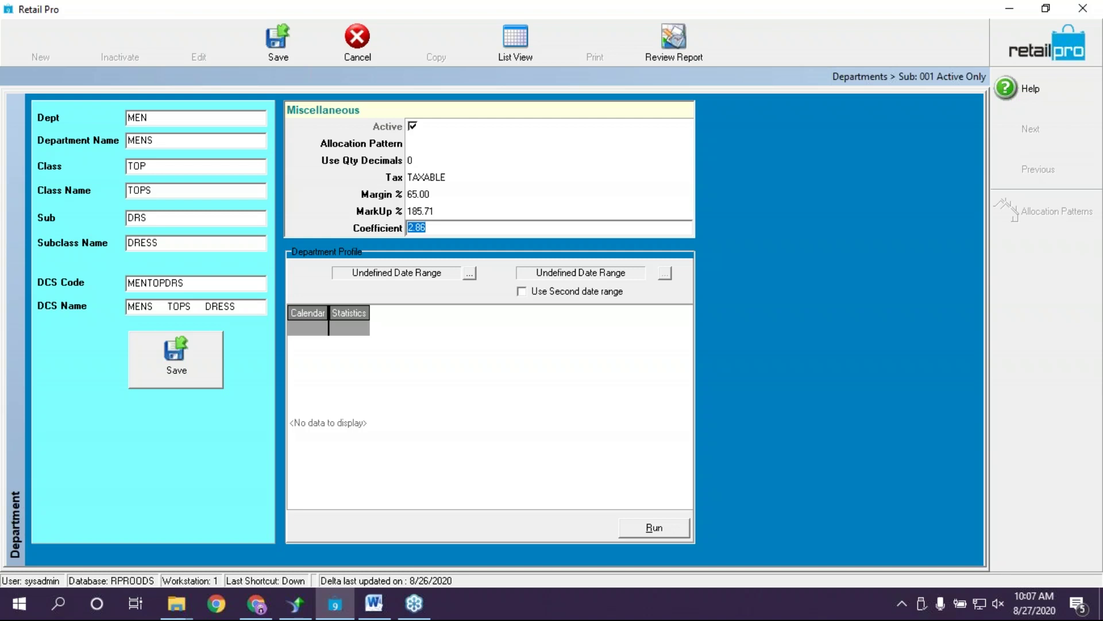
key(Up)
text(200)
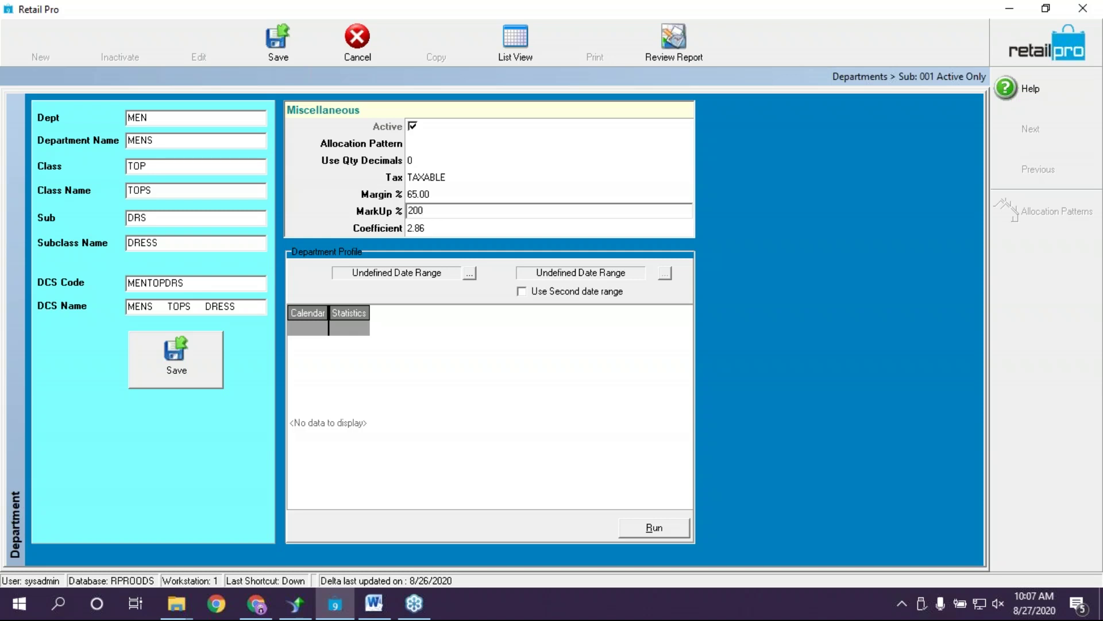
key(Down)
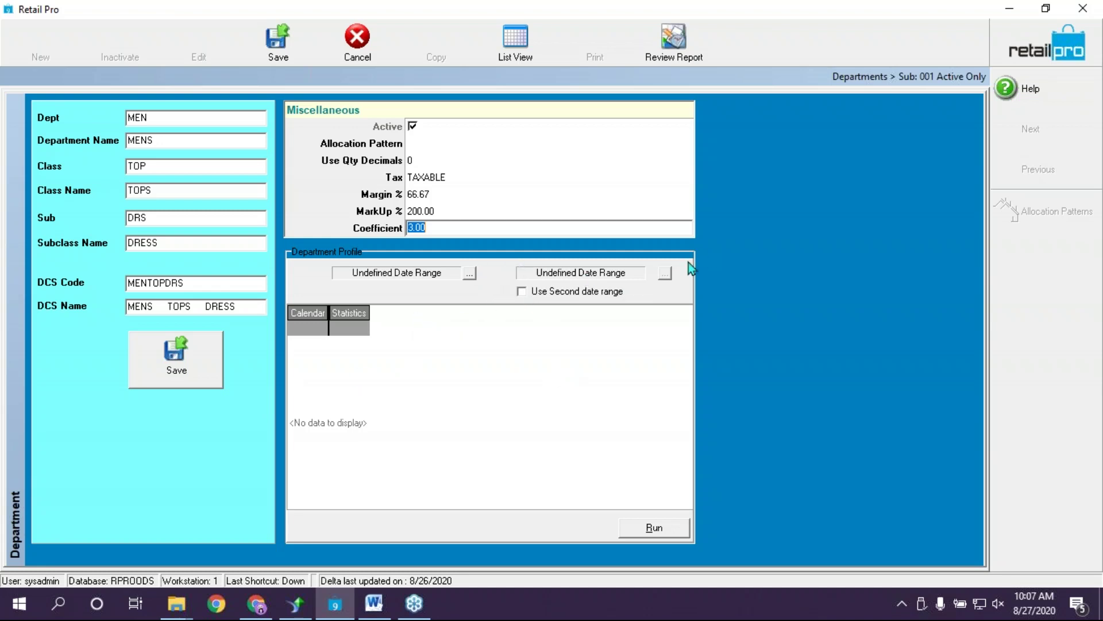
click(191, 371)
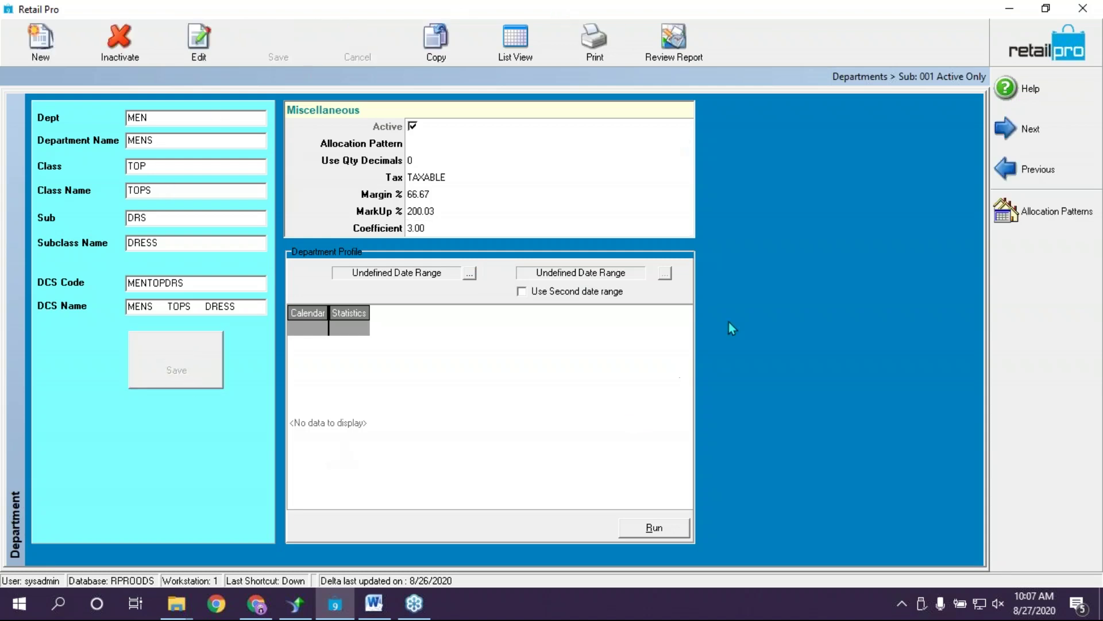
Close the departments screen, then open and close a blank voucher, returning home
click(515, 41)
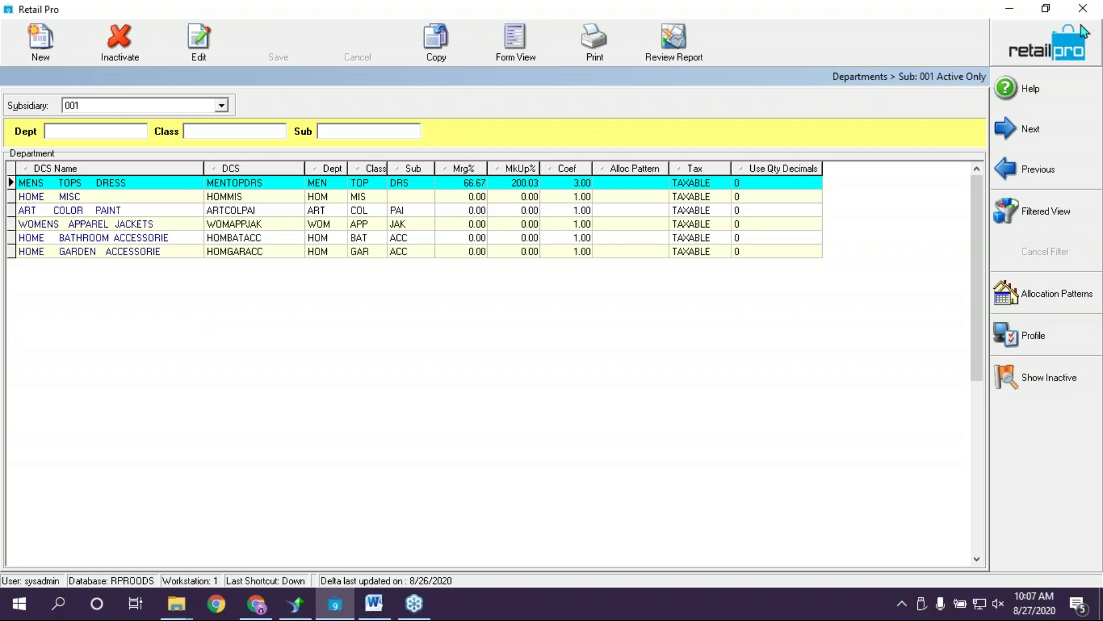
click(1060, 55)
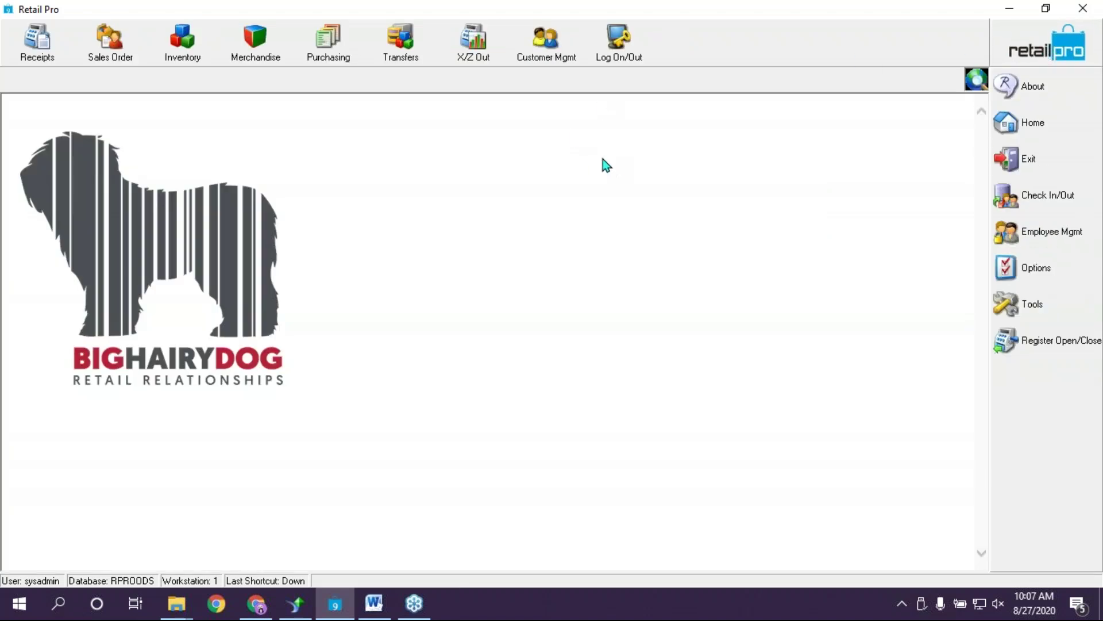
click(319, 36)
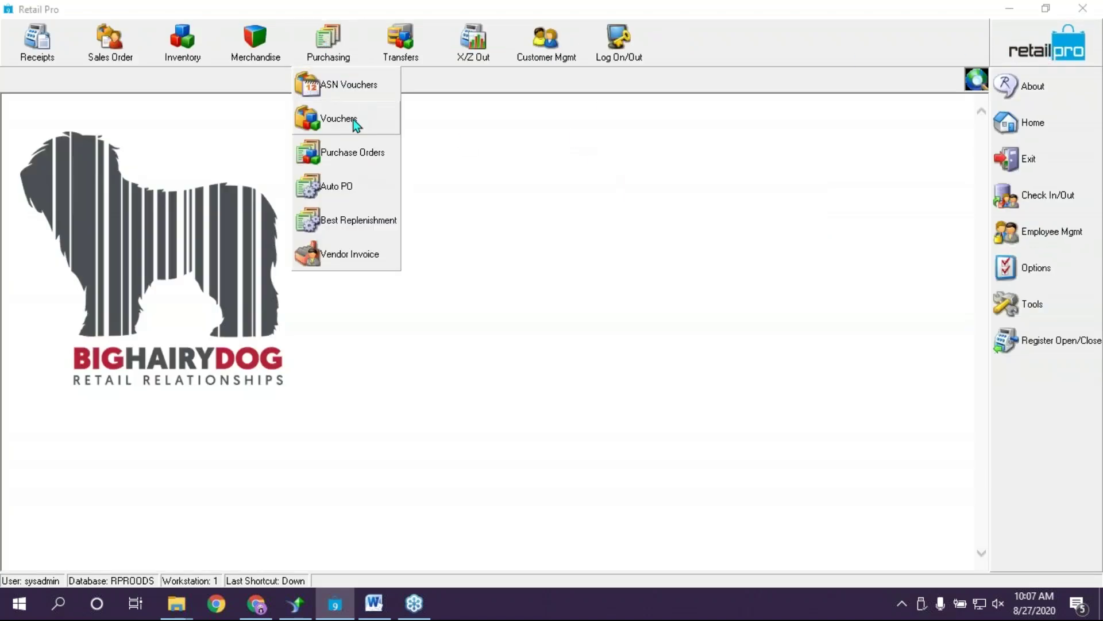
click(357, 119)
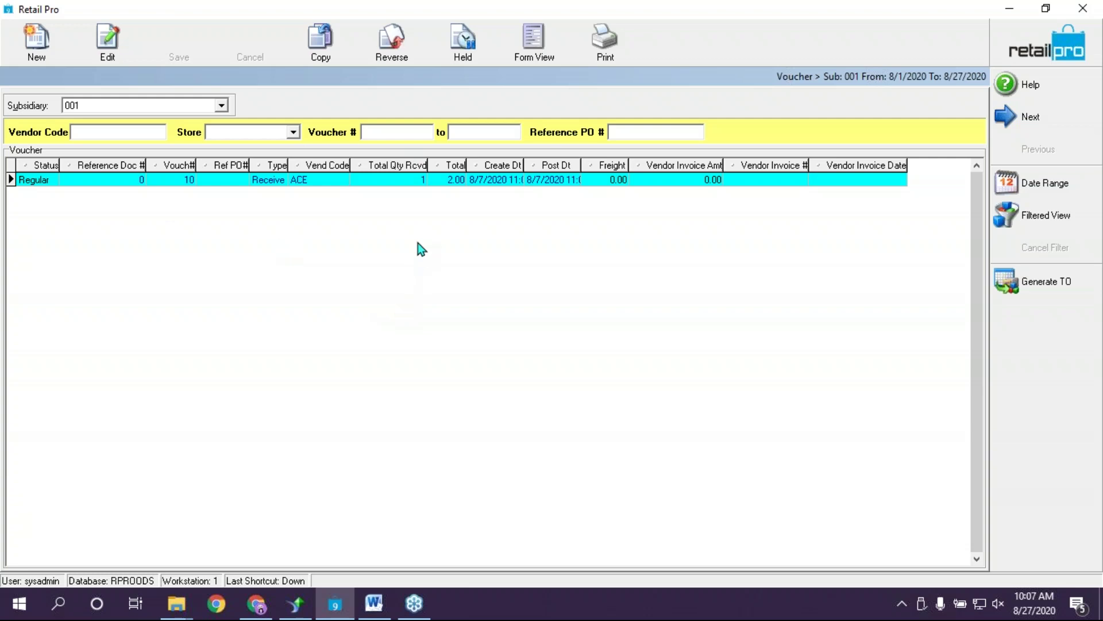
click(56, 45)
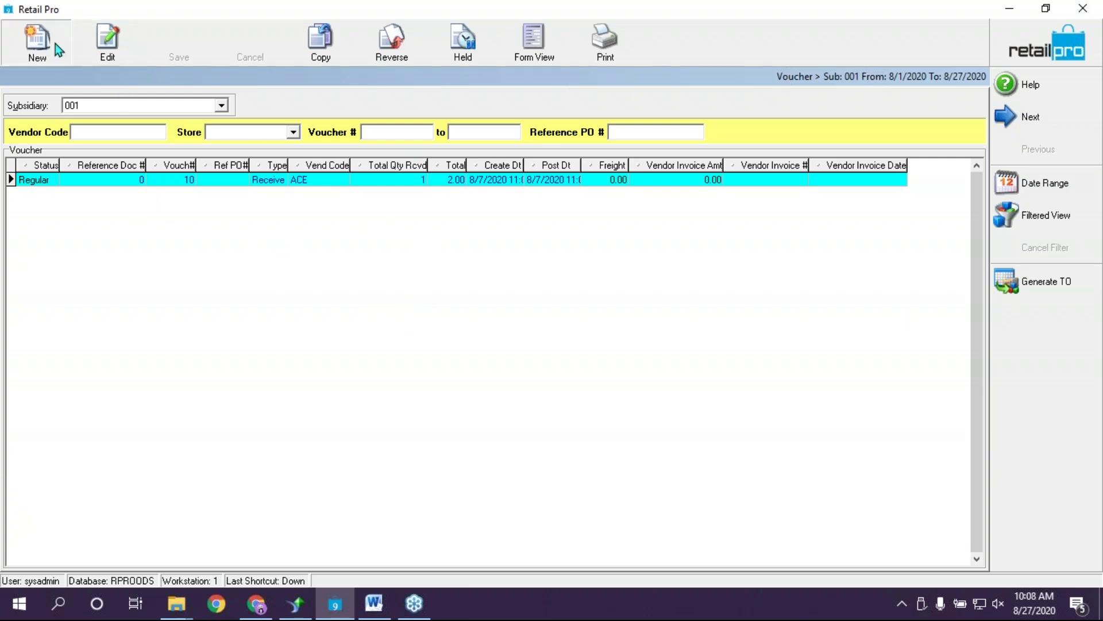
click(1026, 43)
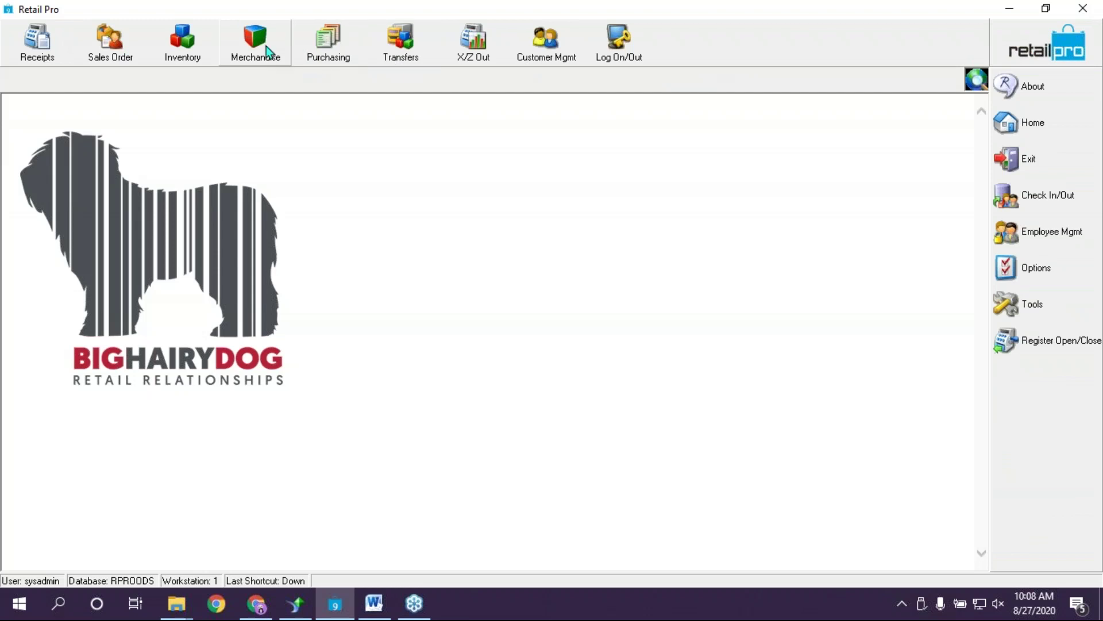
From the Vendors list, show North Face in form view and create a blank vendor
click(285, 43)
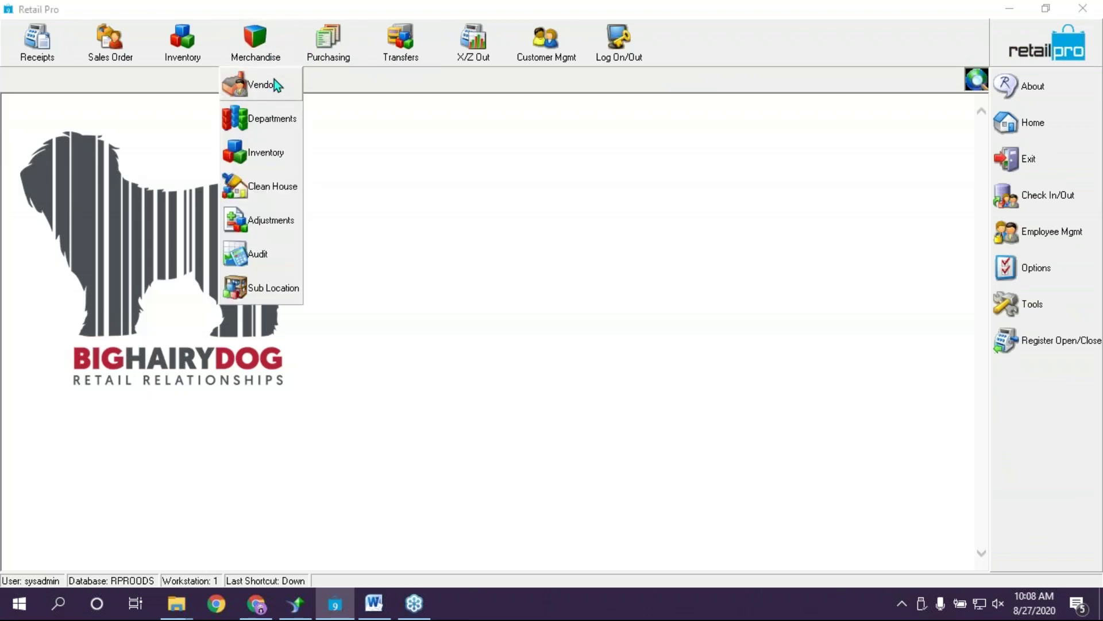
click(272, 81)
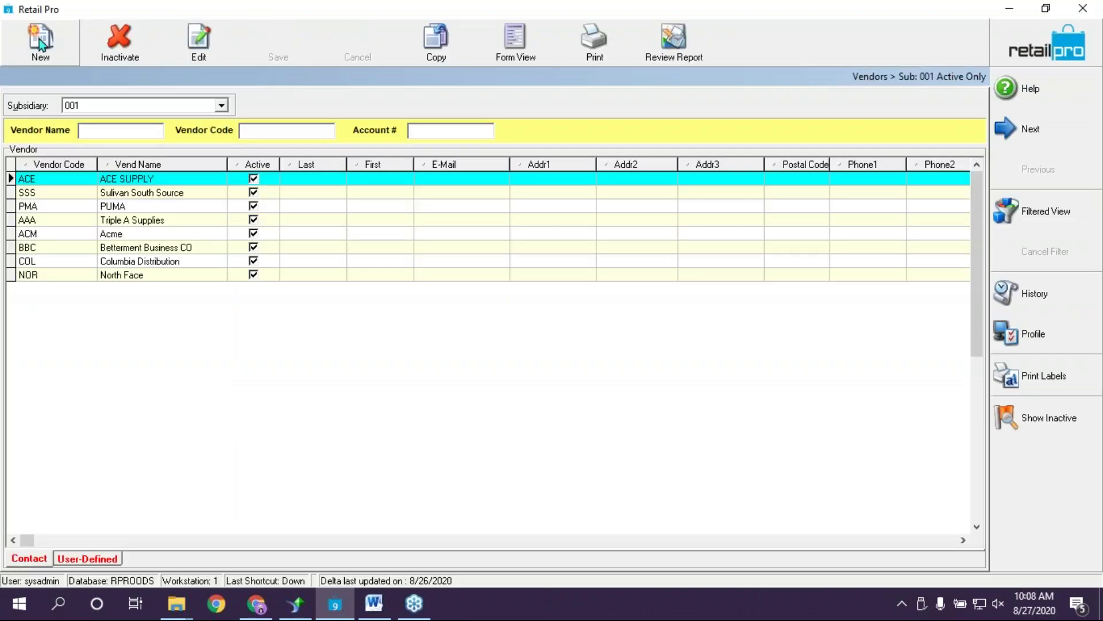
click(58, 236)
click(84, 207)
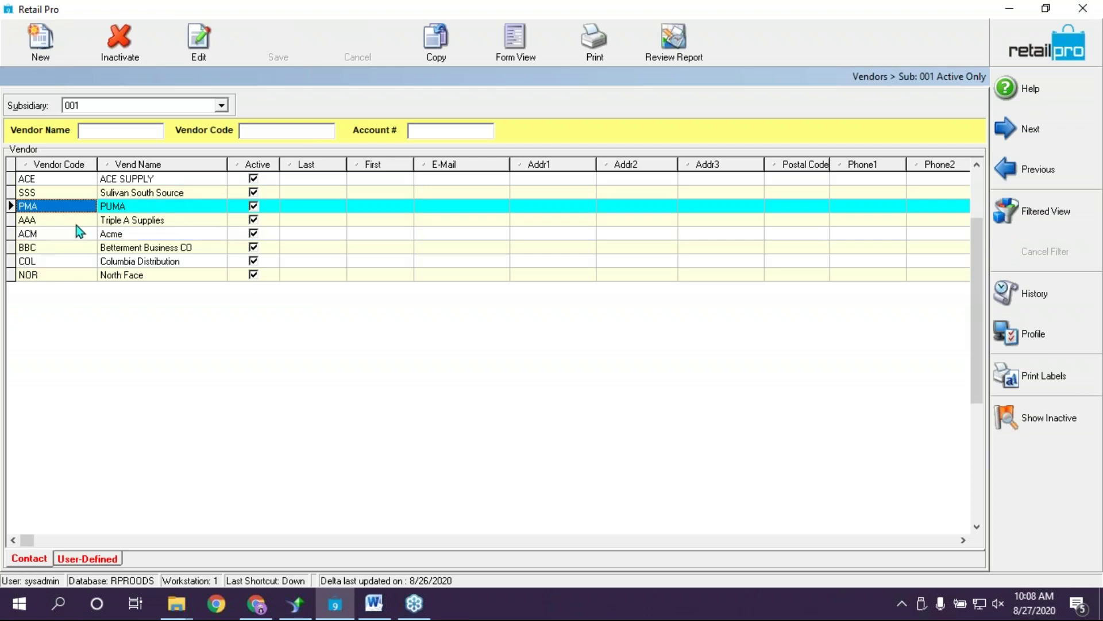
click(97, 274)
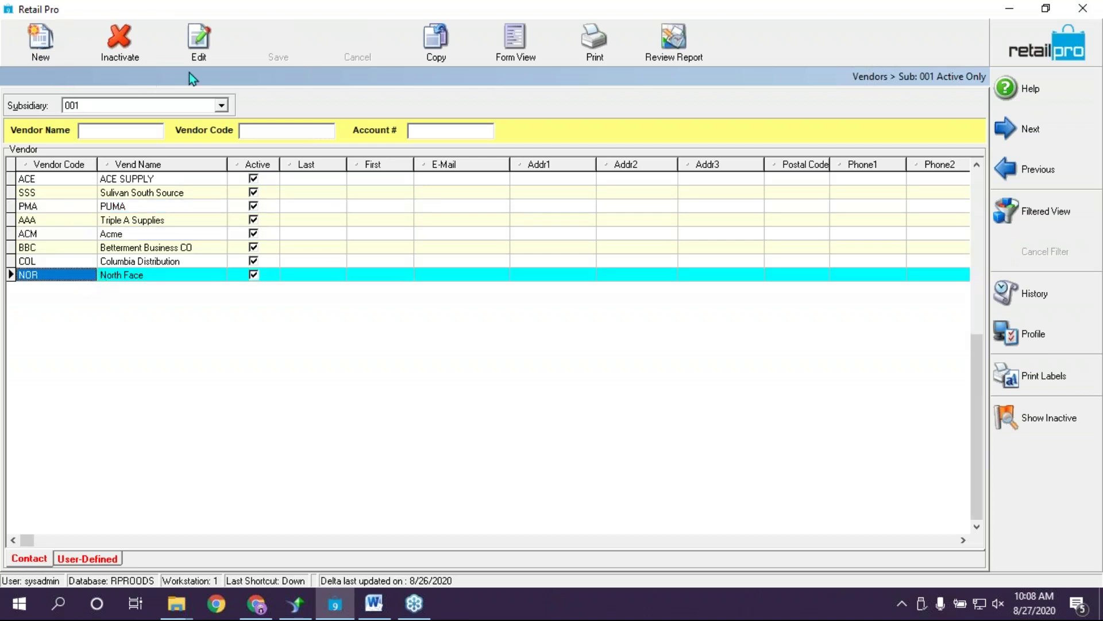
click(513, 40)
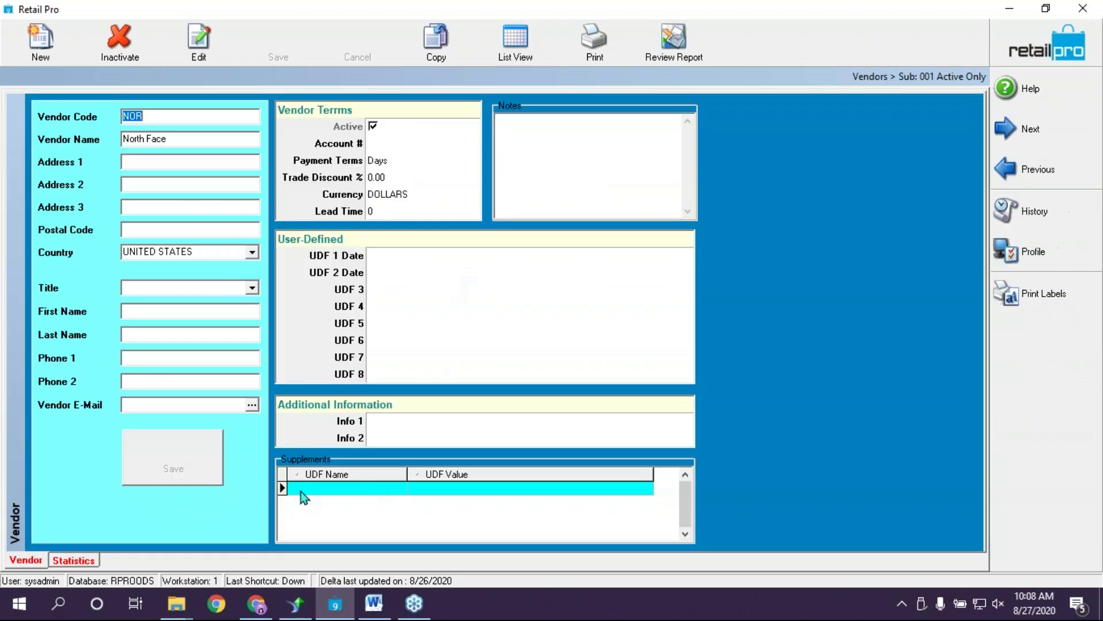
click(181, 139)
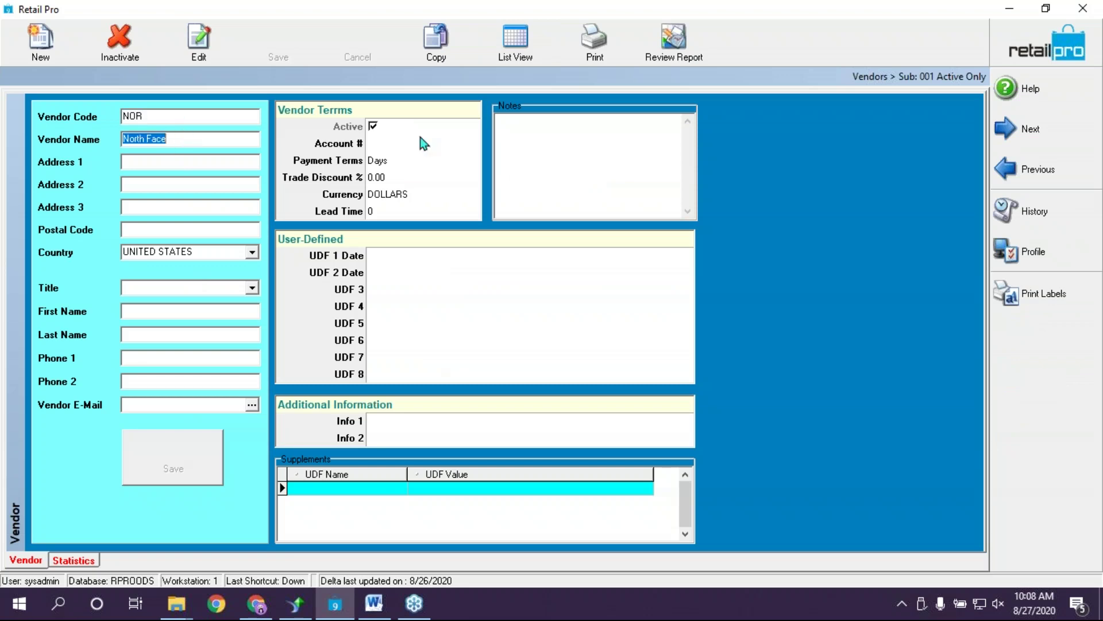
click(40, 38)
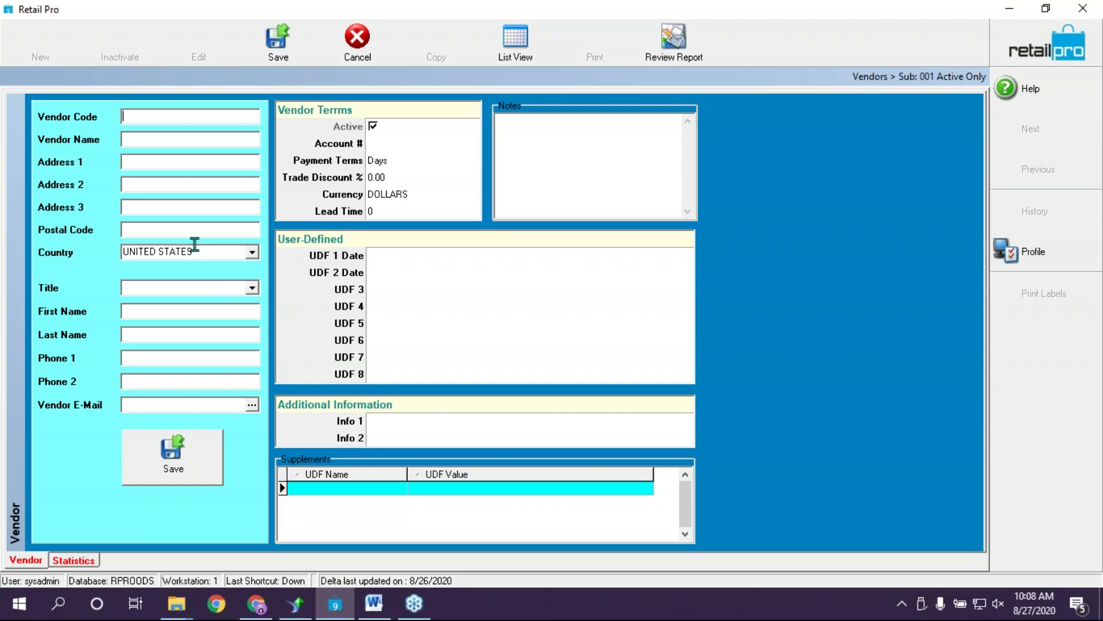
Set the vendor's payment terms to NET 30 days
click(375, 144)
click(392, 166)
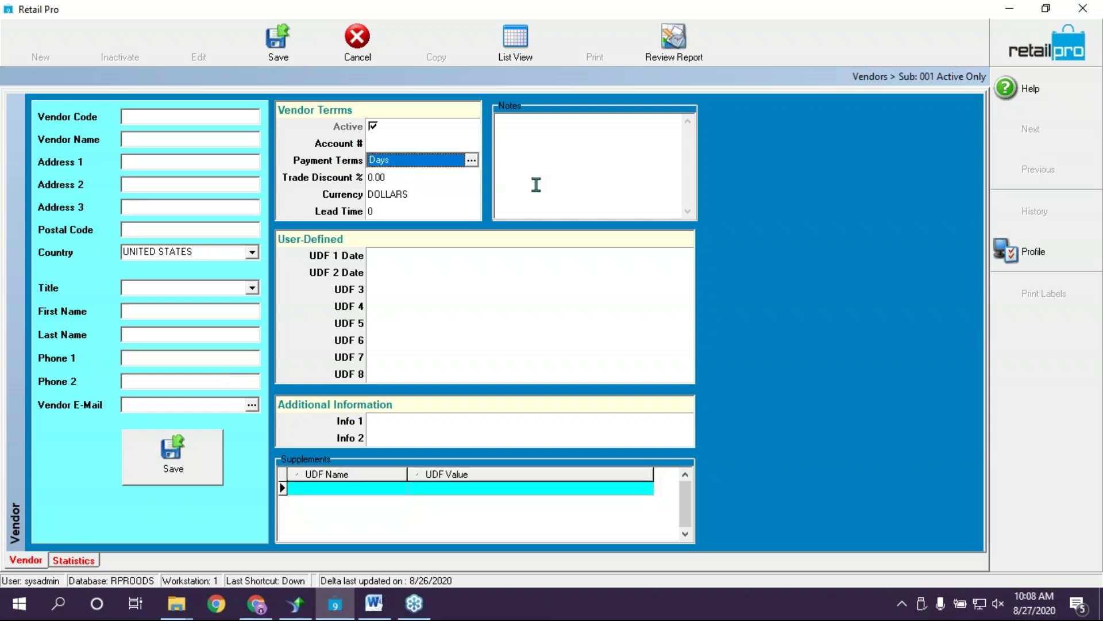
click(470, 164)
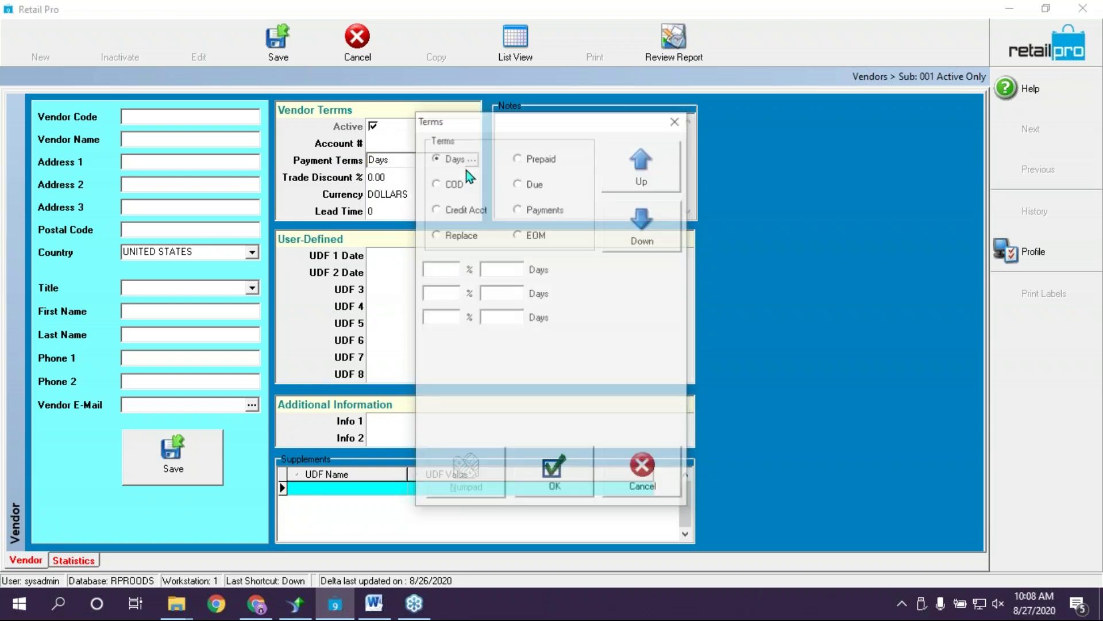
drag(521, 122, 737, 82)
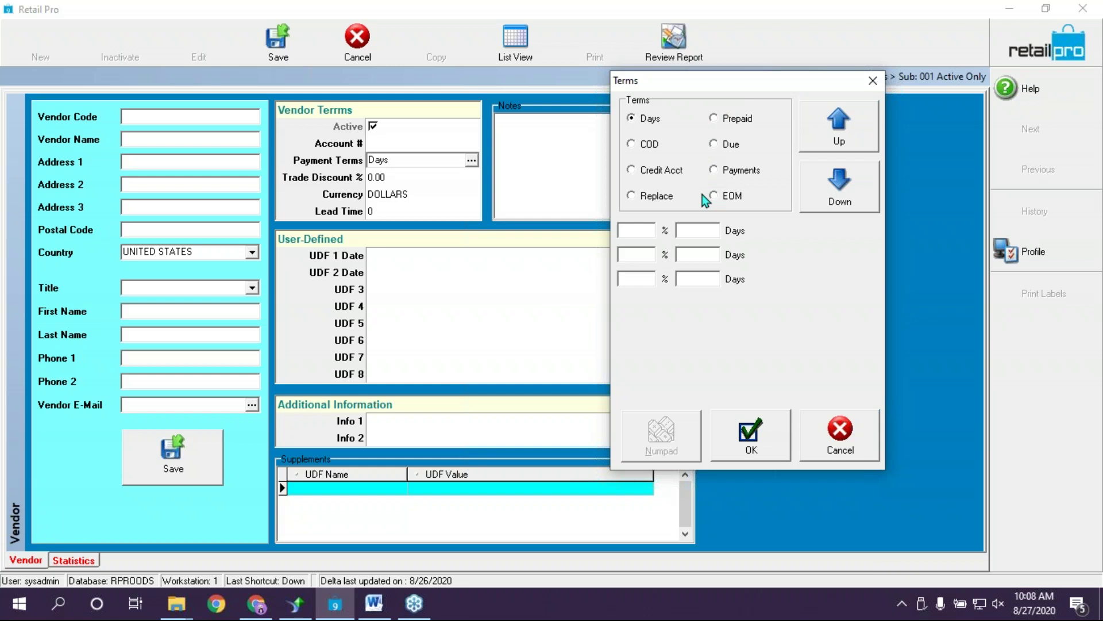
click(648, 230)
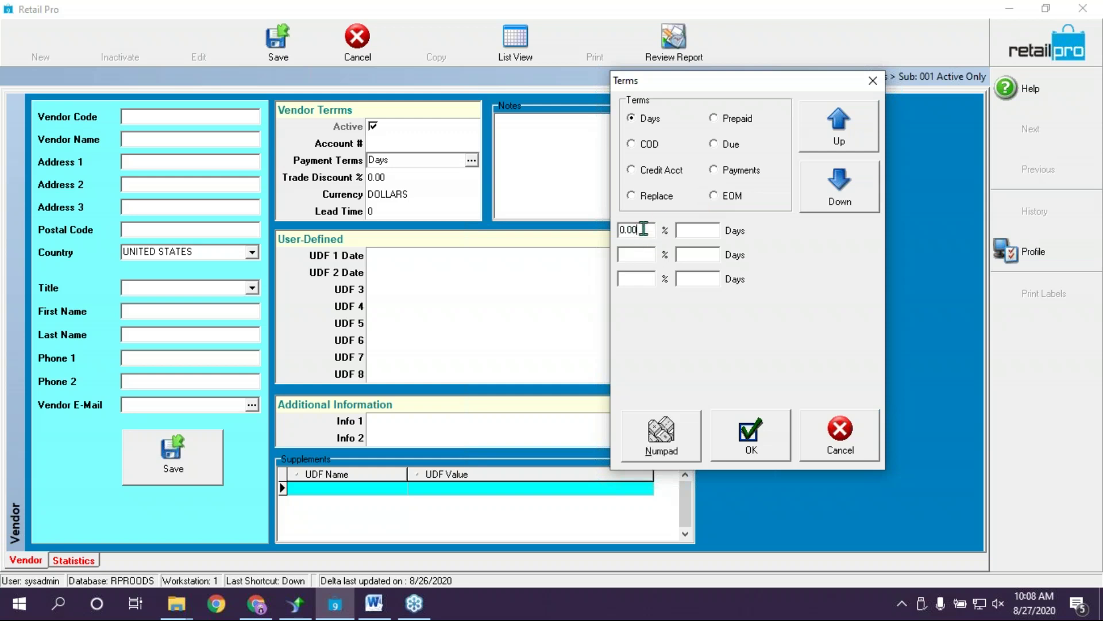
double_click(644, 229)
key(Tab)
text(3)
click(648, 254)
click(648, 234)
click(635, 251)
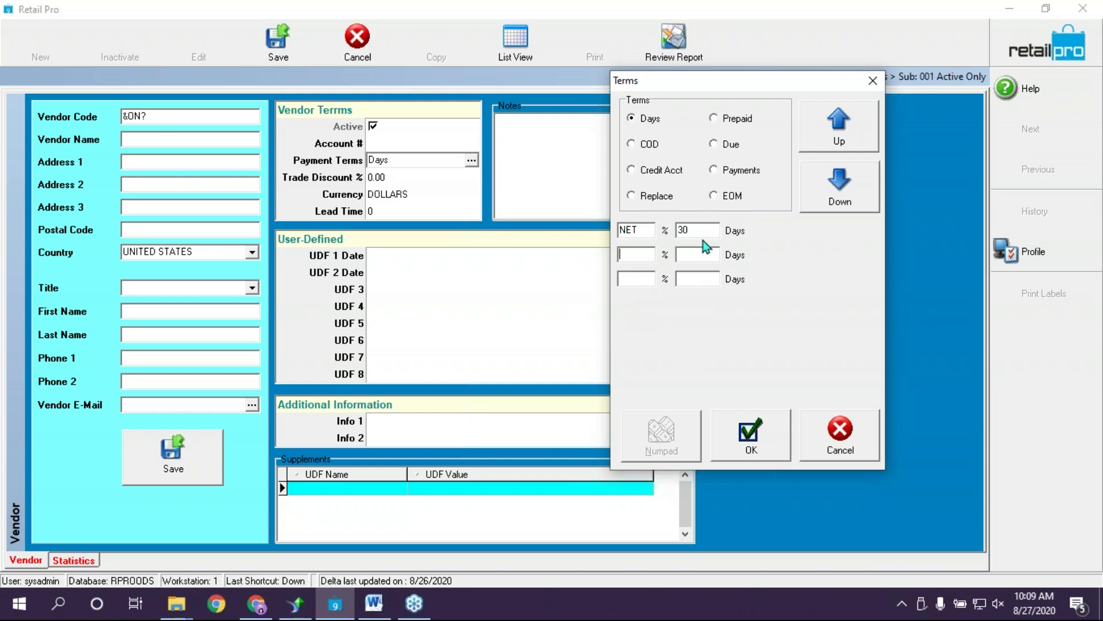
click(750, 436)
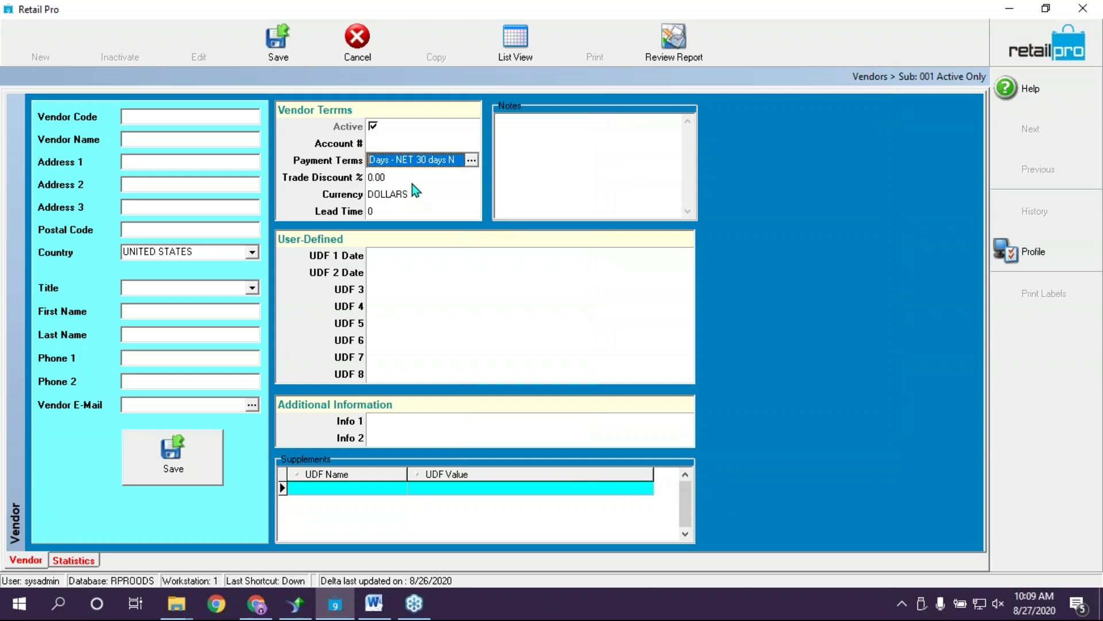
key(Tab)
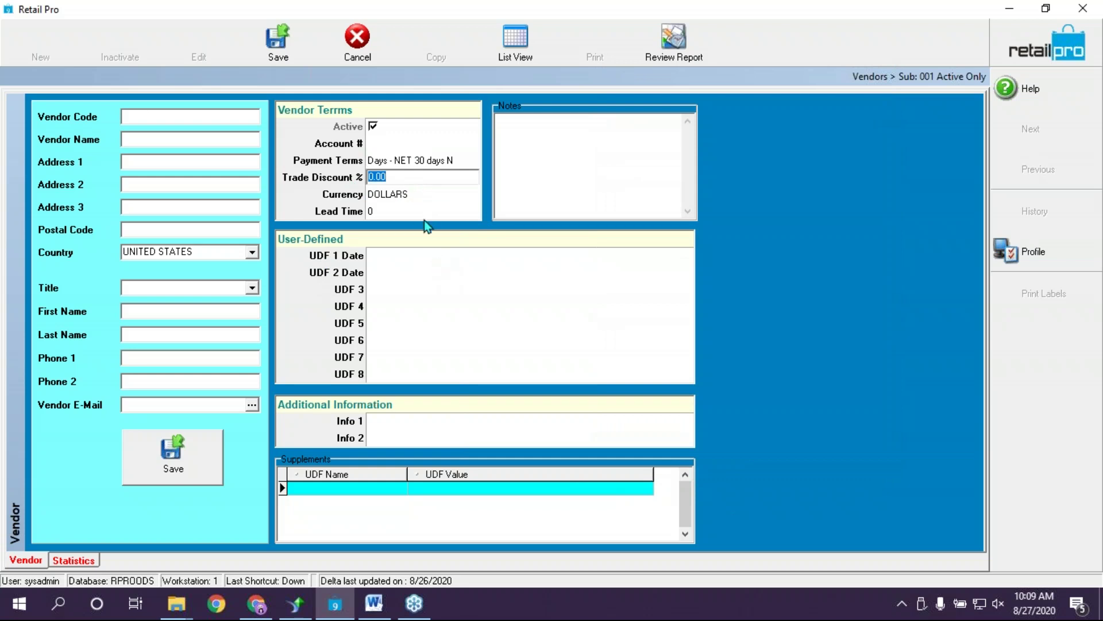
Keep DOLLARS as the vendor's currency
click(408, 195)
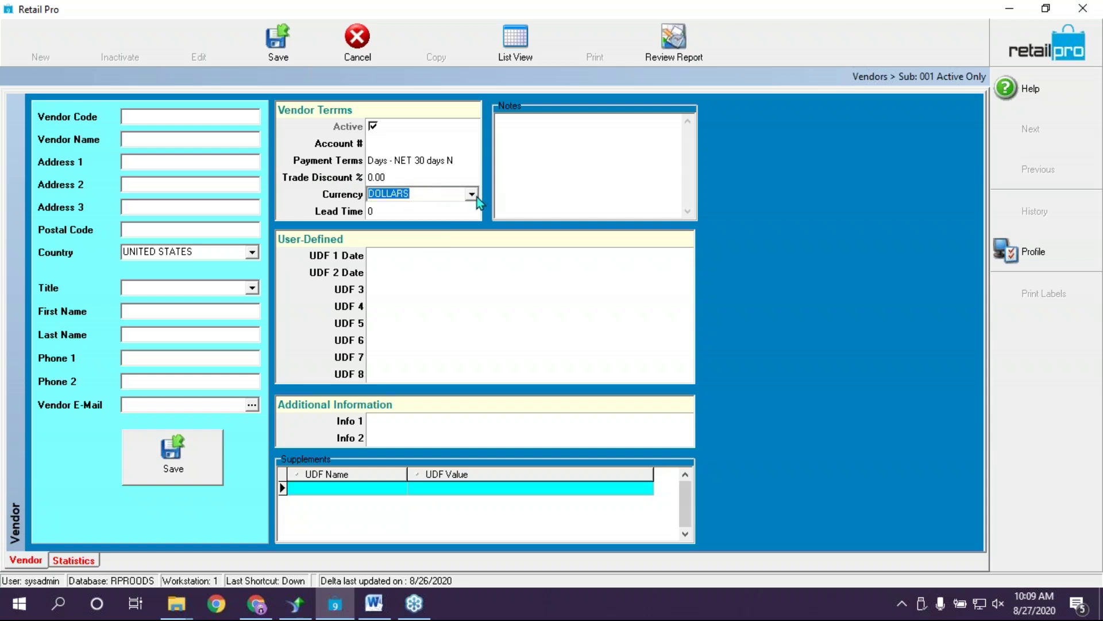
click(472, 195)
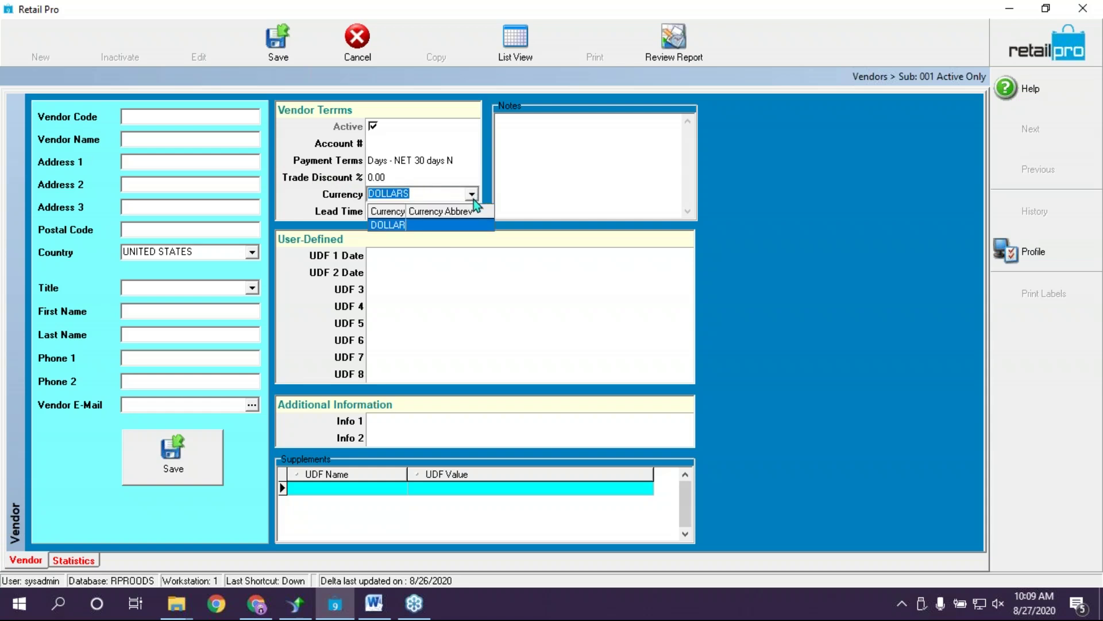
click(480, 177)
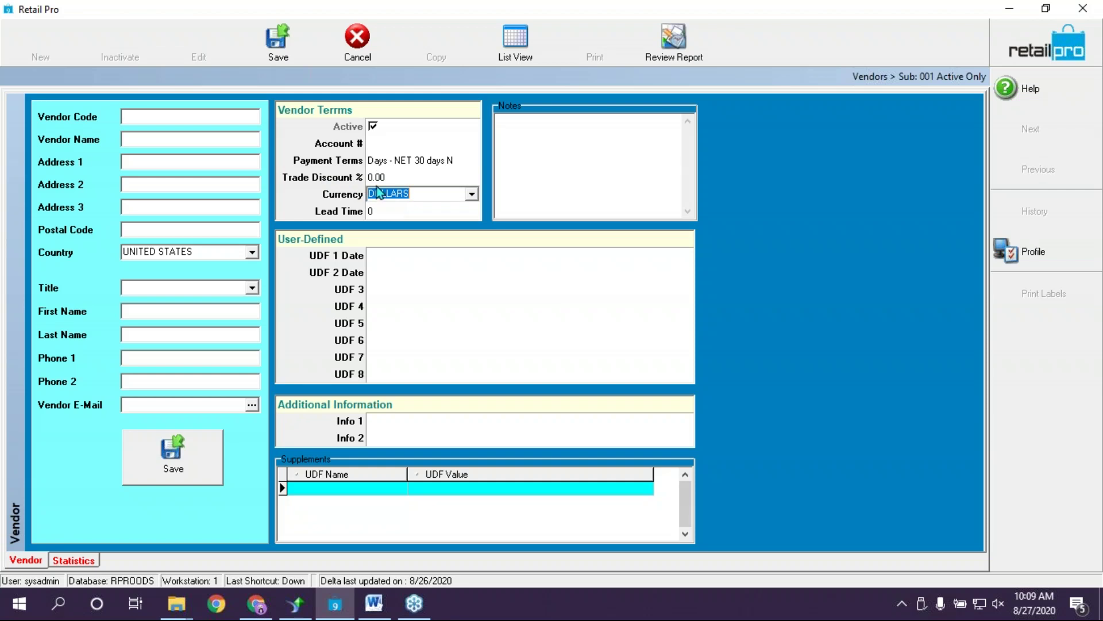
click(395, 212)
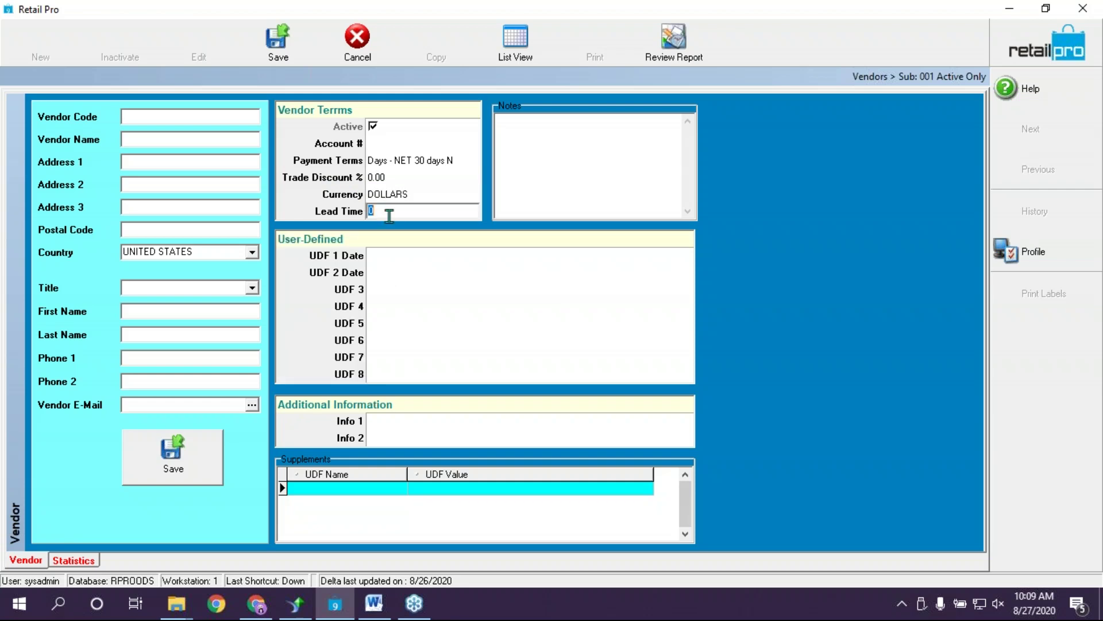
Enter vendor code AAA and name Triple A Vendor, save, and dismiss the duplicate-code error
click(123, 116)
text(AAA)
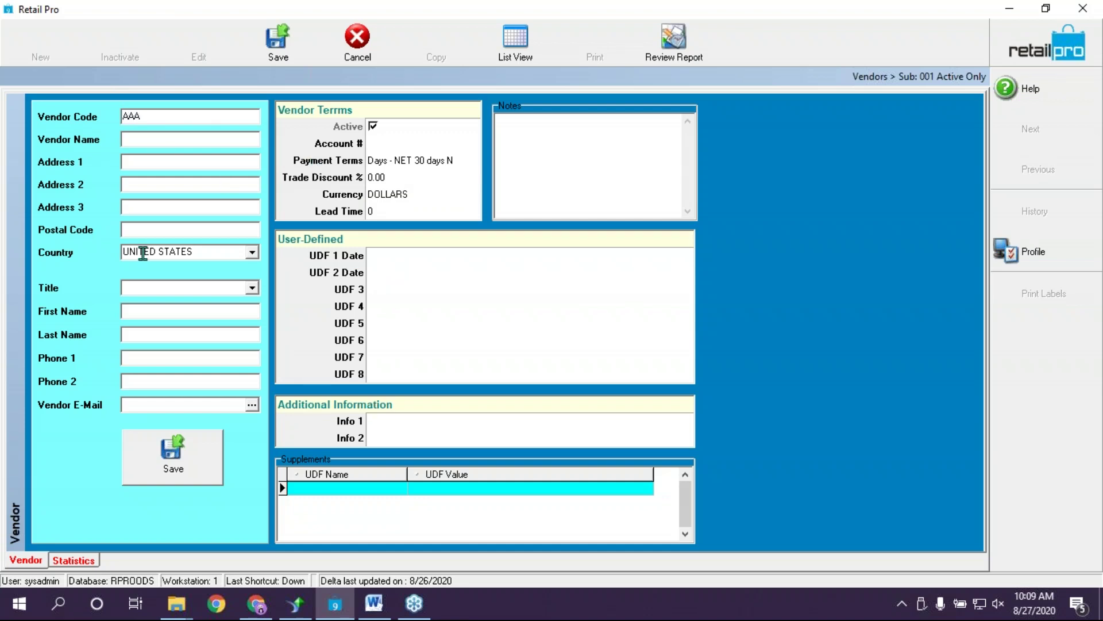
click(186, 139)
text(Triple A Vendor)
click(180, 454)
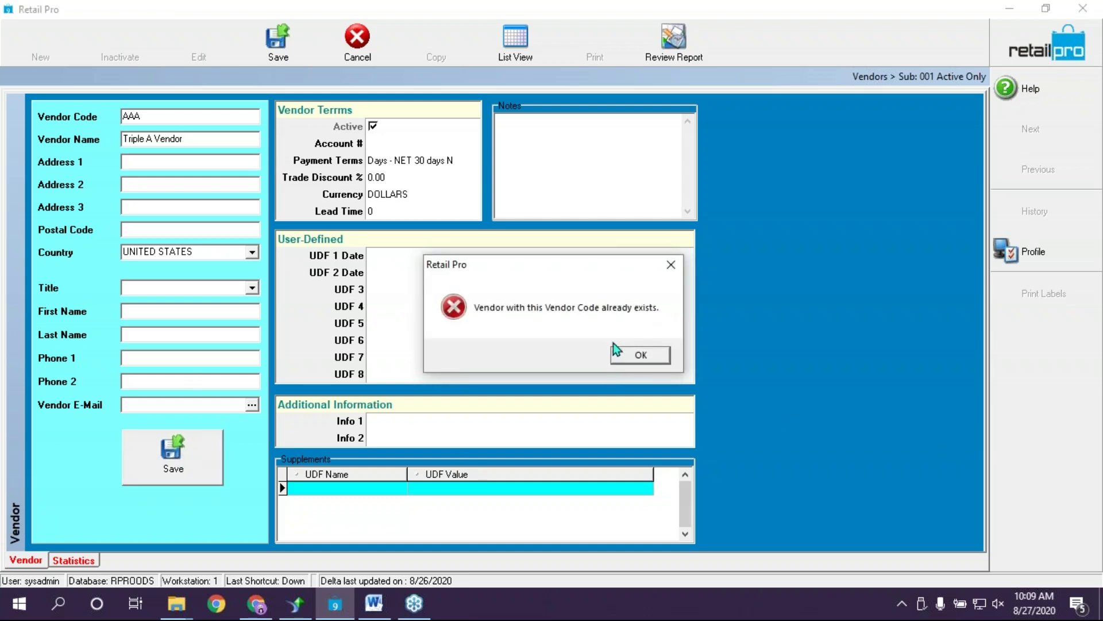
click(615, 351)
Change the vendor to code BBB named Triple B Vendor and save it
click(153, 140)
key(BackSpace)
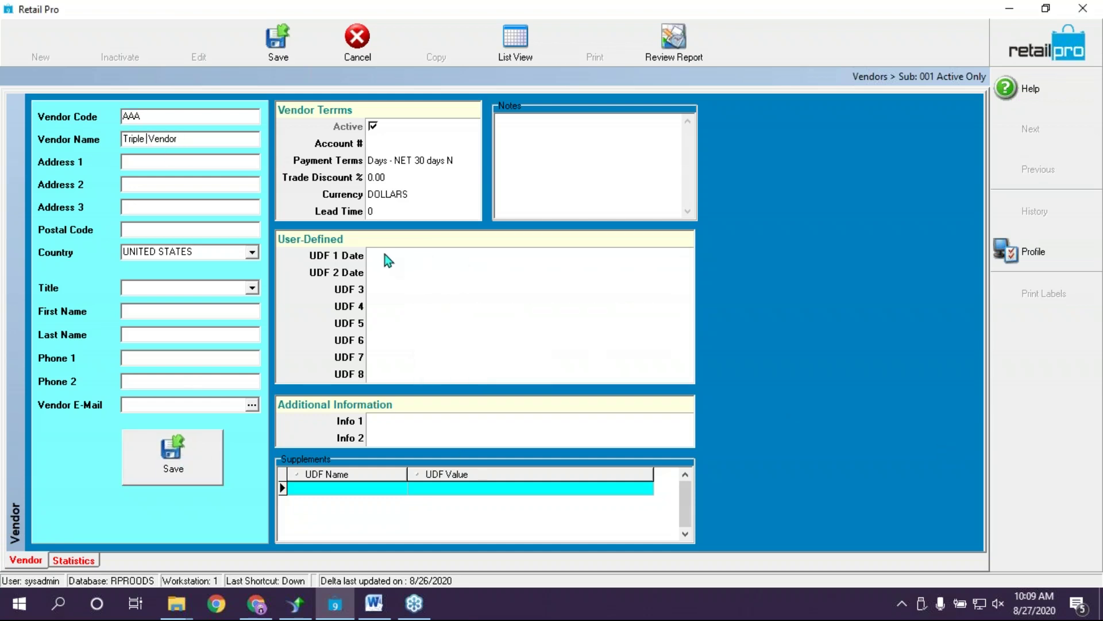
text(B)
key(BackSpace)
key(BackSpace)
key(BackSpace)
text(BBBASD)
key(BackSpace)
key(BackSpace)
key(BackSpace)
text(123)
key(BackSpace)
key(BackSpace)
key(BackSpace)
click(288, 43)
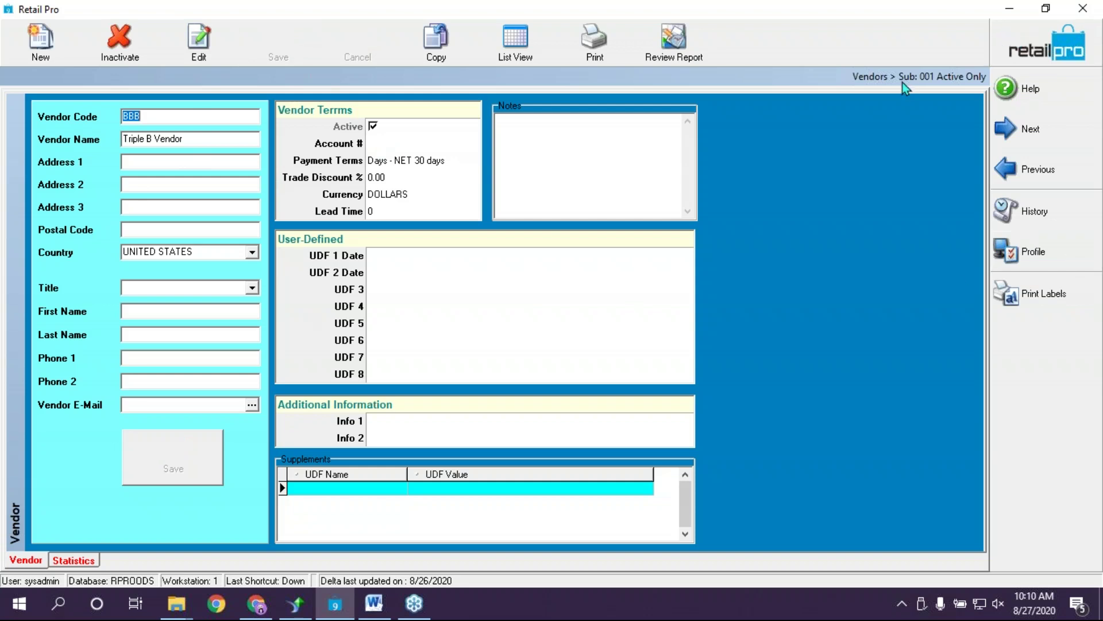
Confirm BBB in the vendor list, close Vendors, and open the Inventory list
click(515, 39)
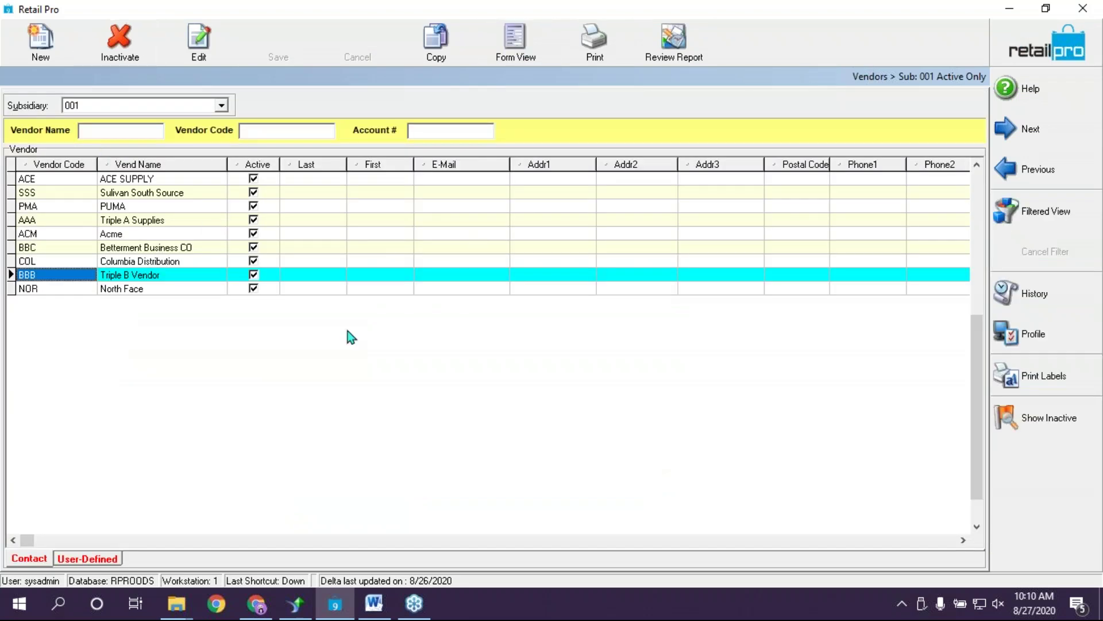
click(1012, 52)
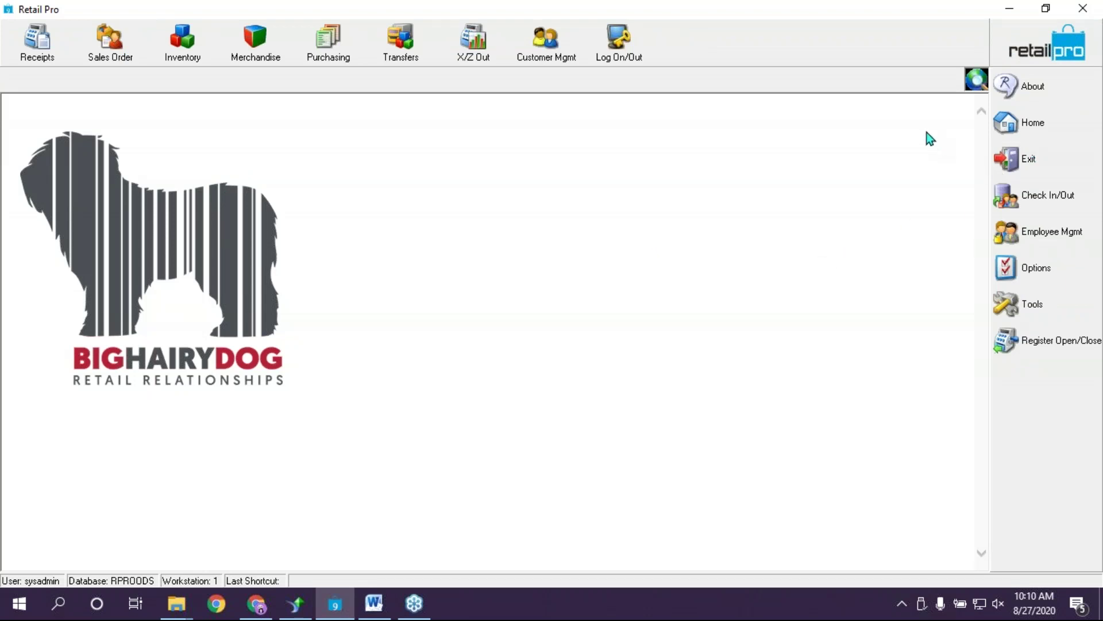
click(190, 50)
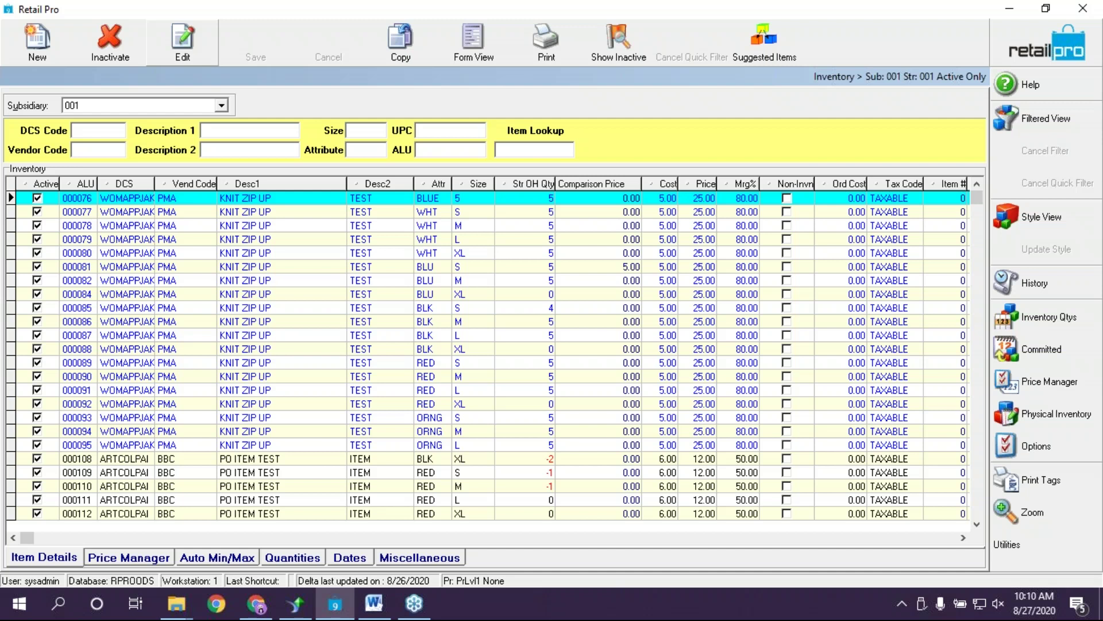
Start a new inventory item in the MENS TOPS DRESS department (MENTOPDRS)
click(37, 40)
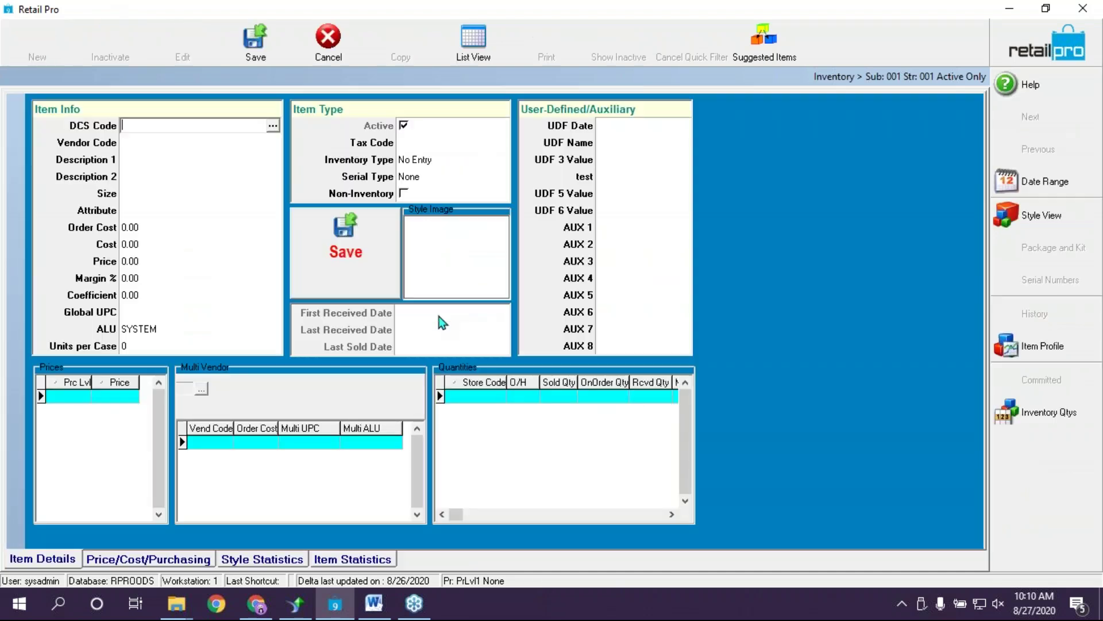
click(273, 129)
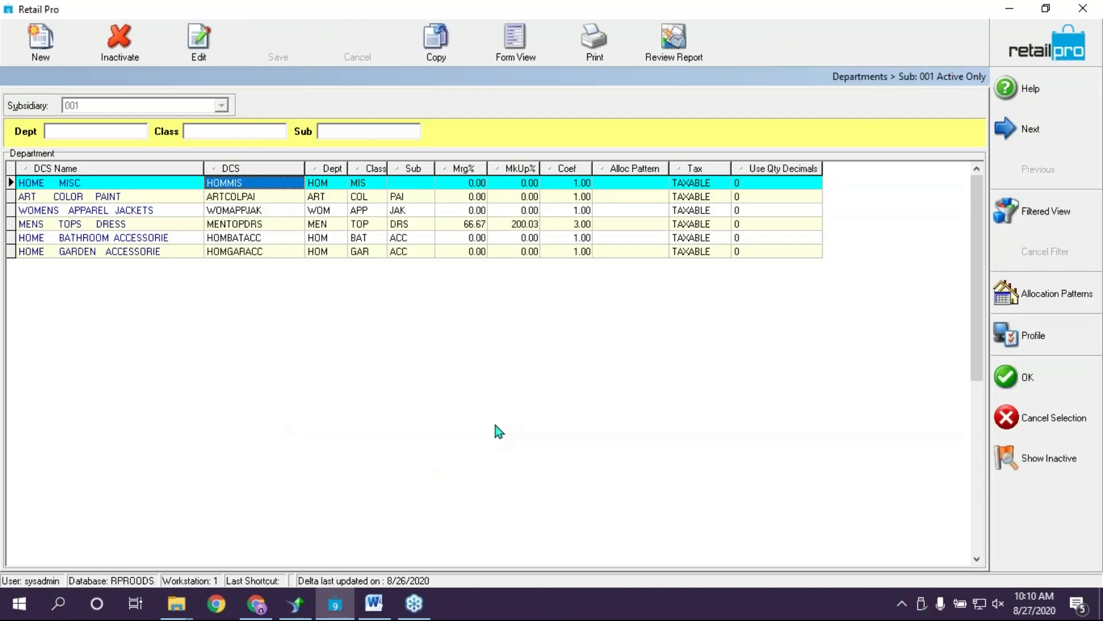
click(175, 226)
click(172, 252)
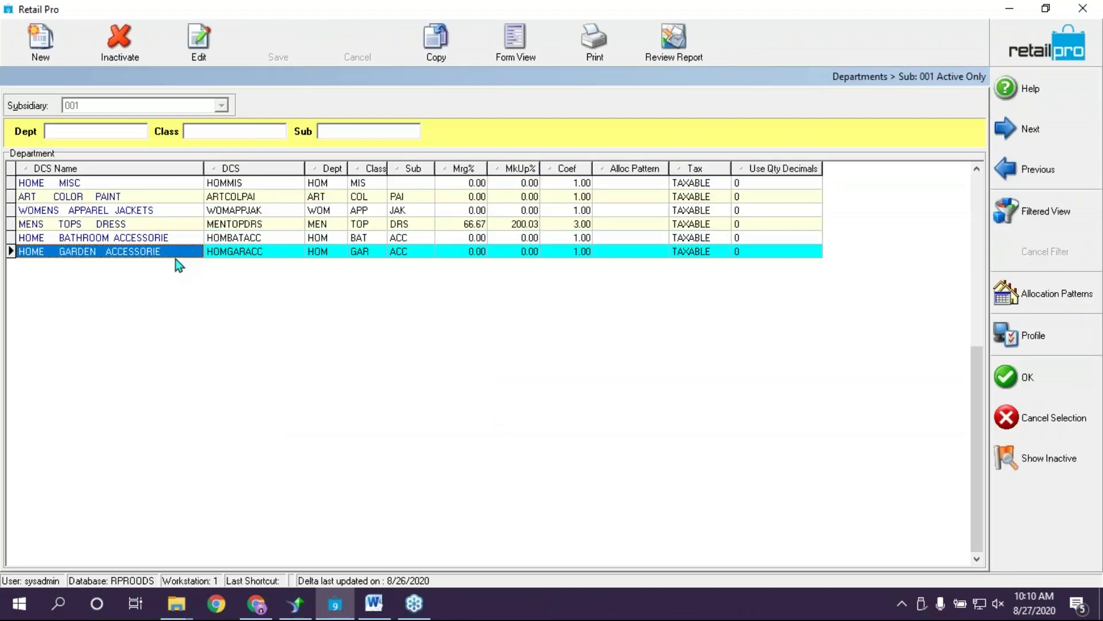
click(168, 199)
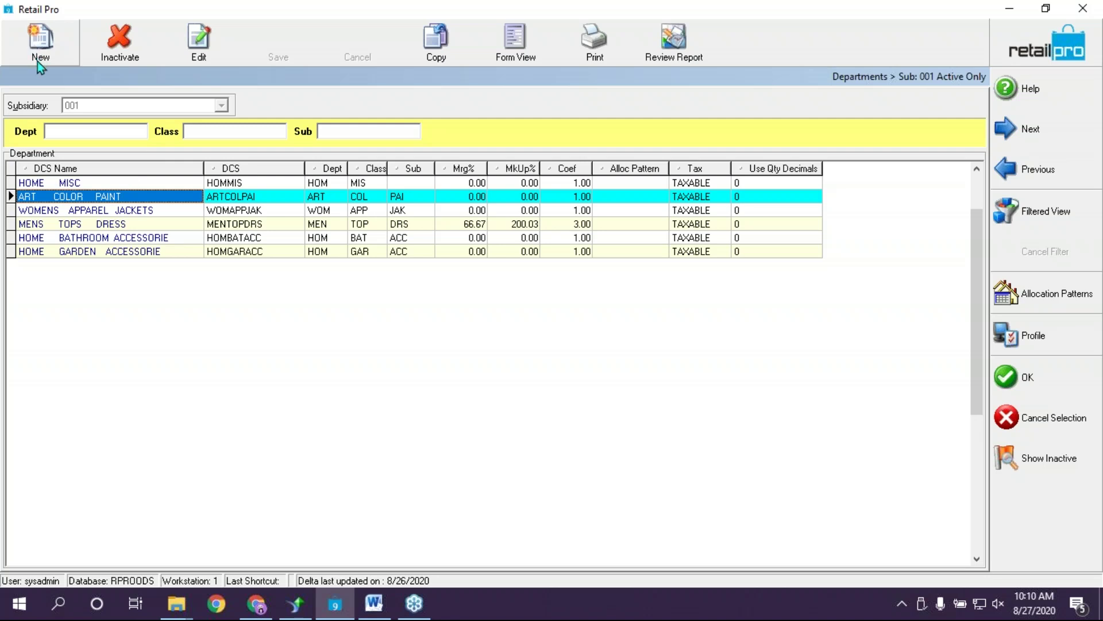
click(101, 225)
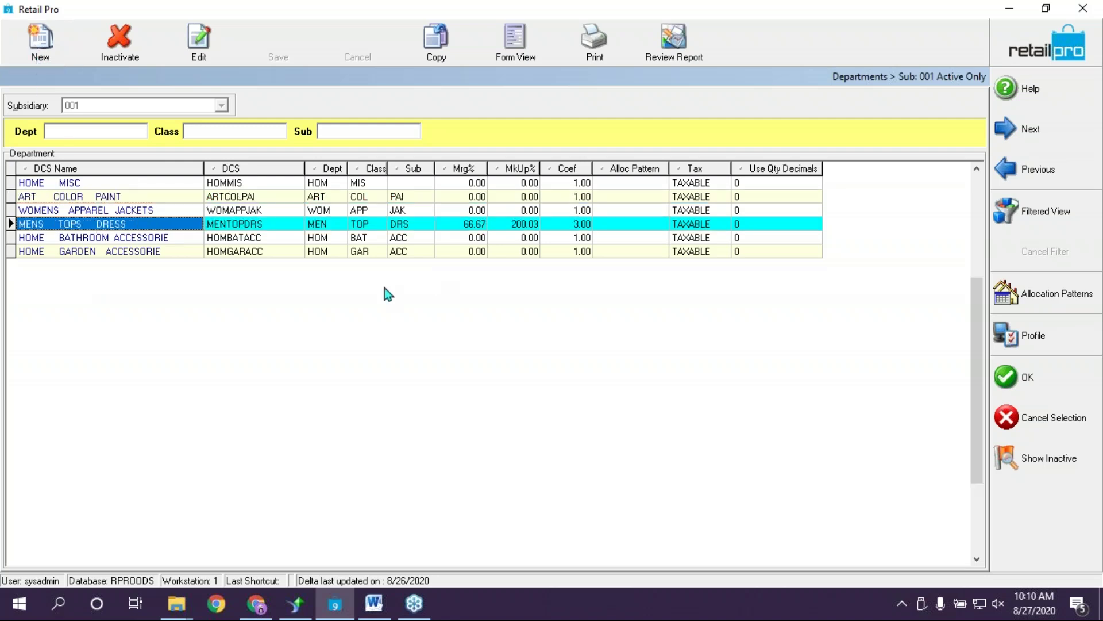
click(1027, 379)
Look up and assign vendor BBB, Triple B Vendor, to the item
click(190, 141)
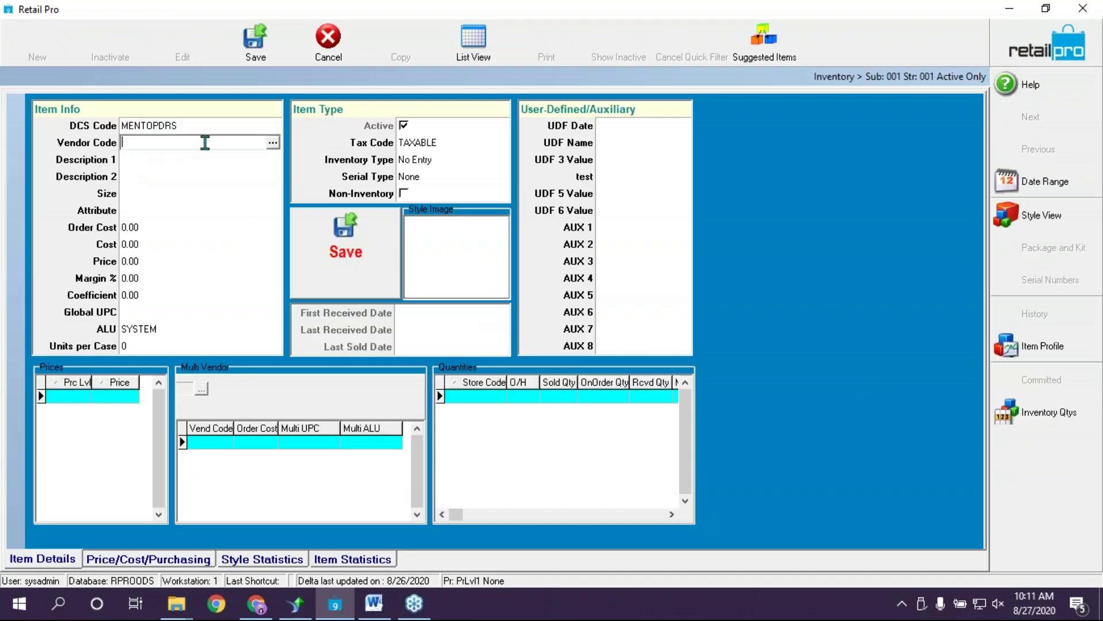
click(274, 142)
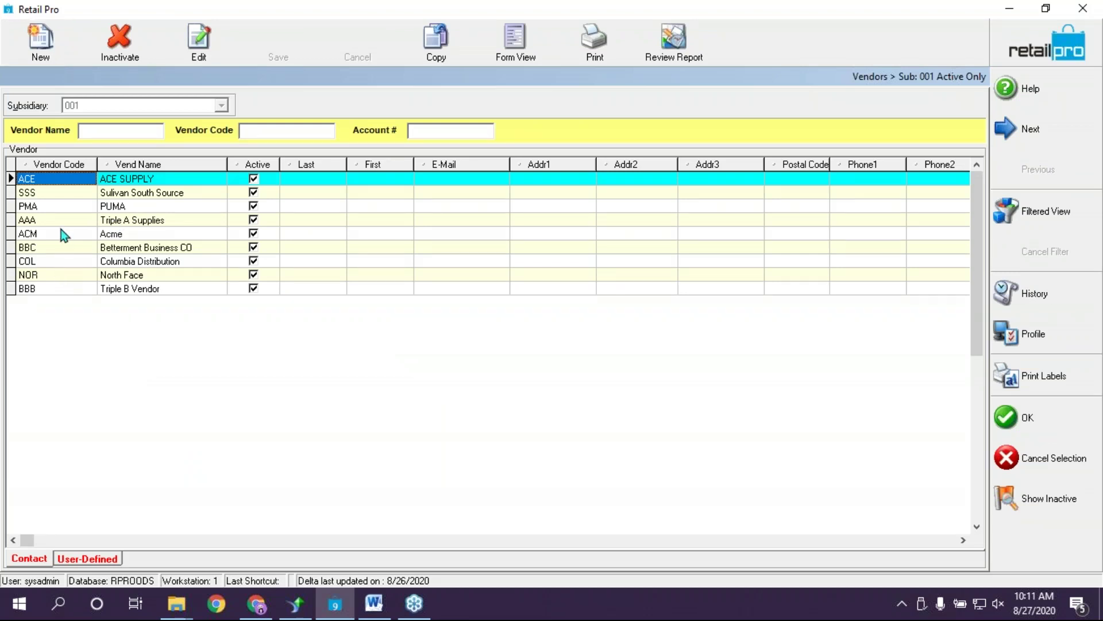
click(73, 291)
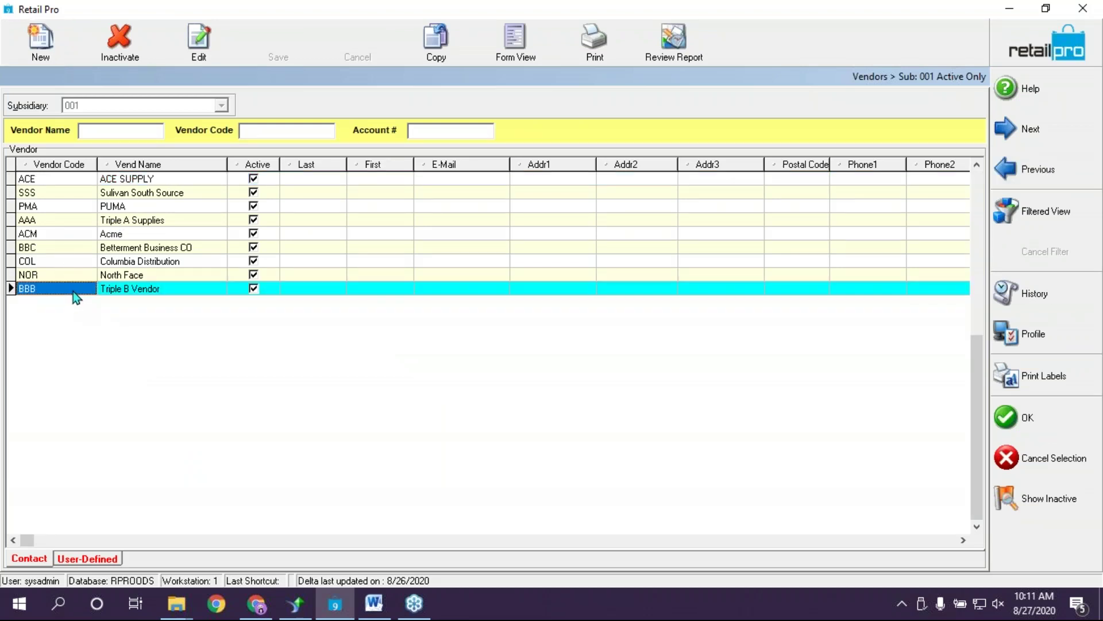
click(1075, 422)
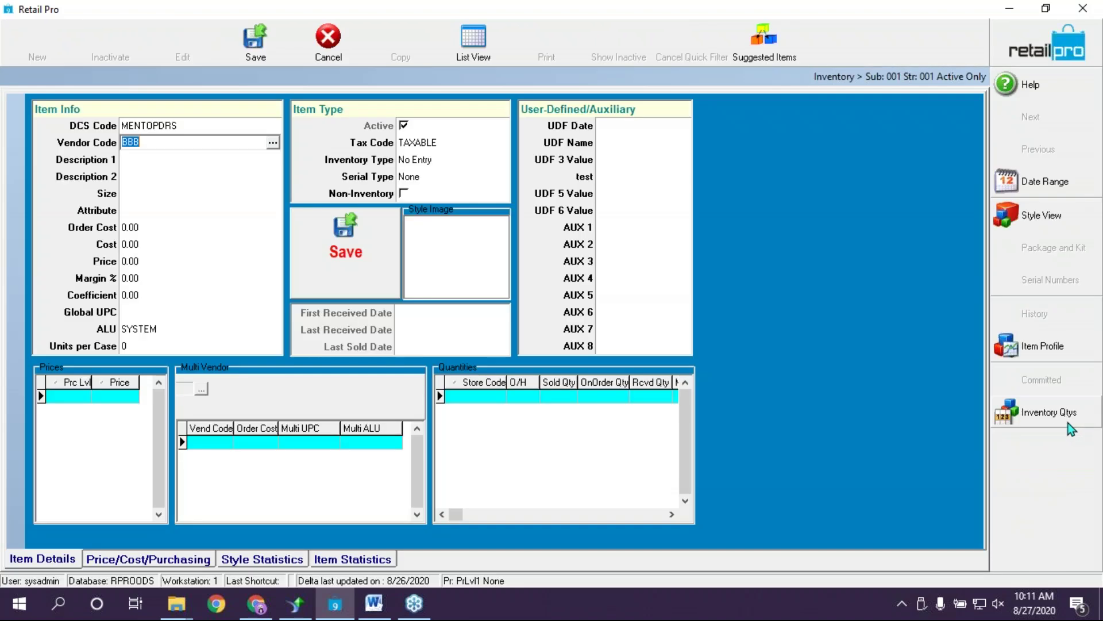
Enter Description 1 'SS Dress shirt' and size M for the new item
click(201, 159)
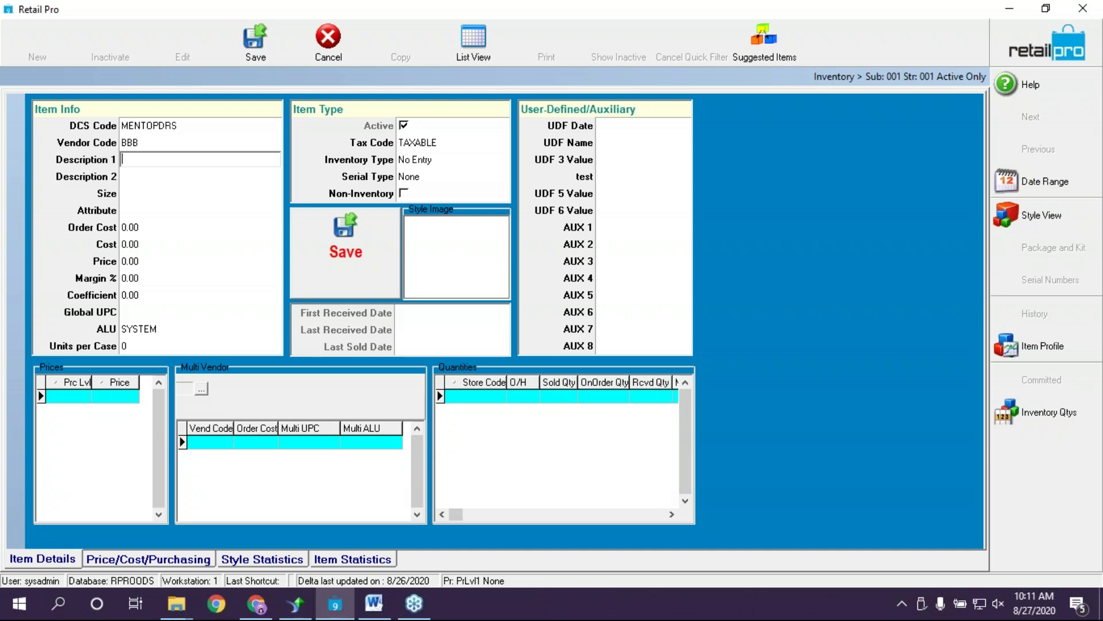
text(SS)
text(Dress shirt)
click(177, 193)
text(M)
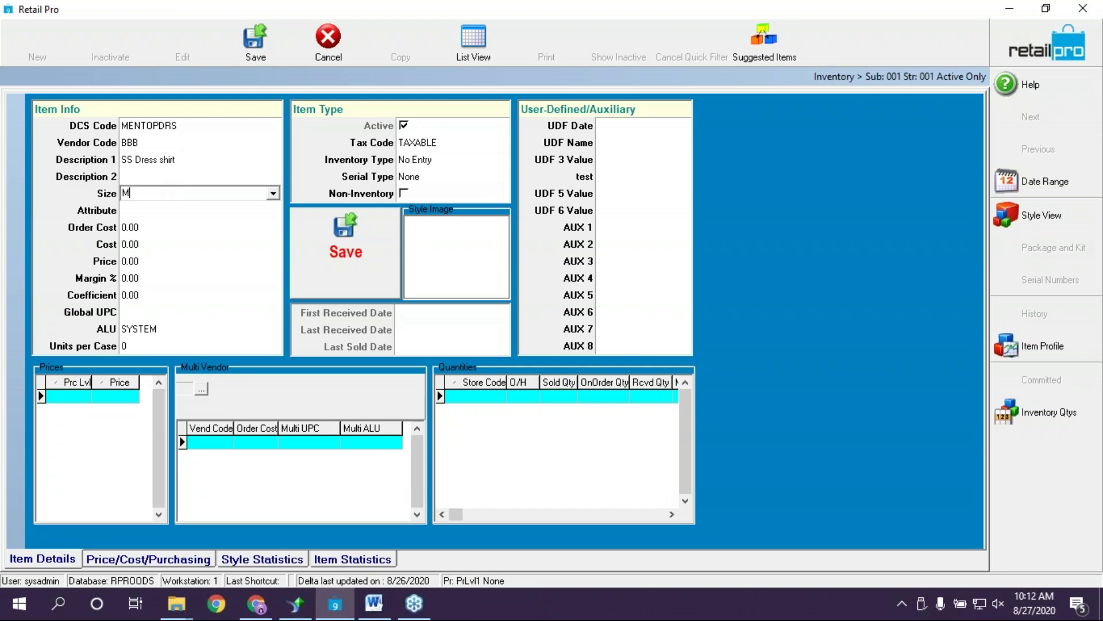
key(Tab)
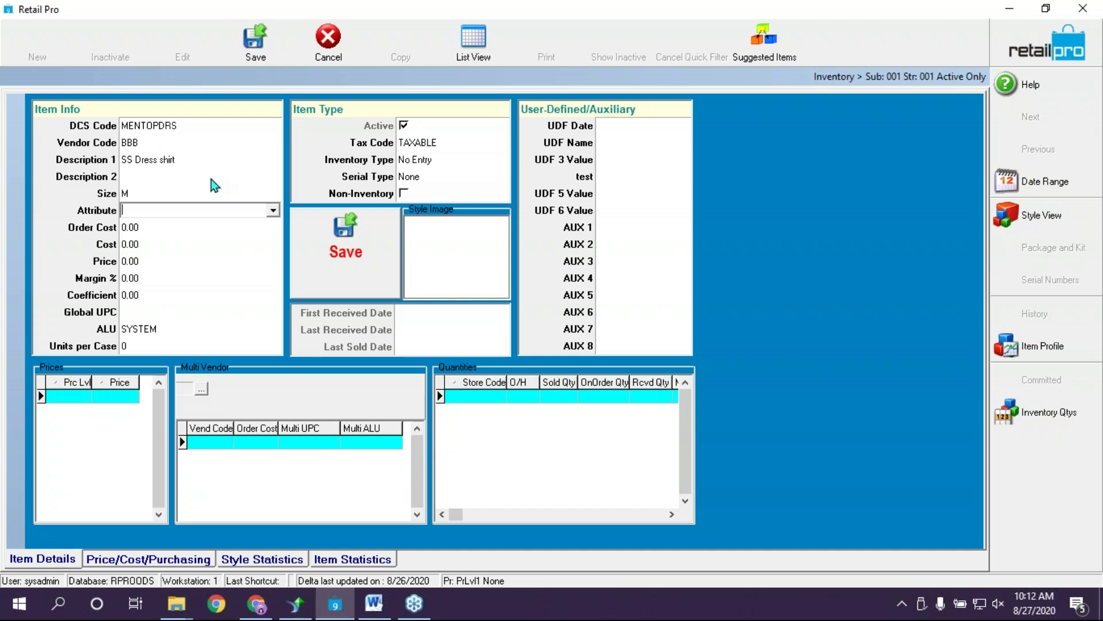
Set the item's attribute to BLUE
click(273, 212)
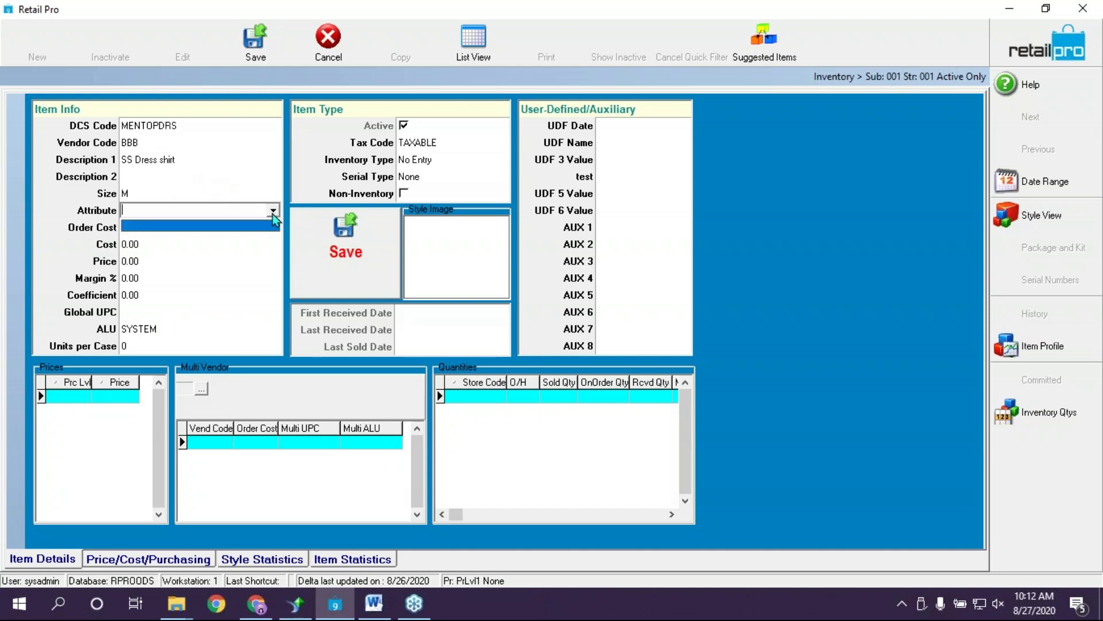
click(211, 226)
text(BLUE)
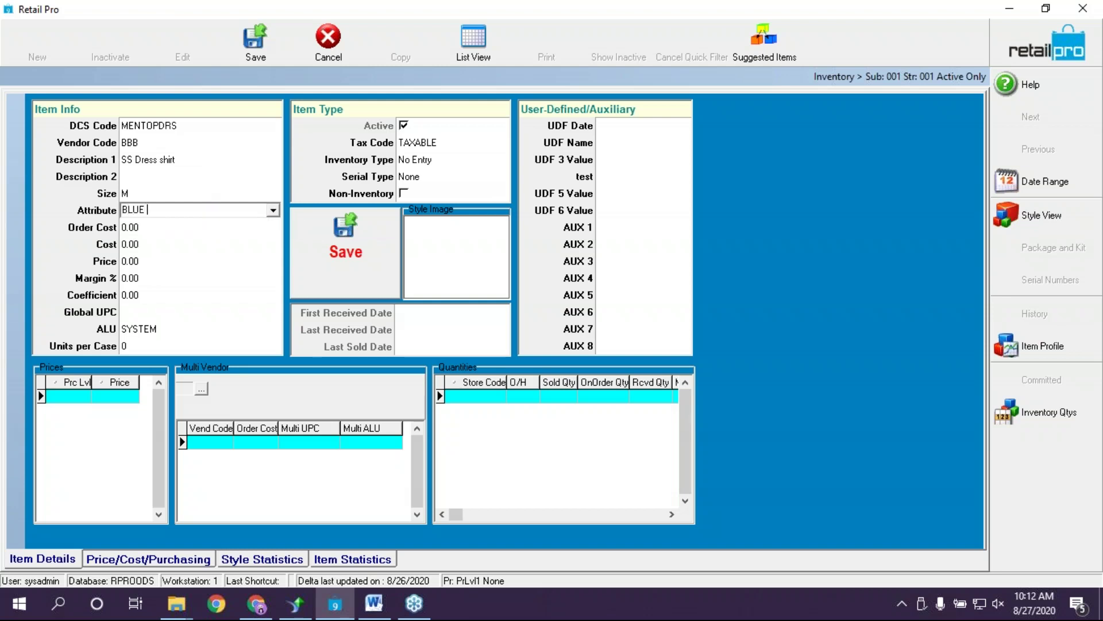
click(232, 197)
click(231, 214)
click(195, 231)
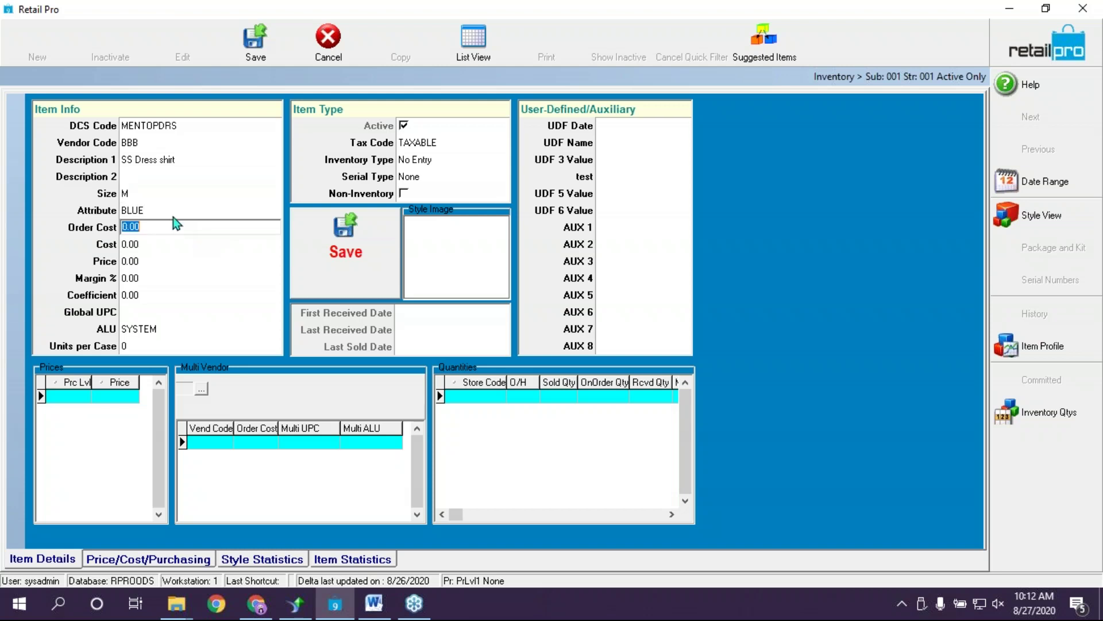
click(174, 212)
Enter a cost of 10.00, giving price 30.00, and save the item
click(171, 244)
key(BackSpace)
text(10)
key(Tab)
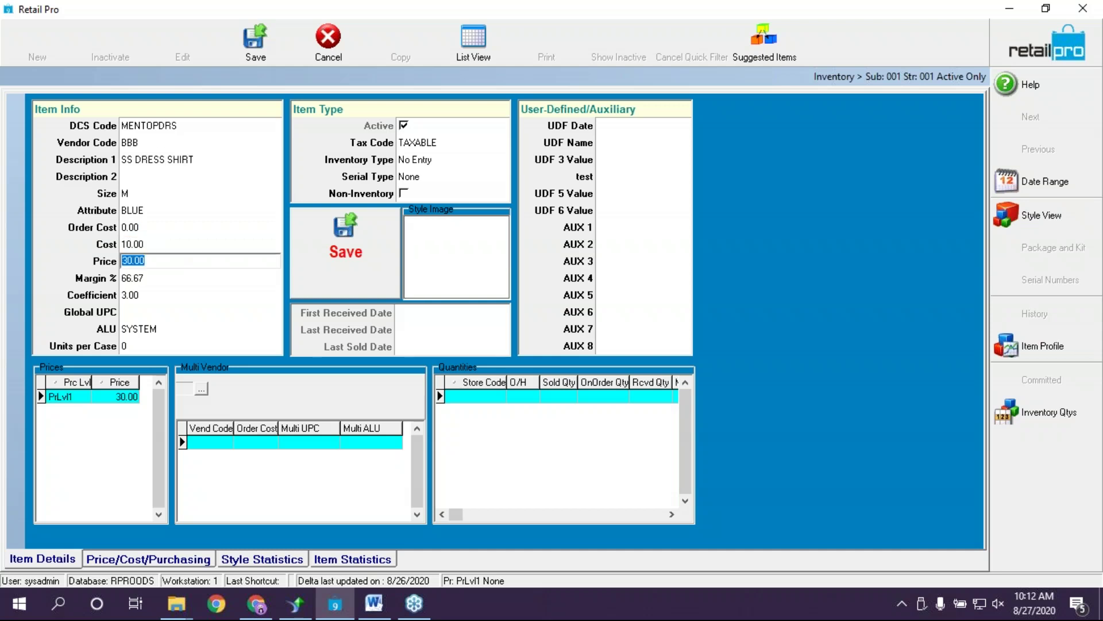
click(133, 244)
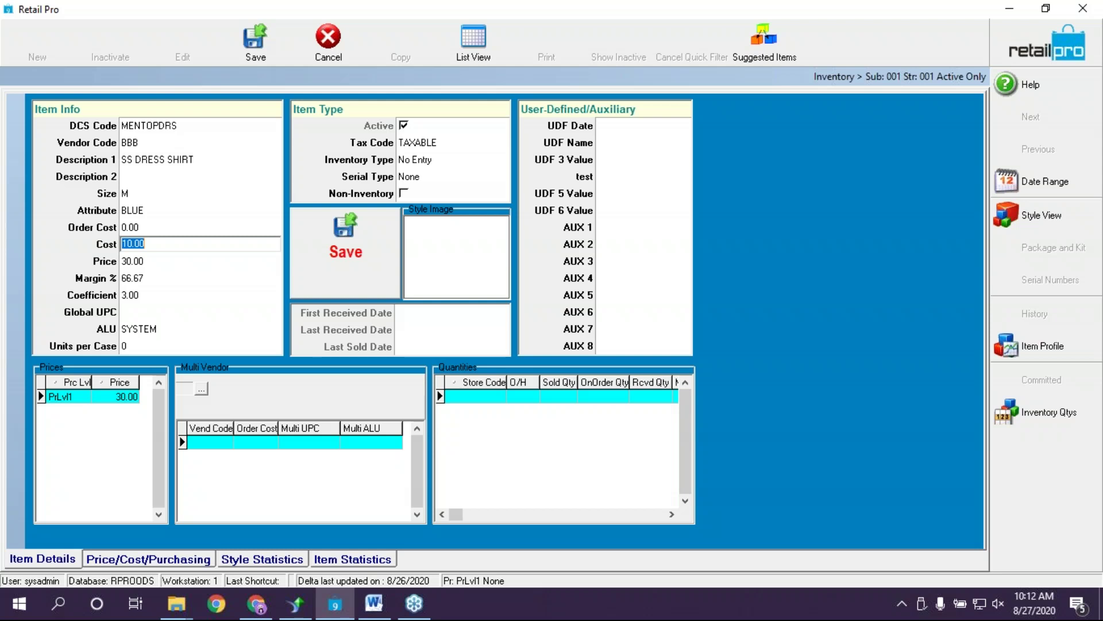
click(131, 327)
click(220, 310)
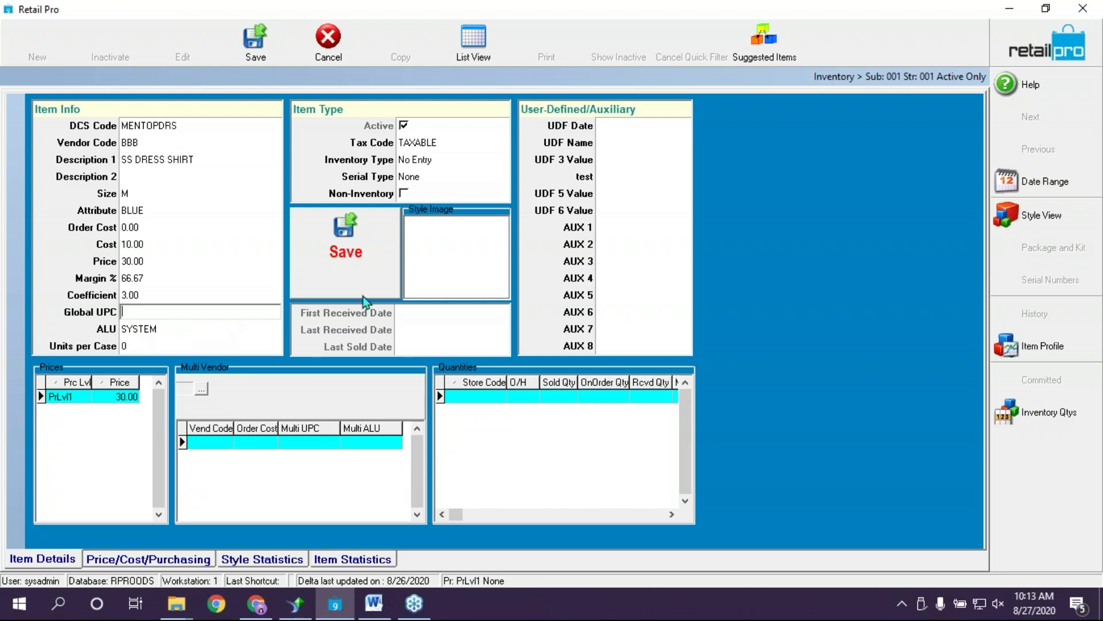
click(368, 239)
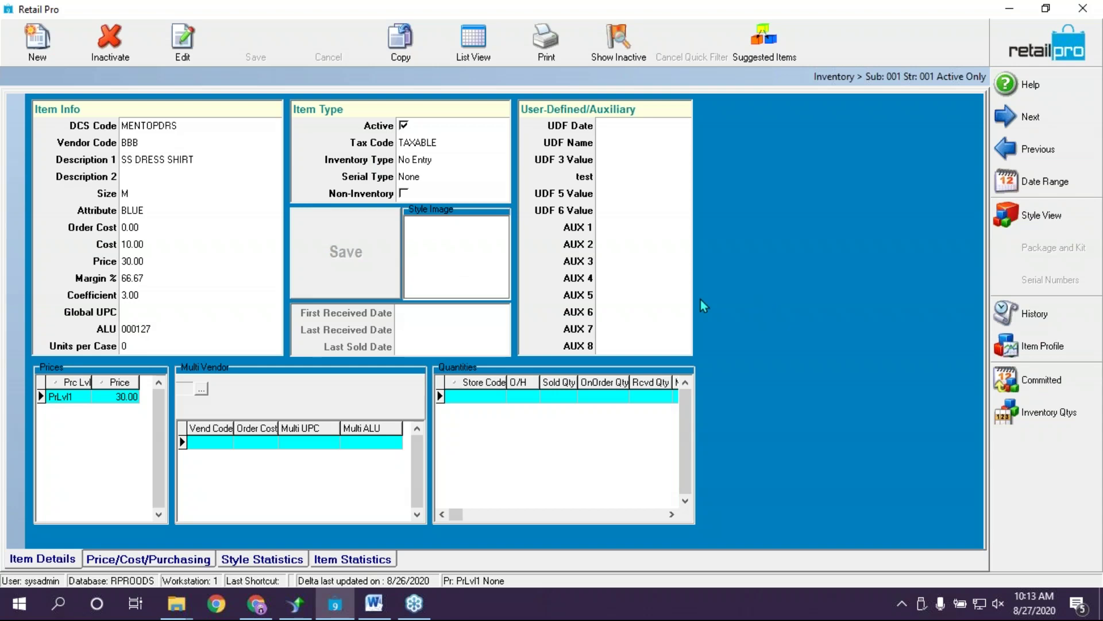
Close the saved item and reopen the Inventory list, toggling between Form View and List View
click(1046, 46)
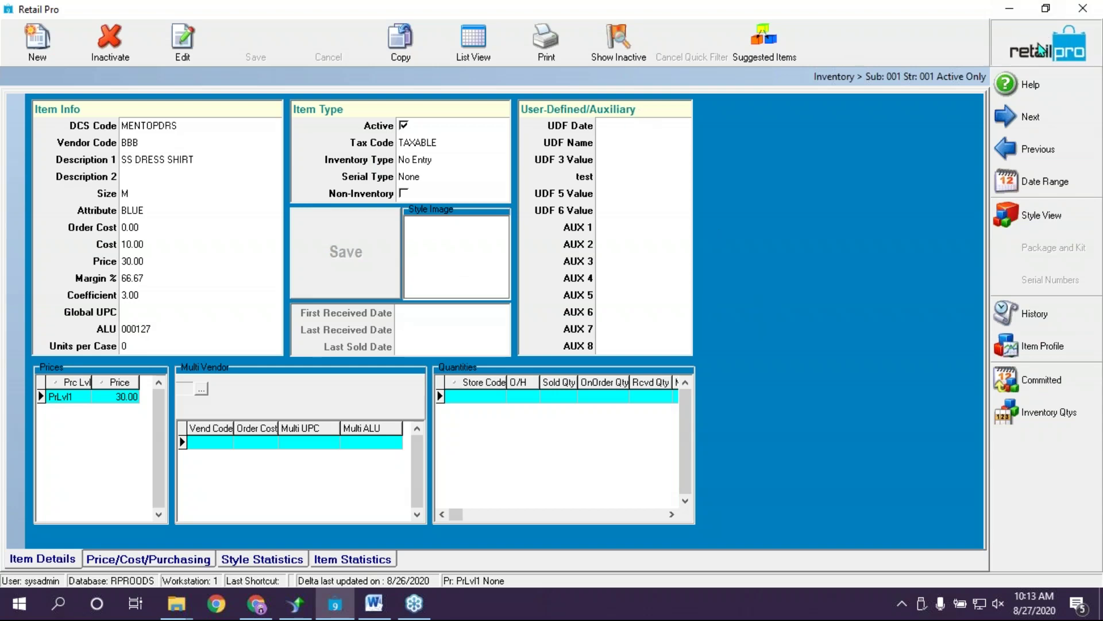
click(190, 52)
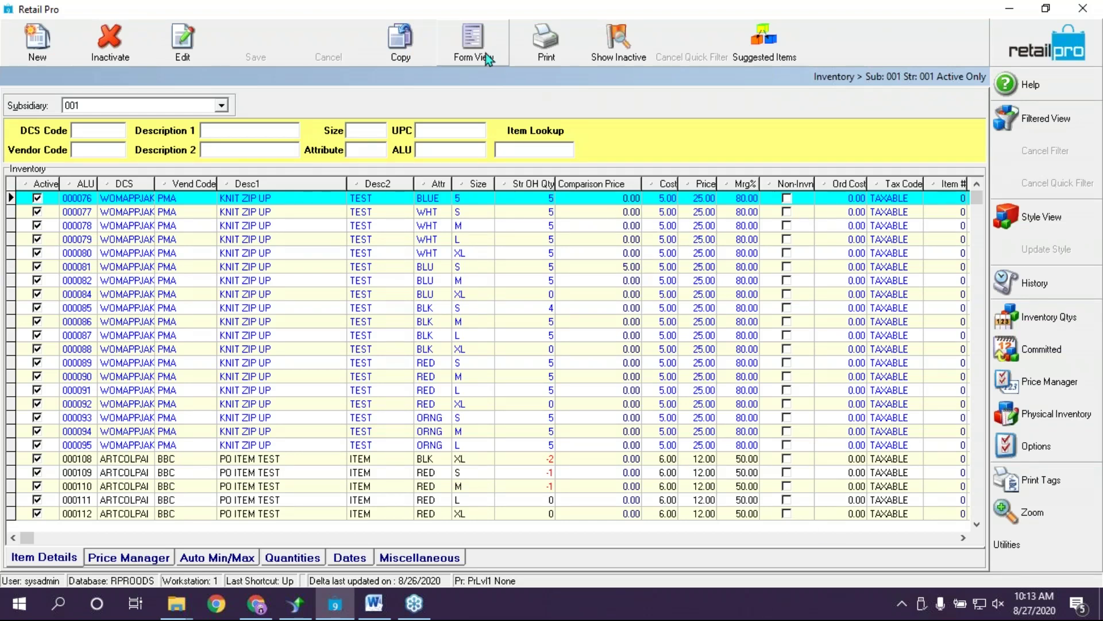
click(473, 41)
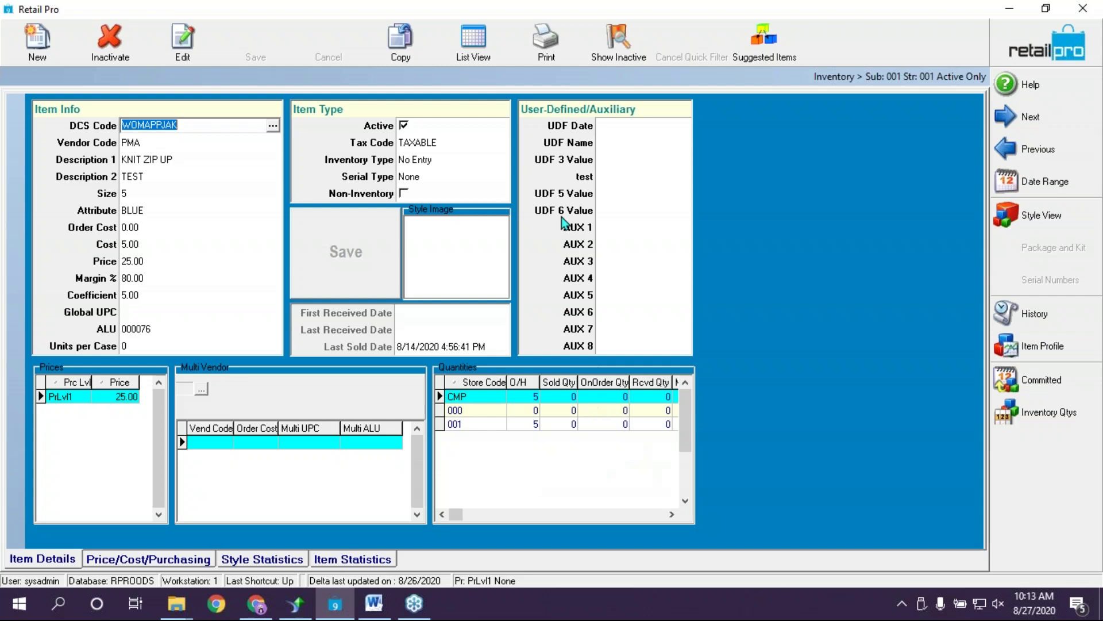
click(487, 52)
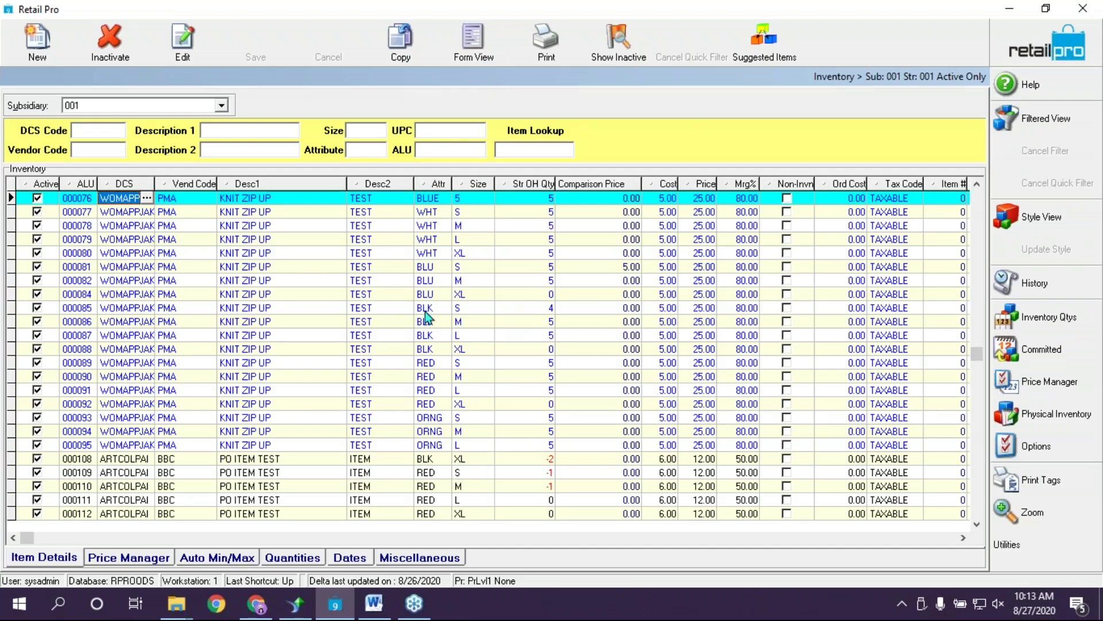
Select the black XL KNIT ZIP UP item and open its Style View
click(297, 294)
click(282, 255)
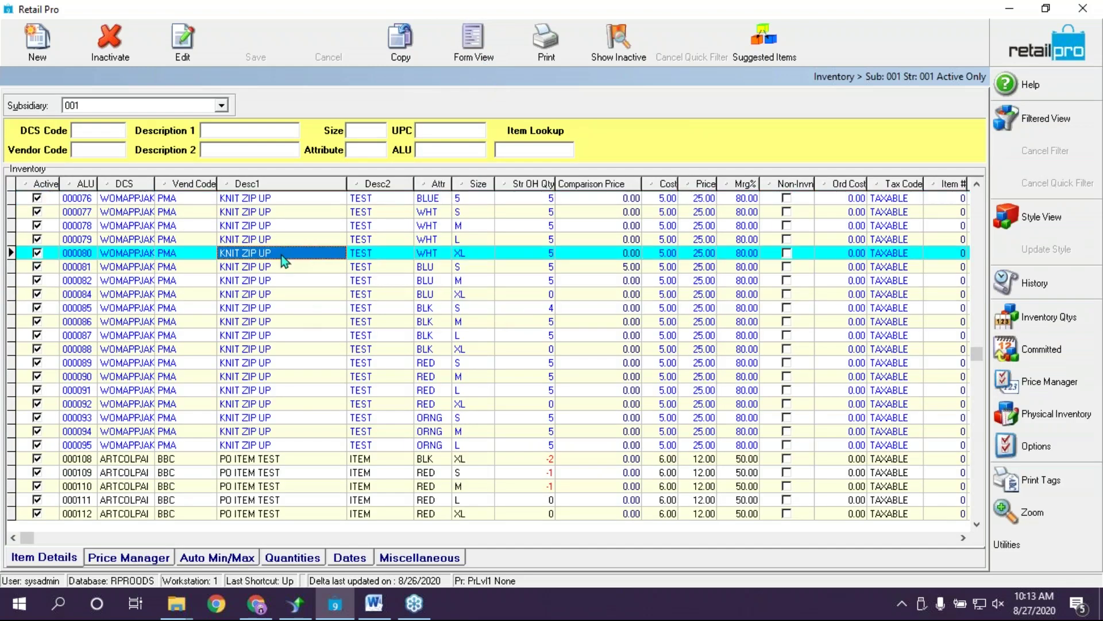
click(280, 350)
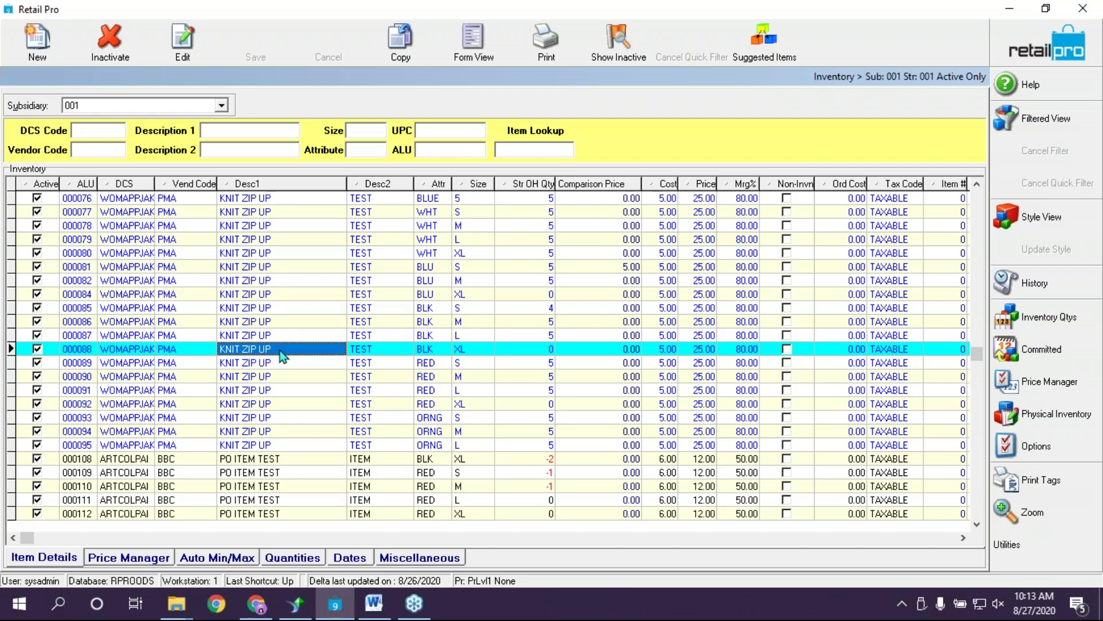
click(1049, 219)
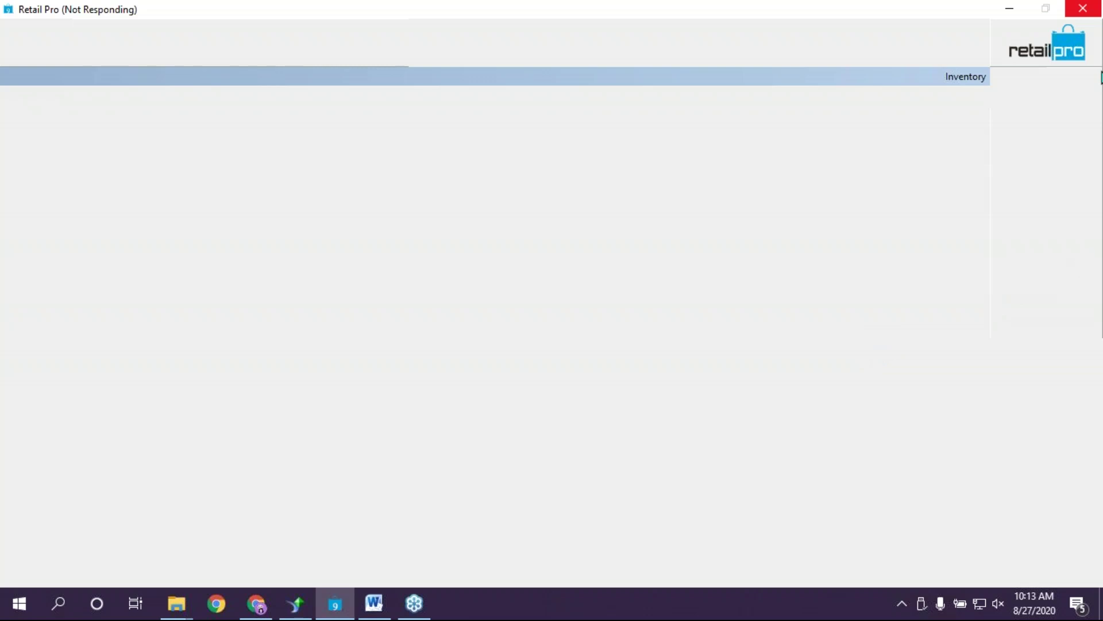
Show the KNIT ZIP UP style in Form View and check its scale, descriptions and vendor code
click(1083, 9)
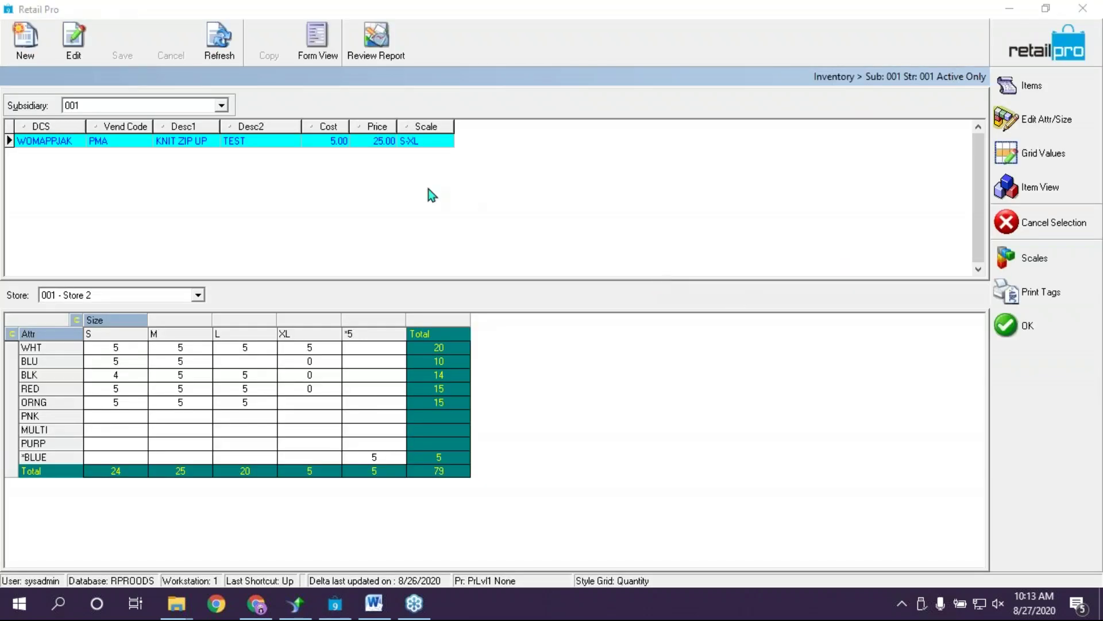
click(429, 189)
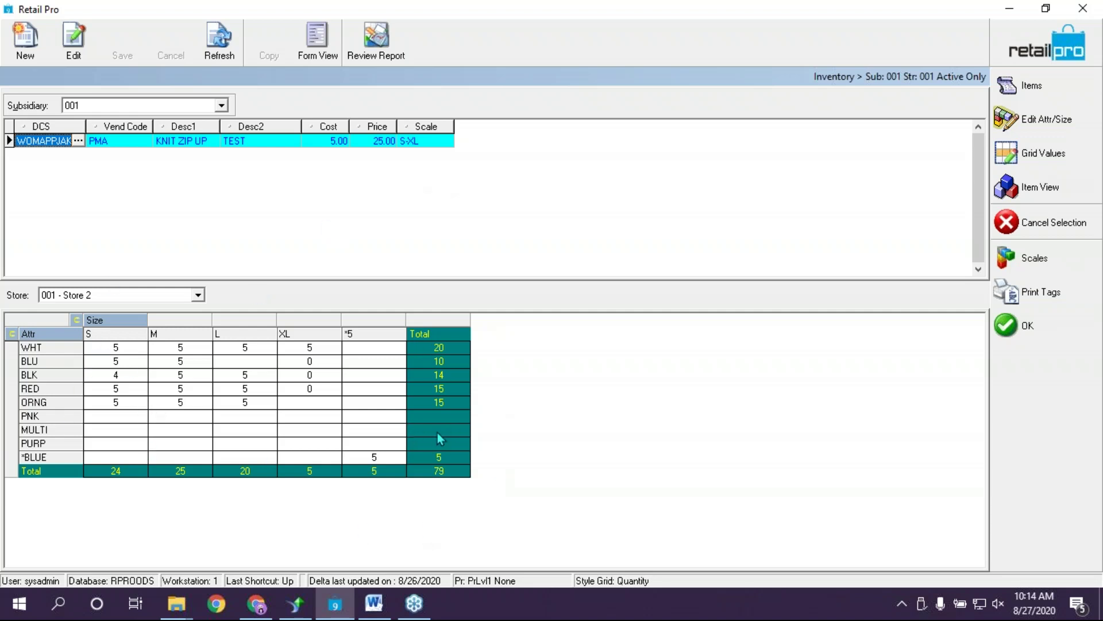
click(319, 39)
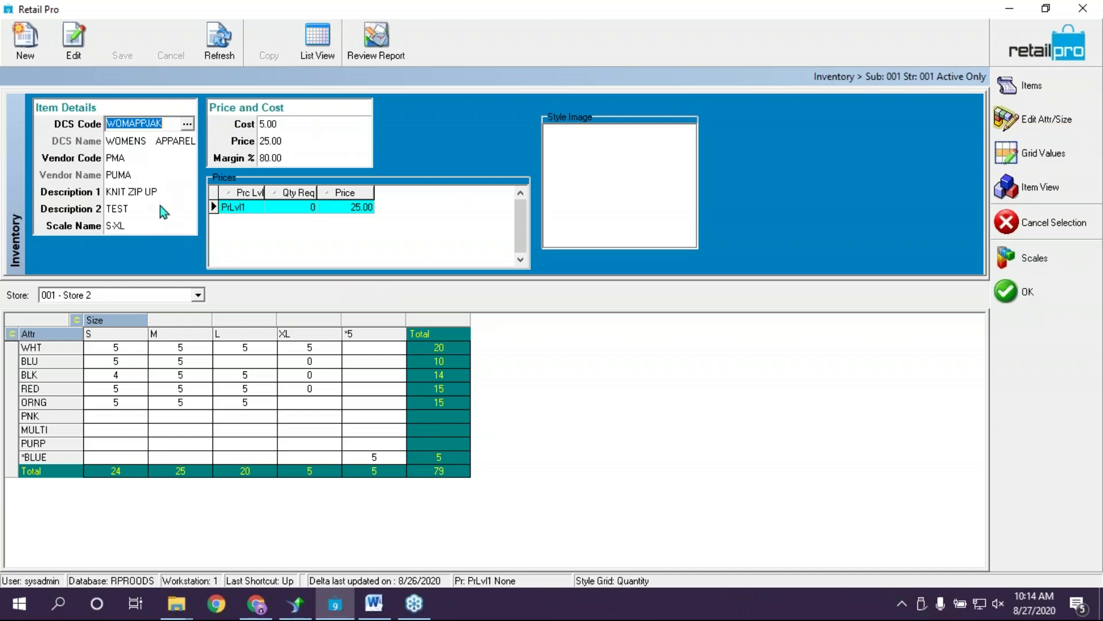
click(161, 225)
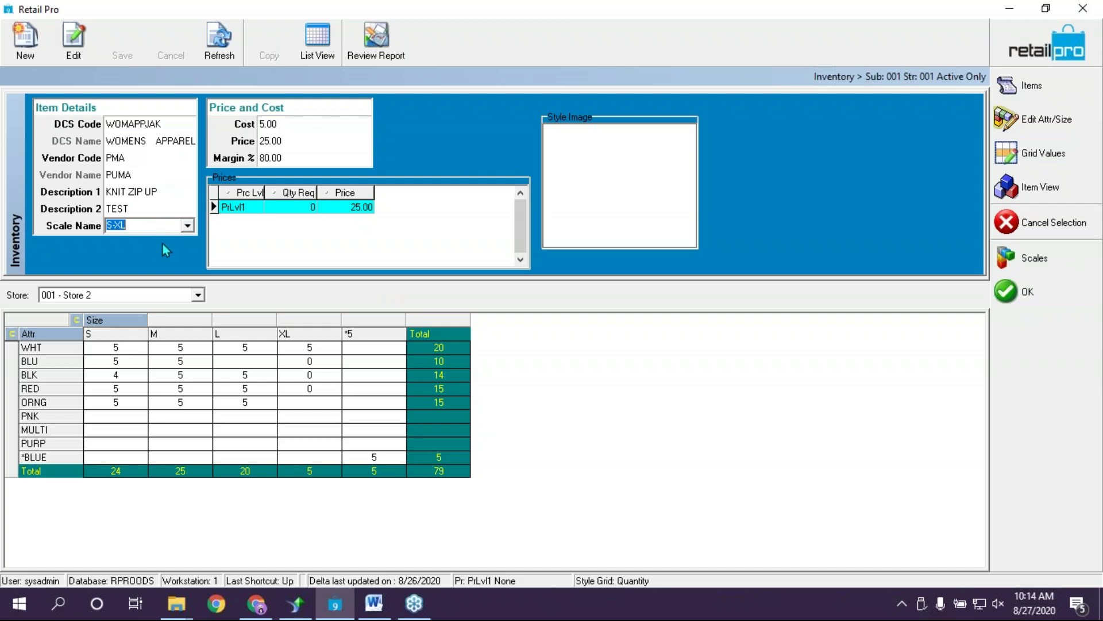
click(179, 208)
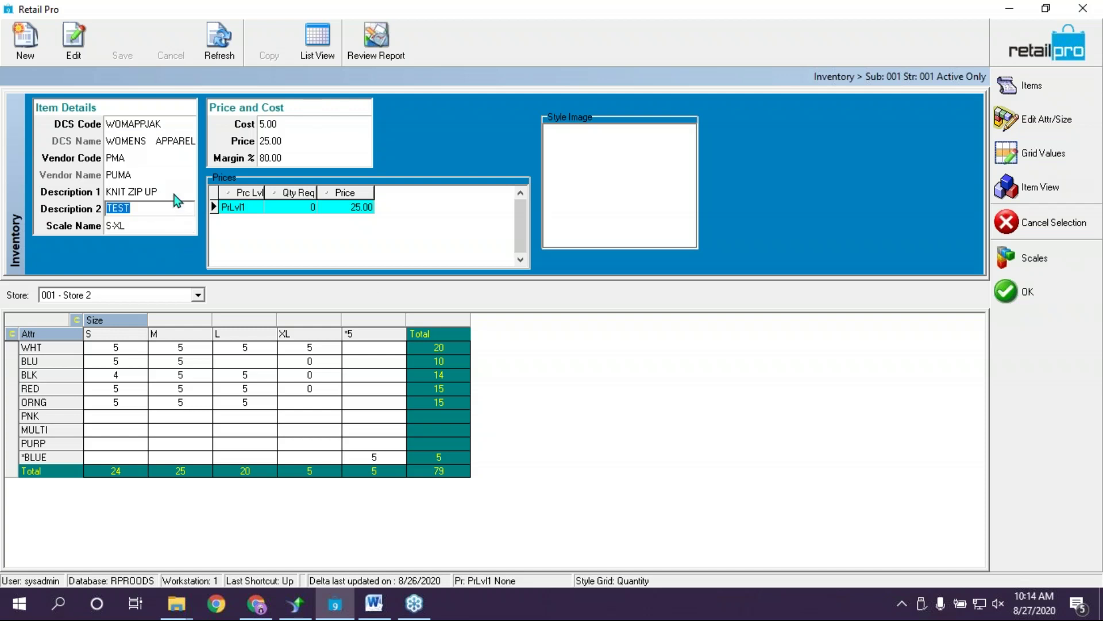
key(shift+Tab)
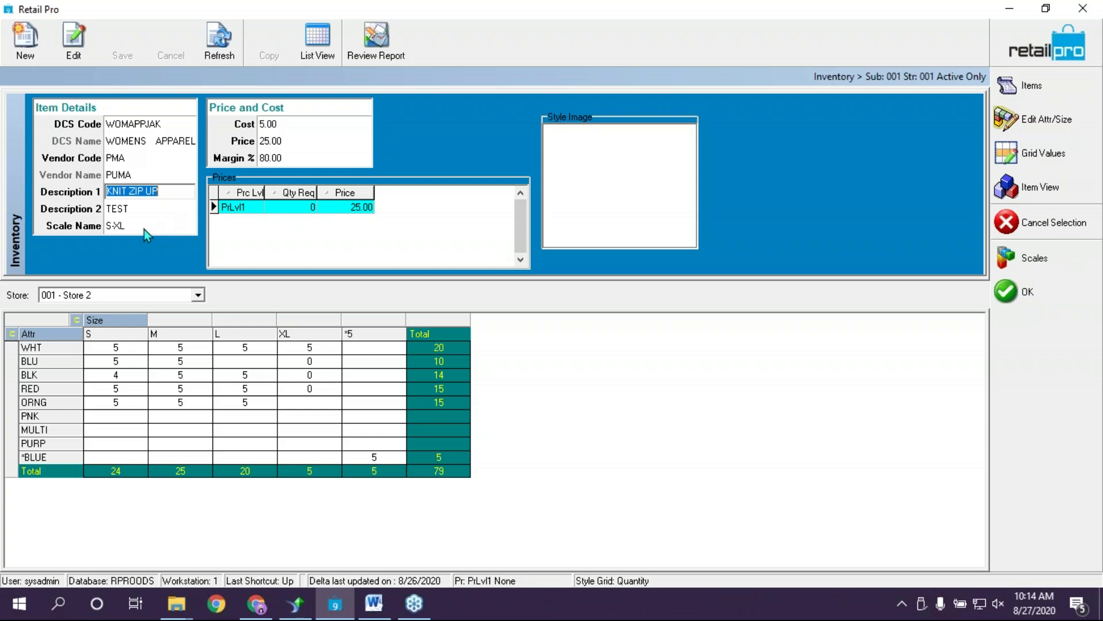
click(170, 158)
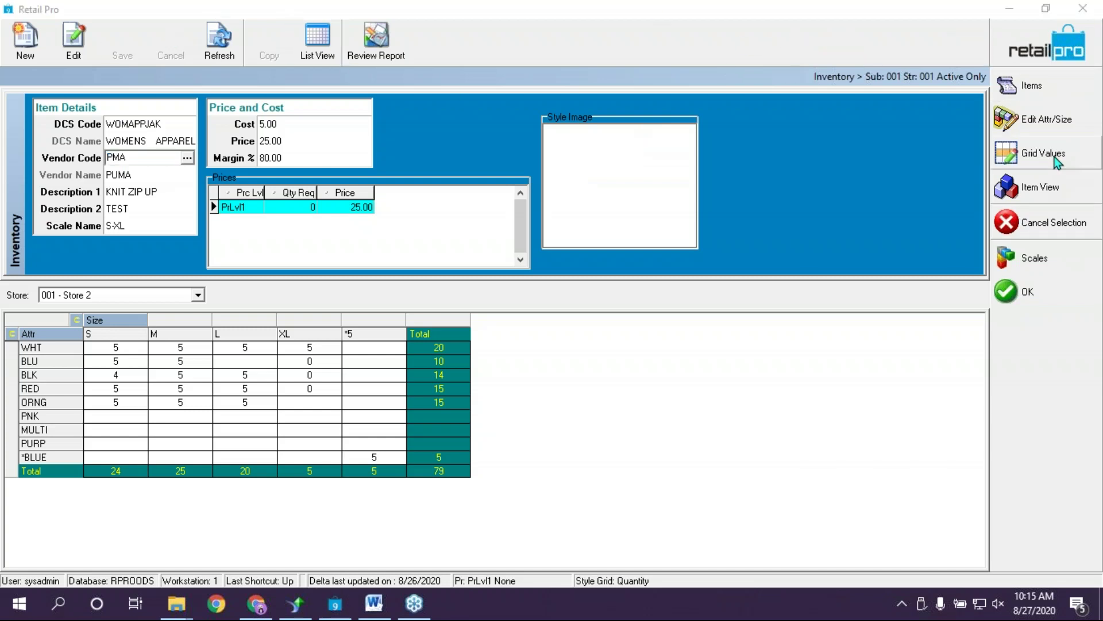
click(1035, 197)
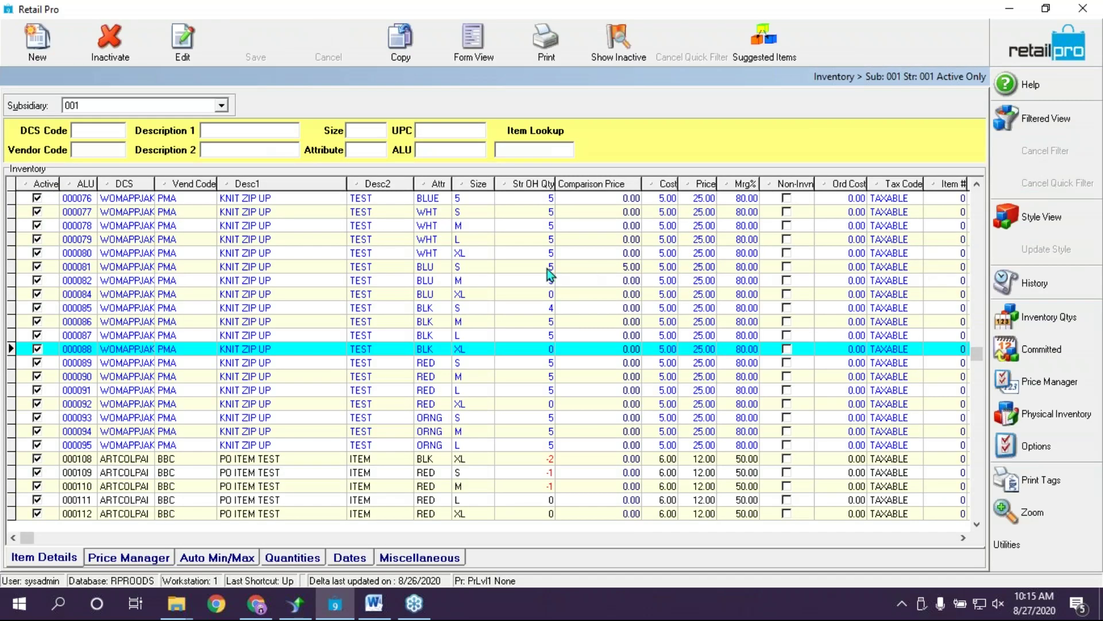
click(587, 285)
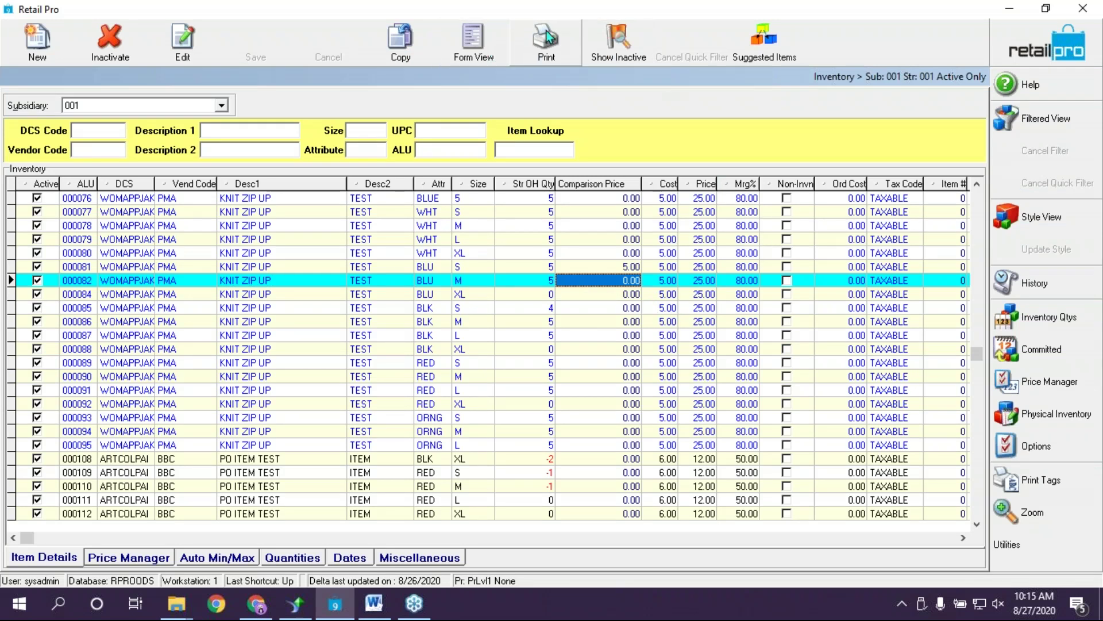
click(489, 34)
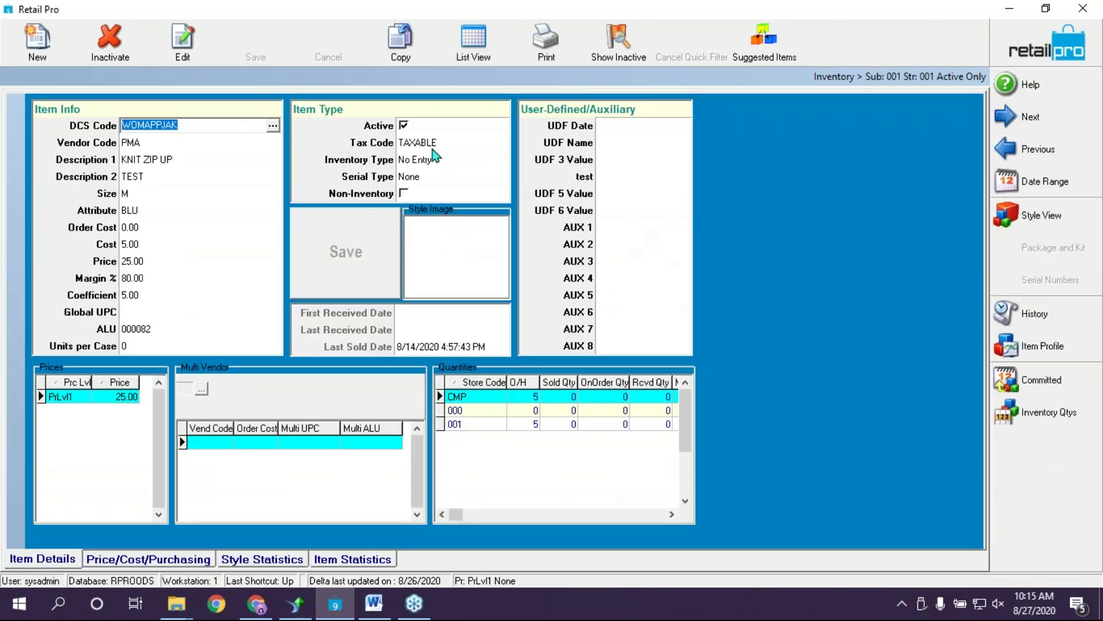
click(428, 175)
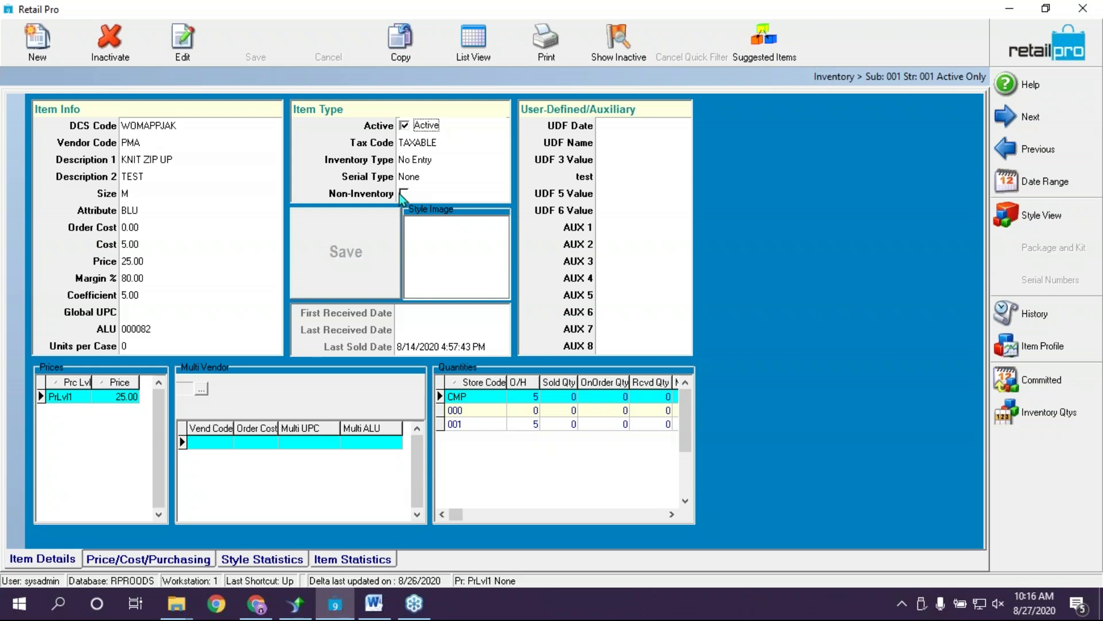
click(481, 43)
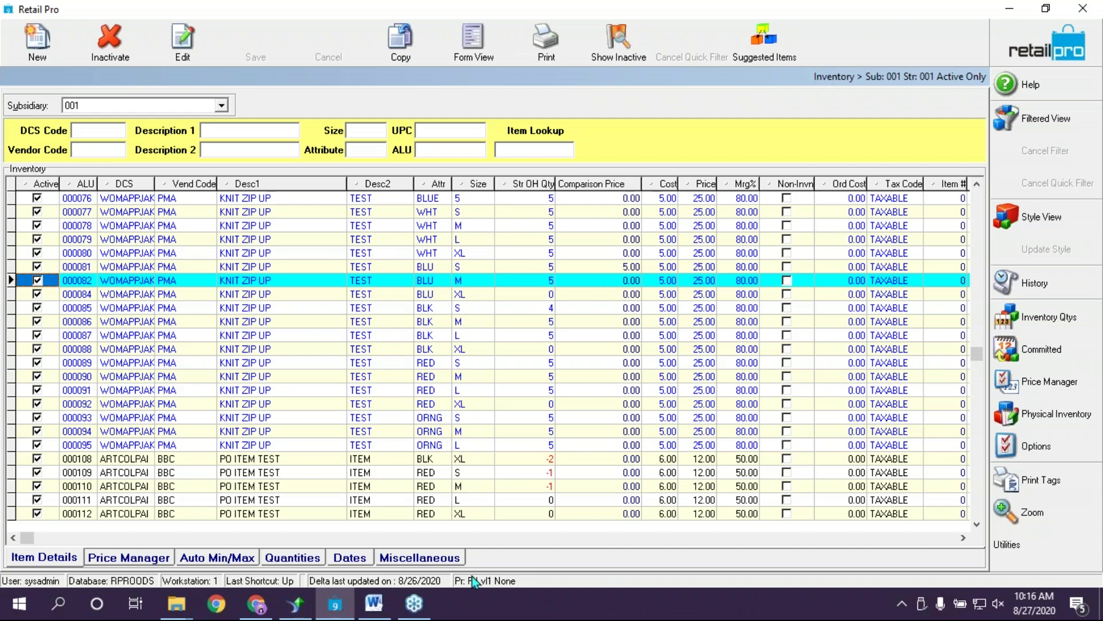
Close the Inventory list and open System Preferences from the Options menu
click(1046, 50)
click(1039, 268)
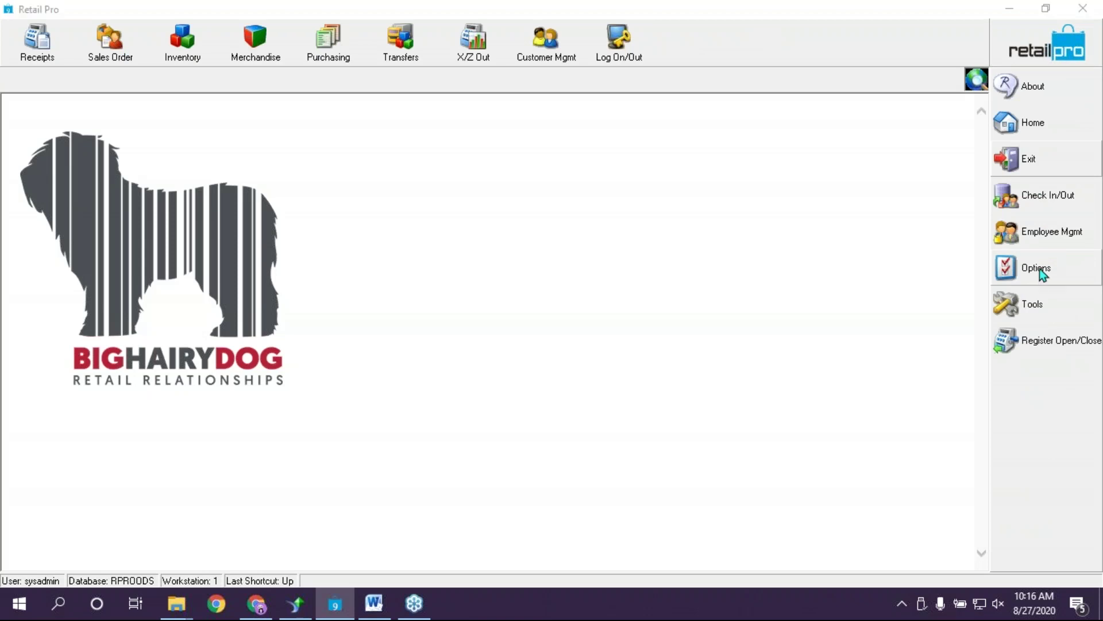
click(920, 298)
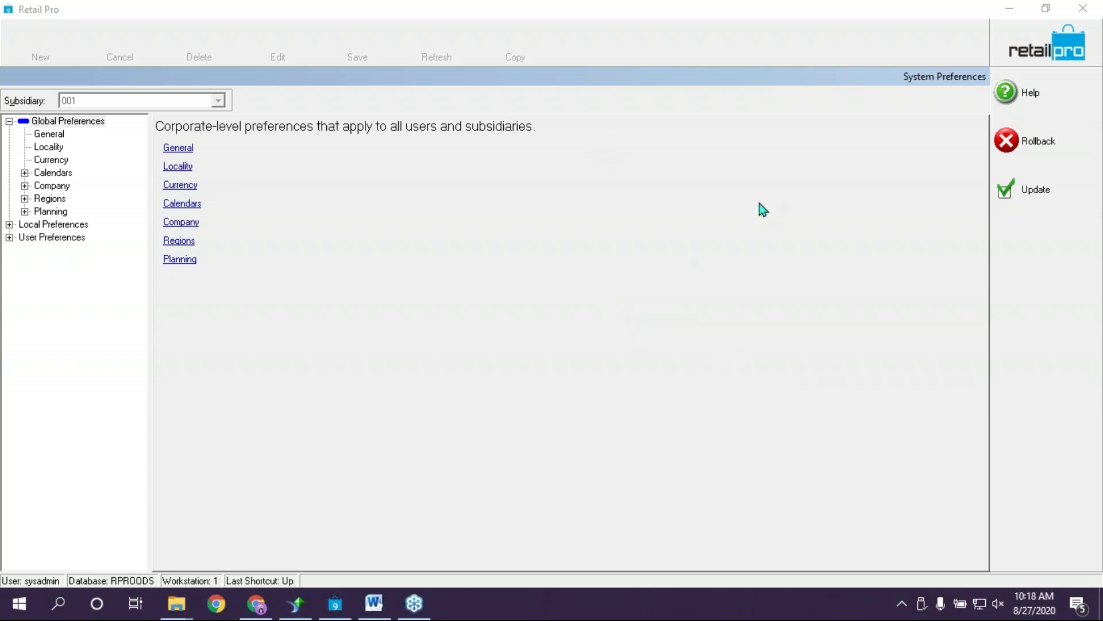
Go to Local Preferences > Merchandise > Pricing > General to show price levels PrLvl1 and PrLvl2
click(286, 322)
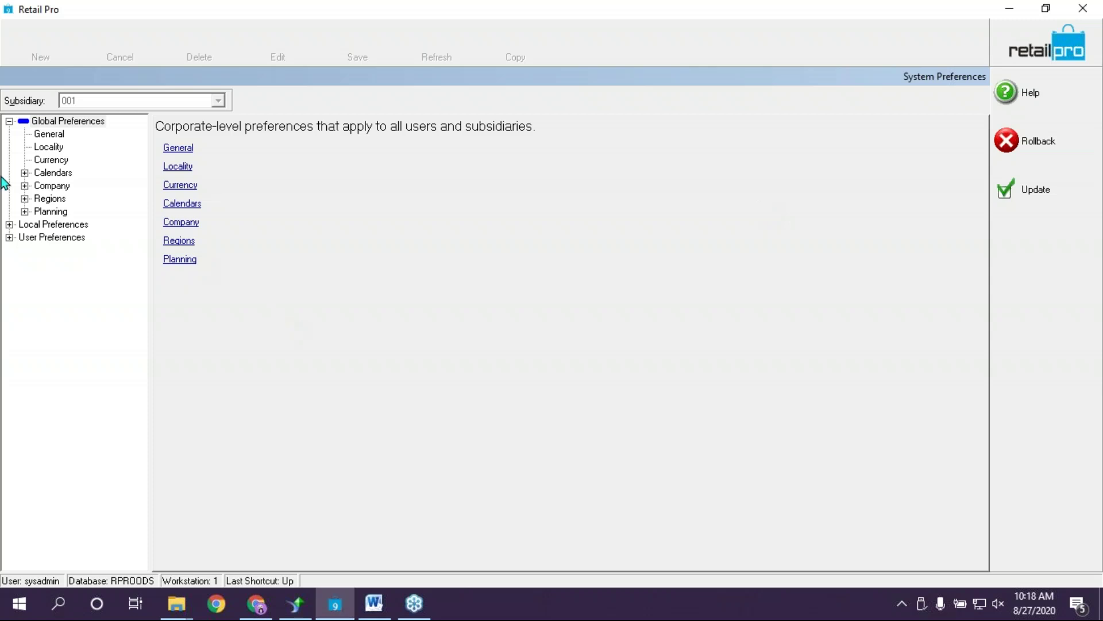
click(9, 225)
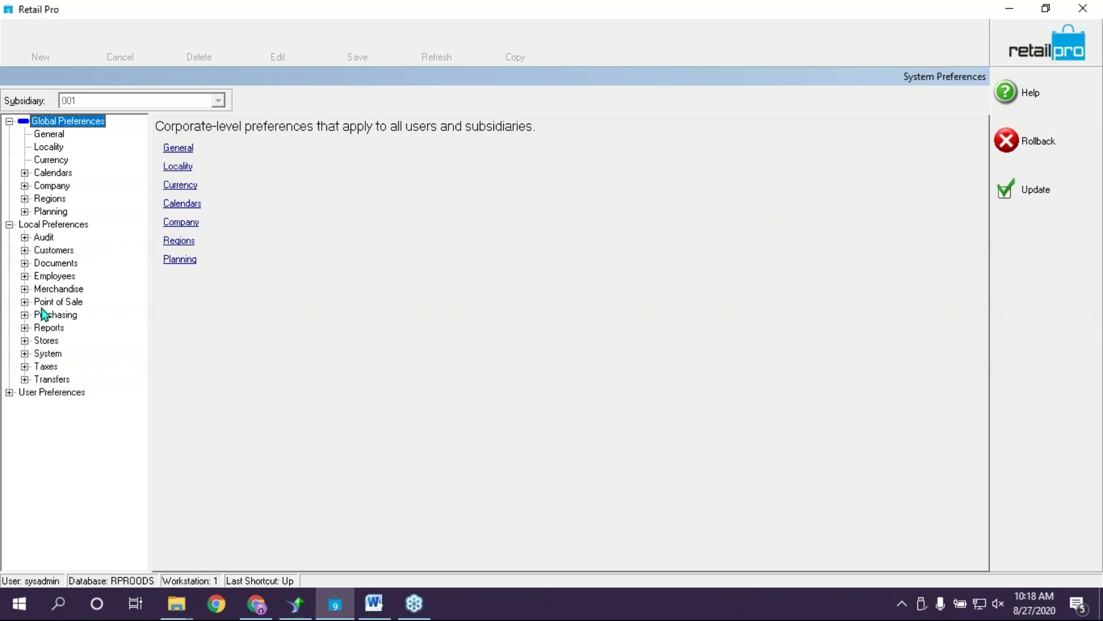
click(24, 288)
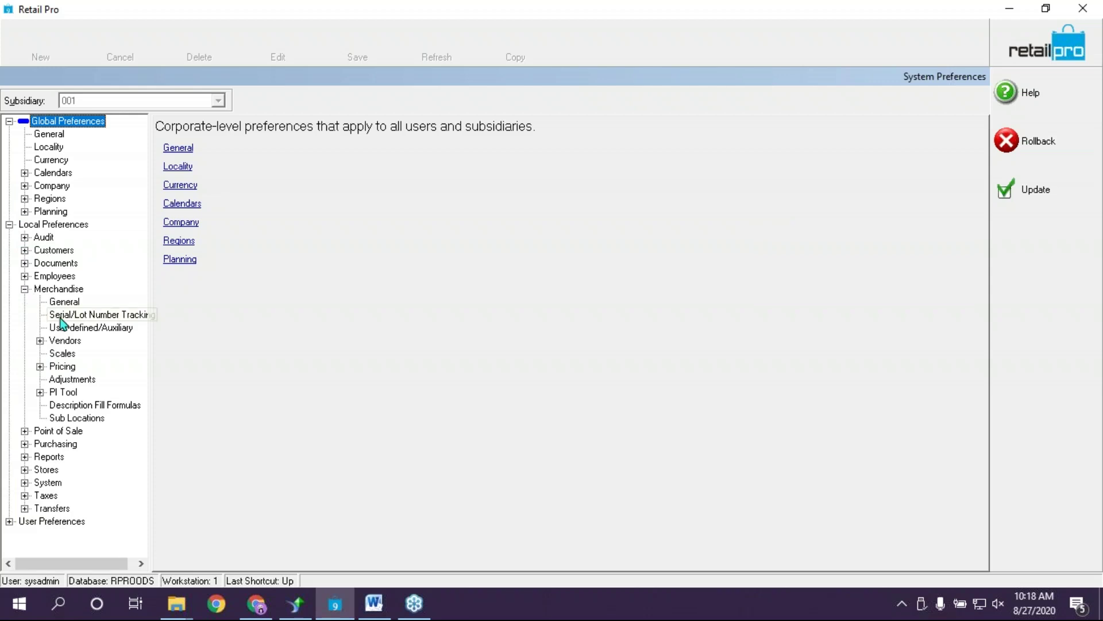
click(40, 366)
click(83, 379)
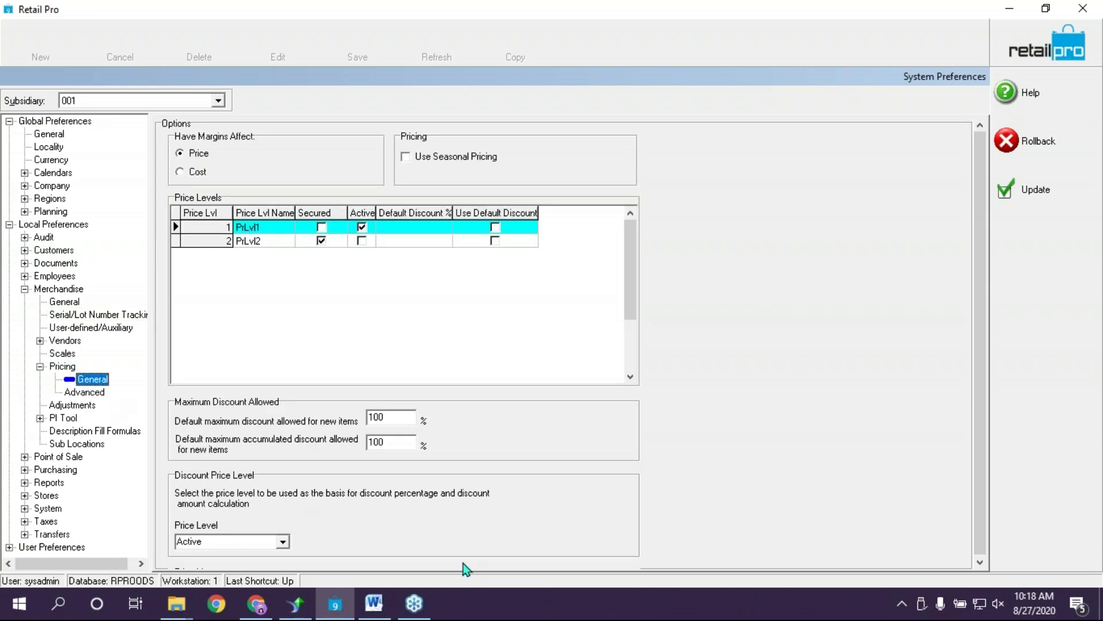
click(258, 230)
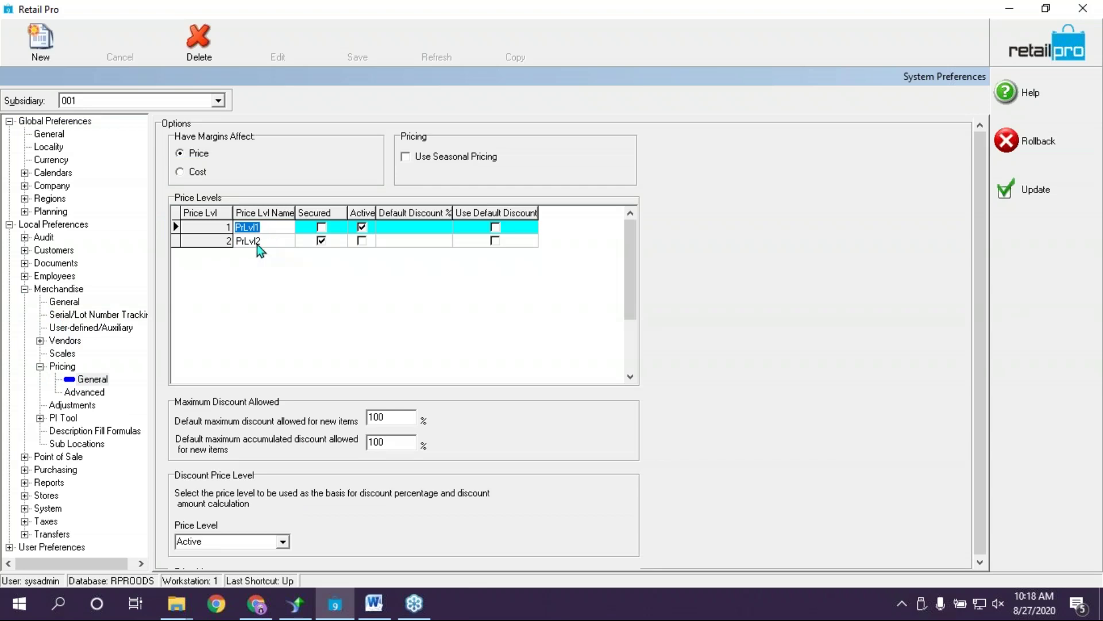
click(257, 244)
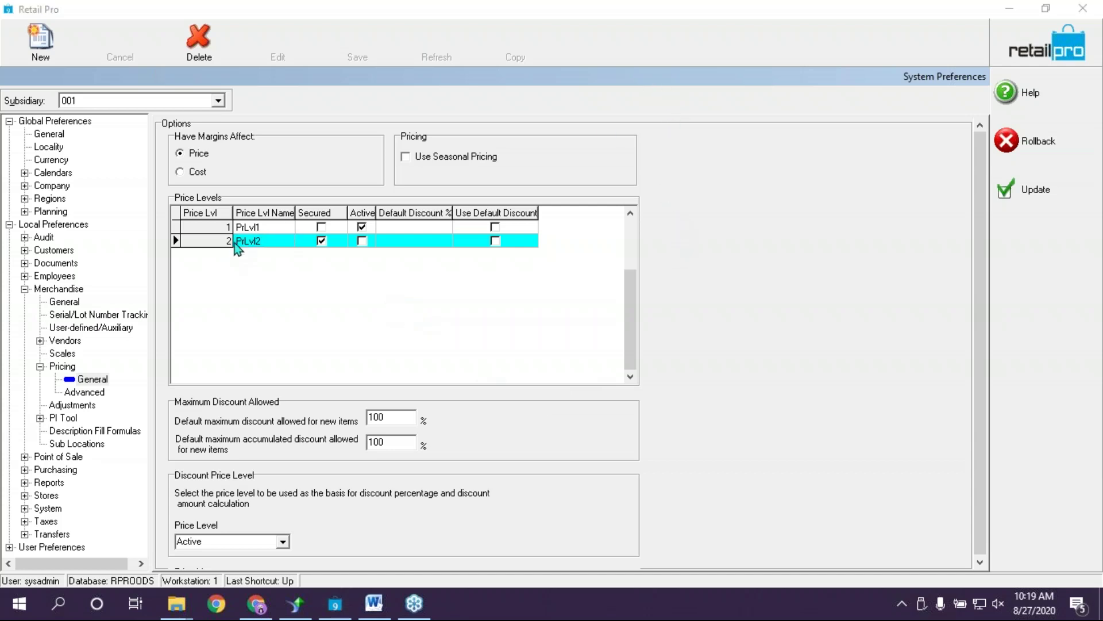
Replace the first price level name PrLvl1 with 'Retail' and commit it
click(272, 226)
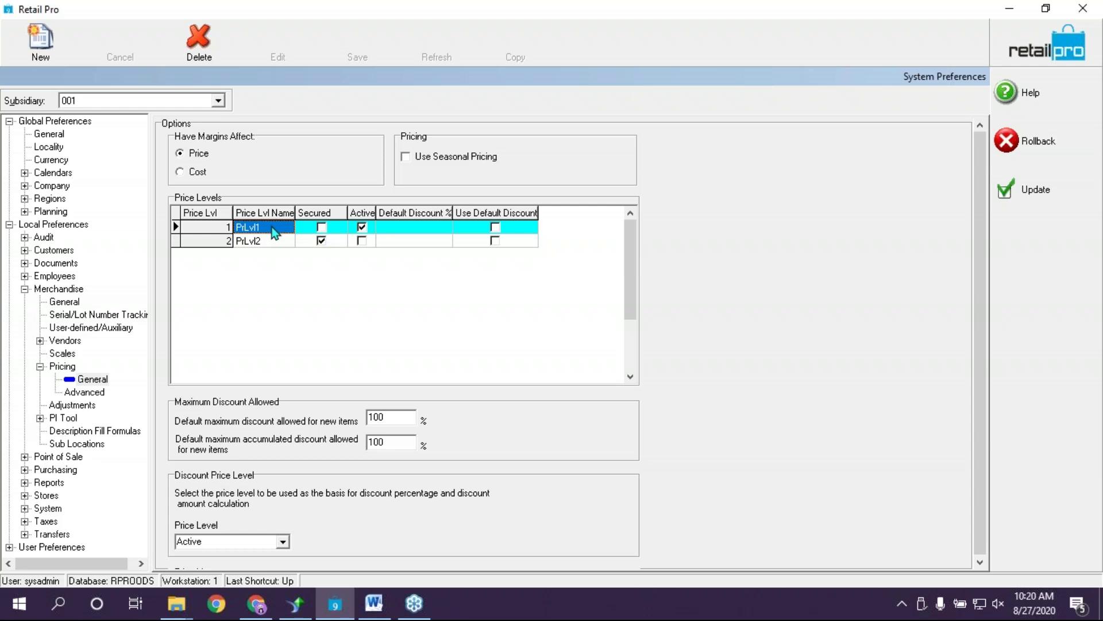
click(272, 227)
text(Retail)
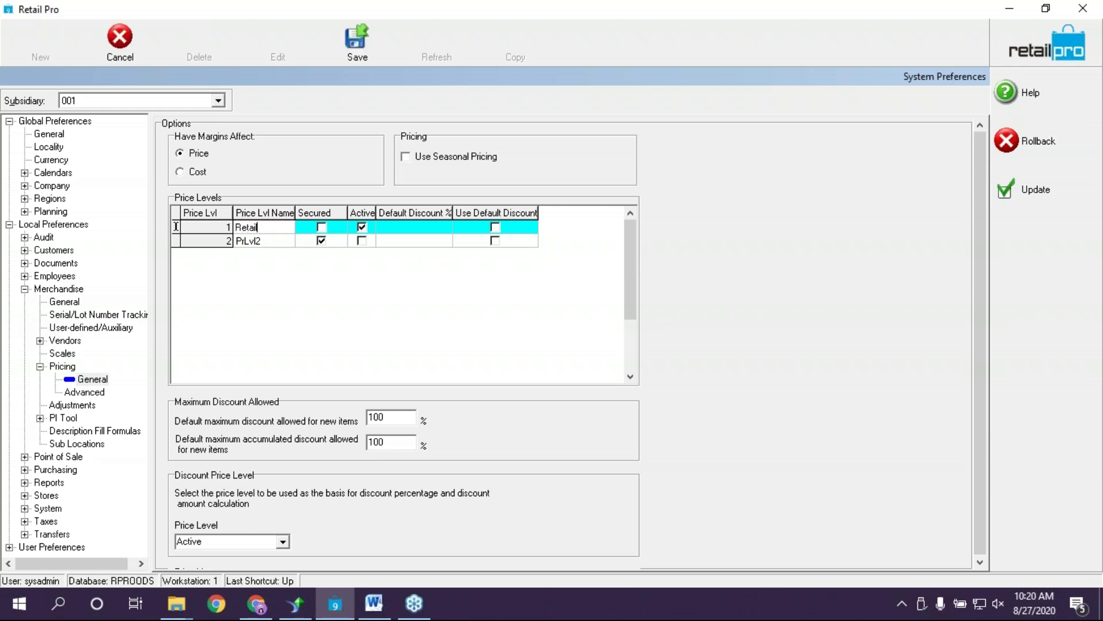
key(Down)
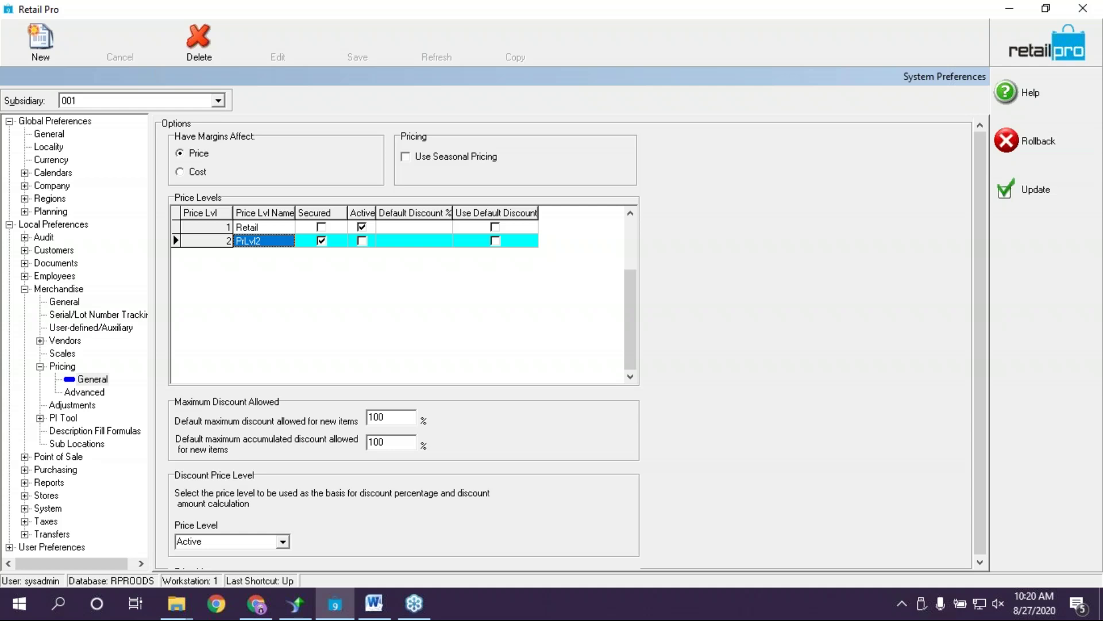
Enter 'WS' as the second price level name, correcting the mistyped entry
text(WoleSA)
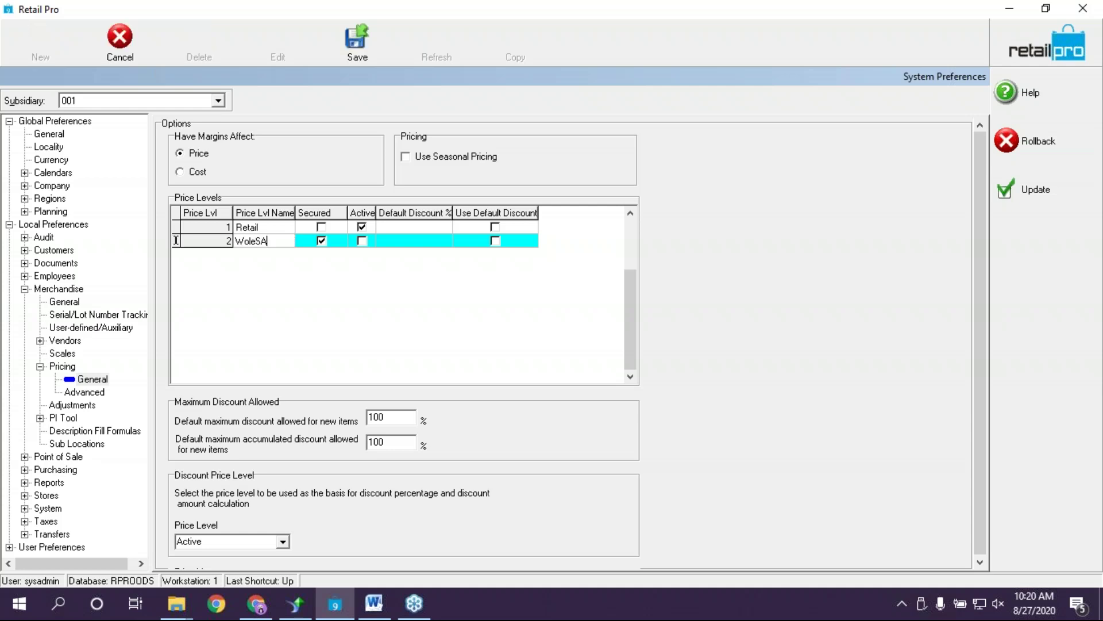
key(BackSpace)
key(BackSpace)
key(BackSpace)
key(BackSpace)
key(BackSpace)
text(WS)
key(Up)
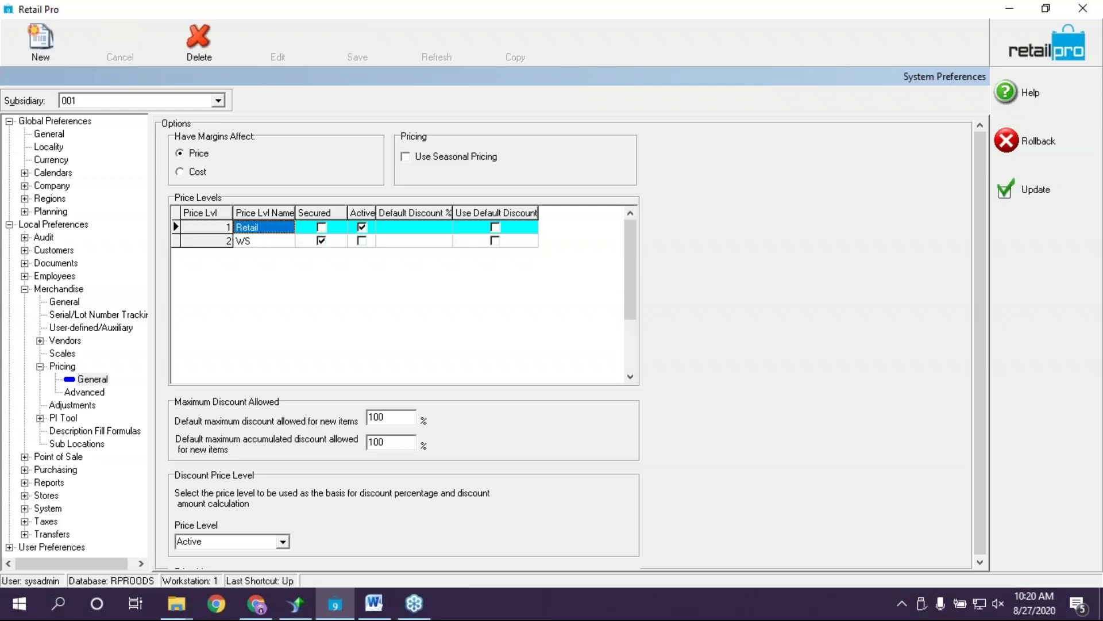
key(Down)
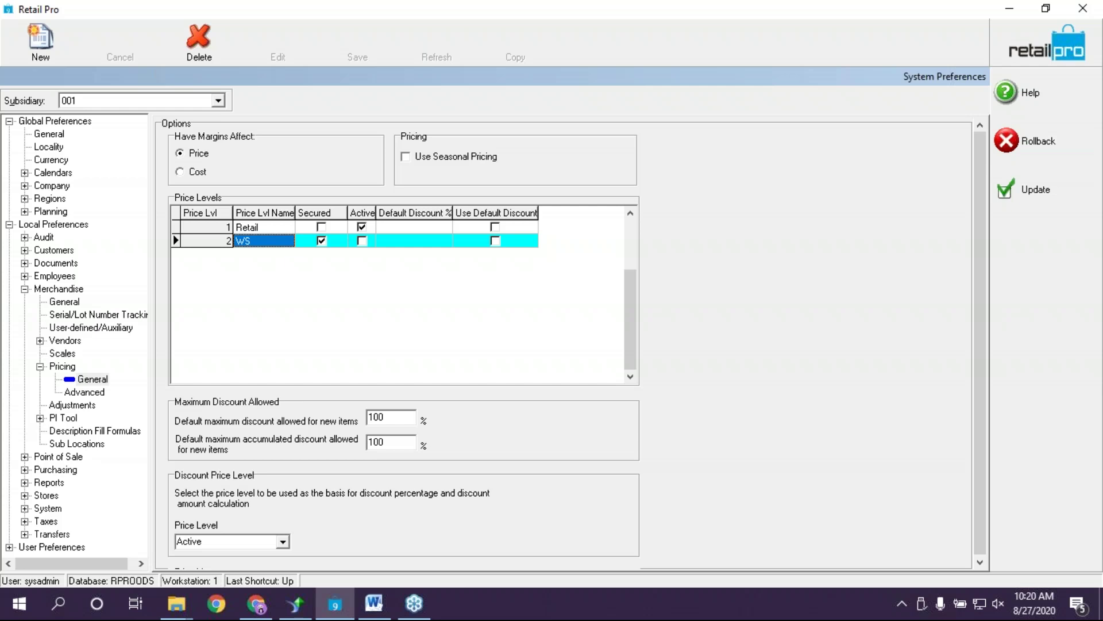
Add a third price level named EMPLY and save it
key(Down)
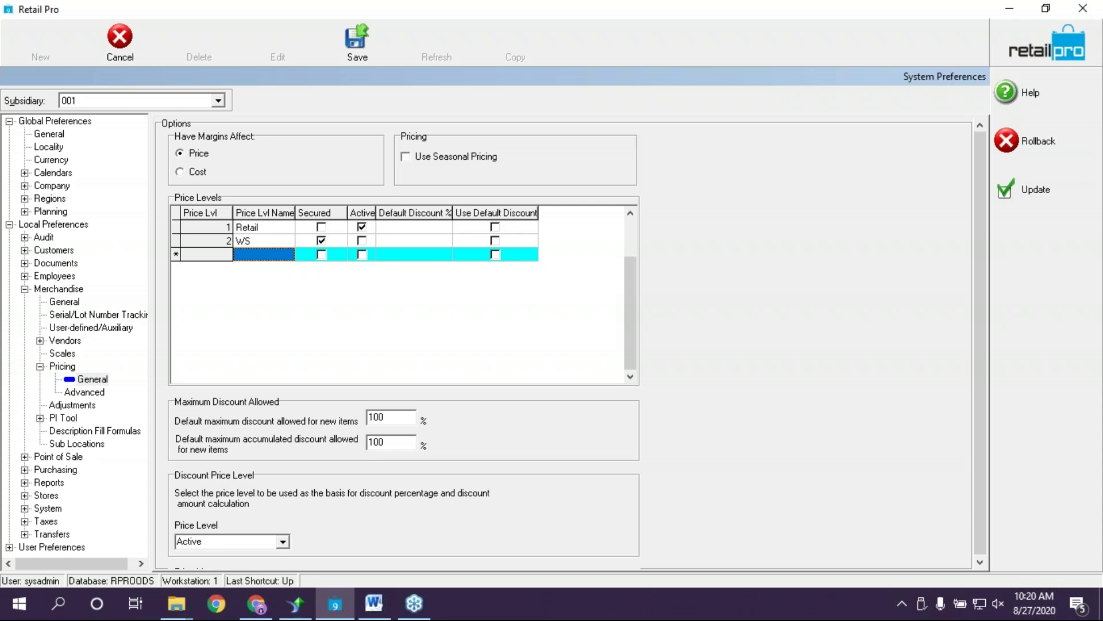
text(EMPK)
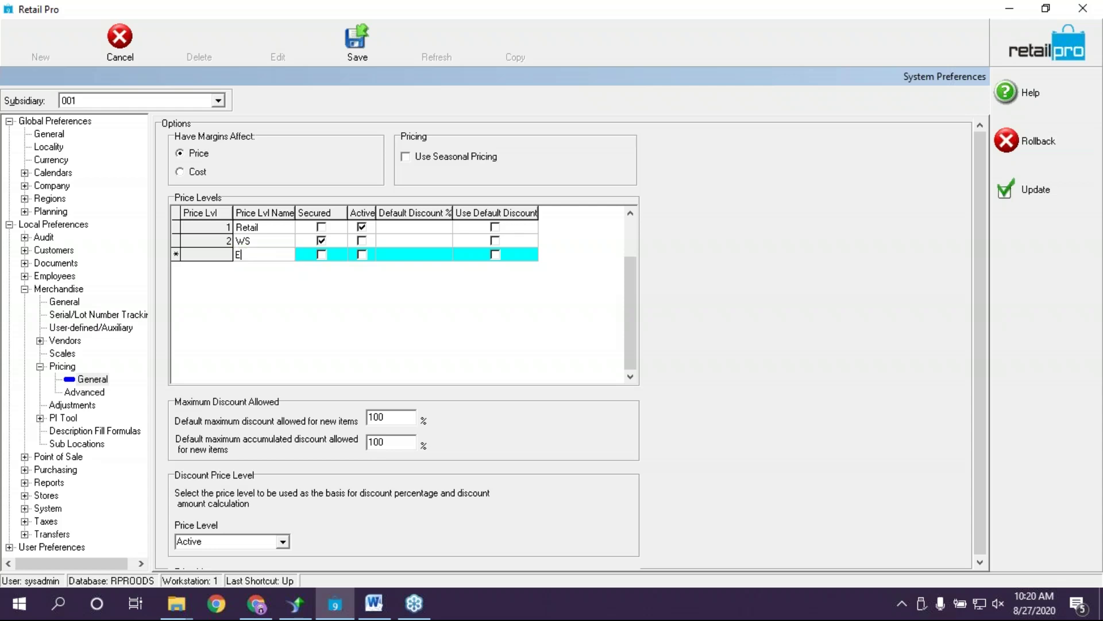
key(BackSpace)
text(LY)
click(360, 53)
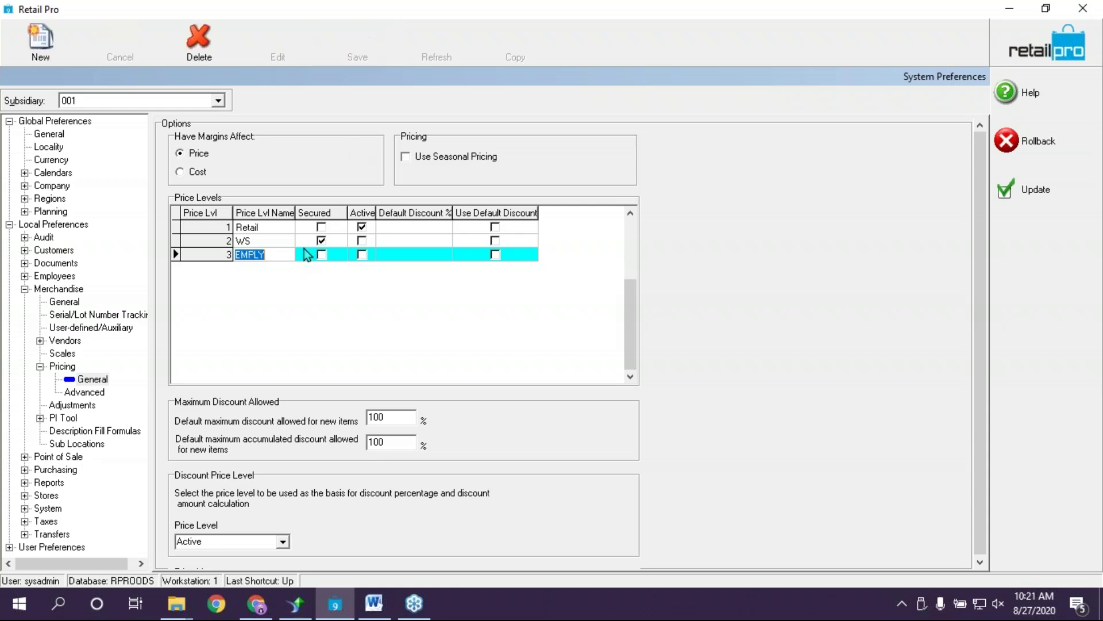
Review the Retail, WS and EMPLY rows and discard the extra blank price level row
click(263, 242)
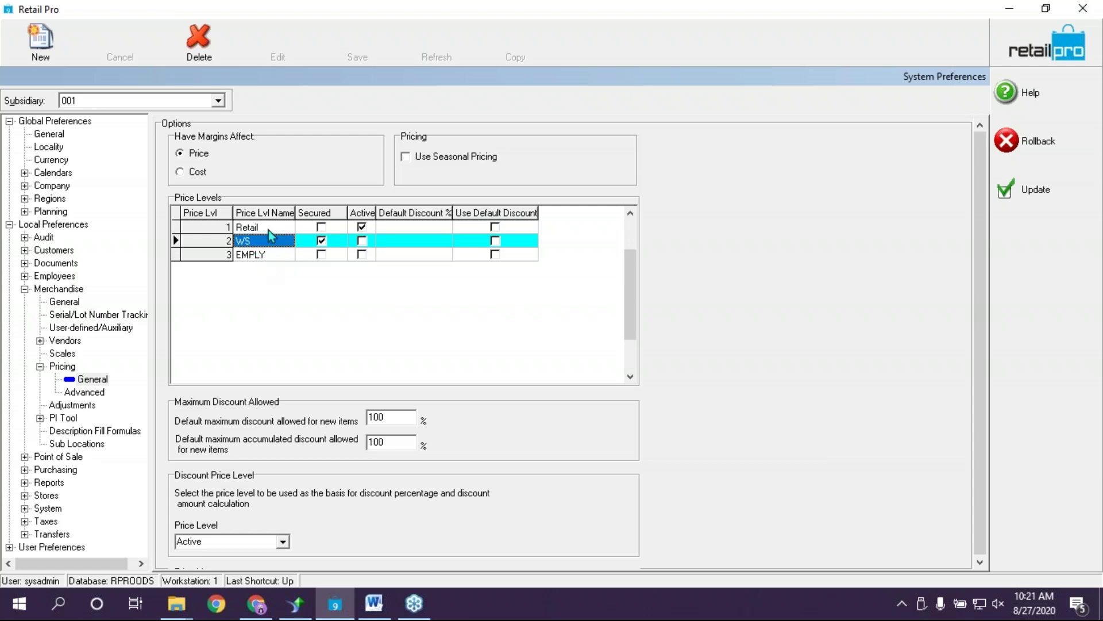
click(268, 229)
click(270, 245)
click(263, 255)
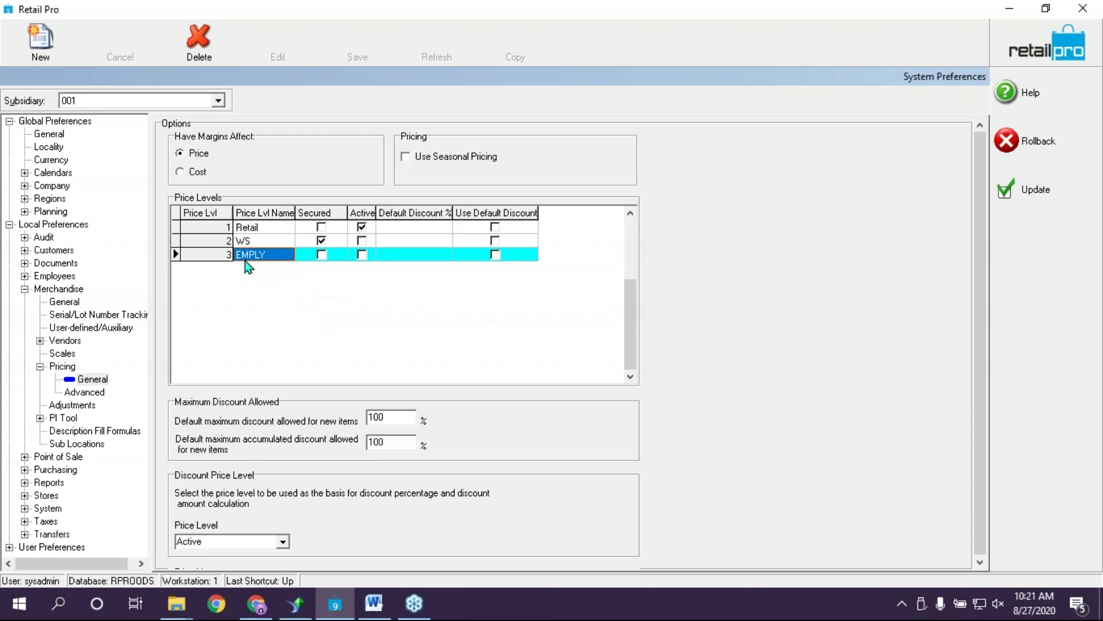
key(Down)
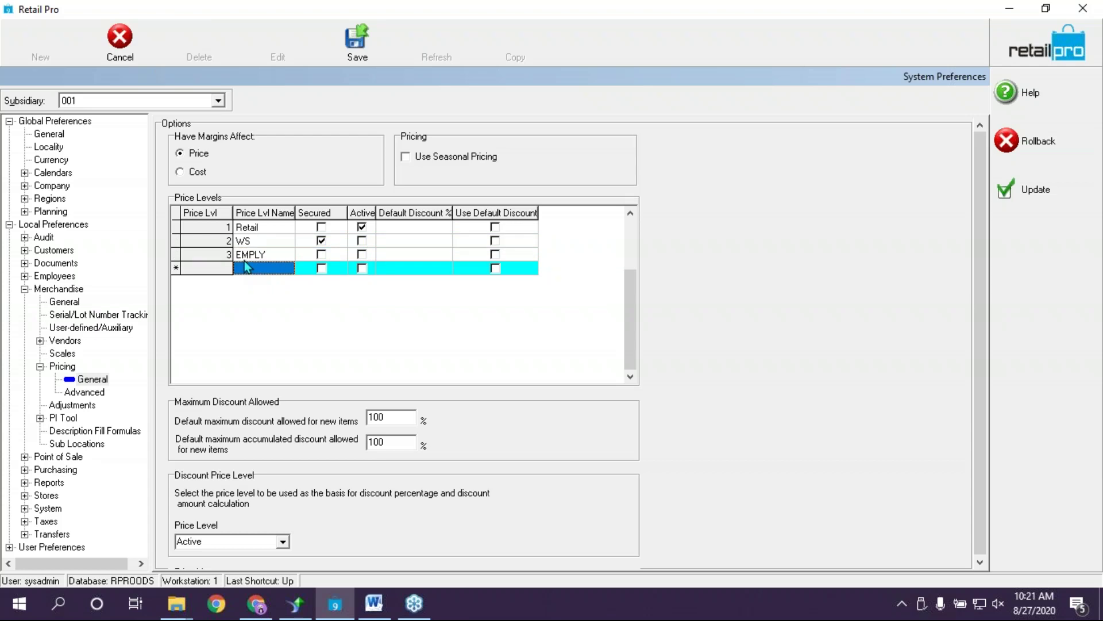
click(271, 256)
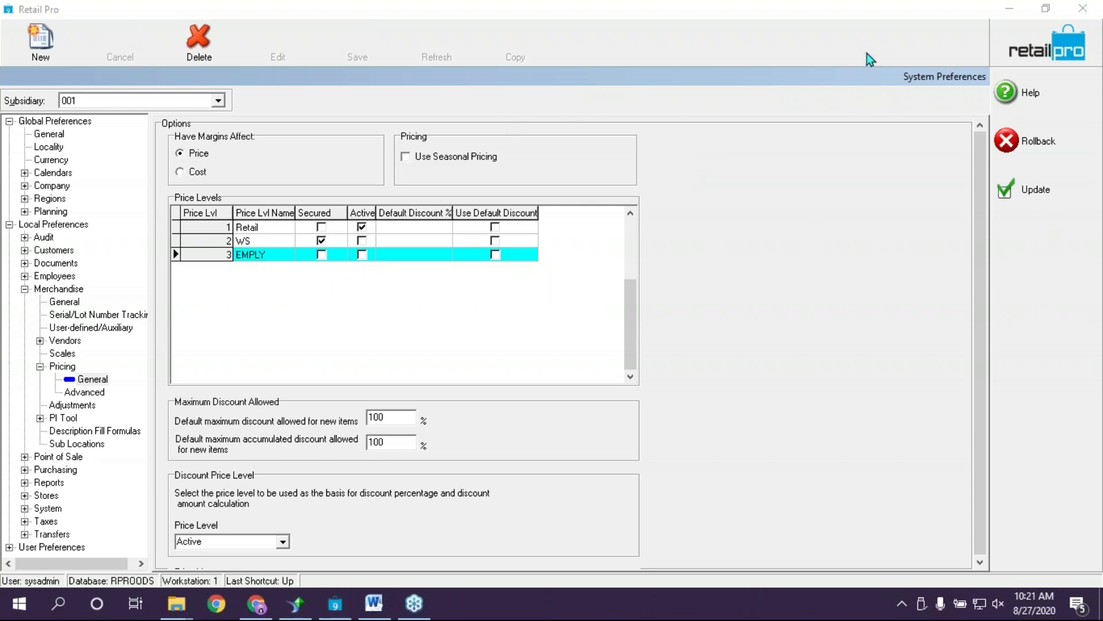
Save the System Preferences changes and bring up the Inventory item list
click(1023, 192)
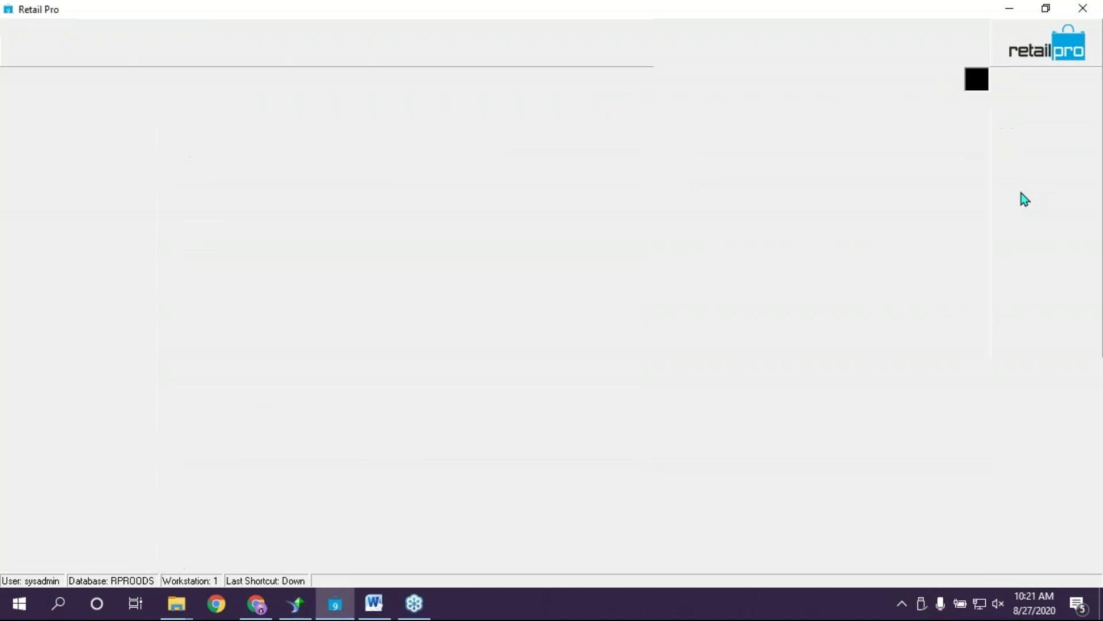
click(206, 44)
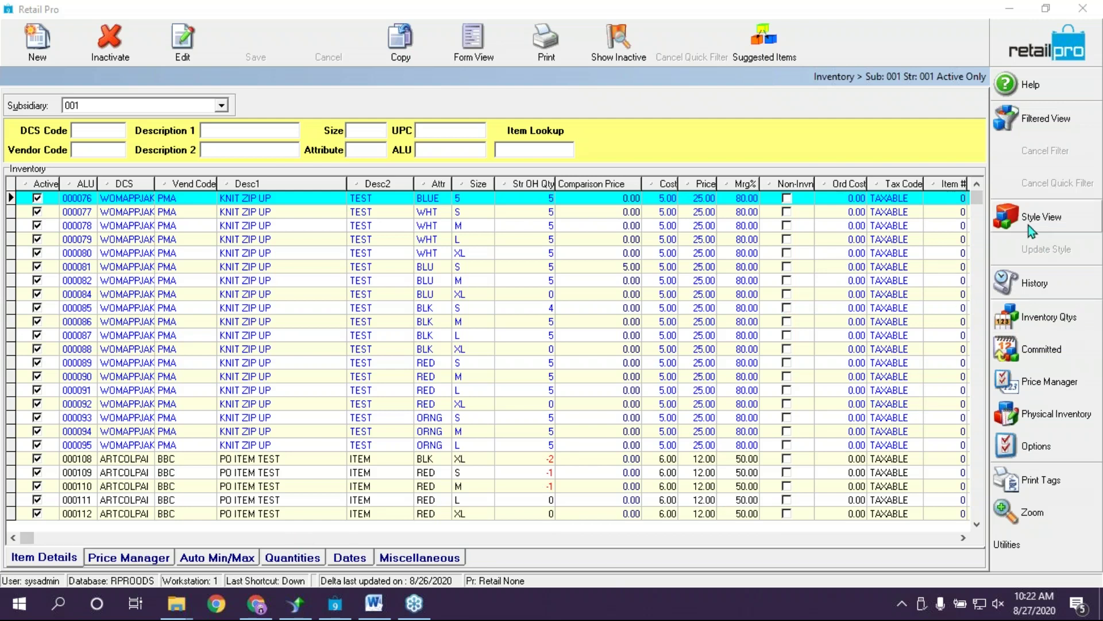
In Adjust Prices, base the adjustment on Cost with an added amount of 10
click(1040, 388)
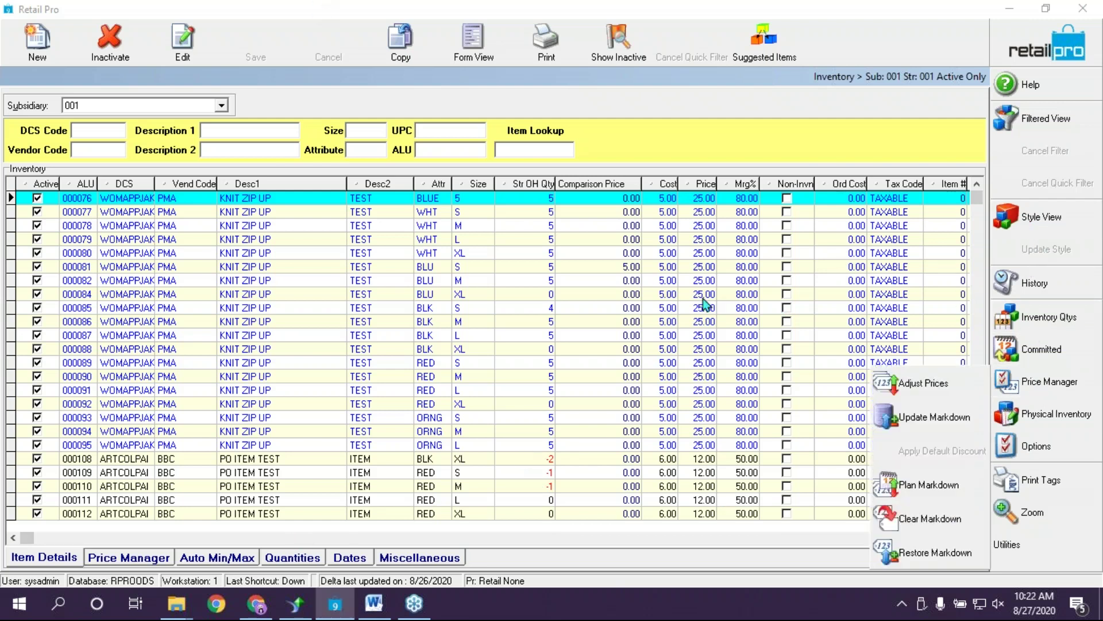
click(936, 385)
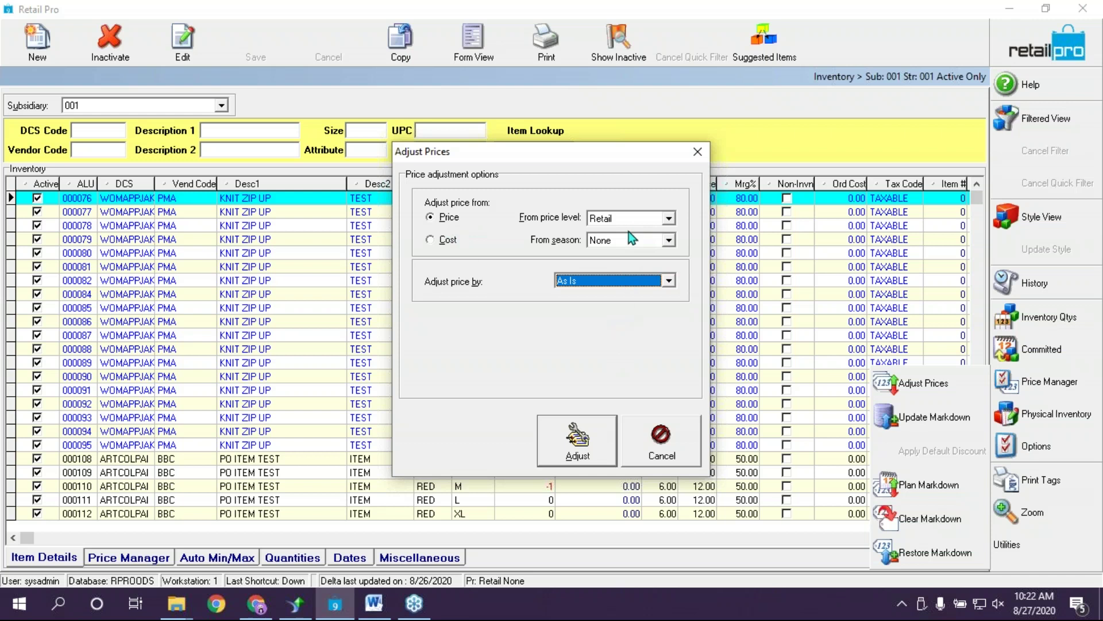
click(638, 282)
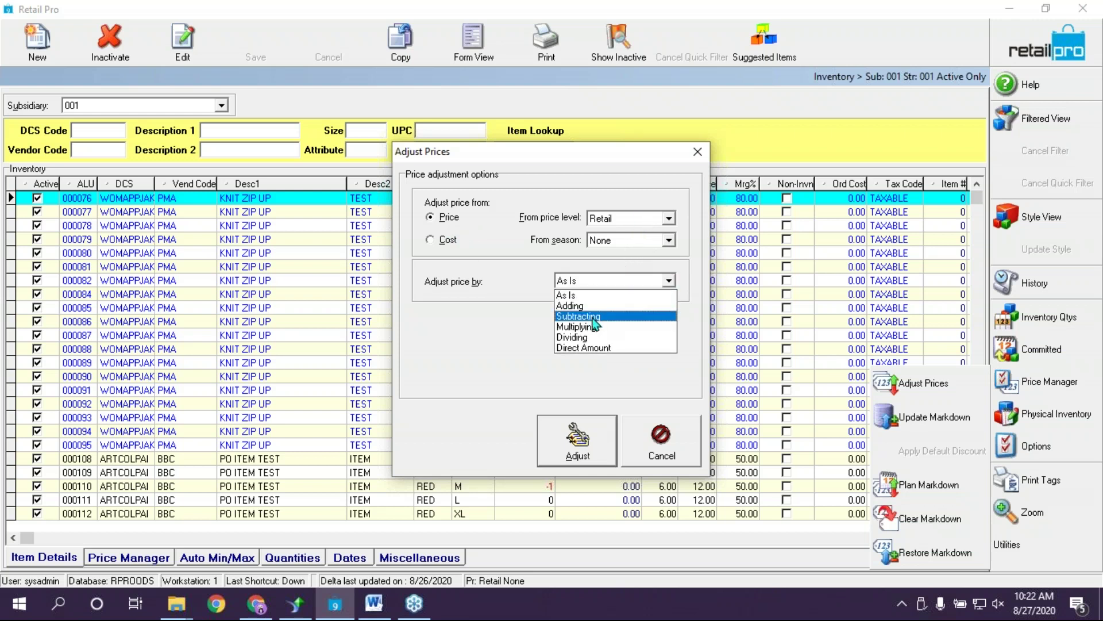
click(444, 240)
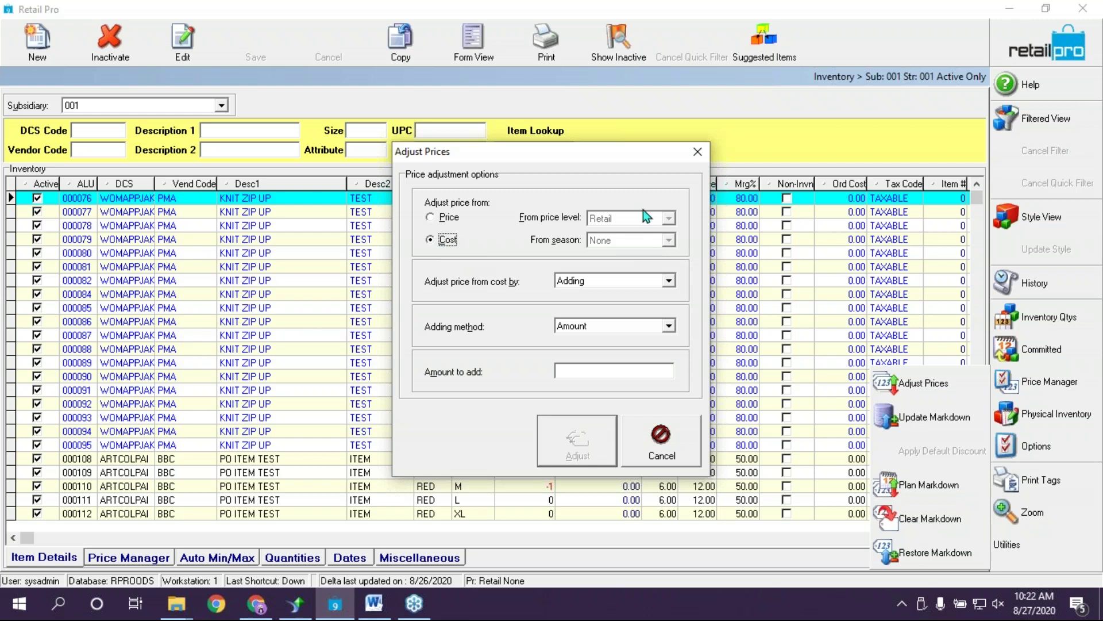
click(610, 327)
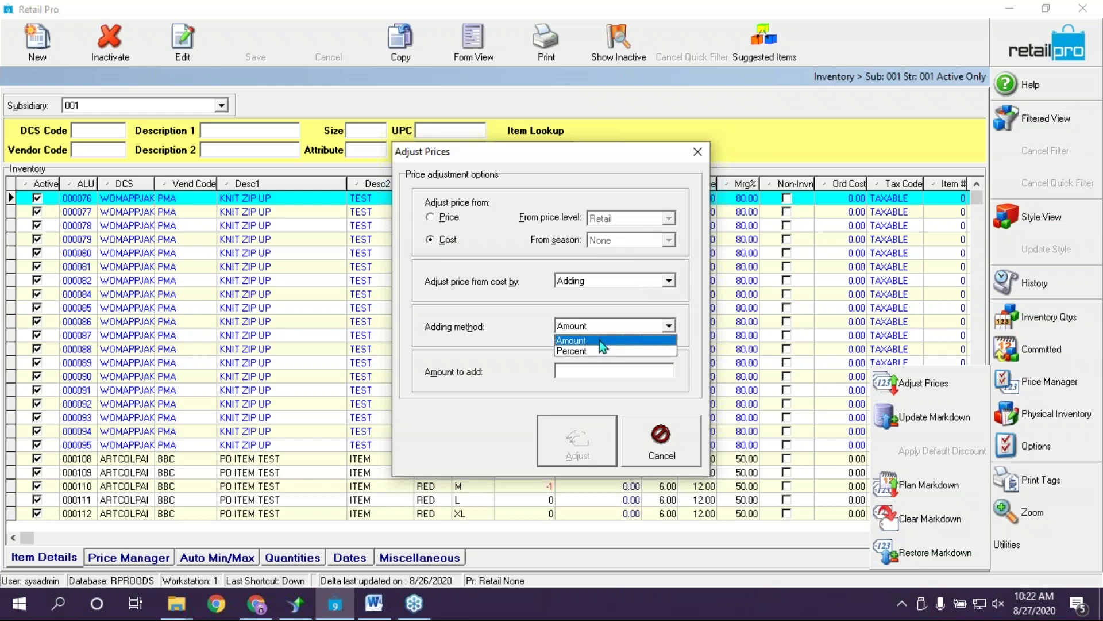
click(599, 337)
click(592, 377)
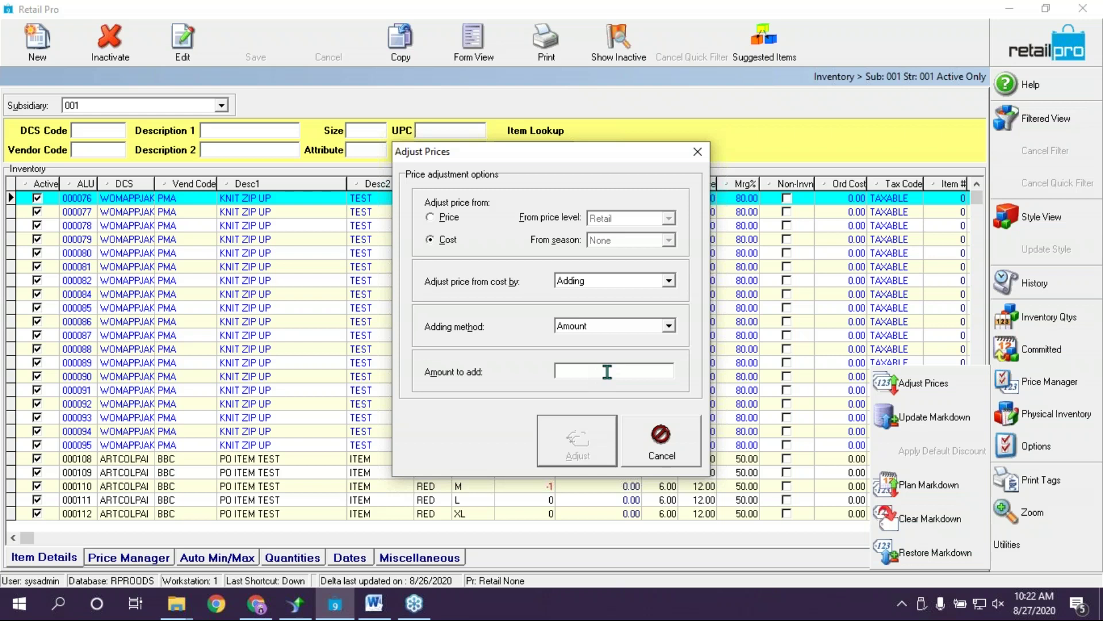
text(10)
Change the adjustment to adding 10 percent of cost and apply it
click(665, 324)
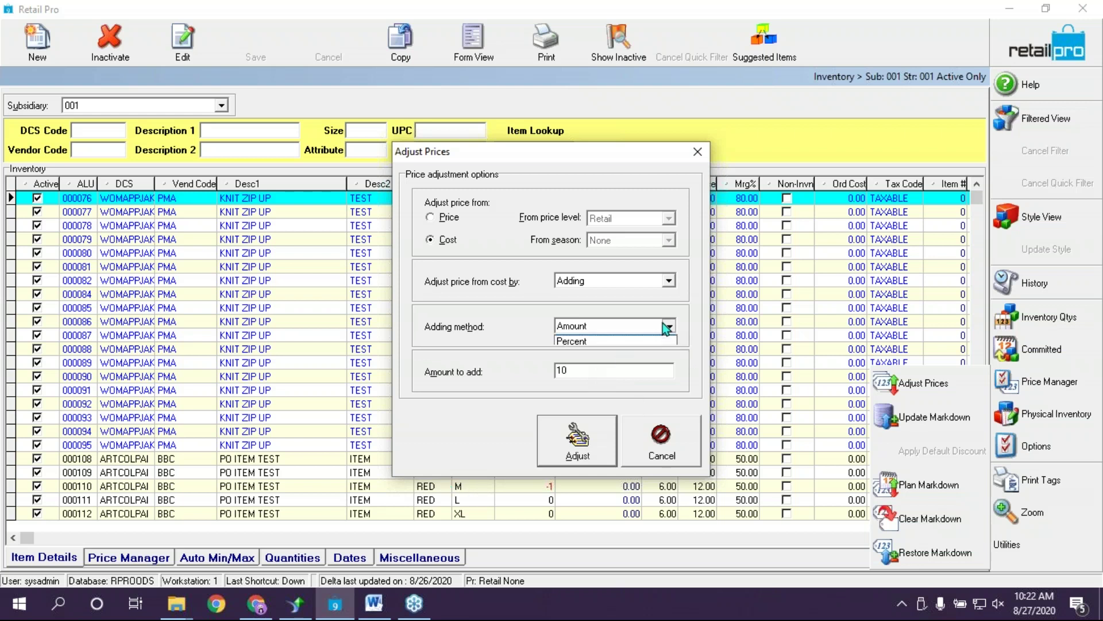
click(587, 352)
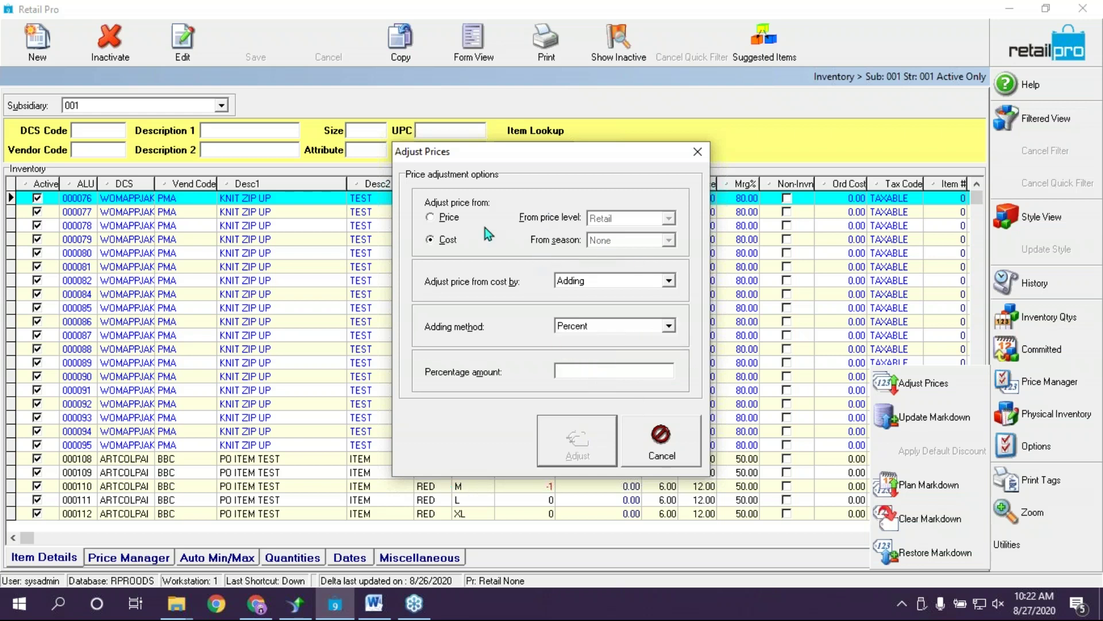
click(580, 371)
text(10)
click(595, 288)
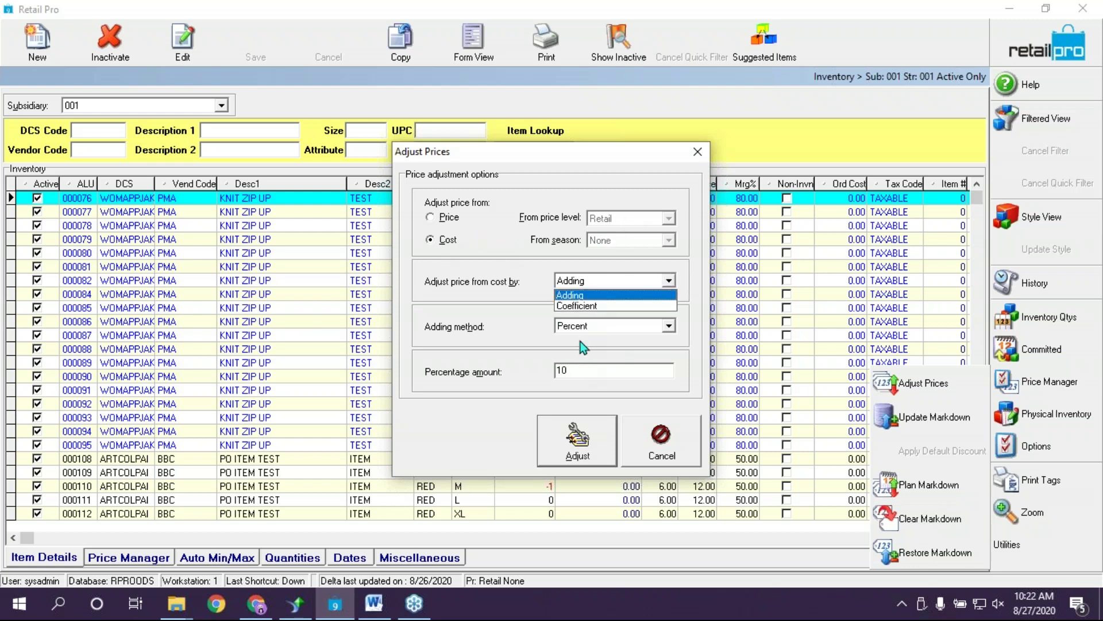
click(590, 358)
click(575, 445)
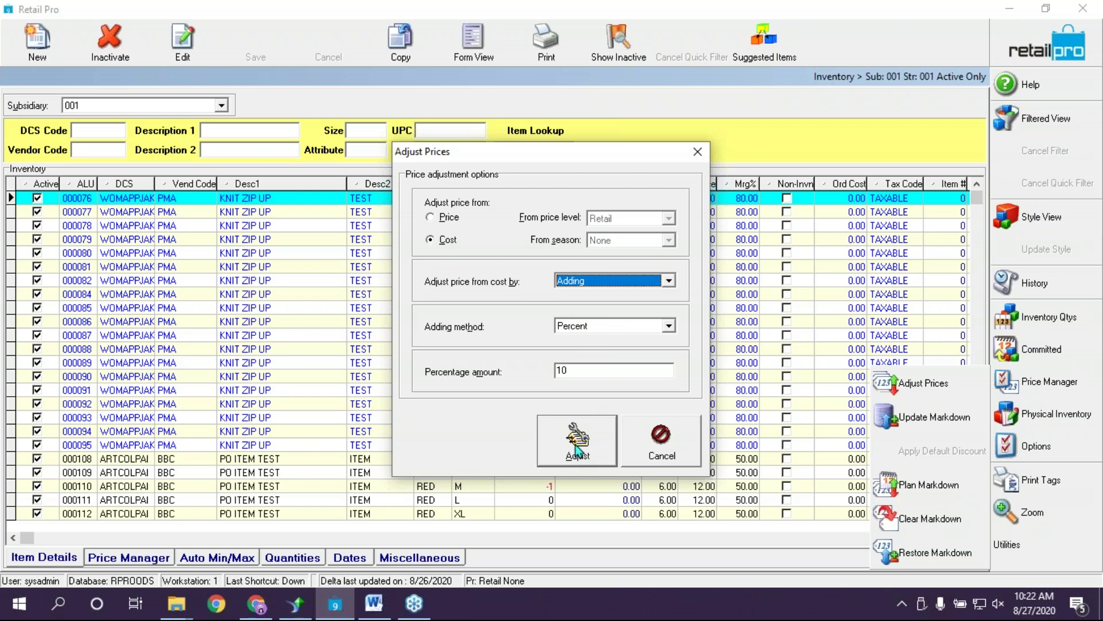
Show the Price Manager columns and check the markdown prices of items 000077 and 000076
click(149, 558)
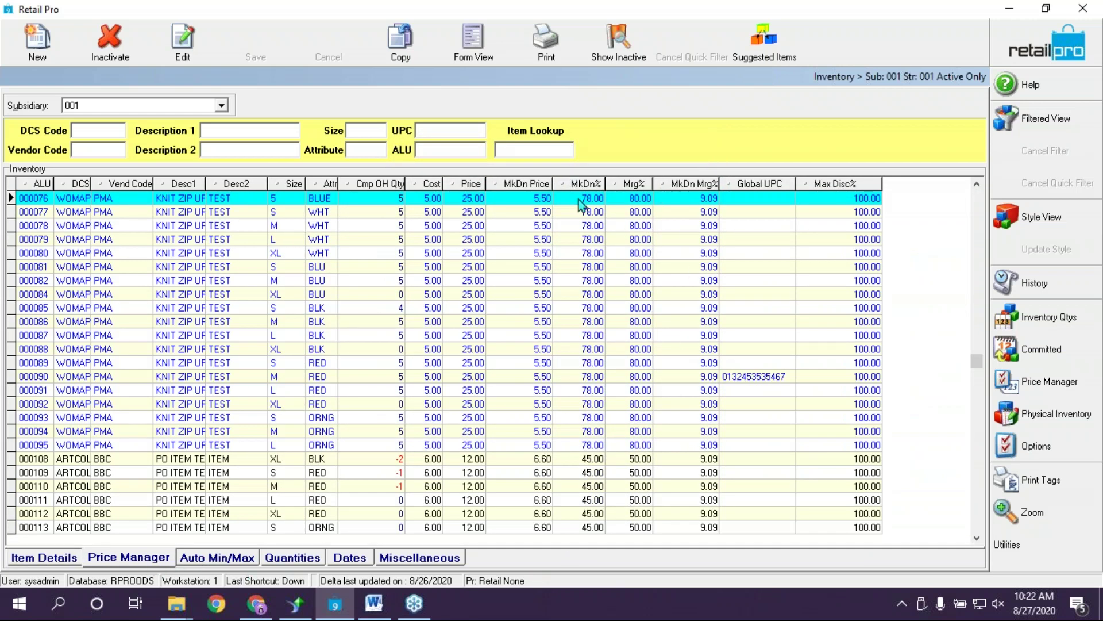
click(537, 213)
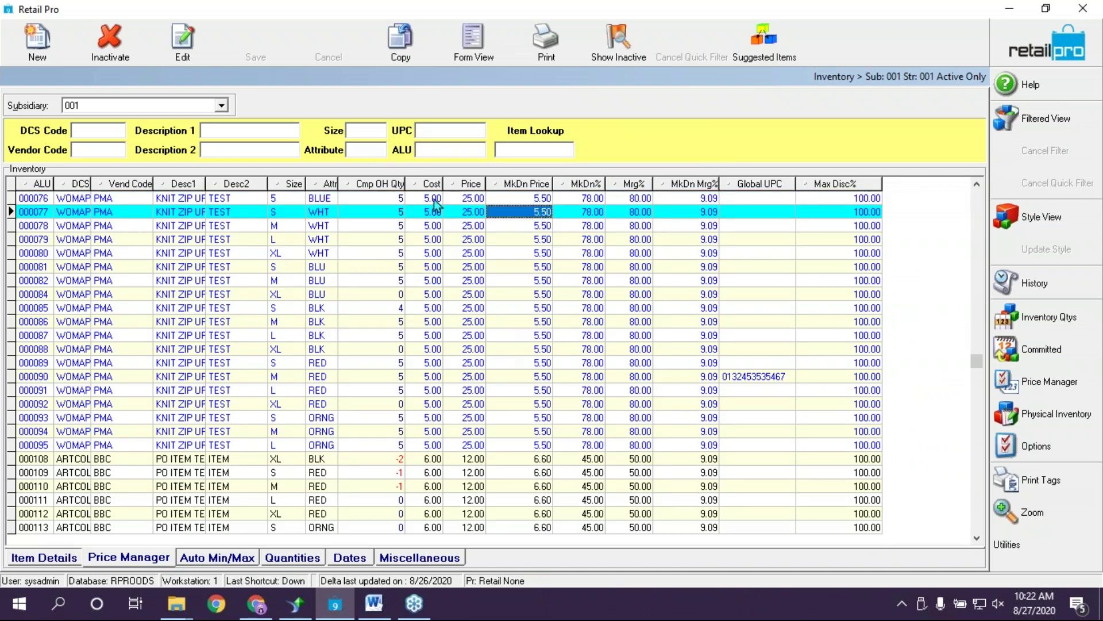
click(549, 199)
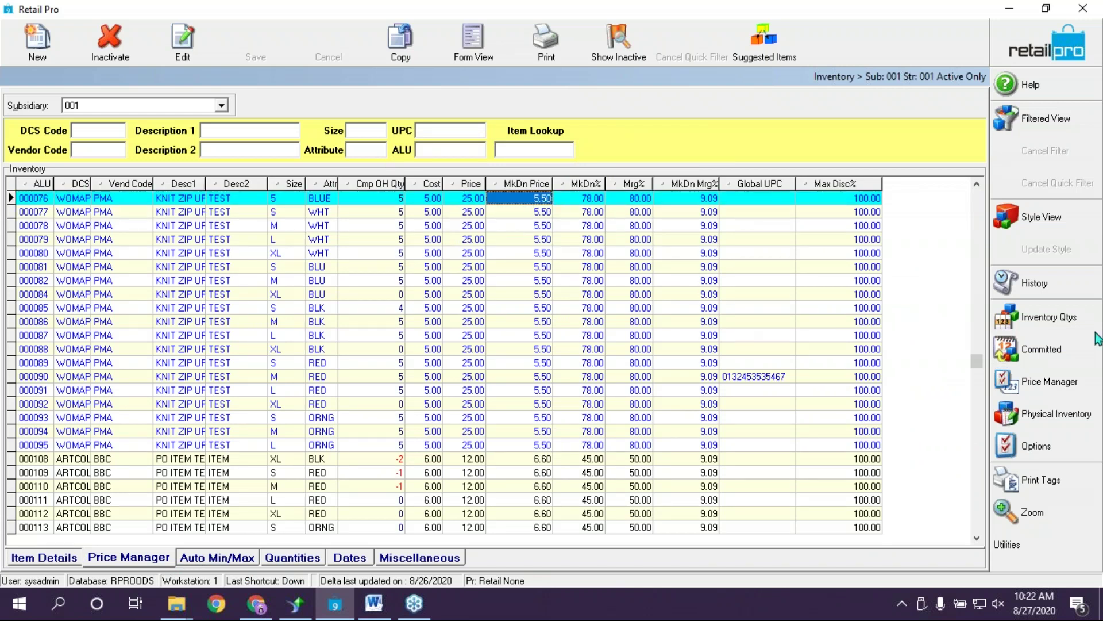
Apply markdowns now to the WS price level, confirm the update, and return to Item Details
click(1043, 381)
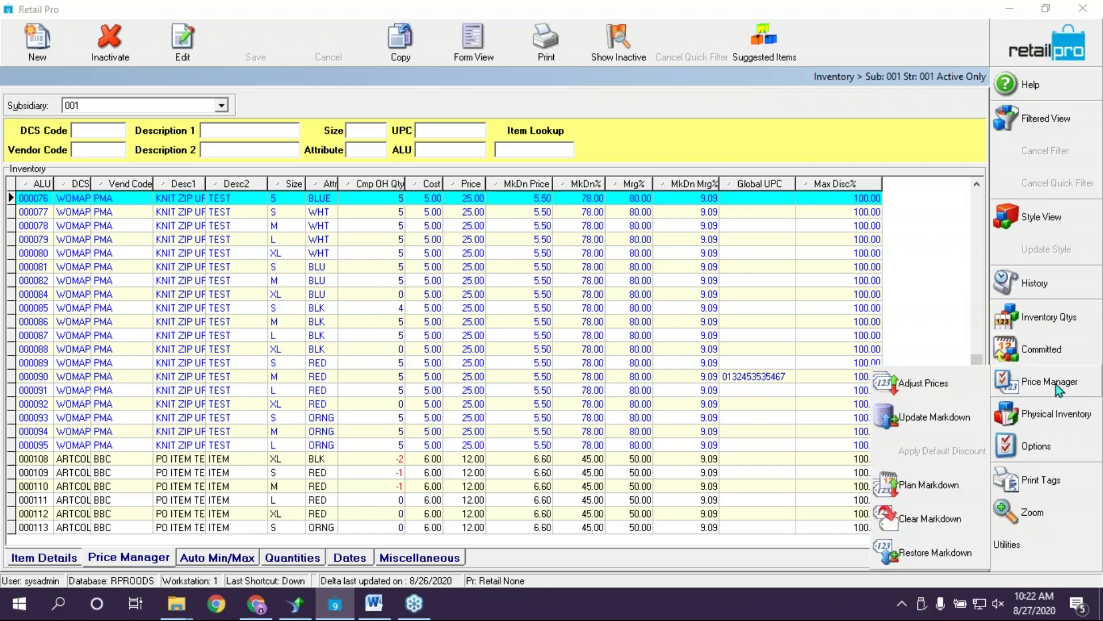
click(934, 421)
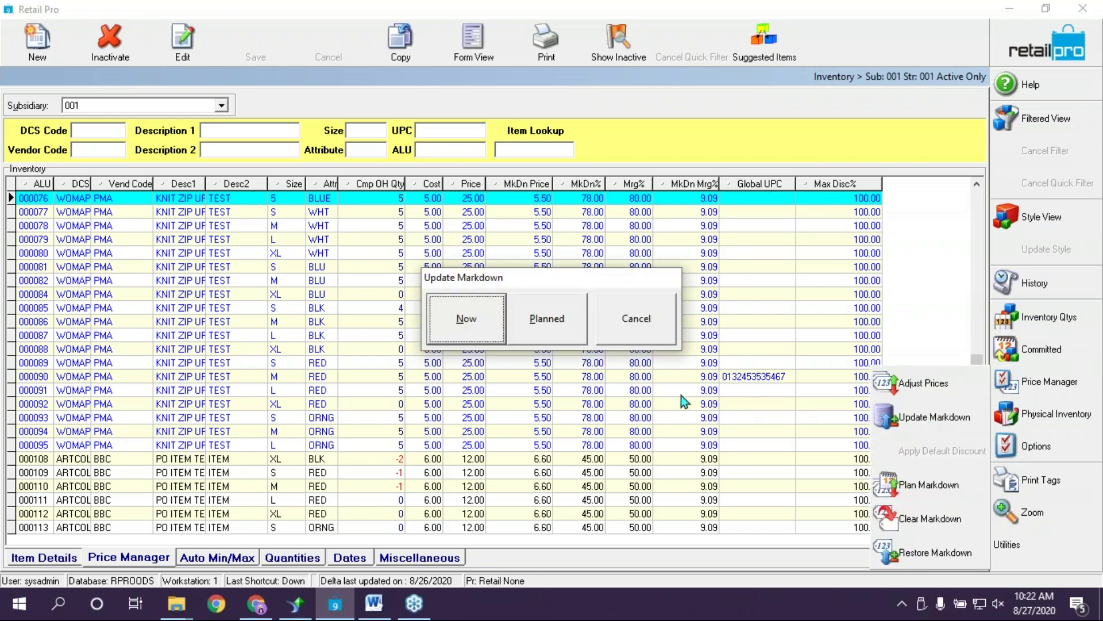
click(476, 330)
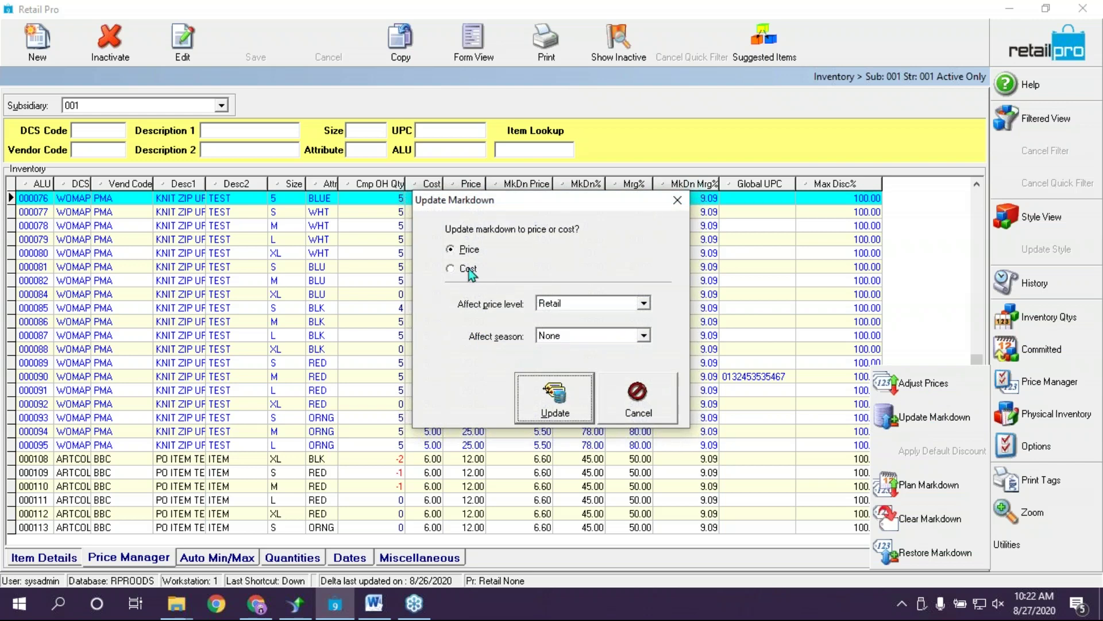
click(588, 307)
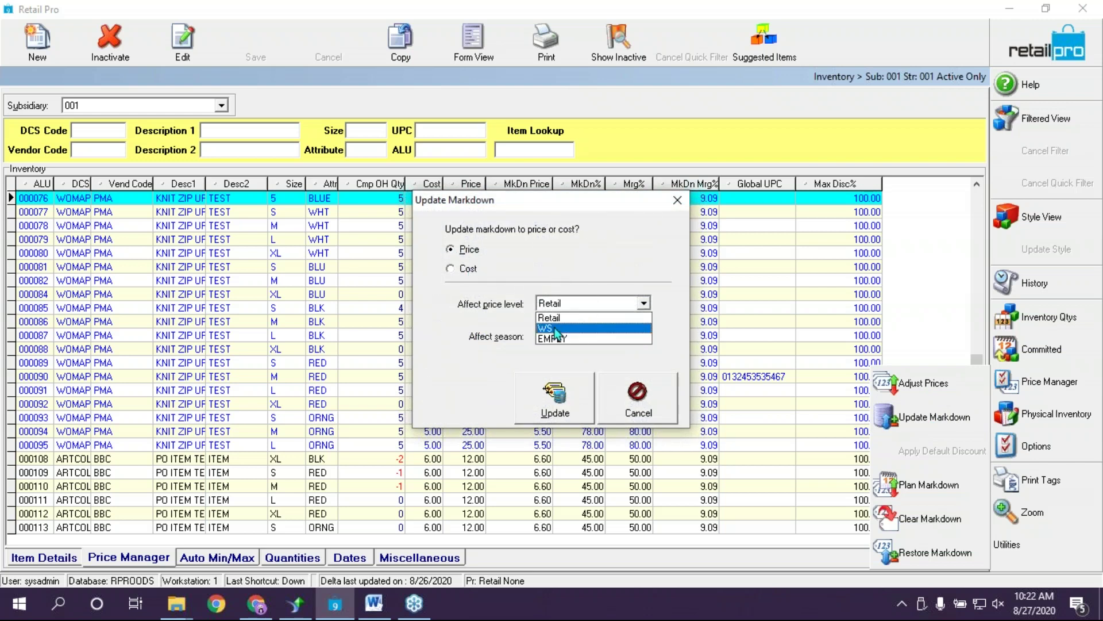
click(557, 333)
click(550, 399)
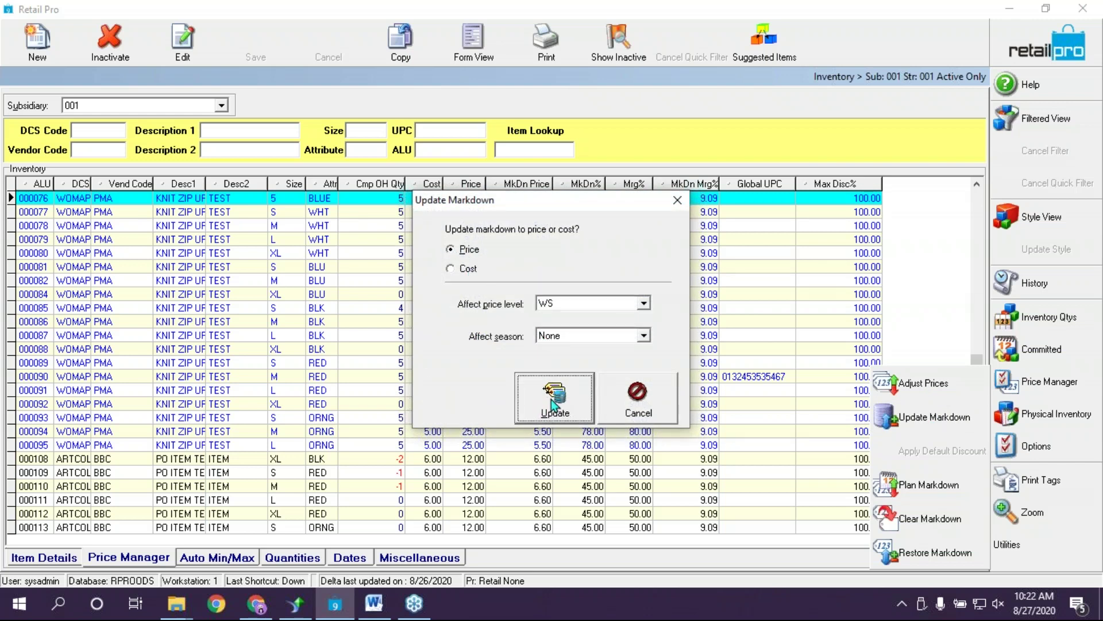
click(523, 324)
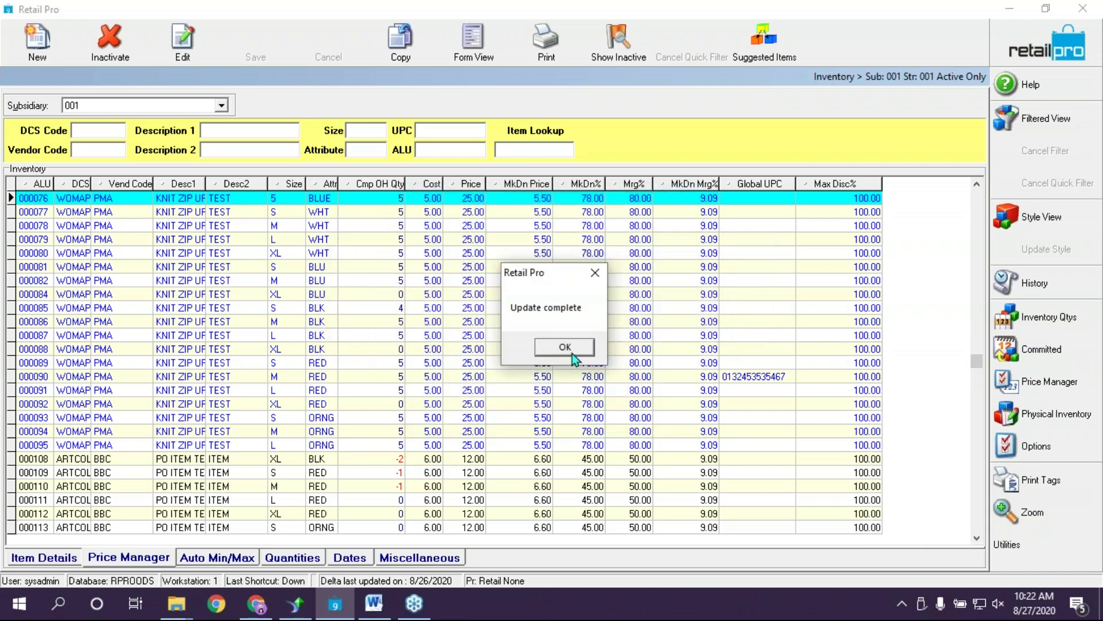
click(566, 347)
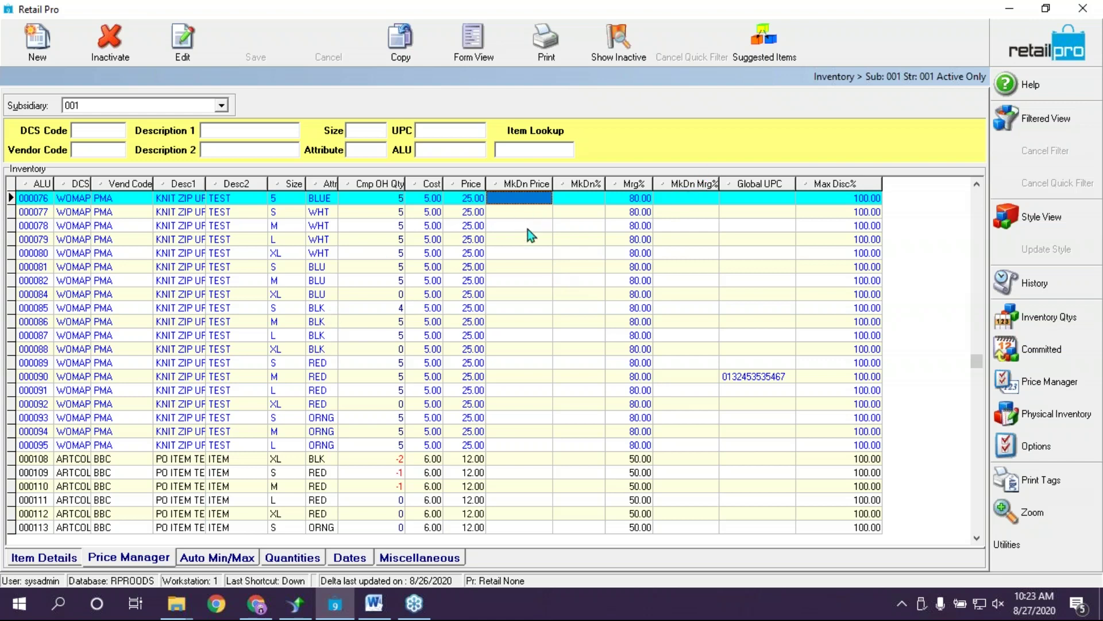
click(46, 557)
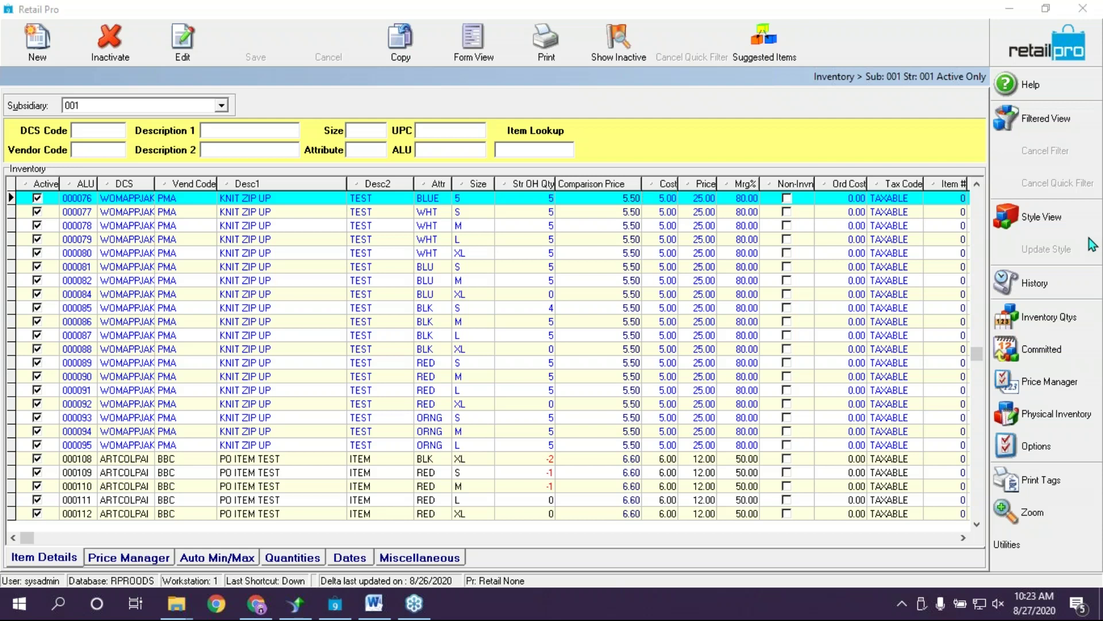
Open the customer's record in Form View from Customer Mgmt > Customers
click(787, 109)
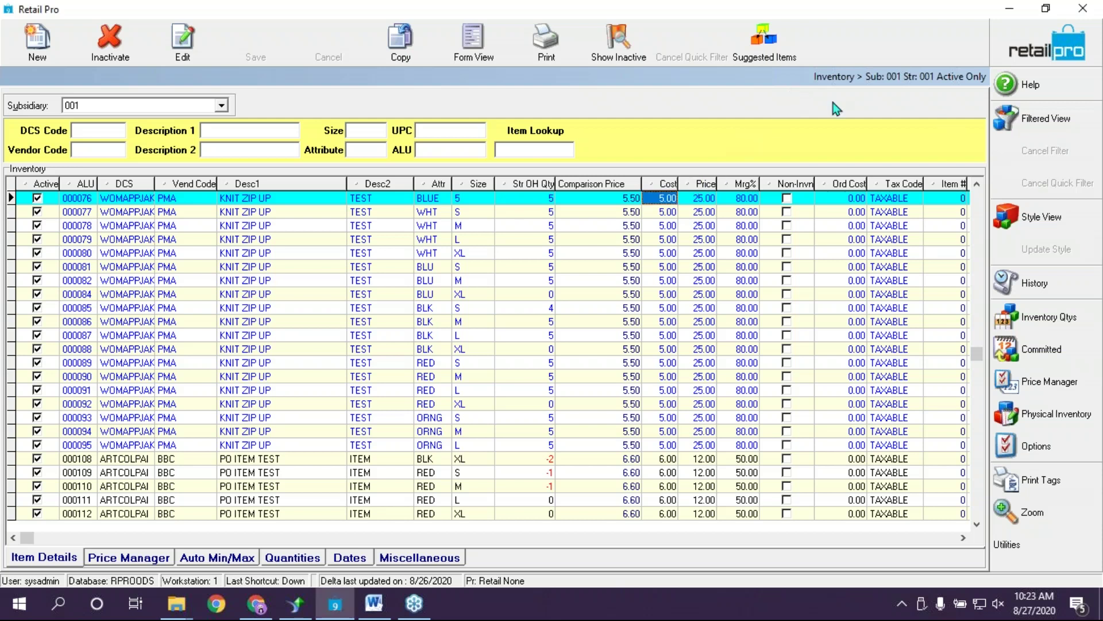
click(1023, 35)
click(547, 43)
click(558, 84)
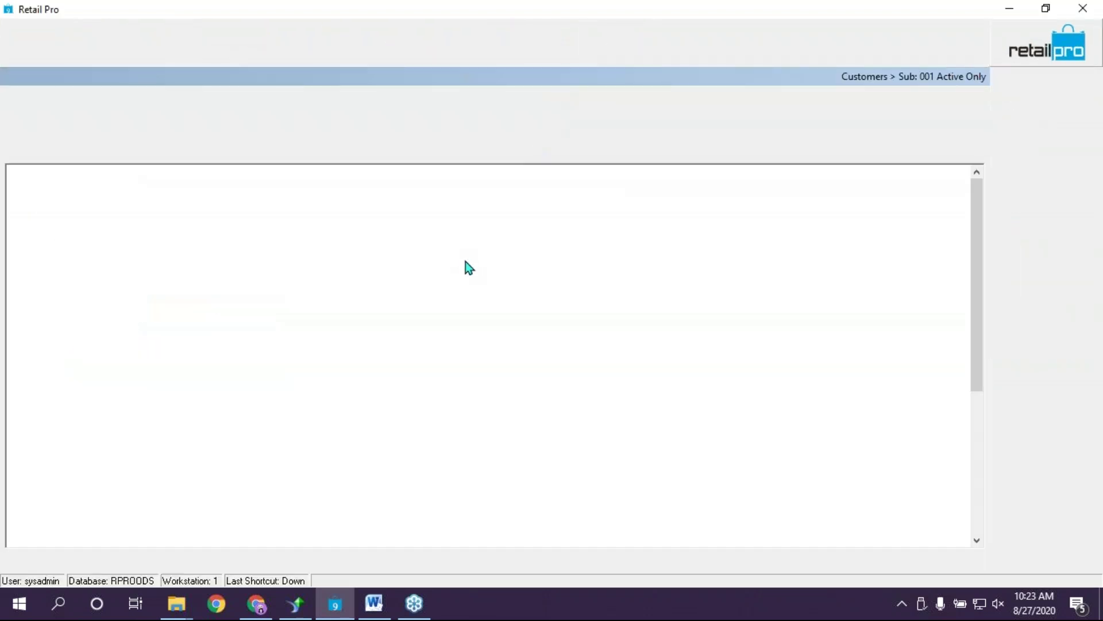
click(118, 207)
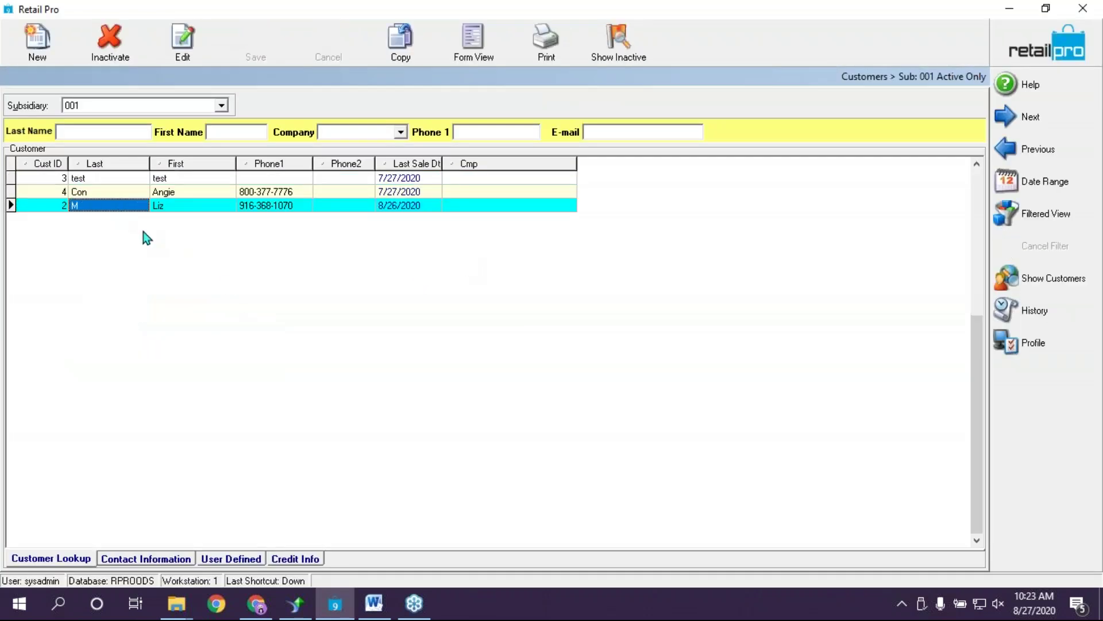
click(471, 46)
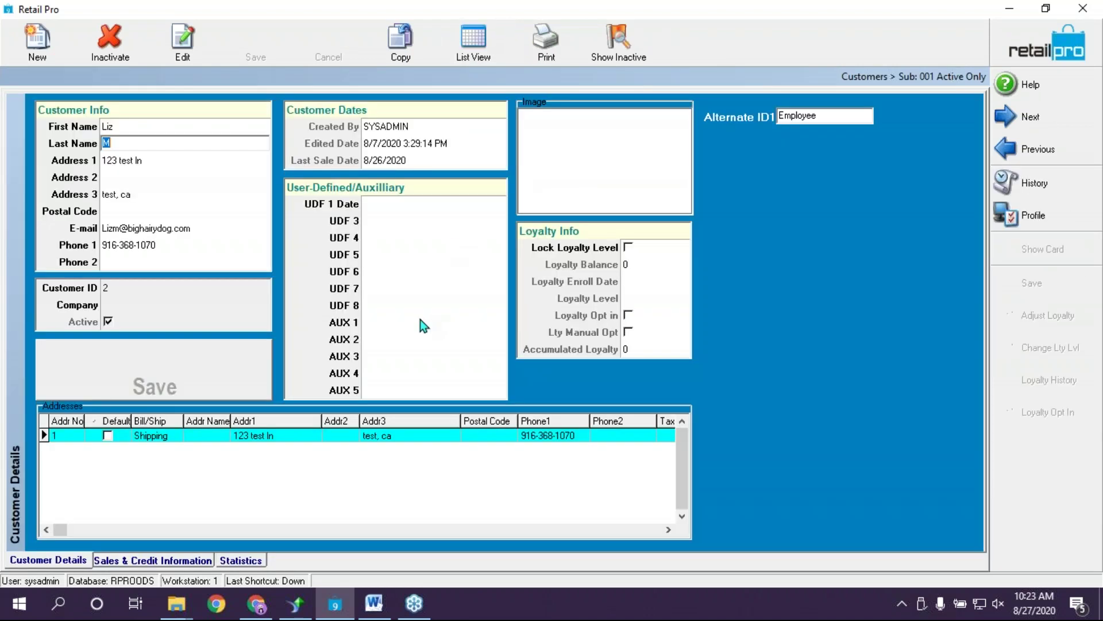
Set the customer's Price Level to WS, save, and go to the Receipts list
click(171, 562)
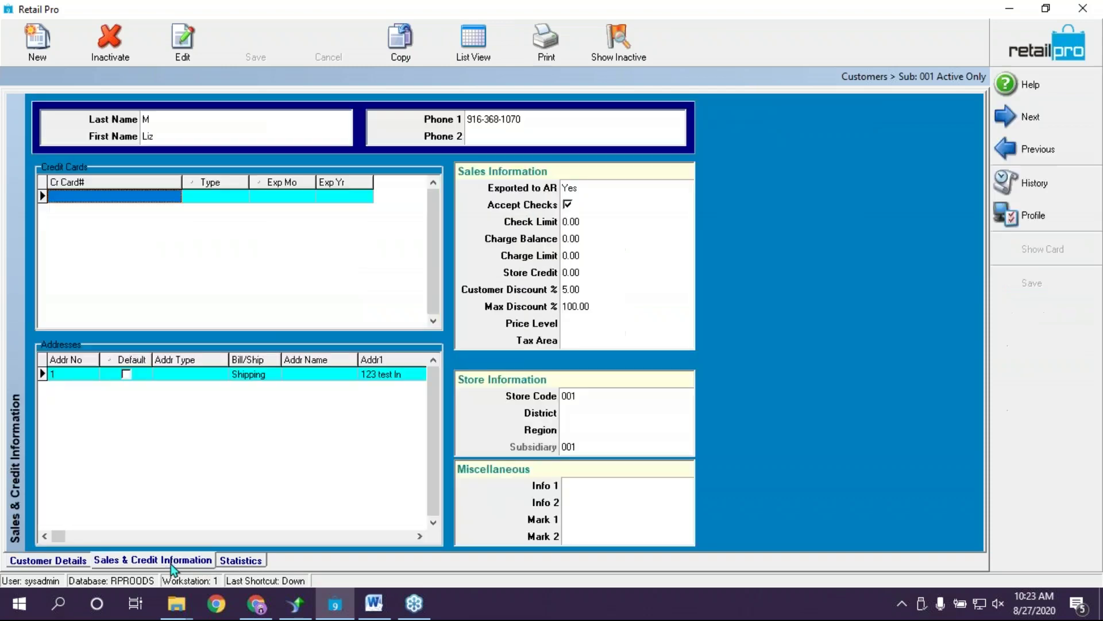
click(572, 324)
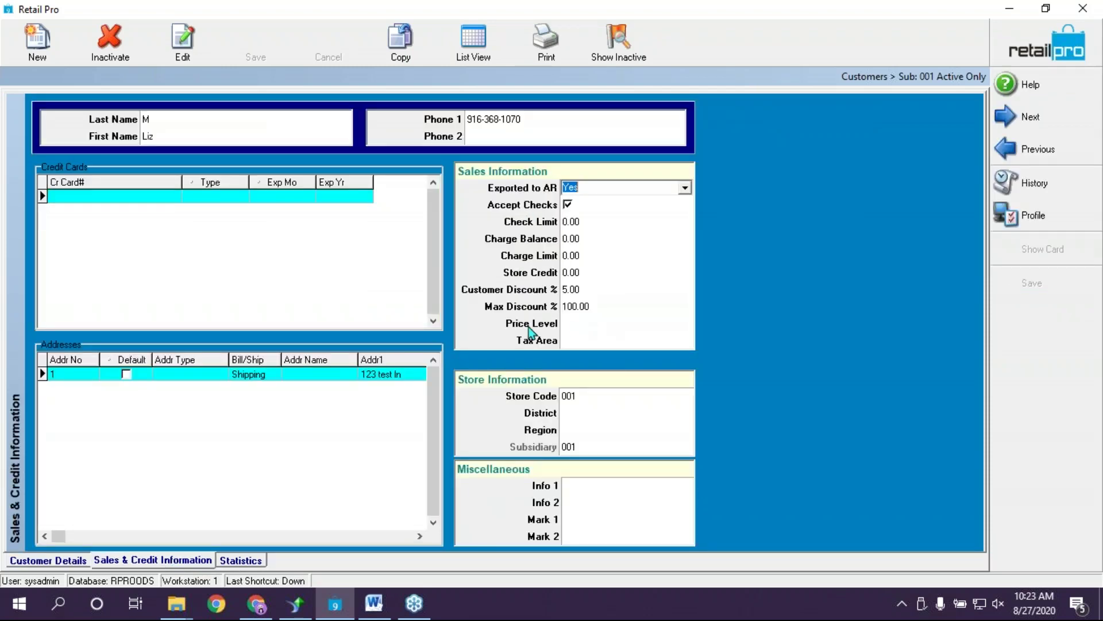
click(585, 325)
click(685, 323)
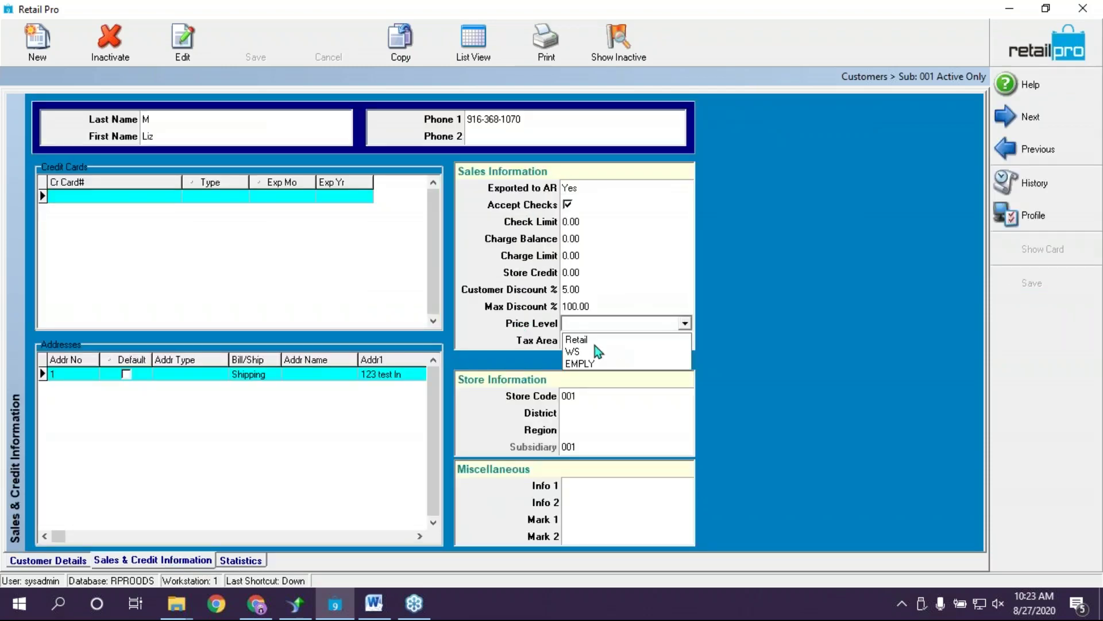
click(573, 351)
click(282, 55)
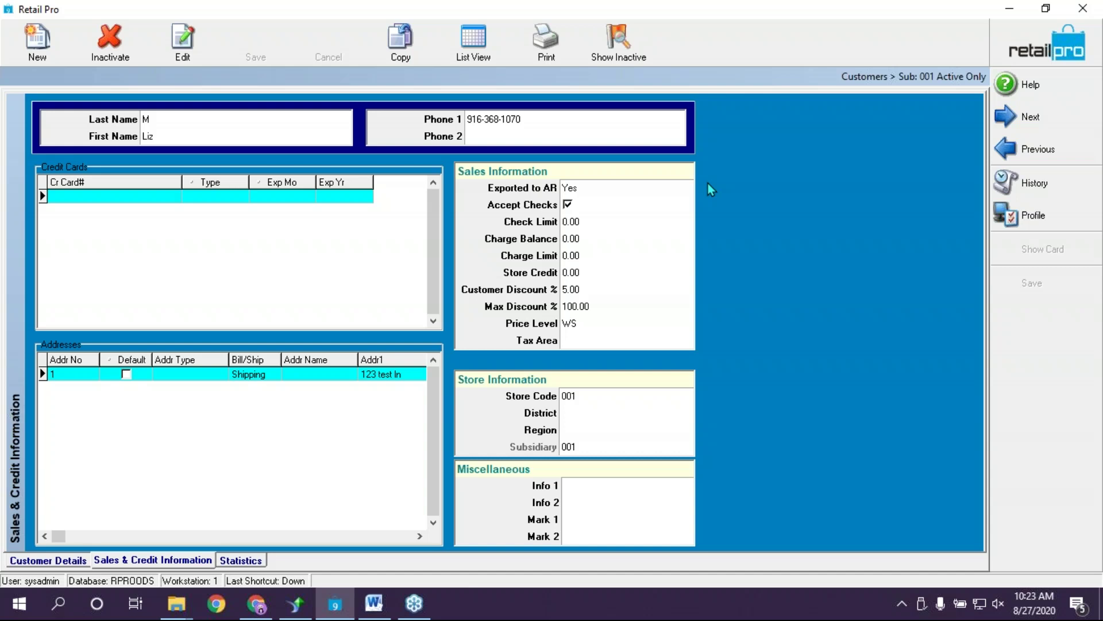
click(1033, 38)
click(62, 56)
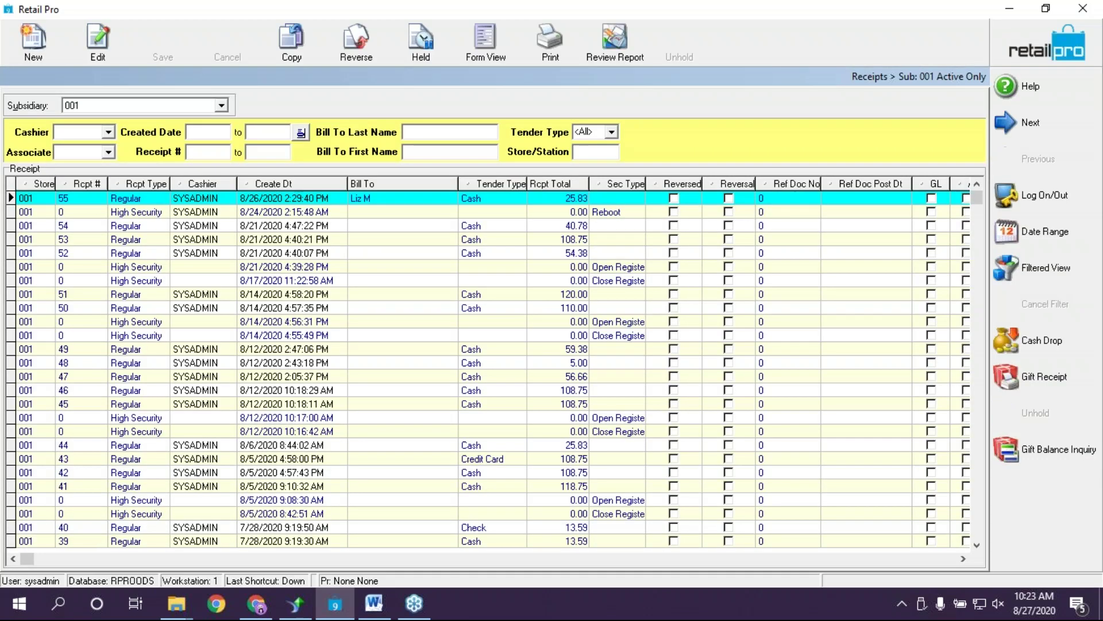
Start a new receipt billed to a customer chosen from the Bill To lookup
click(31, 37)
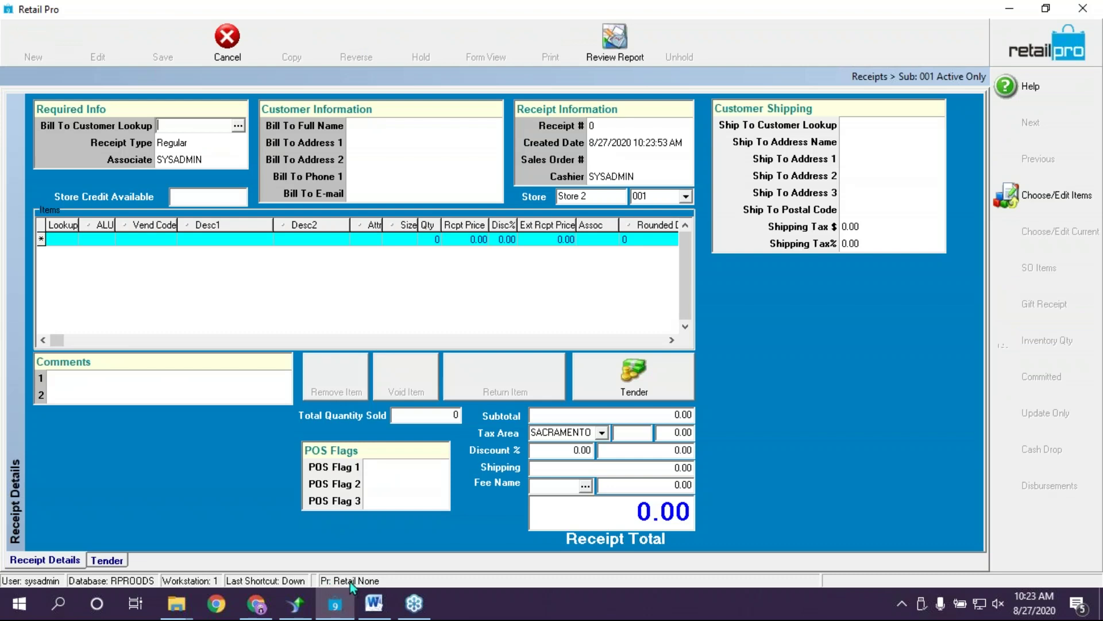
click(238, 125)
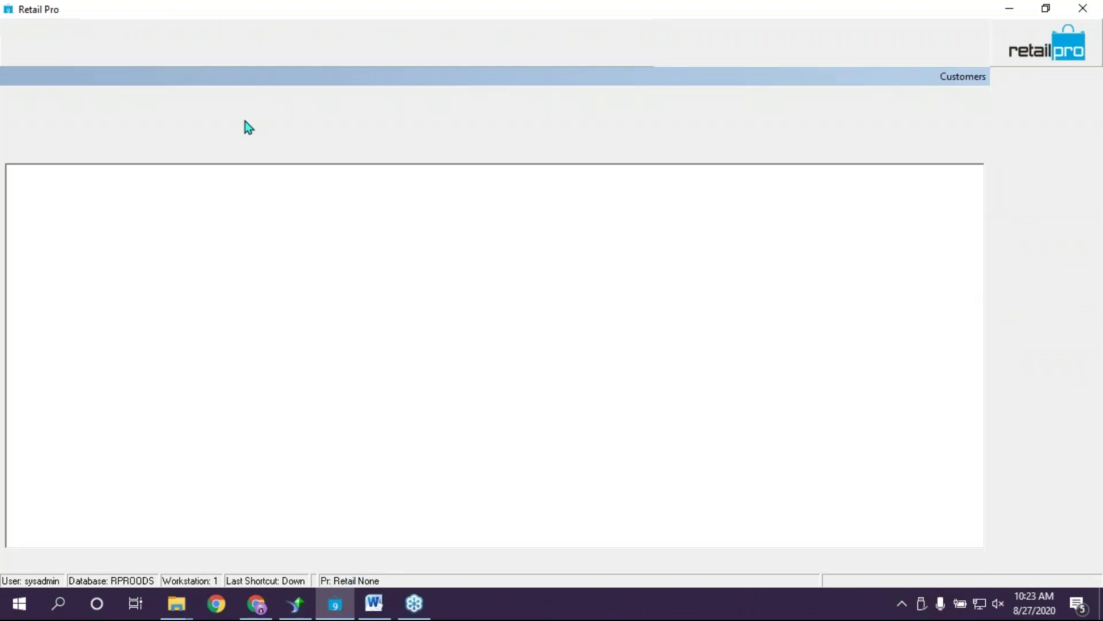
click(191, 207)
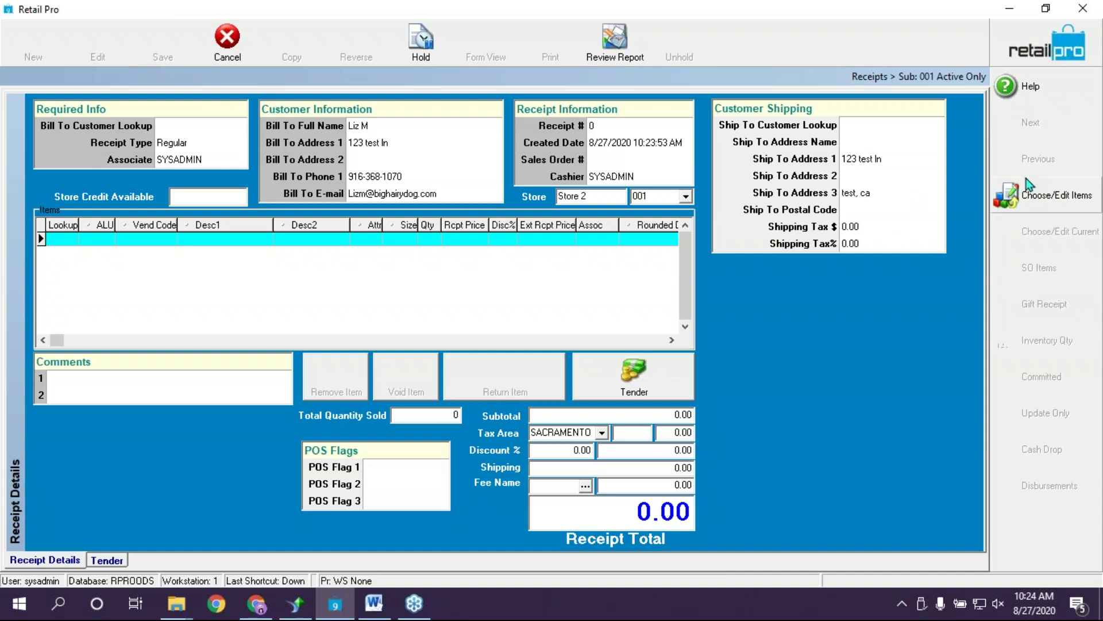
Add item 000085 to the receipt, then close and discard it
click(1022, 201)
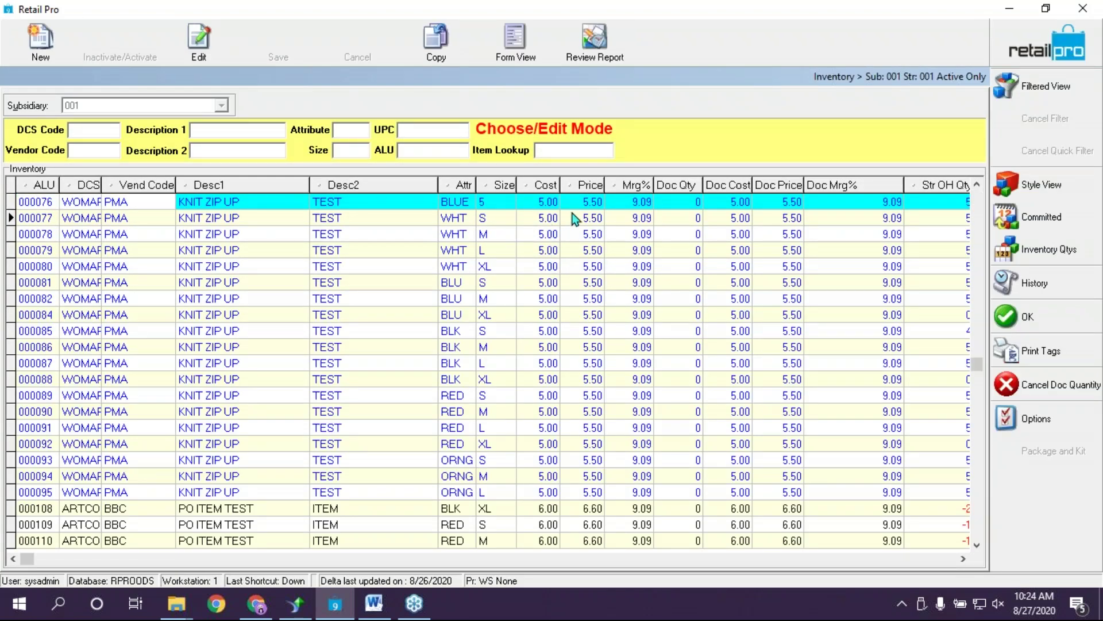
key(Down)
click(533, 334)
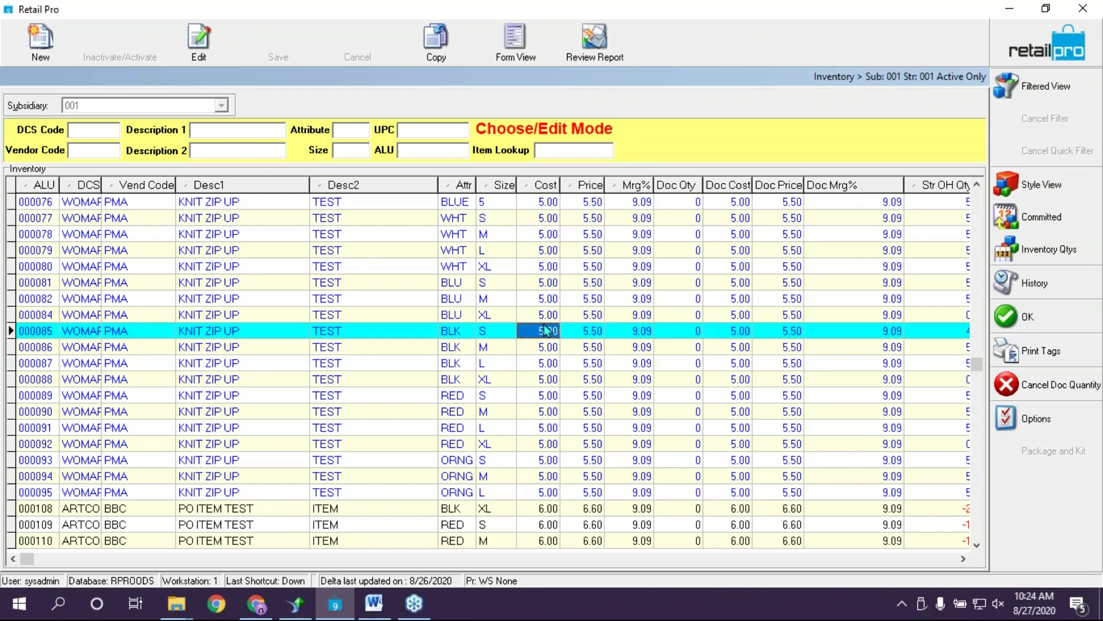
click(583, 332)
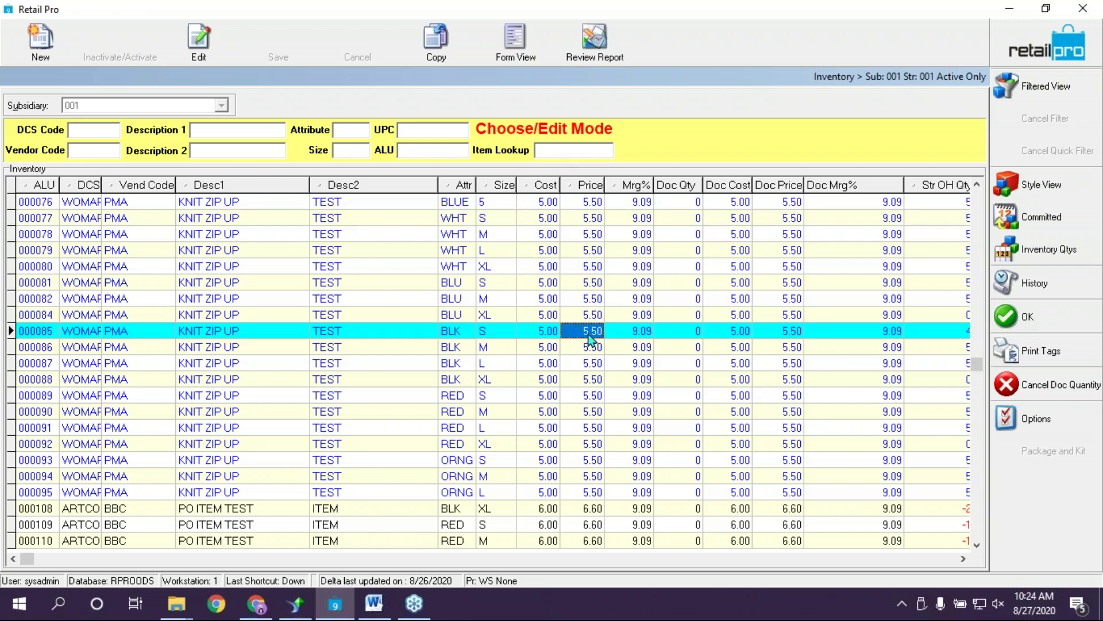
click(1042, 319)
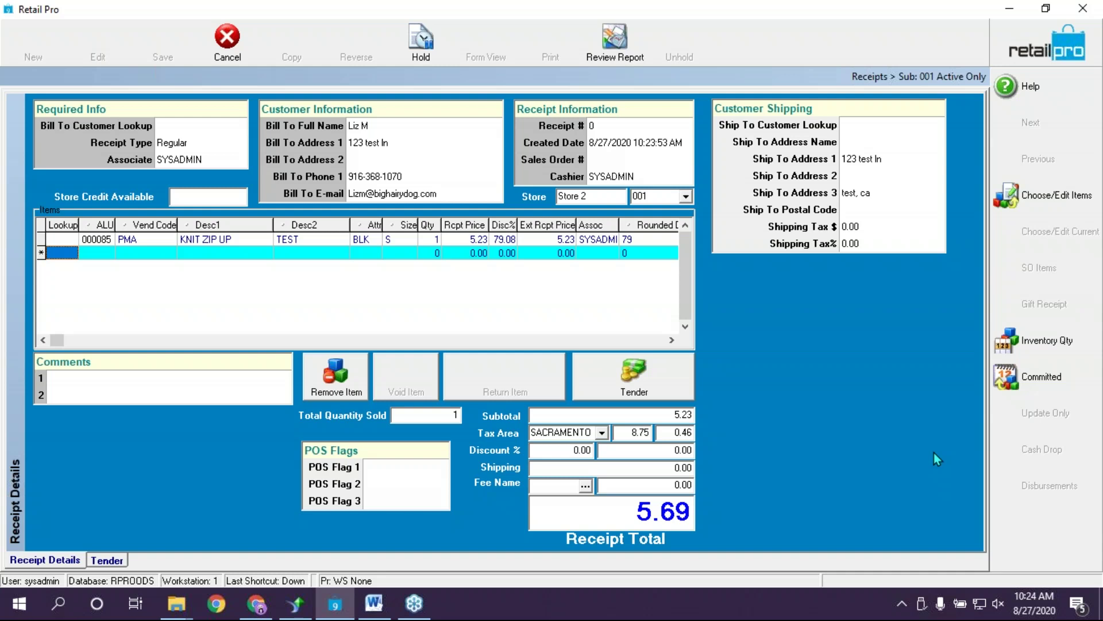
click(1084, 8)
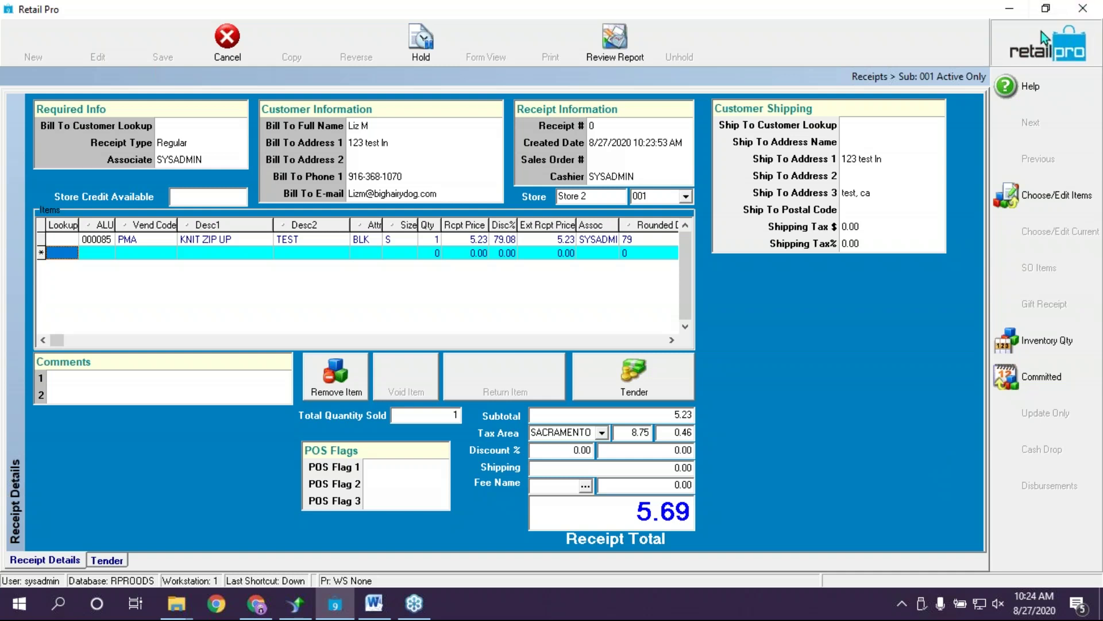
click(496, 323)
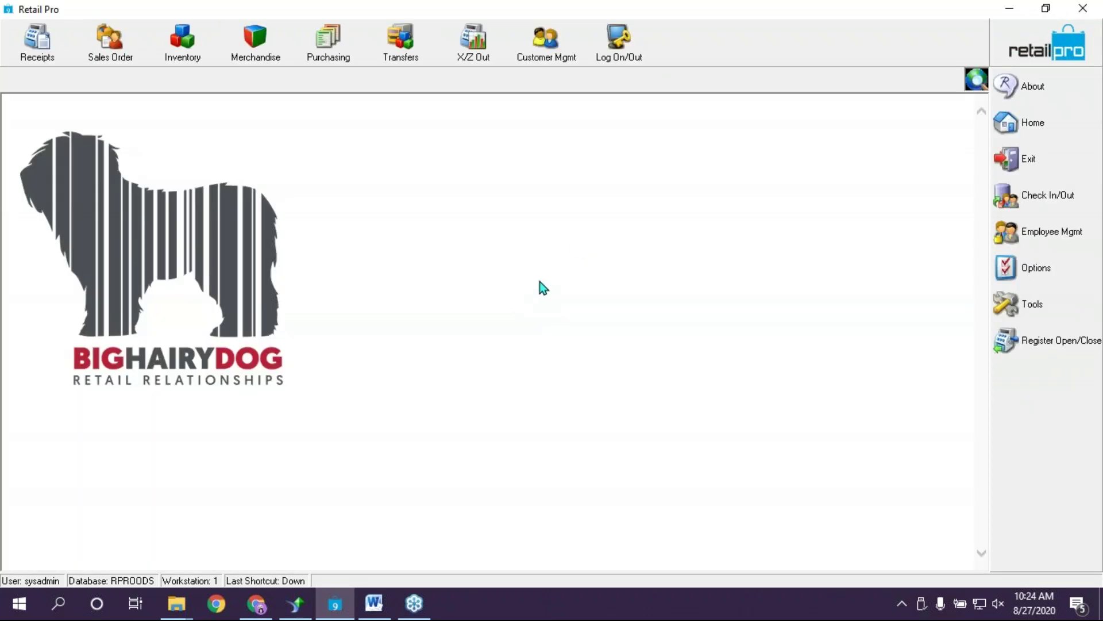
Show Inventory in Form View and start a blank new item record
click(210, 50)
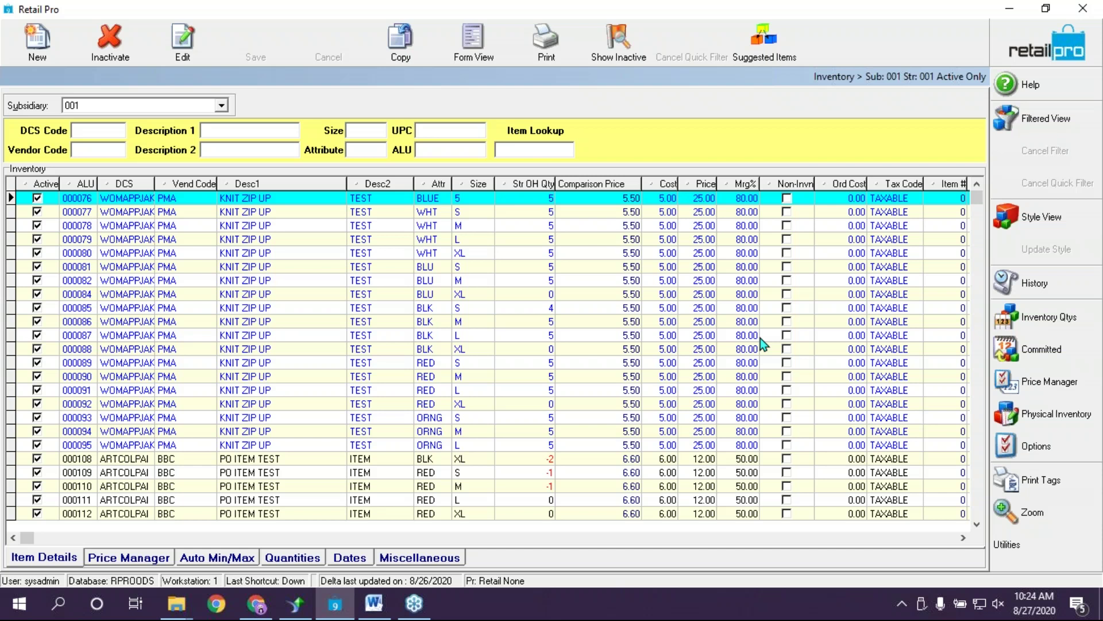
click(487, 46)
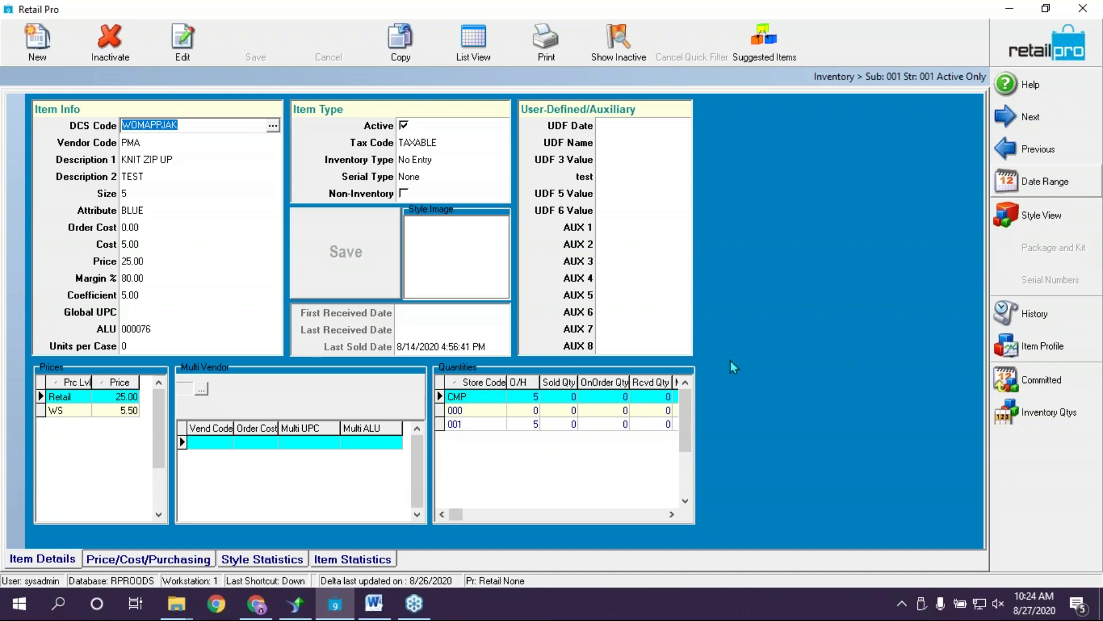
click(257, 470)
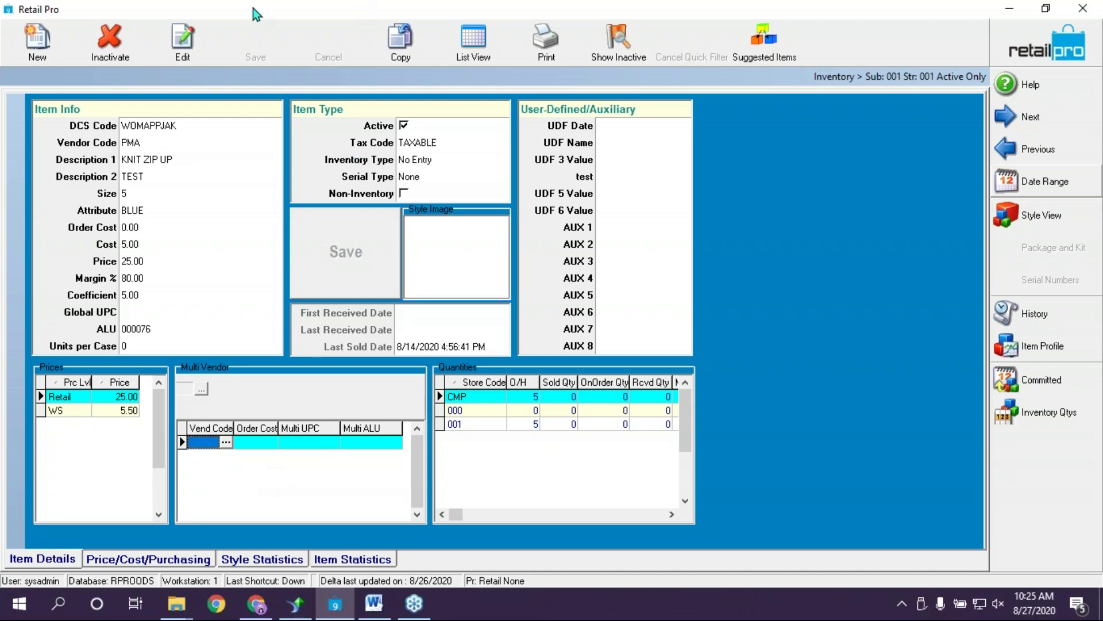
click(38, 39)
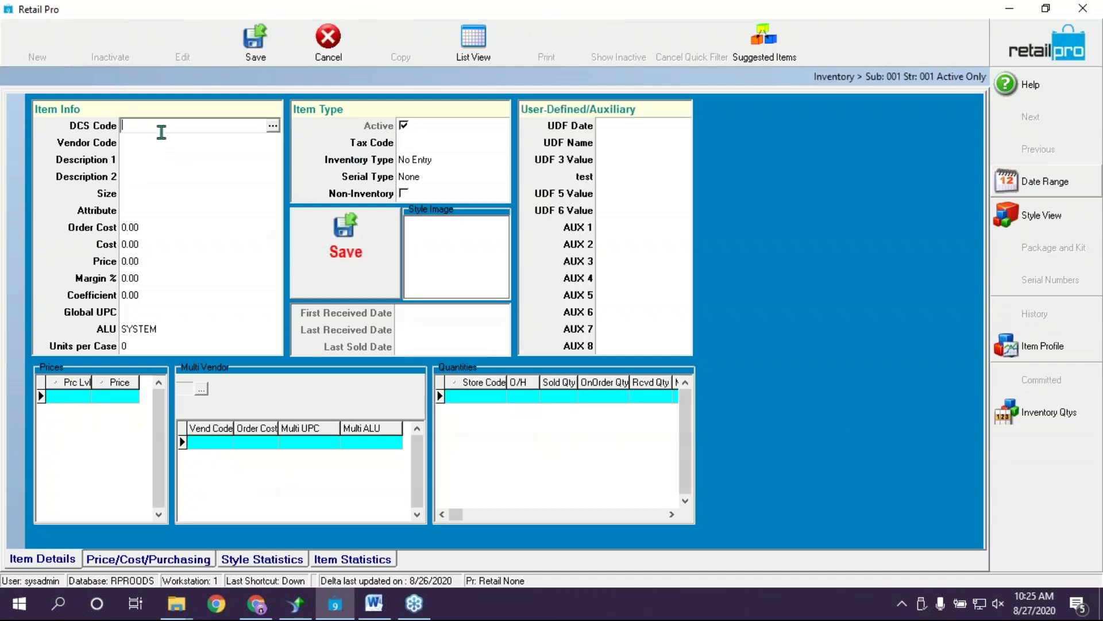
Set the item's DCS Code to HOMMIS and vendor to AAA (Triple A Supplies)
click(300, 443)
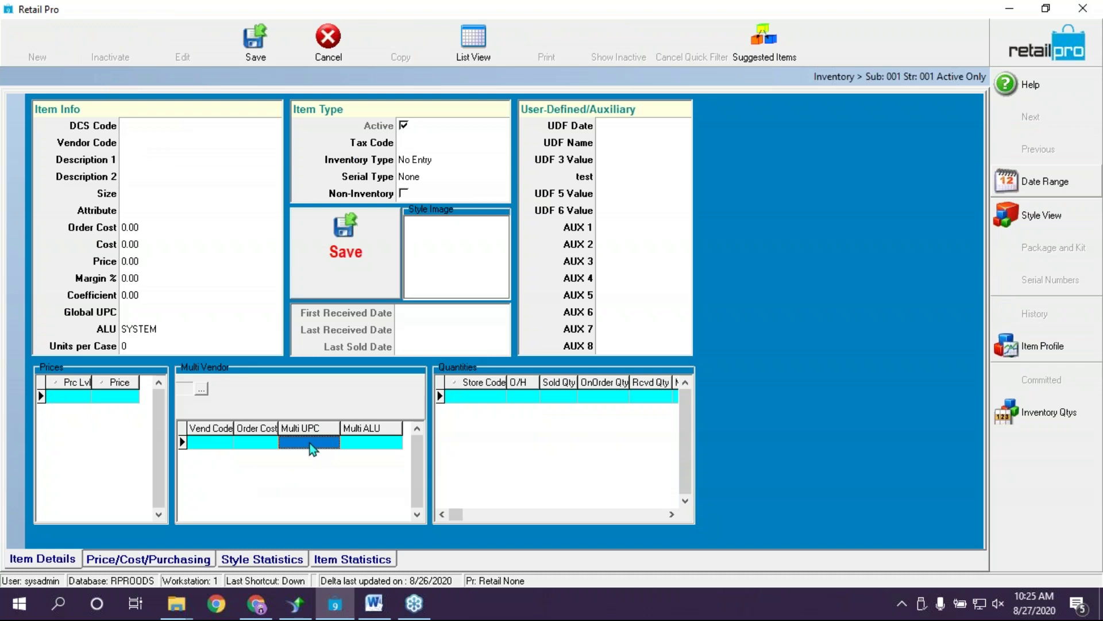
click(312, 446)
click(145, 134)
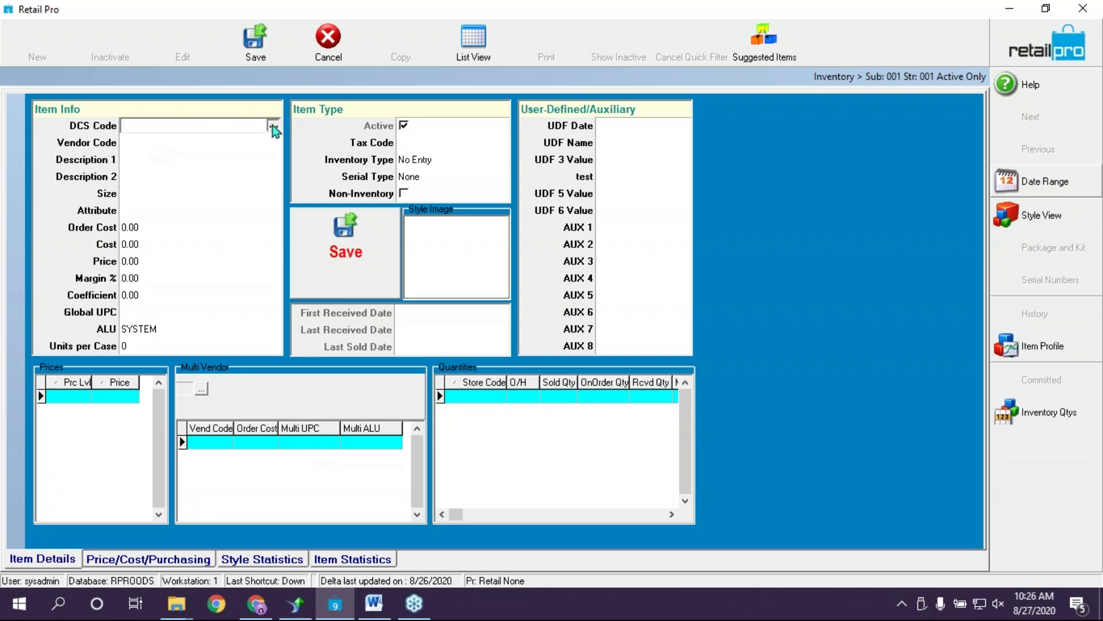
click(273, 126)
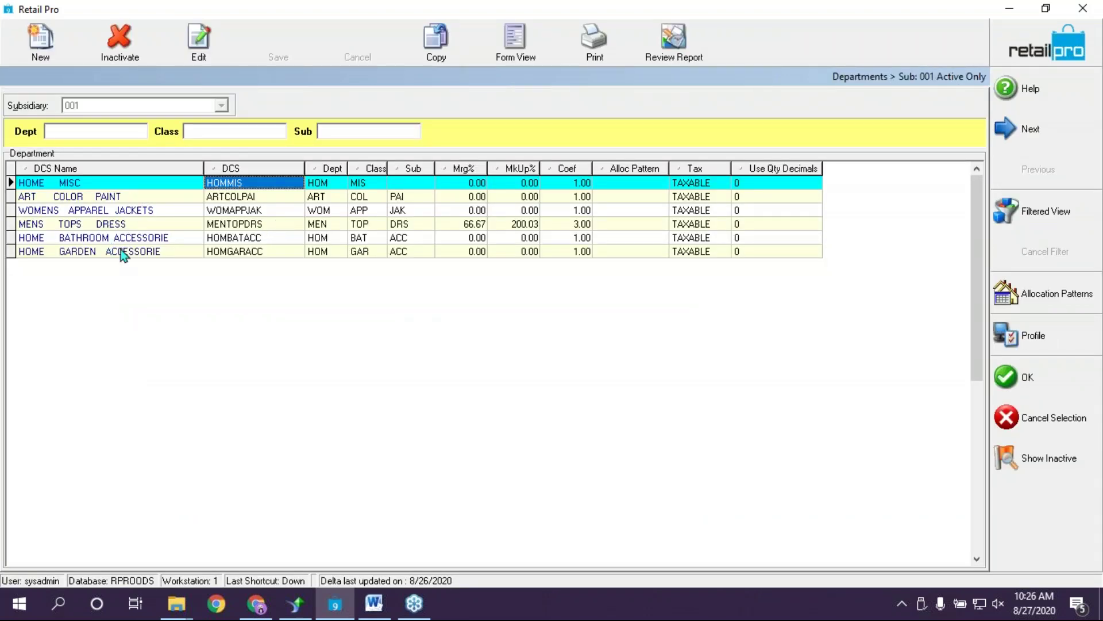
click(1029, 374)
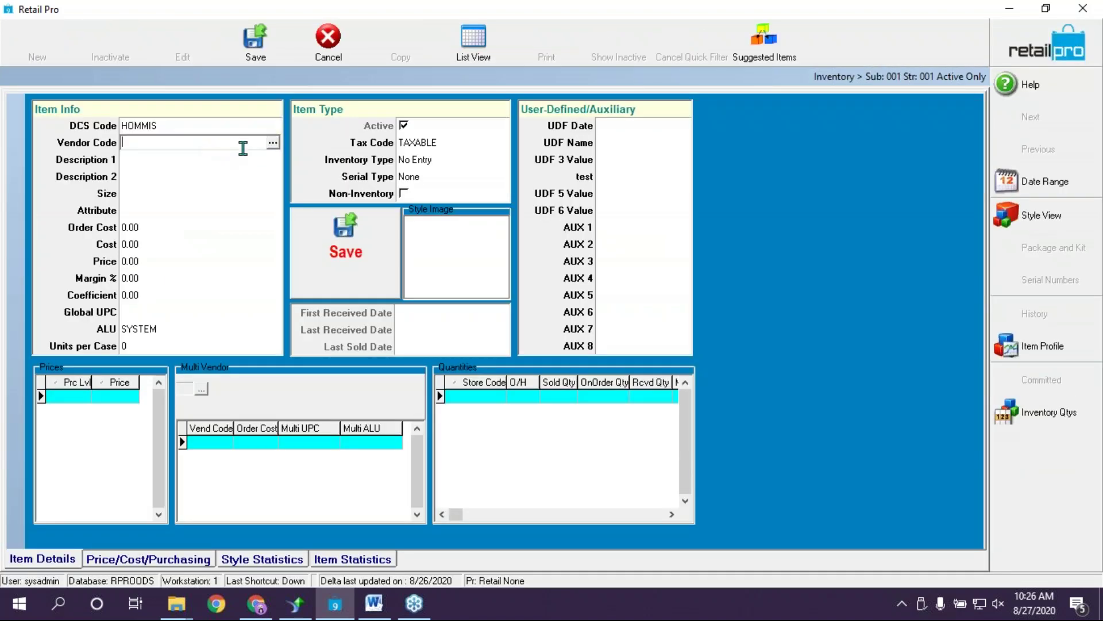
click(271, 149)
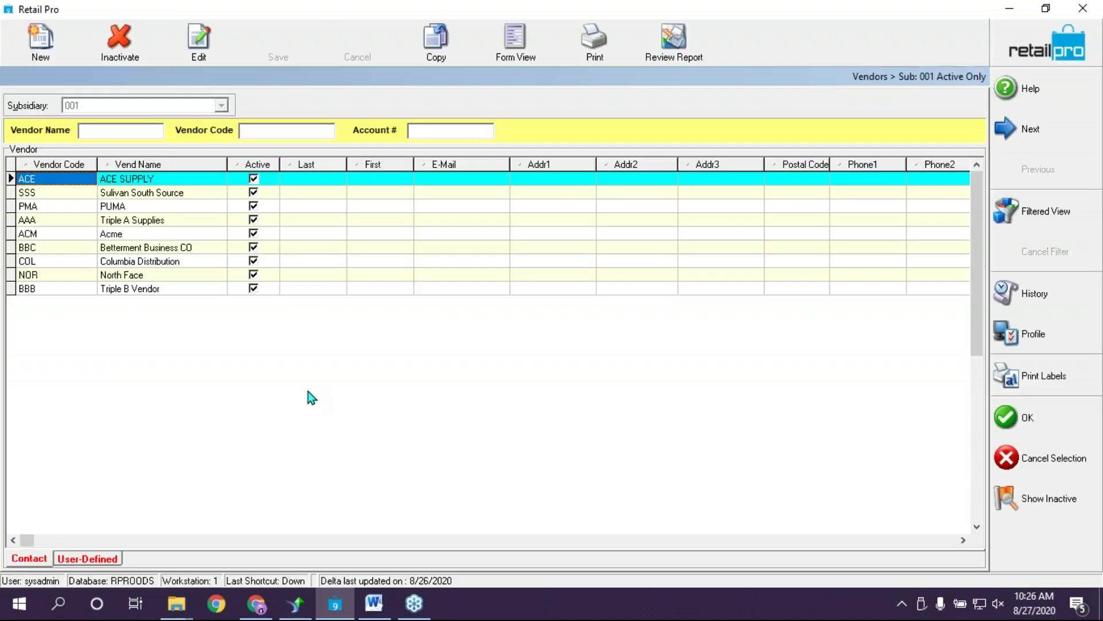
click(133, 222)
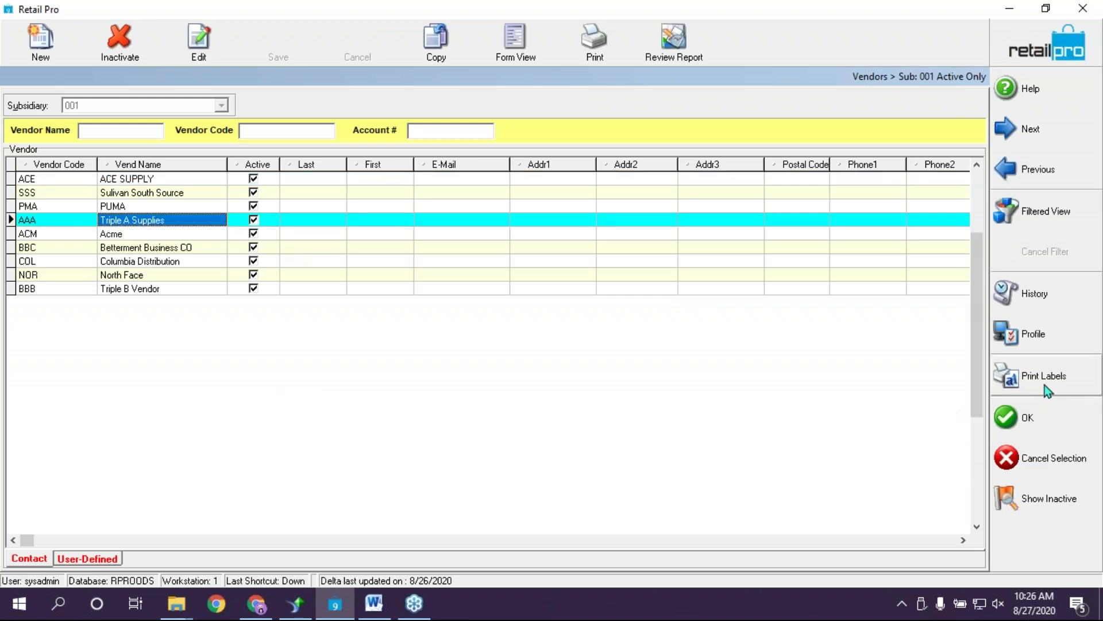
click(1036, 412)
Enter description Sunglass, cost 2.00 and price 7.00
click(208, 161)
text(Sun)
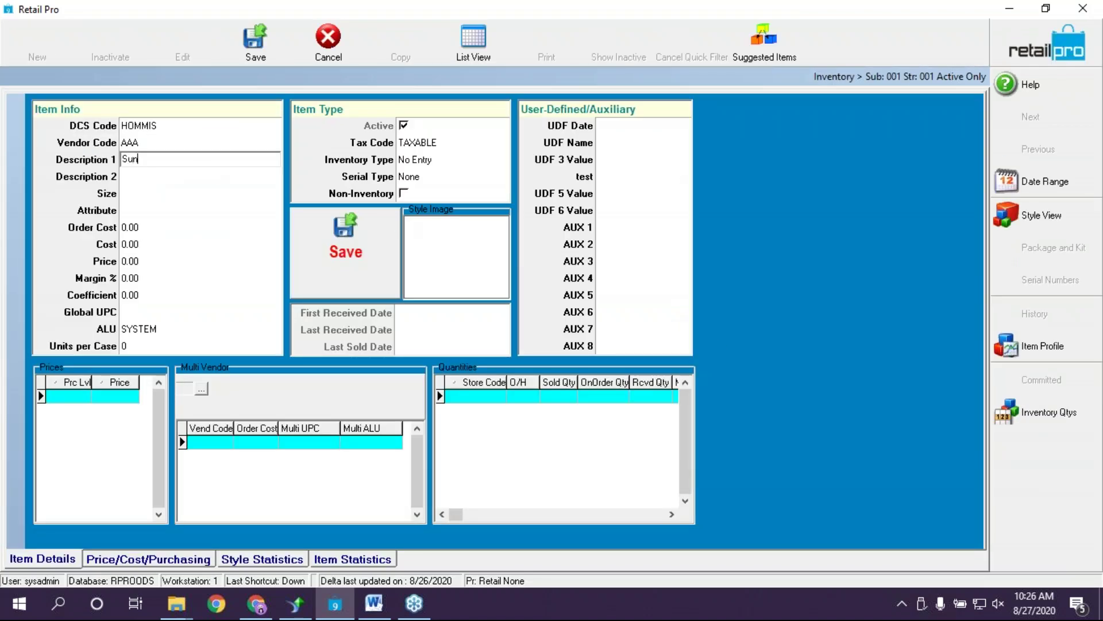
text(glass)
click(191, 178)
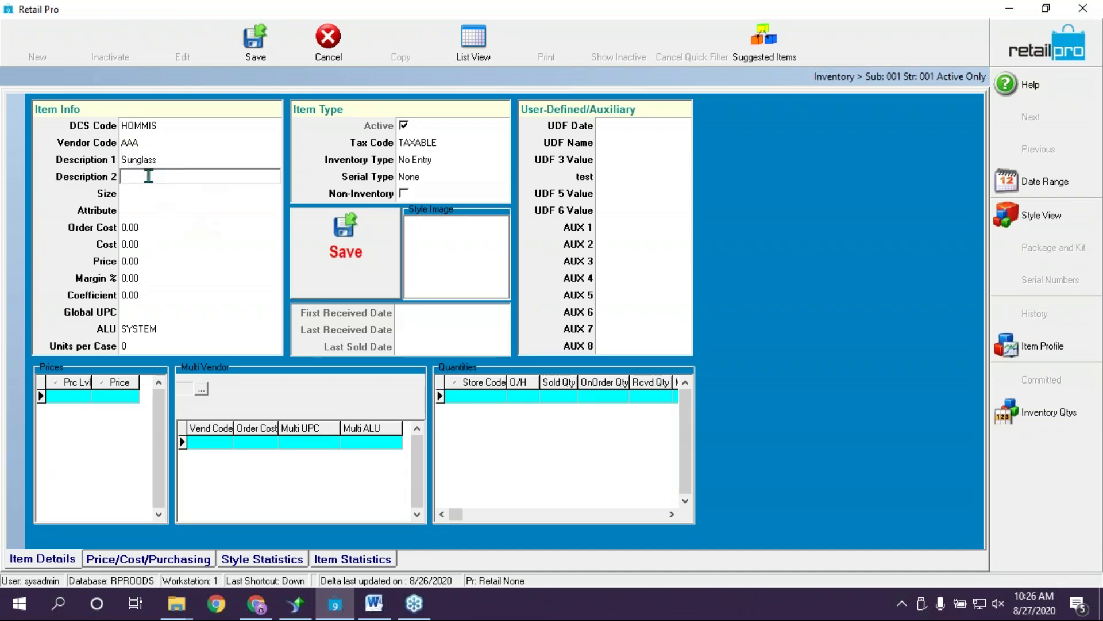
click(147, 244)
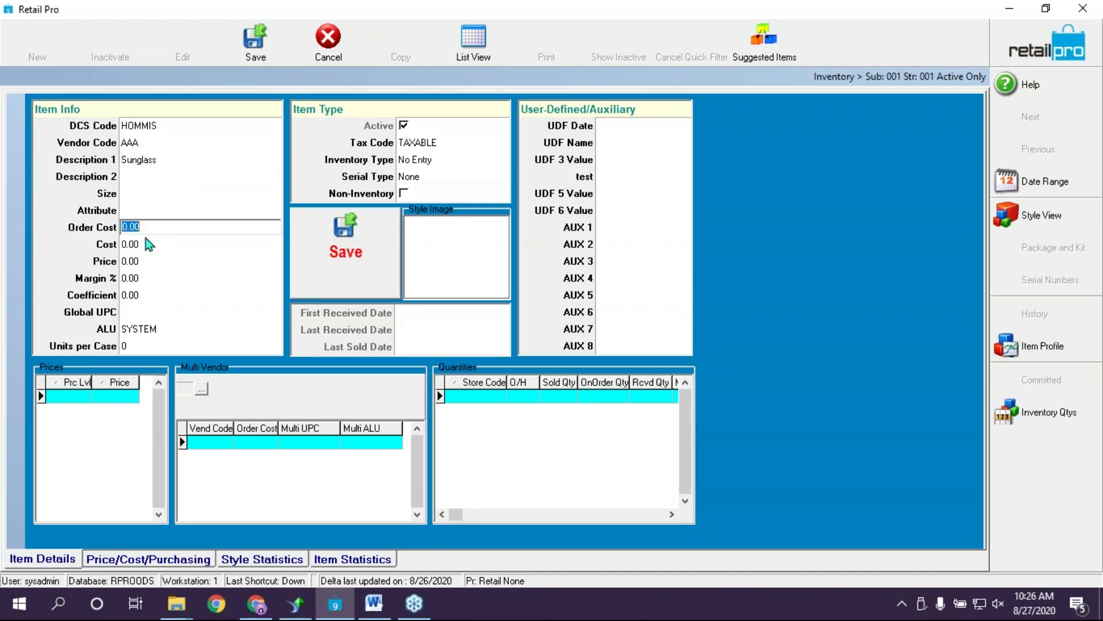
text(2)
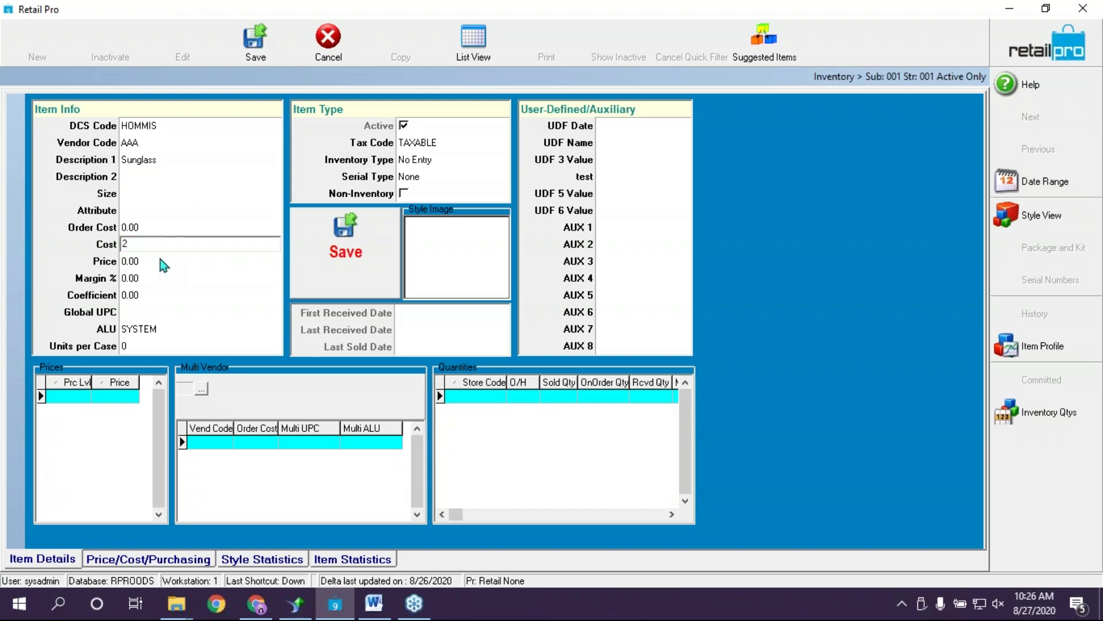
click(161, 258)
text(7)
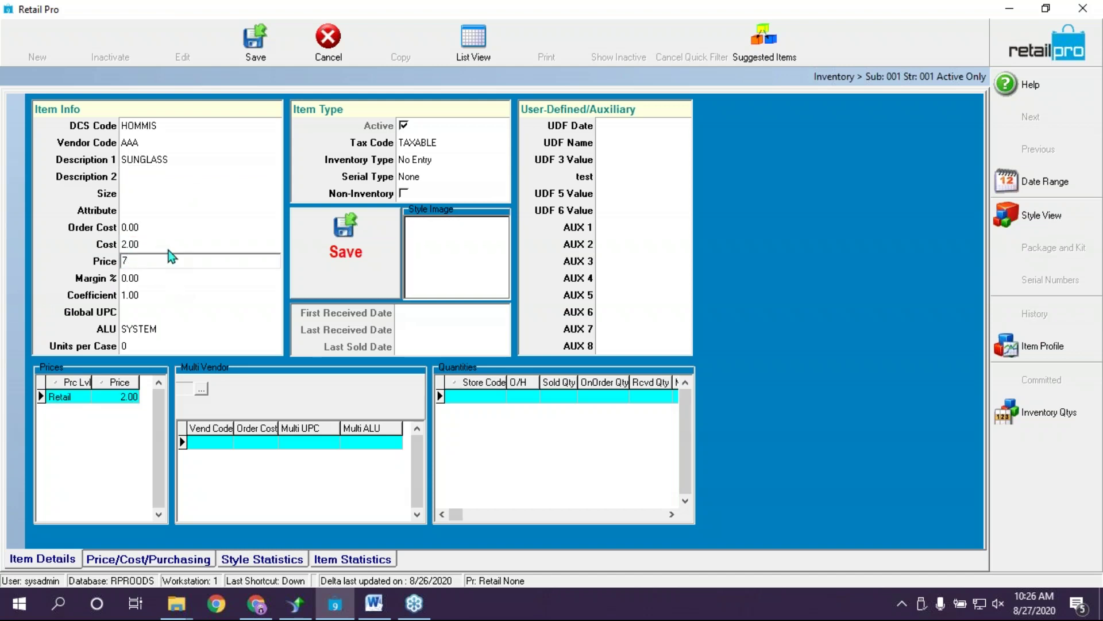
click(173, 244)
click(164, 330)
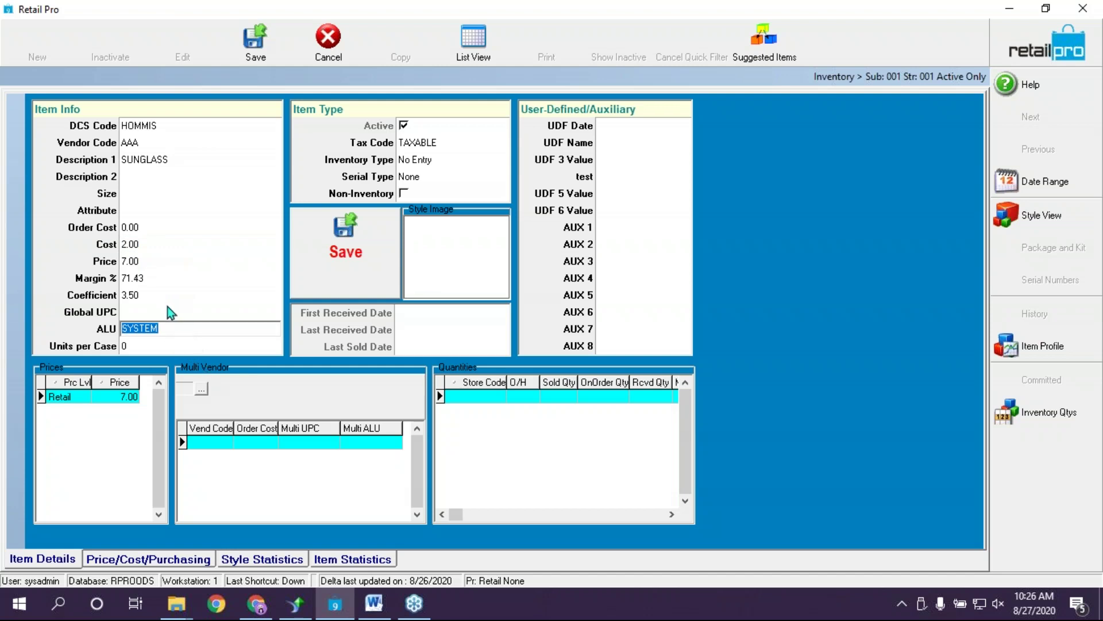
click(164, 311)
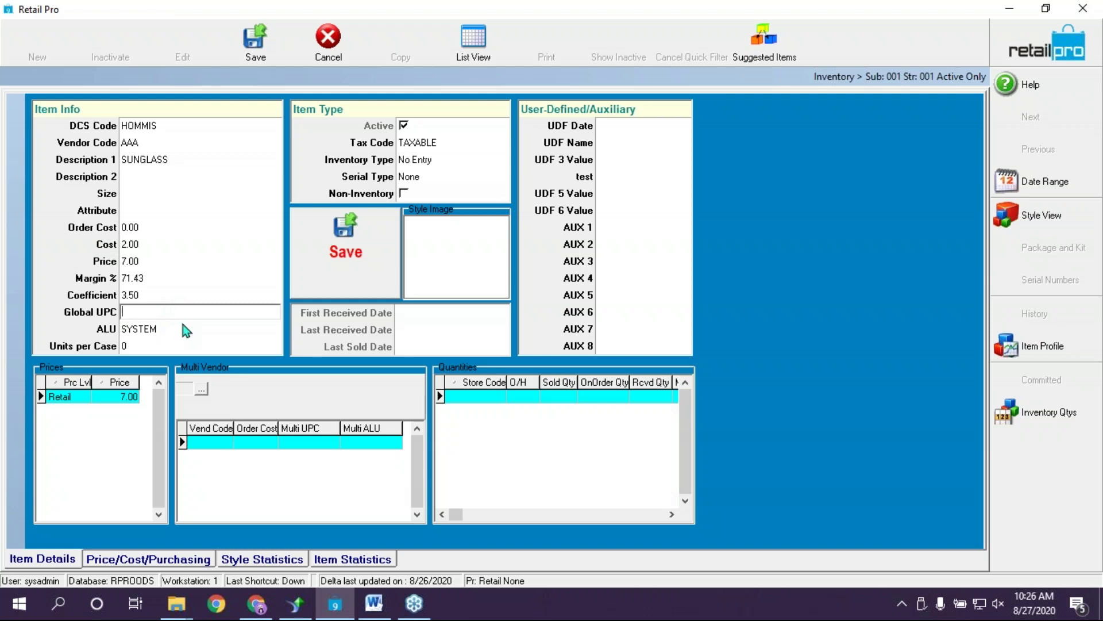
click(294, 443)
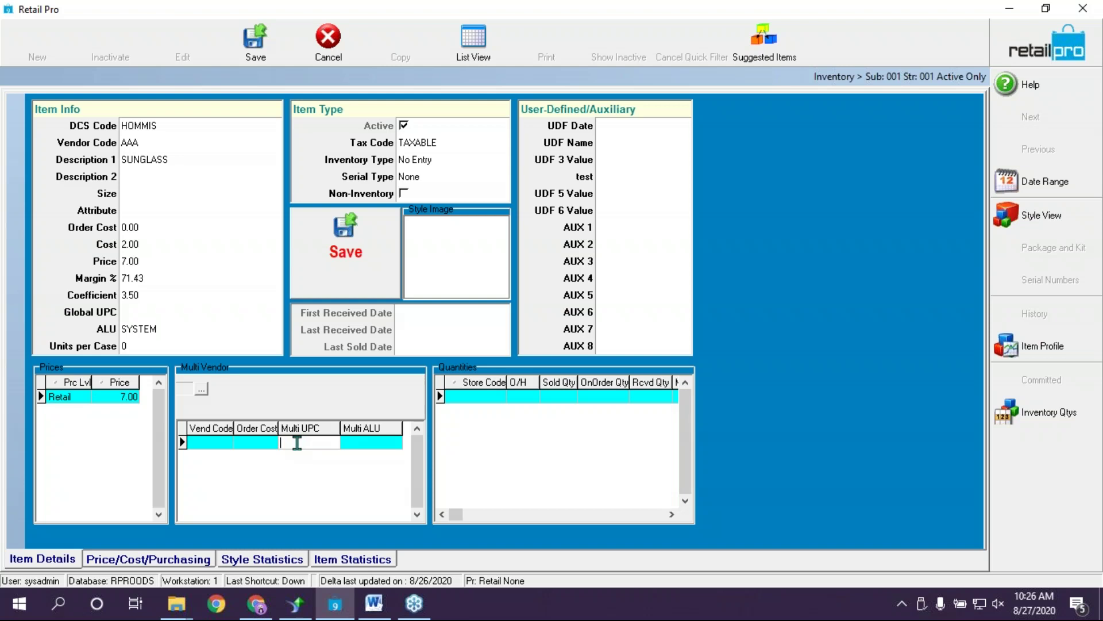
text(123456)
key(Return)
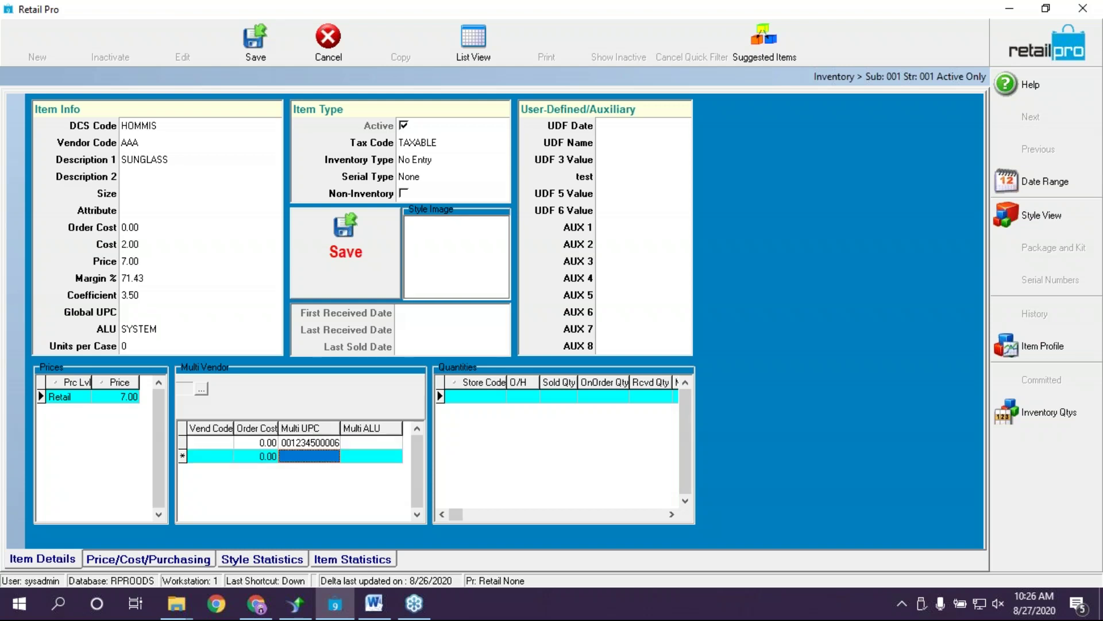
text(12367)
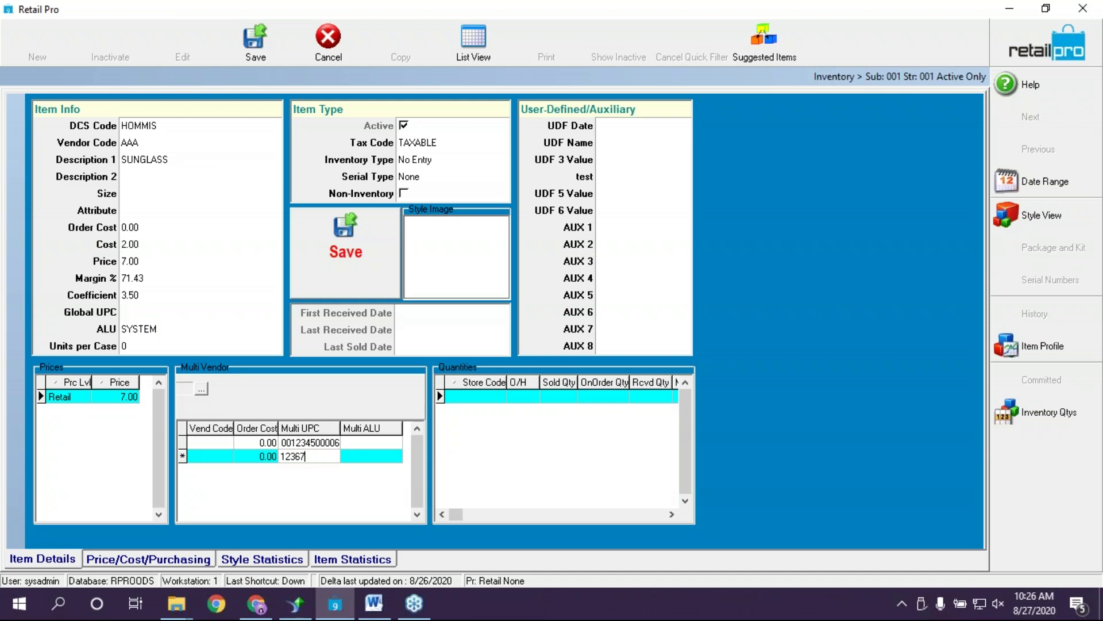
text(86764)
key(Return)
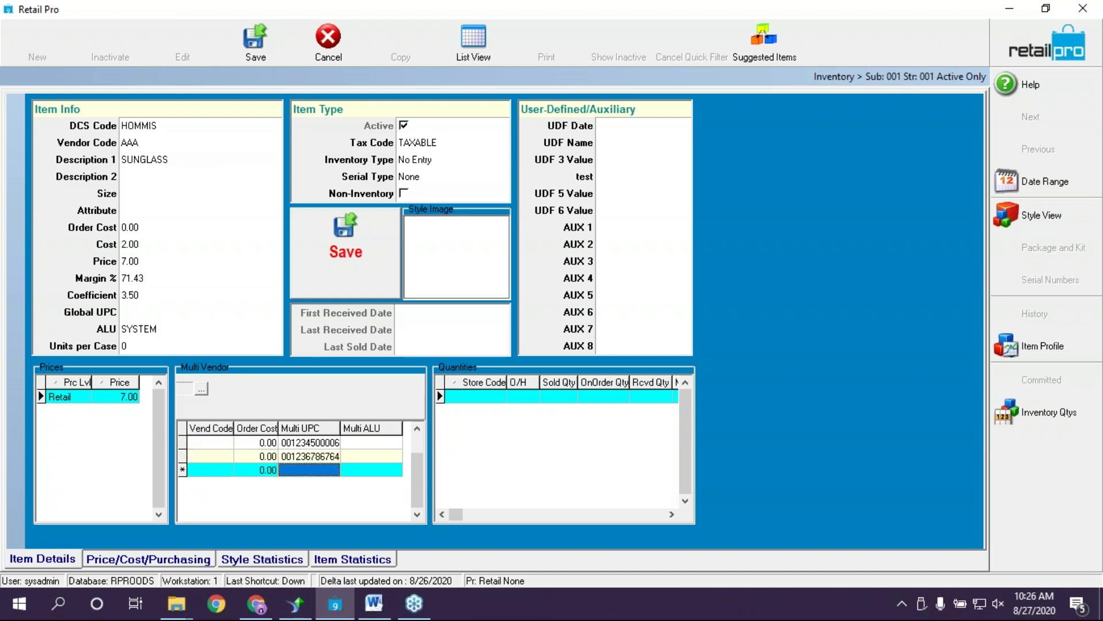
text(12456867977)
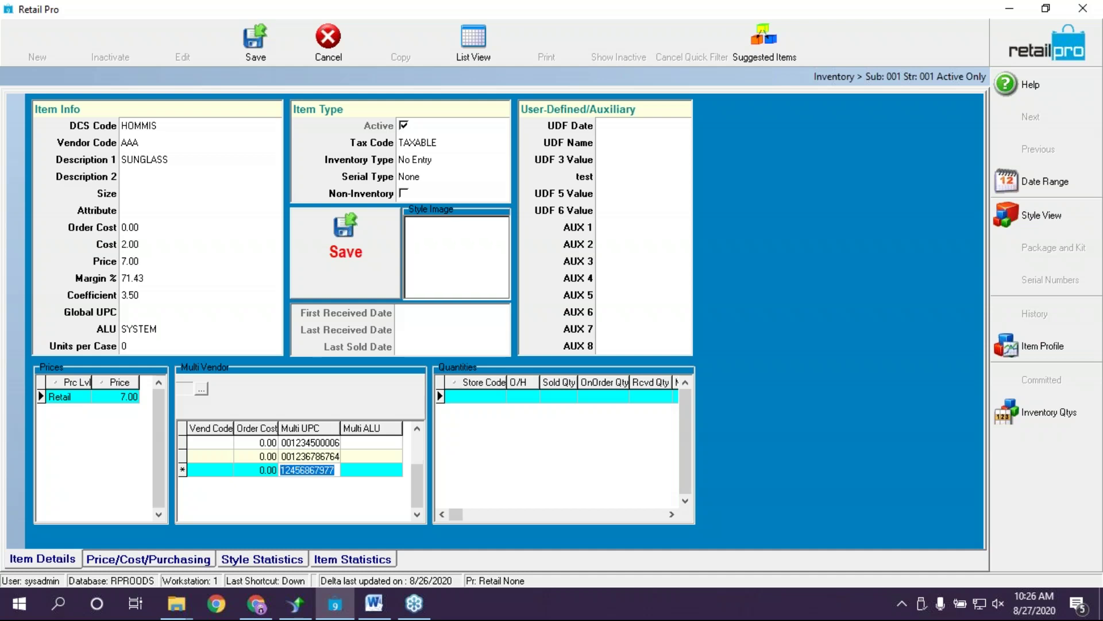
key(Return)
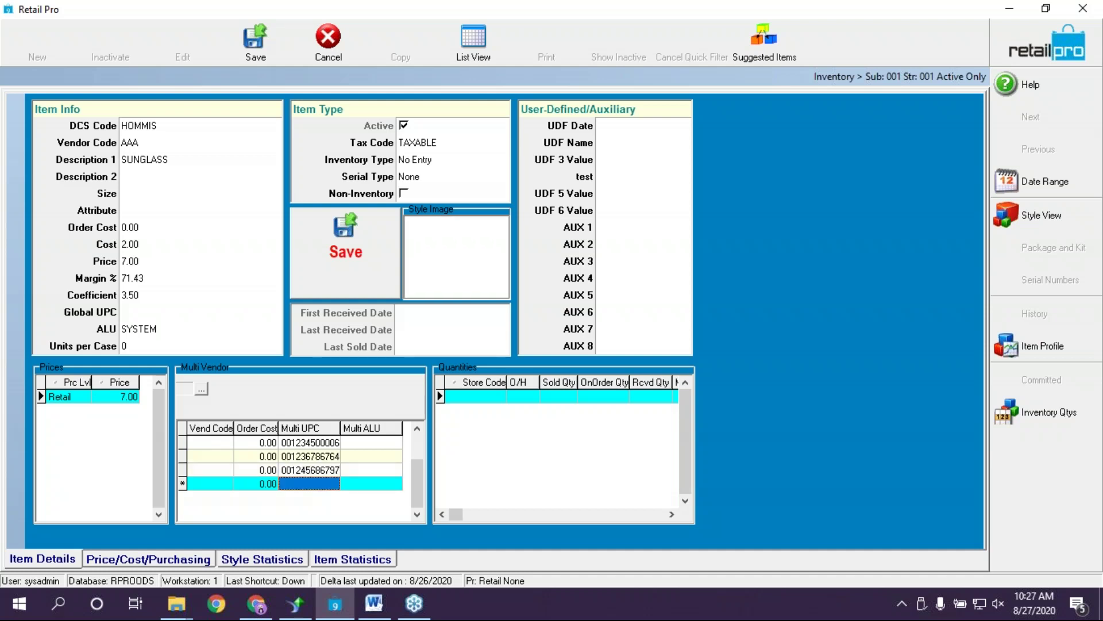
text(97100000276)
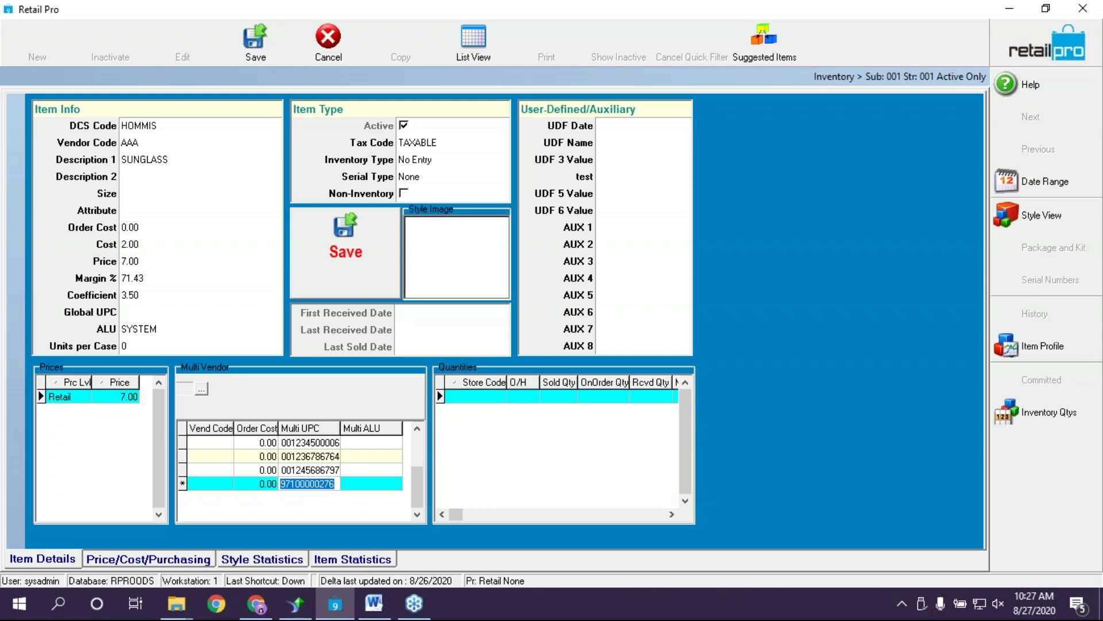
key(Up)
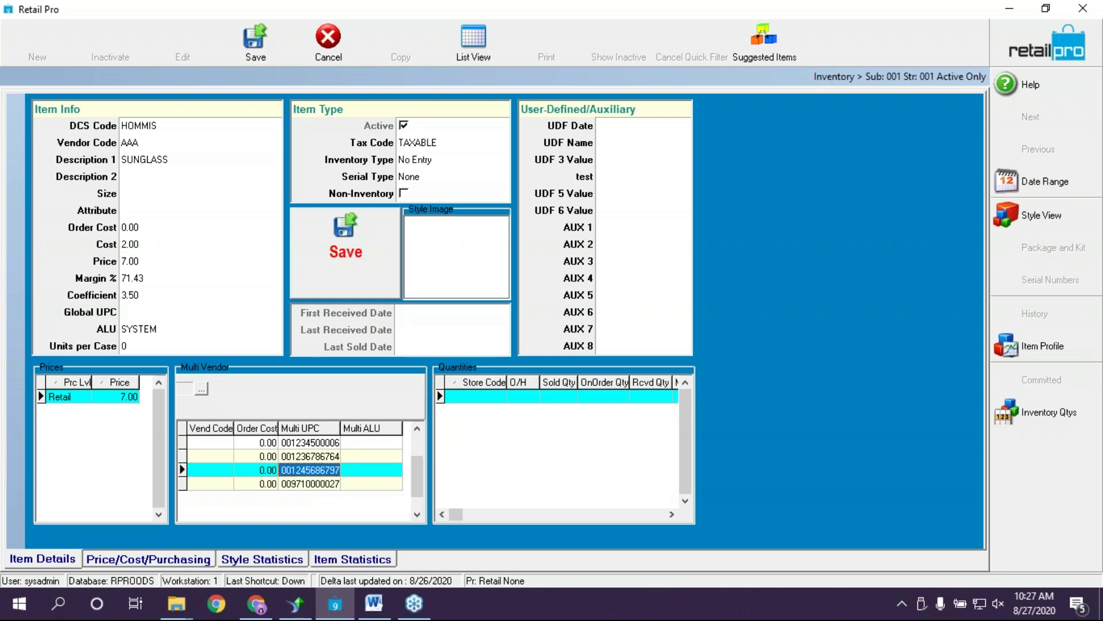
click(360, 269)
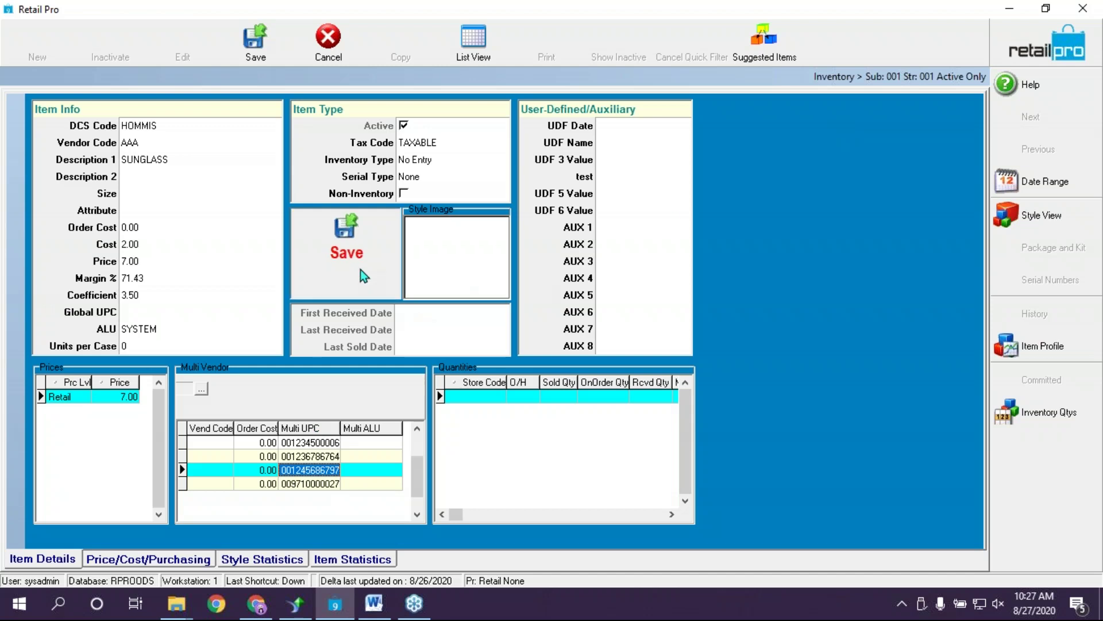
click(141, 329)
click(332, 445)
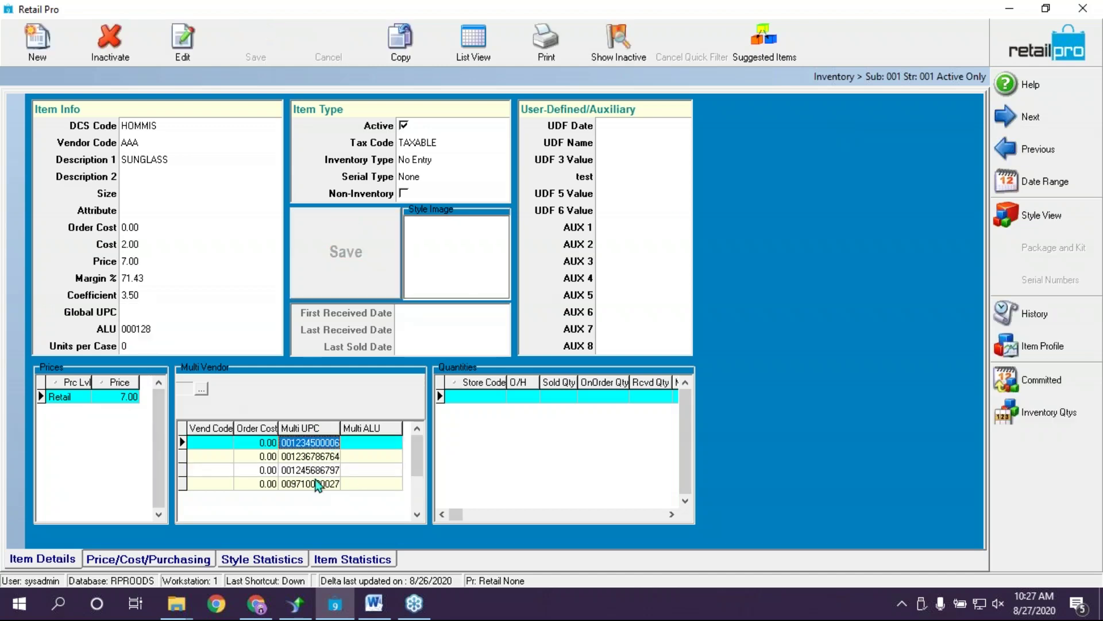
click(312, 484)
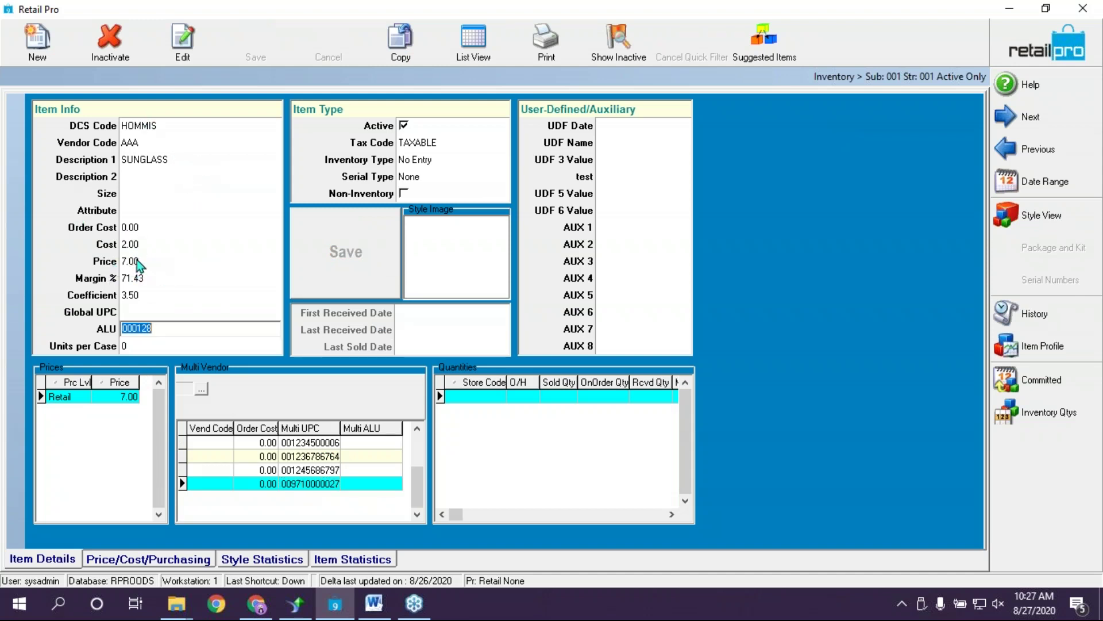
click(169, 141)
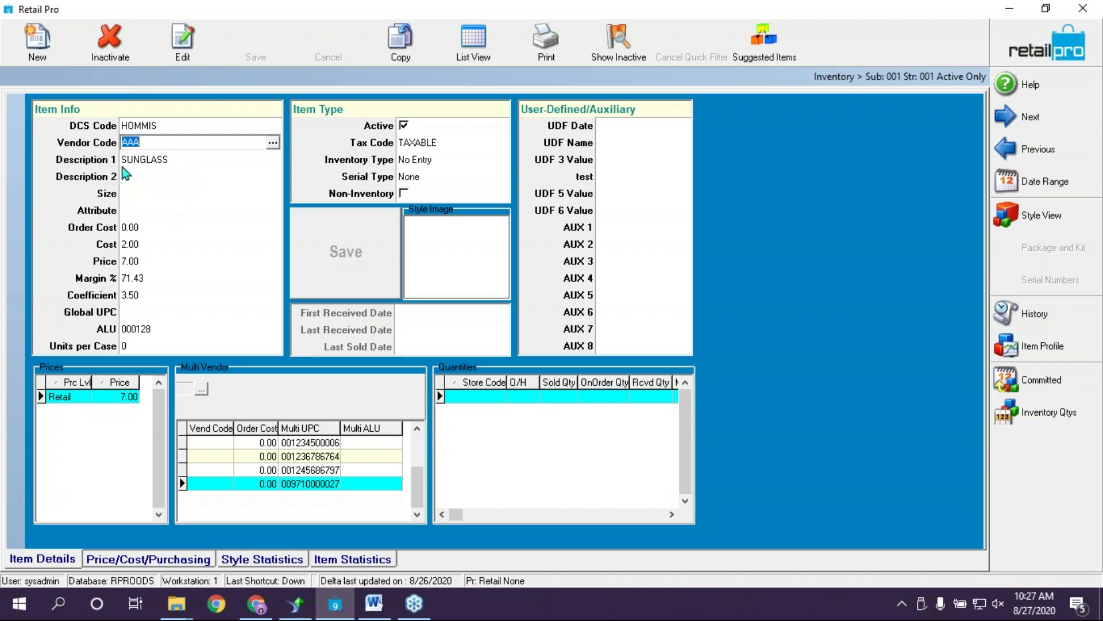
click(192, 143)
Add a new Multi Vendor row with vendor BBB (Triple B Vendor)
click(225, 485)
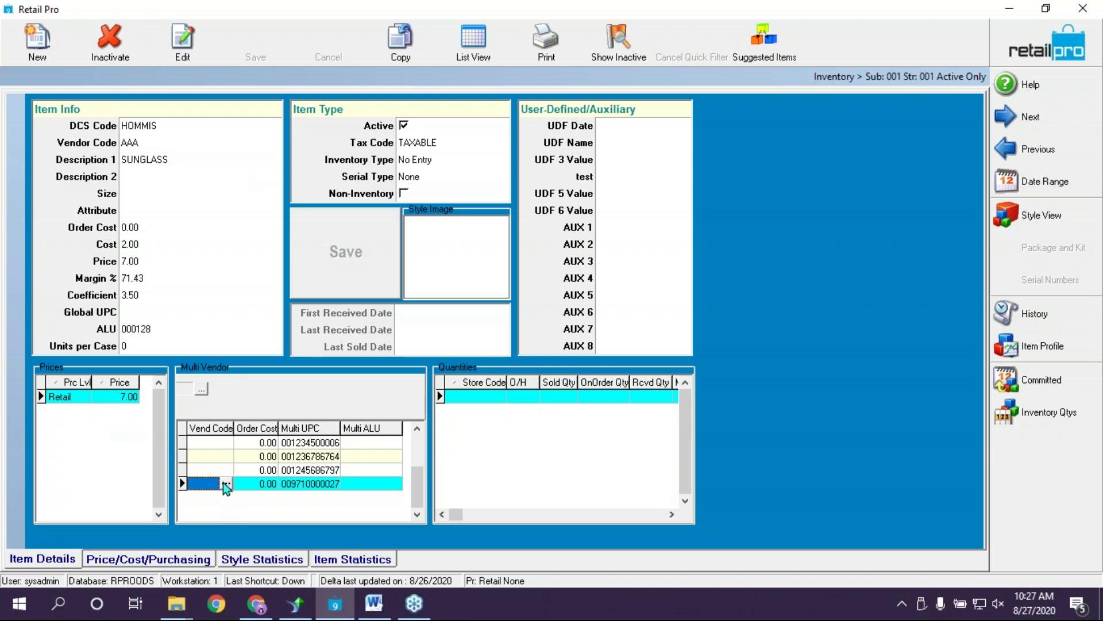
key(Down)
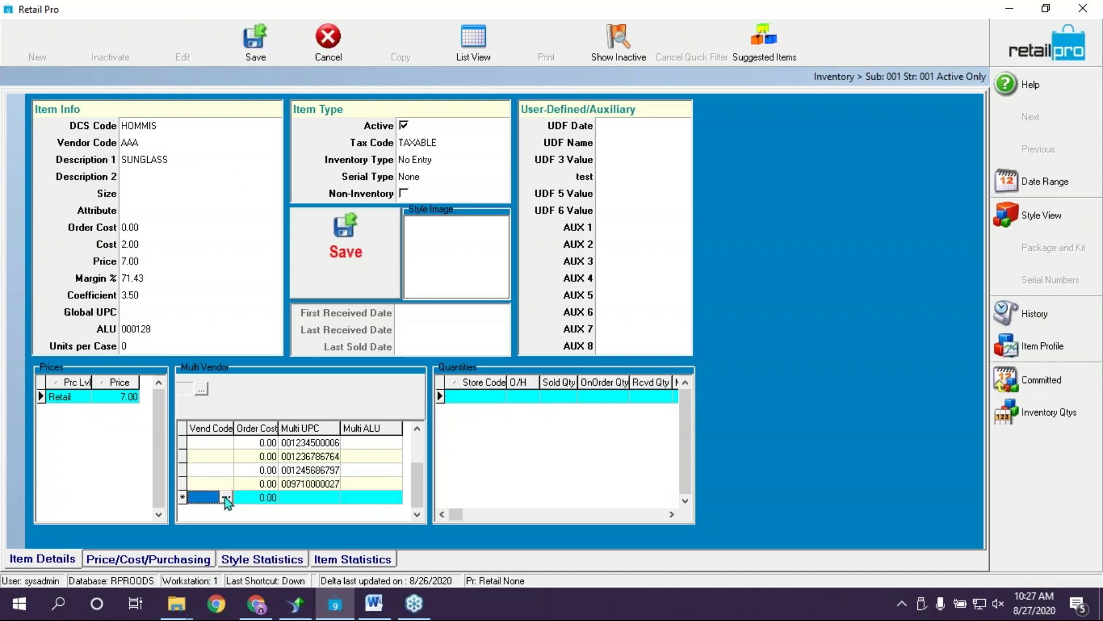
click(226, 496)
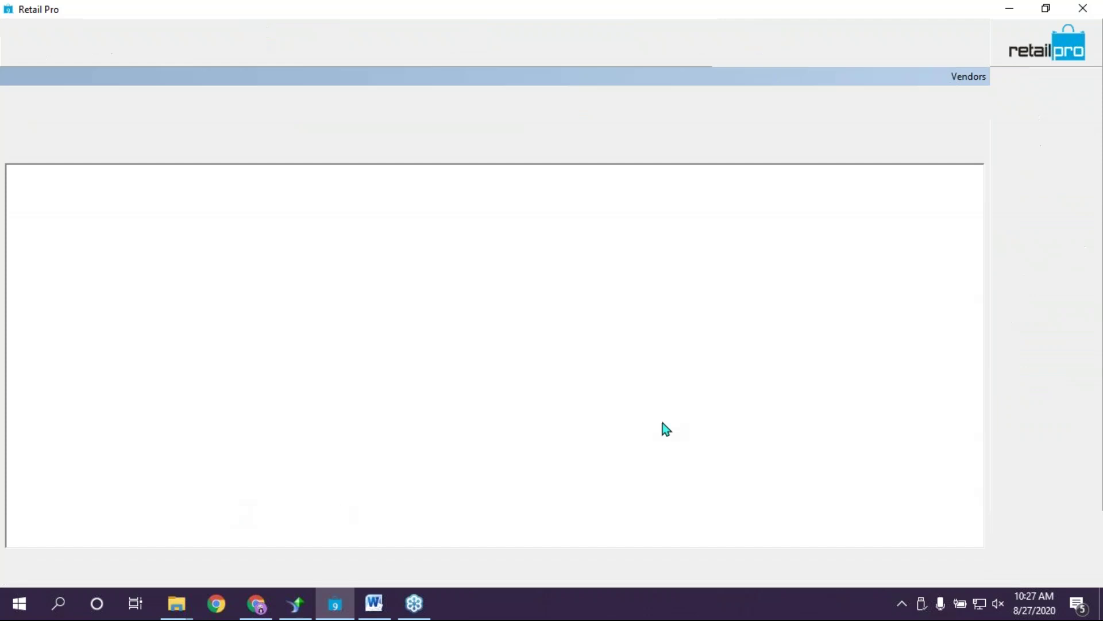
click(68, 289)
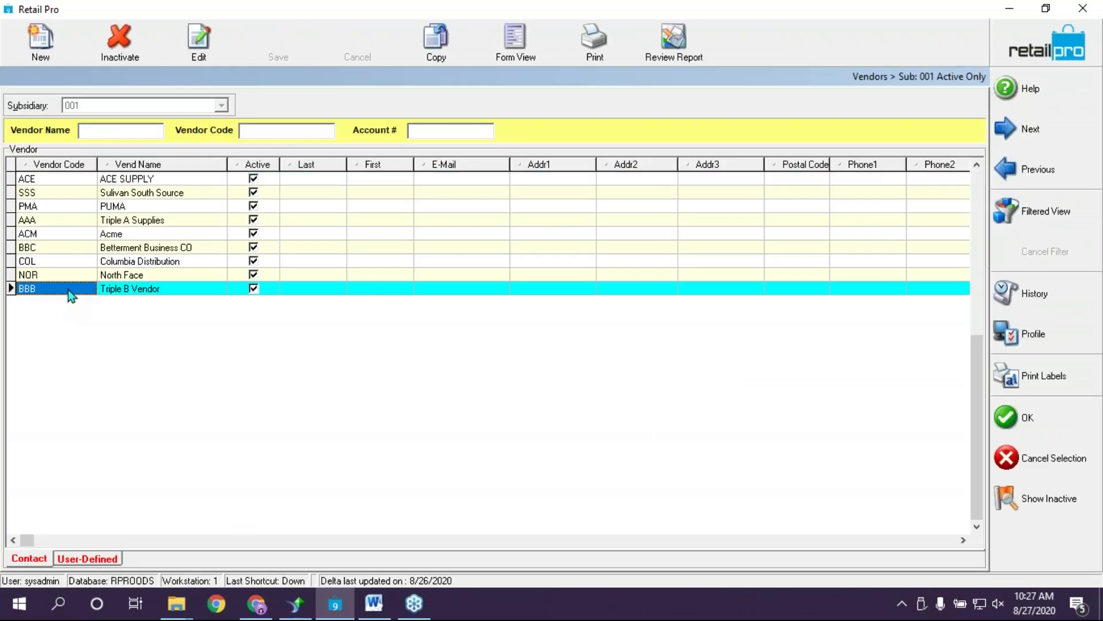
click(1035, 425)
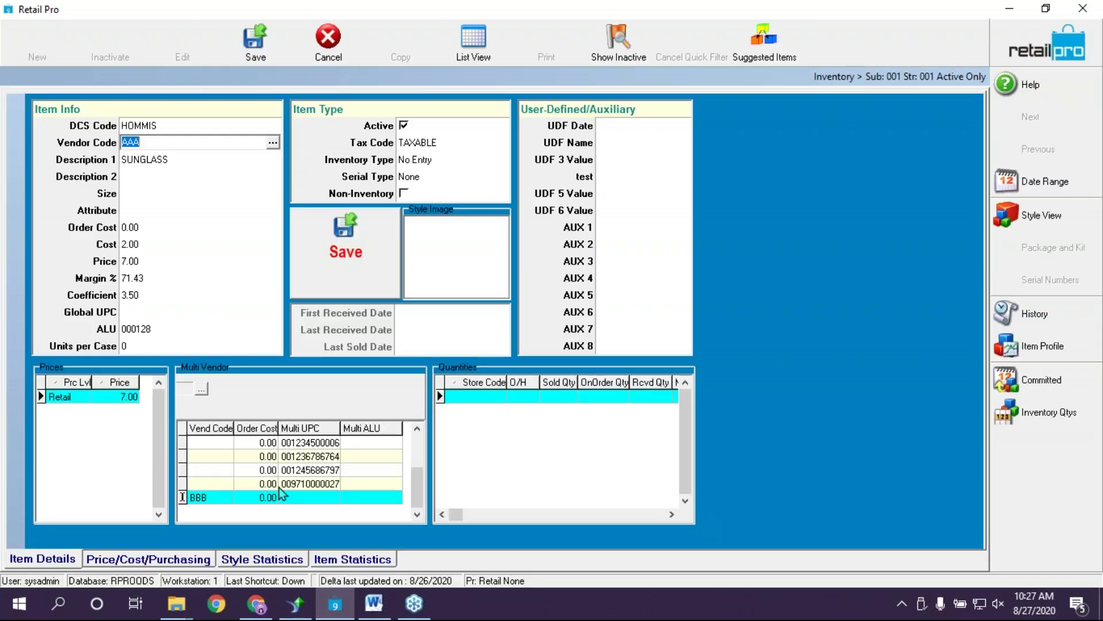
click(264, 498)
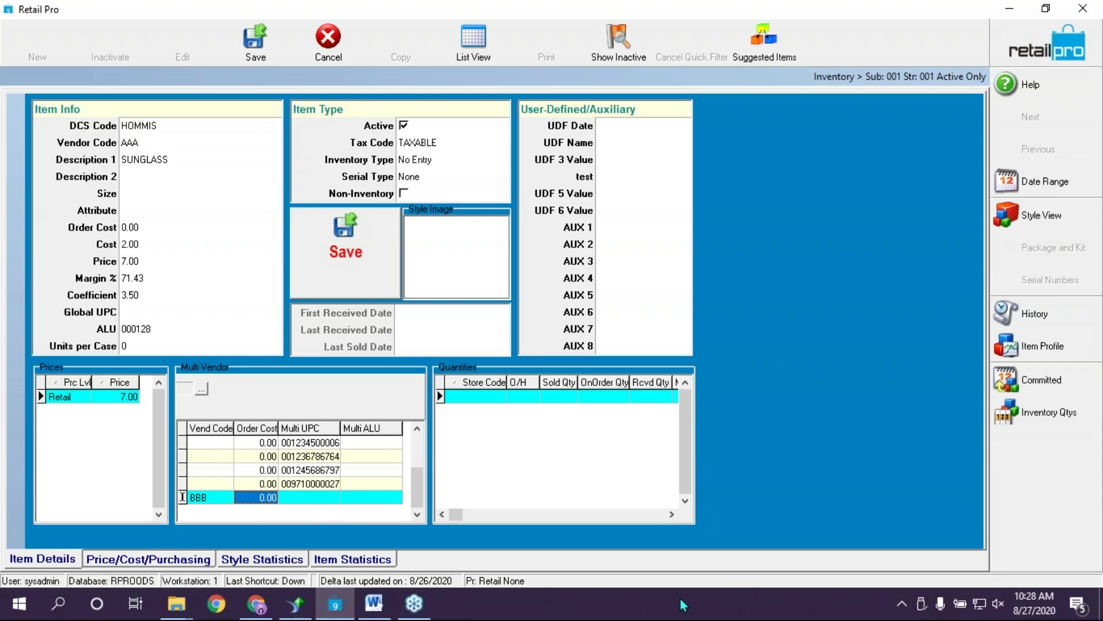
text(2.25)
key(Up)
key(Down)
key(Tab)
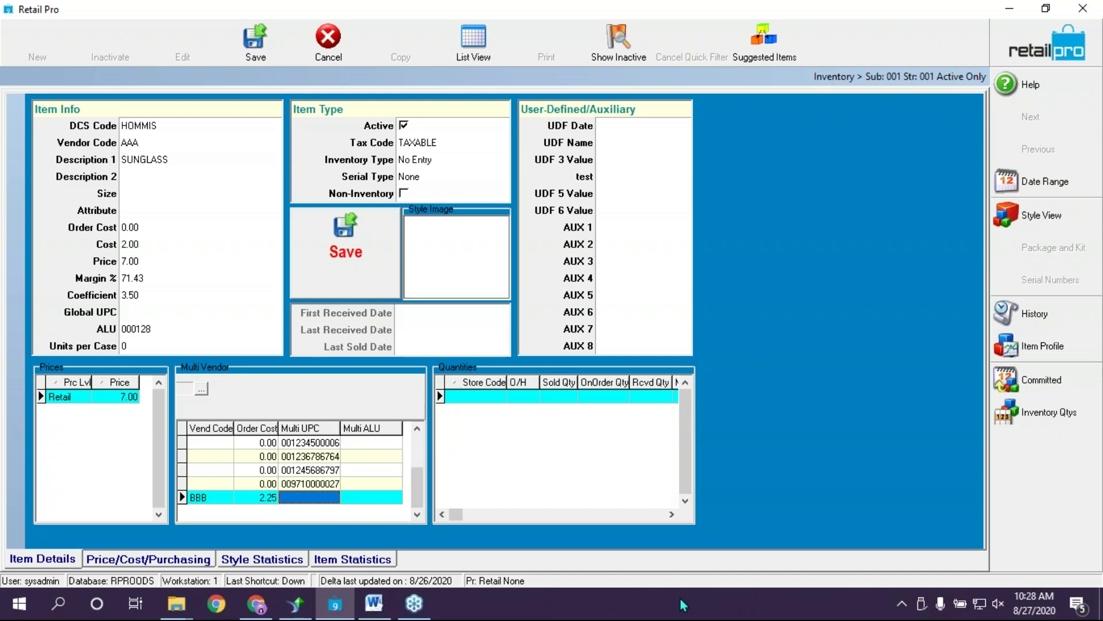
text(6038251738)
key(Return)
Check the BBB row's vendor code, order cost and UPC against main vendor AAA
click(211, 498)
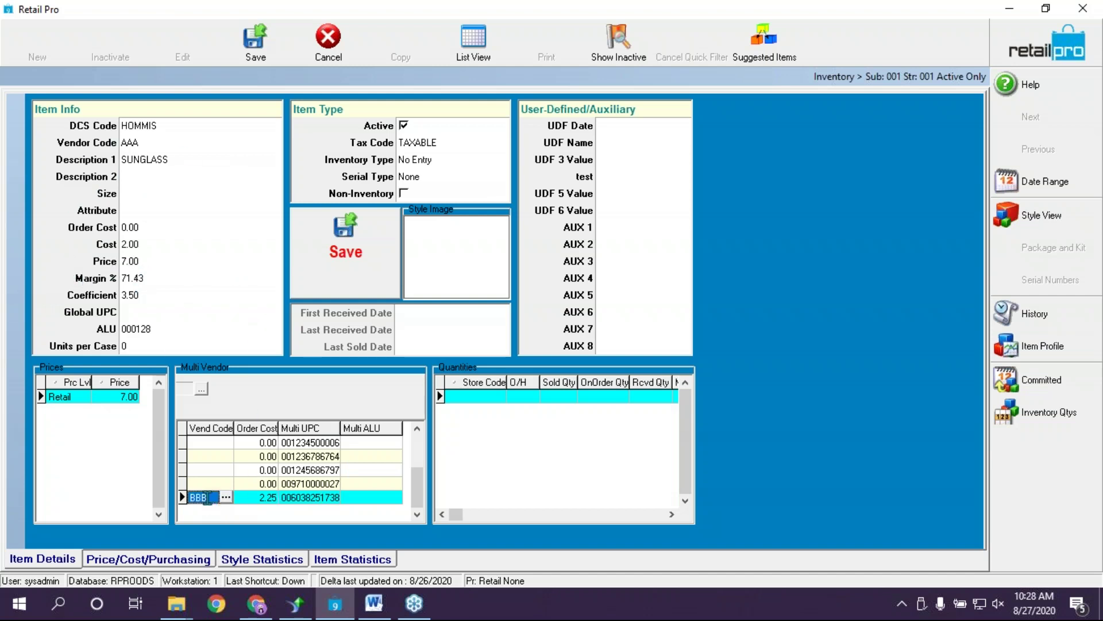
click(257, 498)
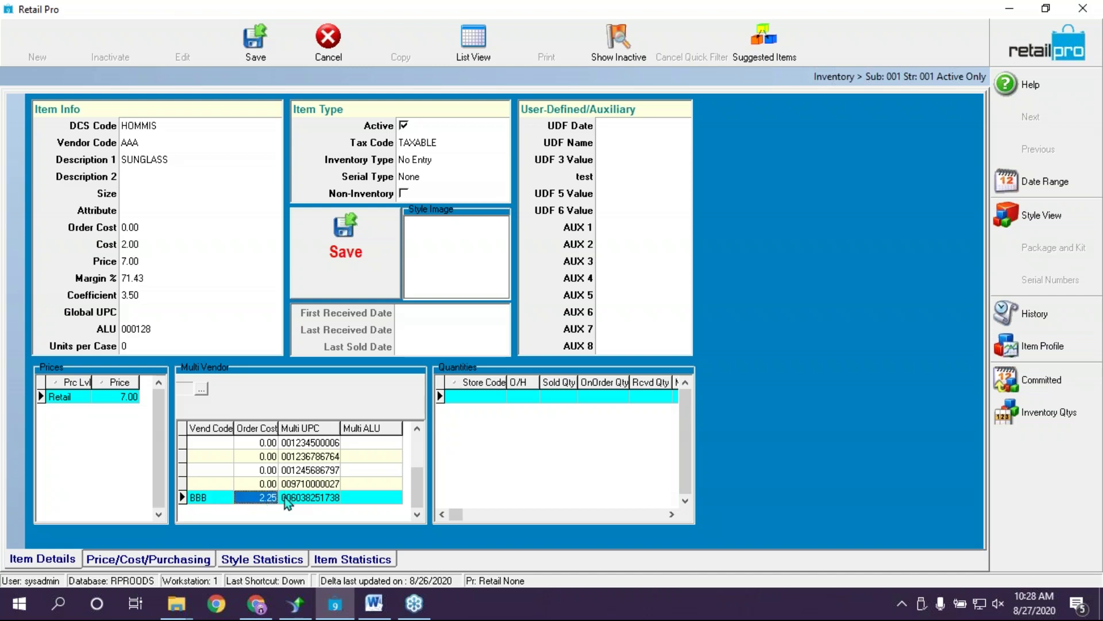
click(285, 498)
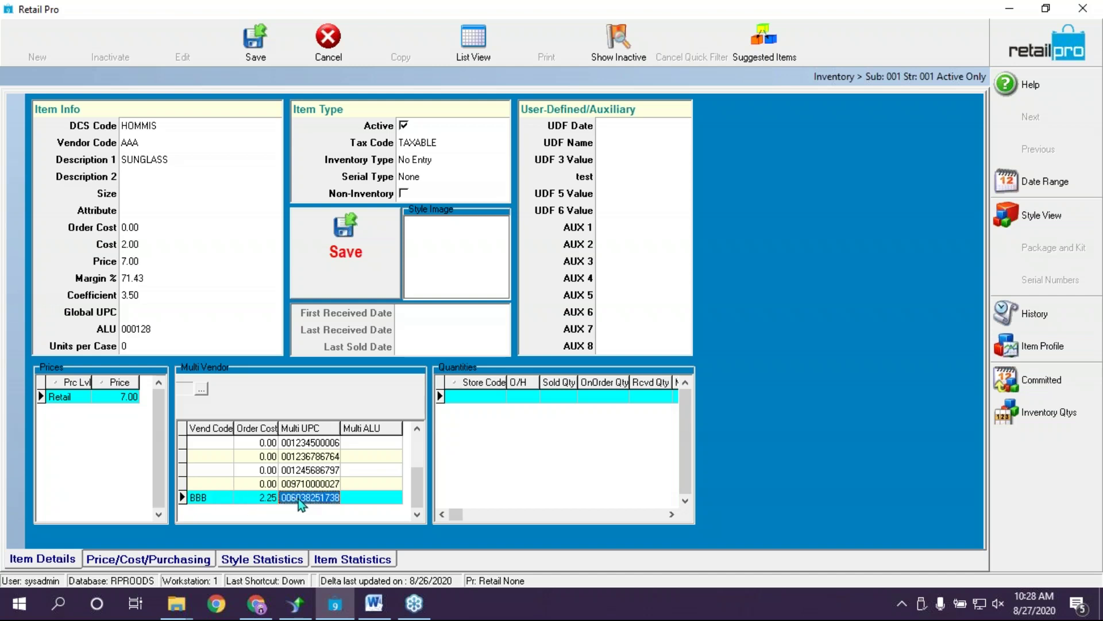
click(216, 498)
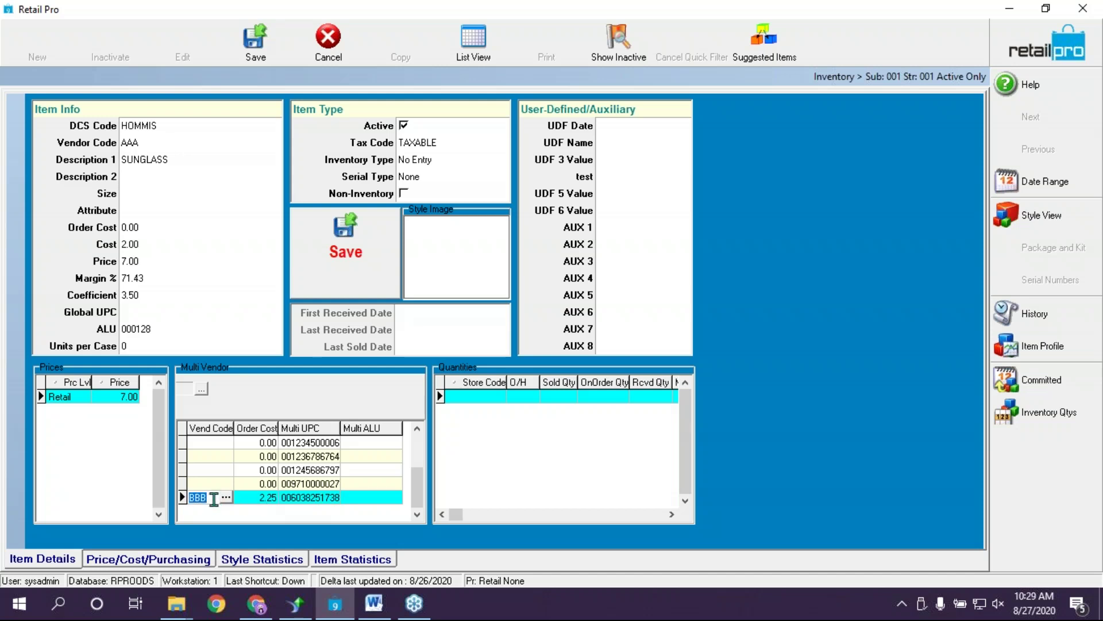
click(213, 502)
click(155, 142)
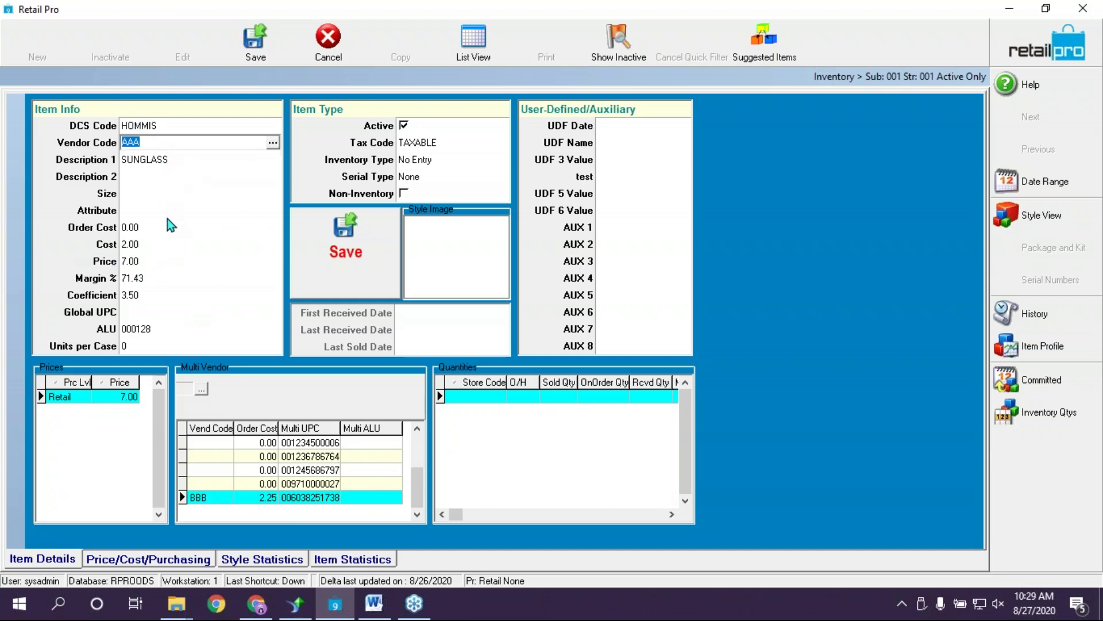
click(259, 495)
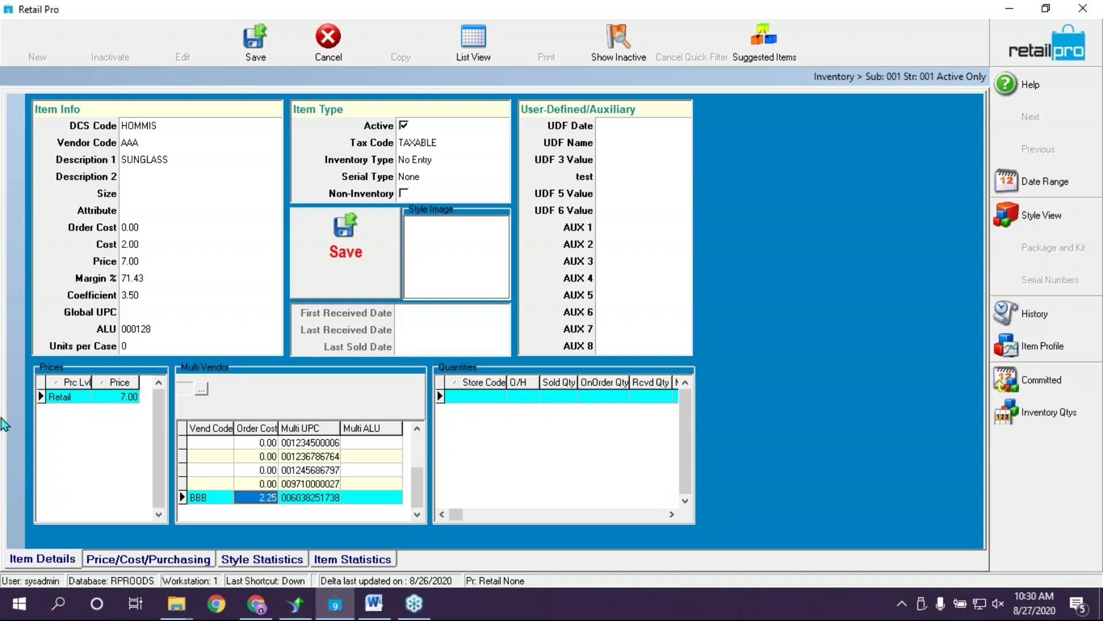
Change the SUNGLASS item's serial type from Partial to Full, save it, and open Serial Numbers
click(423, 182)
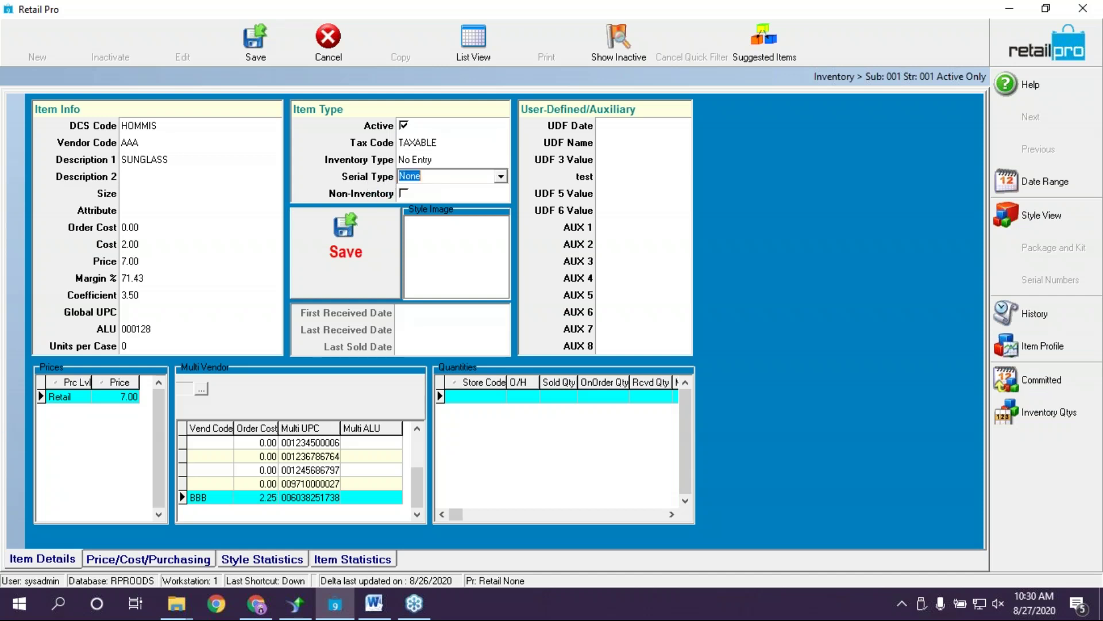
click(502, 180)
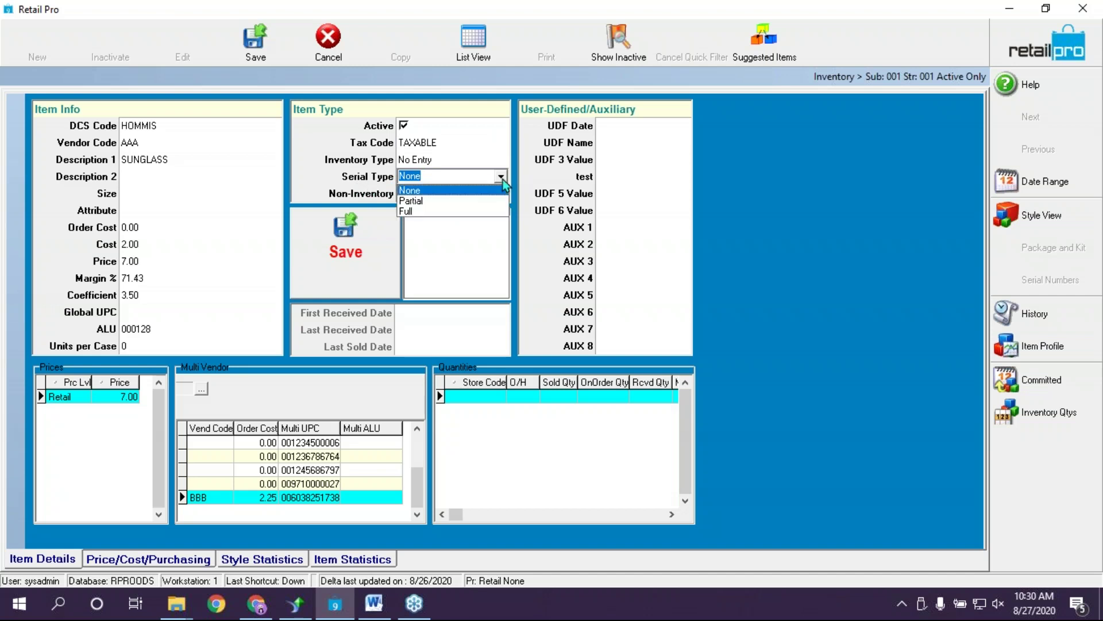
click(411, 201)
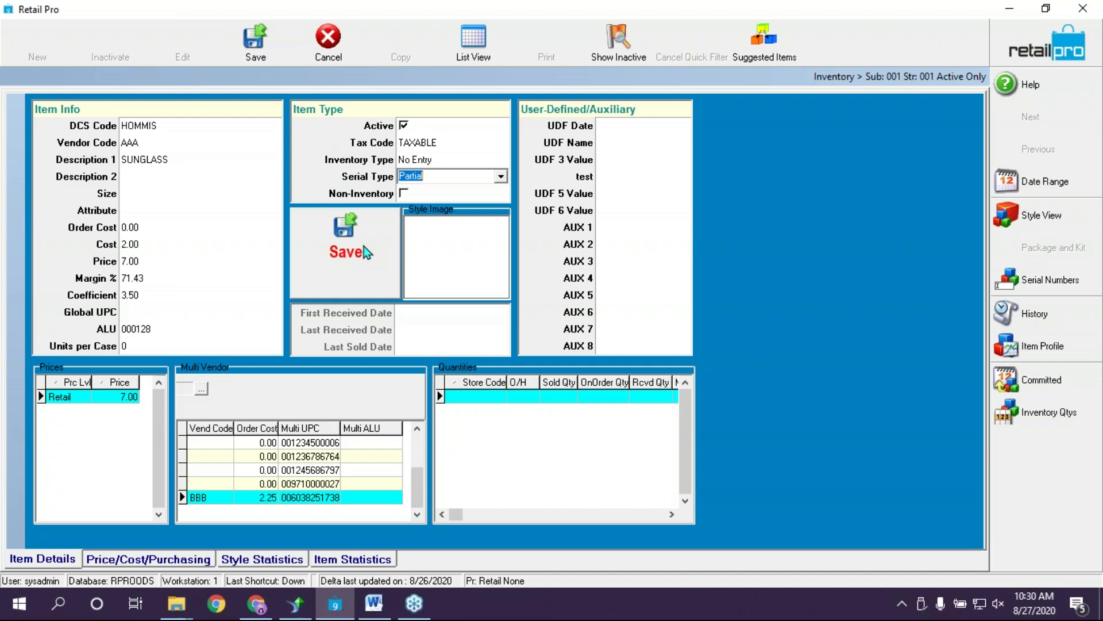
click(500, 177)
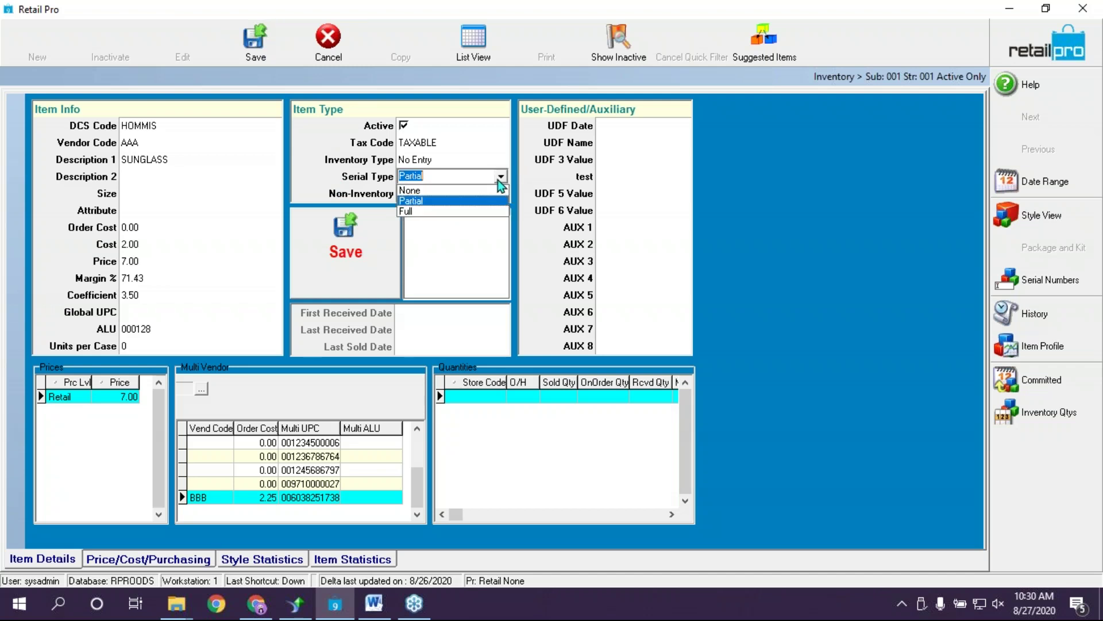
click(410, 214)
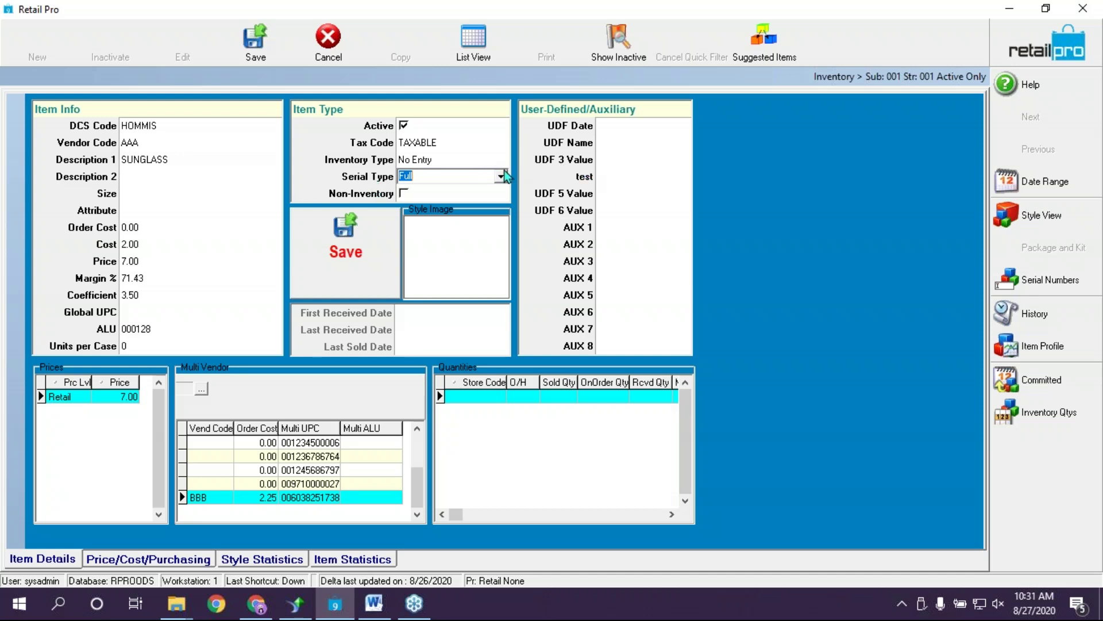
click(318, 54)
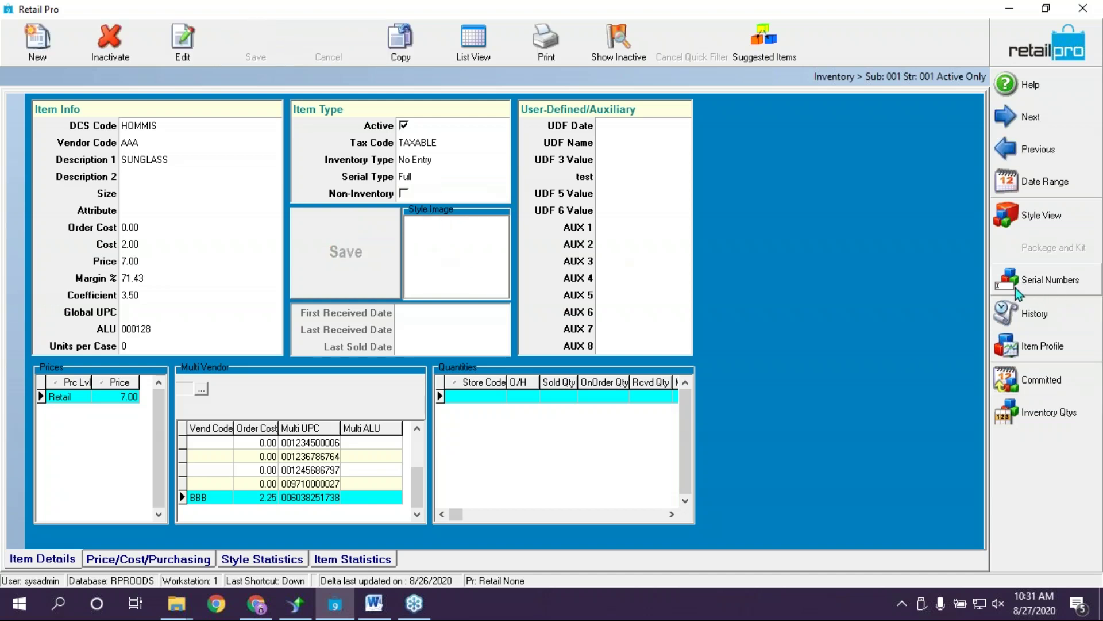
click(1055, 286)
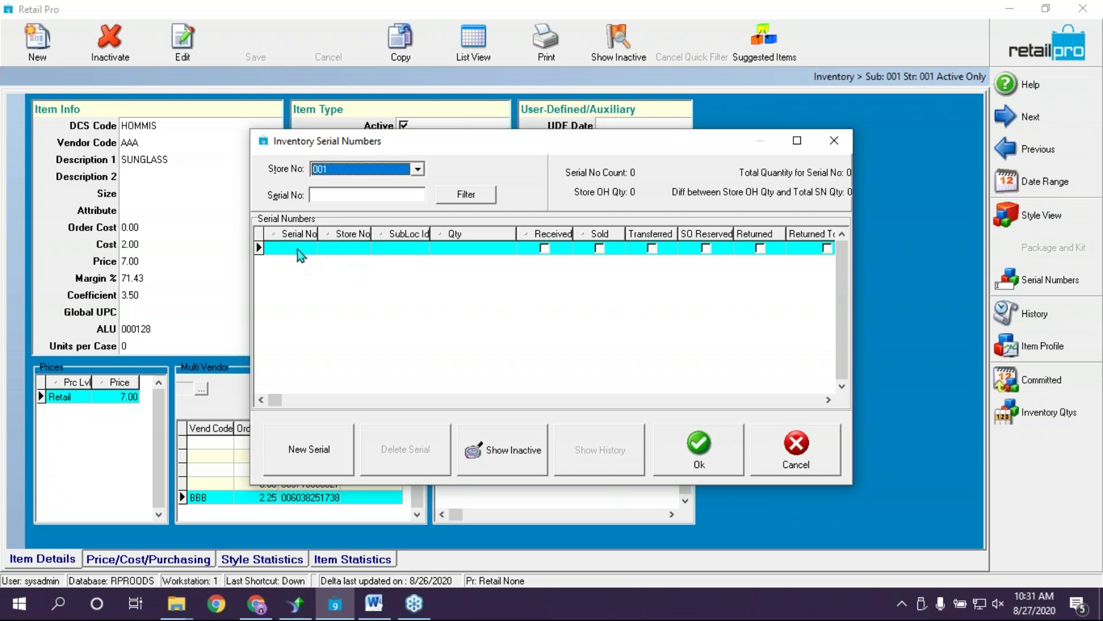
Add a new serial row and step through its Serial Number and Sold cells
click(298, 249)
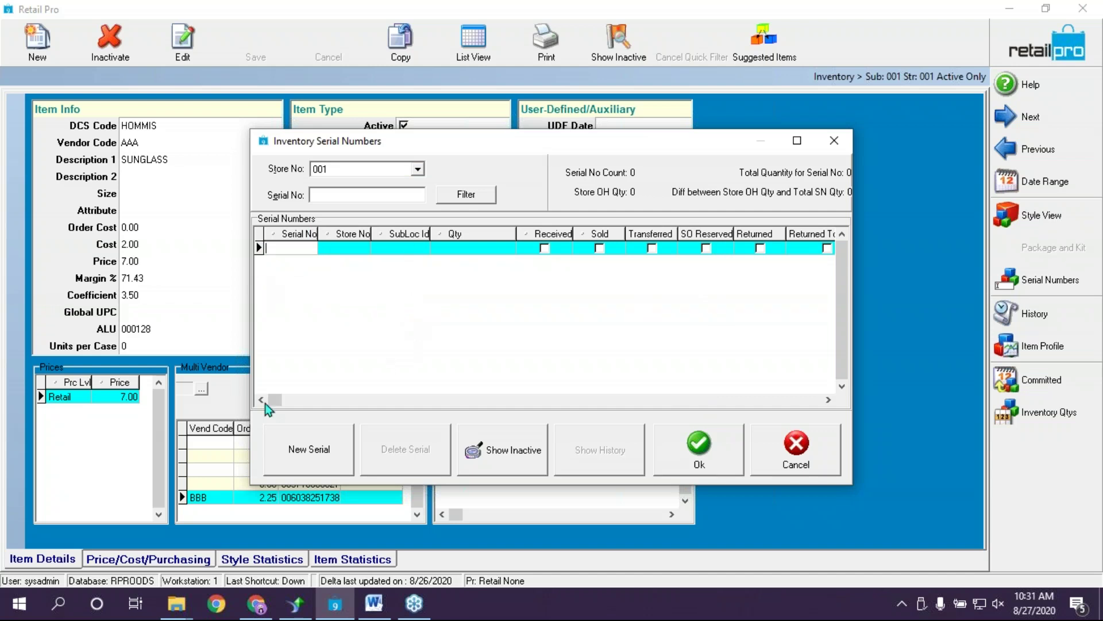
click(296, 455)
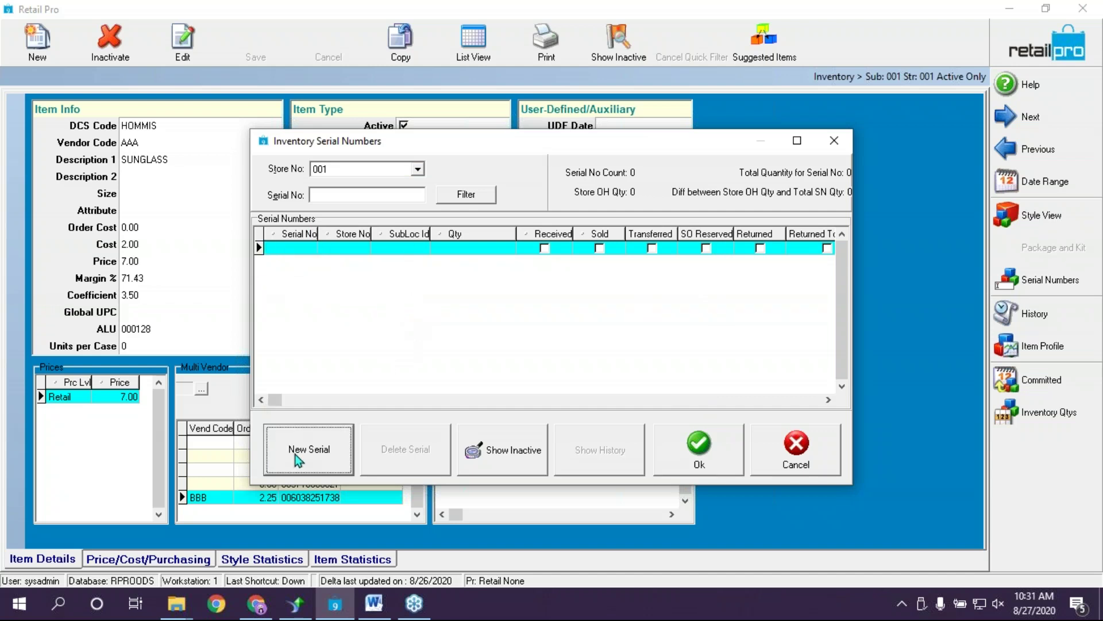
click(289, 251)
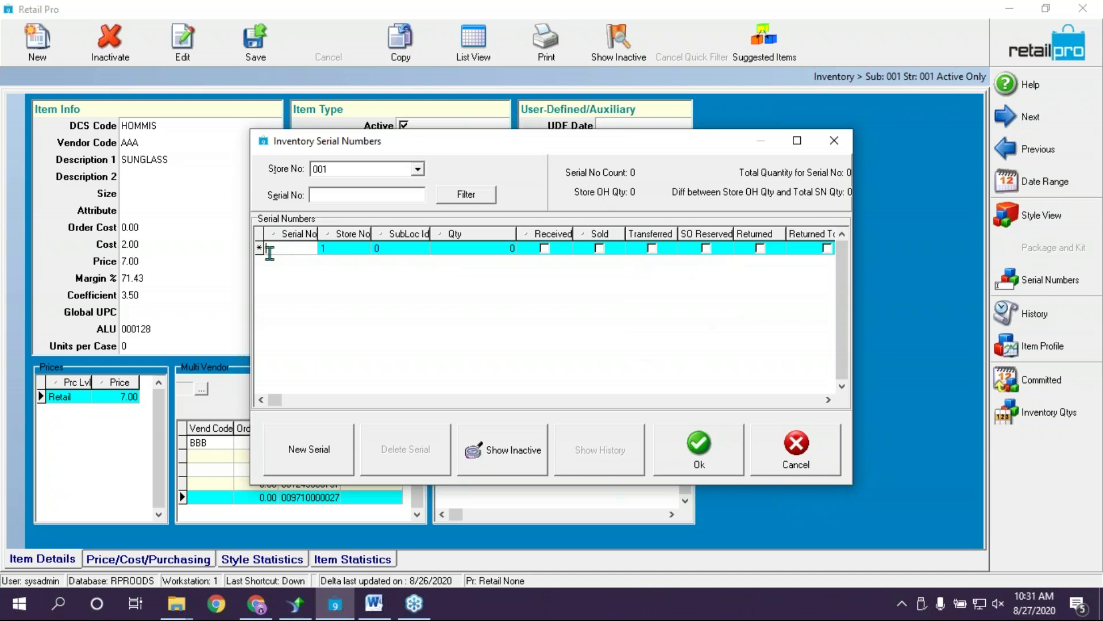
click(587, 253)
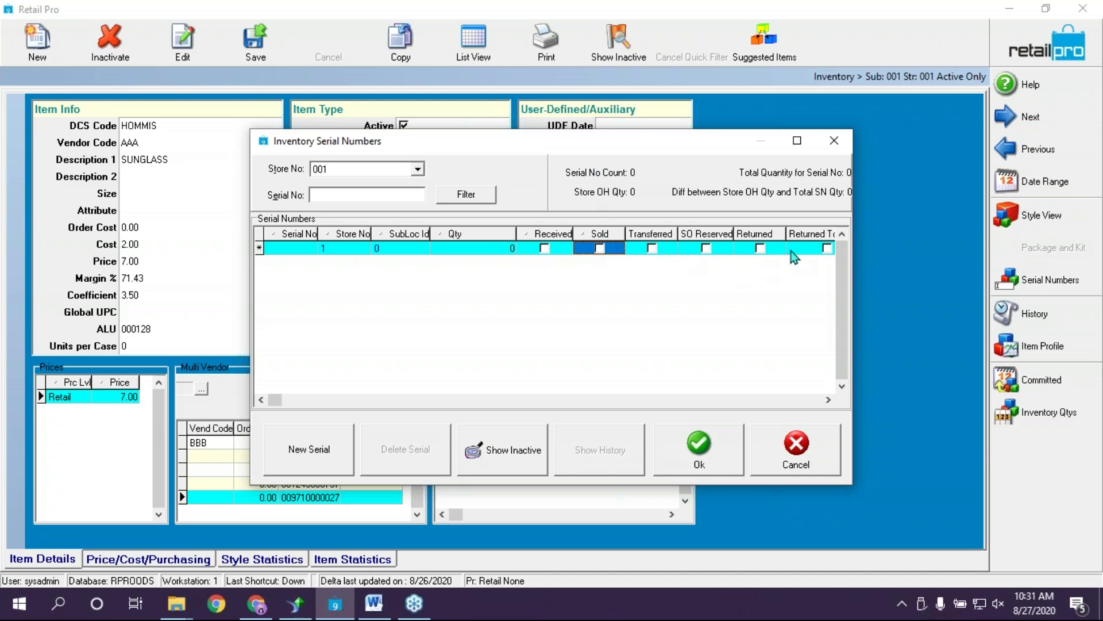
click(828, 399)
click(828, 399)
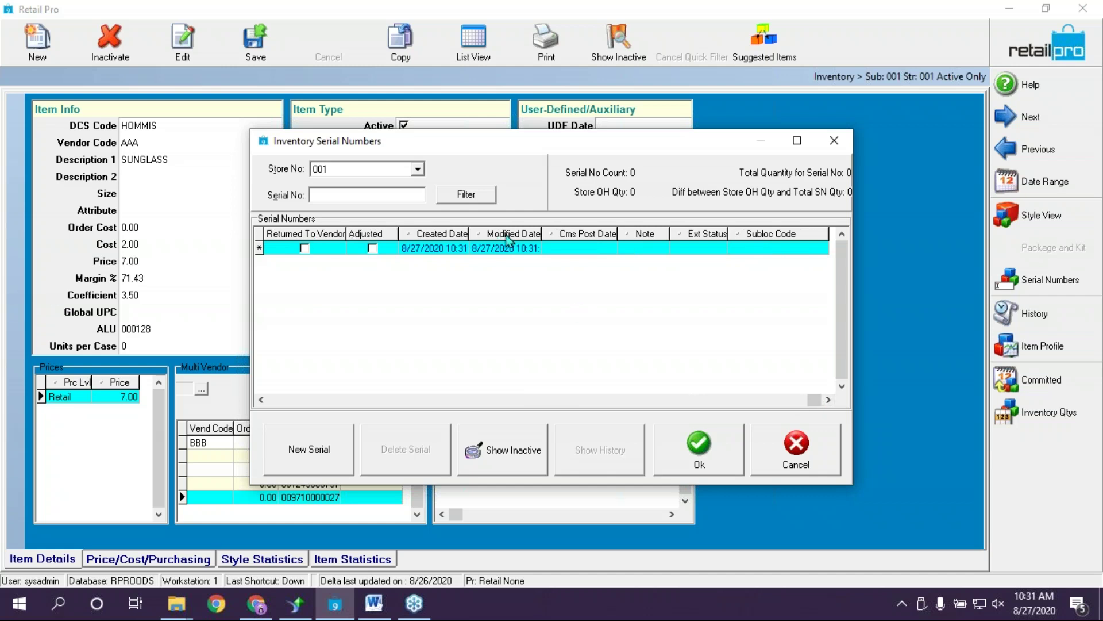
Inspect the Modified Date column options, then cancel the Inventory Serial Numbers dialog
right_click(524, 239)
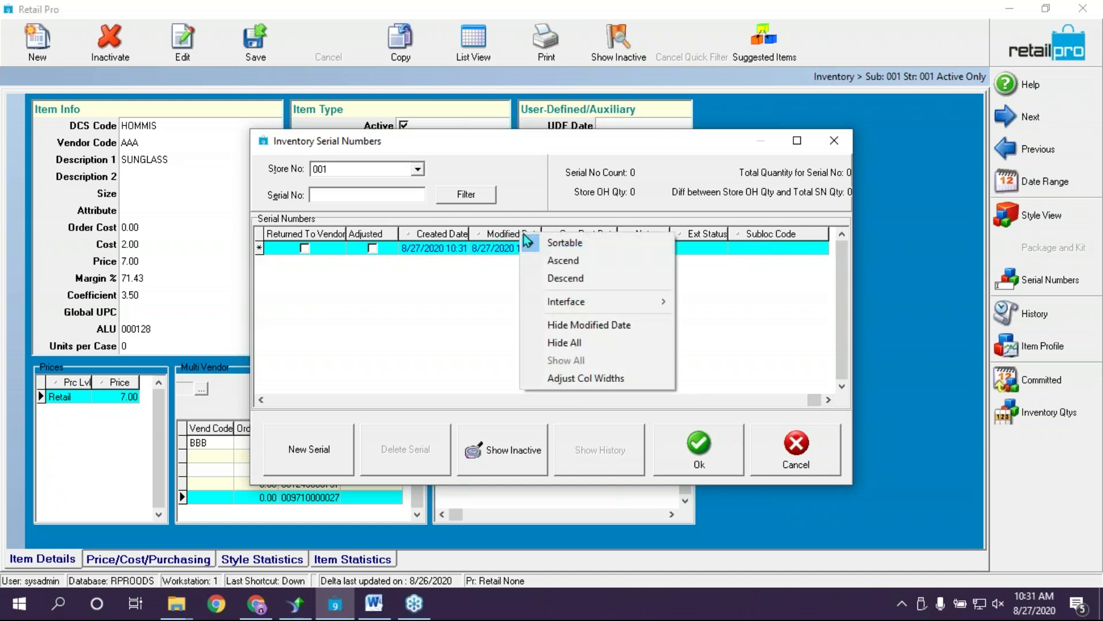
mouse_move(602, 303)
mouse_move(661, 307)
click(413, 304)
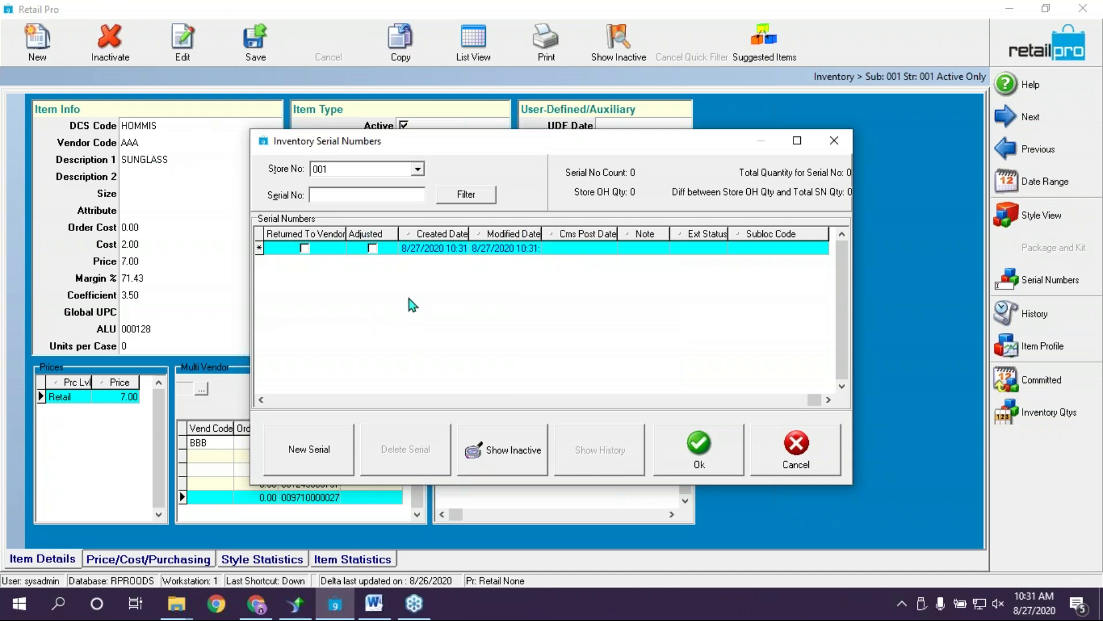
click(812, 456)
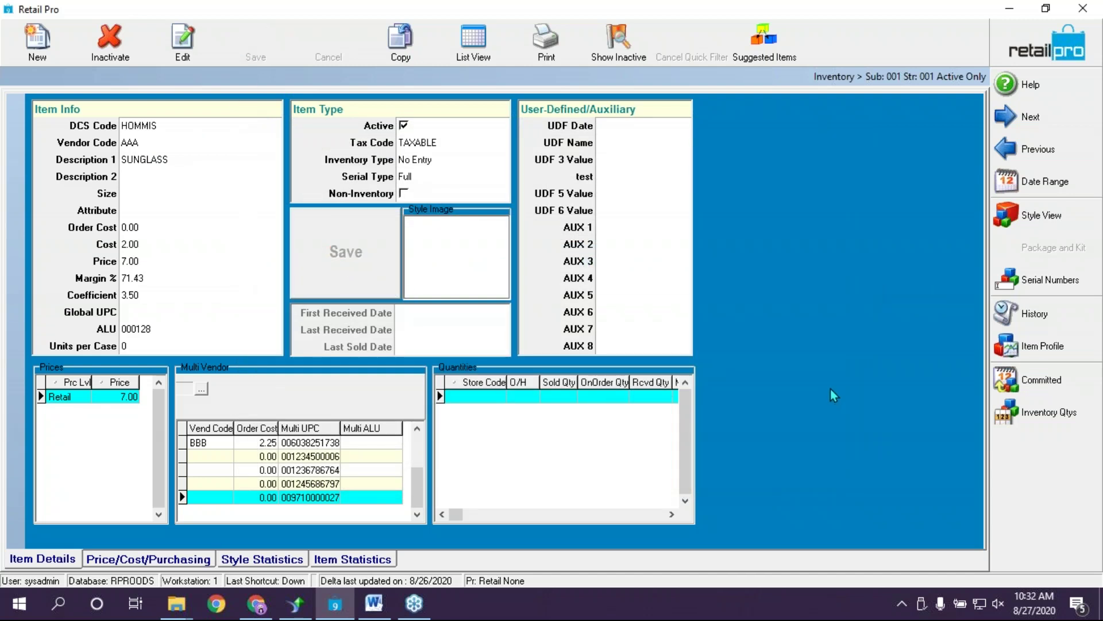
Switch to List View, quick-filter Vendor Code to aaa, and select the SUNGLASS row
click(475, 45)
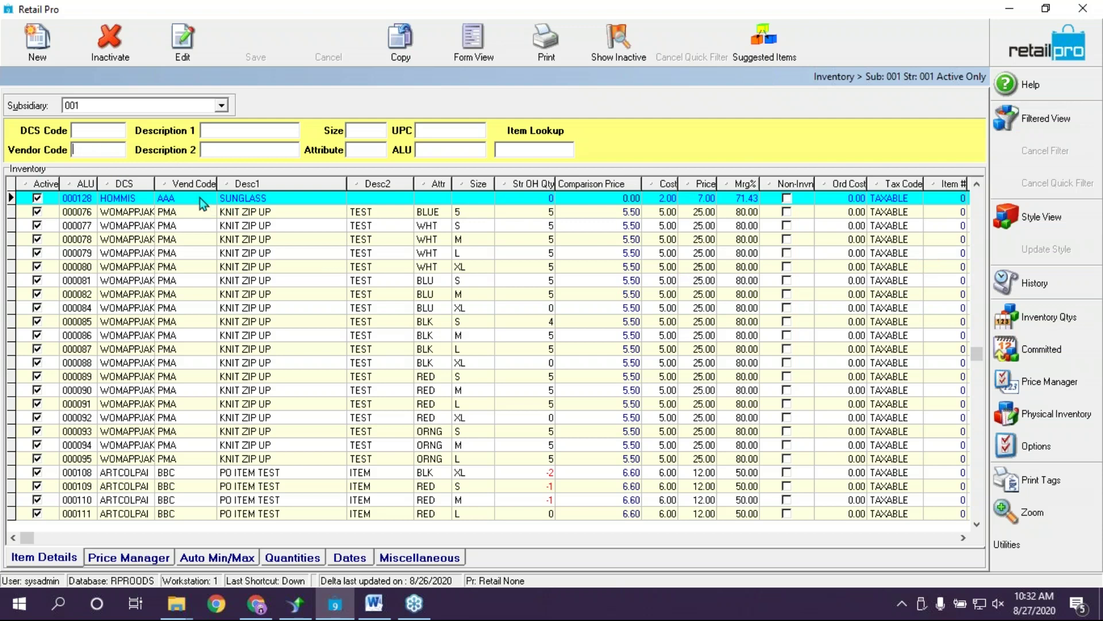
text(aaa)
key(Return)
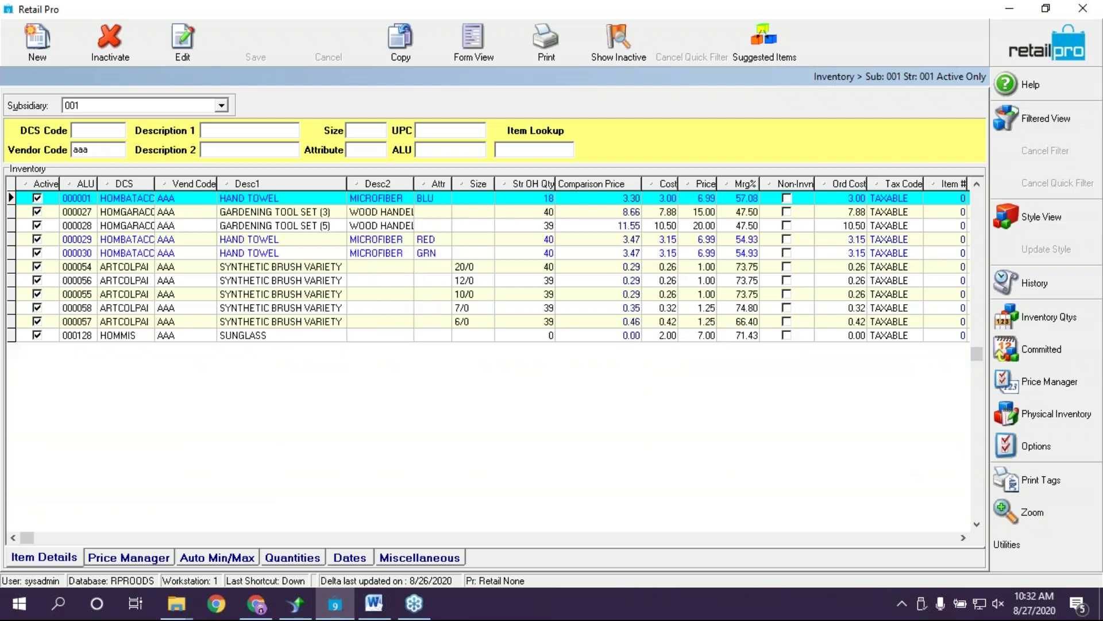
click(192, 314)
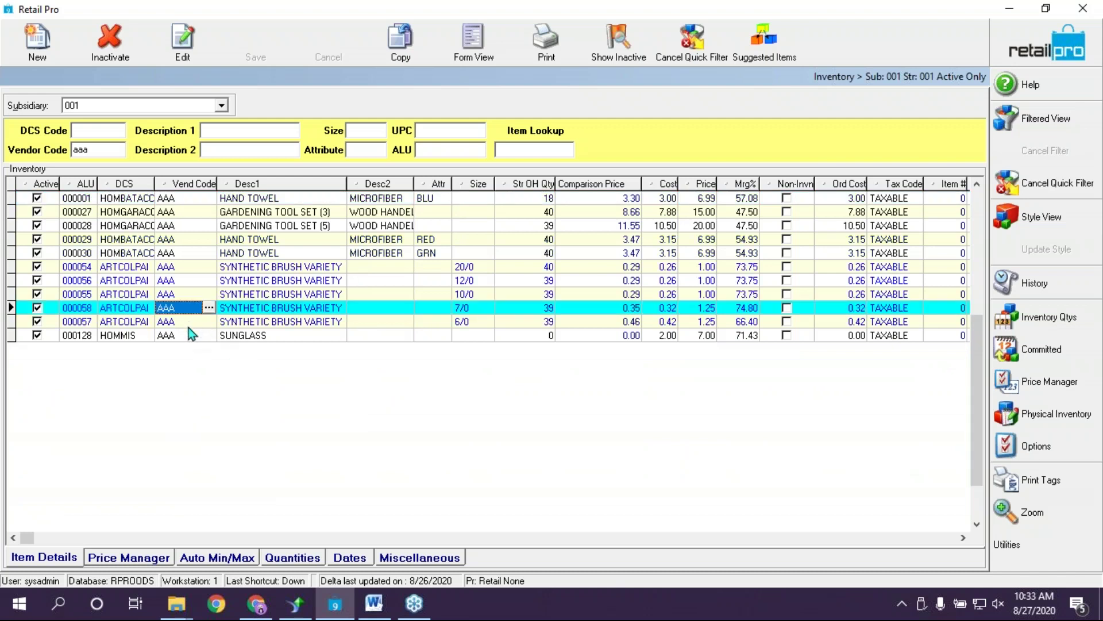
click(192, 336)
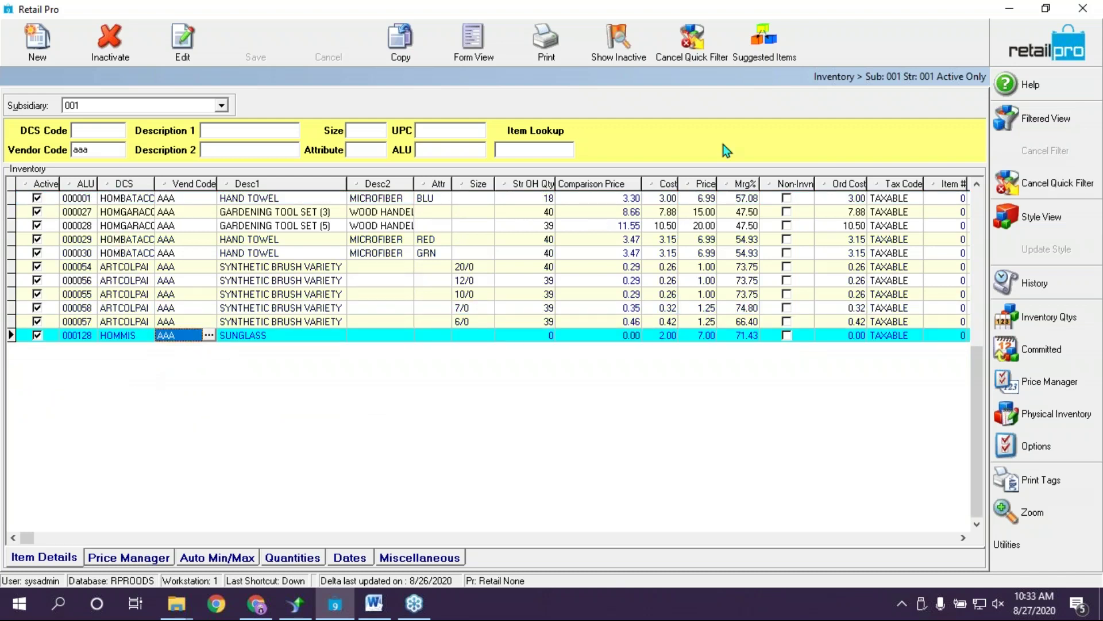
click(550, 45)
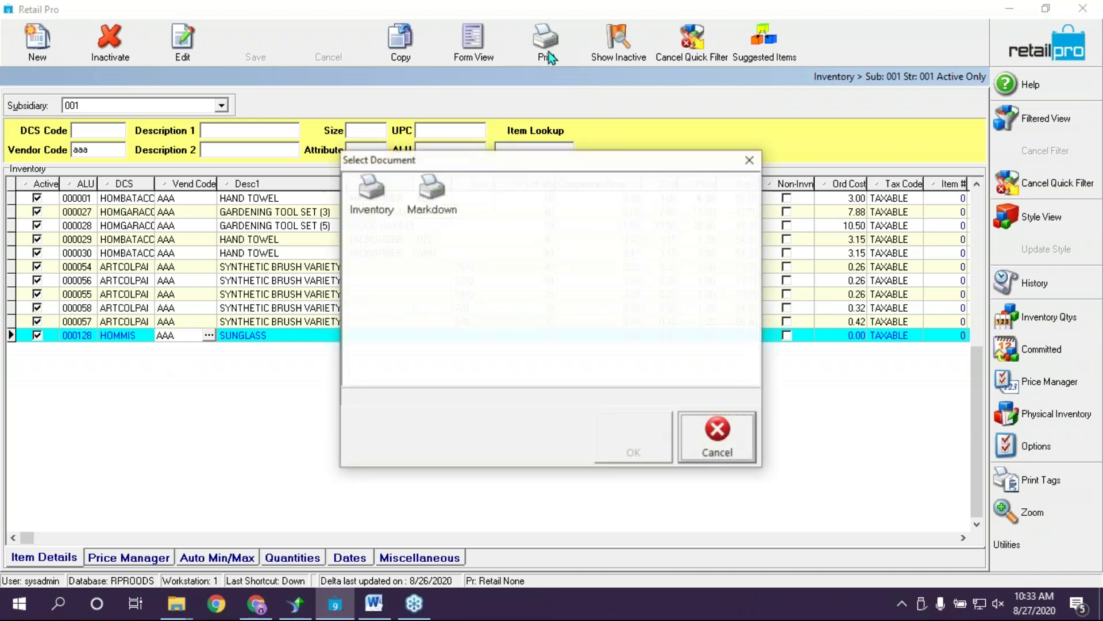
click(368, 201)
click(633, 443)
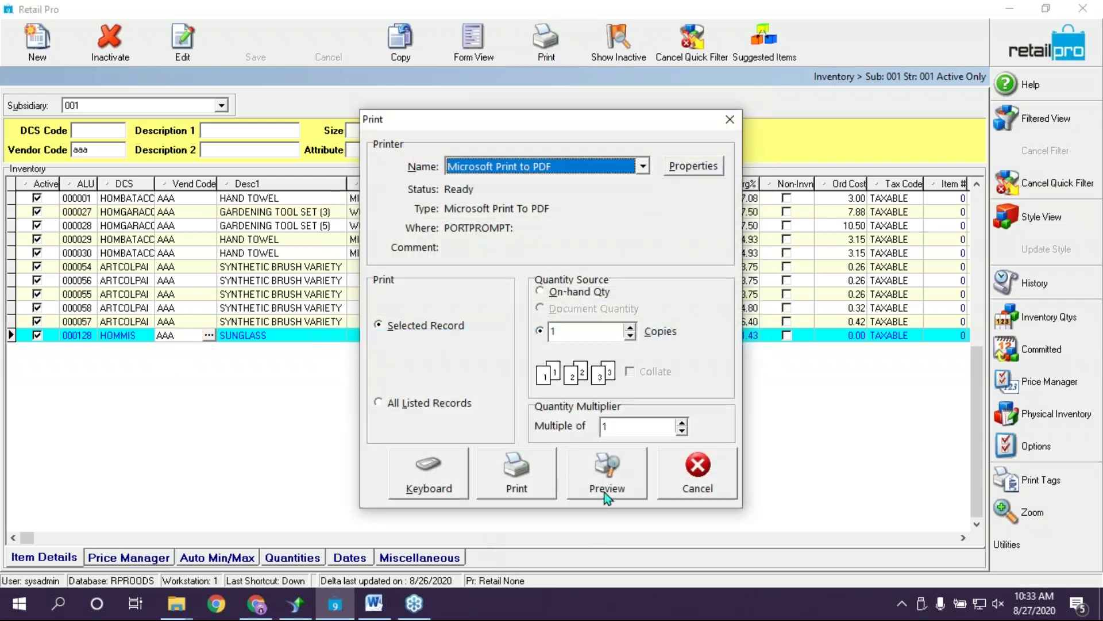
click(604, 492)
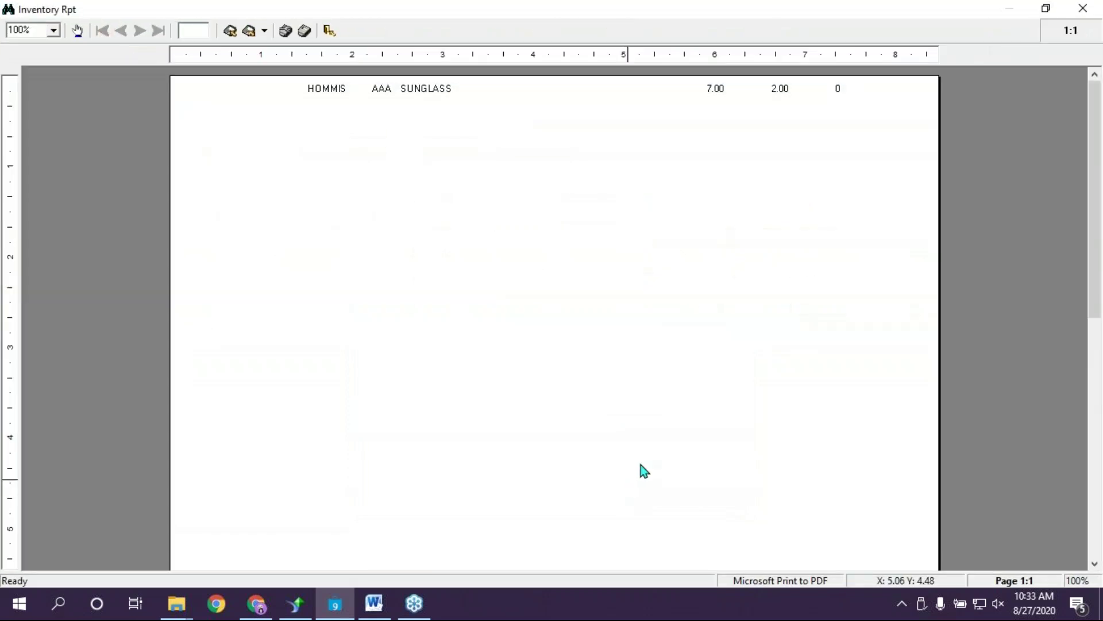
click(1088, 8)
click(602, 357)
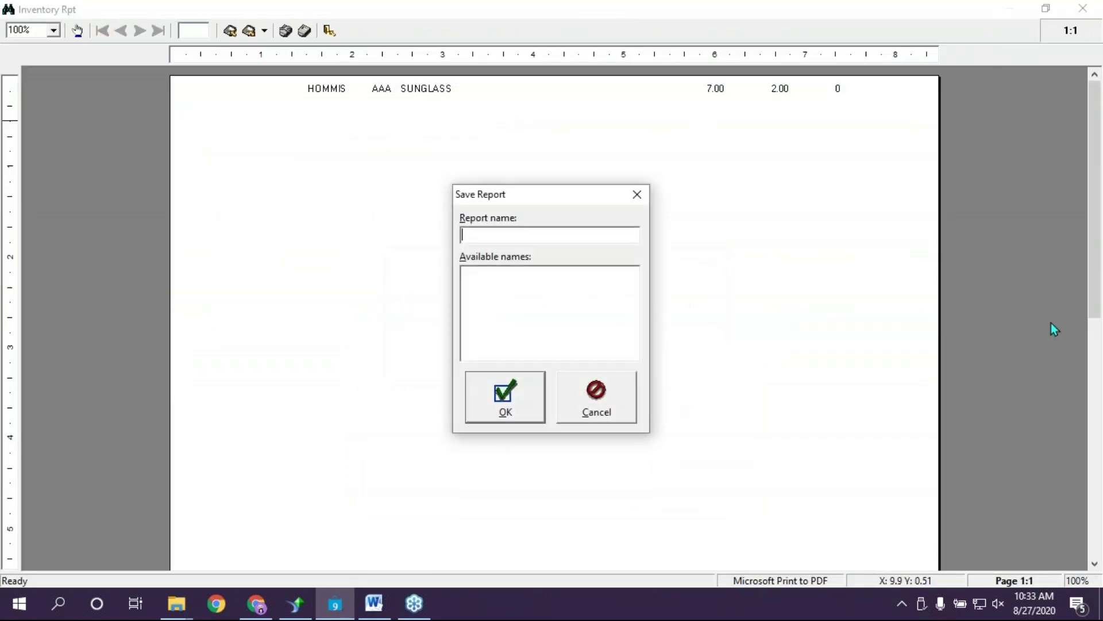
click(592, 398)
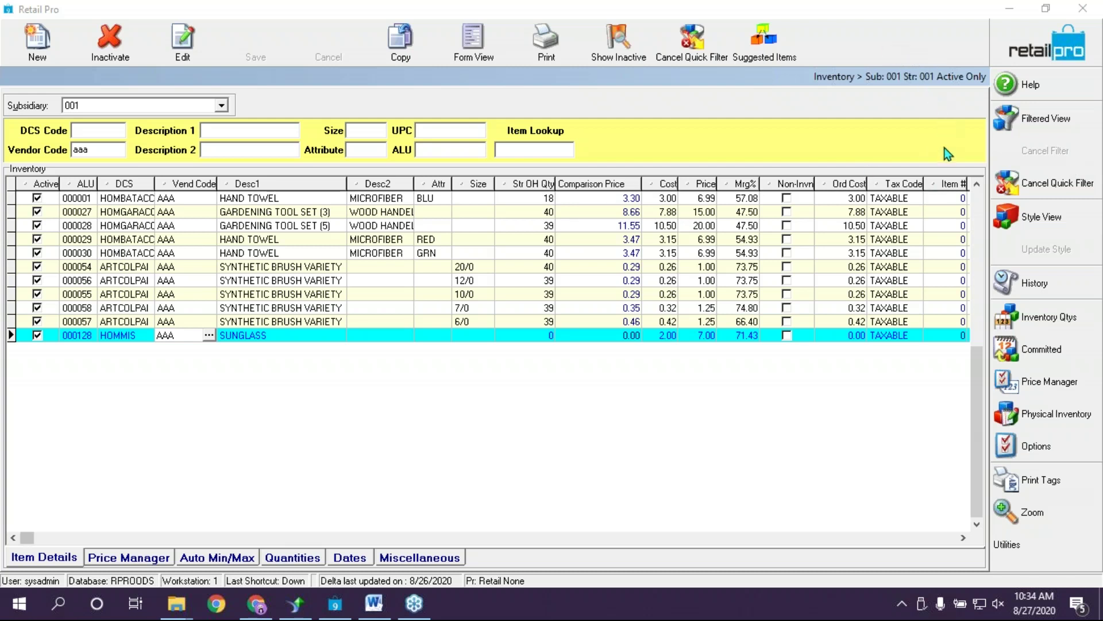
Preview a Countsheet for All Listed Records in the vendor AAA inventory list
click(577, 424)
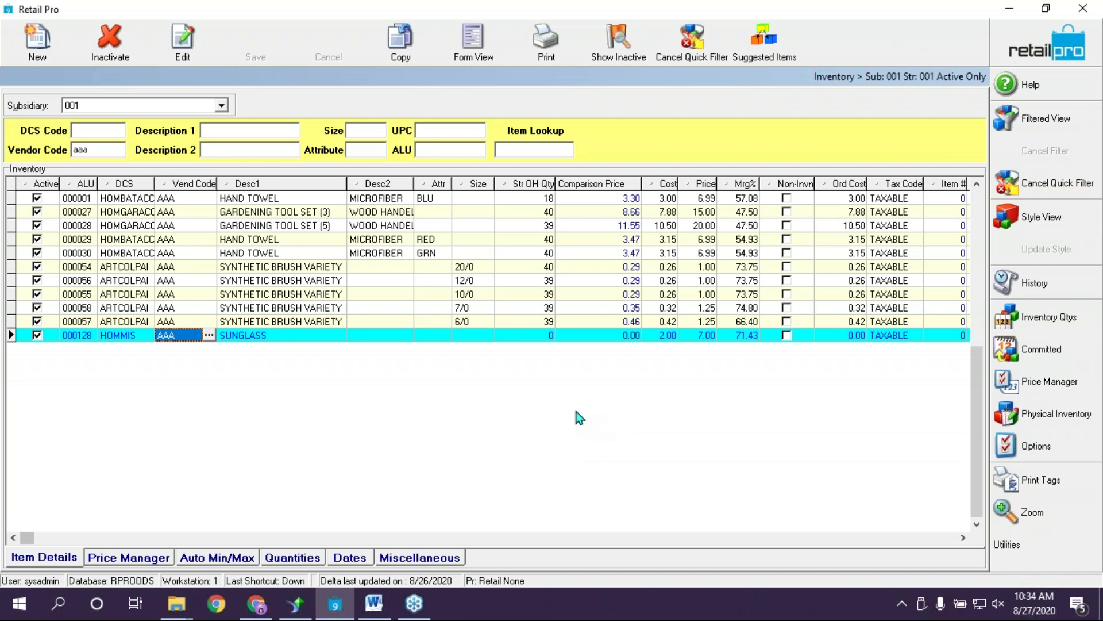
click(555, 46)
click(384, 185)
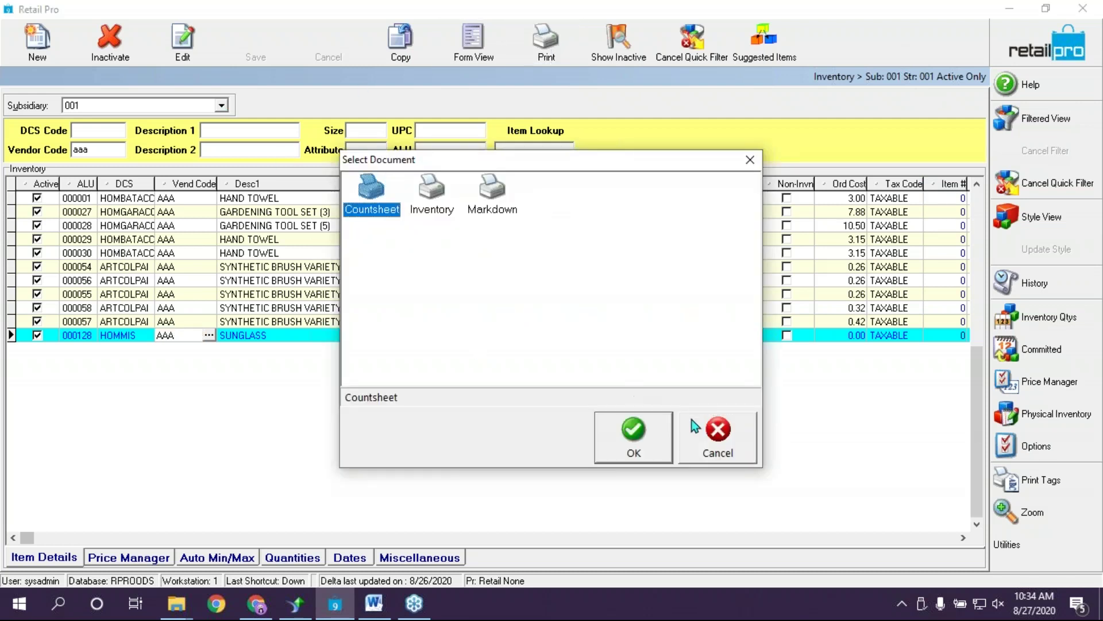
click(619, 439)
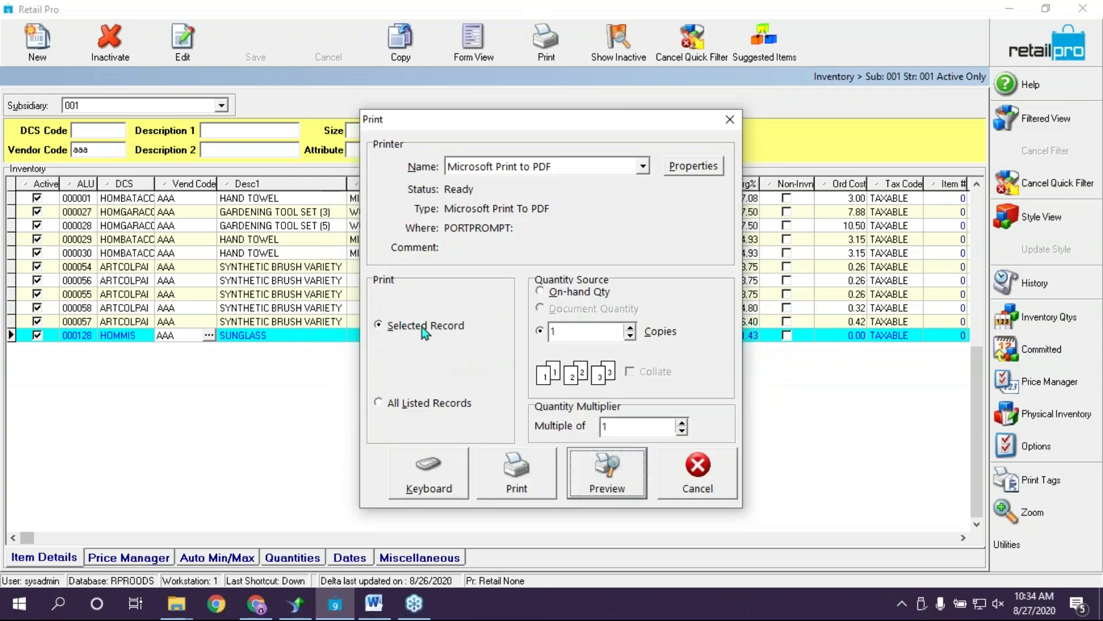
click(395, 402)
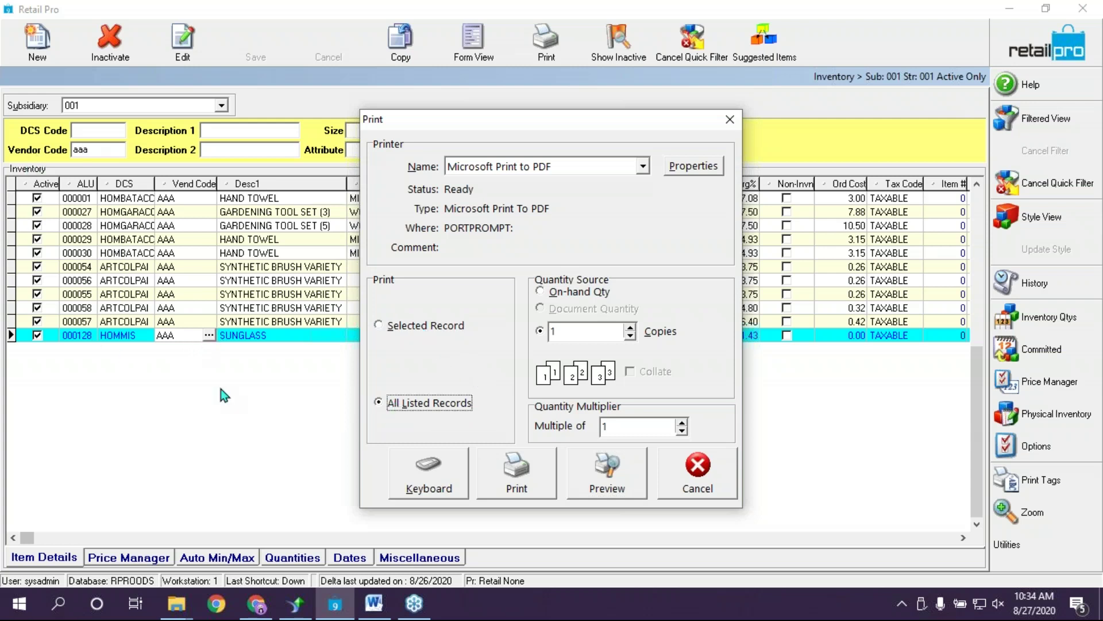
click(606, 484)
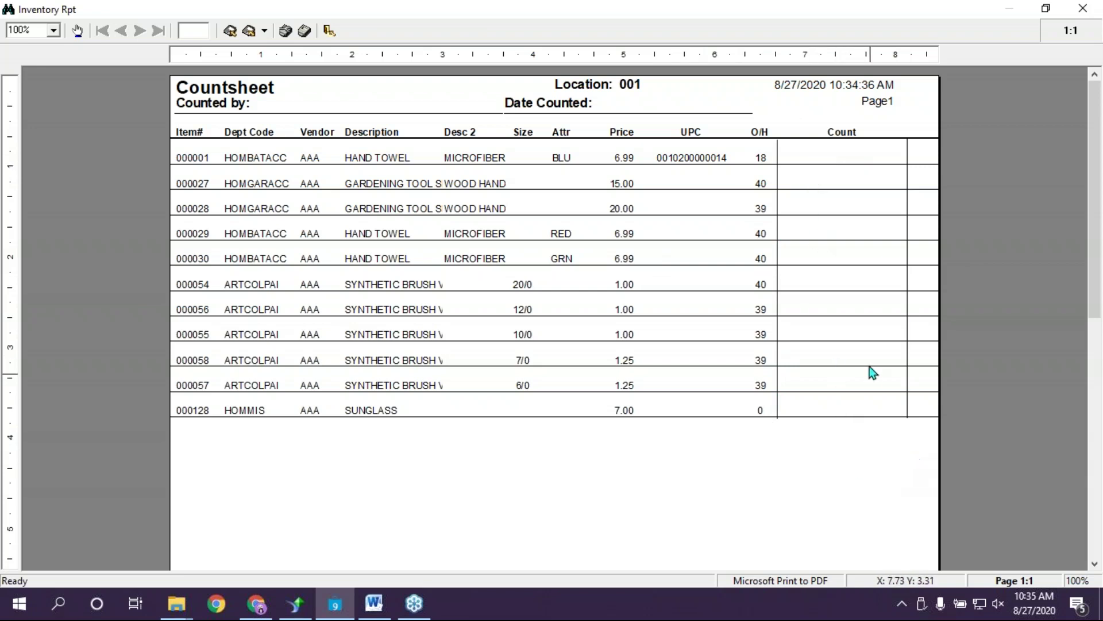
click(867, 262)
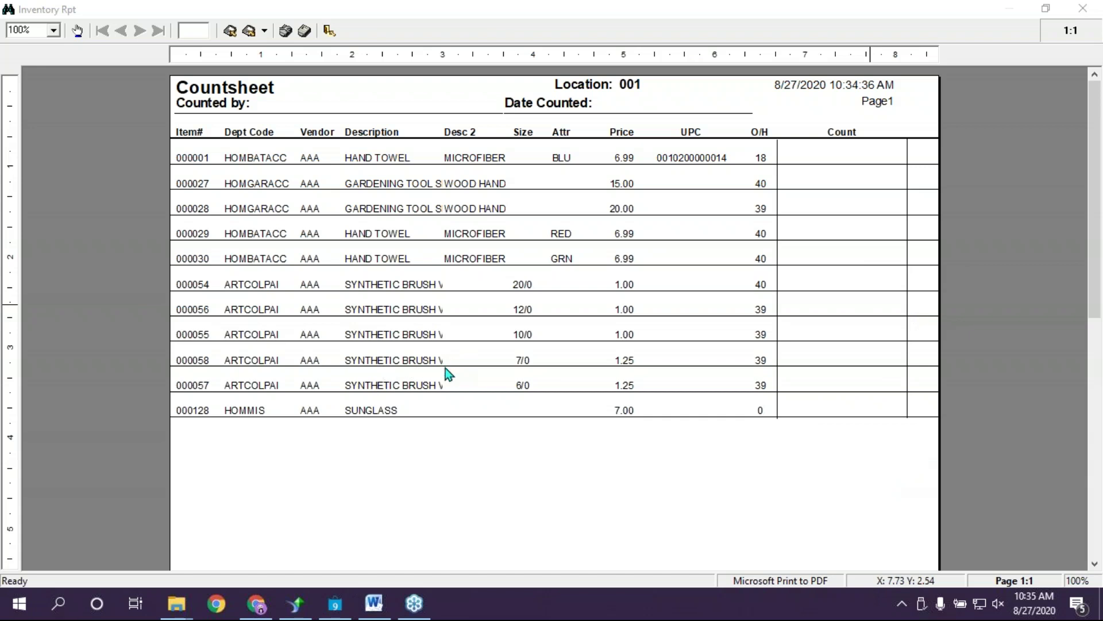
click(616, 115)
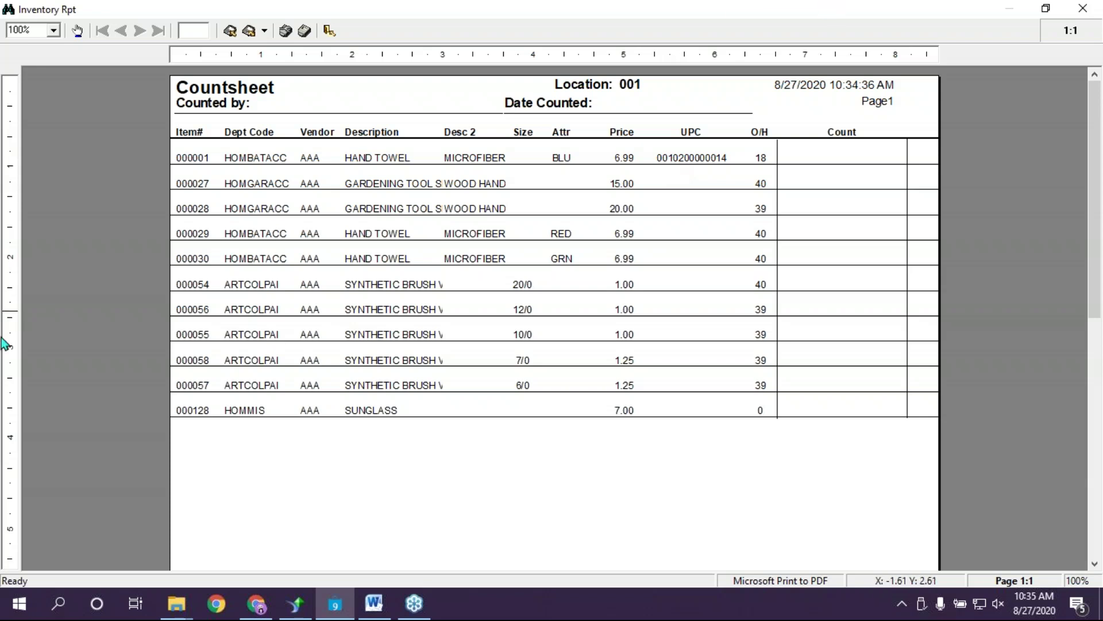
click(181, 614)
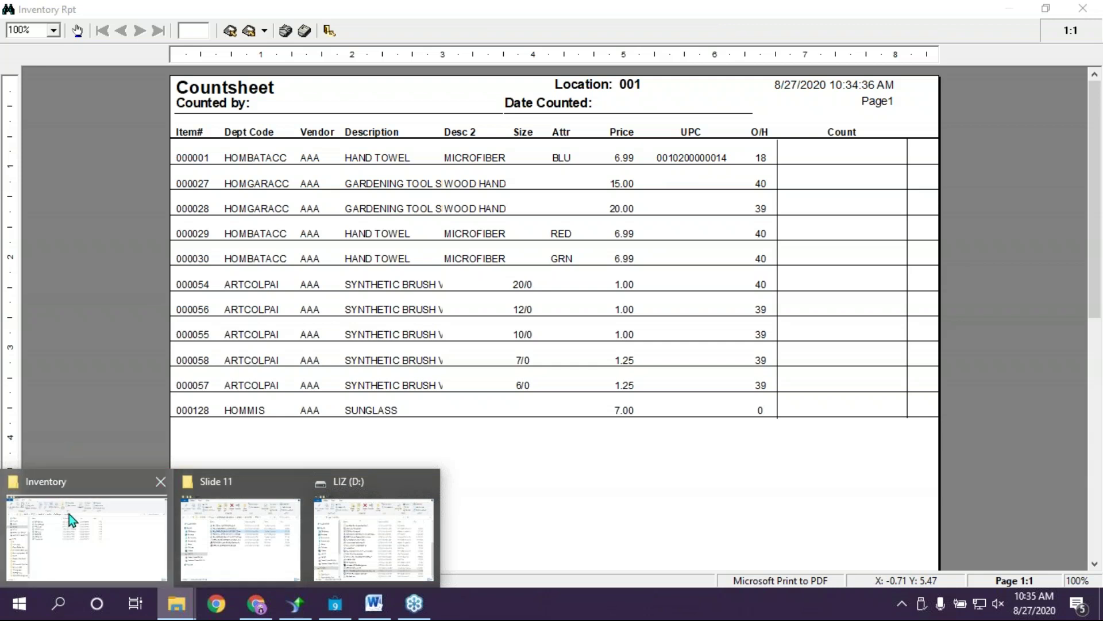
Browse from the Design folder into DocDesigns-BHD > Inventory report designs
click(74, 515)
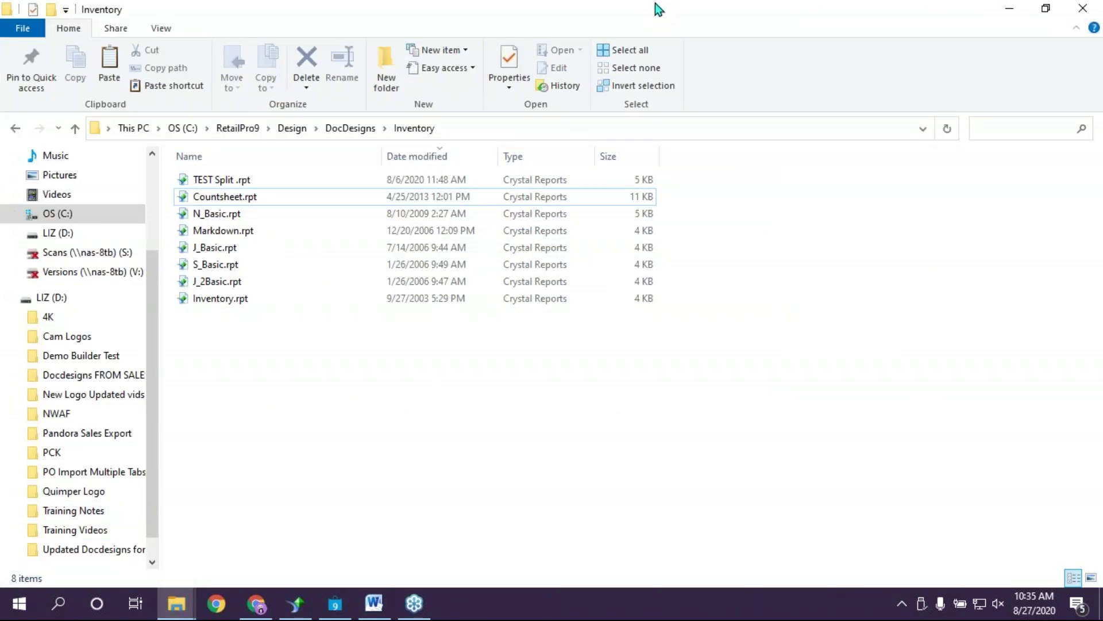
click(292, 128)
double_click(222, 216)
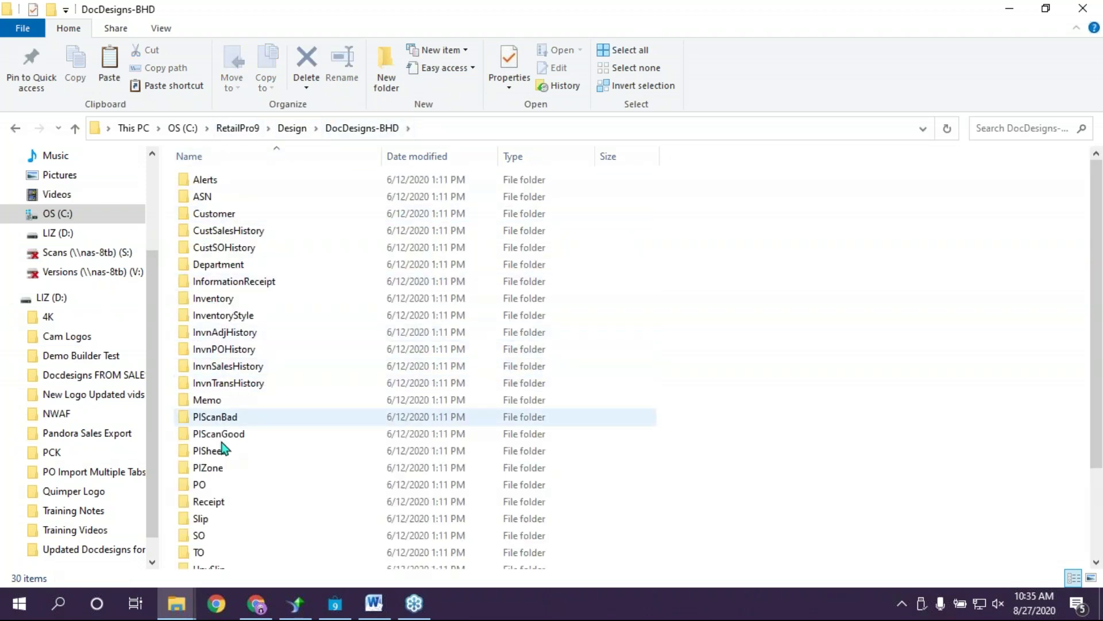
scroll(223, 454, down, 2)
scroll(226, 505, down, 1)
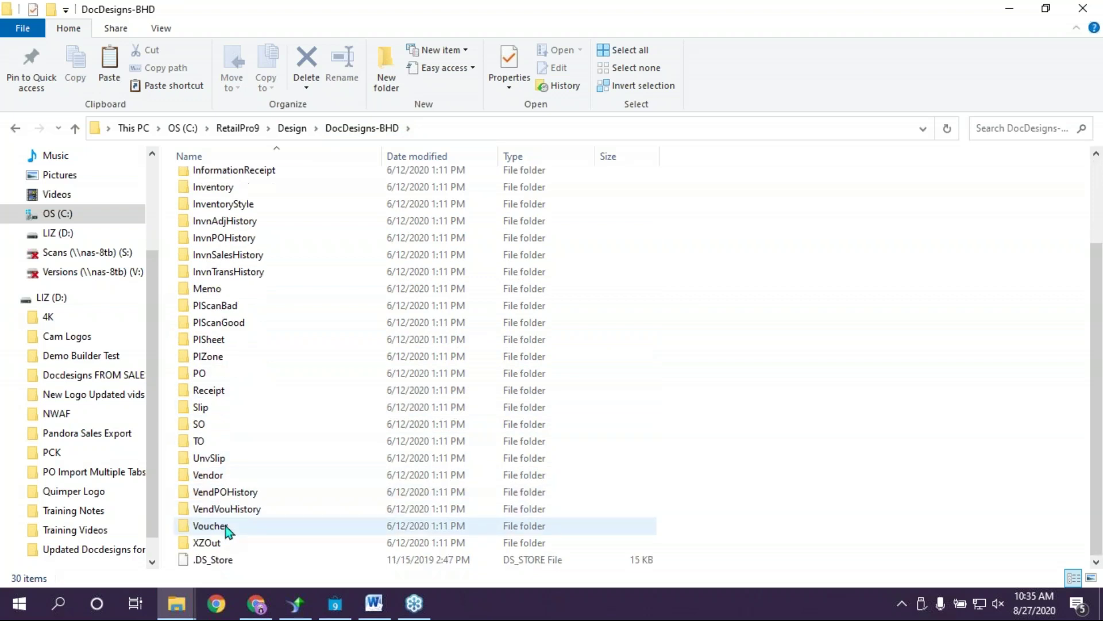
scroll(226, 526, up, 3)
double_click(237, 300)
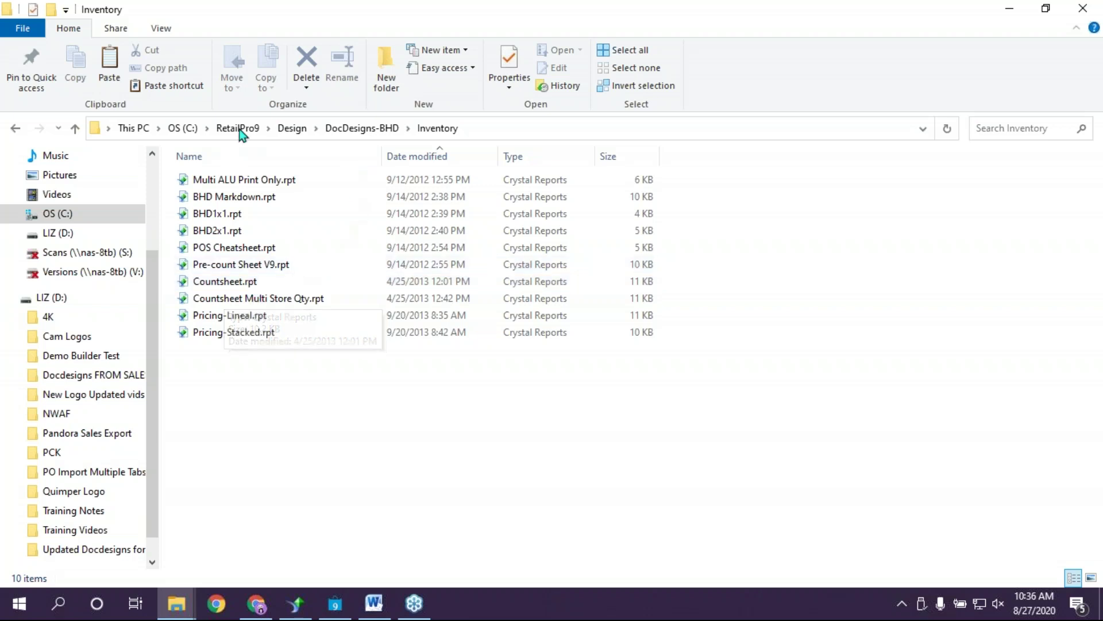
Browse DocDesigns > Inventory report designs, then minimize File Explorer
click(301, 133)
double_click(223, 197)
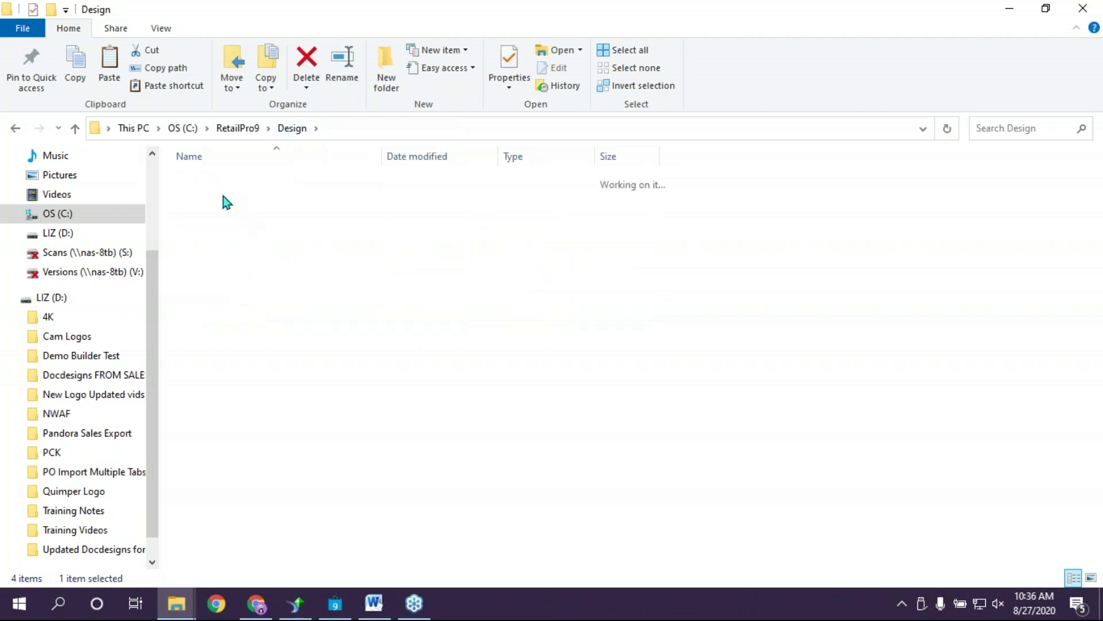
scroll(230, 409, down, 2)
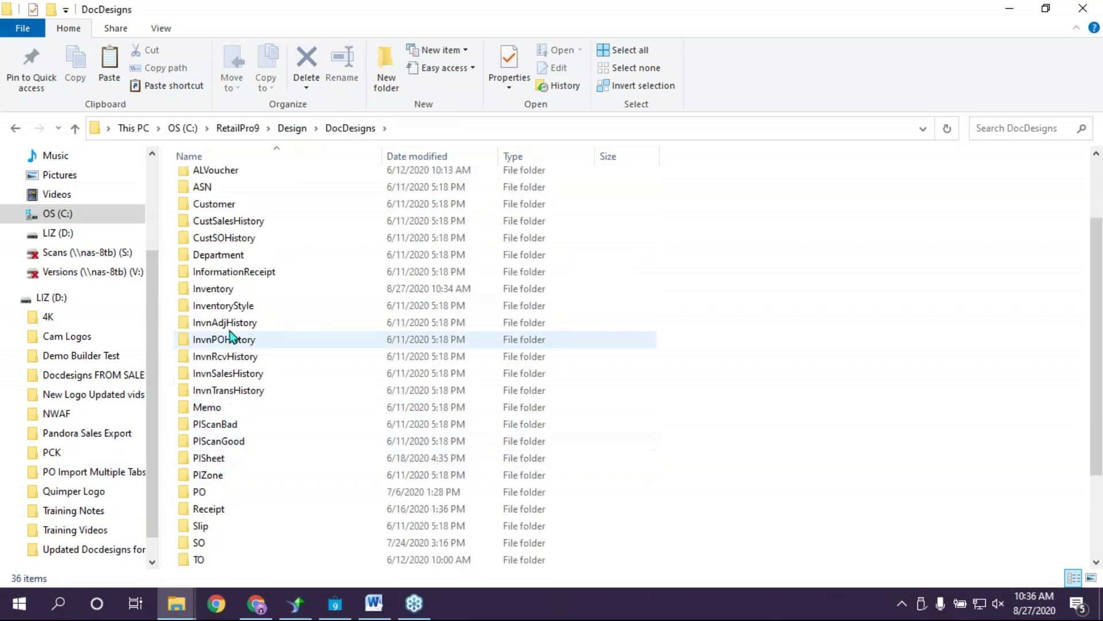
double_click(233, 290)
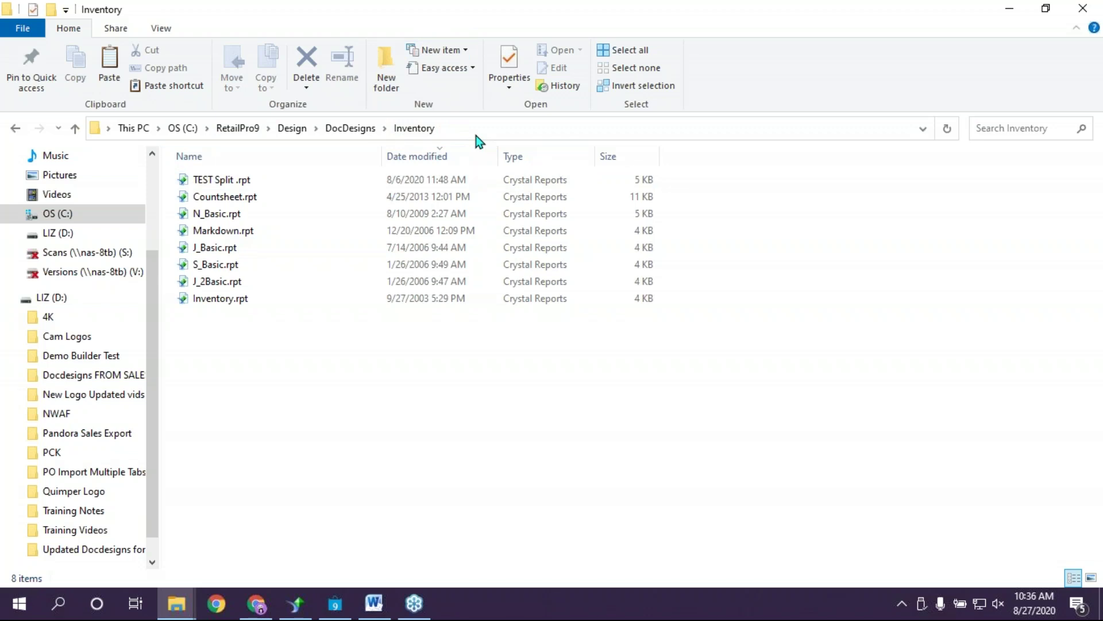
click(1009, 8)
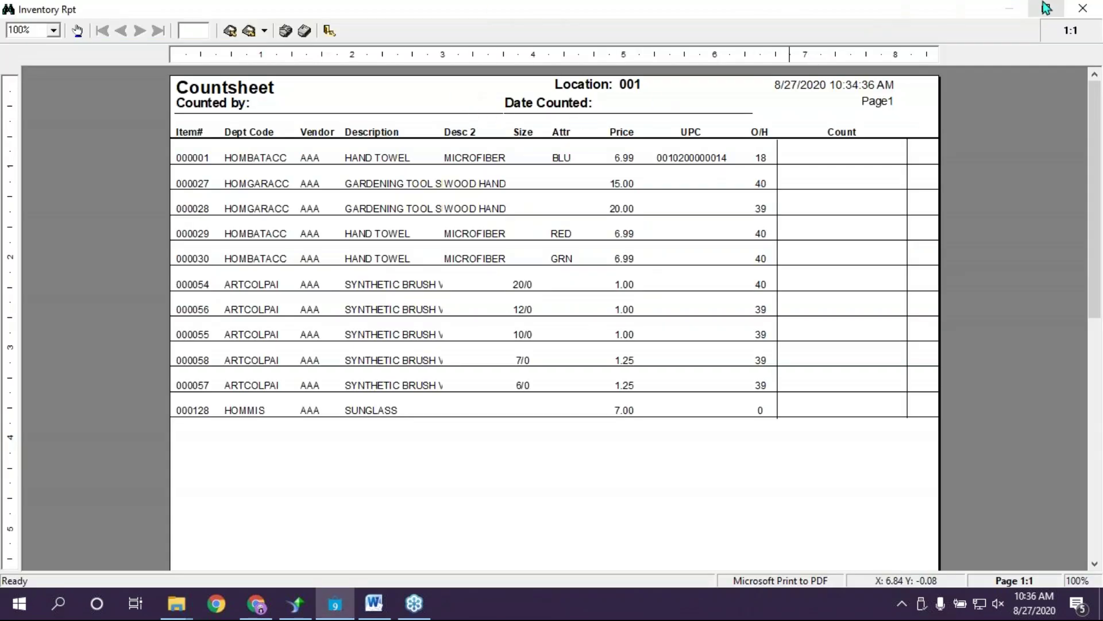
Close the Countsheet report window, answering No to saving the report
click(1081, 12)
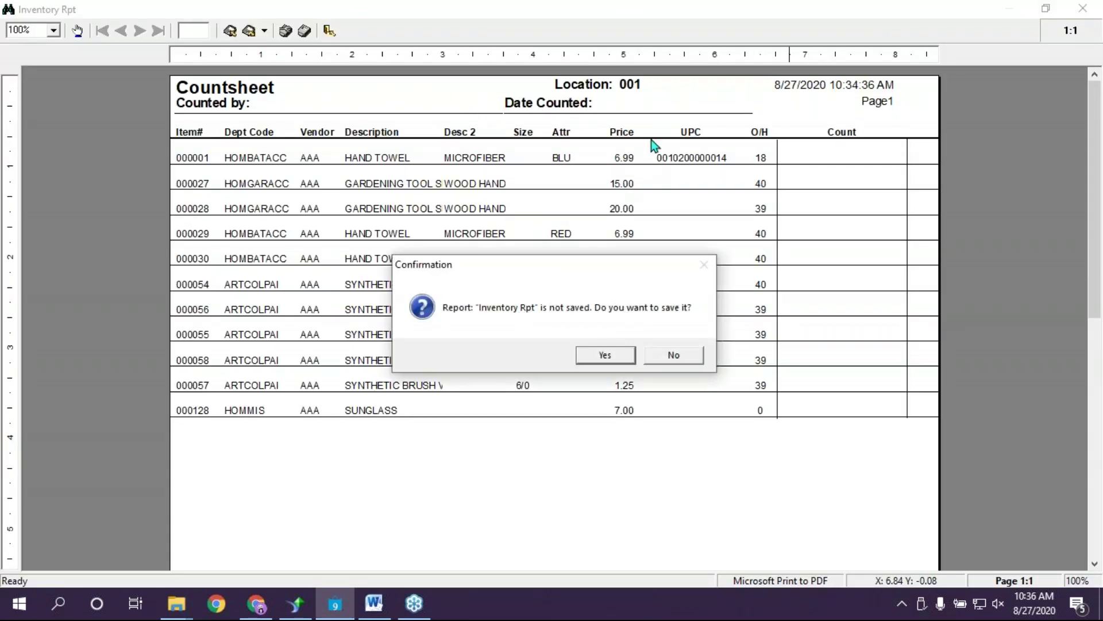
click(855, 194)
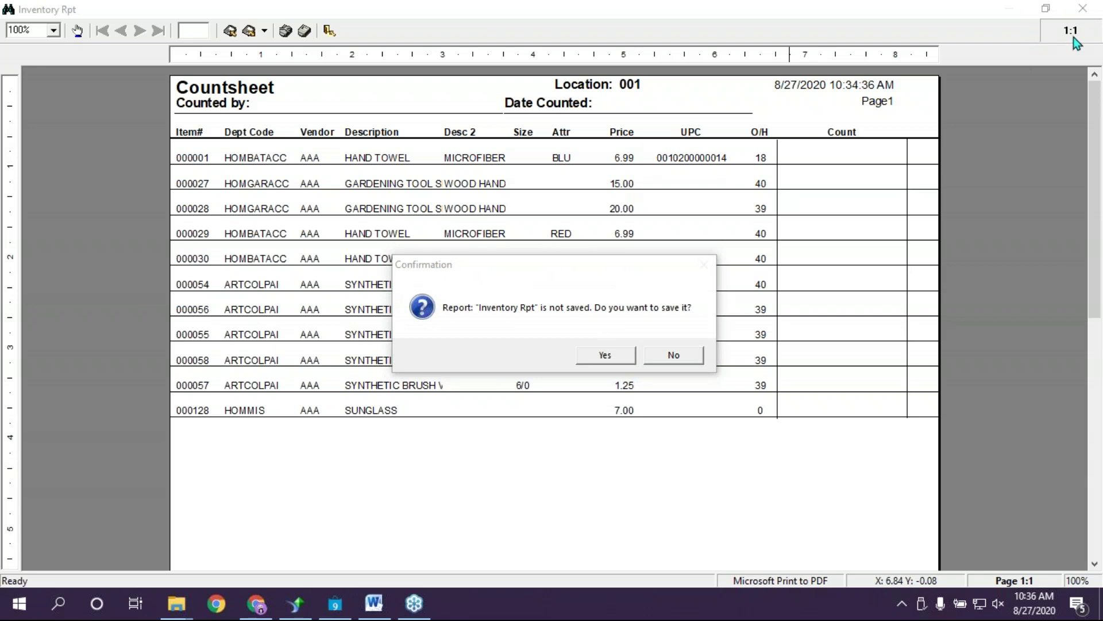
click(522, 89)
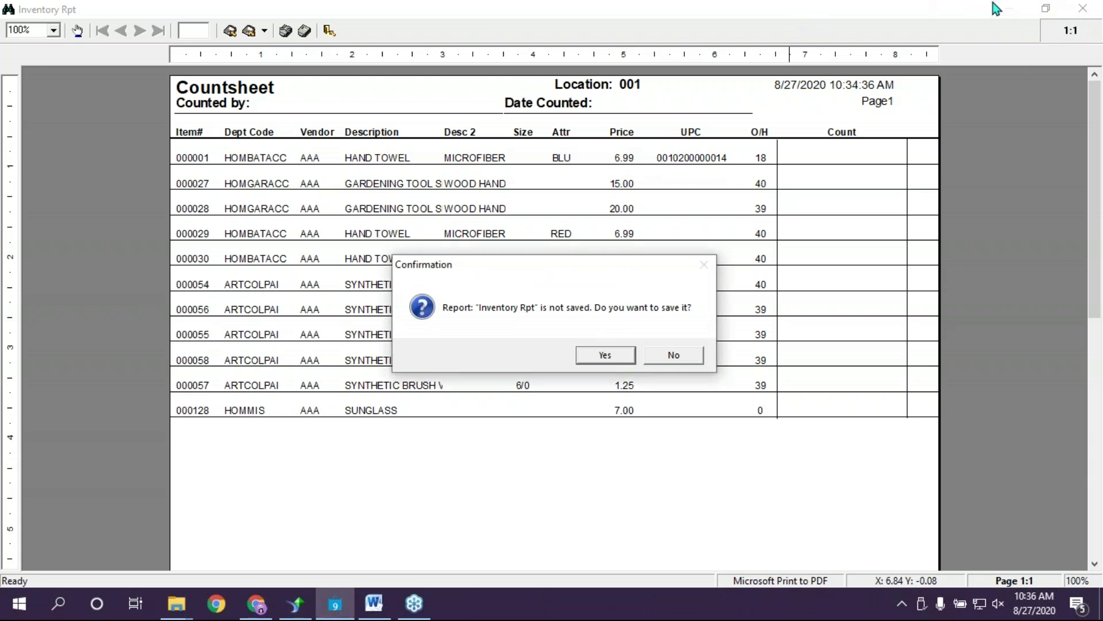
click(1083, 8)
click(604, 77)
click(860, 195)
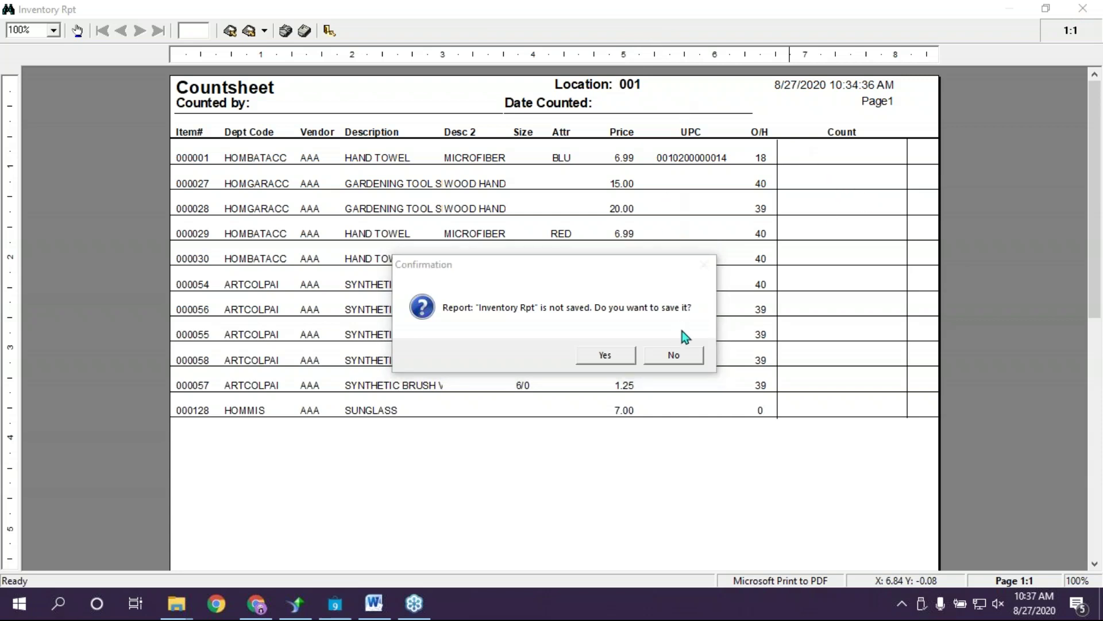
click(683, 353)
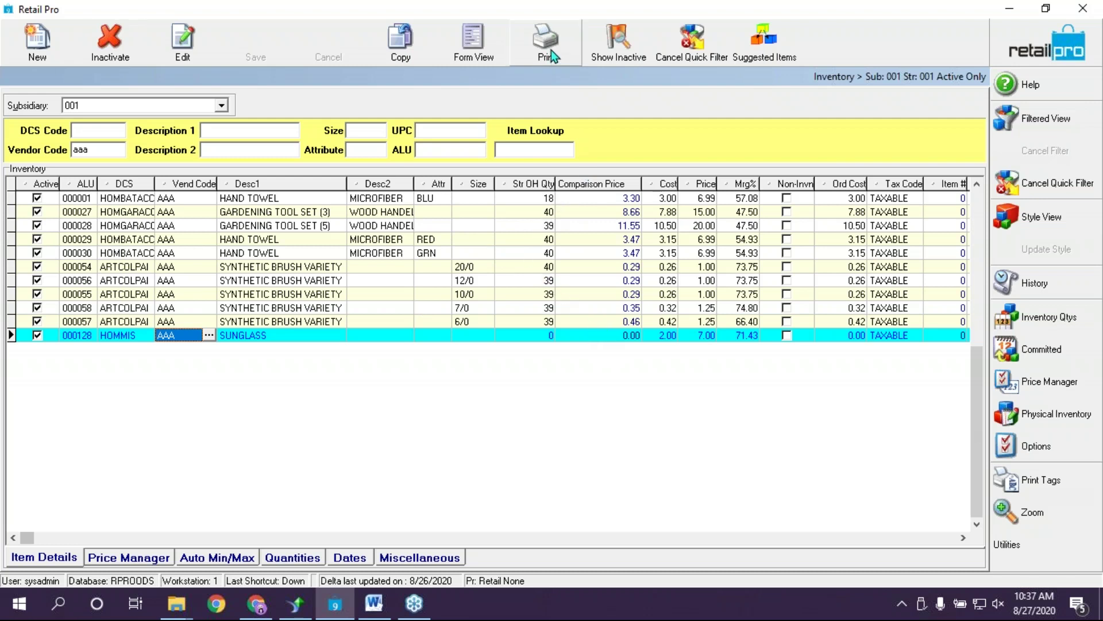
Select the GARDENING TOOL SET (5) row and pick Countsheet from the printable documents
click(259, 268)
click(249, 337)
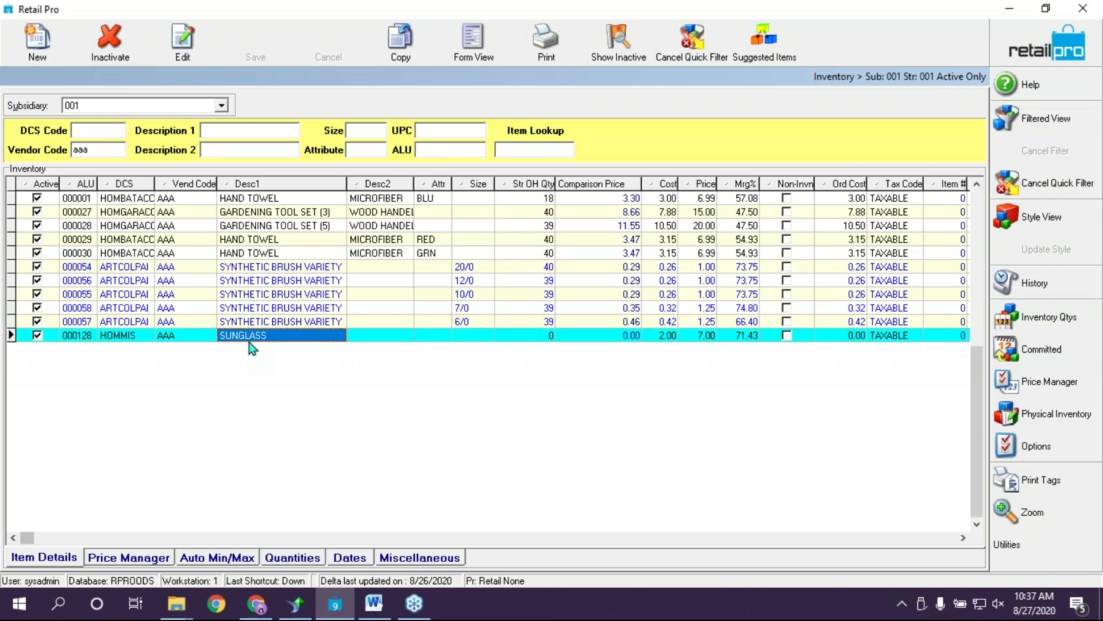
click(267, 224)
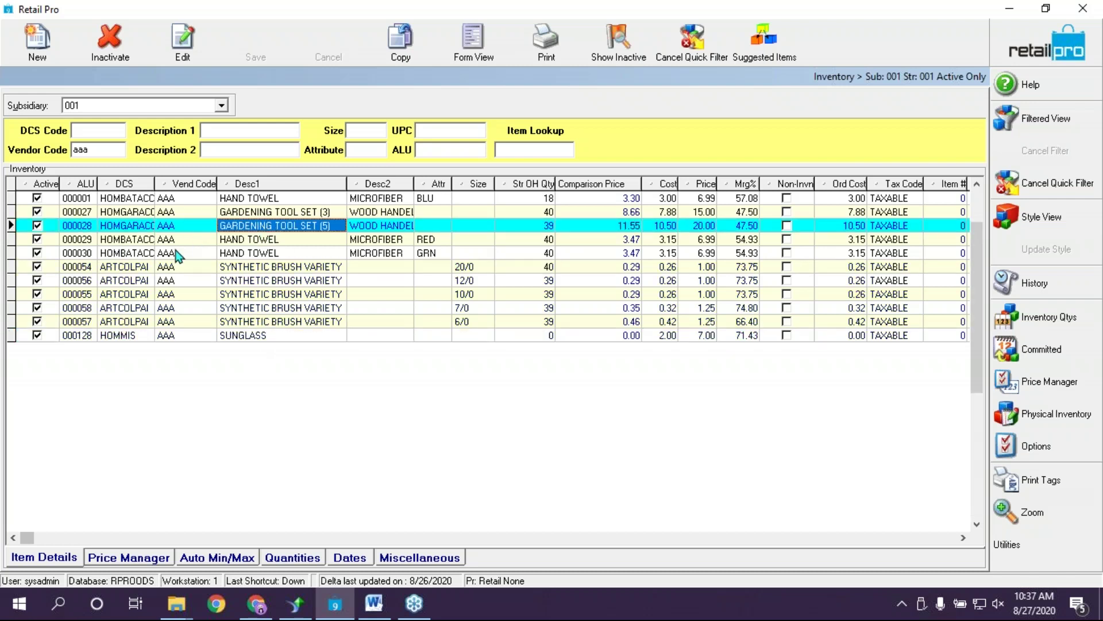
click(547, 54)
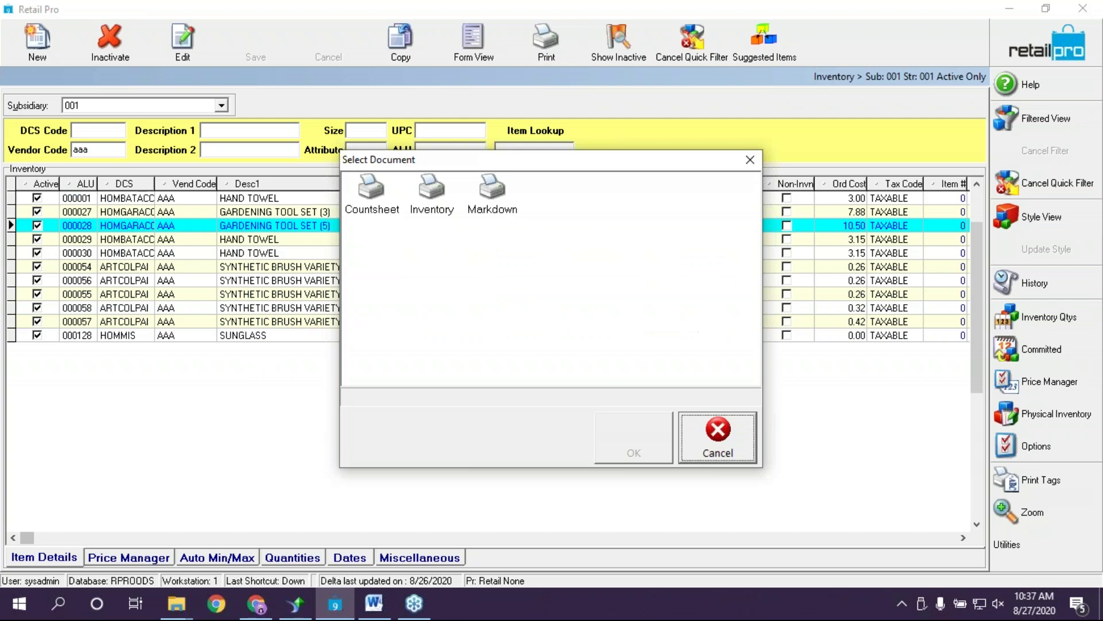
click(358, 198)
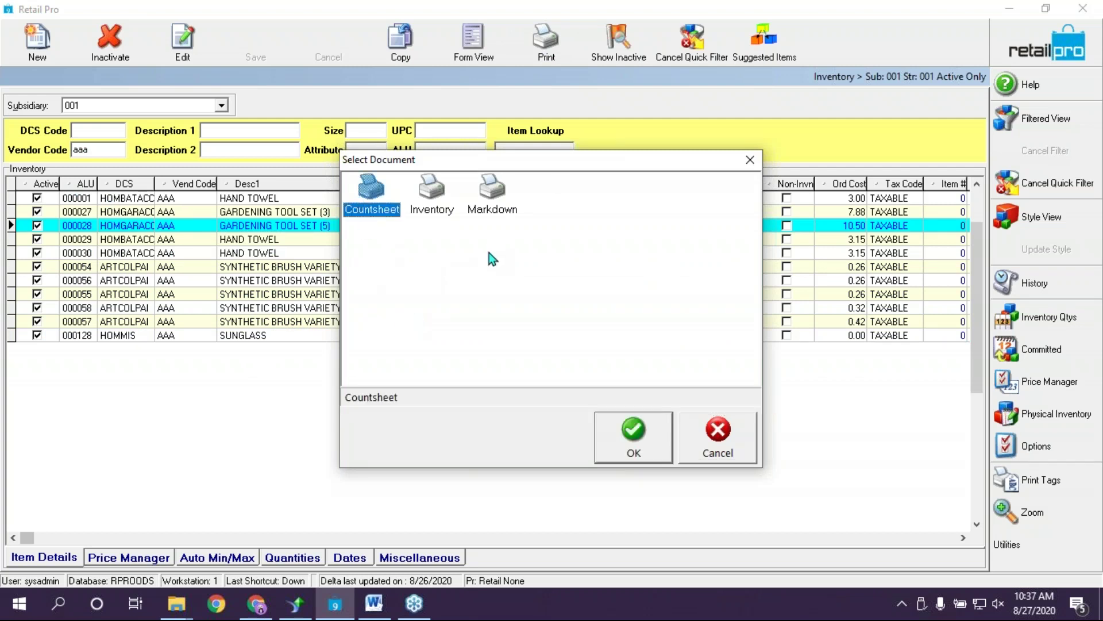
click(176, 604)
click(122, 541)
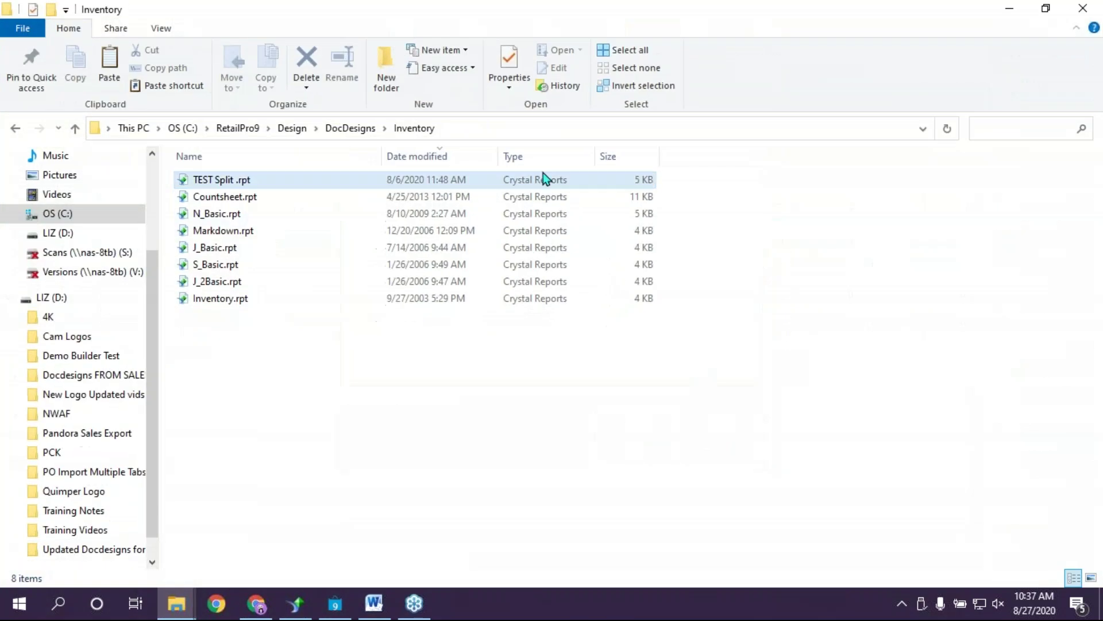
click(219, 197)
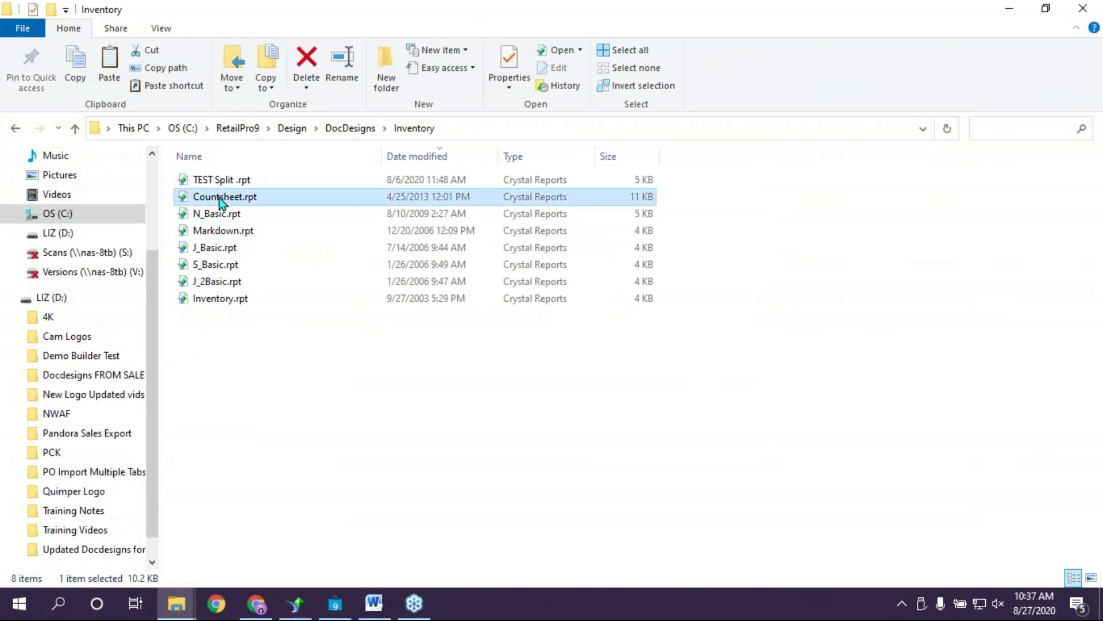
click(276, 338)
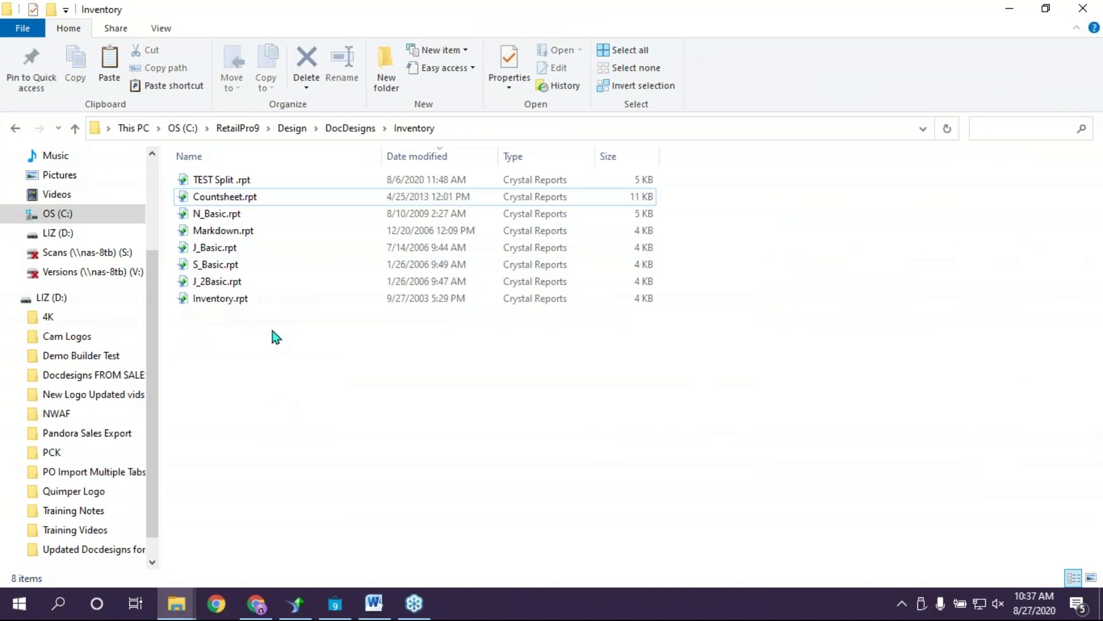
click(1010, 8)
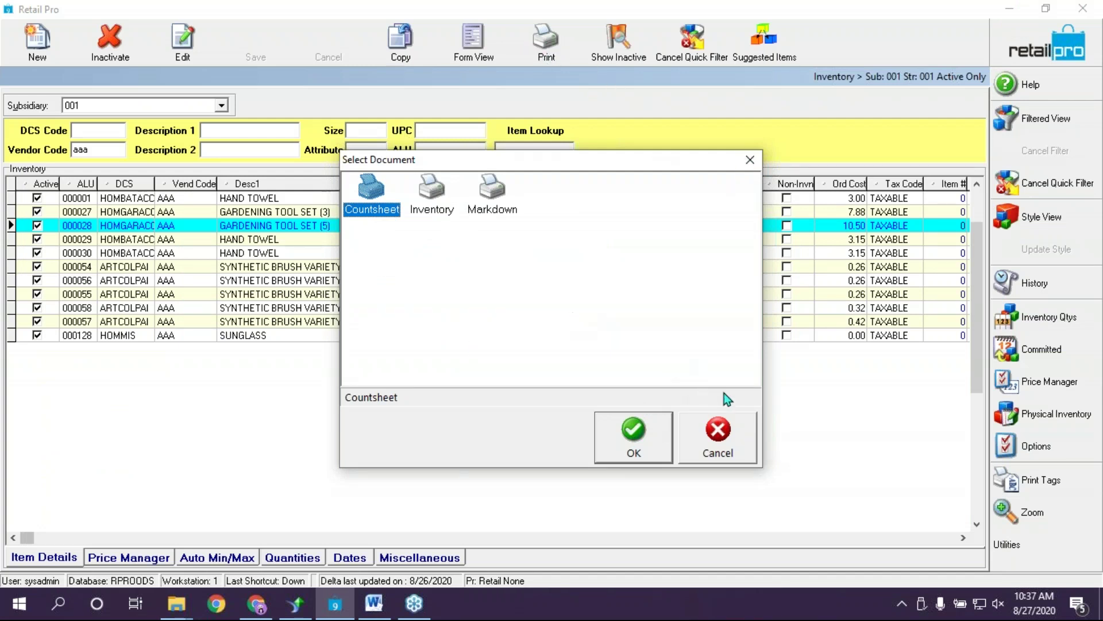
Cancel the Countsheet printout, exit Inventory, and open Purchasing > Purchase Orders
click(726, 432)
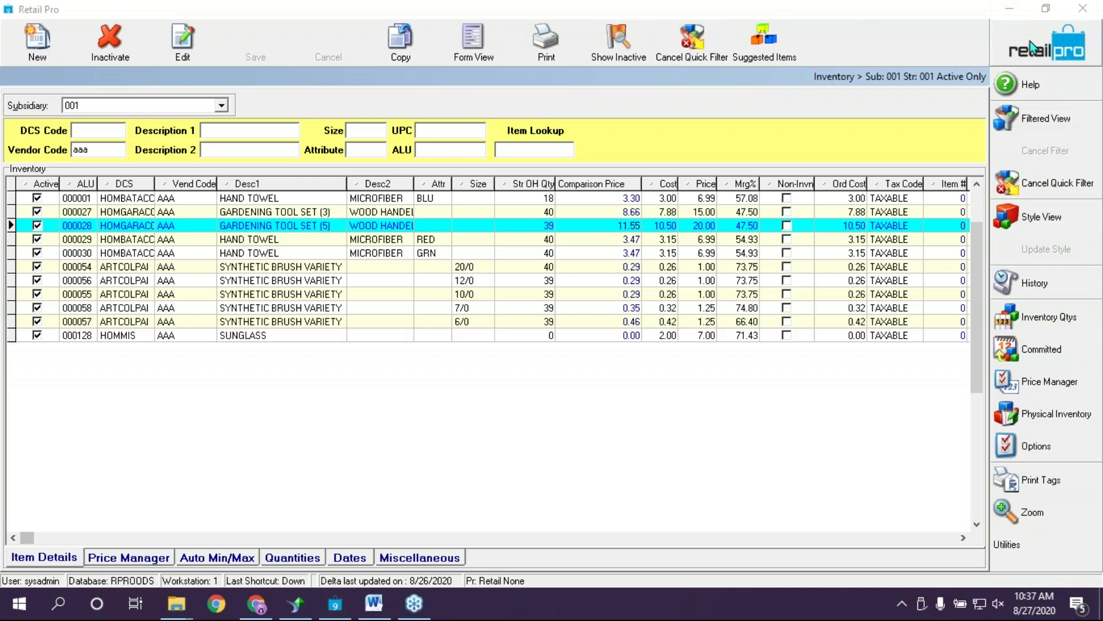
key(Return)
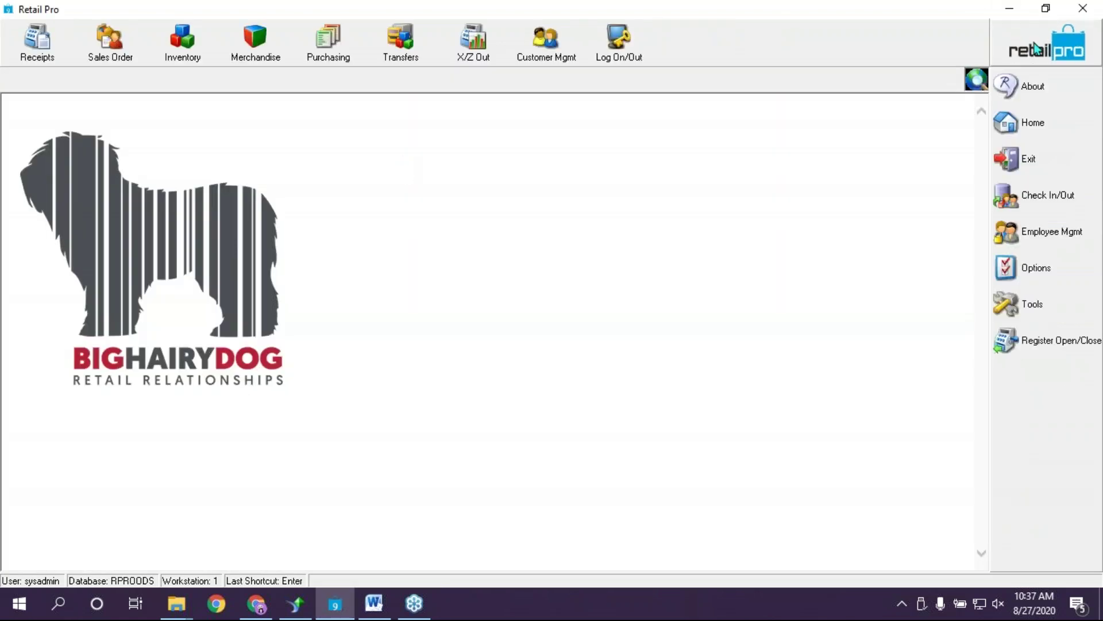
click(333, 54)
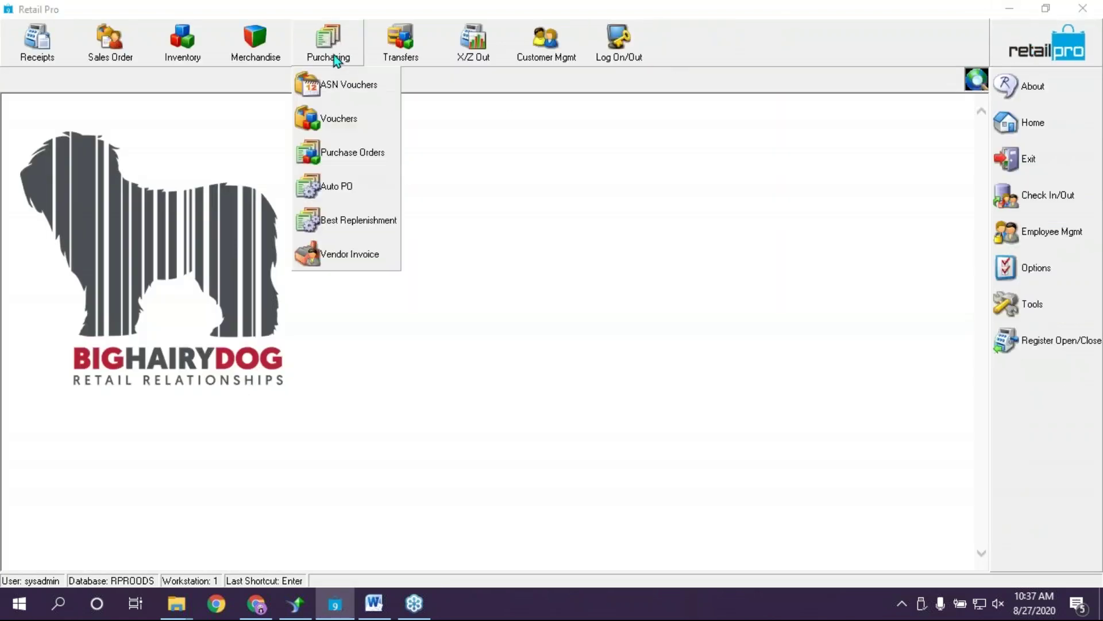
click(347, 156)
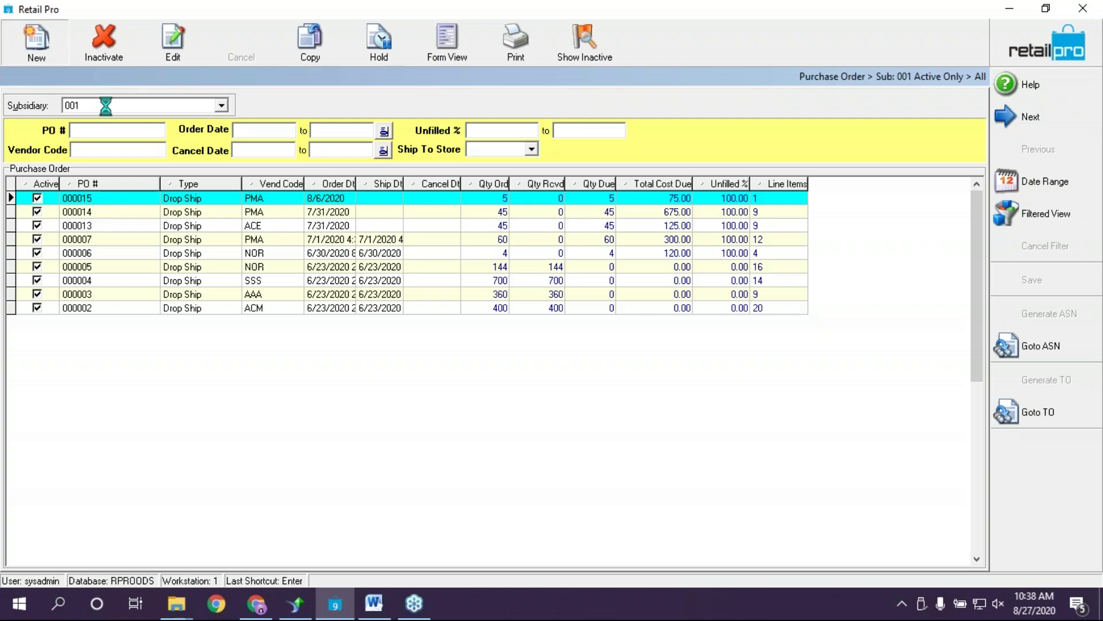
click(36, 41)
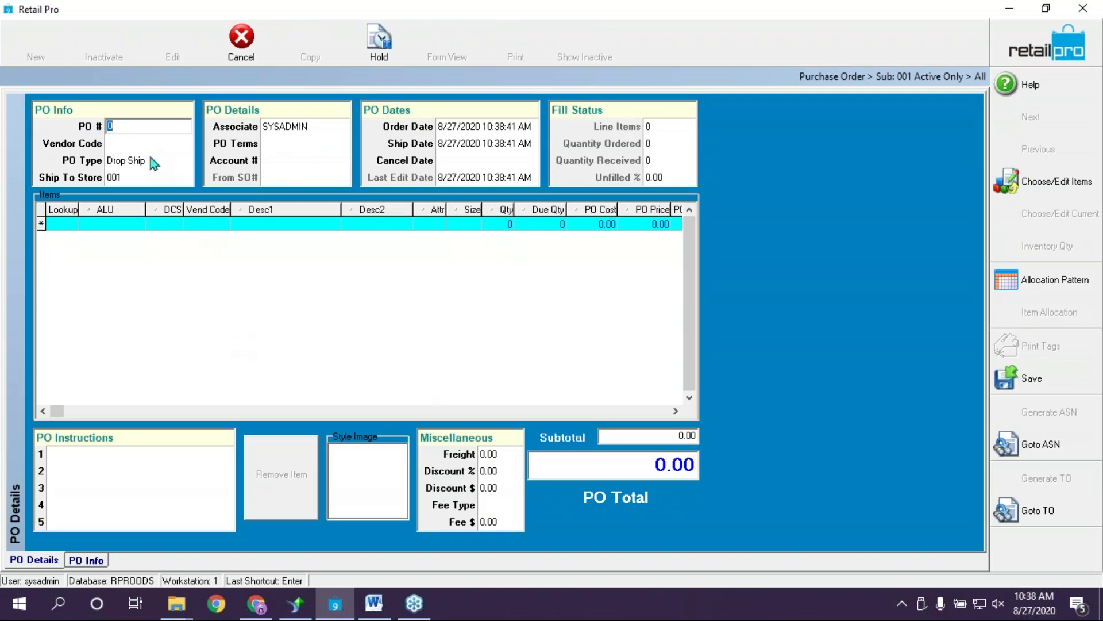
key(Tab)
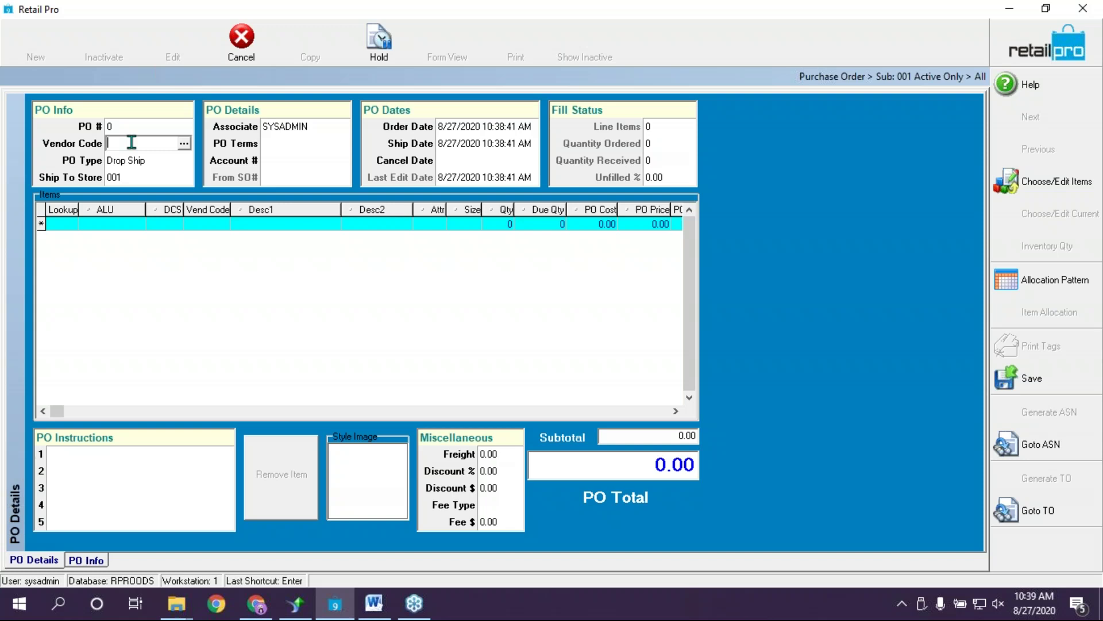
Choose Acme (ACM) from the Vendors lookup as the purchase order's vendor
click(183, 144)
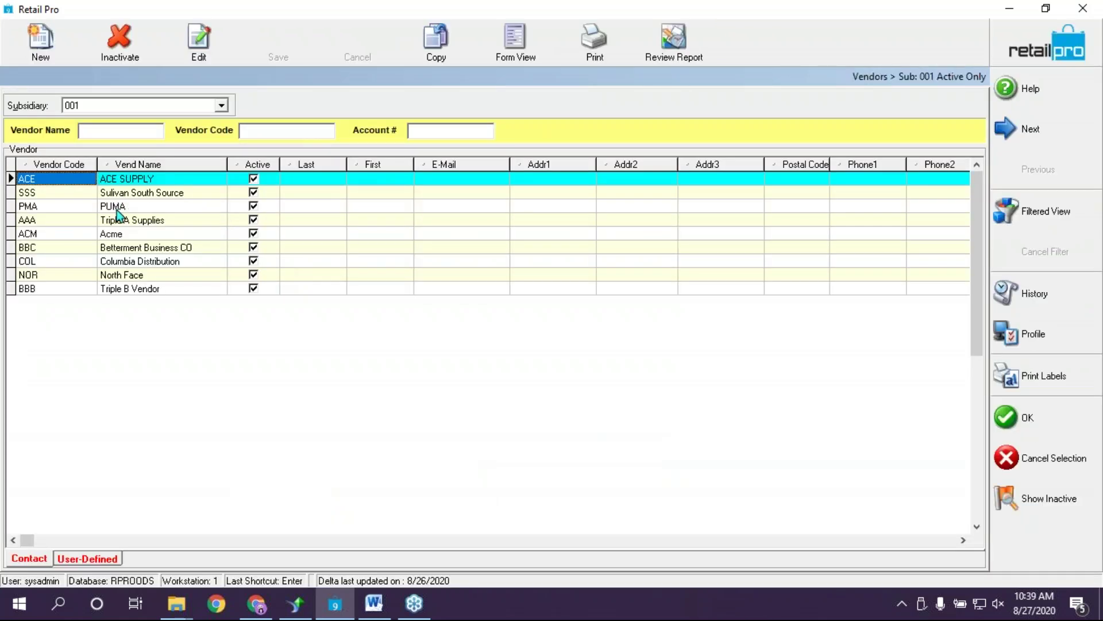
click(118, 207)
click(129, 233)
click(123, 210)
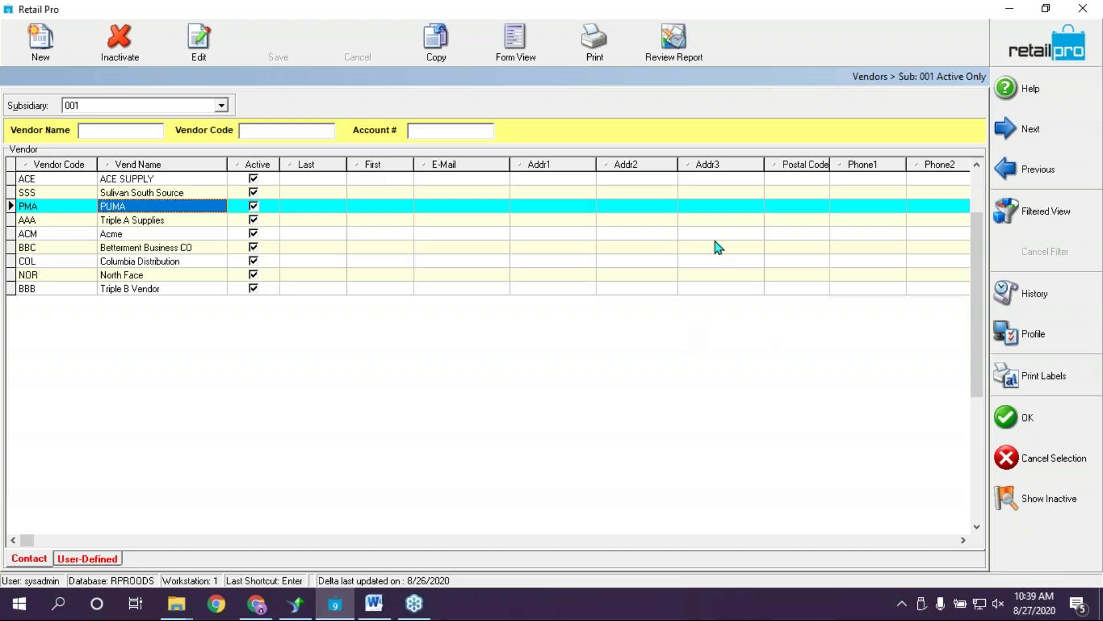
click(141, 249)
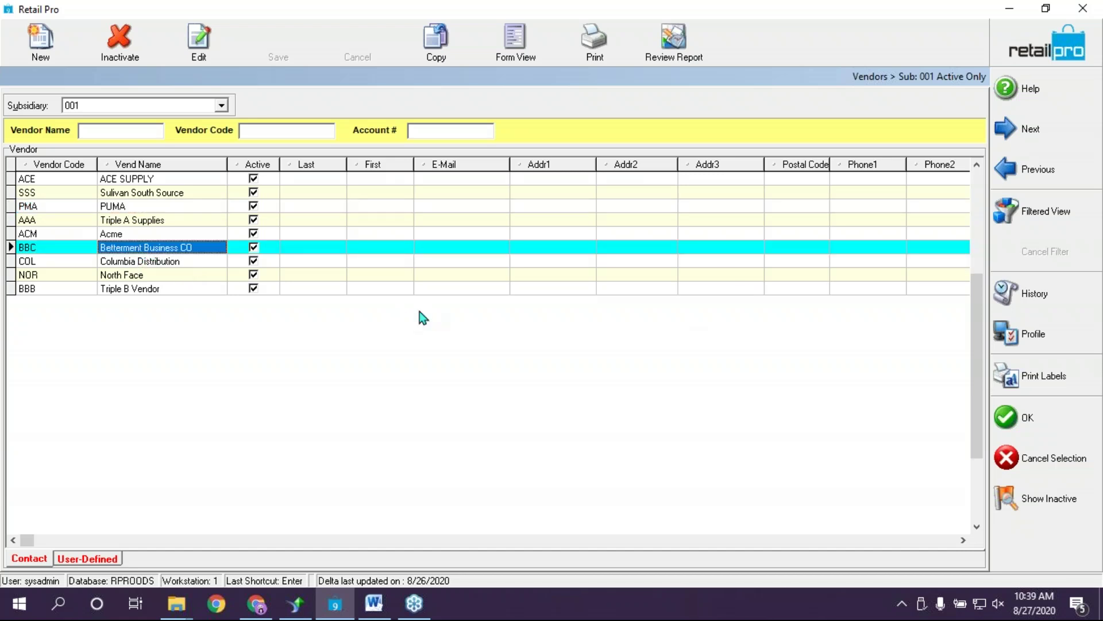
click(128, 234)
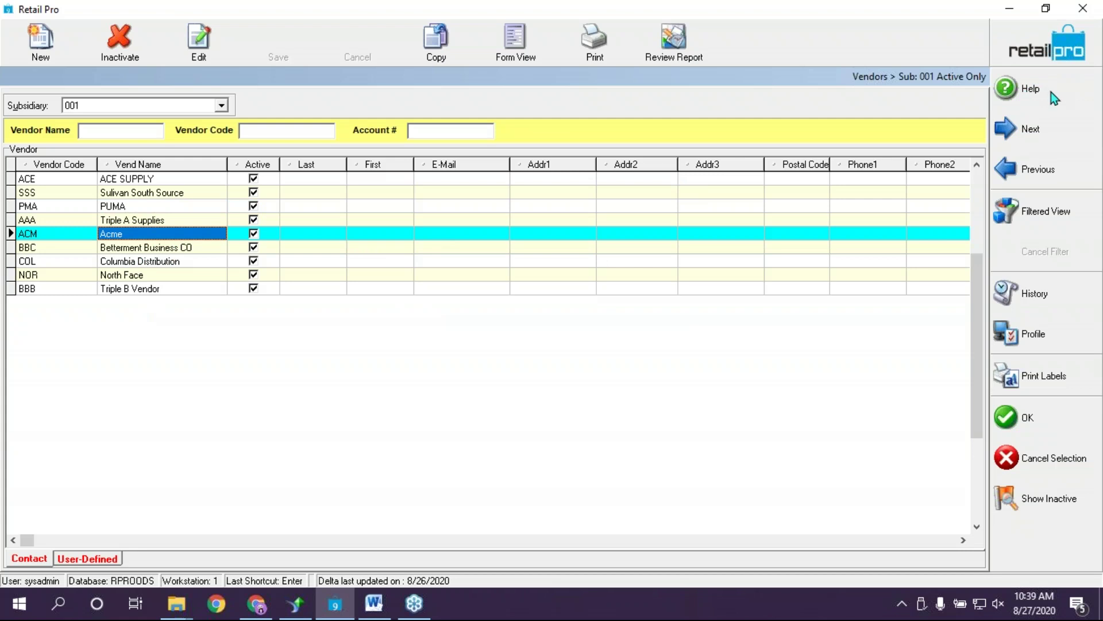
click(1045, 87)
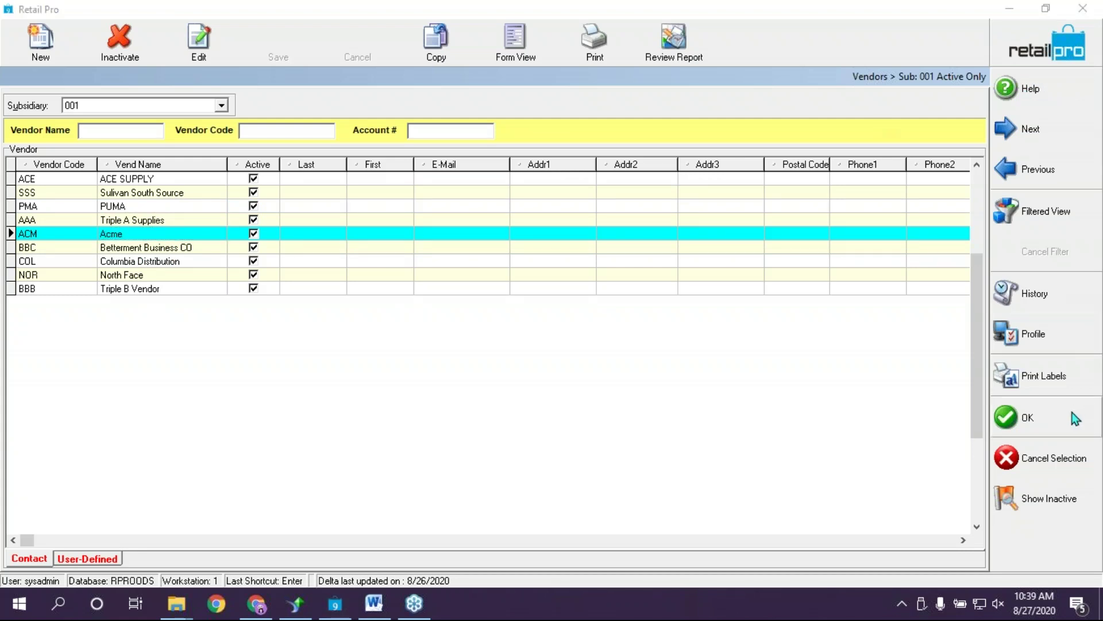
click(1034, 417)
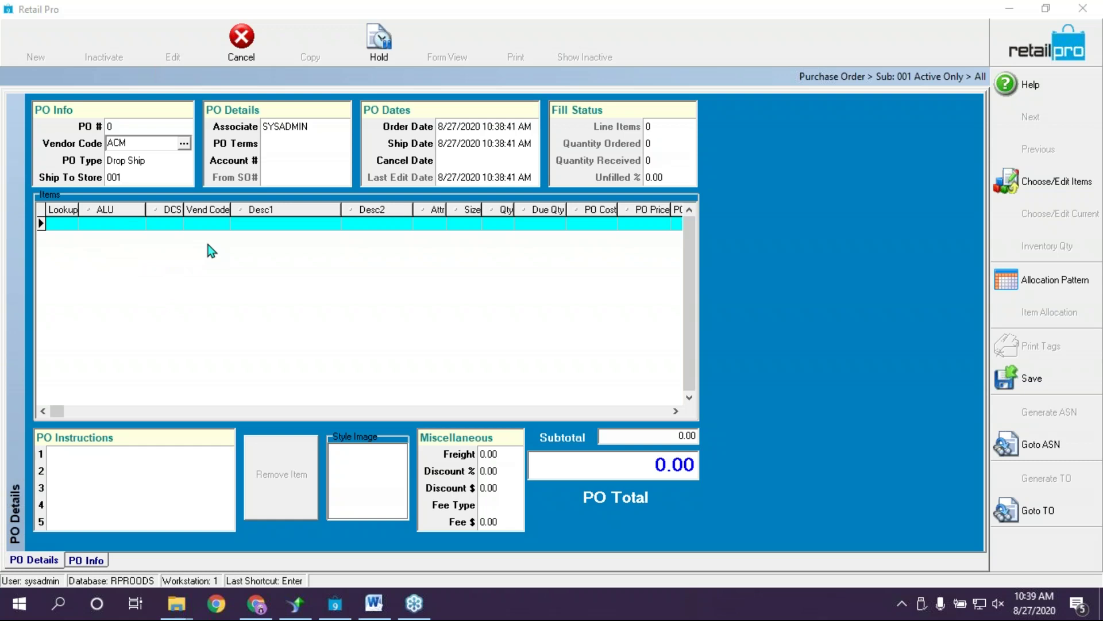
click(73, 224)
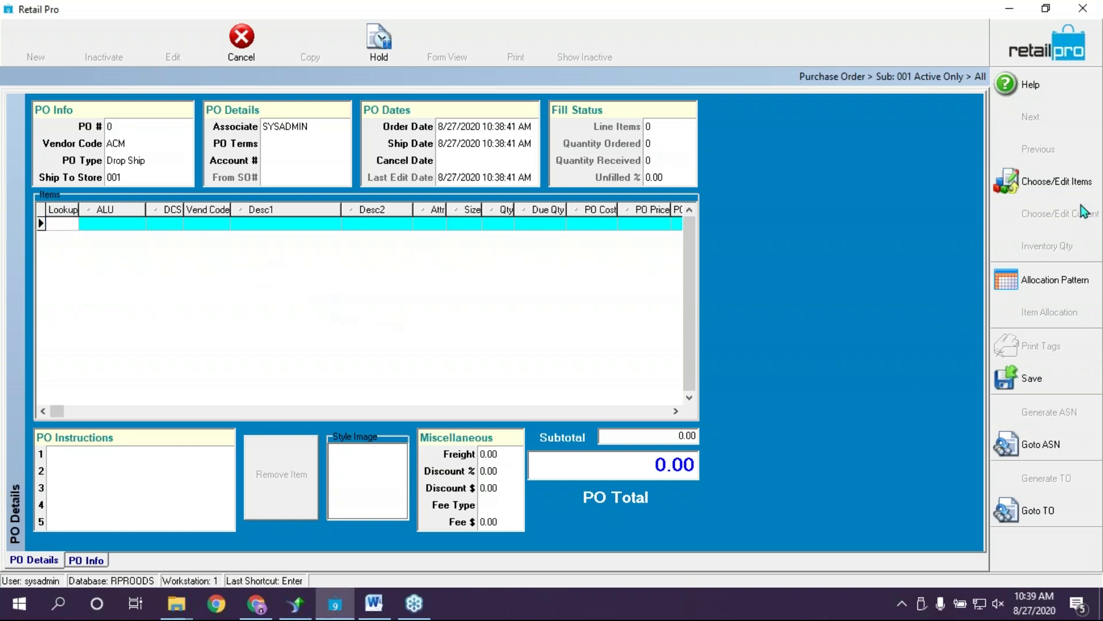
click(1063, 182)
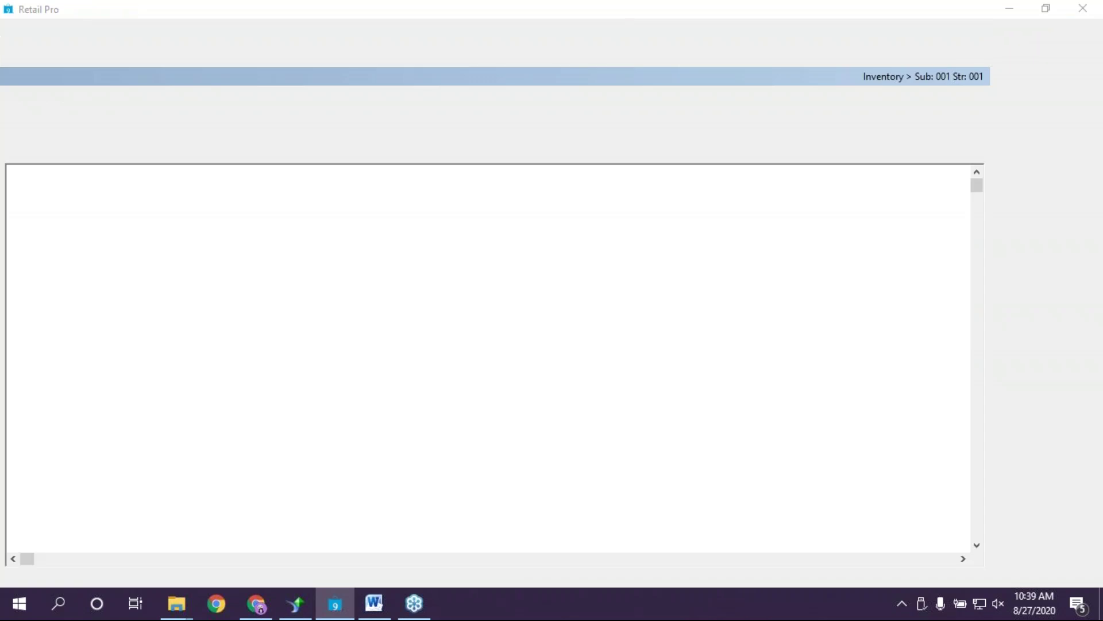
click(131, 222)
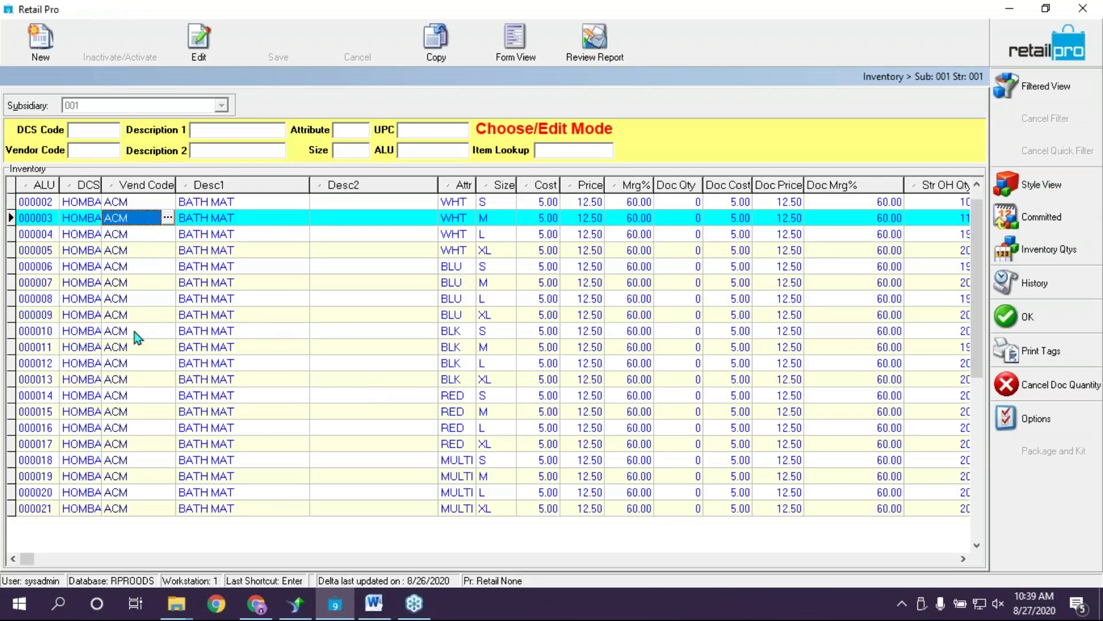
click(138, 340)
click(150, 512)
click(165, 254)
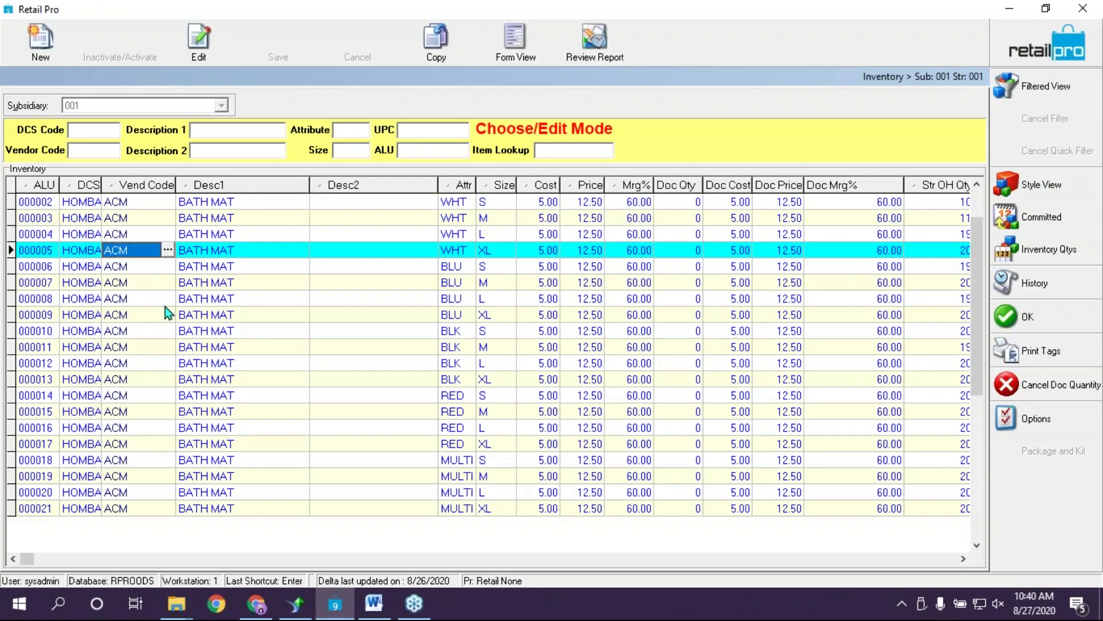
click(682, 208)
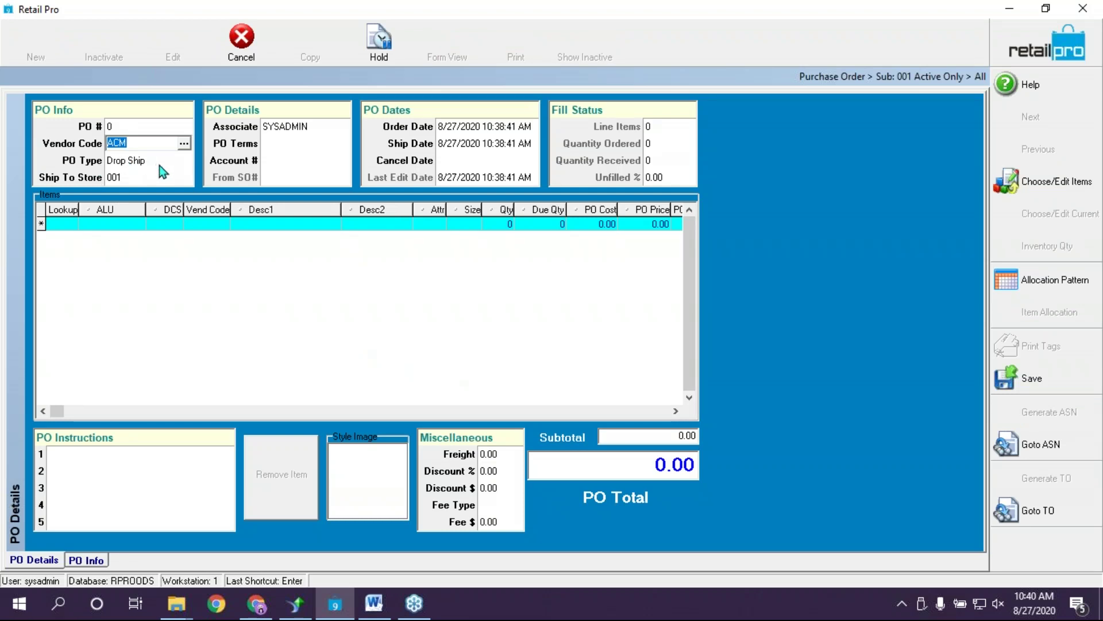
click(159, 165)
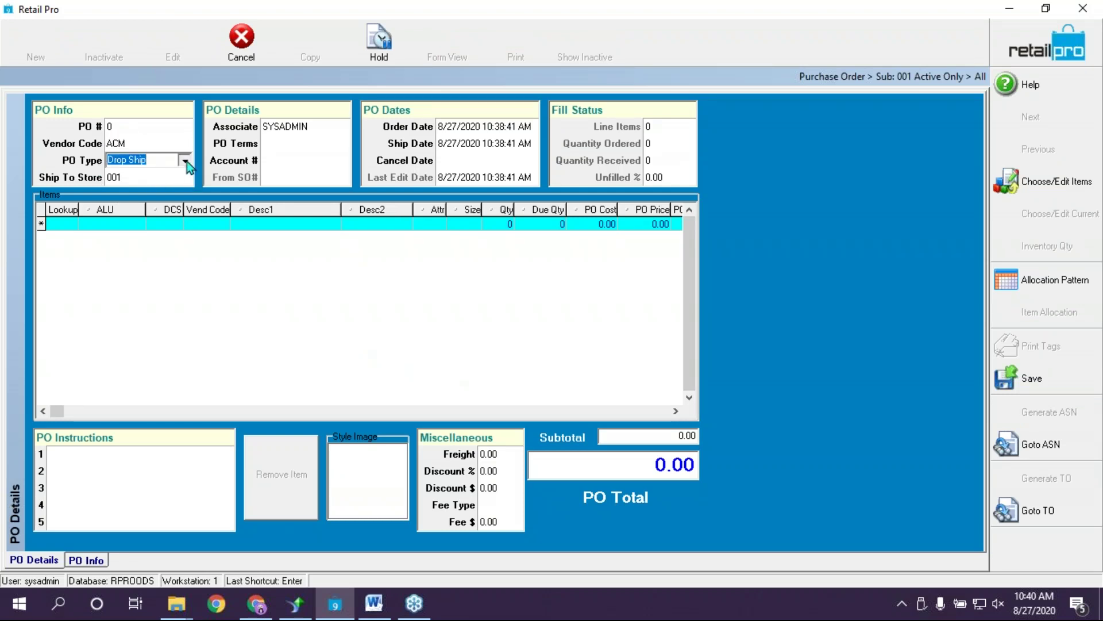
click(185, 161)
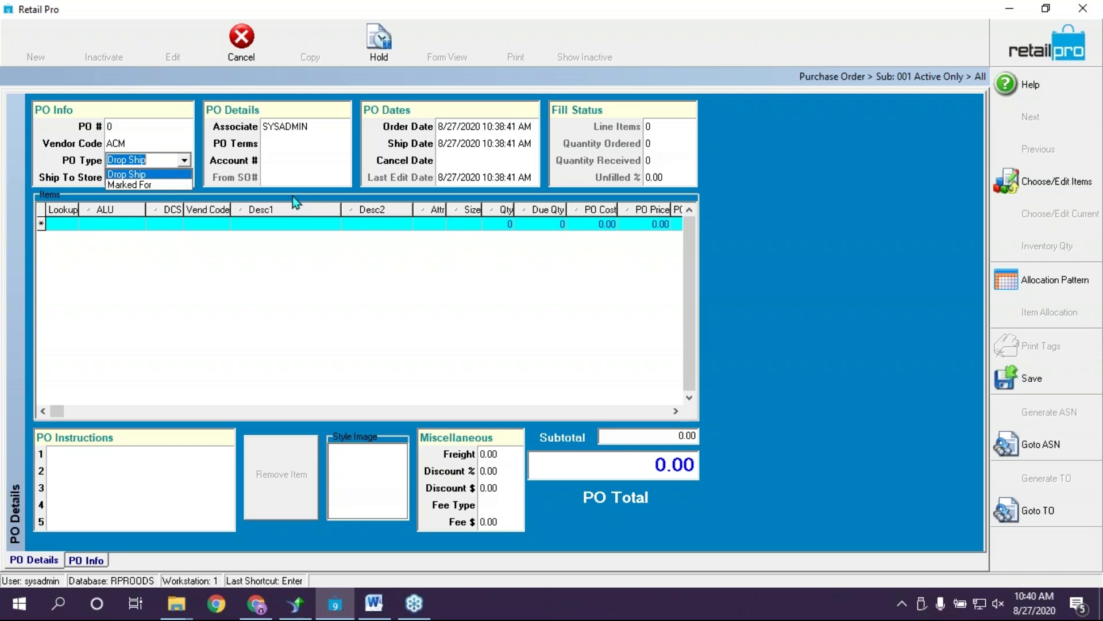
click(147, 174)
click(123, 179)
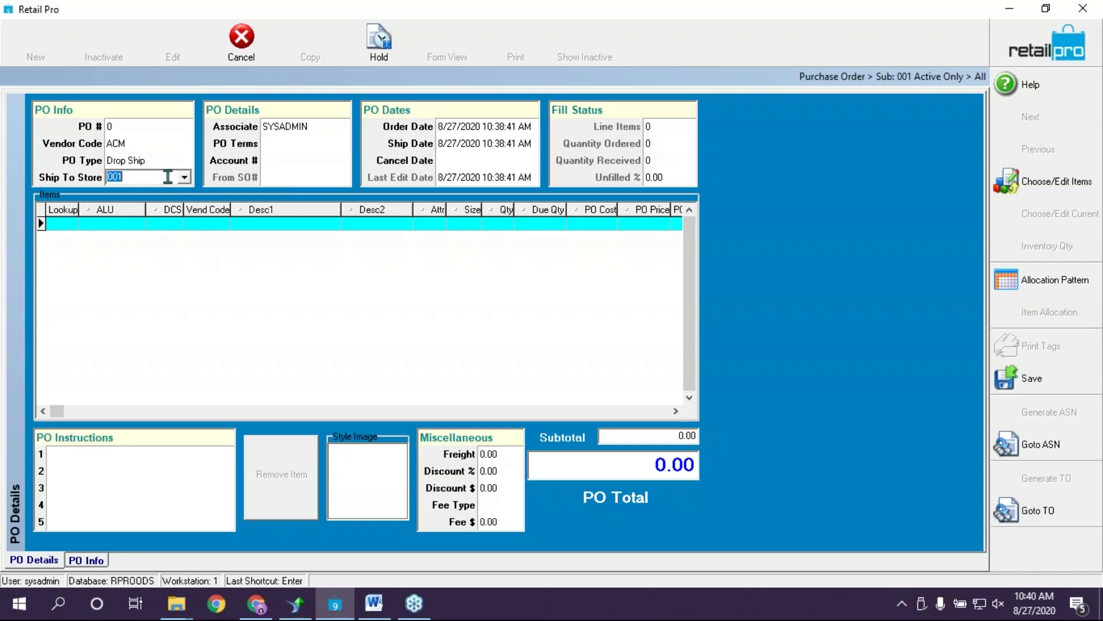
click(185, 178)
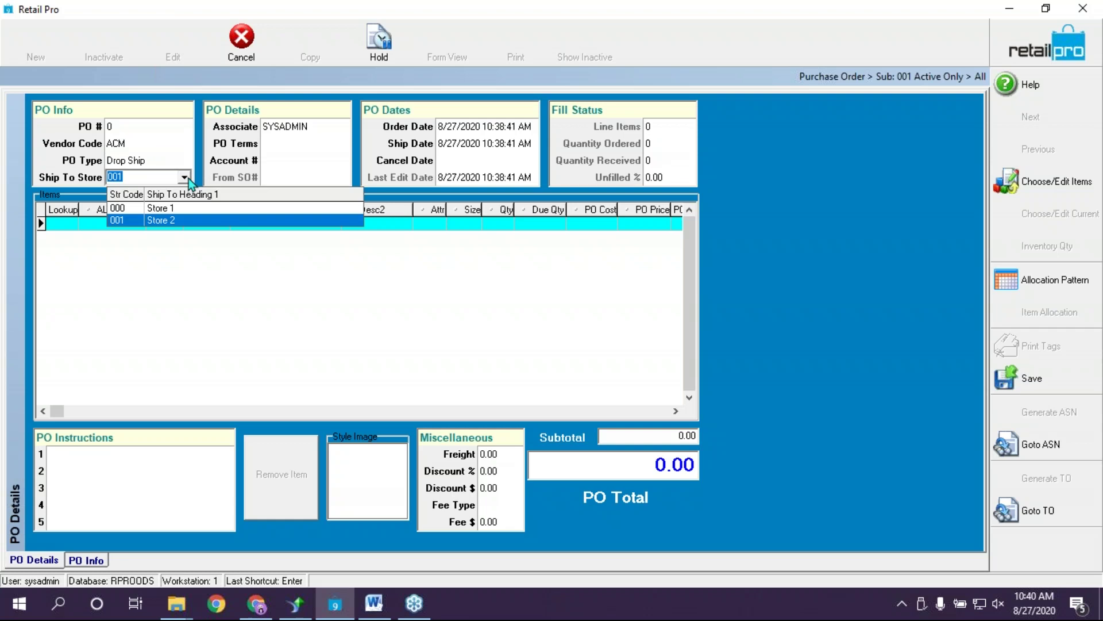
click(174, 224)
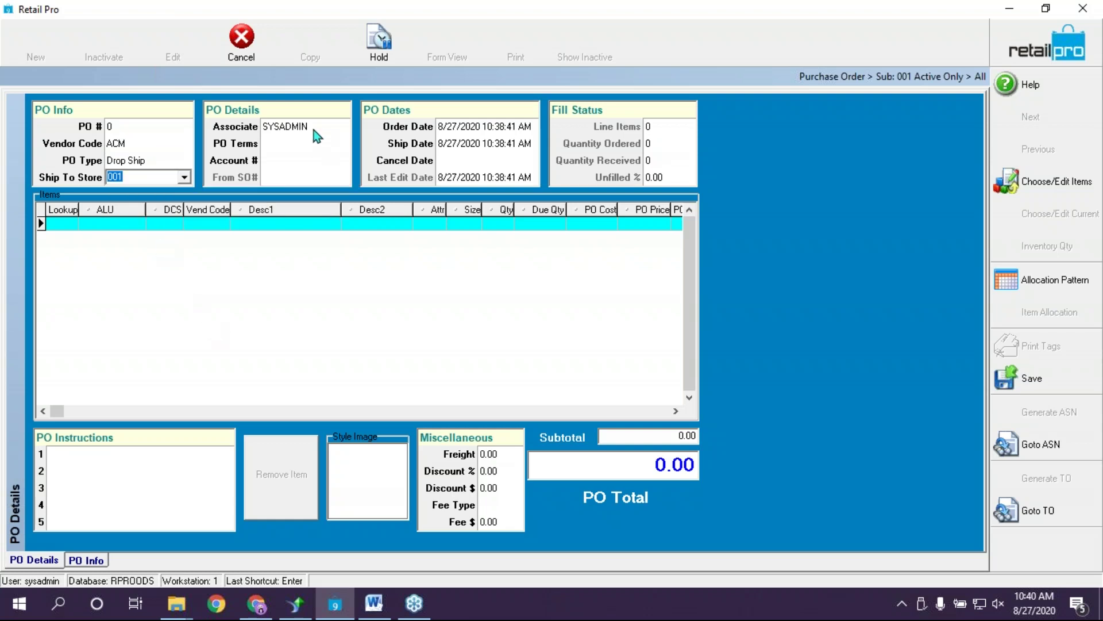
key(Tab)
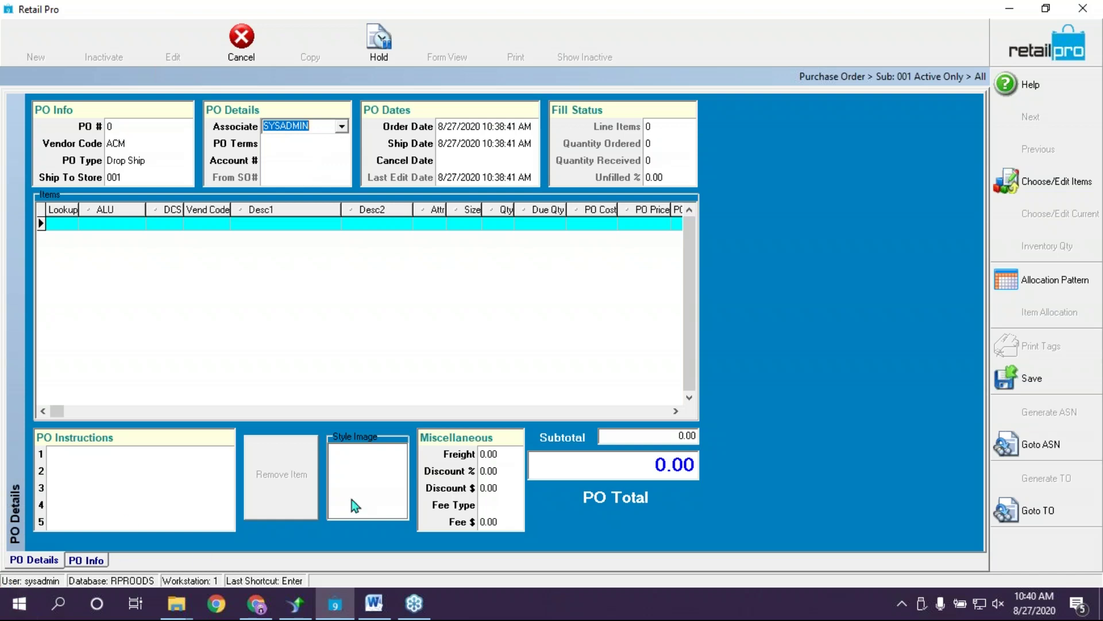
click(344, 144)
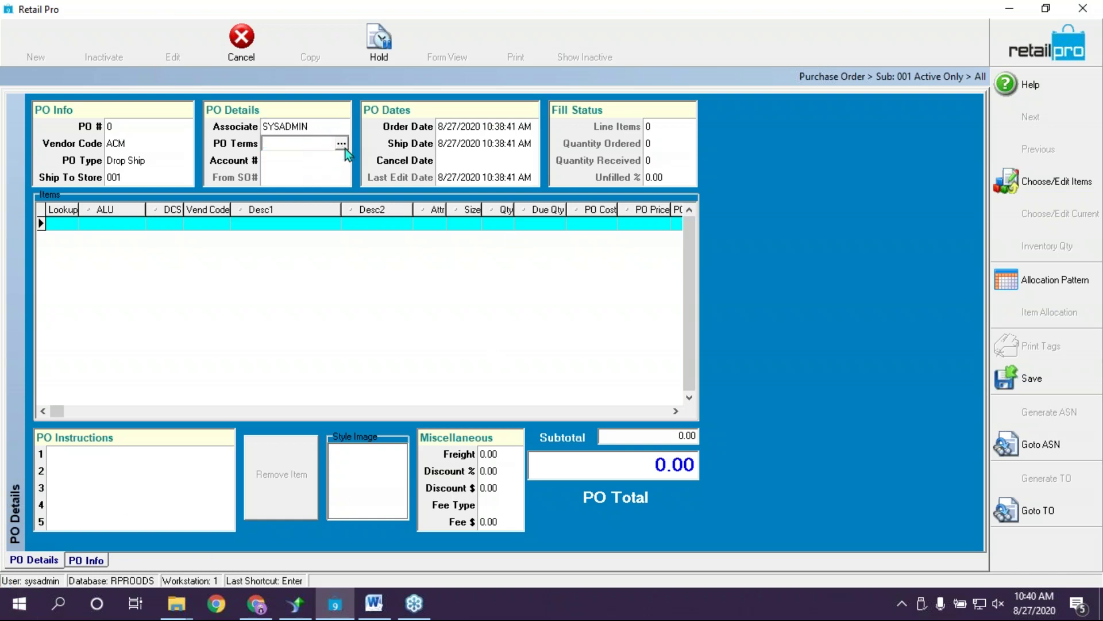
Check the ACM PO's terms, account, order date and cancel date fields, then enter the item lines
click(344, 145)
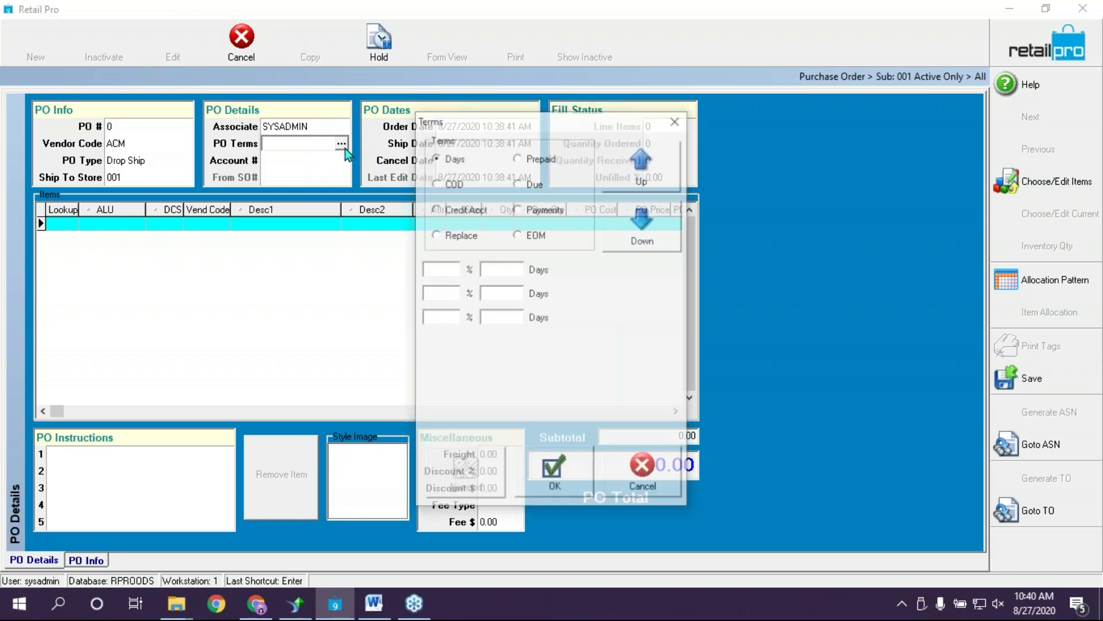
click(677, 122)
click(270, 162)
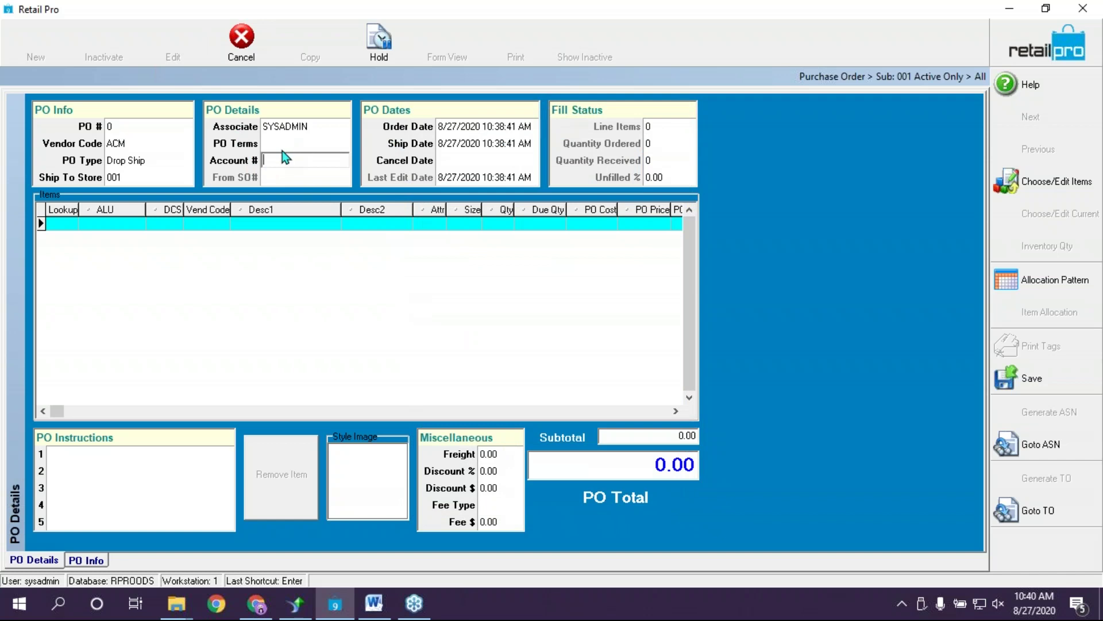
click(287, 144)
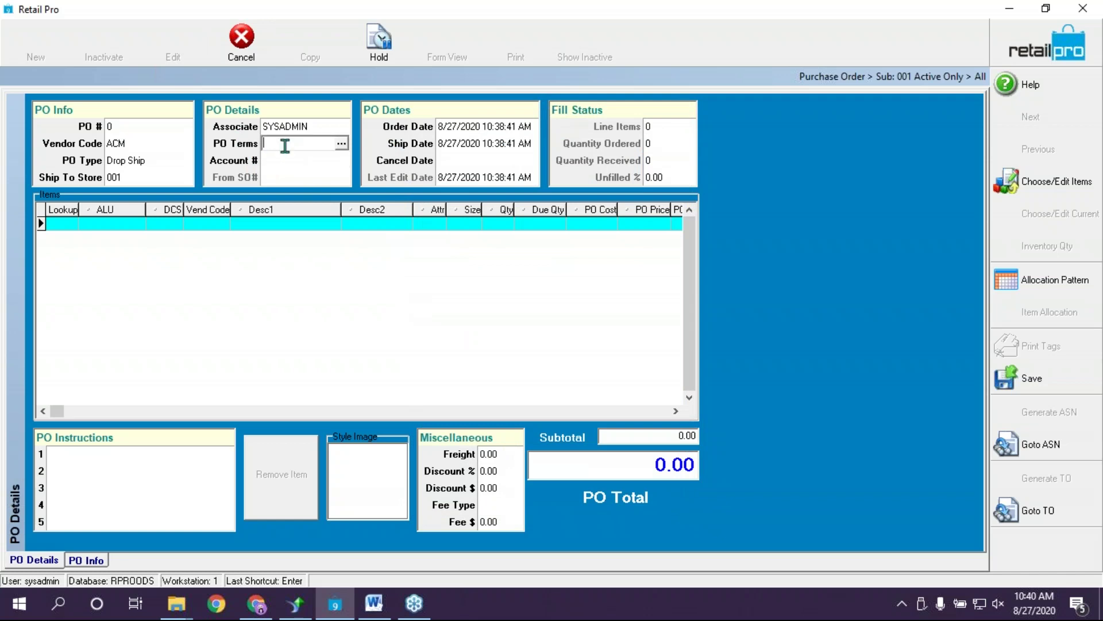
click(123, 143)
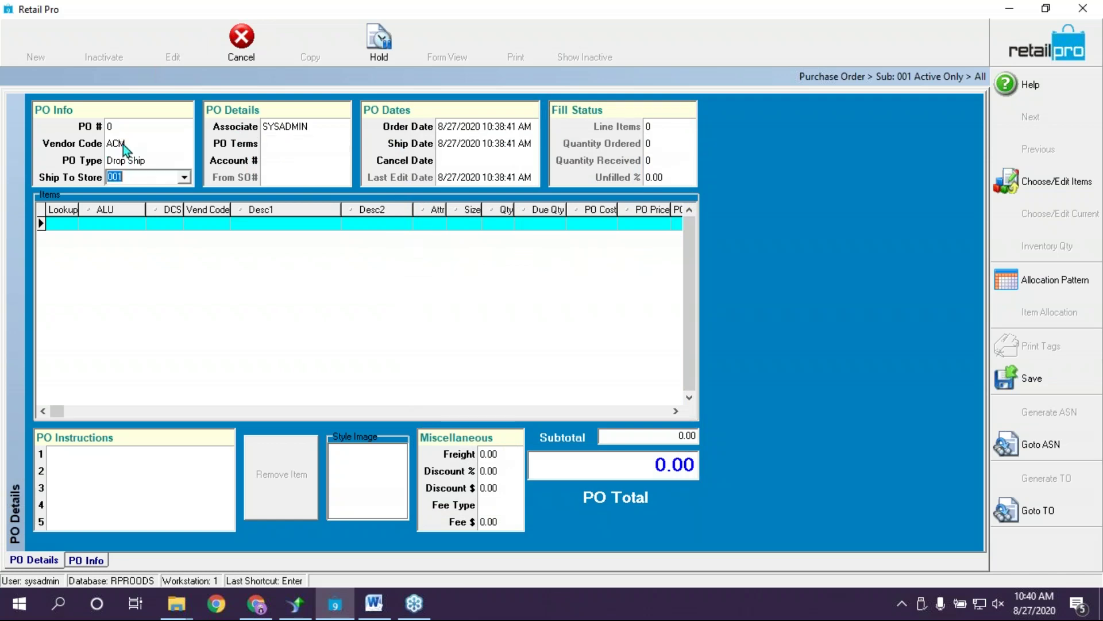
click(123, 144)
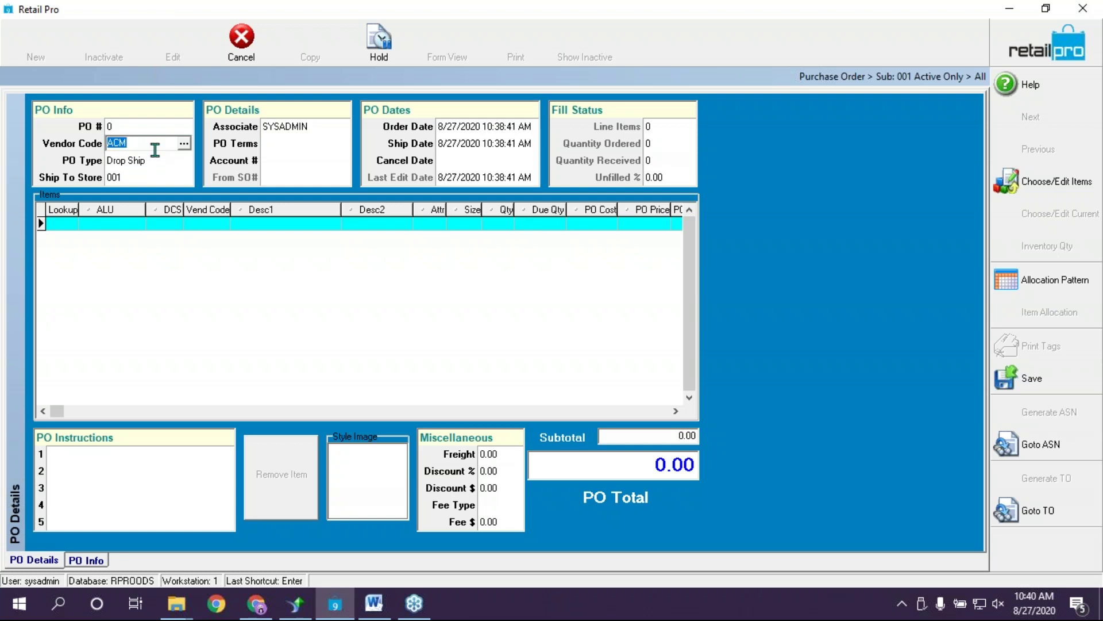
click(310, 152)
click(304, 163)
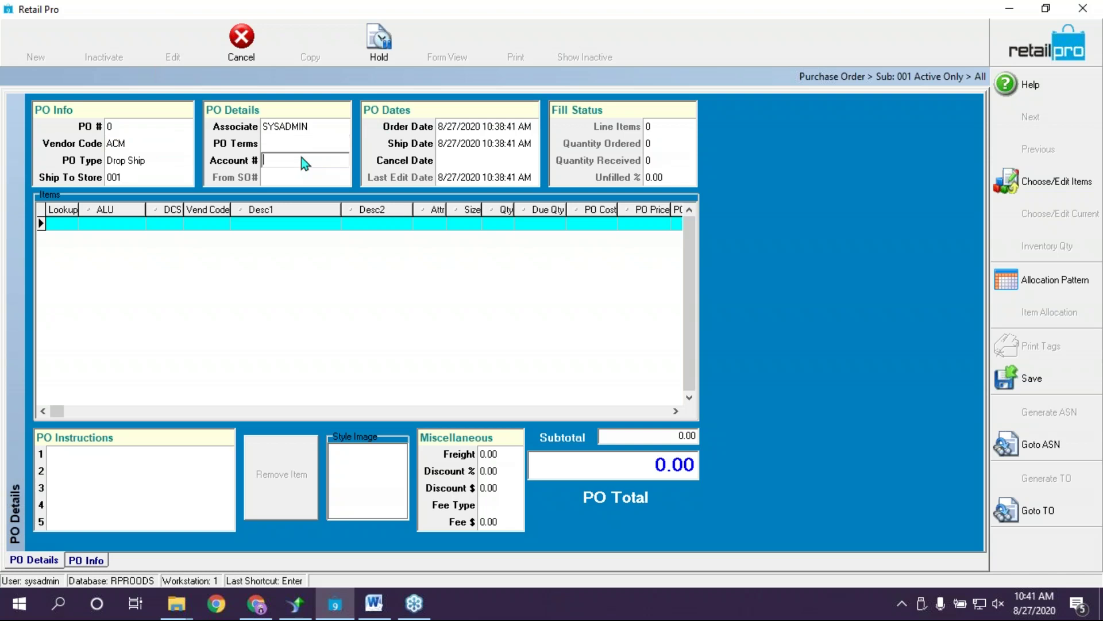
click(307, 144)
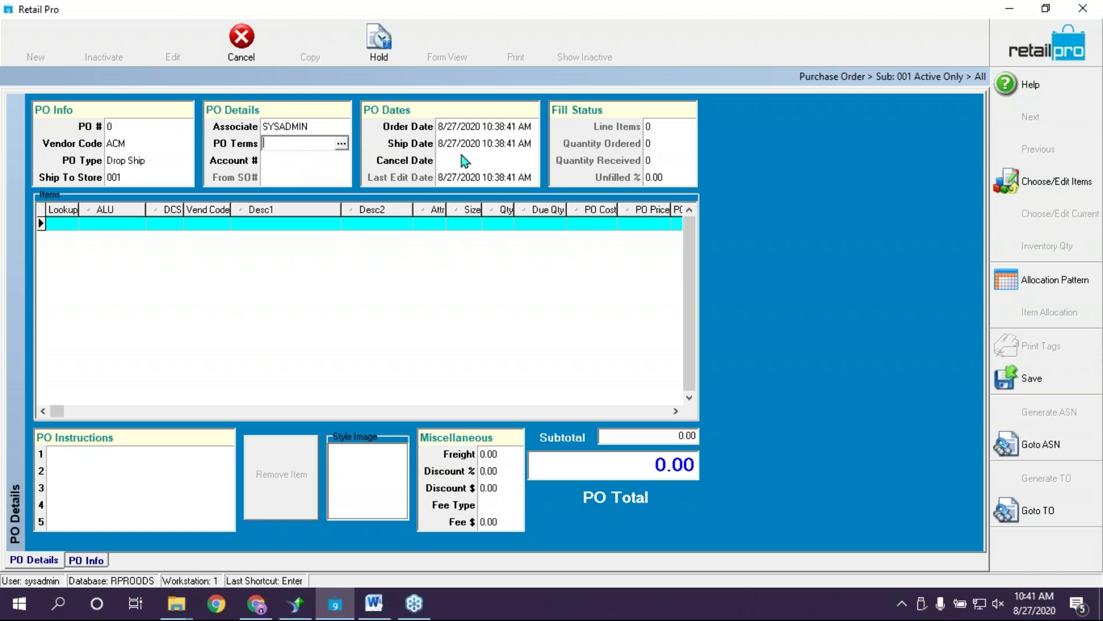
key(Tab)
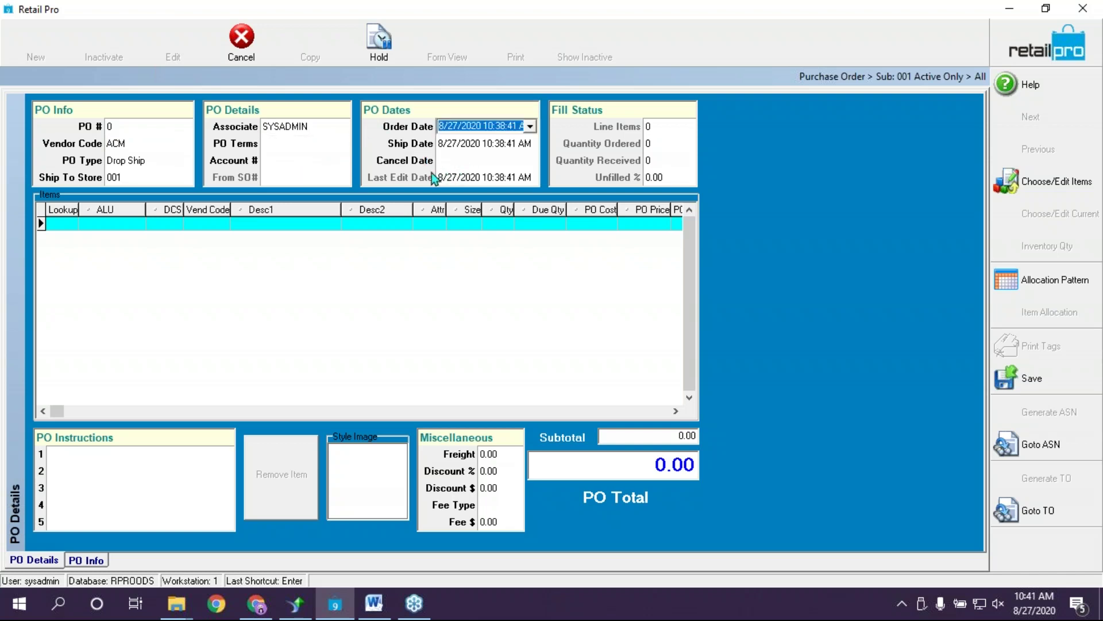
key(Tab)
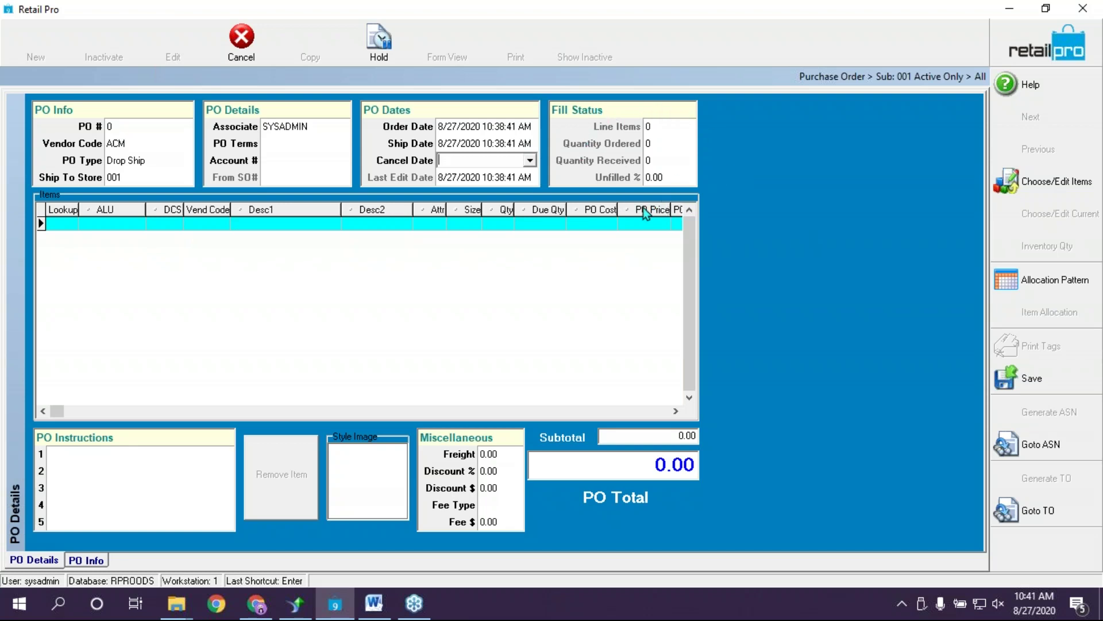
click(70, 227)
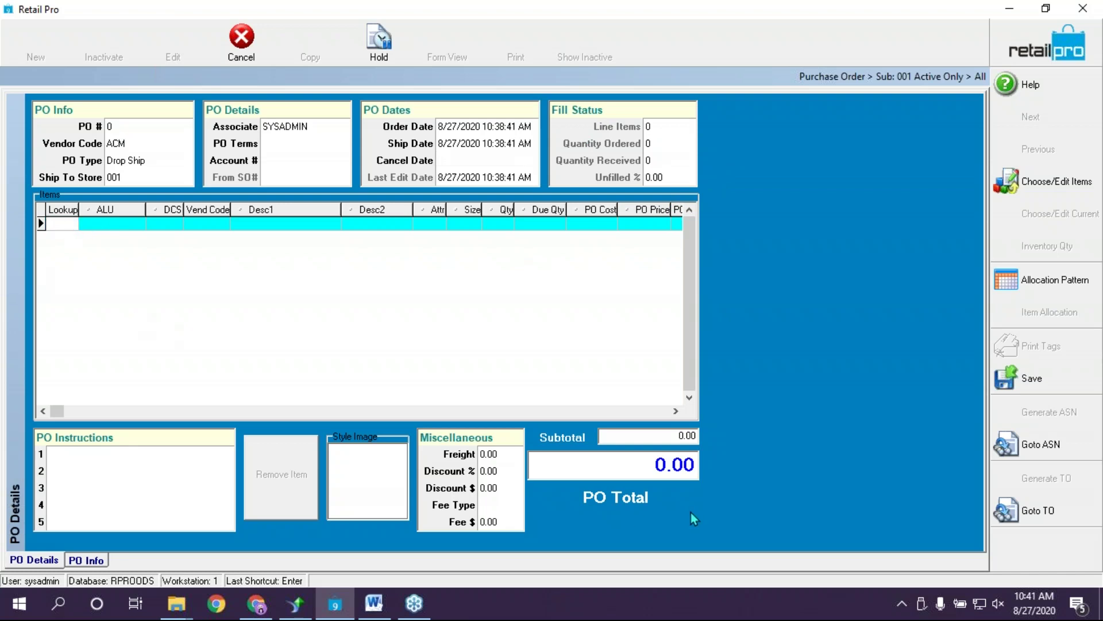
Enter Doc Qty 1 for bath mats 000002–000008, 3 for 000009 and 4 for 000010
click(1063, 191)
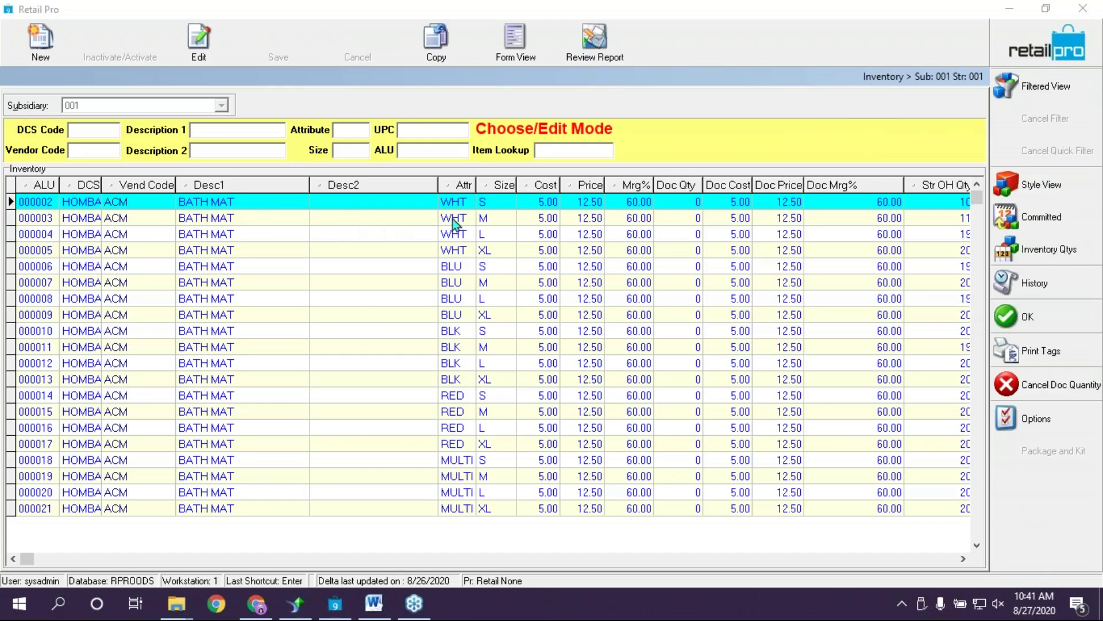
click(685, 208)
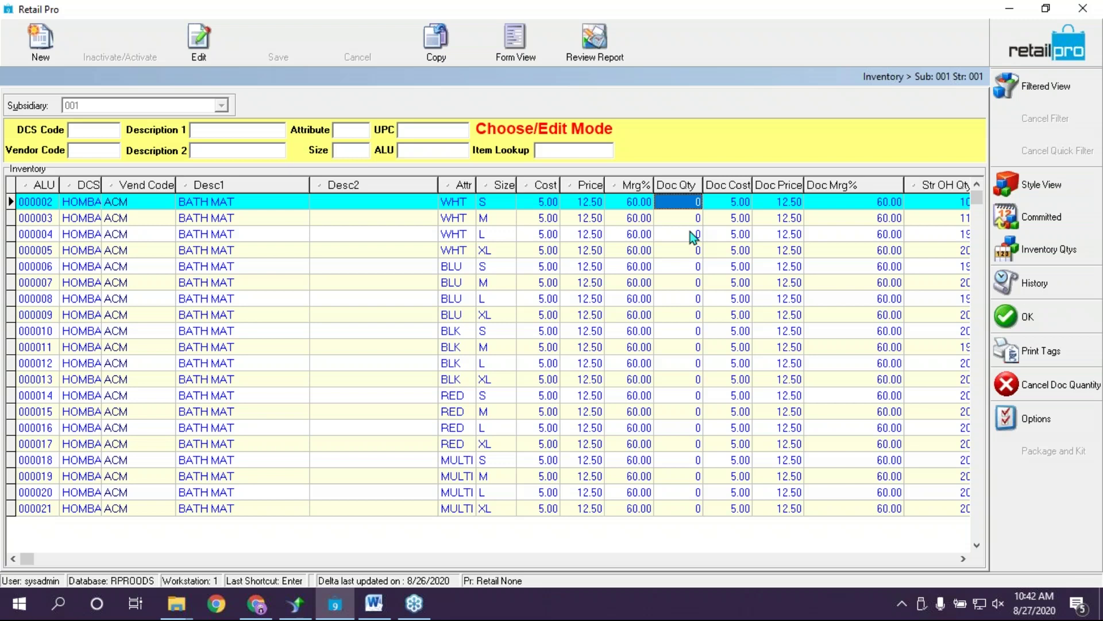
text(1 1 1 1 1 1)
key(Return)
text(1)
key(Return)
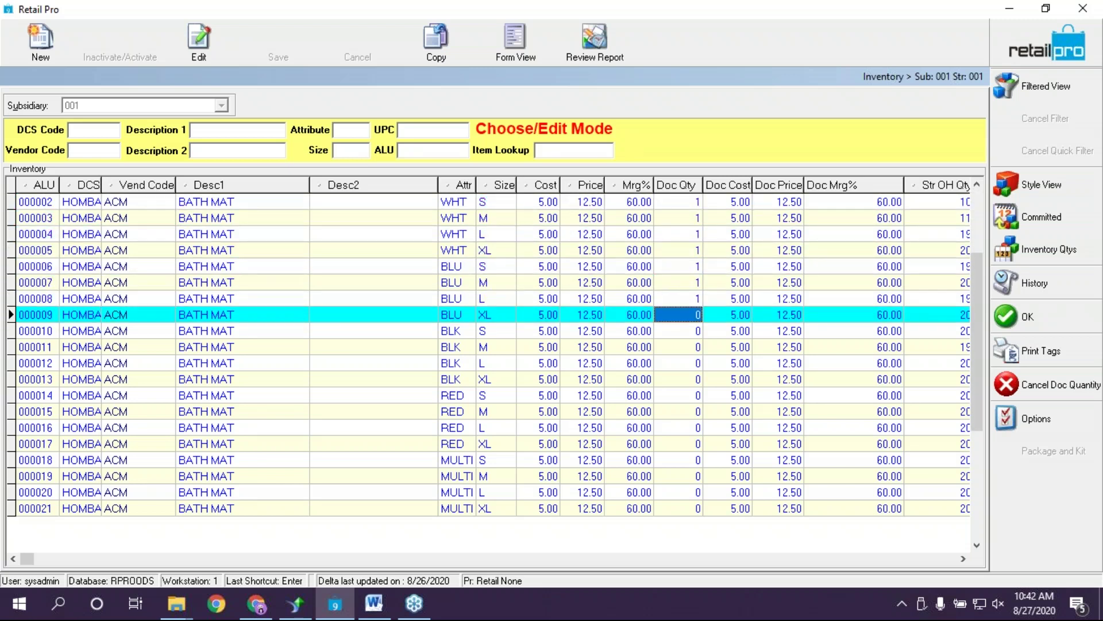
text(3)
key(Return)
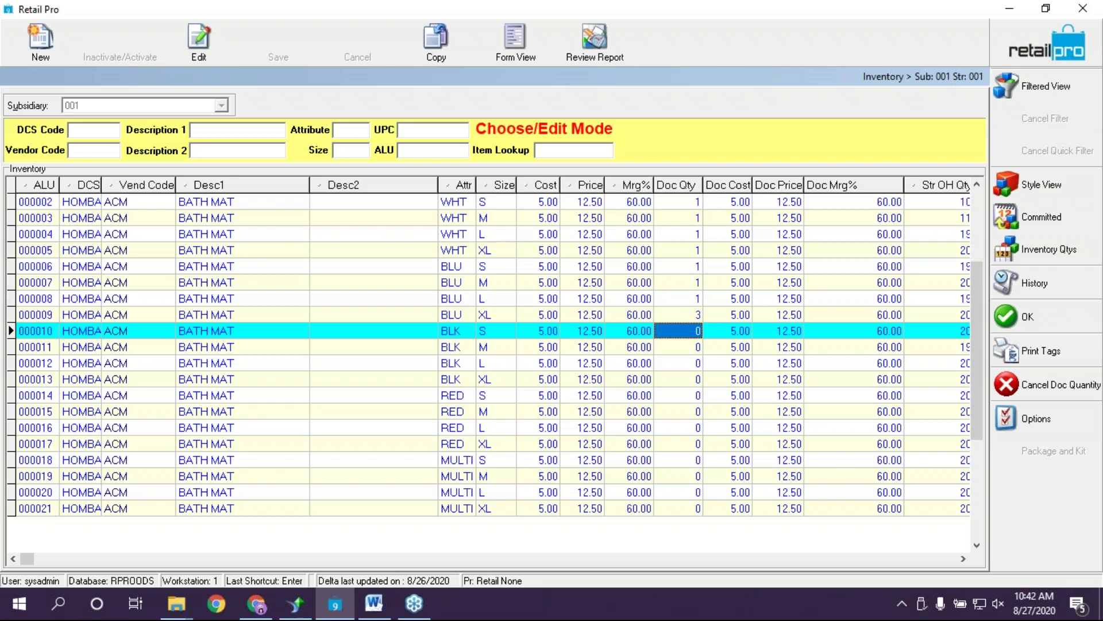
text(4)
key(Return)
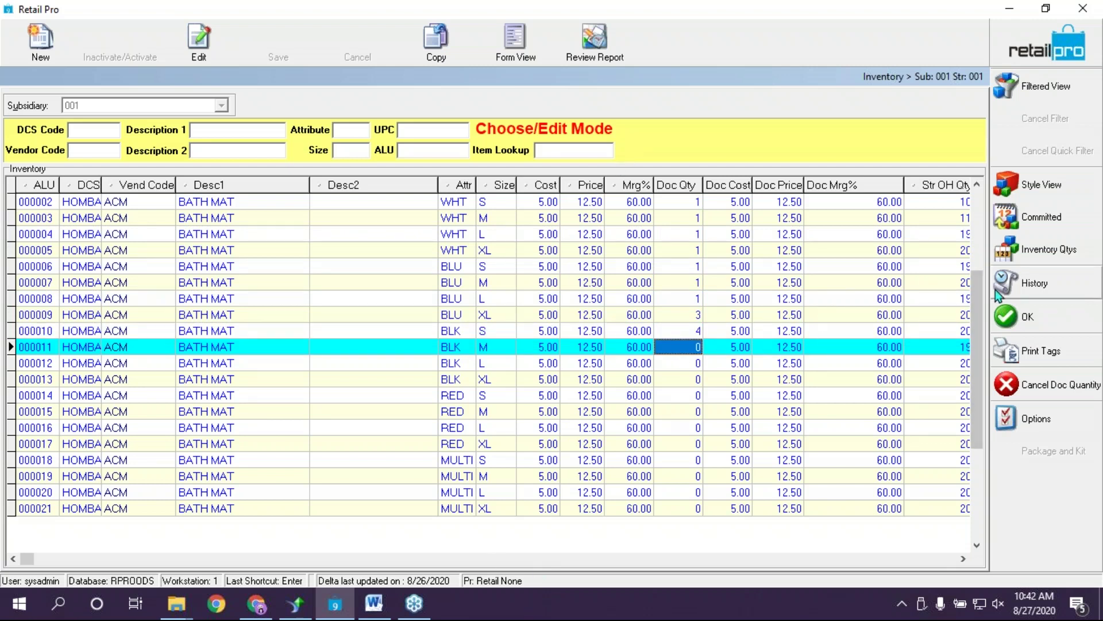
Add the bath mats to the order, note 'Please call prior to shipping.' and save as PO 000016
click(1028, 316)
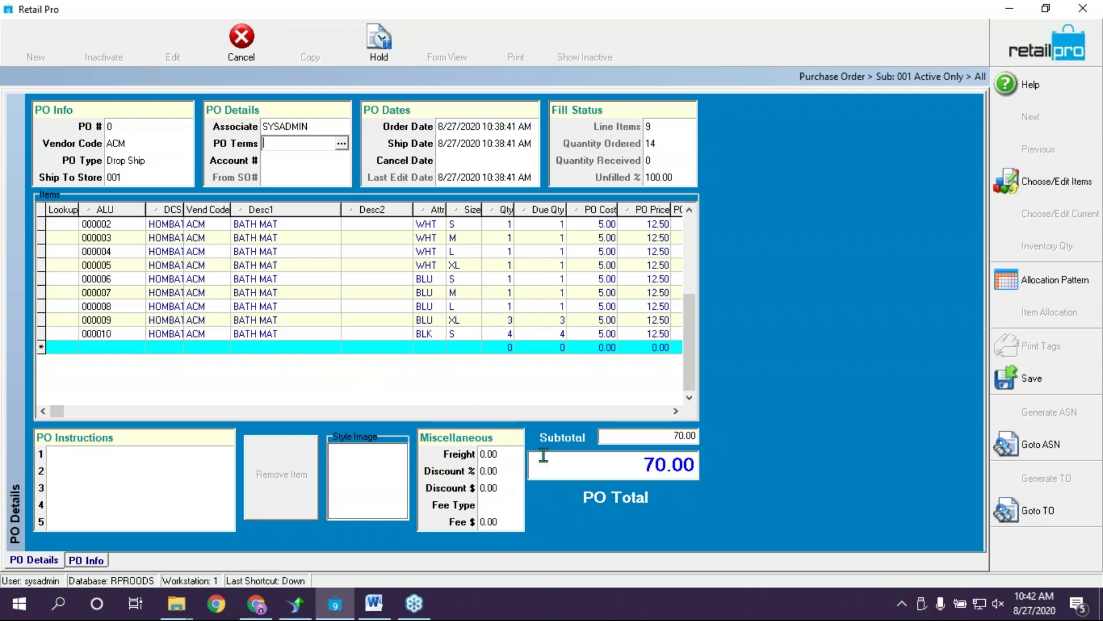
click(167, 460)
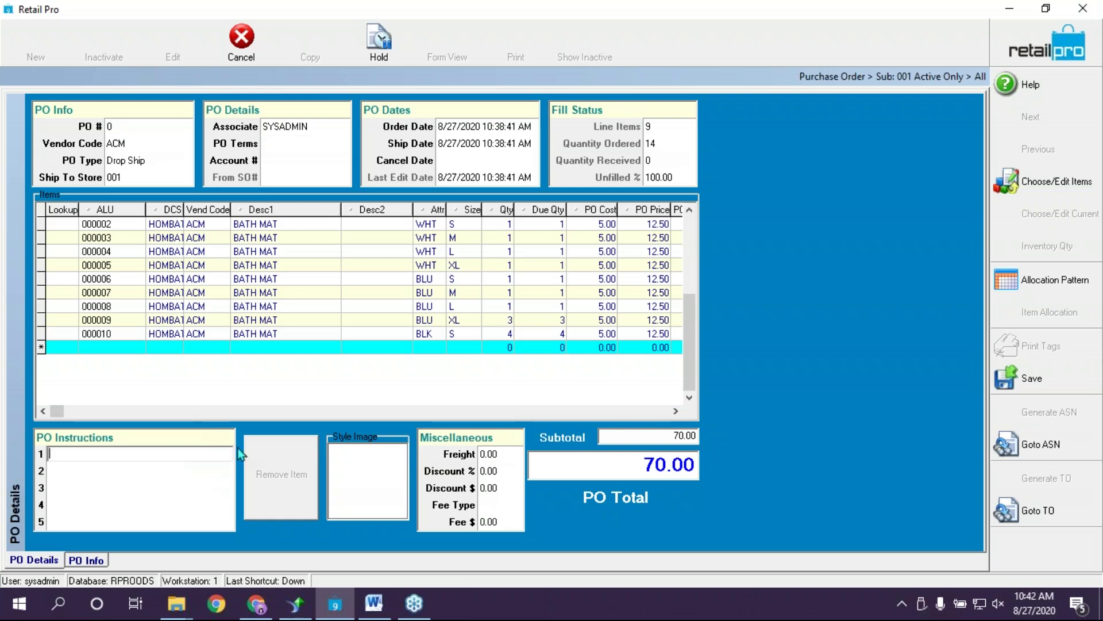
click(95, 470)
click(110, 454)
text(PLease)
key(BackSpace)
key(BackSpace)
key(BackSpace)
key(BackSpace)
key(BackSpace)
key(BackSpace)
text(lease call prior)
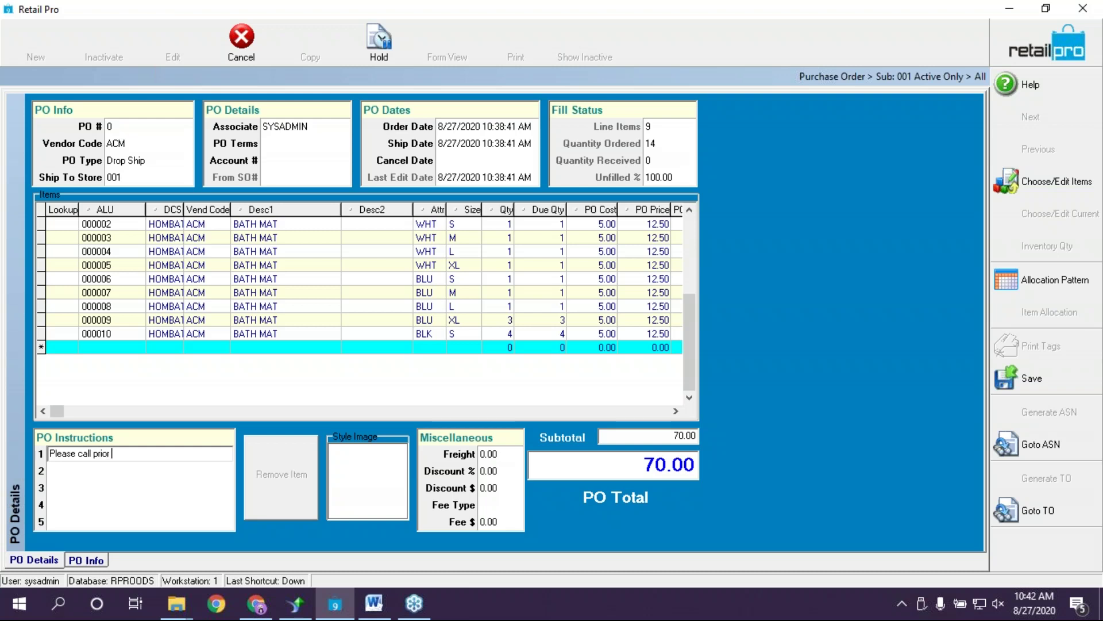
text( to shipping .)
click(1037, 377)
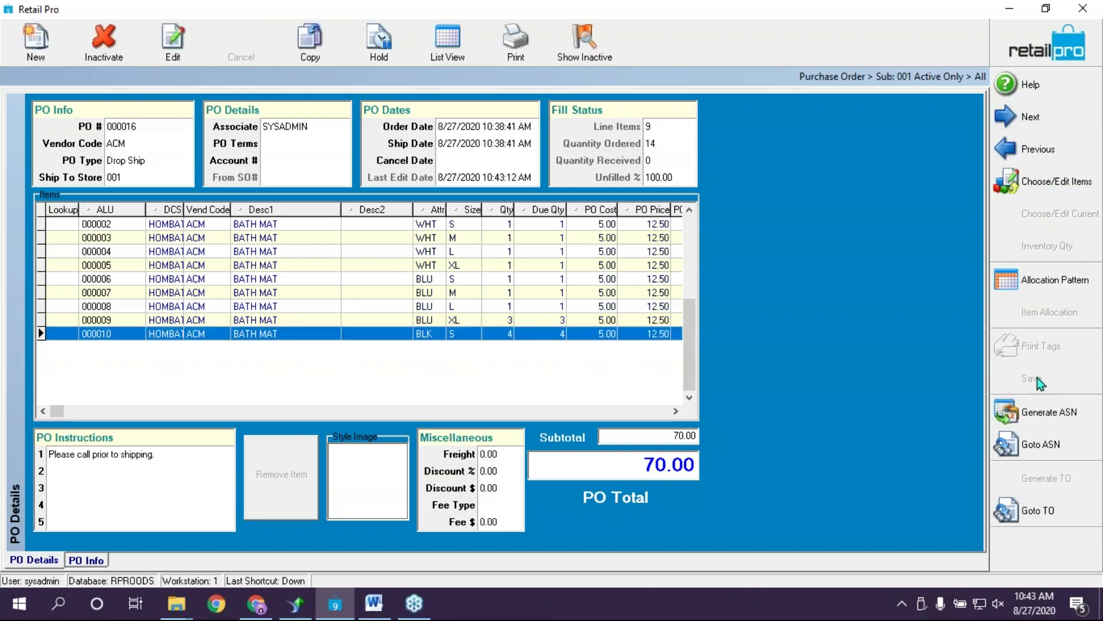
Close the saved order and reopen PO 000016 from Purchasing > Purchase Orders in Form View
click(123, 145)
click(153, 128)
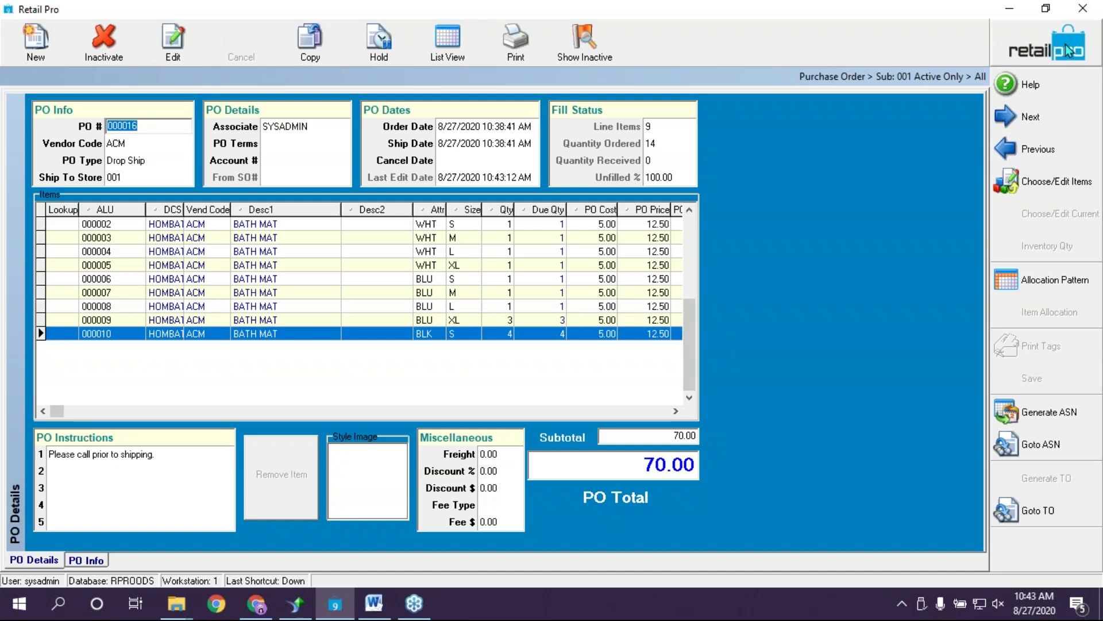
click(1067, 51)
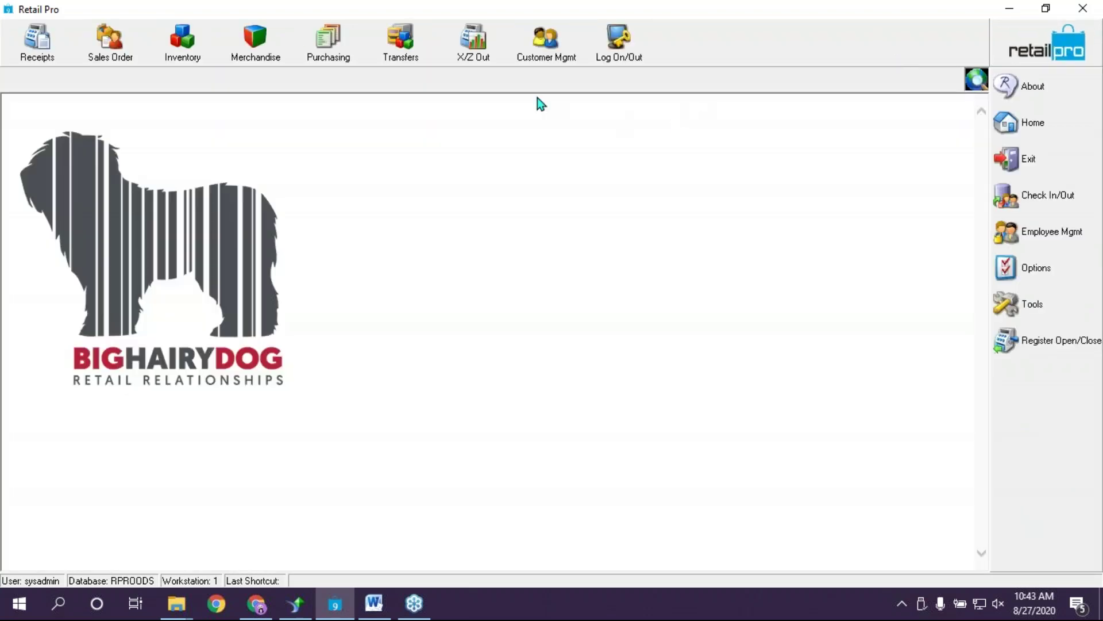
click(331, 36)
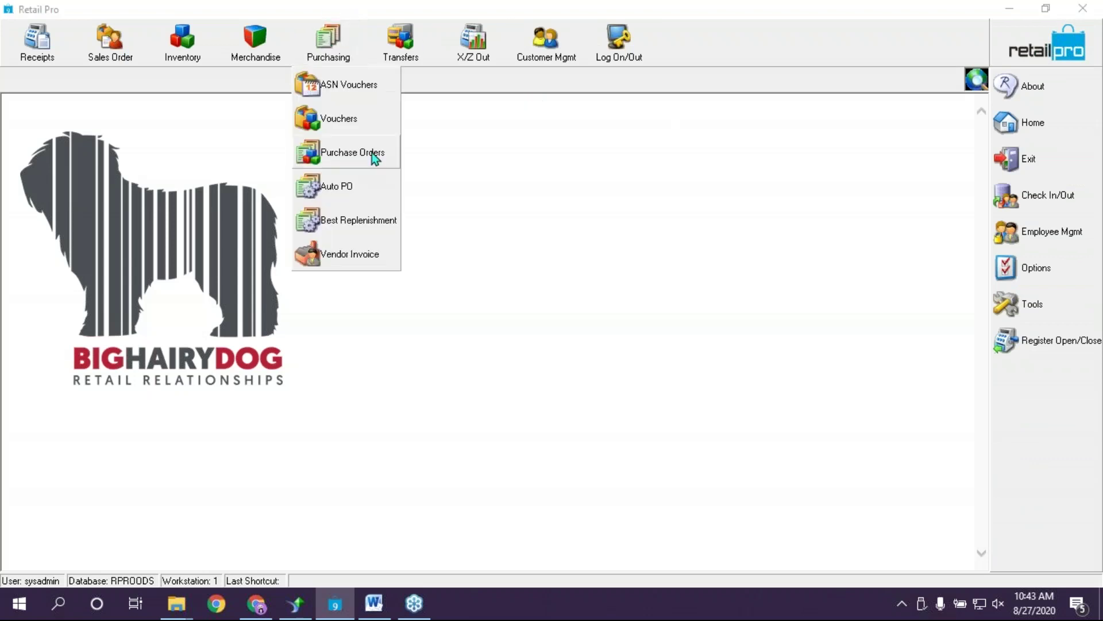
click(347, 148)
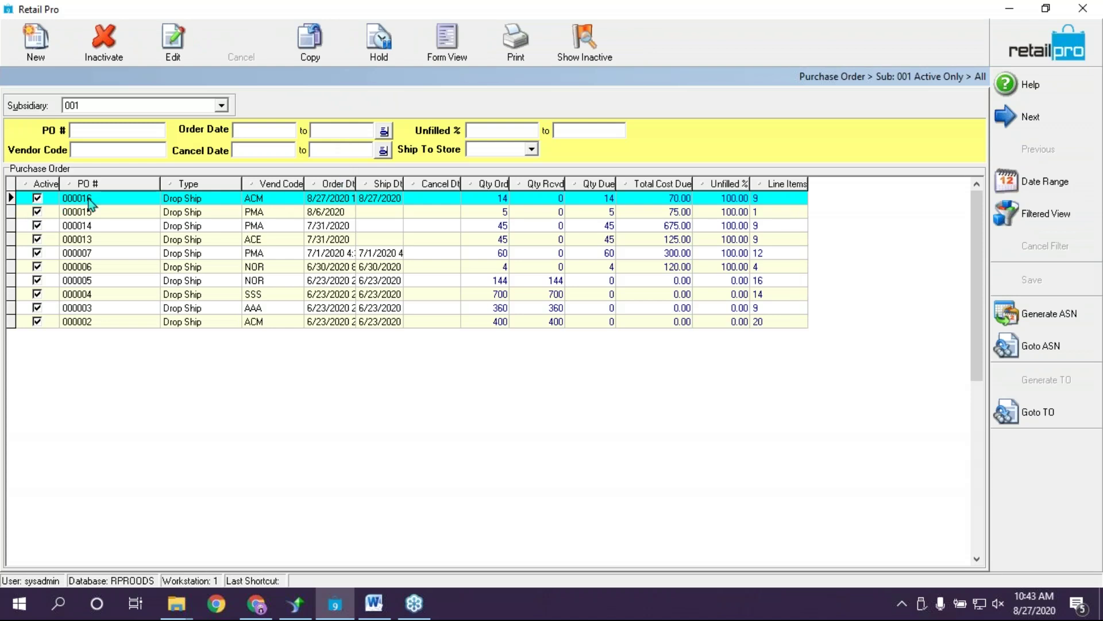
click(451, 43)
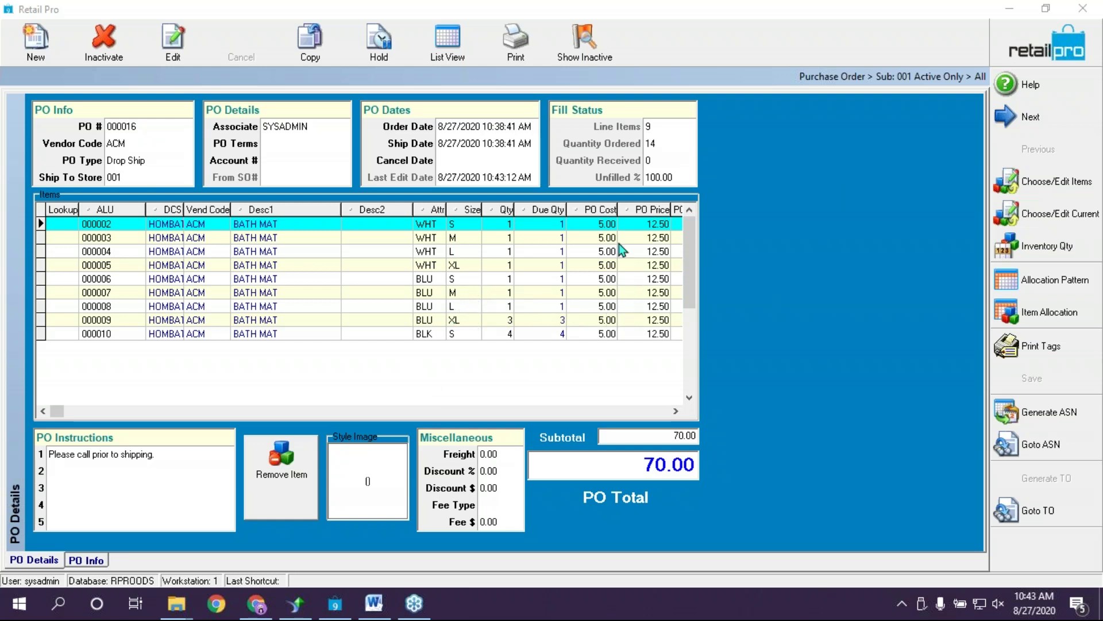
Set item 000010's PO price to 13.00 and PO cost to 5.50, making the subtotal 72.00
click(649, 338)
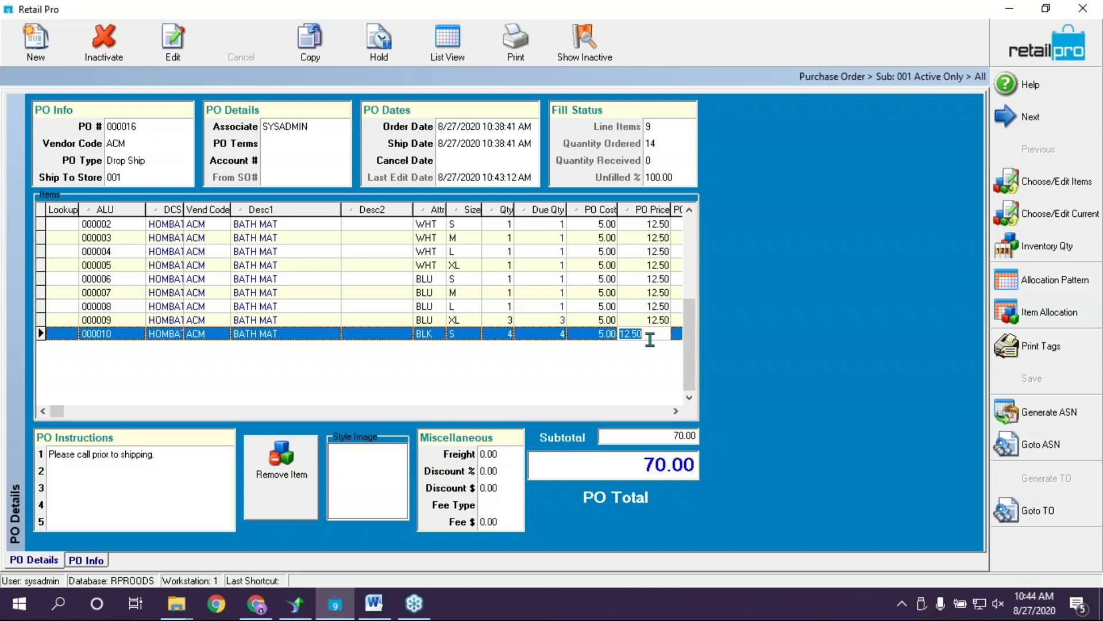
text(13)
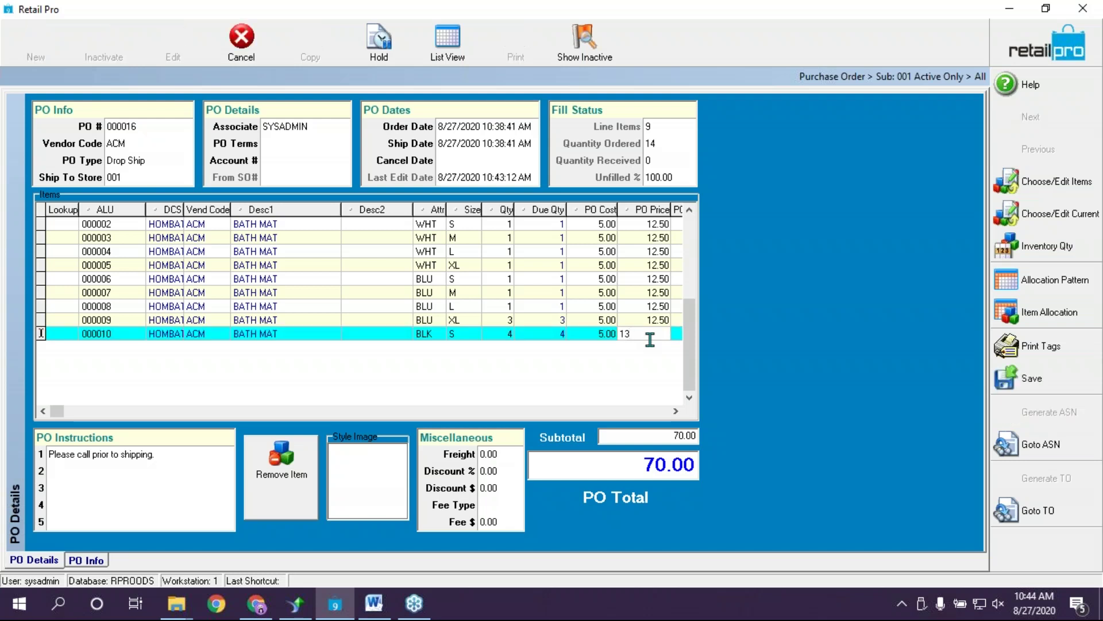
key(Up)
key(Left)
key(Down)
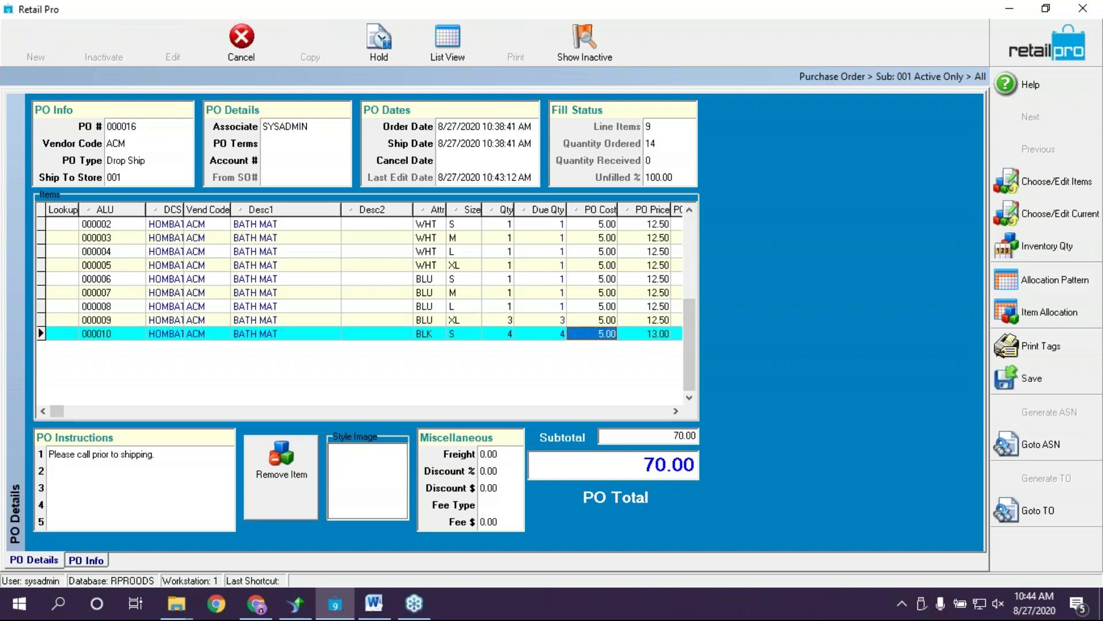
text(5.50)
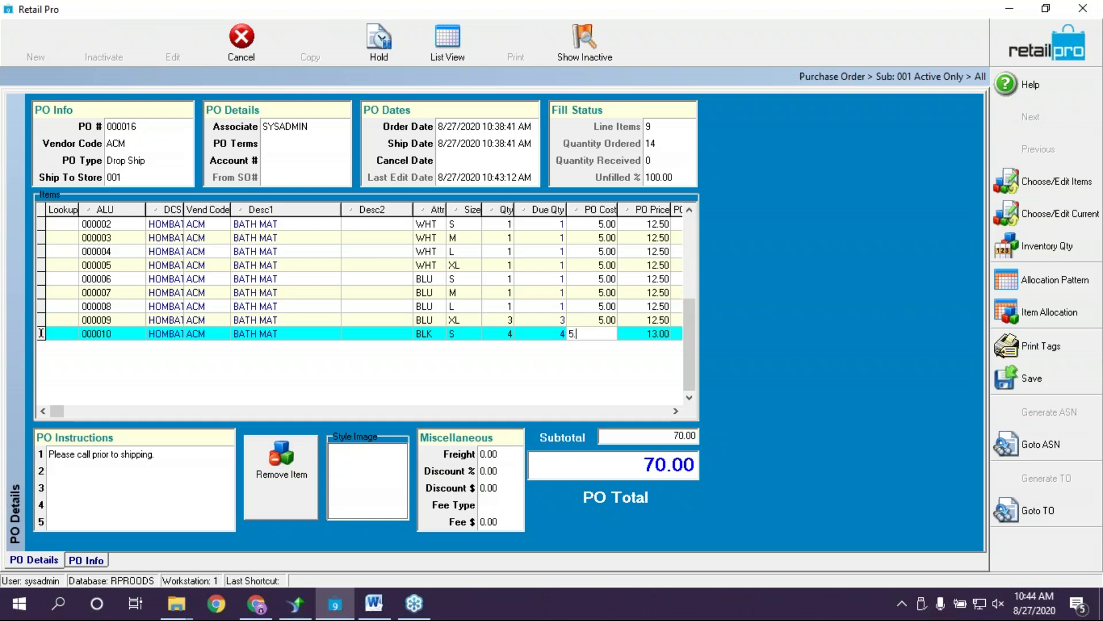
key(Up)
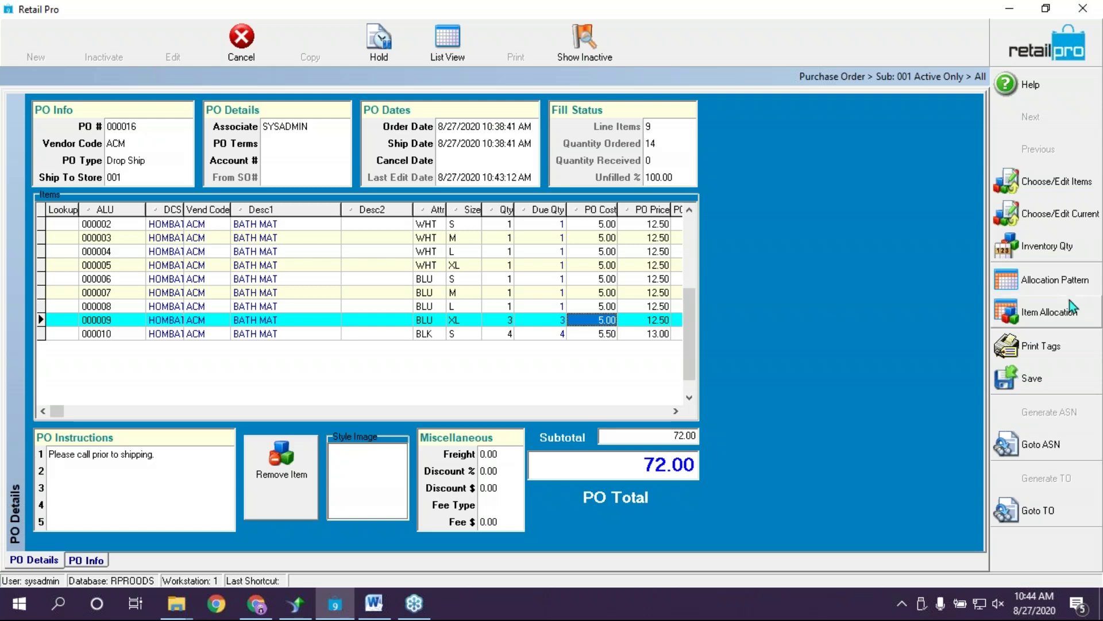
click(1065, 320)
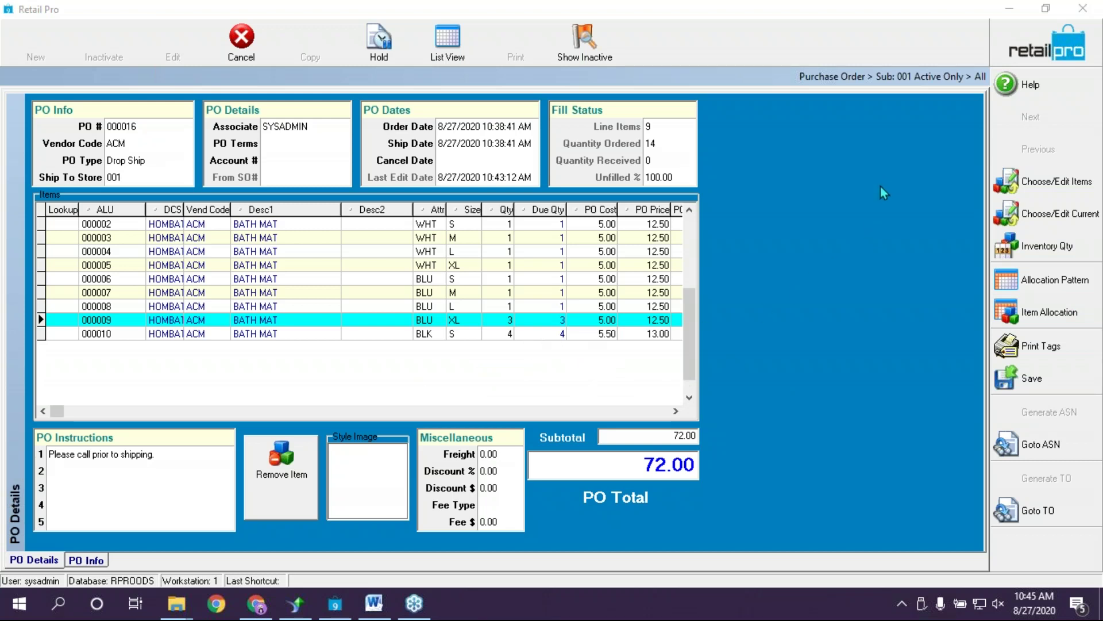
click(155, 119)
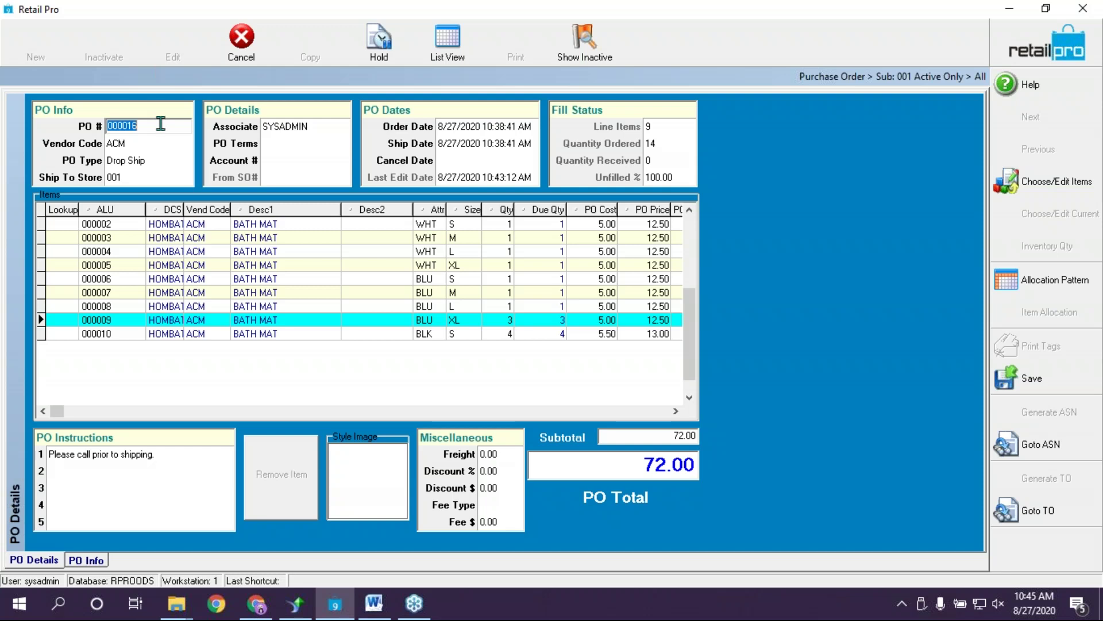
Renumber the purchase order to ACM 8-27 and save it
text(ACM8-27)
key(Tab)
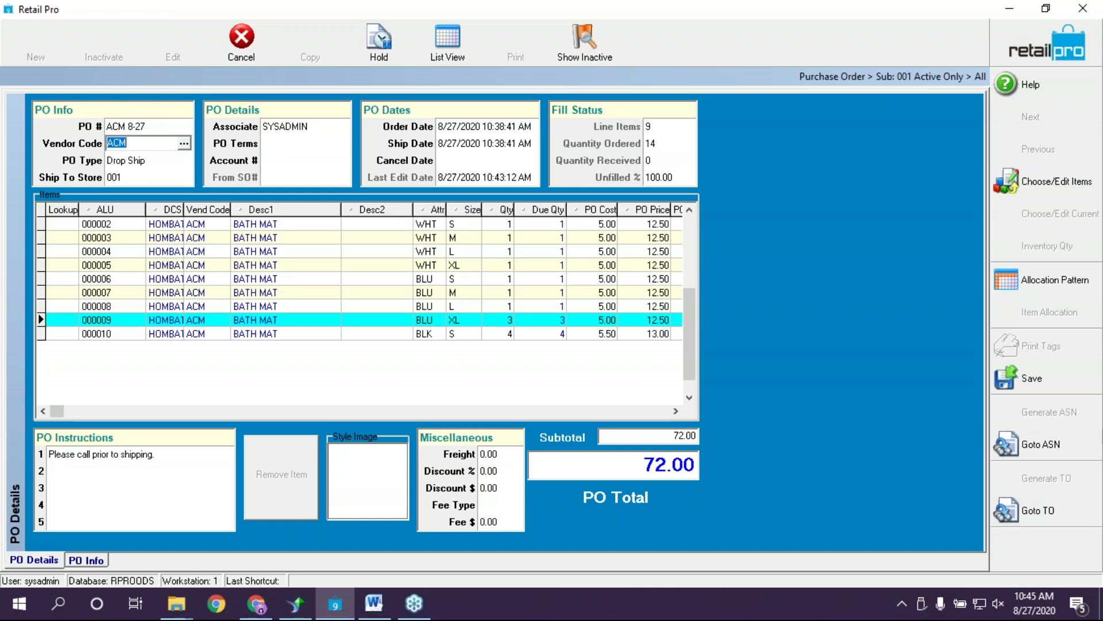
click(1032, 378)
Start a new blank purchase order, then discard it to return to ACM 8-27
click(35, 41)
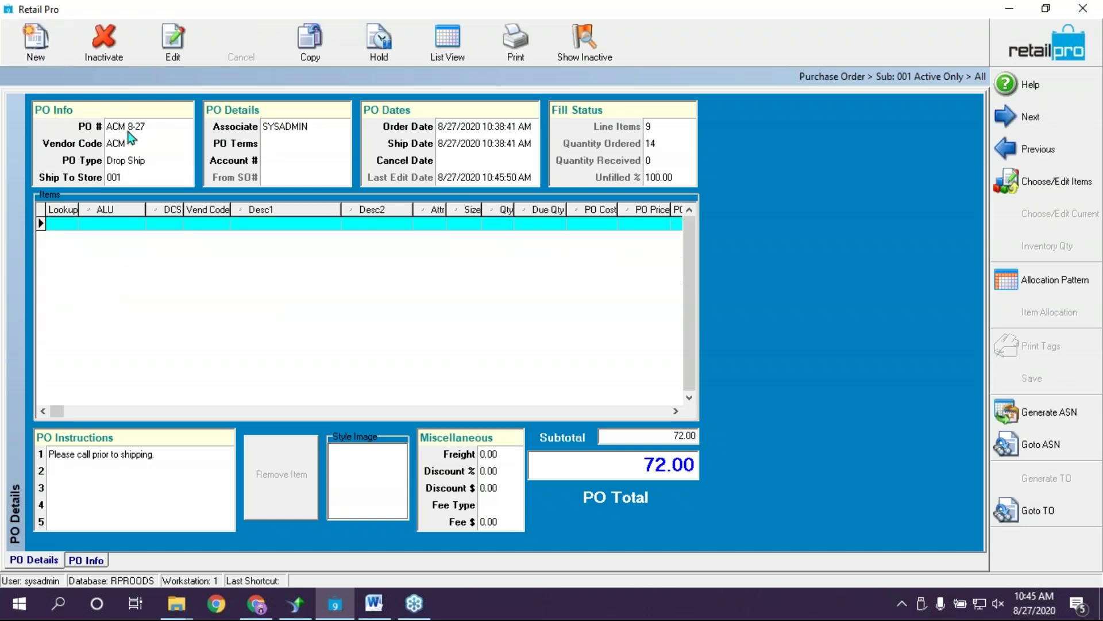
text(askdjlas)
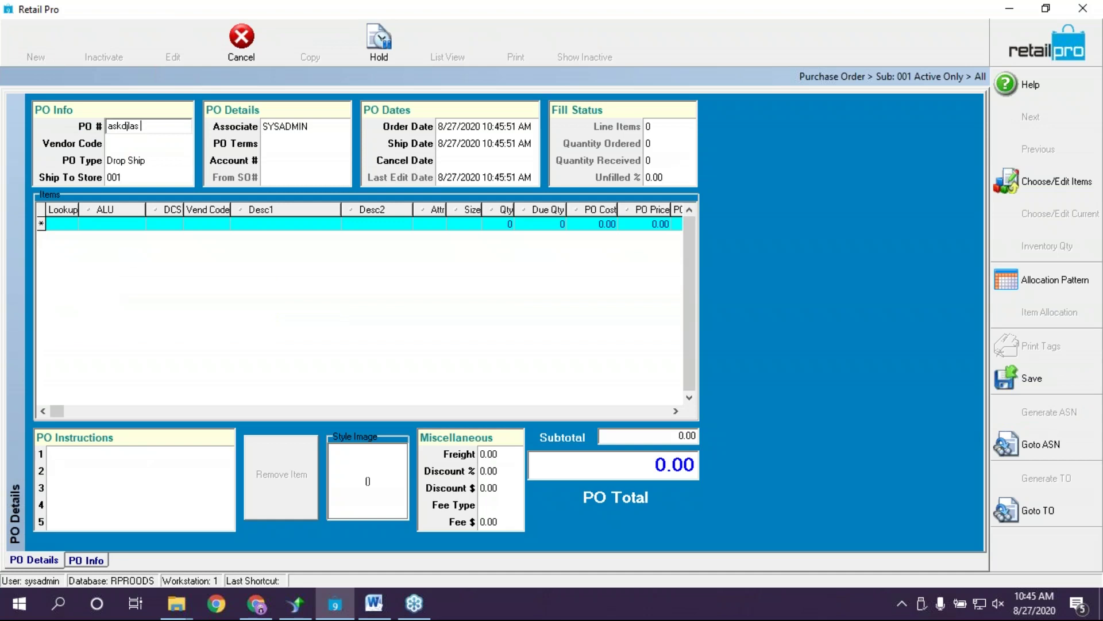
right_click(364, 274)
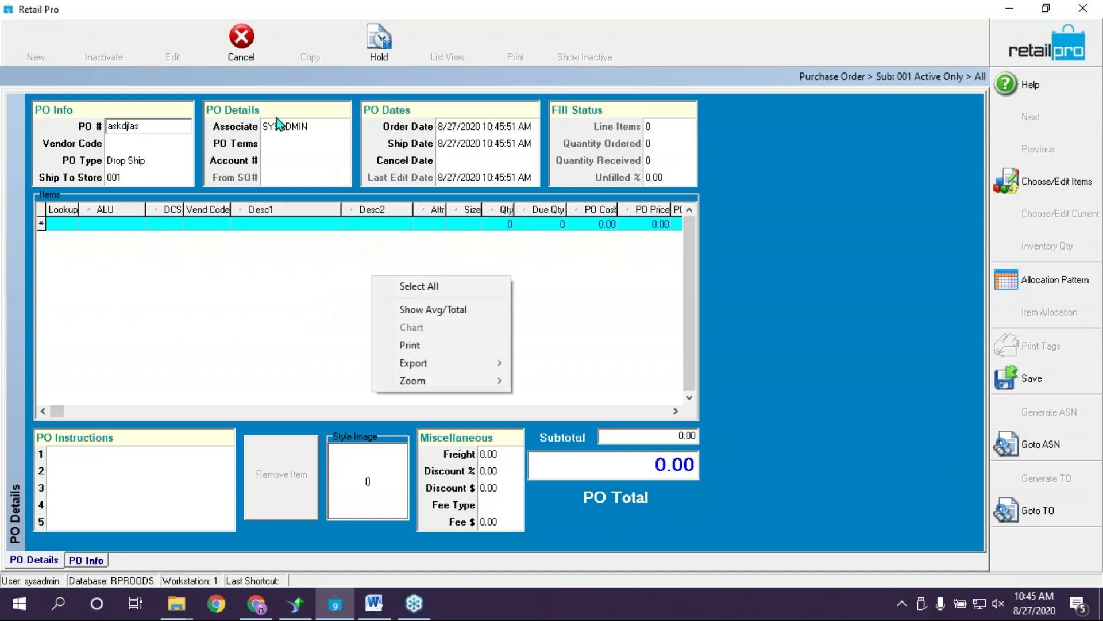
click(242, 40)
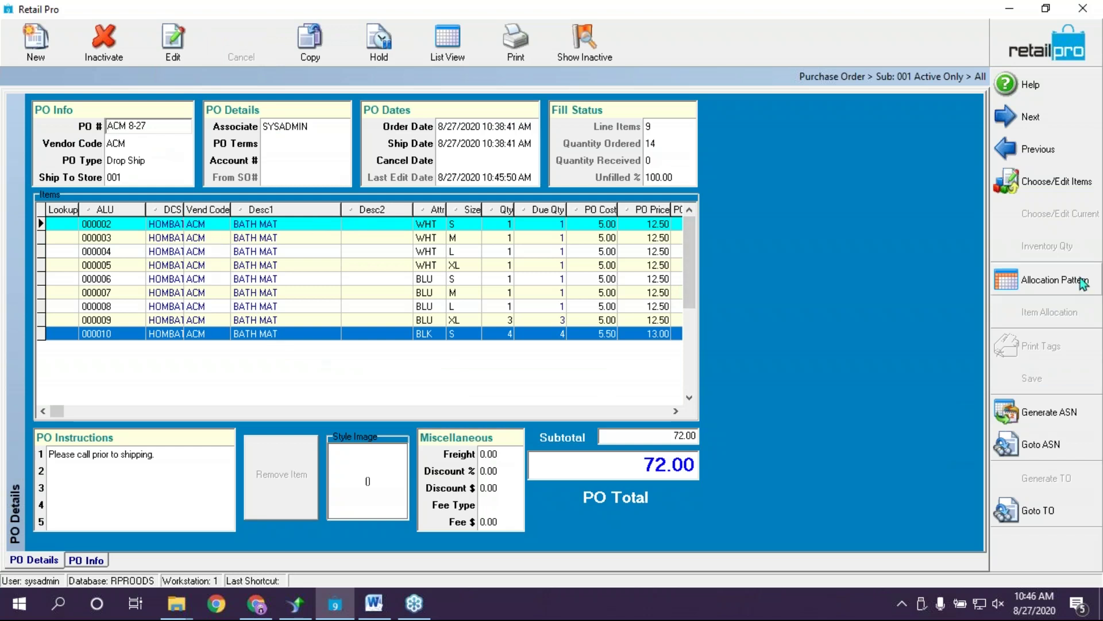
Show the ACM BATH MAT style's size-by-colour quantity grid, totalling 14
click(1010, 187)
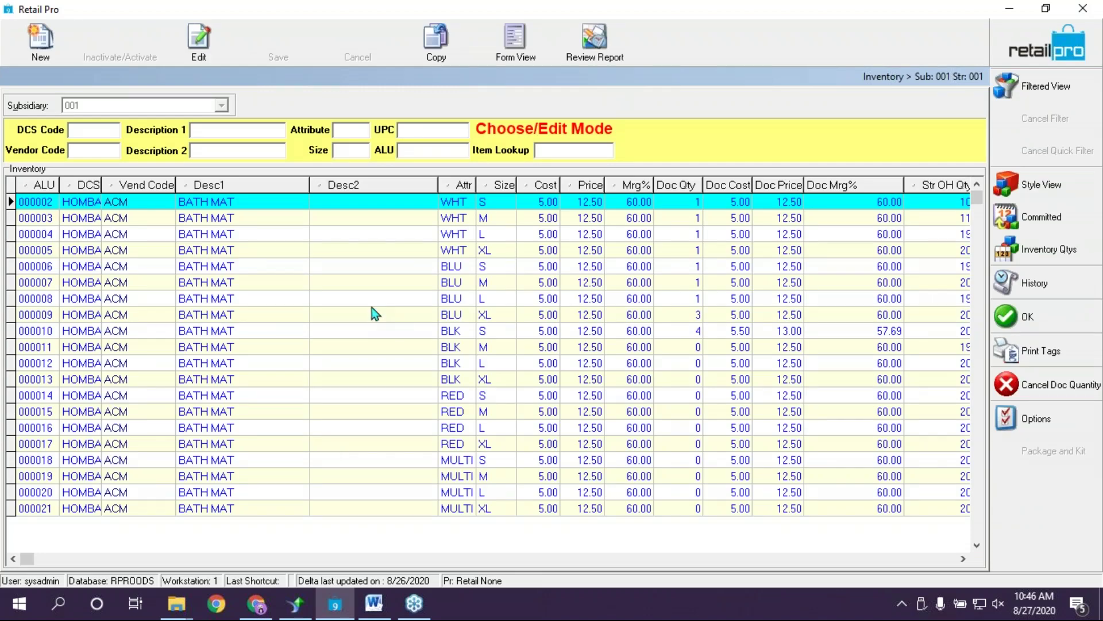
click(34, 40)
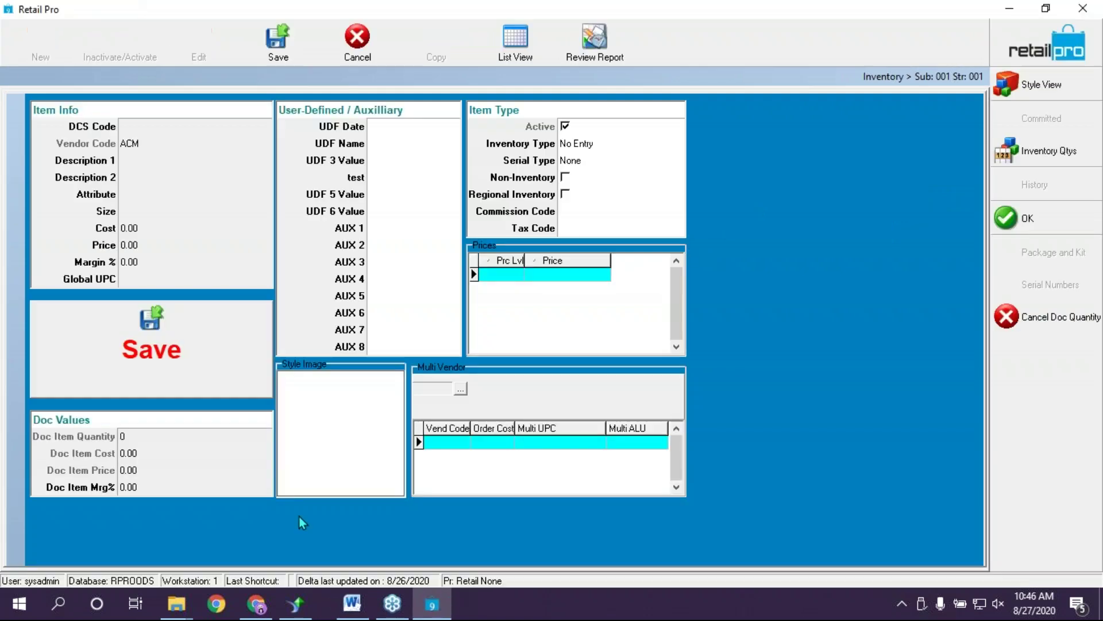
click(355, 47)
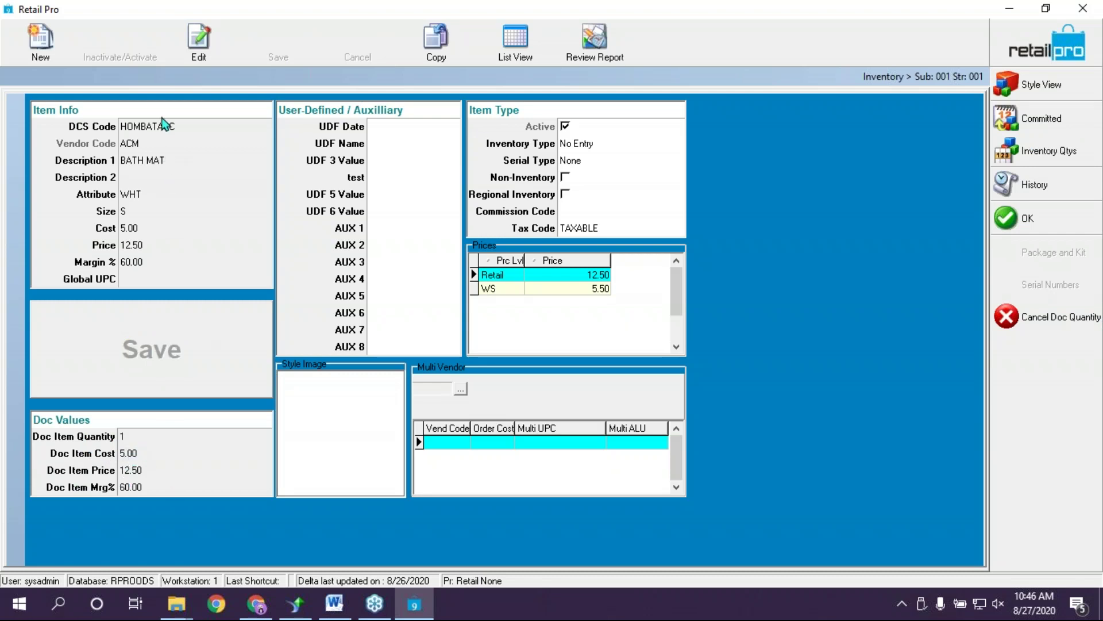
click(506, 48)
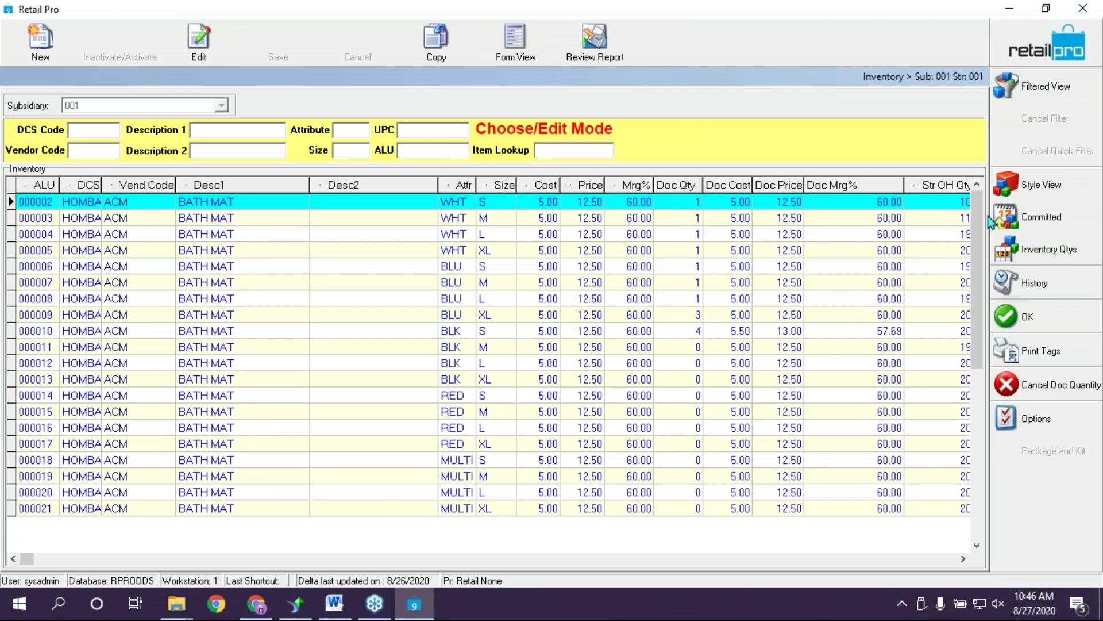
click(1028, 188)
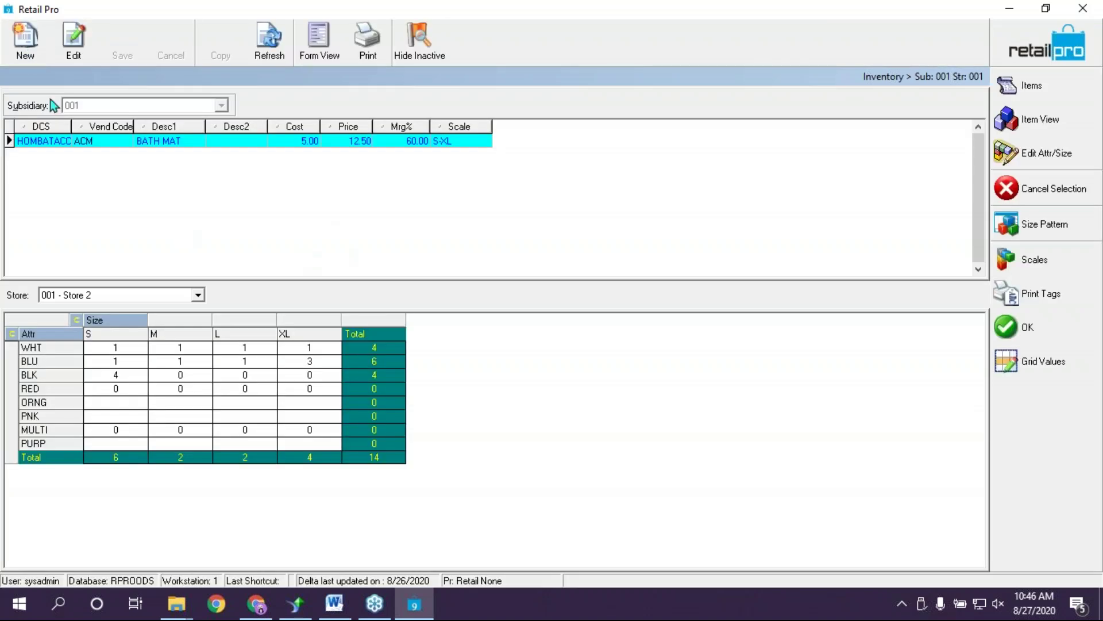
Start a new style in department DCS HOMGARACC (HOME GARDEN ACCESSORIE)
click(22, 44)
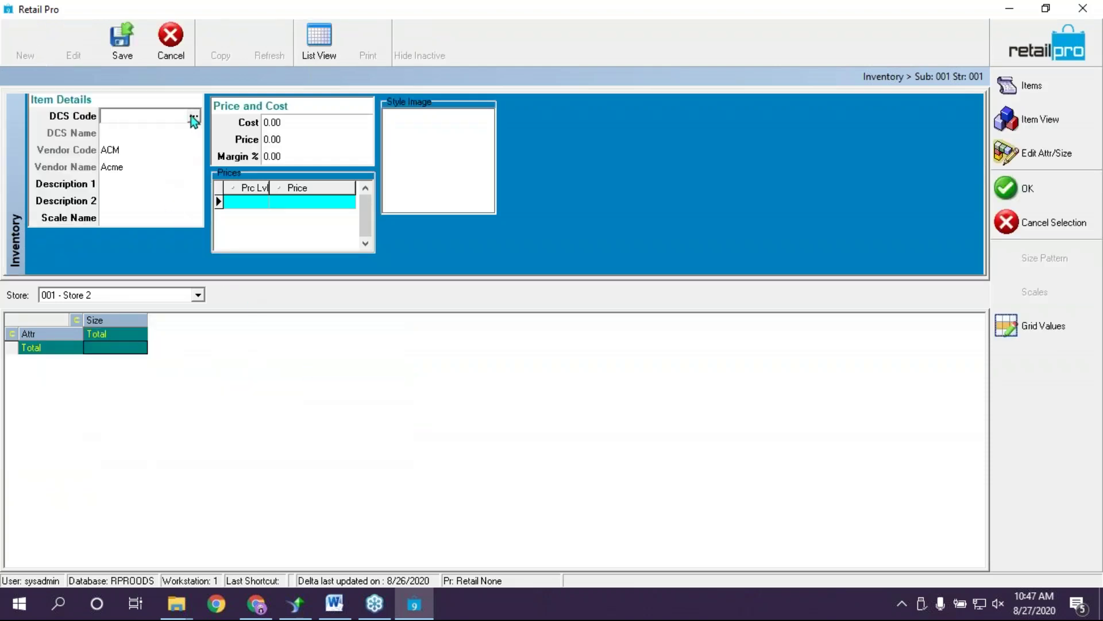
click(193, 118)
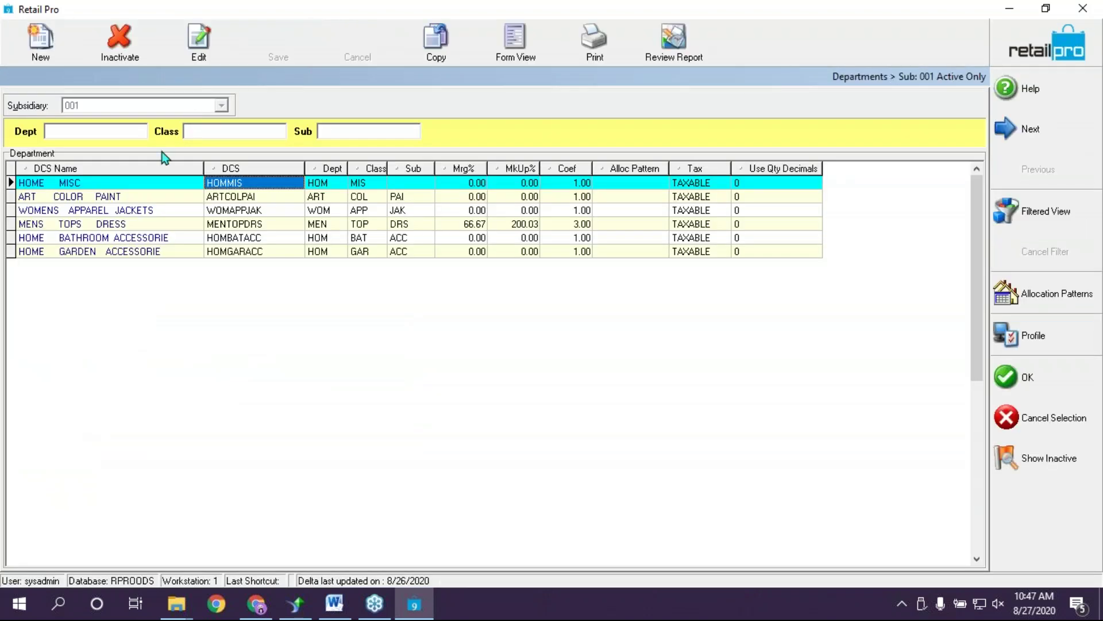
click(135, 241)
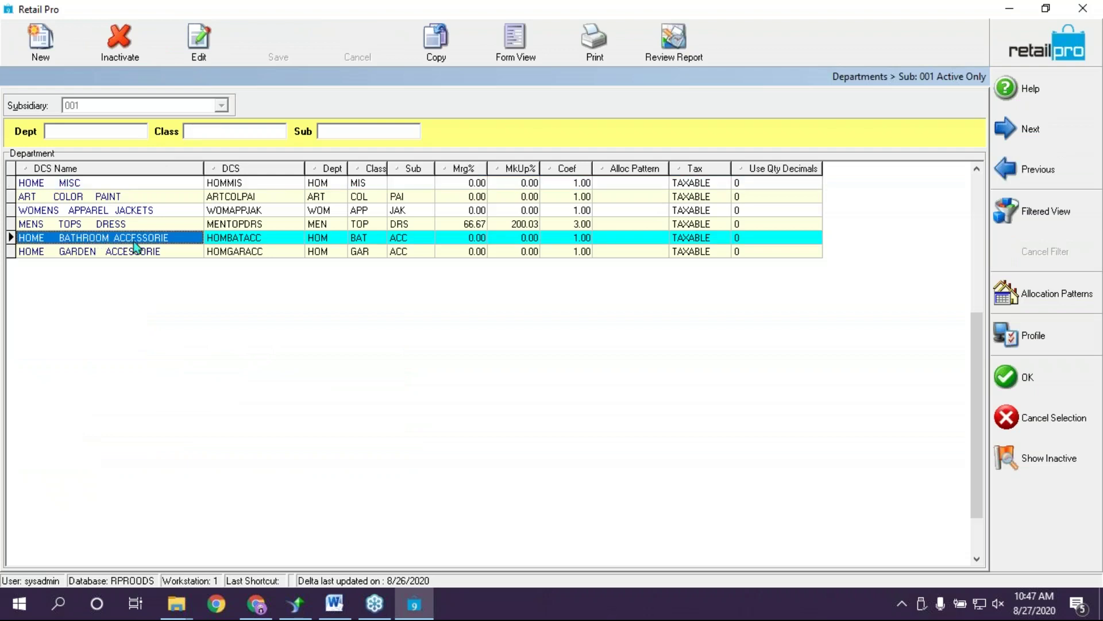
click(145, 240)
click(147, 252)
click(1020, 370)
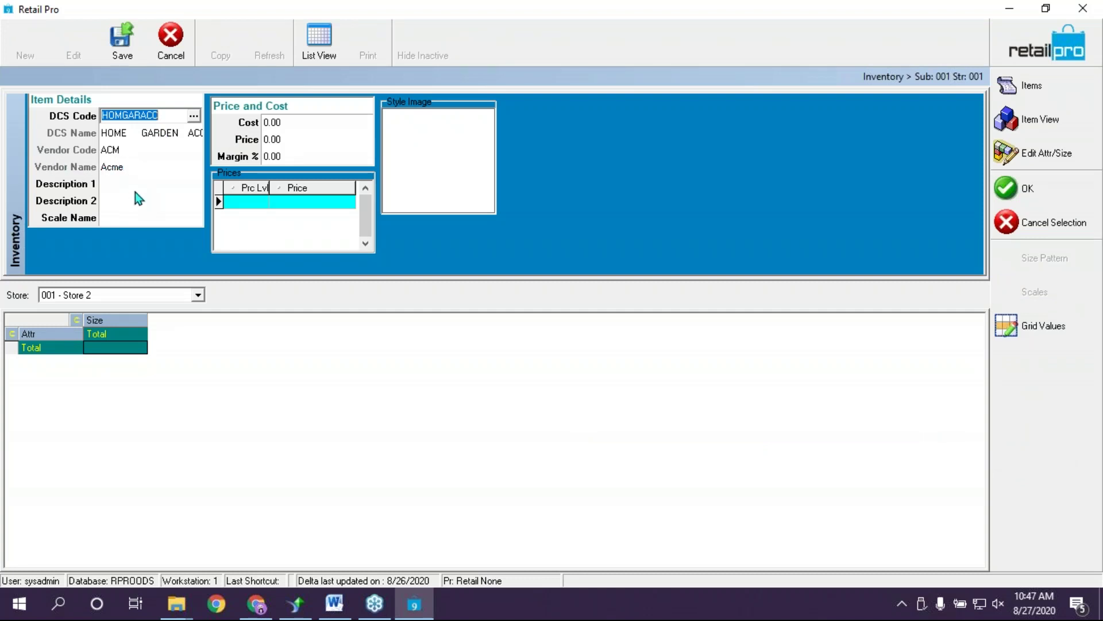
Describe the new style as 'Garden Gloves' and assign the ONE SIZE scale
click(166, 187)
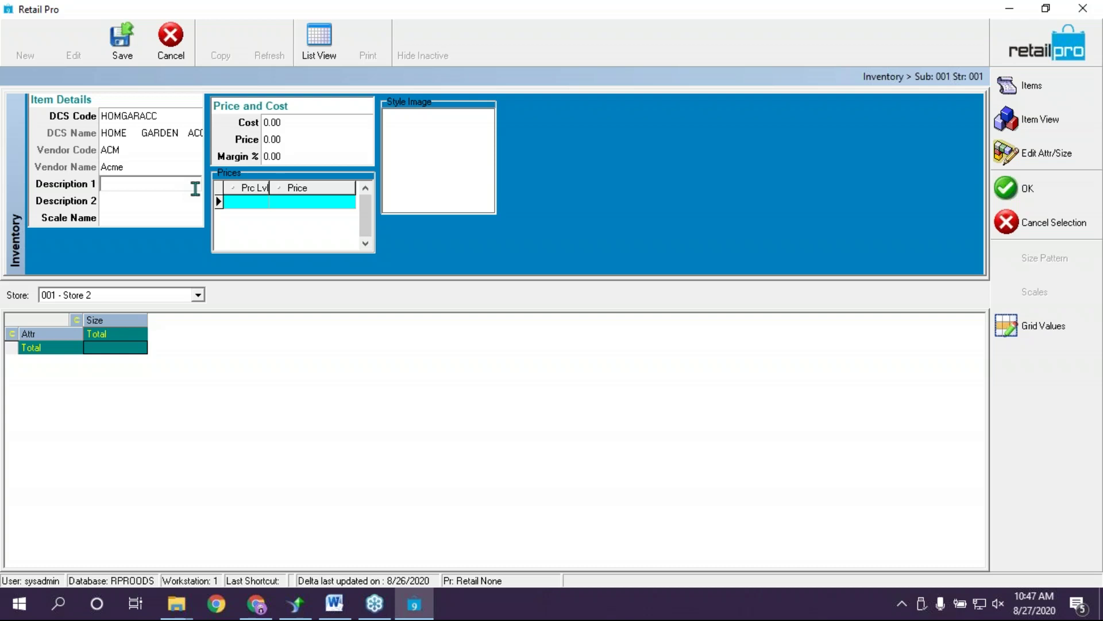
text(Rake)
key(Tab)
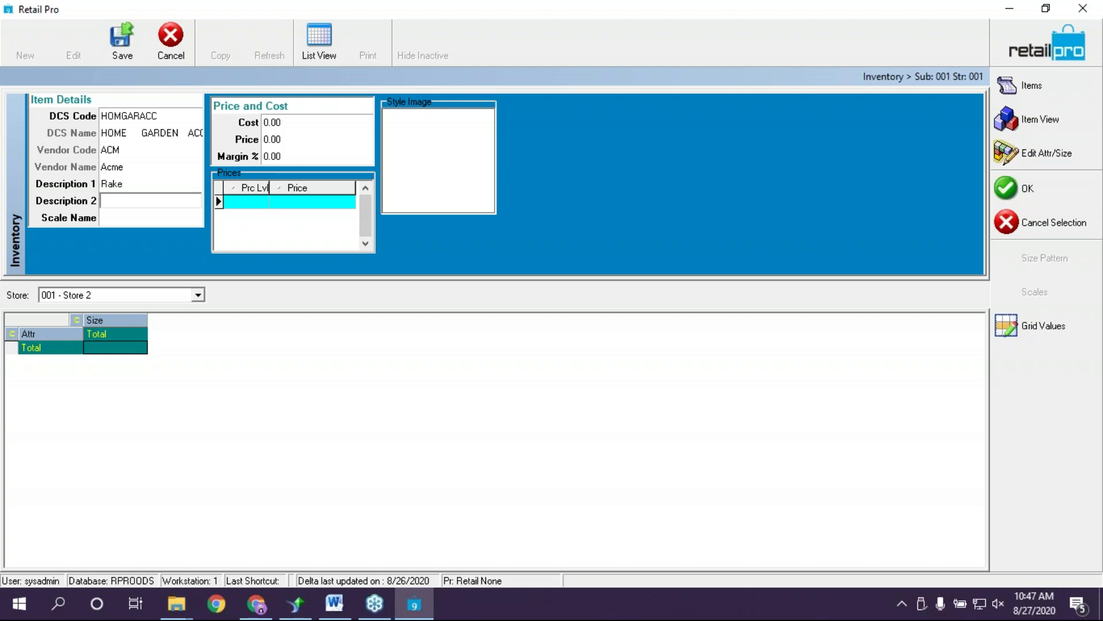
key(shift+Tab)
key(BackSpace)
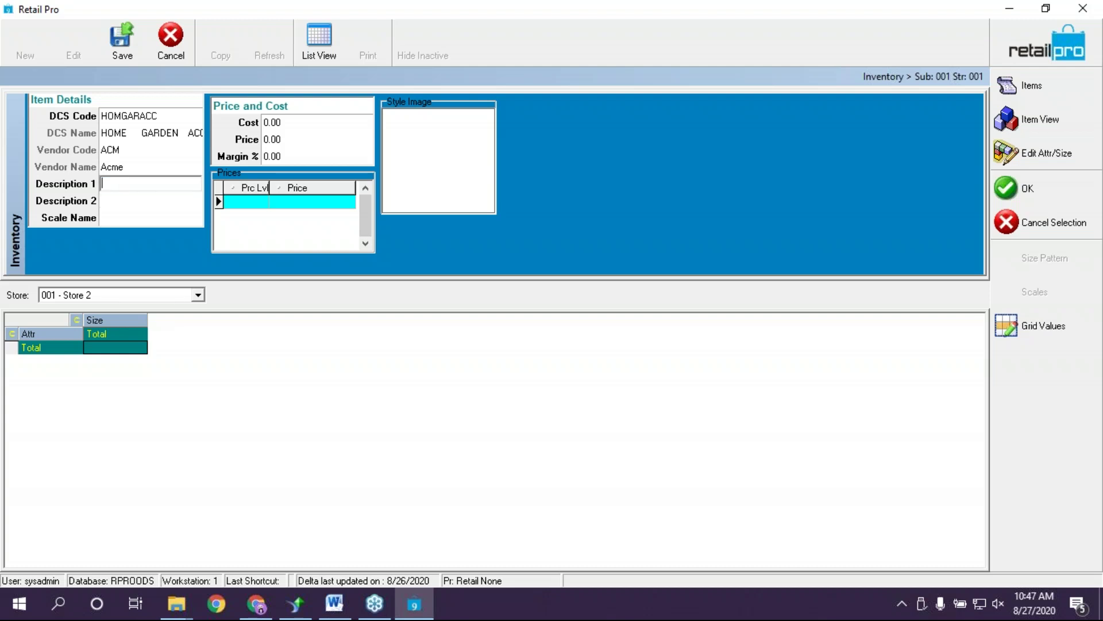
text(Garn)
key(BackSpace)
key(BackSpace)
text(rden Gloves)
key(Tab)
key(Tab)
key(Tab)
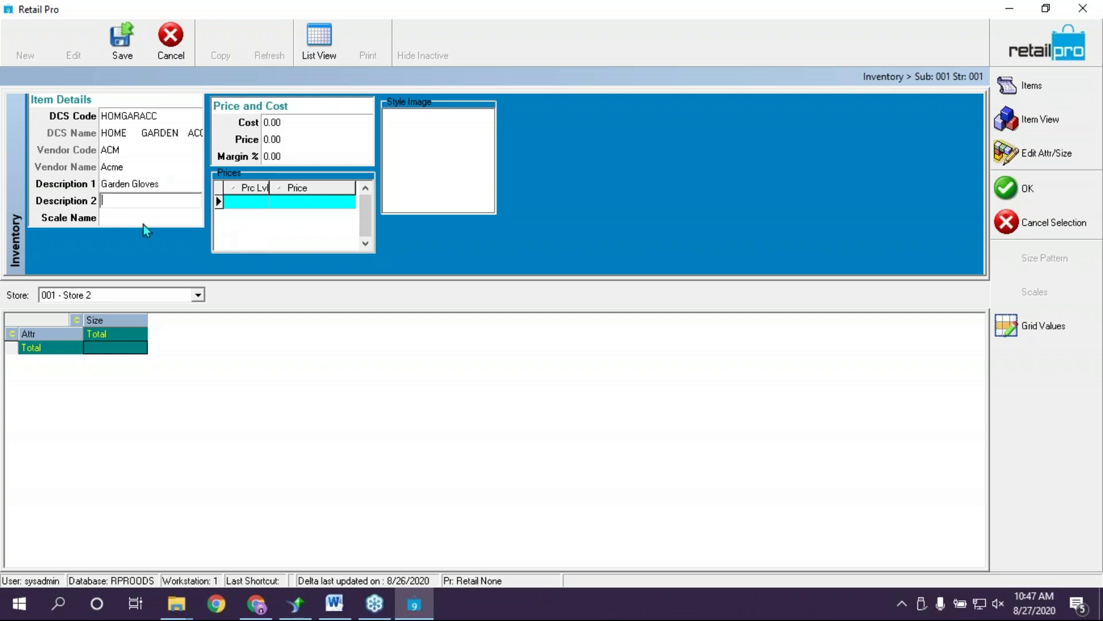
click(194, 218)
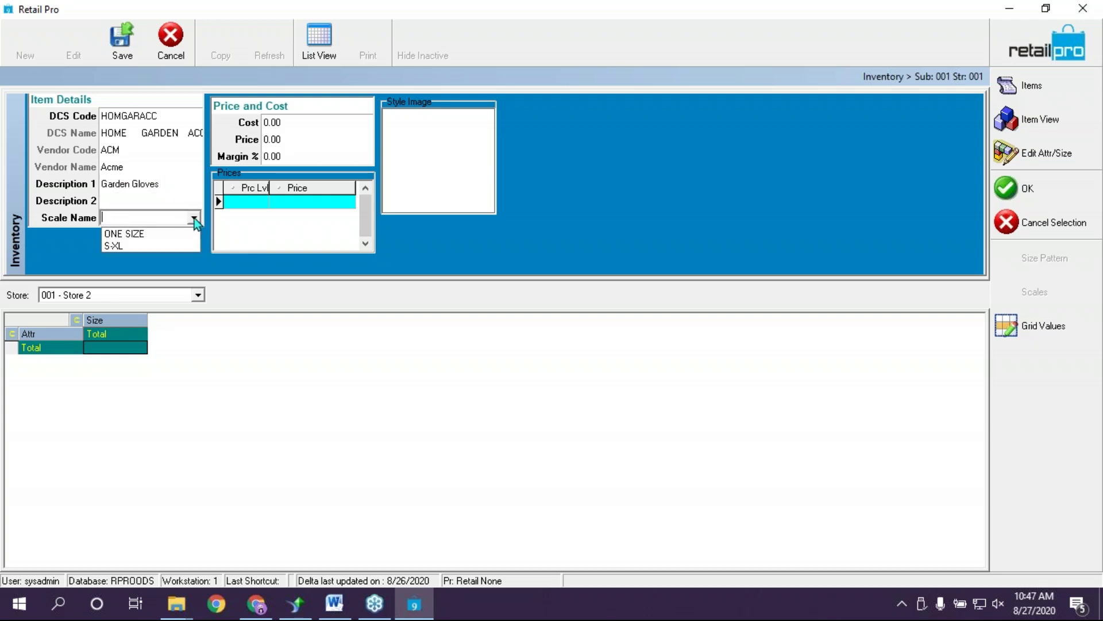
click(120, 234)
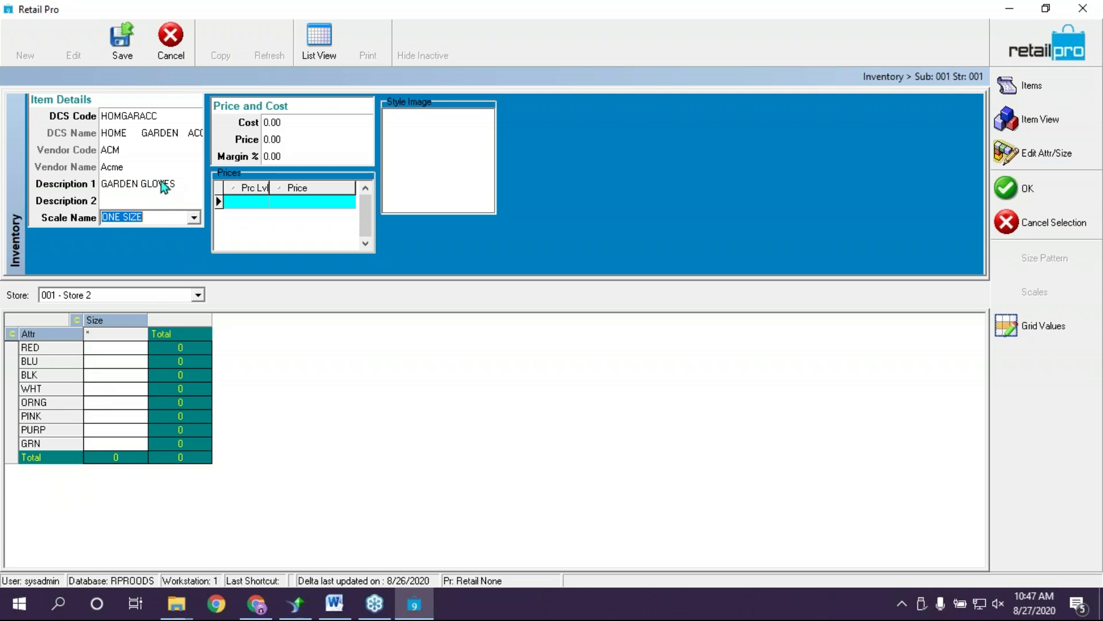
Keep the ONE SIZE scale and set cost 3.00 and retail price 7.00
click(195, 216)
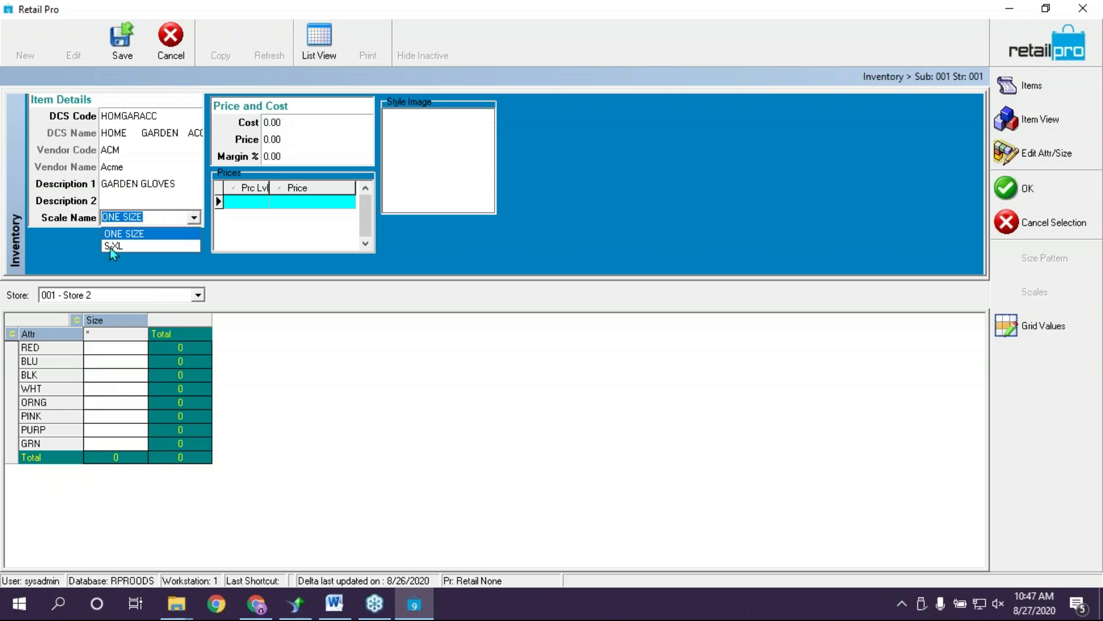
click(111, 246)
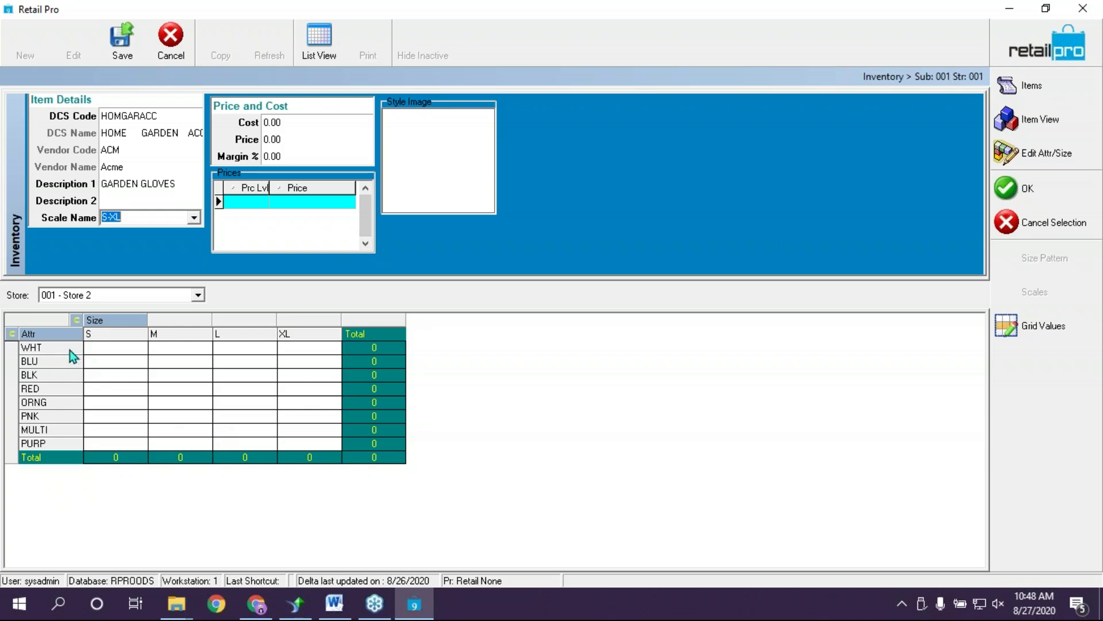
click(194, 218)
click(146, 231)
click(291, 124)
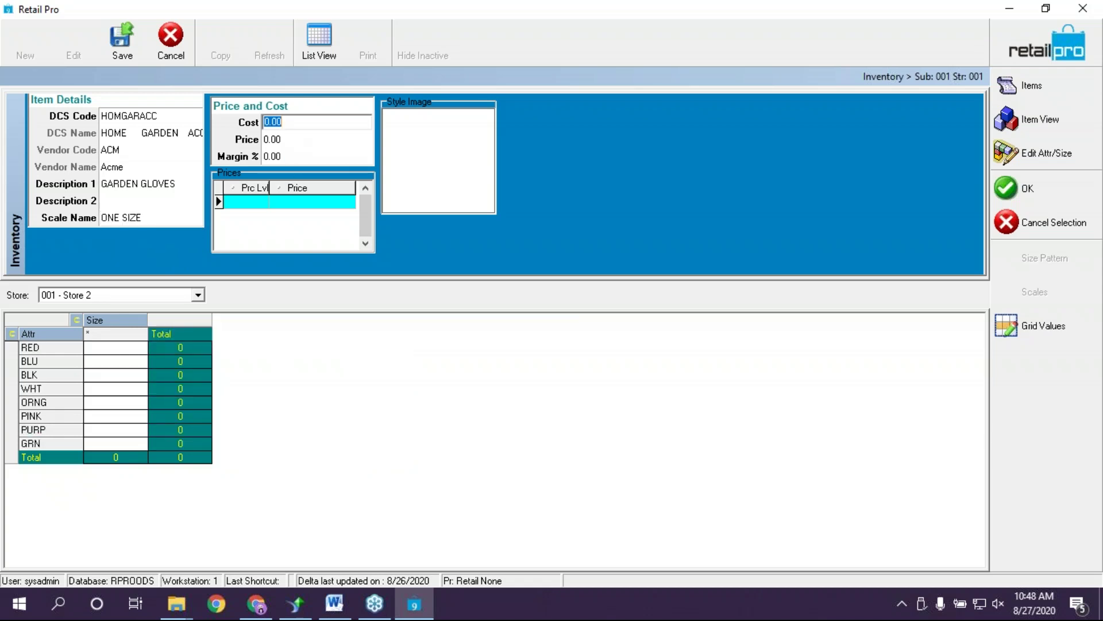
text(3)
key(Tab)
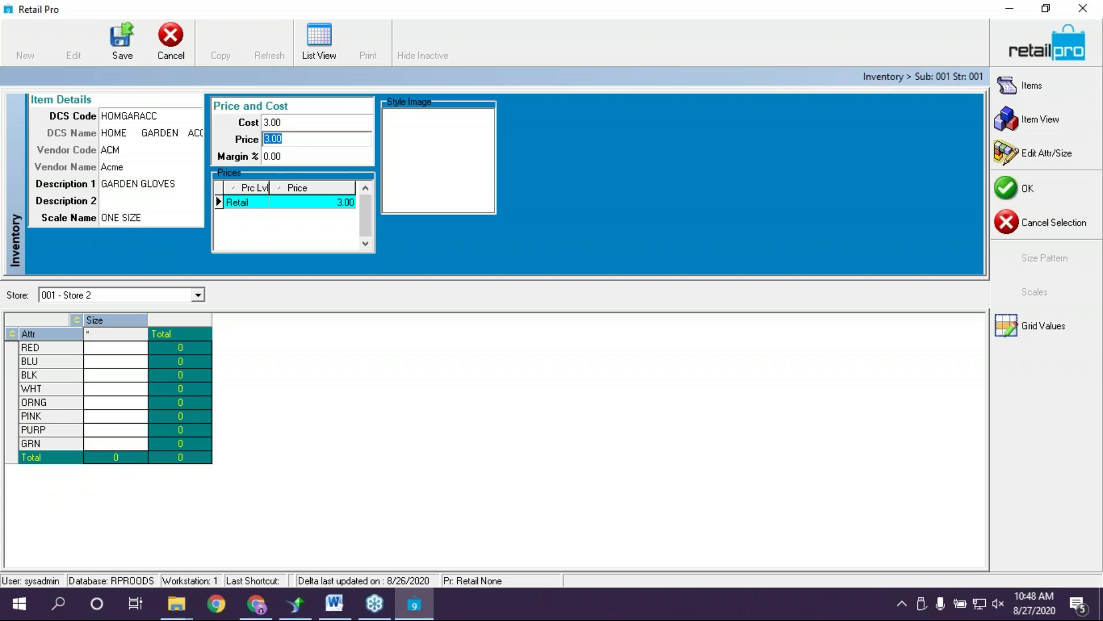
text(7)
key(shift+Tab)
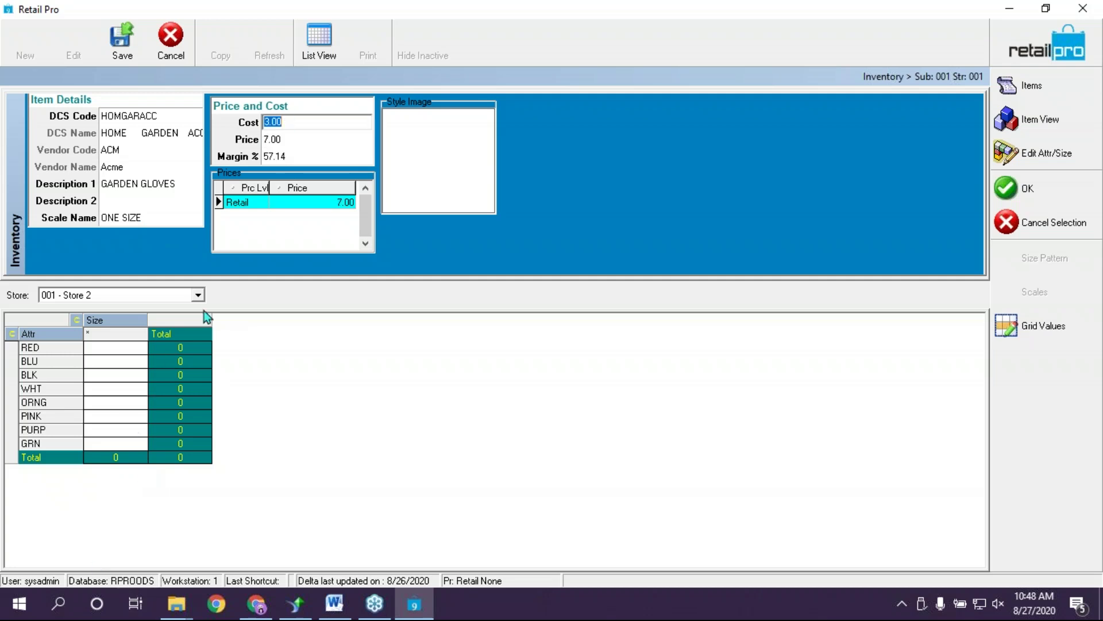
Add a WS price level of 3.30 in the Prices grid
click(245, 206)
key(Down)
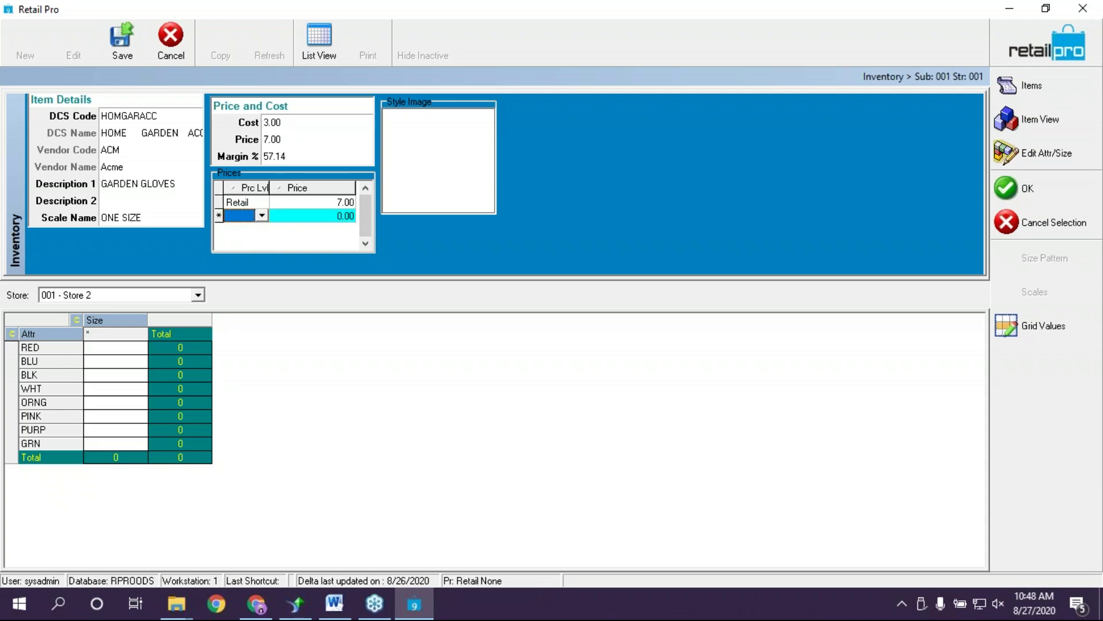
click(261, 215)
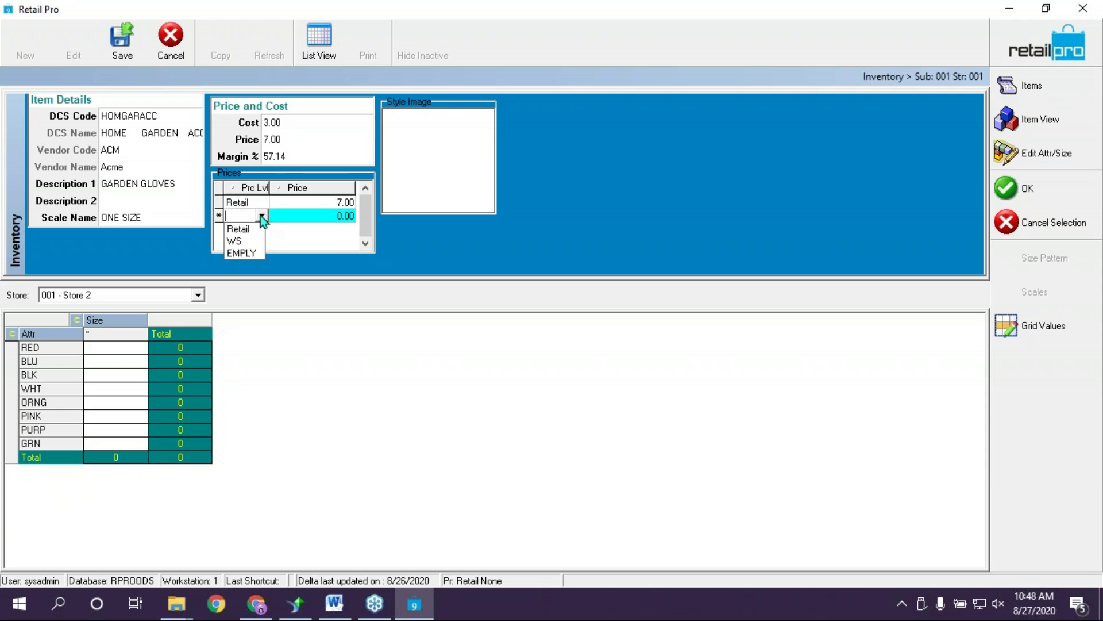
click(242, 241)
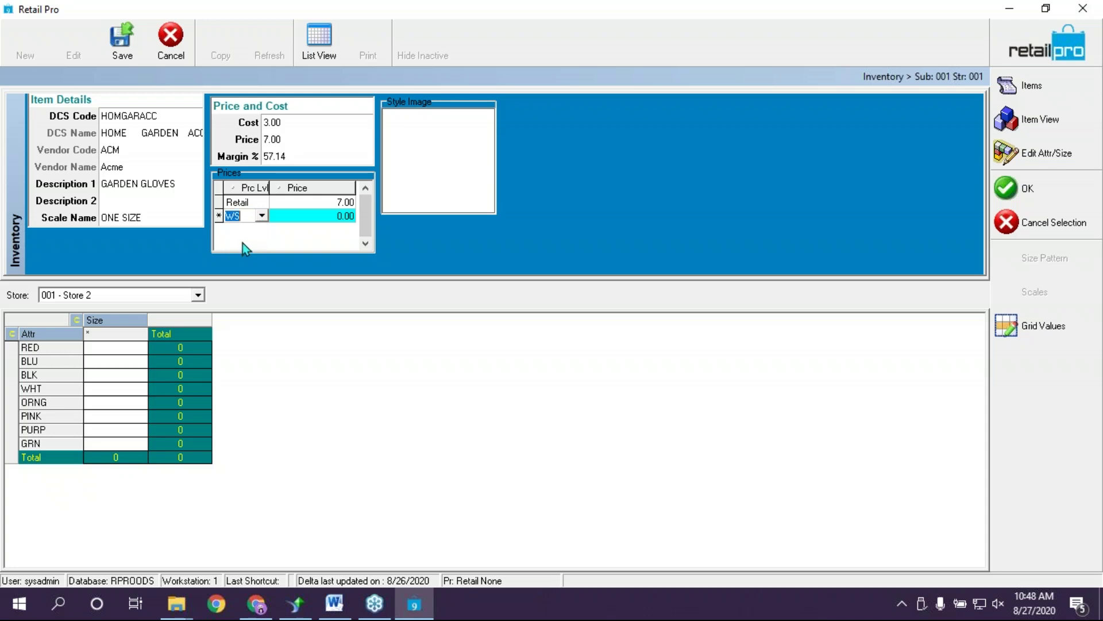
click(332, 216)
click(339, 217)
text(3.30)
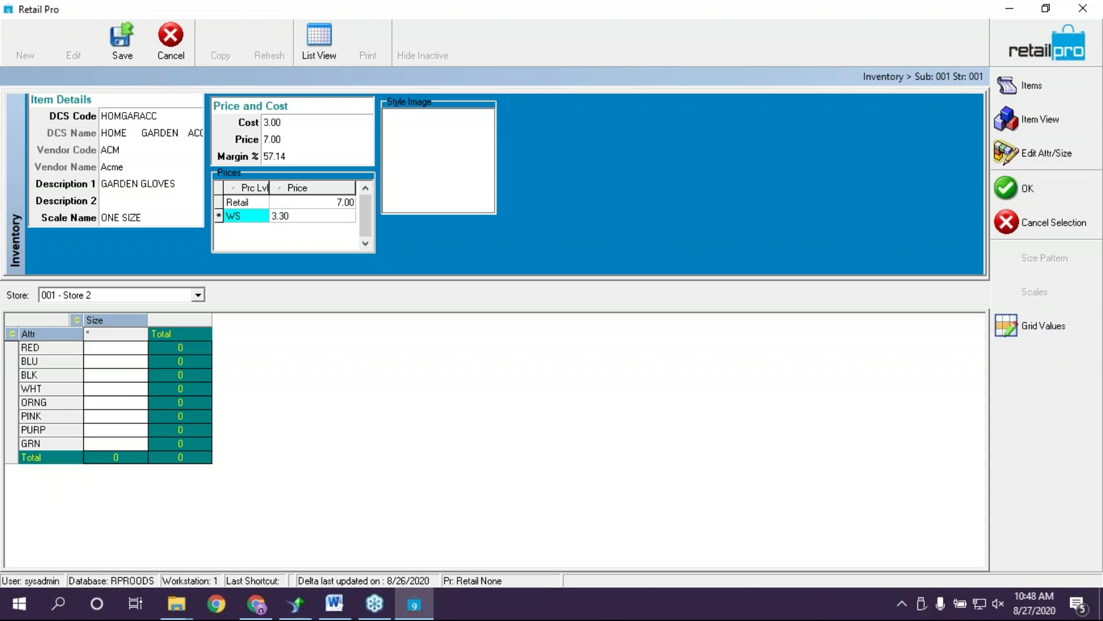
key(Return)
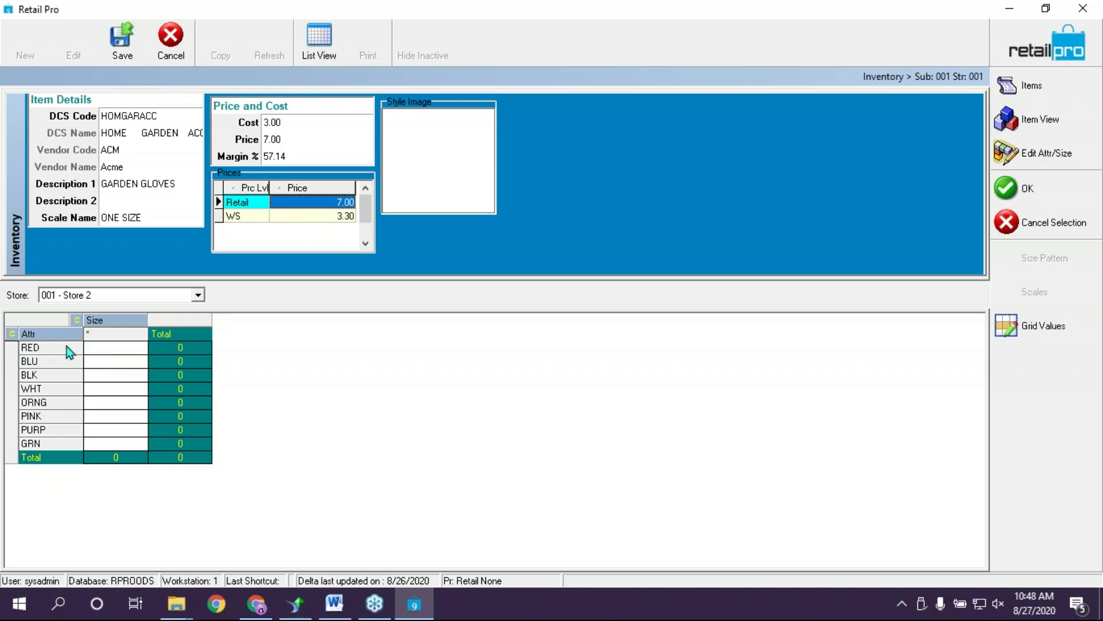
Enter quantity 3 for BLU, BLK, WHT and PURP gloves, totalling 12
click(122, 358)
click(122, 350)
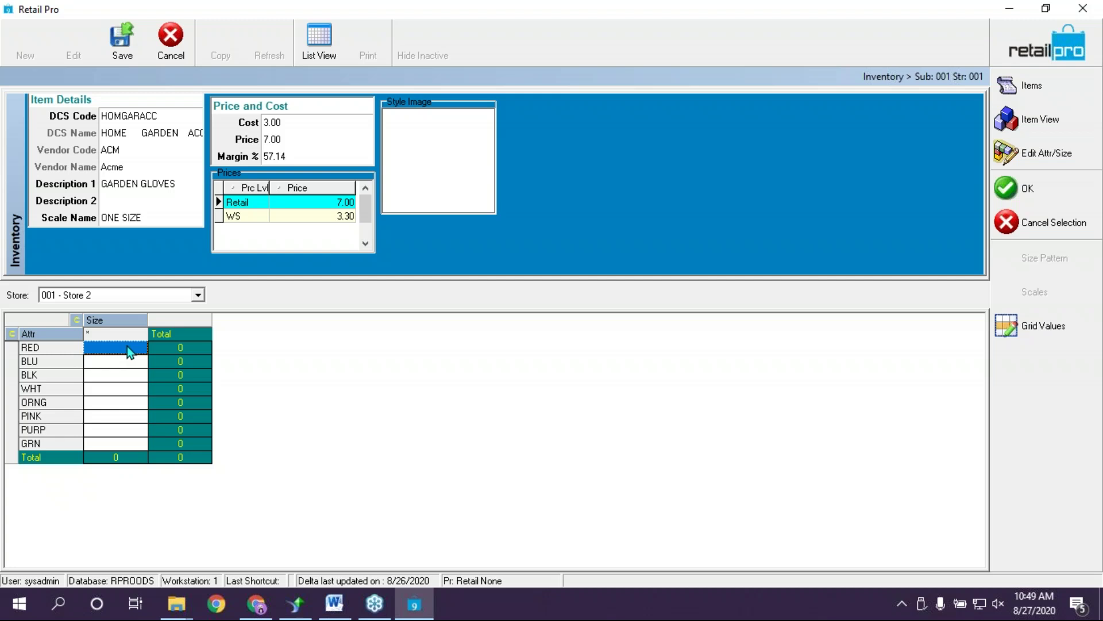
key(Down)
text(3)
key(Return)
key(Down)
text(3)
key(Return)
key(Down)
text(3)
key(Return)
key(Down)
key(Down)
key(Down)
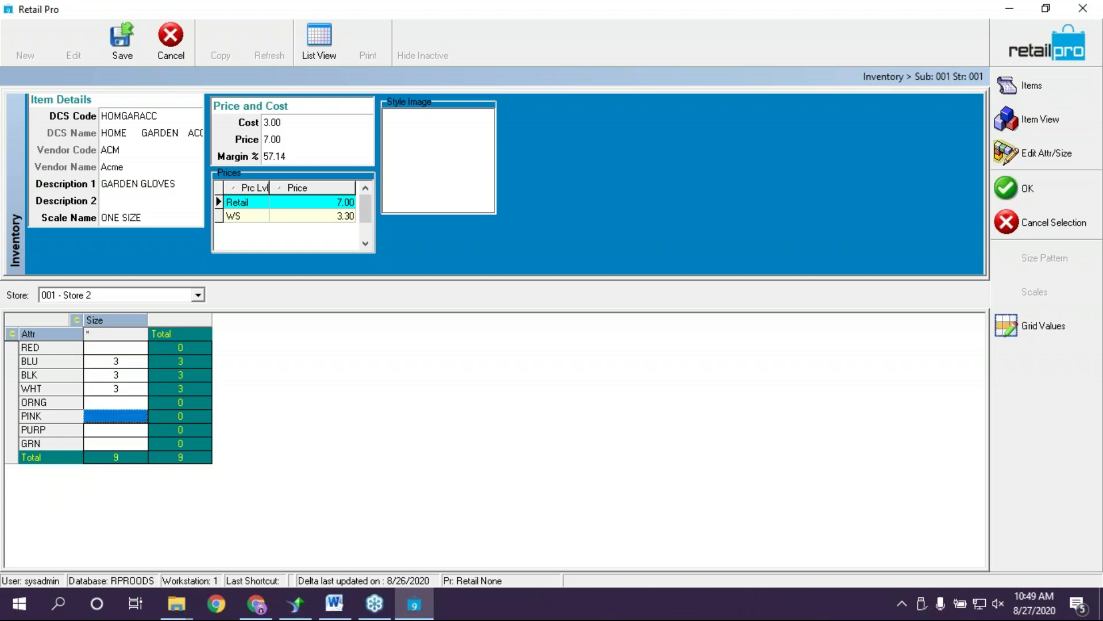
text(3)
key(Return)
key(Up)
key(Up)
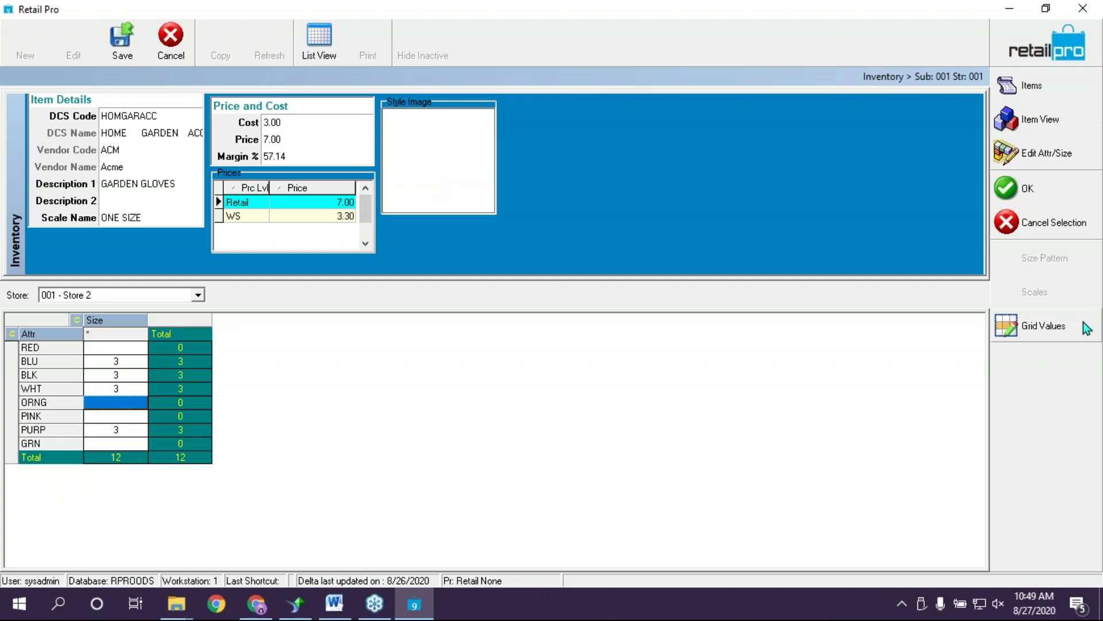
click(1043, 326)
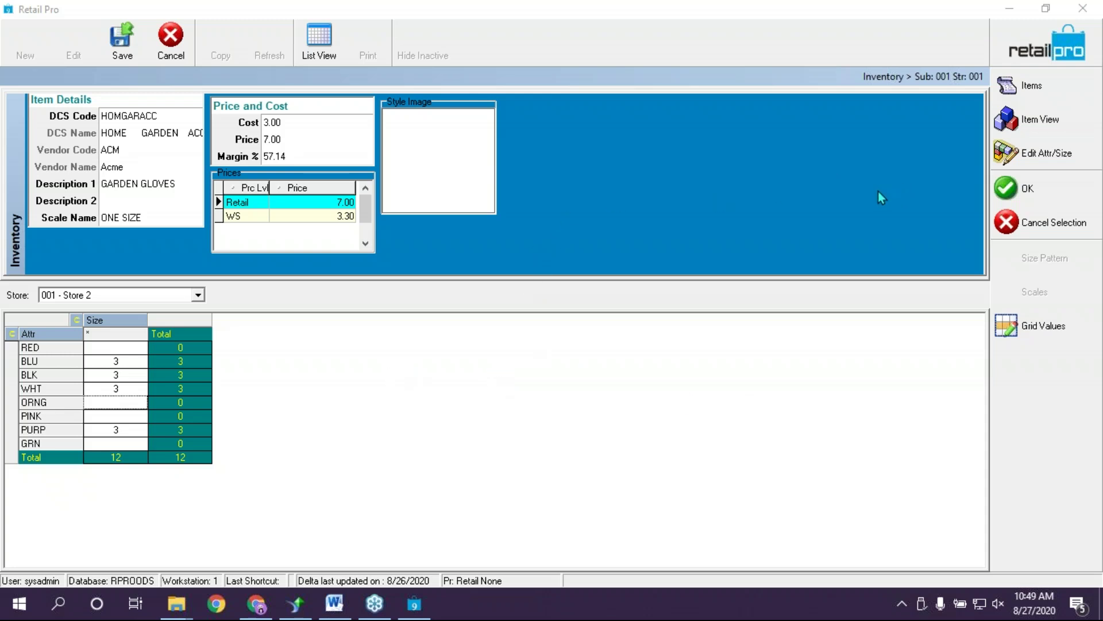
click(861, 122)
Add colour attributes MULTI and ROSE in the gloves' Edit Attr/Size list
click(1019, 163)
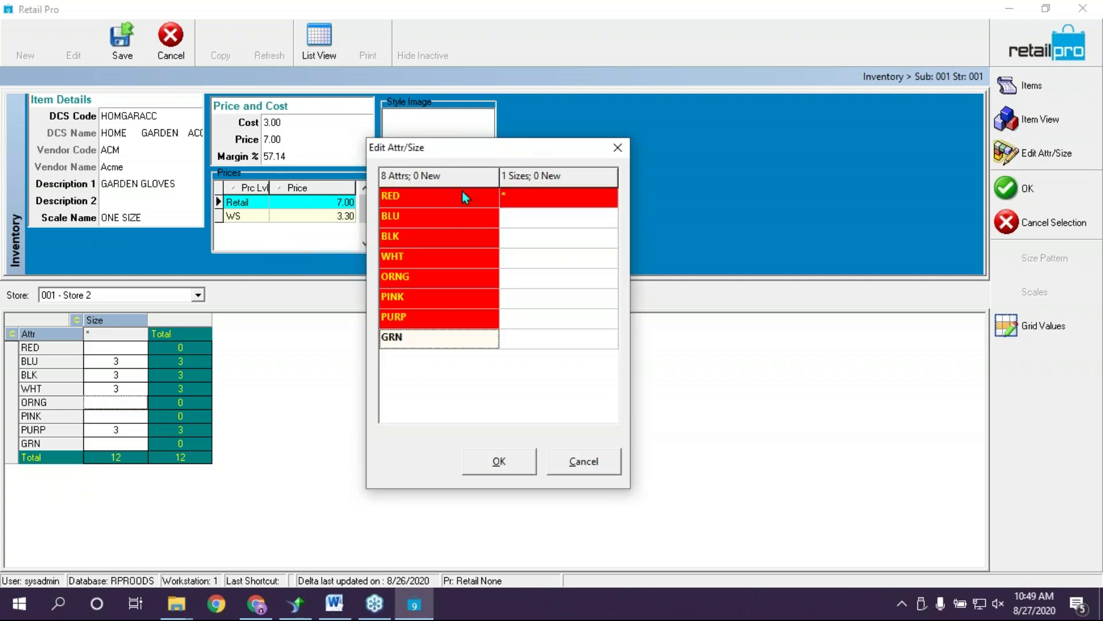
click(456, 343)
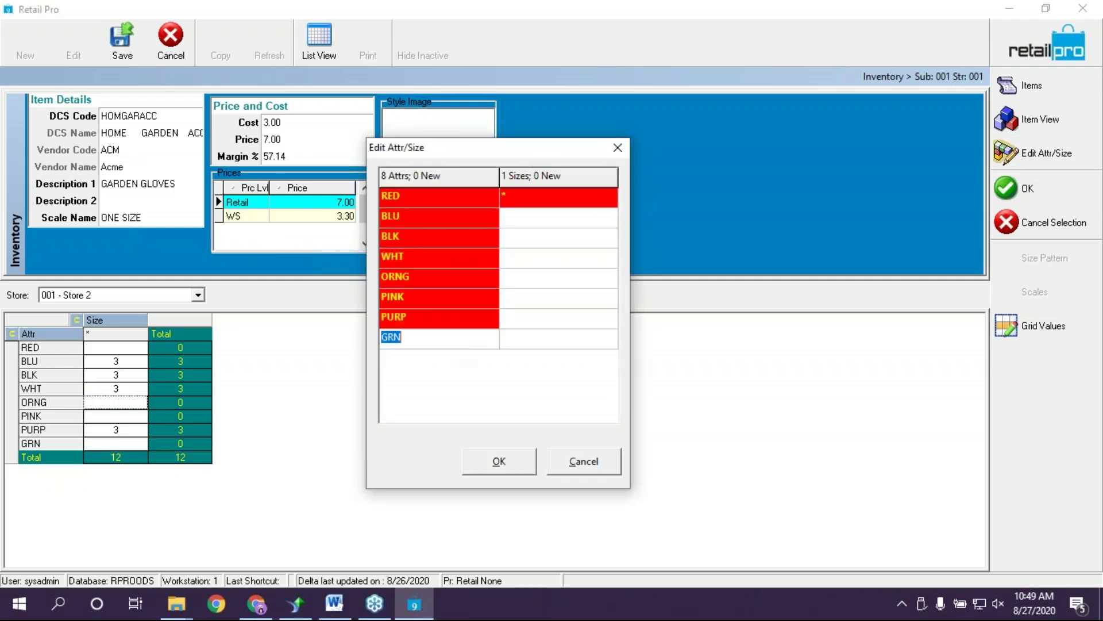
key(Return)
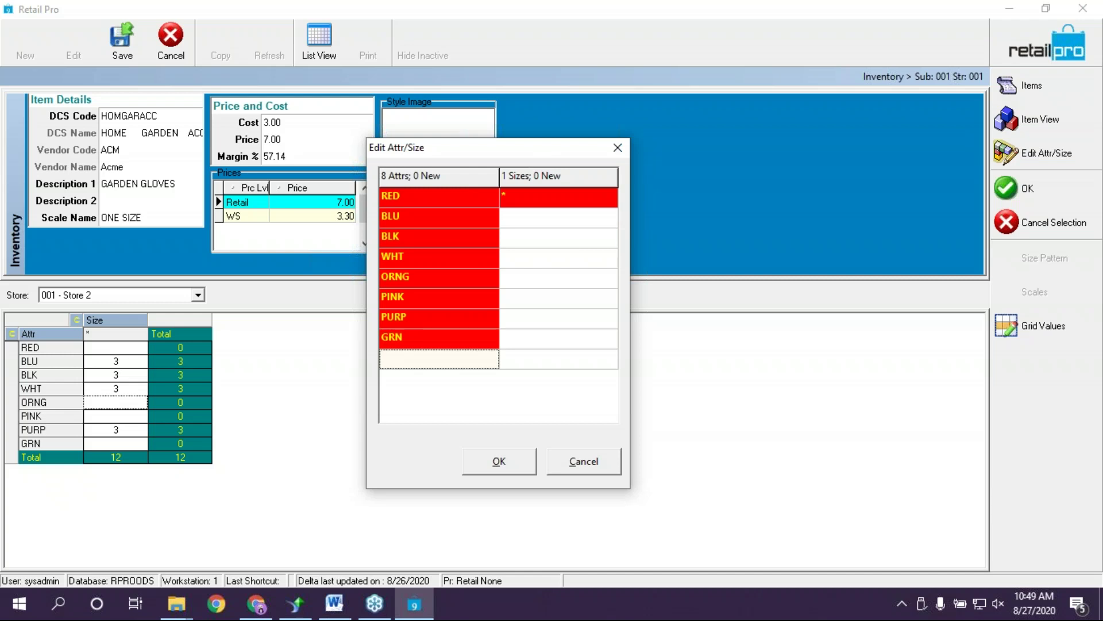
text(Multi)
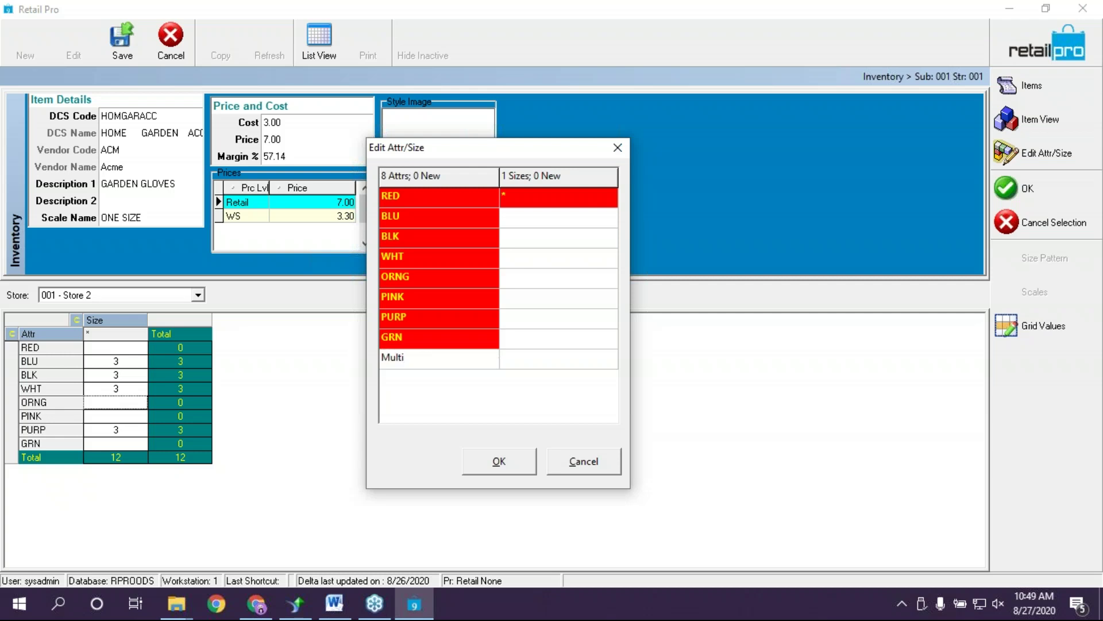
key(Return)
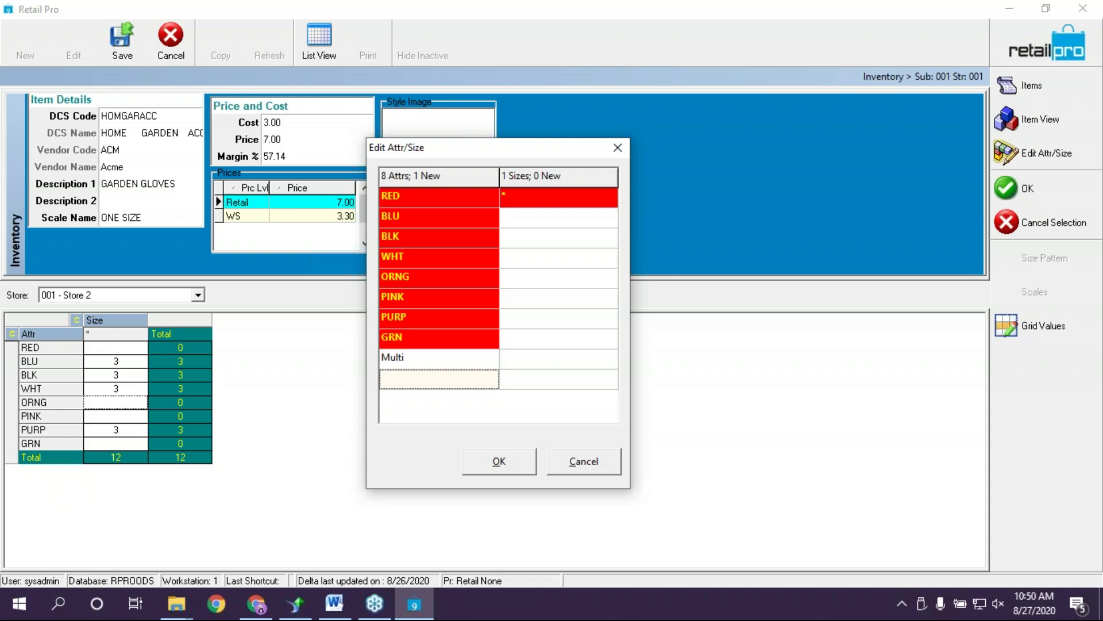
text(Rose)
key(Return)
Enter quantity 3 for the *MULTI and *ROSE gloves and save the item, totalling 18
click(498, 461)
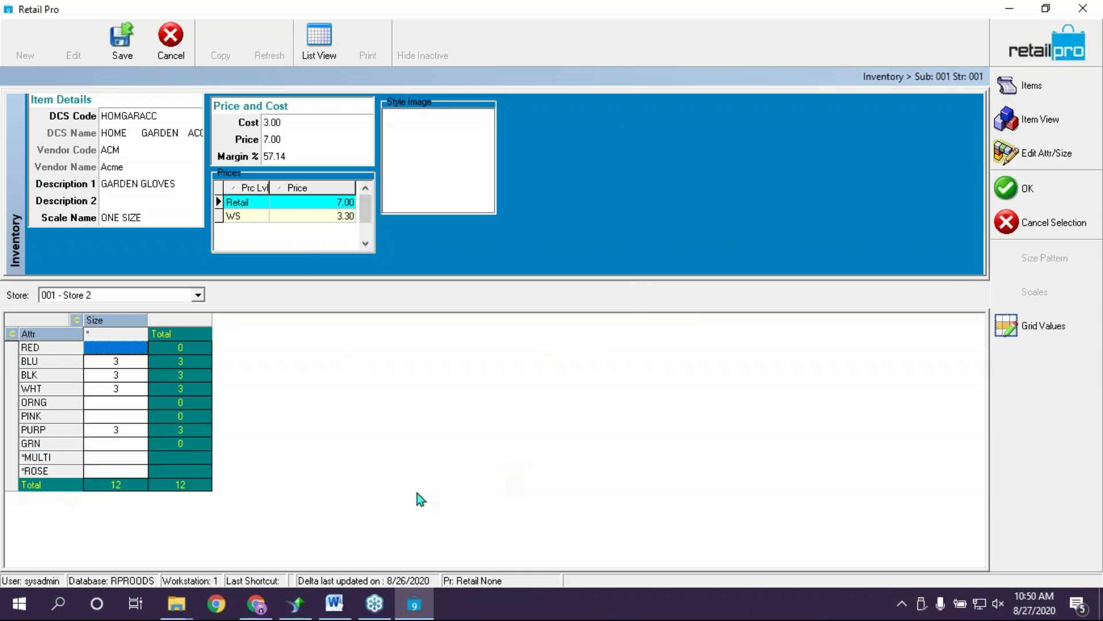
click(136, 456)
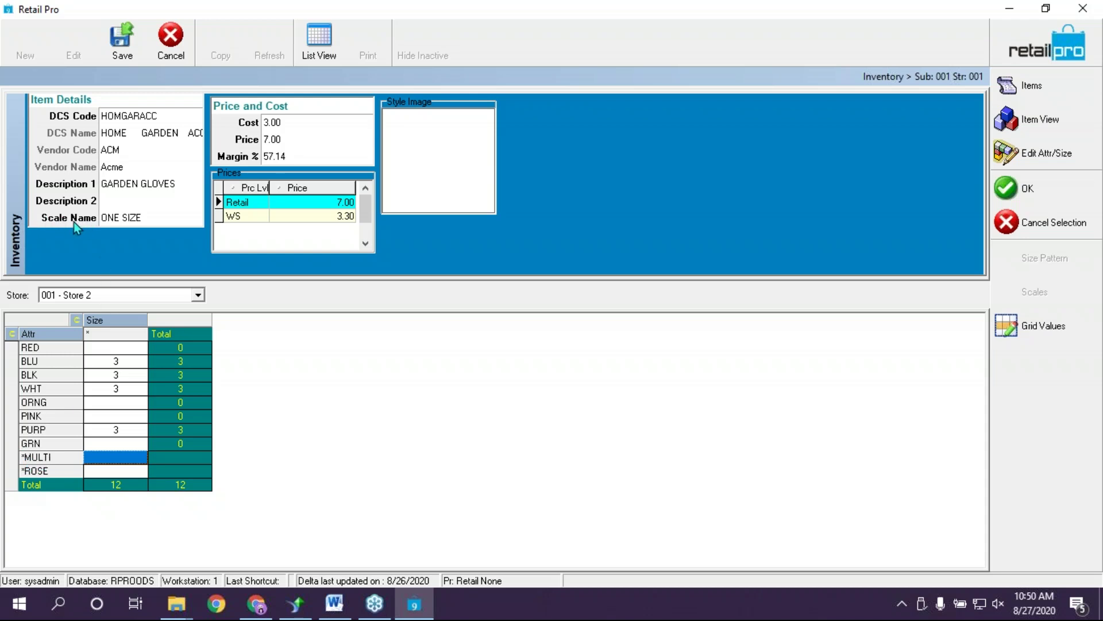
text(3)
click(127, 471)
text(3)
click(121, 456)
click(131, 40)
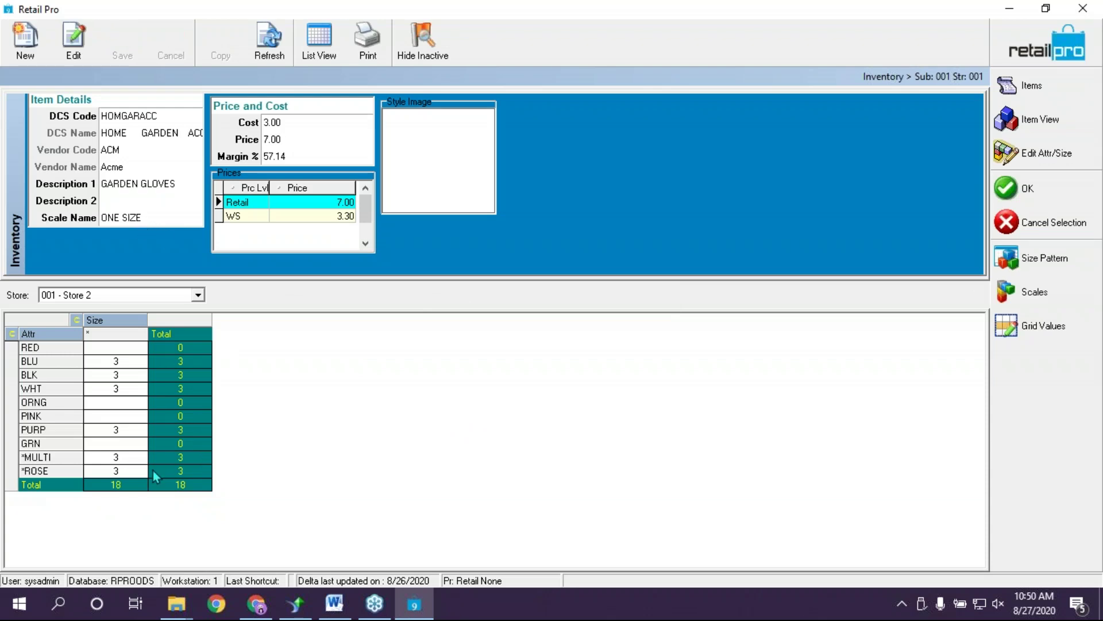
Add a new Multi attribute after GRN in the ONE SIZE scale
click(1019, 297)
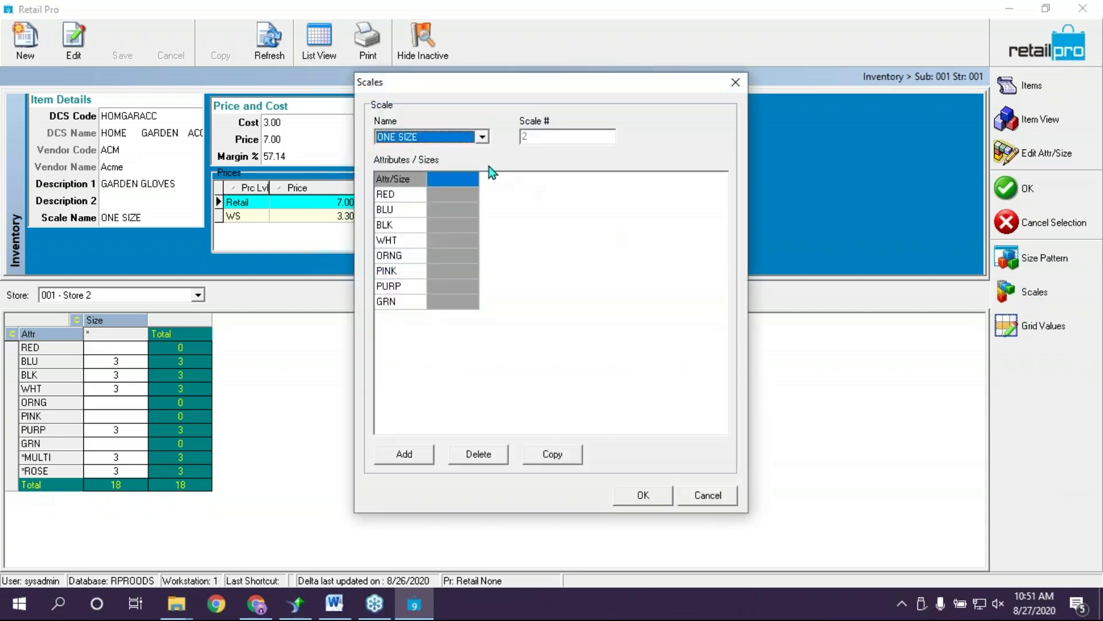
click(479, 137)
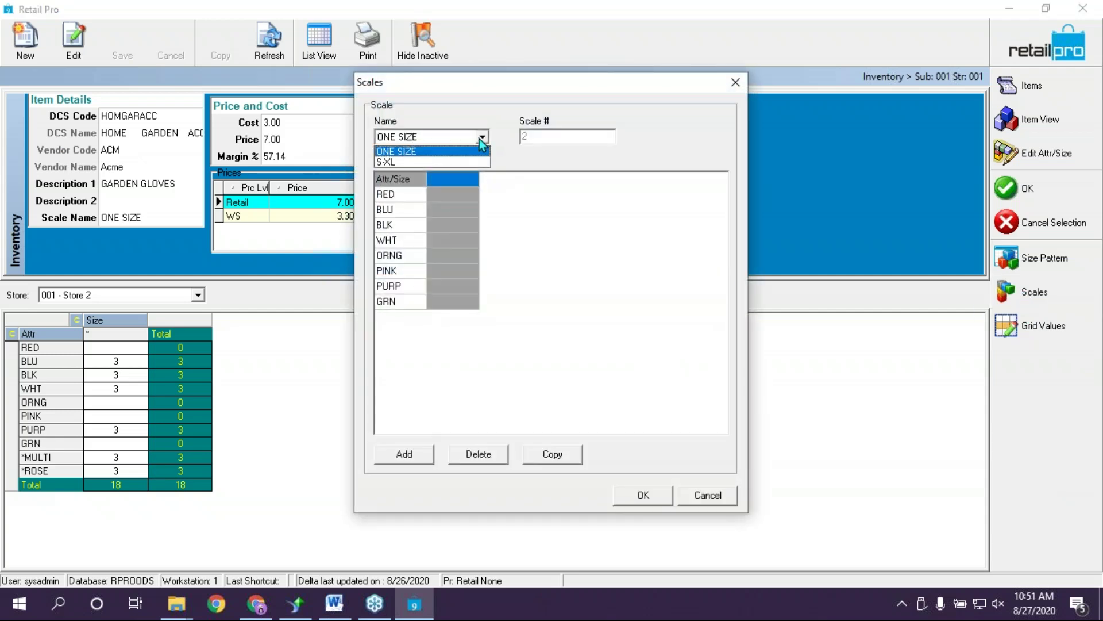
click(414, 152)
click(409, 308)
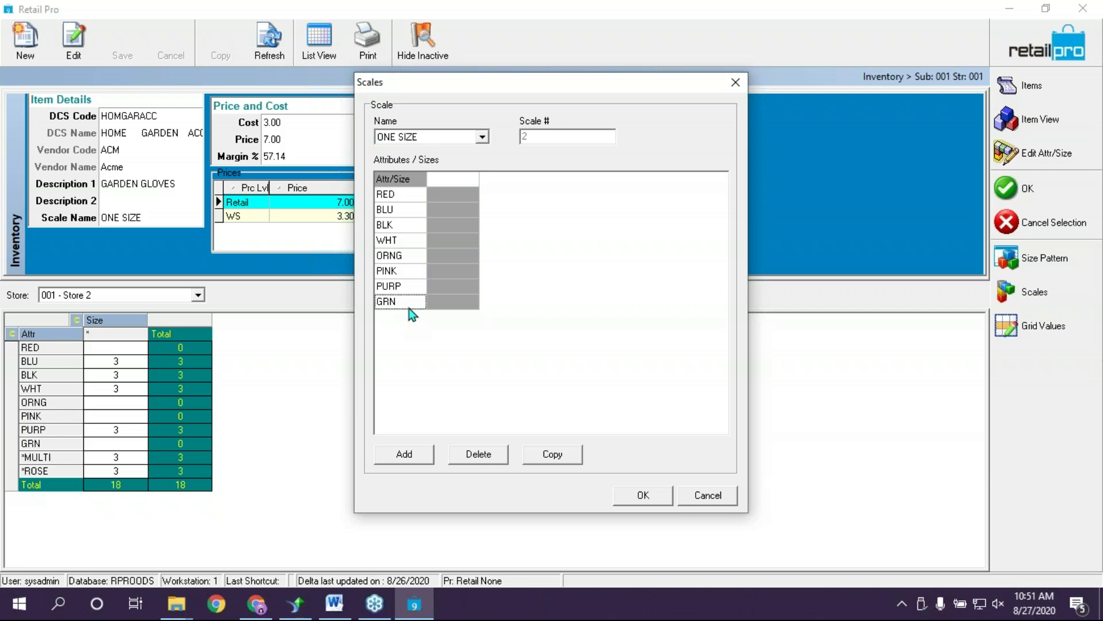
key(Down)
text(Multi)
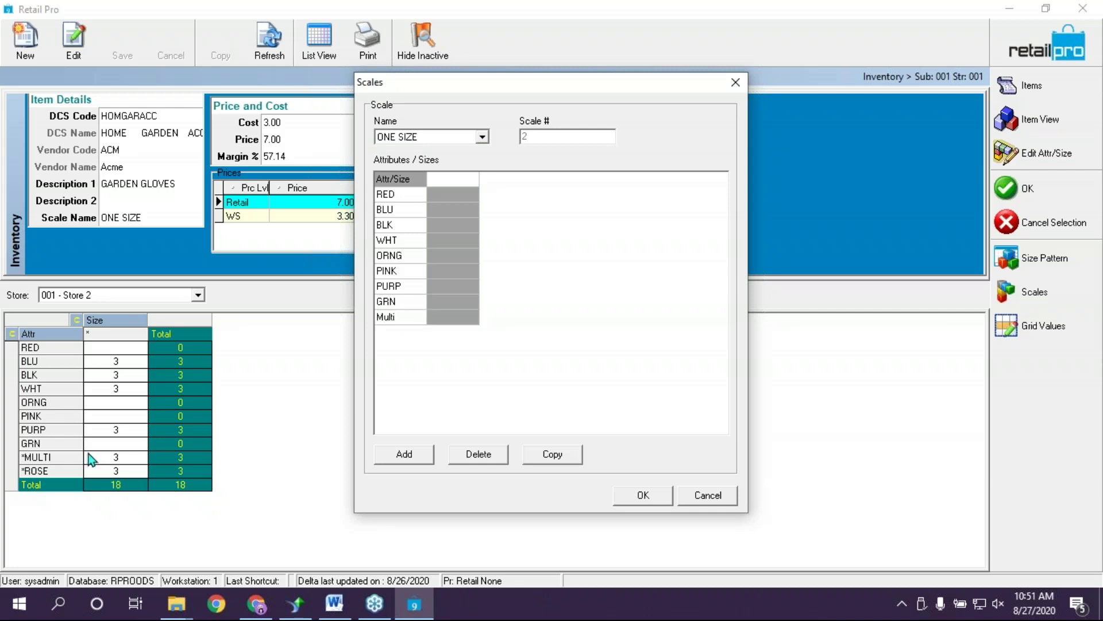
click(629, 494)
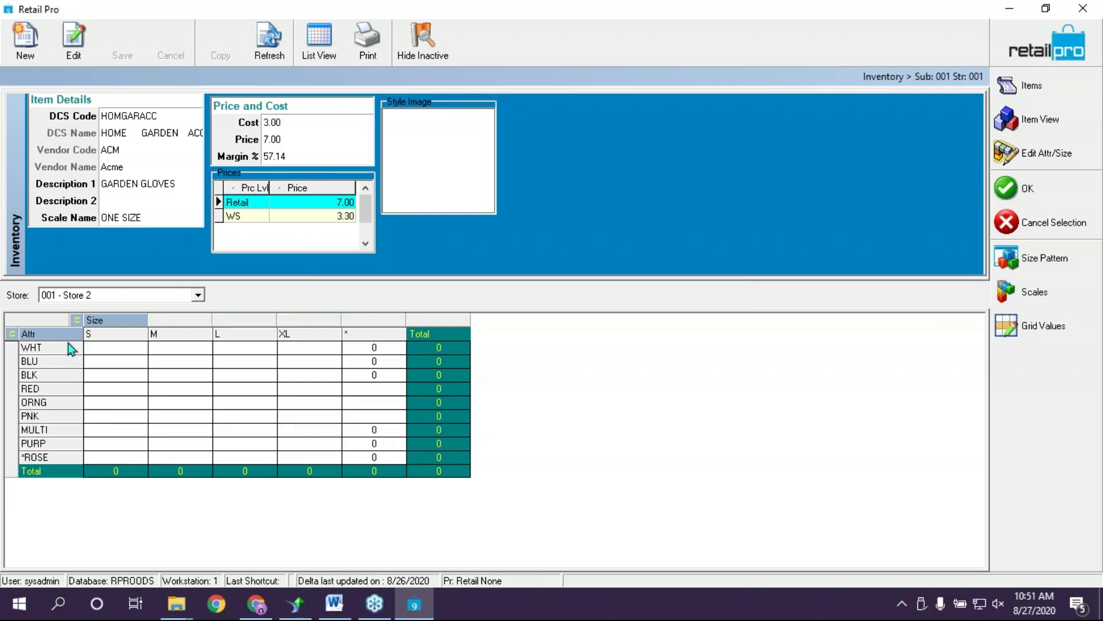
click(41, 431)
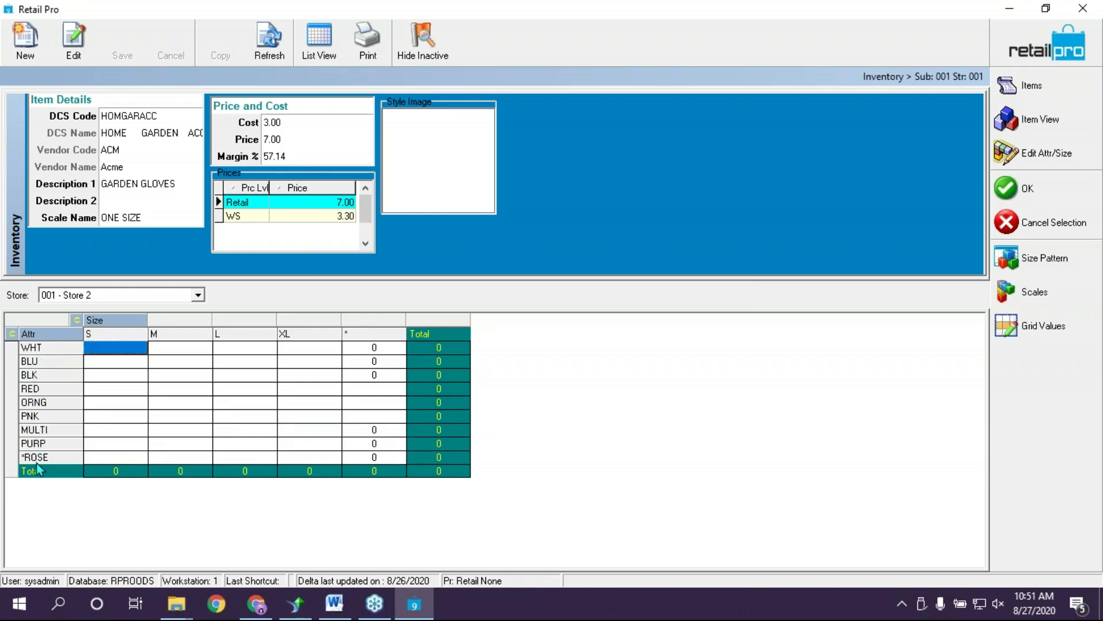
Return to PO ACM 8-27, review the BLU XL bath mat line, and reopen Choose/Edit Items
click(1017, 191)
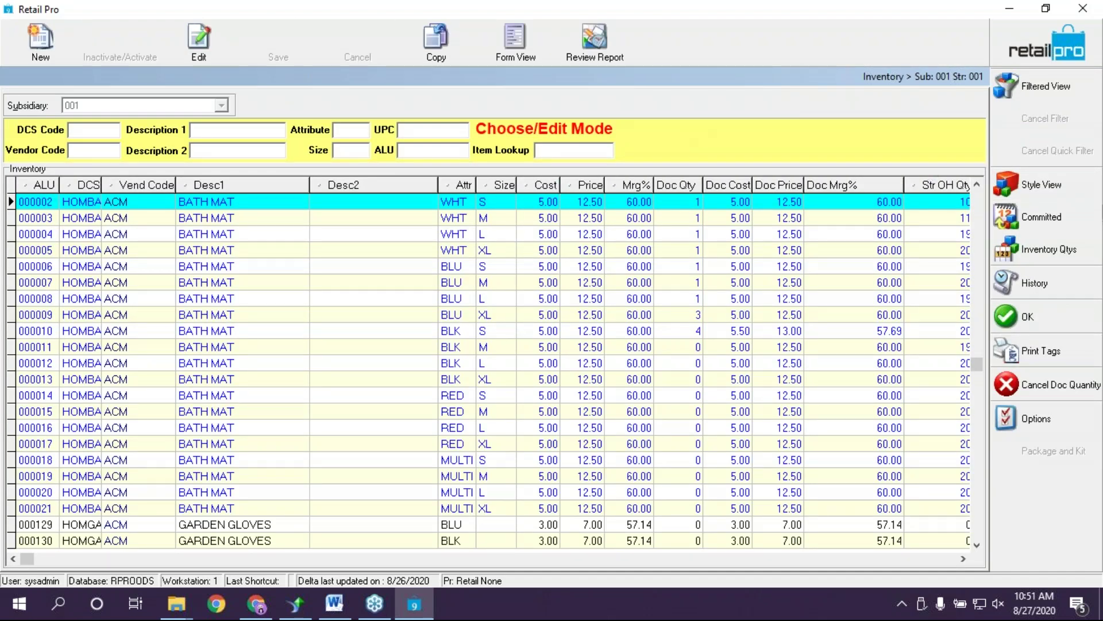
click(1025, 316)
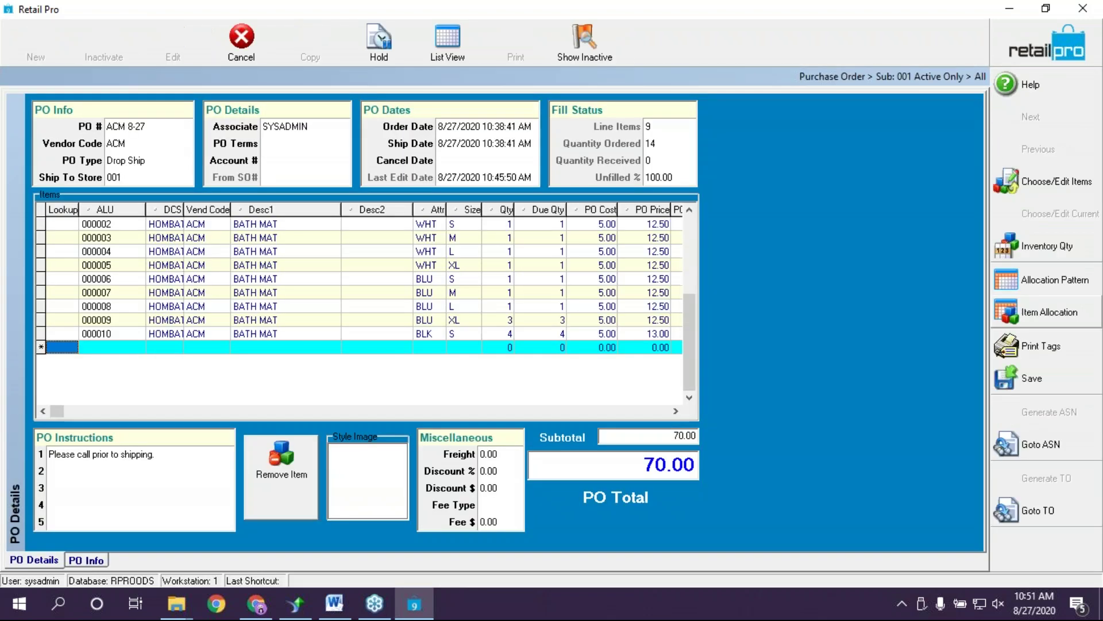
key(Up)
key(Up)
key(Up)
key(Up)
key(Up)
key(Up)
key(Up)
key(Up)
key(Up)
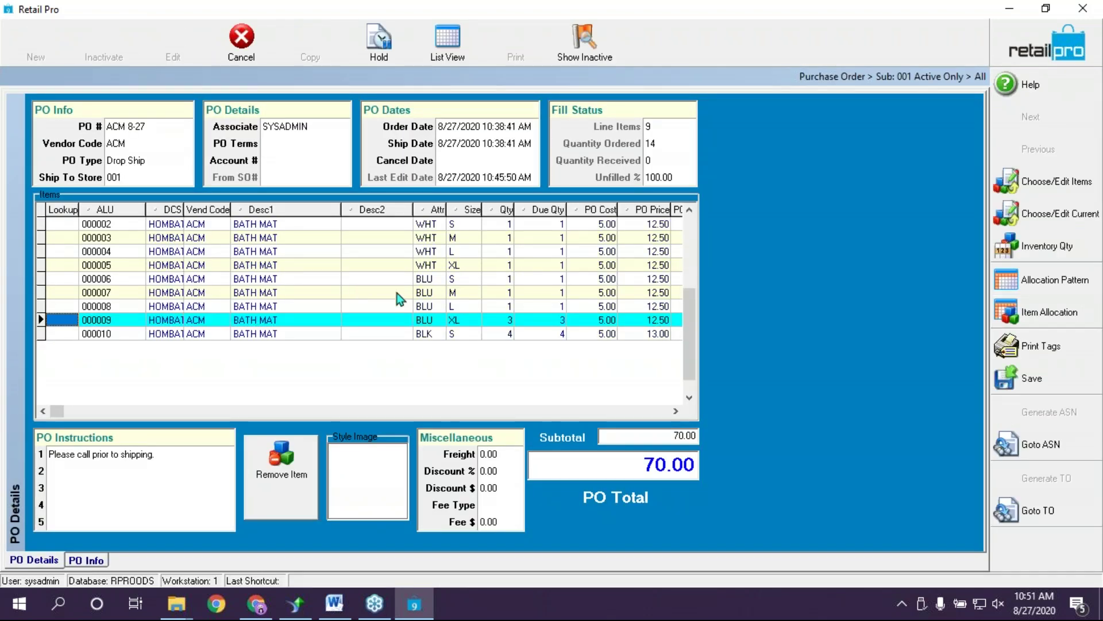
click(329, 326)
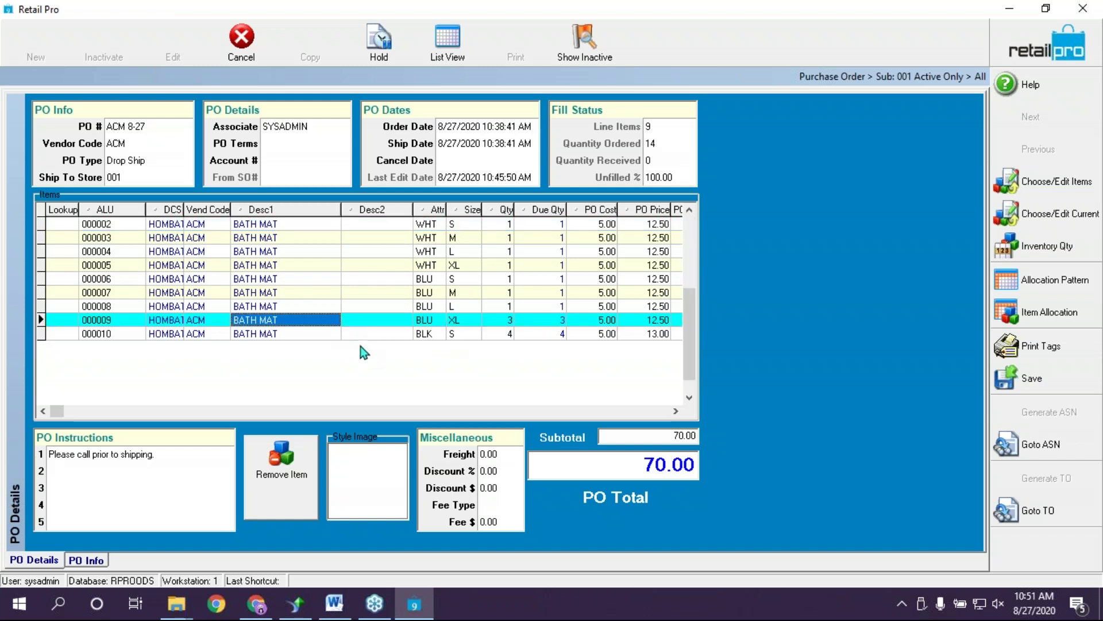
key(Up)
key(Up)
key(Up)
key(Up)
key(Up)
key(Up)
key(Up)
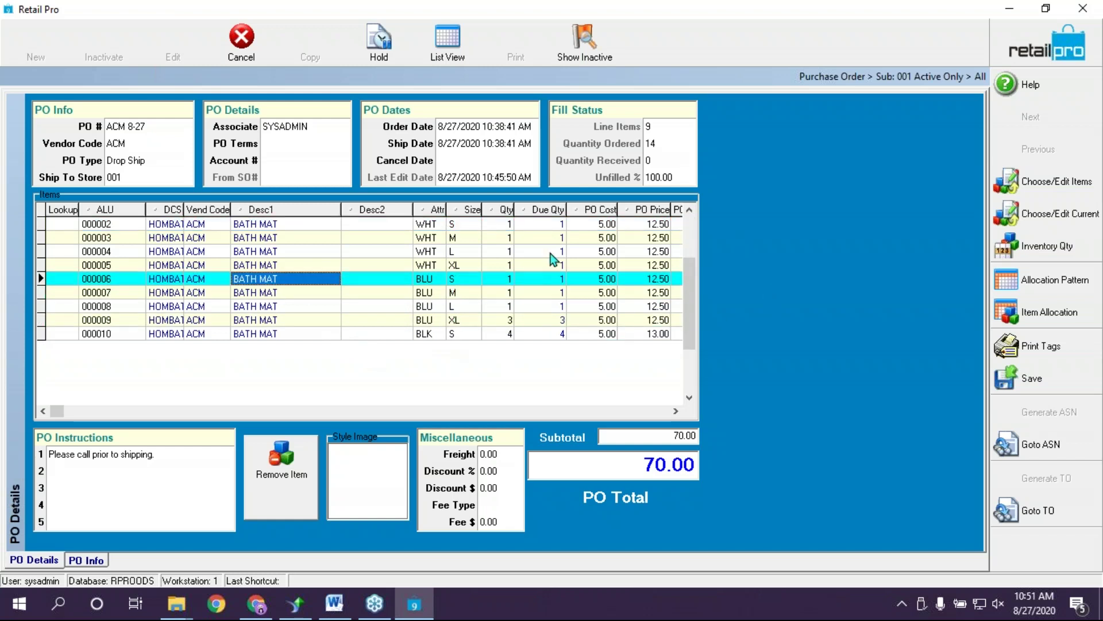
click(497, 319)
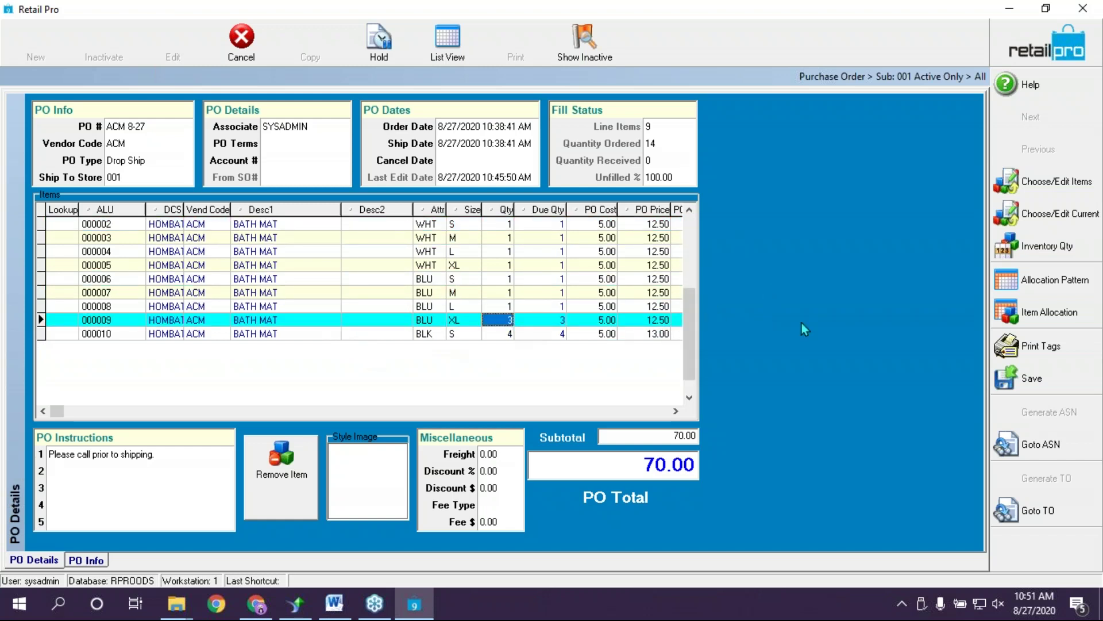
click(1031, 183)
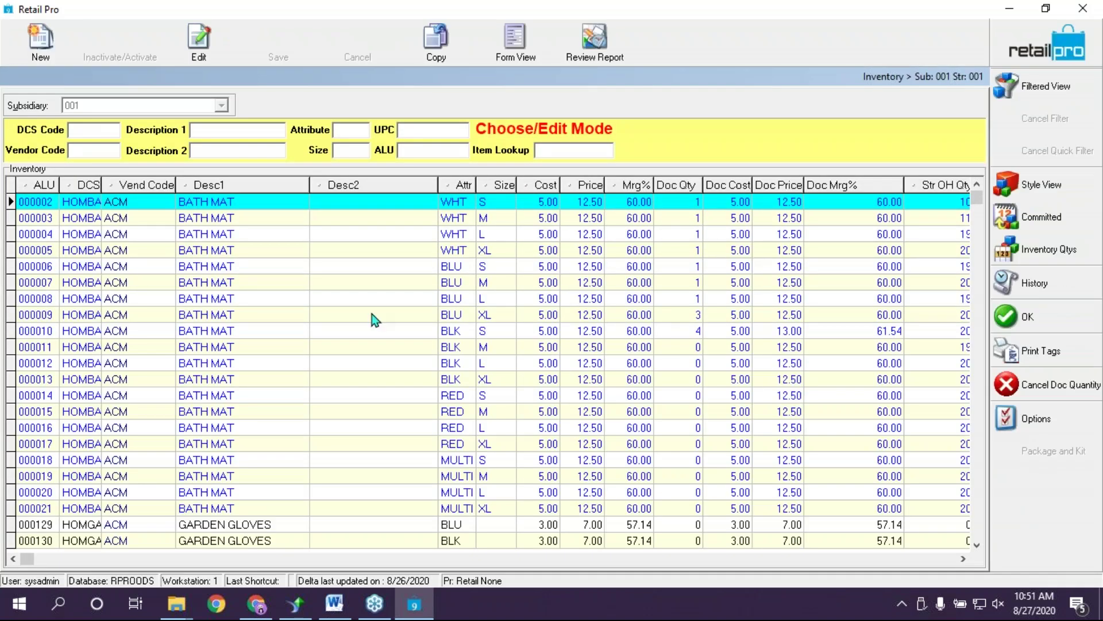
Scroll down to the GARDEN GLOVES rows and select the BLU Doc Qty cell
click(980, 545)
drag(979, 545, 980, 545)
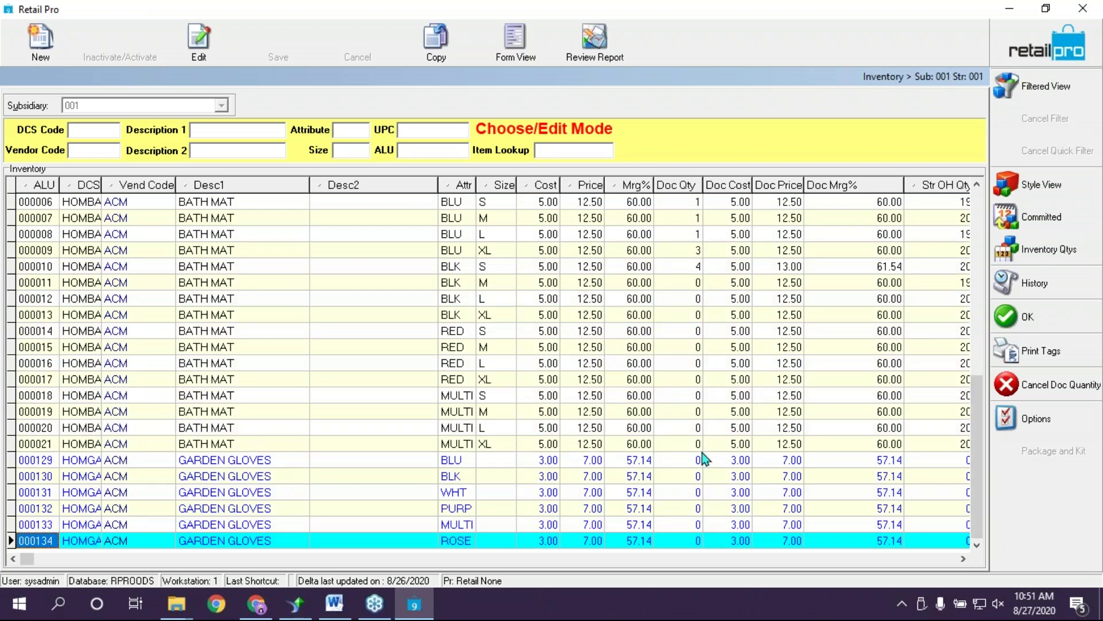
click(695, 464)
click(695, 492)
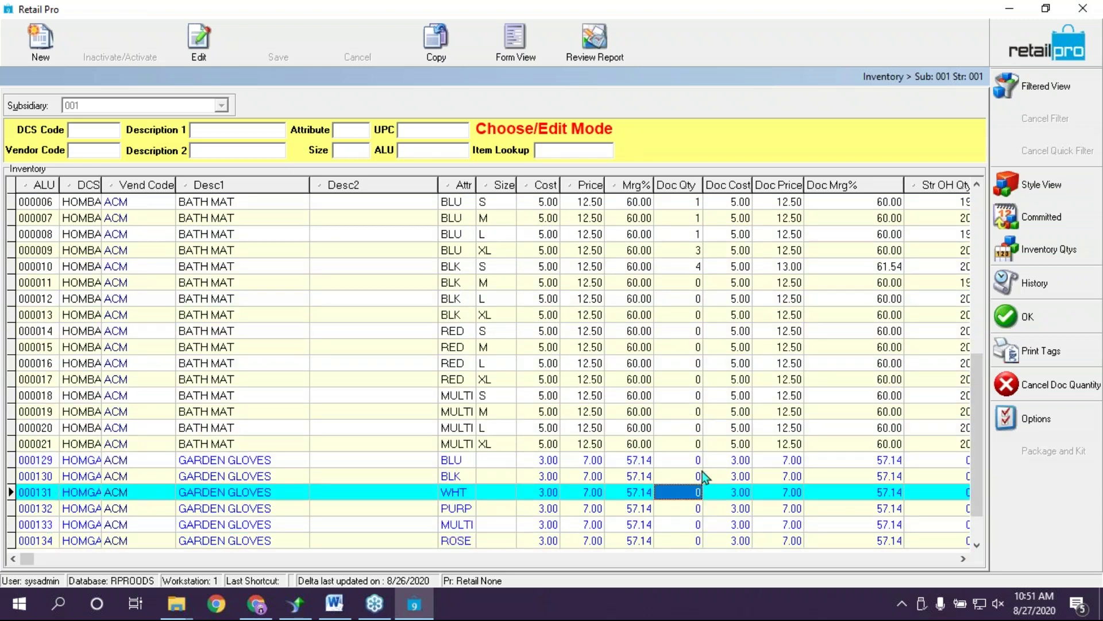
click(697, 460)
click(687, 476)
click(690, 463)
click(693, 475)
click(694, 463)
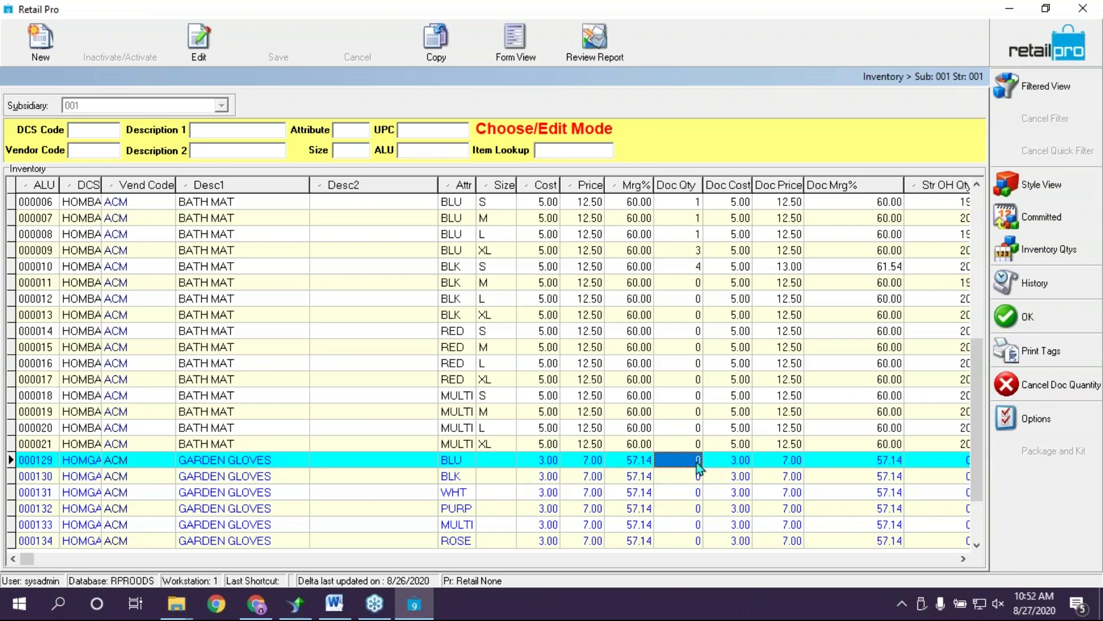
Enter Doc Qty 3 for the BLU, BLK, WHT, PURP, MULTI and ROSE gloves
text(3)
key(Down)
text(3)
key(Down)
text(3)
key(Down)
text(3)
key(Down)
key(Down)
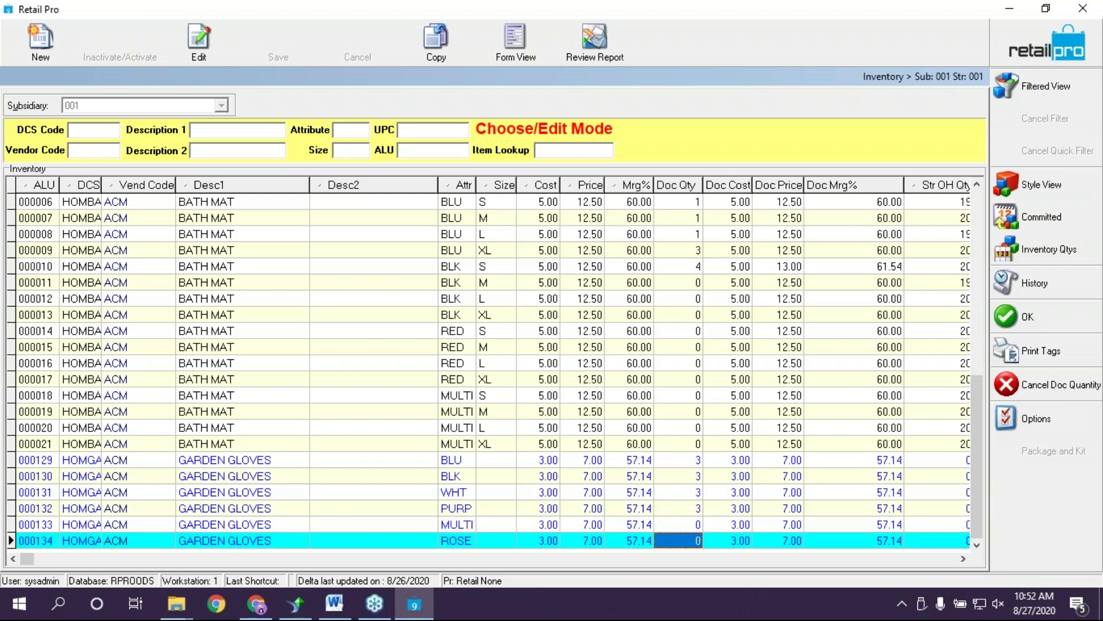
key(Up)
text(3)
key(Down)
text(3)
key(Tab)
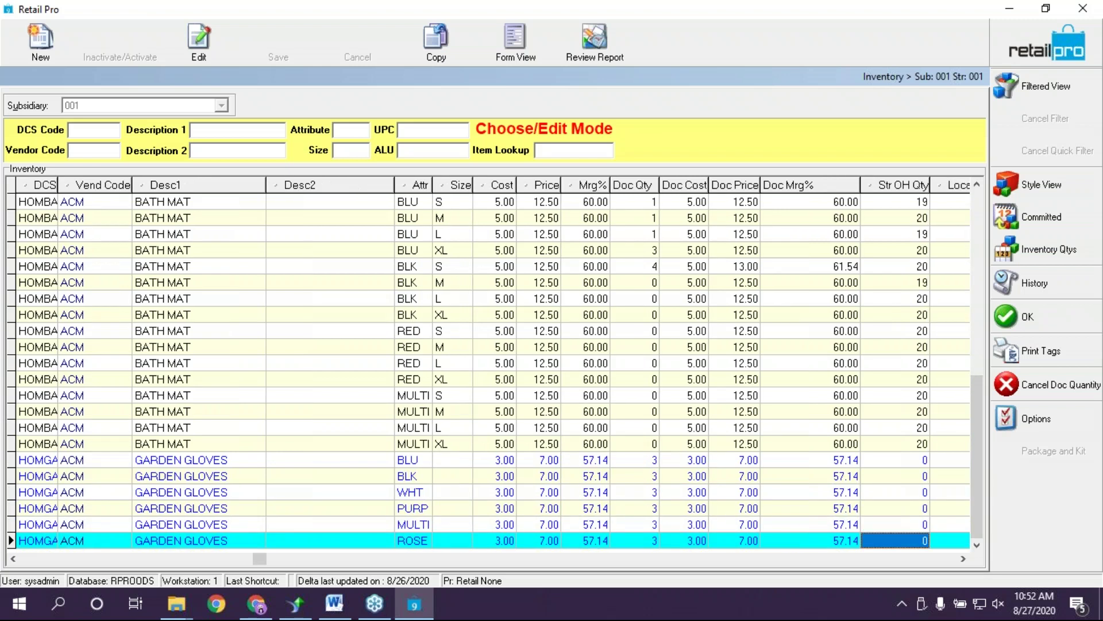
Step through the gloves rows to verify each Doc Qty is 3
key(Up)
key(Up)
key(Up)
key(Up)
key(Up)
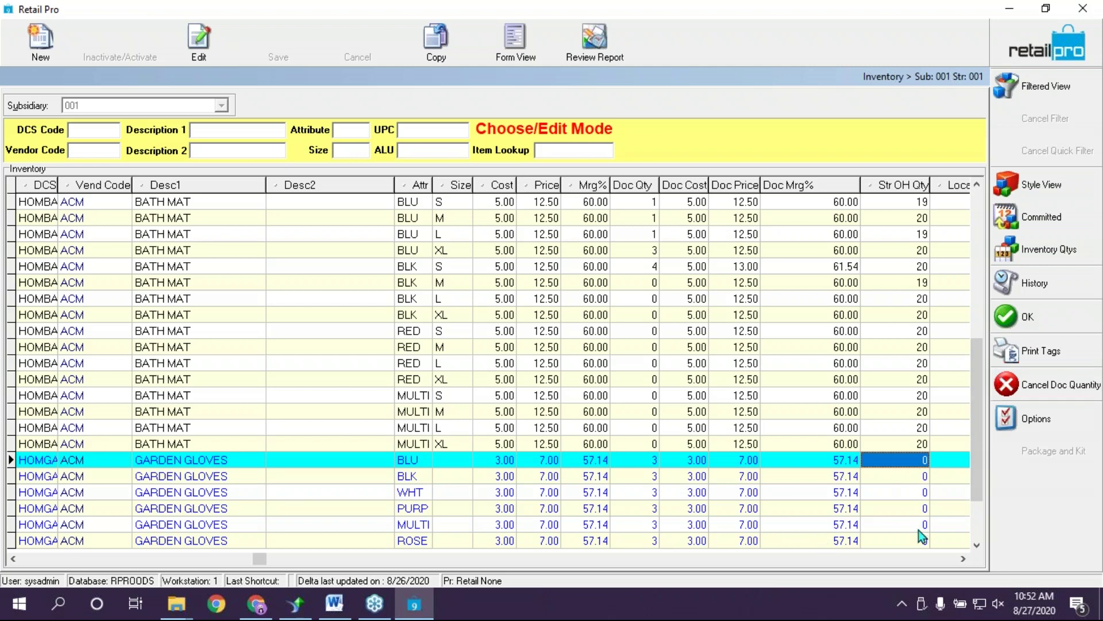
click(649, 464)
key(Down)
key(Down)
key(Down)
key(Down)
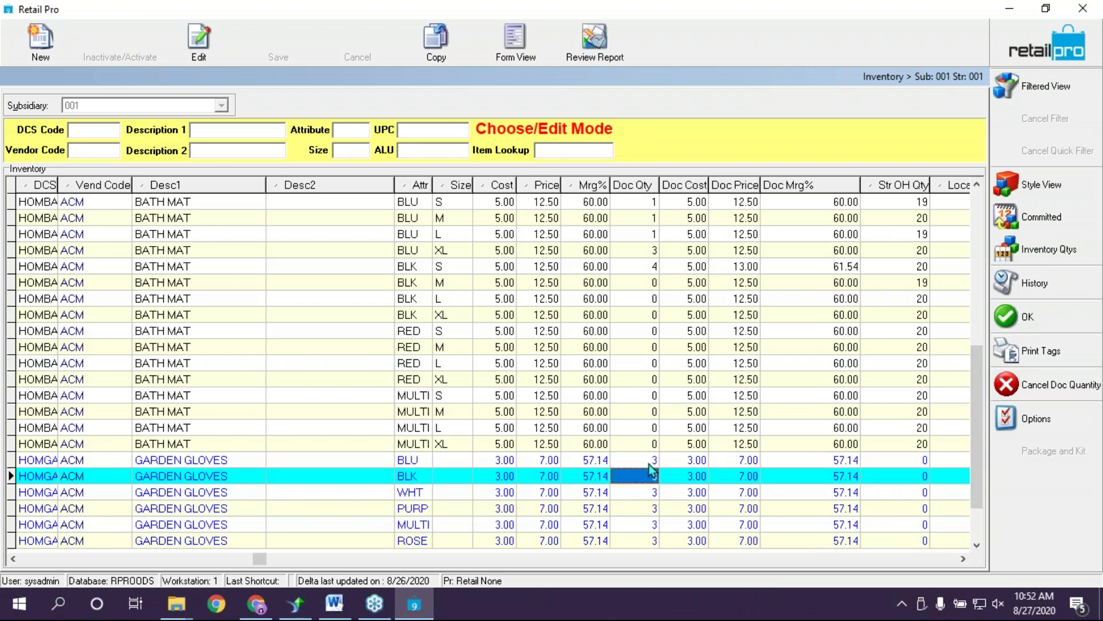
key(Down)
key(Up)
key(Up)
key(Up)
key(Up)
key(Up)
key(Up)
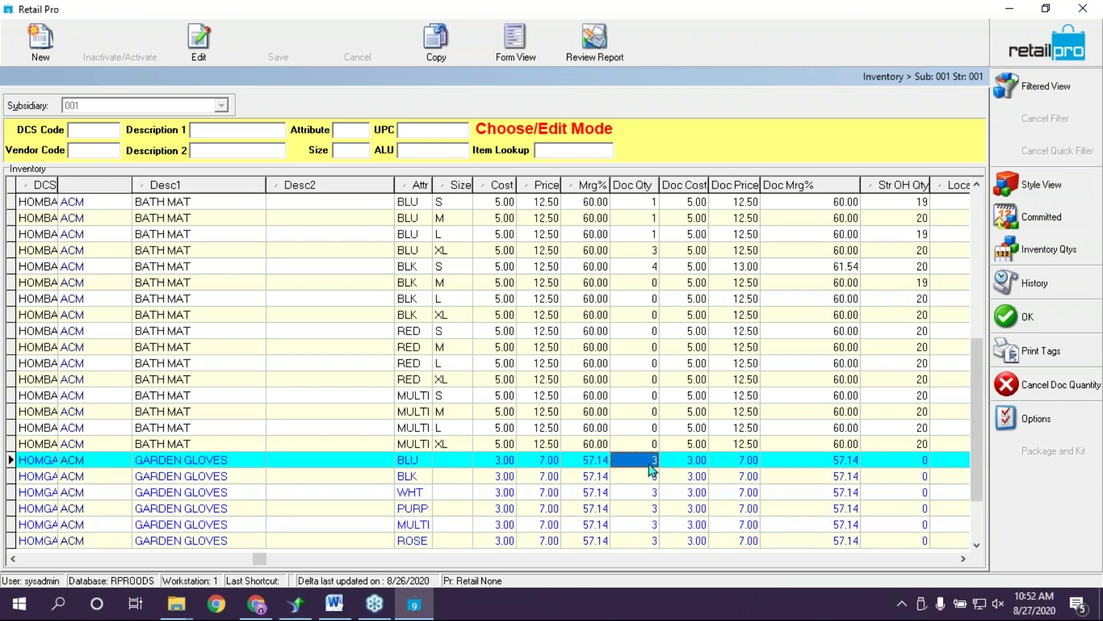
key(Down)
Return to PO ACM 8-27 with the new gloves lines and save it
click(1029, 317)
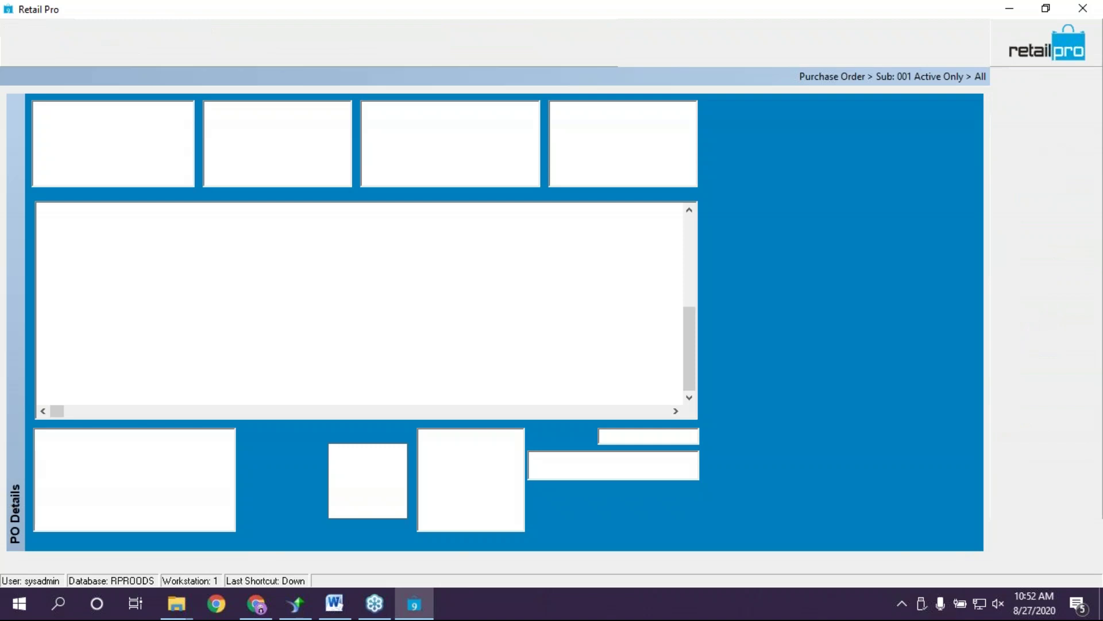
click(441, 367)
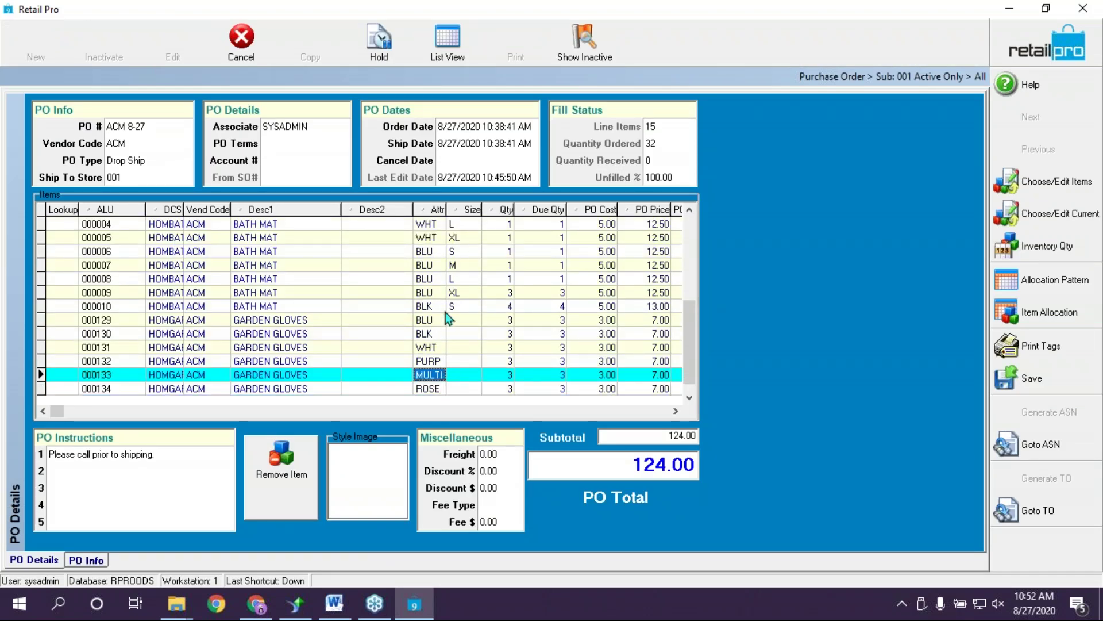
click(445, 334)
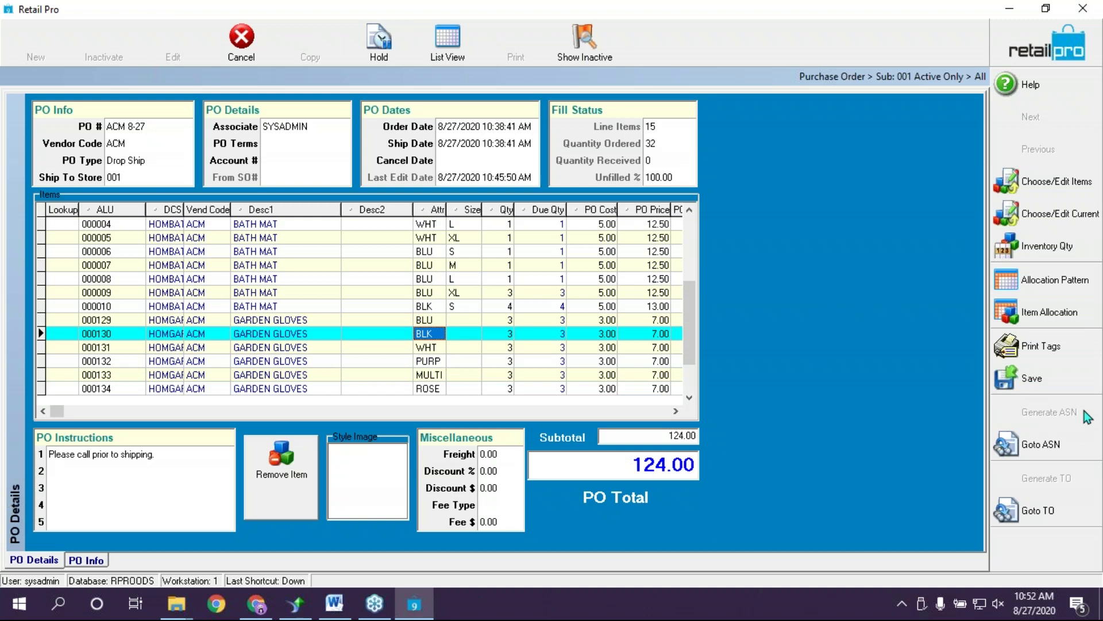
click(1061, 382)
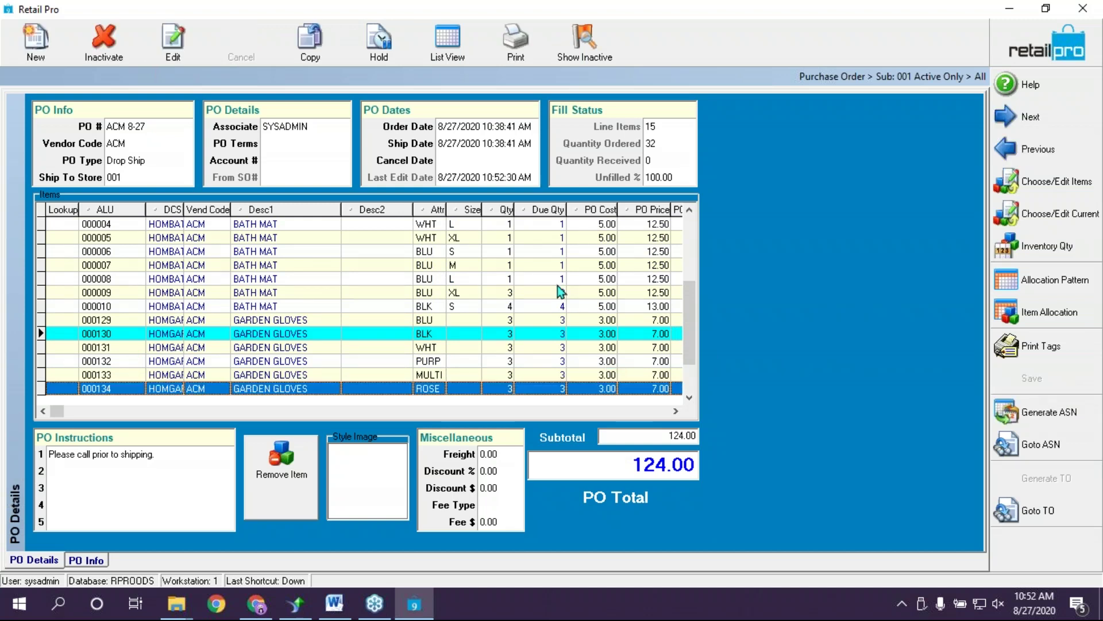
Scroll up the Items grid and select the 000004 bath mat line
scroll(567, 314, up, 5)
click(404, 252)
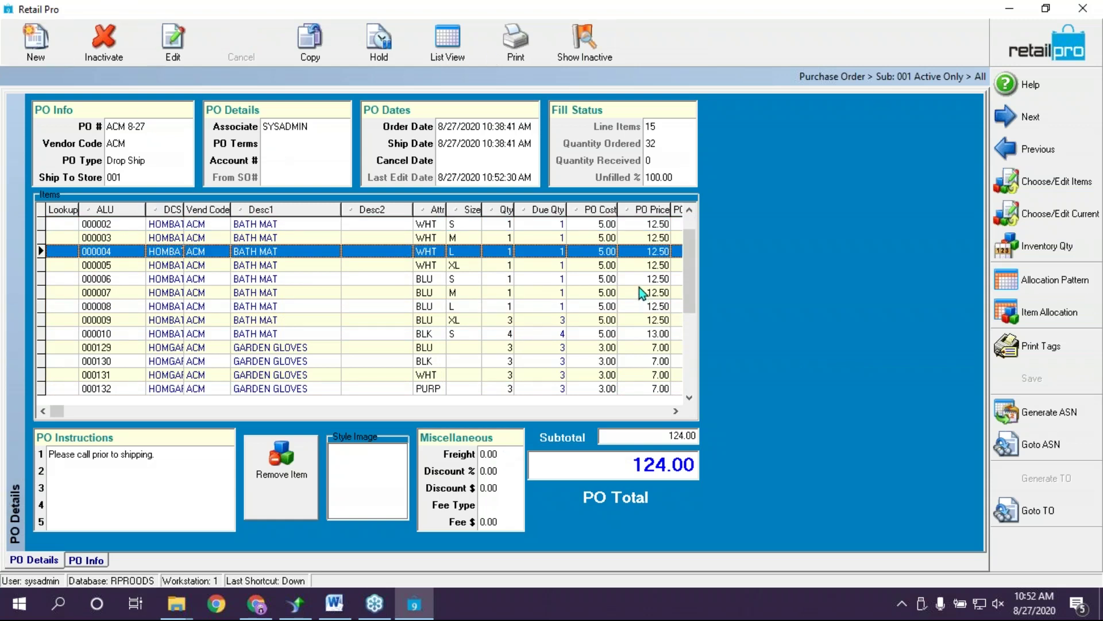
click(277, 261)
click(221, 248)
In list view, review ACM 8-27: 124.00 cost due, 100.00% unfilled, 15 line items
click(454, 38)
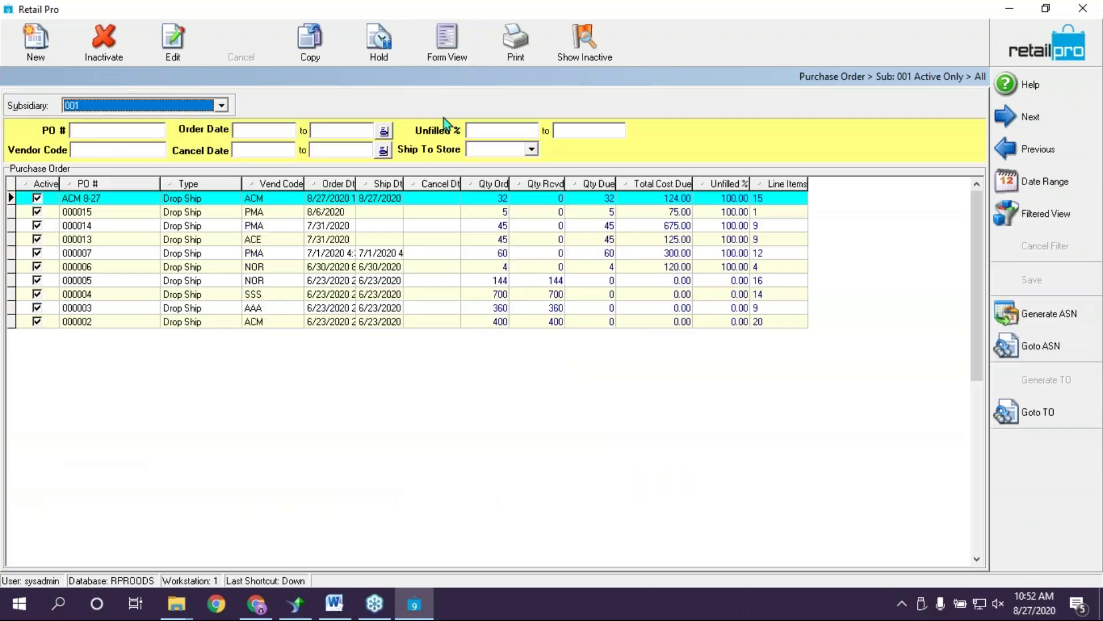
click(123, 210)
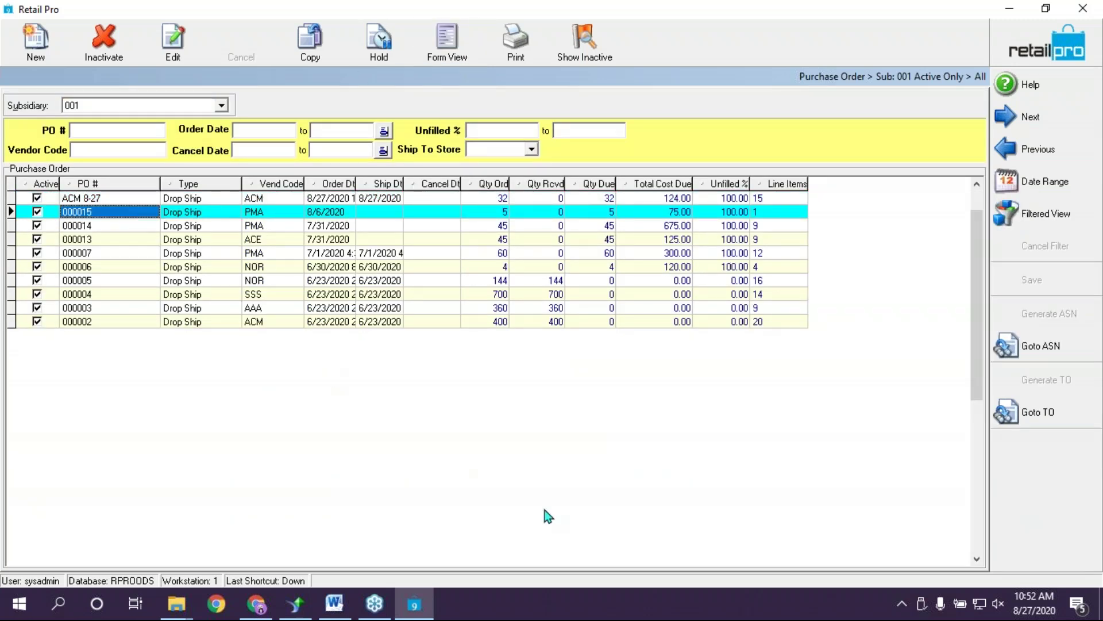
click(253, 198)
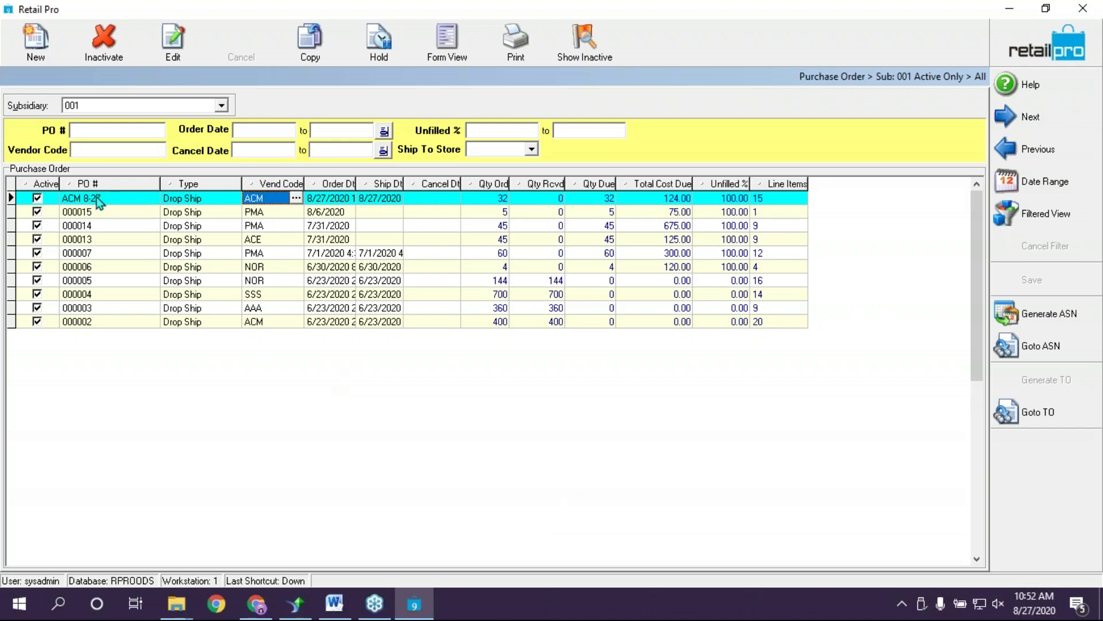
click(734, 199)
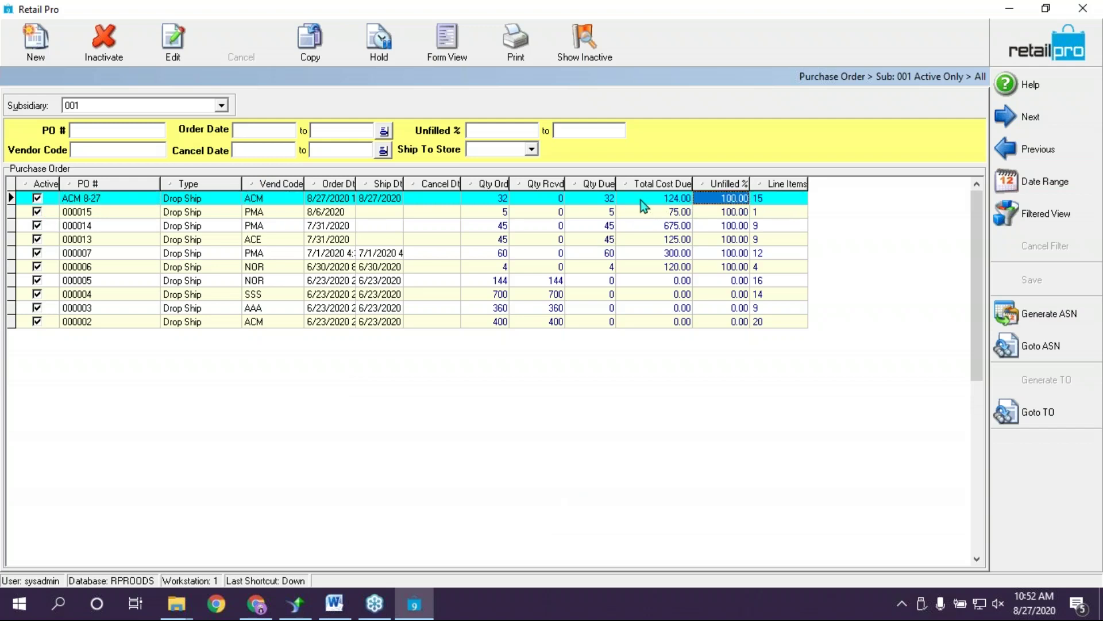
click(664, 199)
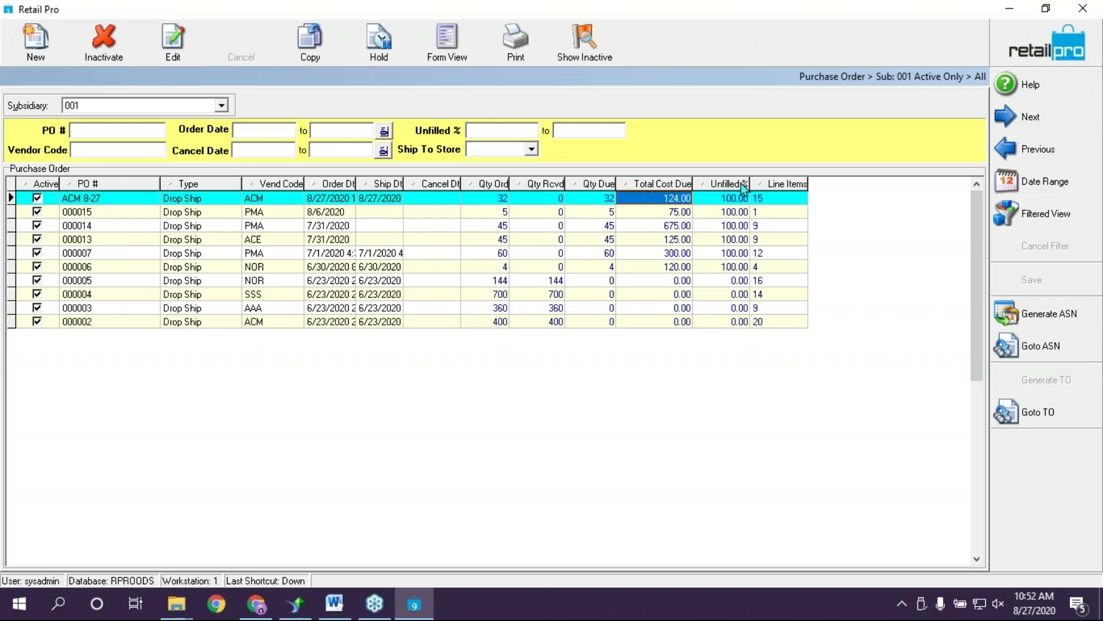
click(739, 201)
click(781, 200)
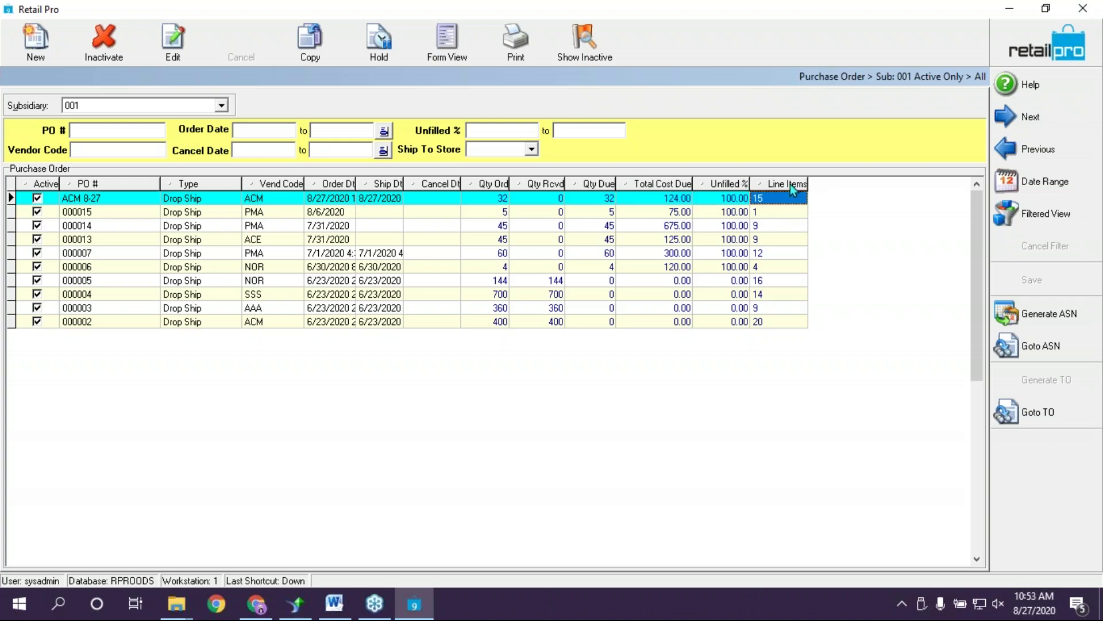
click(680, 200)
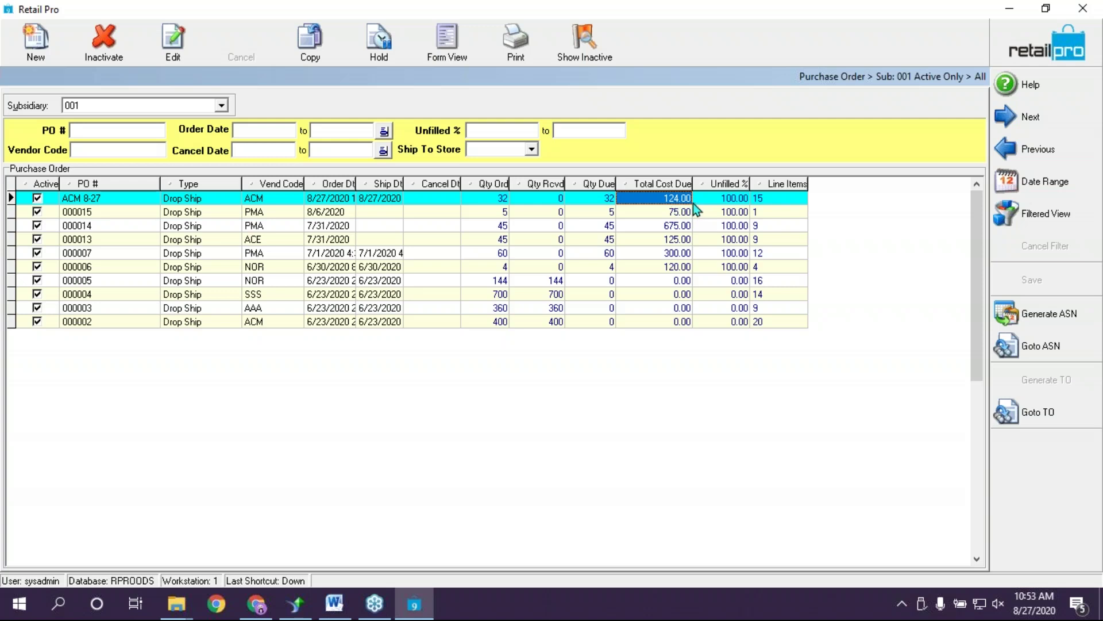
click(726, 199)
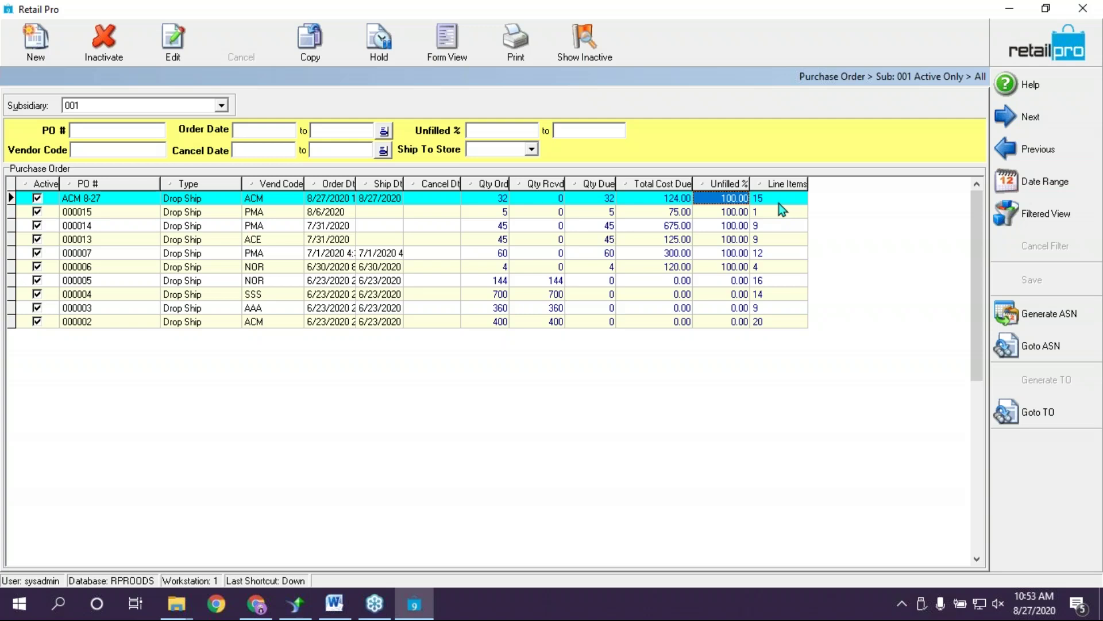
click(739, 298)
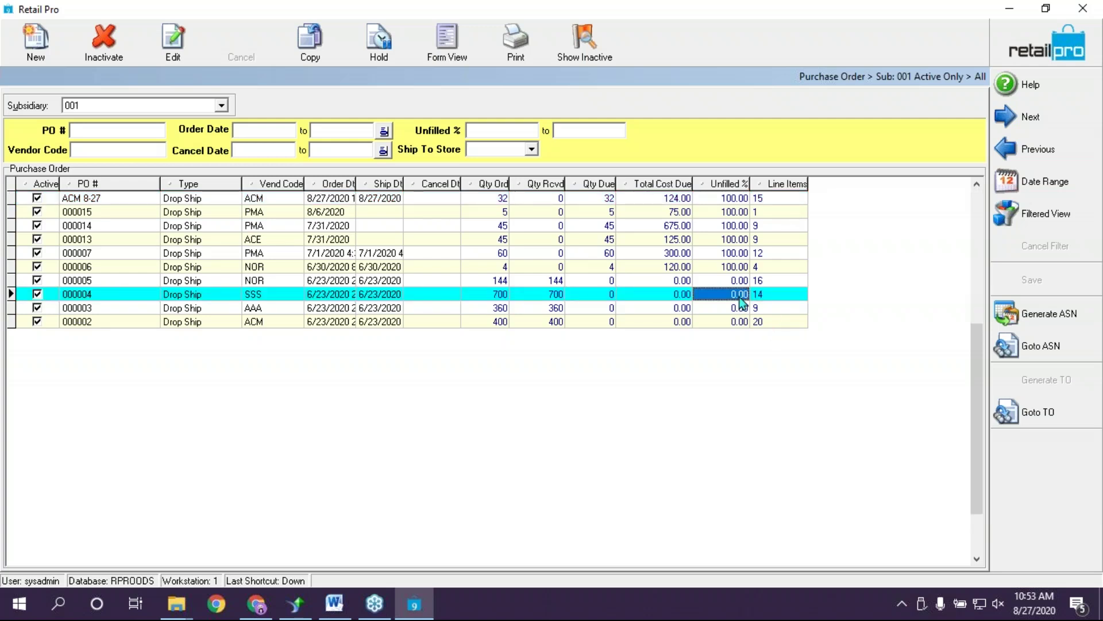
Inactivate purchase order 000002, confirm, and close the purchase order list
click(716, 323)
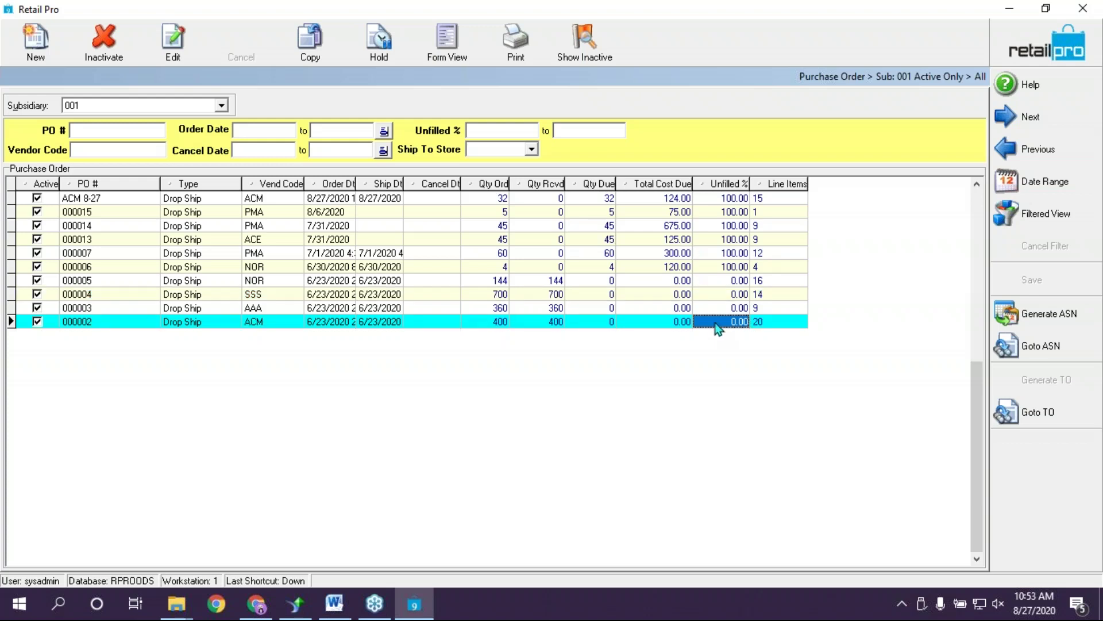
click(105, 42)
click(541, 345)
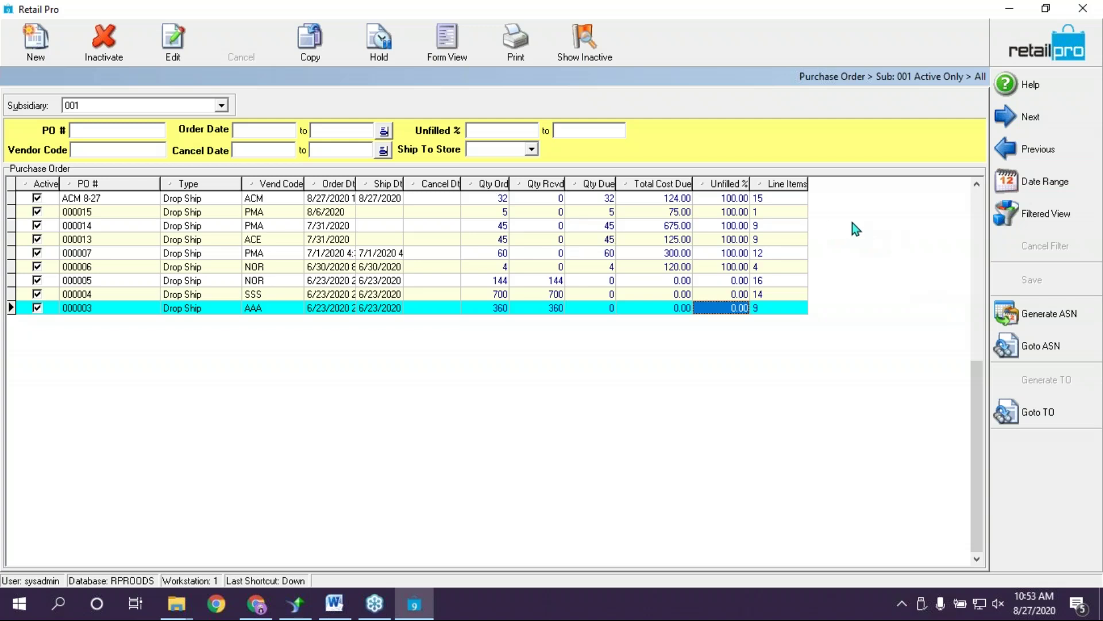
click(1085, 53)
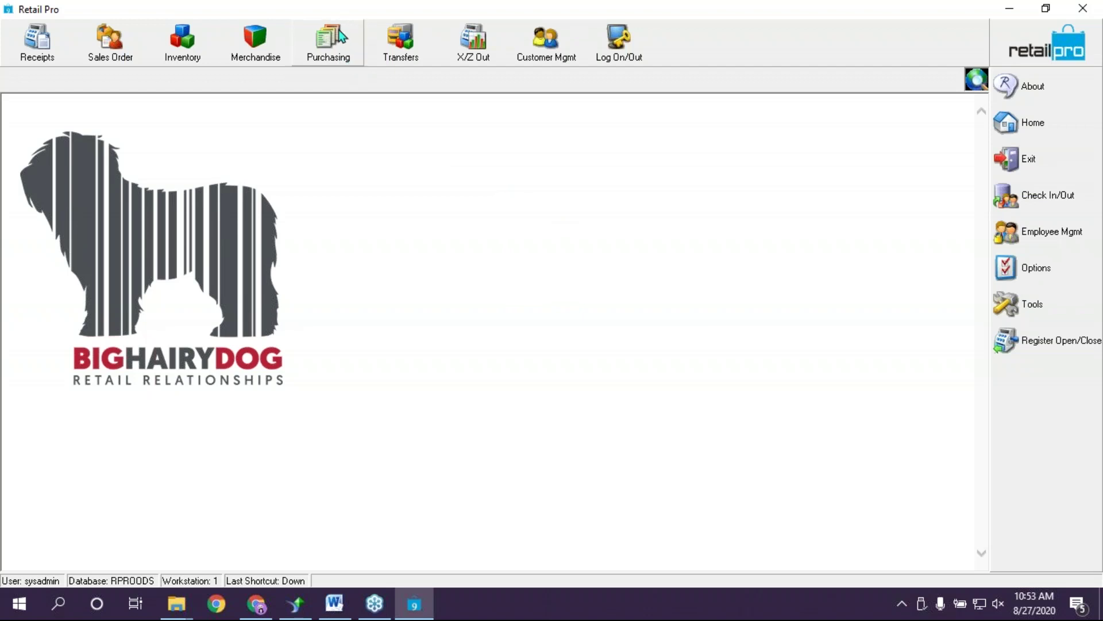
Choose Purchasing > Vouchers to show the voucher list for subsidiary 001
click(345, 57)
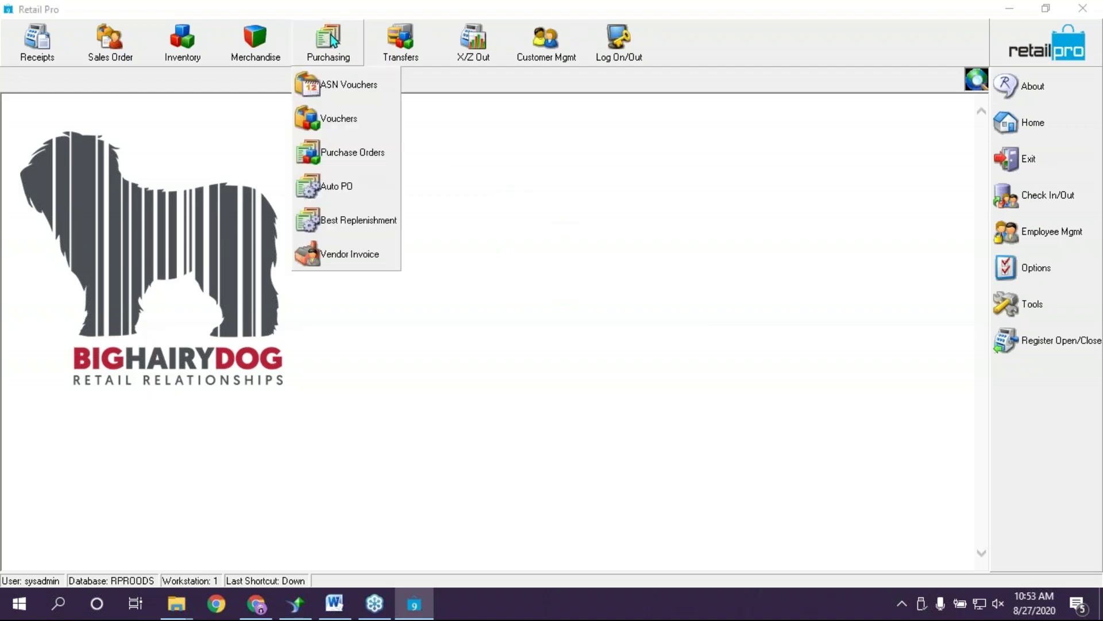
click(322, 119)
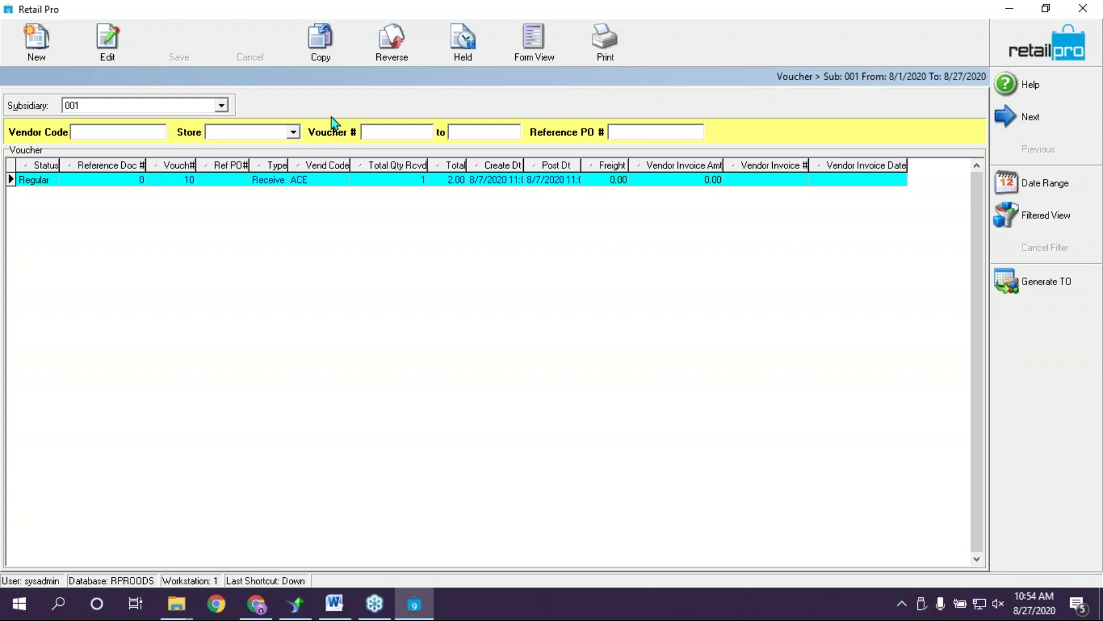
Create a new voucher referencing PO ACM 8-27 and load its 15 PO item lines
click(50, 39)
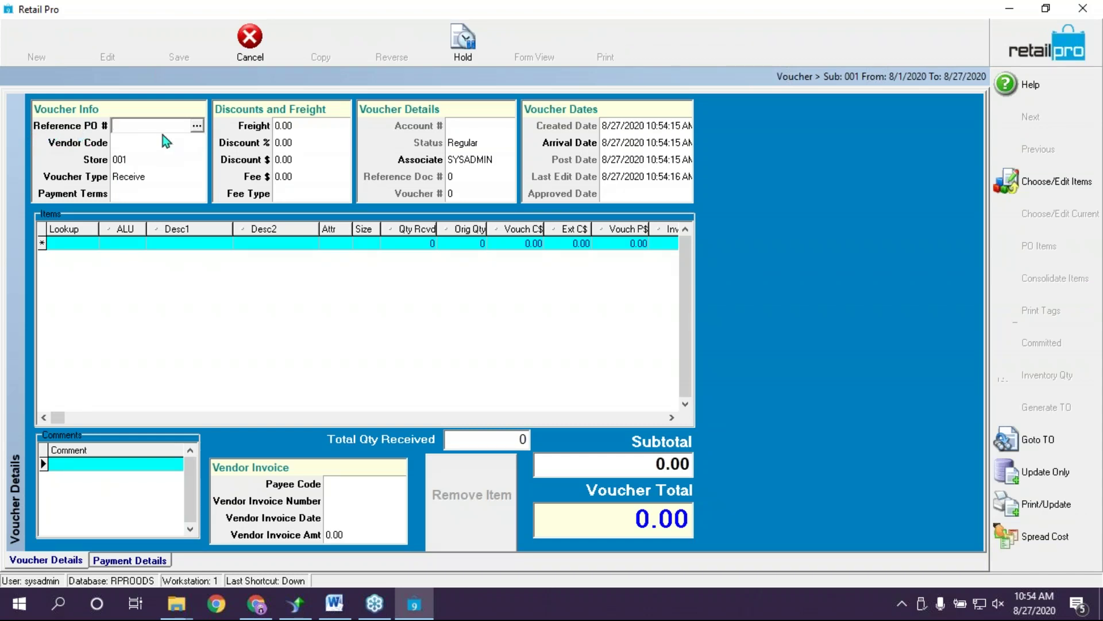
click(197, 127)
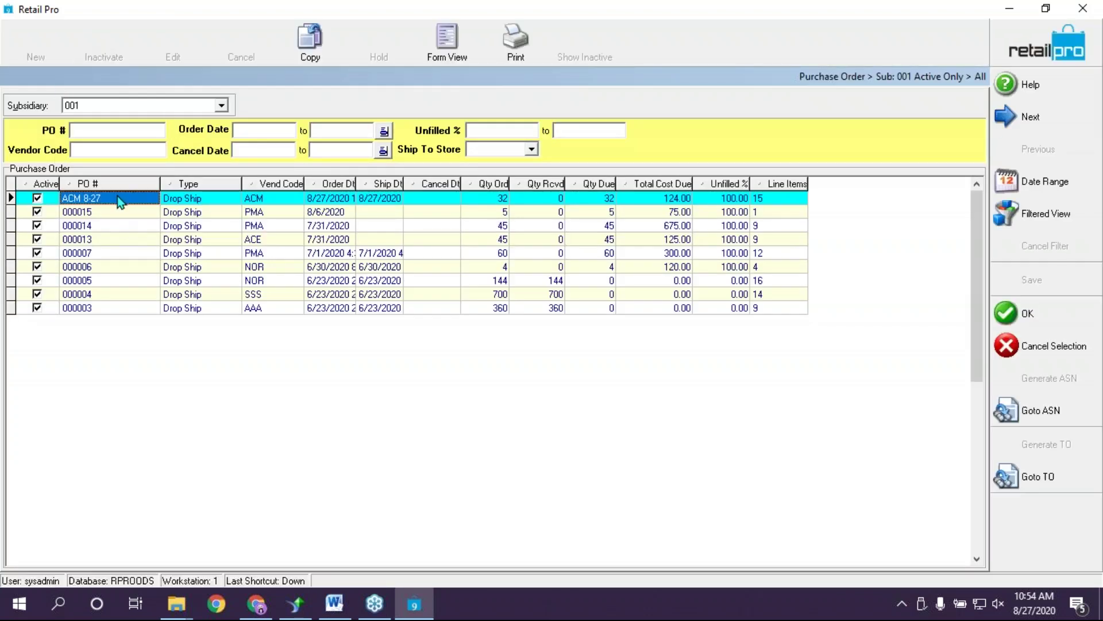
click(115, 196)
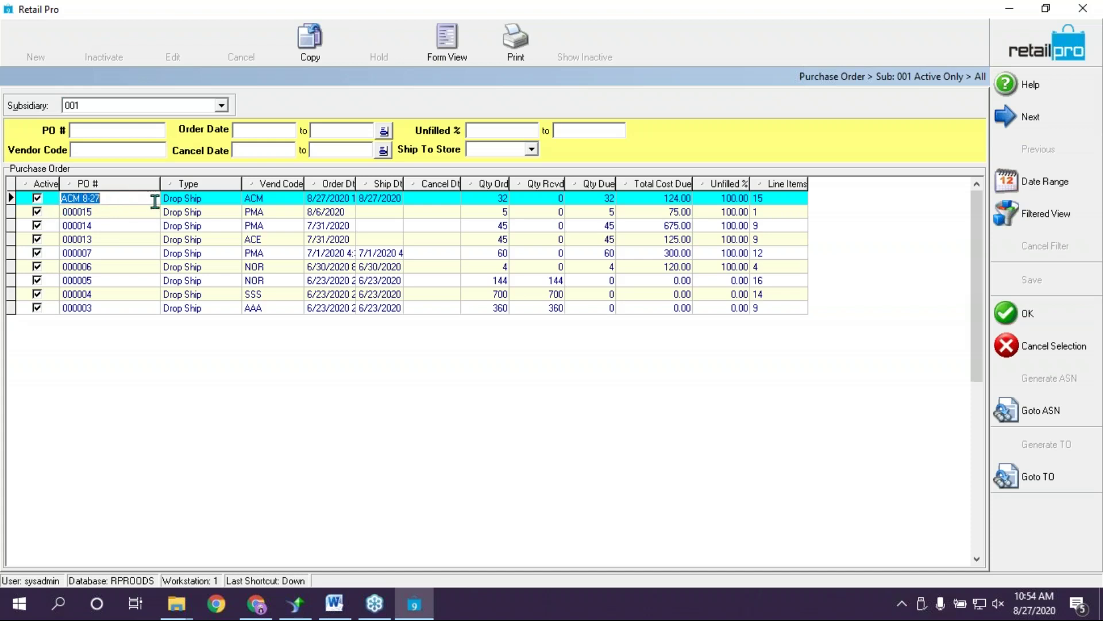
click(1039, 322)
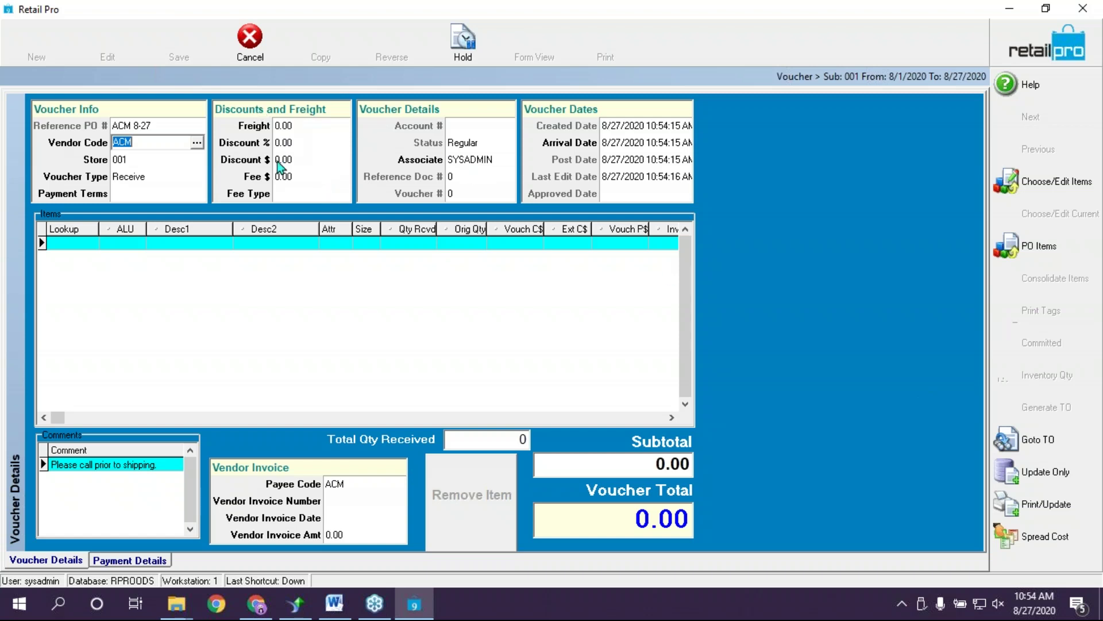
click(140, 144)
click(50, 244)
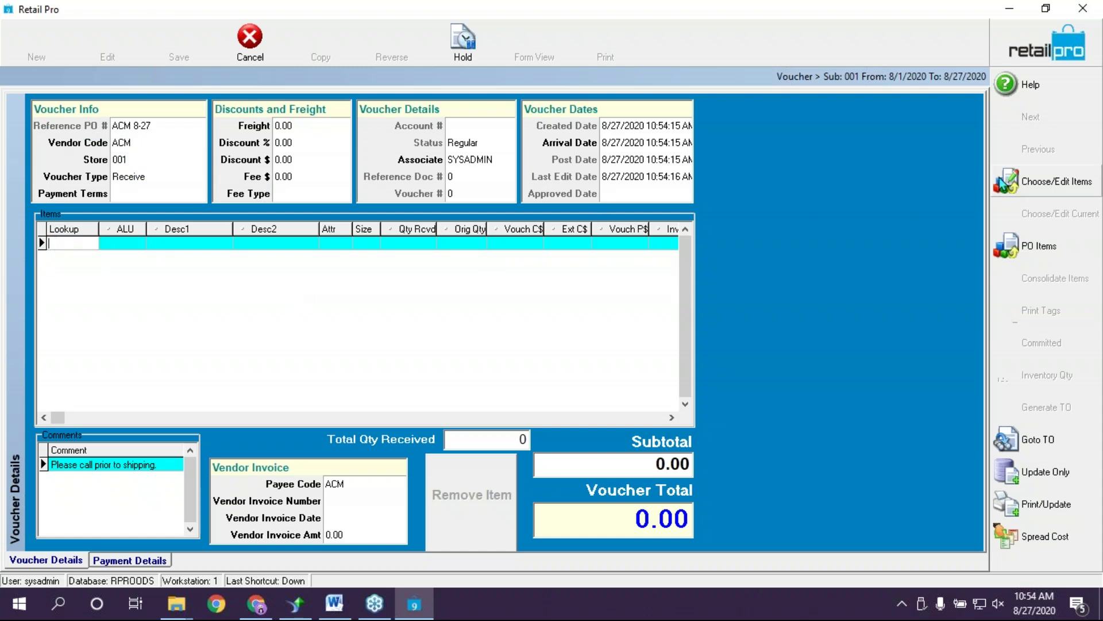
click(1028, 247)
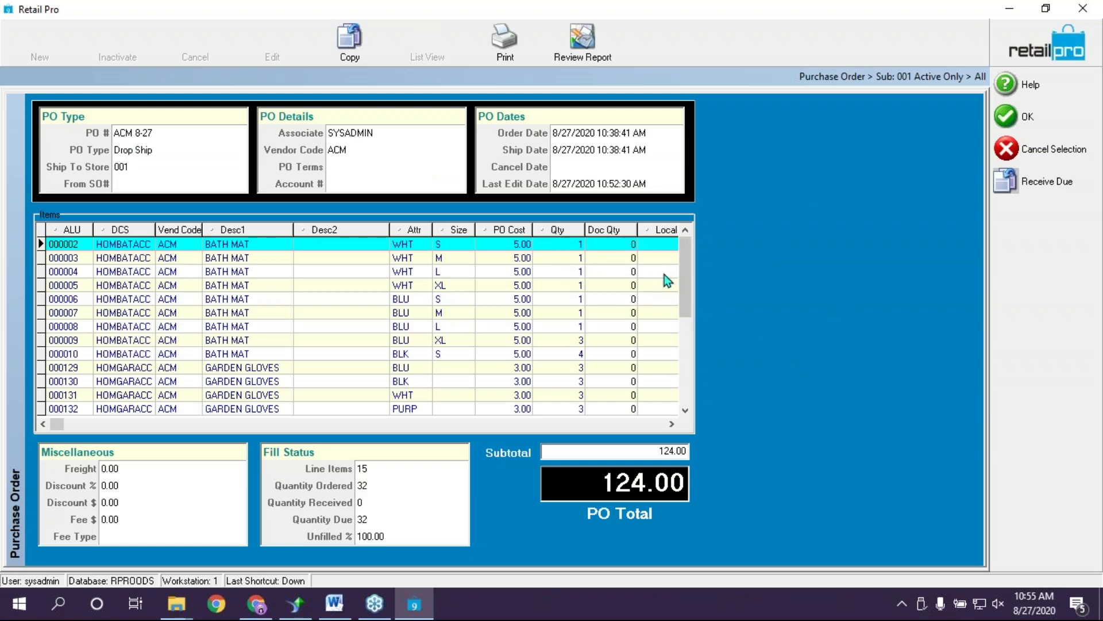
Receive the full due quantity on every PO line and check the received quantities
drag(686, 262, 695, 234)
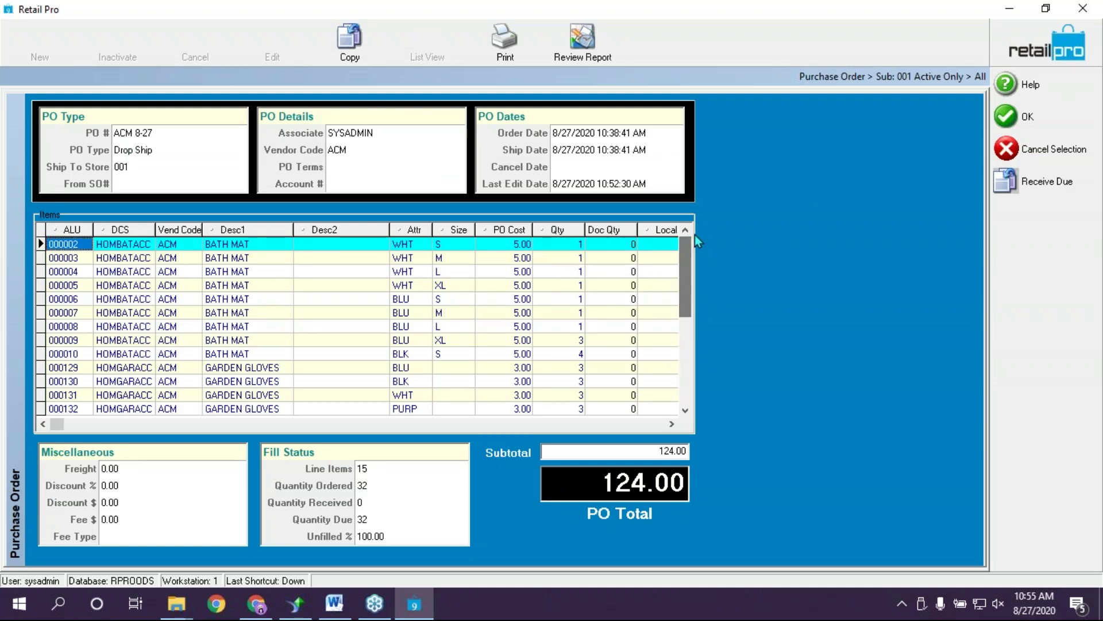
click(573, 247)
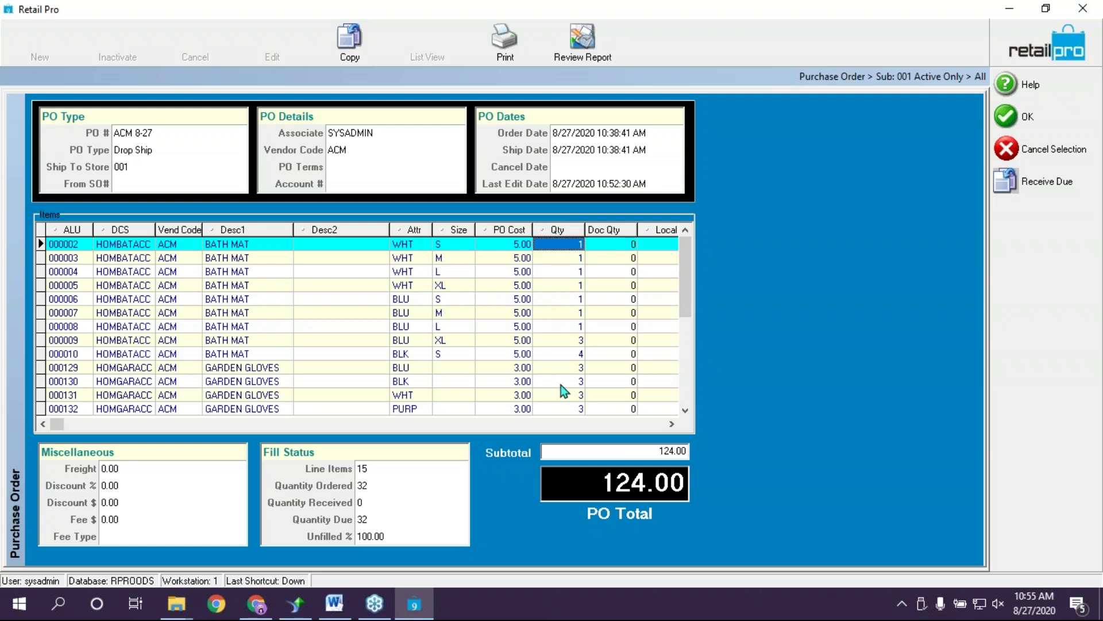
click(621, 248)
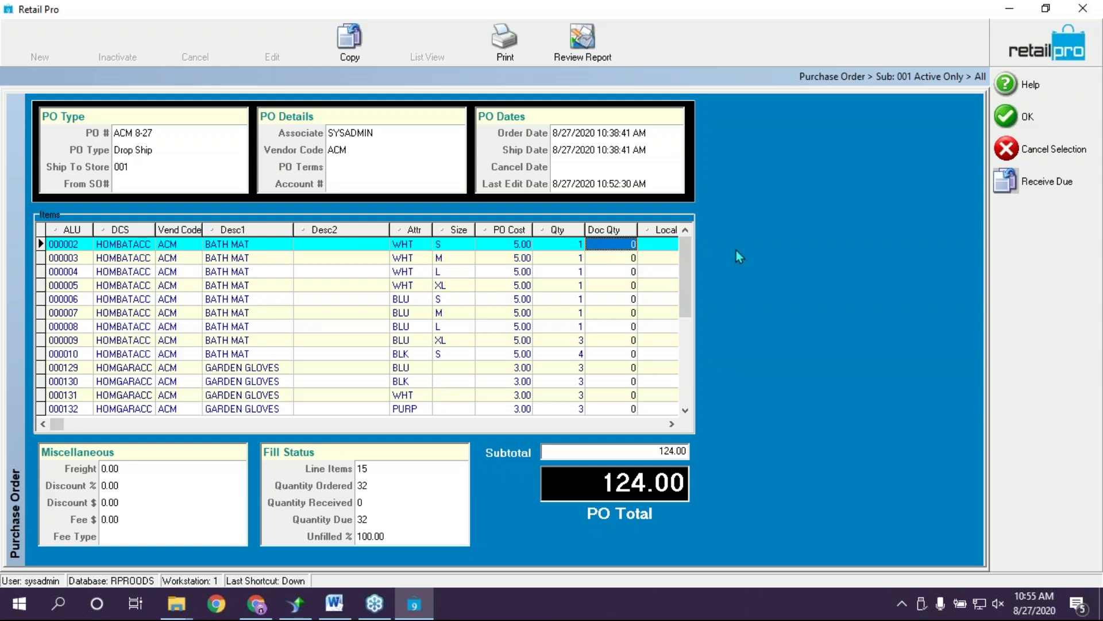
click(1022, 185)
click(633, 385)
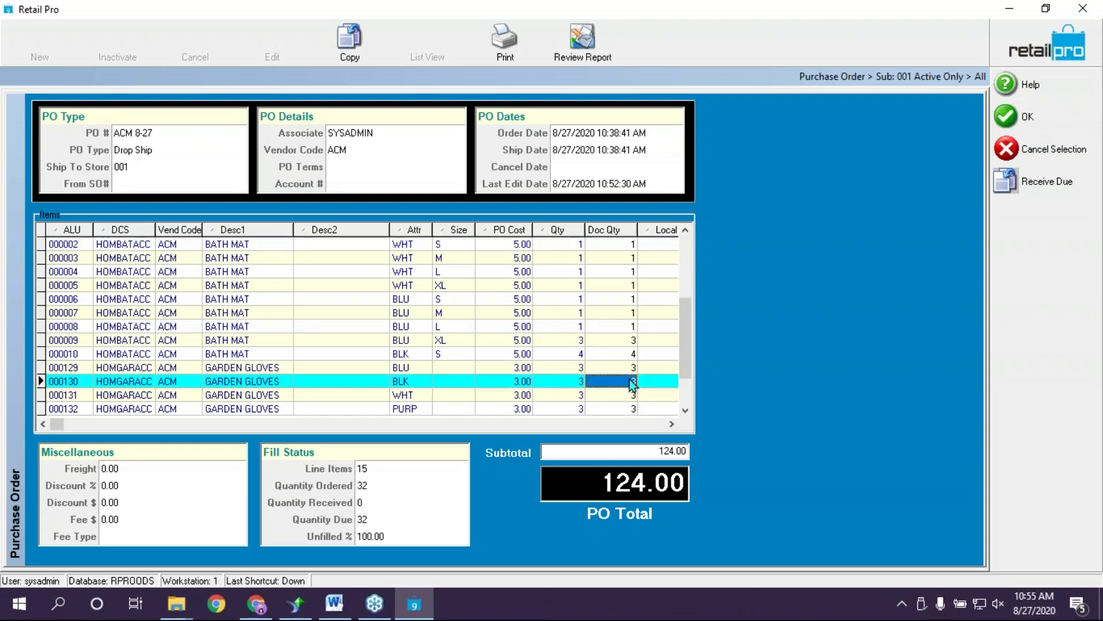
click(635, 271)
click(622, 244)
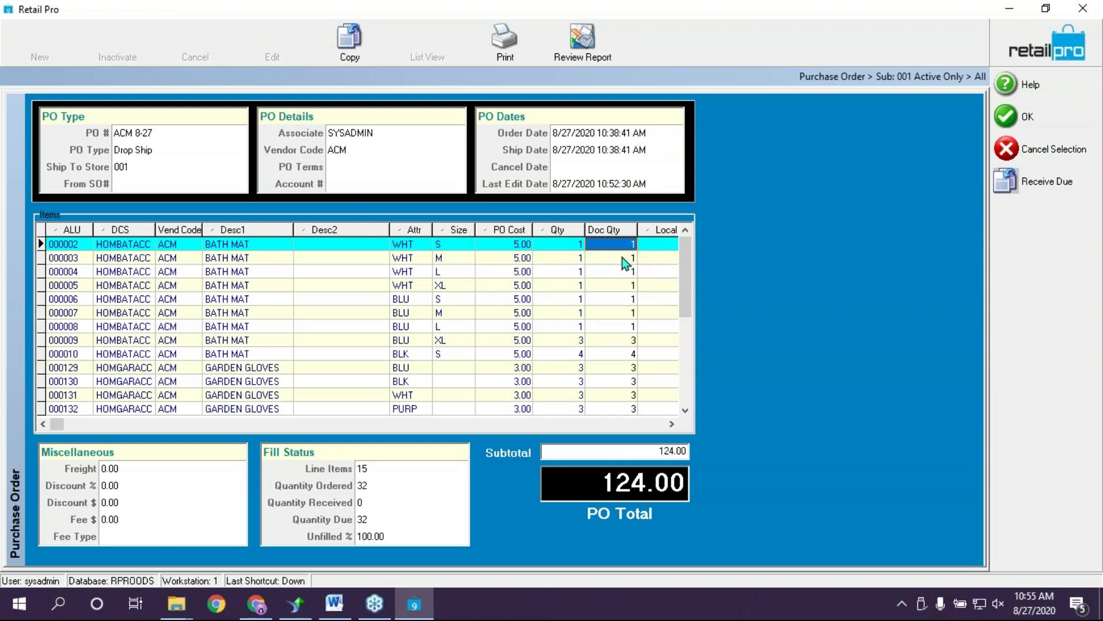
click(622, 259)
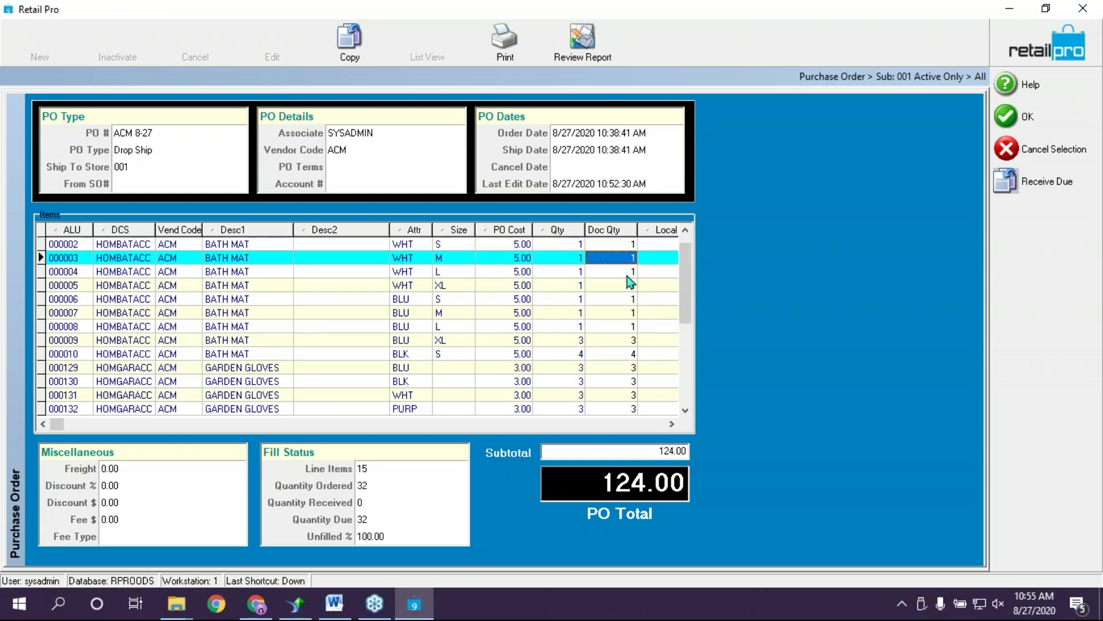
click(627, 275)
key(Down)
key(Down)
key(Down)
key(Down)
key(Down)
key(Down)
key(Down)
key(Down)
key(Down)
key(Down)
key(Down)
key(Down)
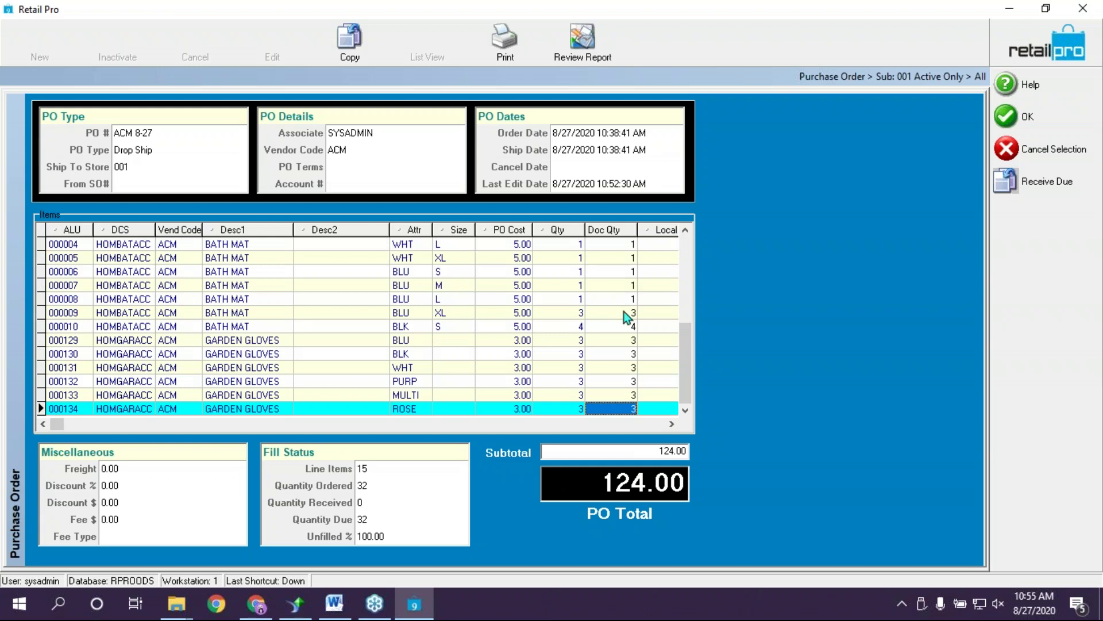
Change bath mat 000010's Doc Qty to 3 and accept, leaving 31 units, 119.00 total
click(627, 326)
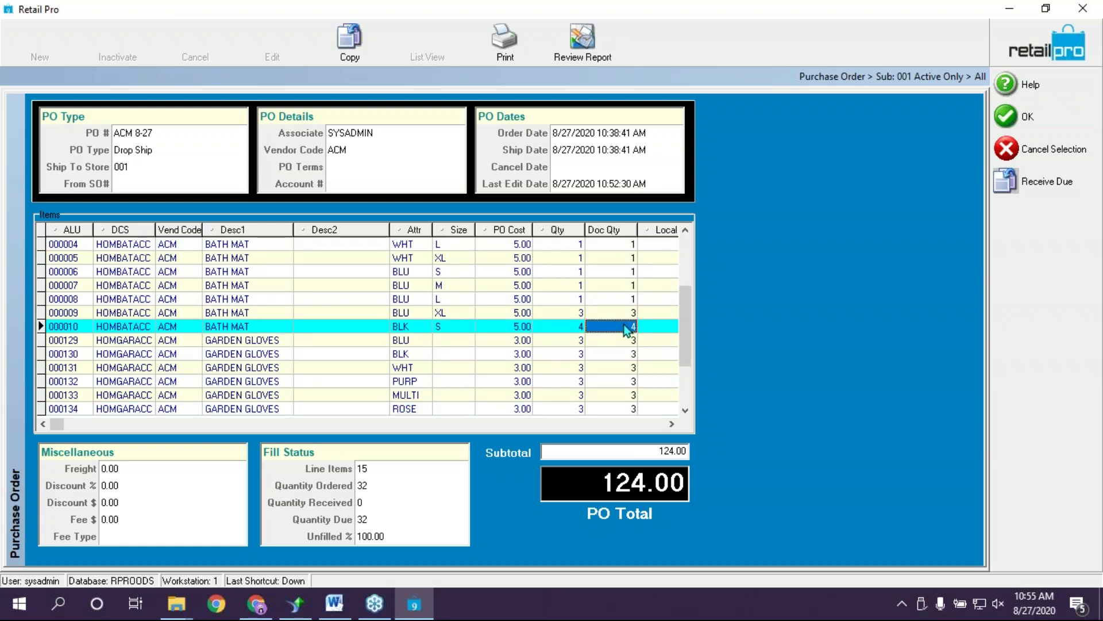
text(3)
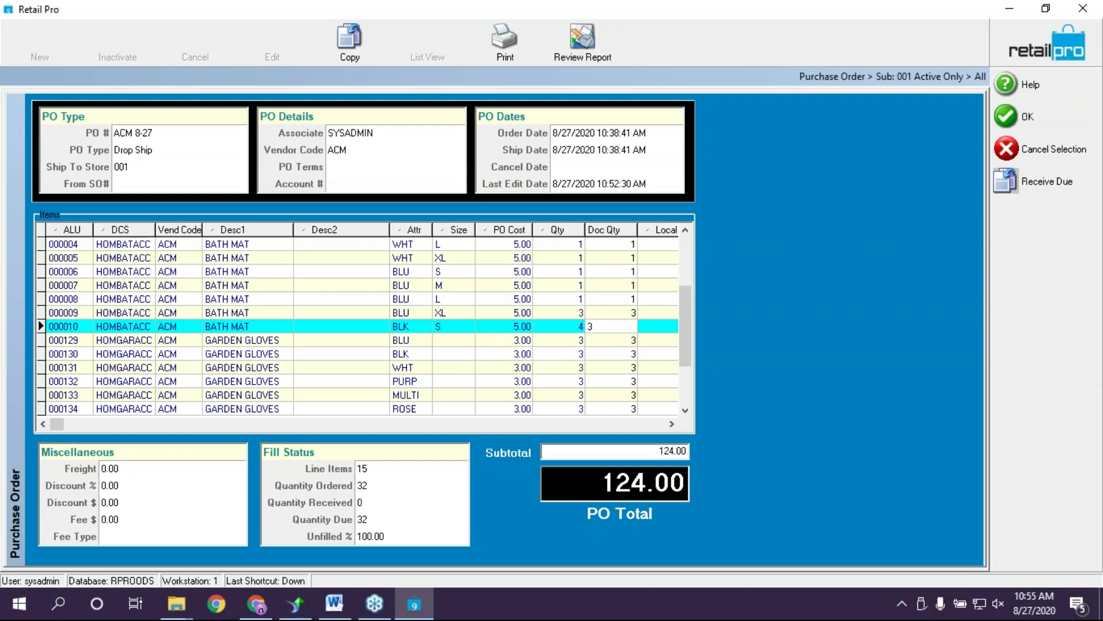
key(Down)
key(Up)
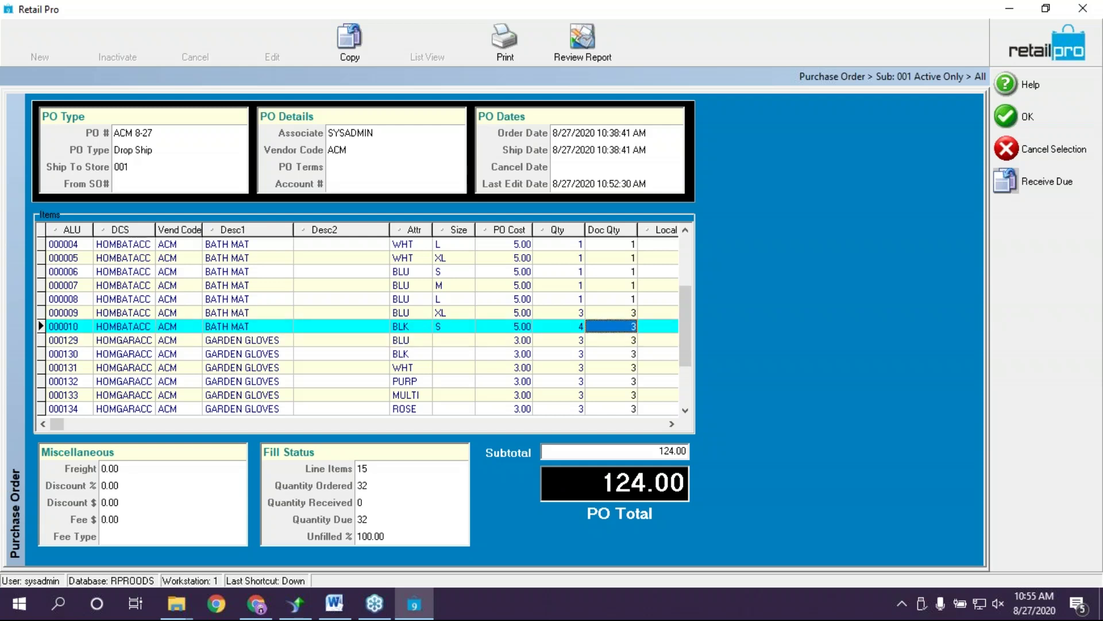
key(Down)
key(Down)
key(Down)
key(Down)
key(Down)
key(Down)
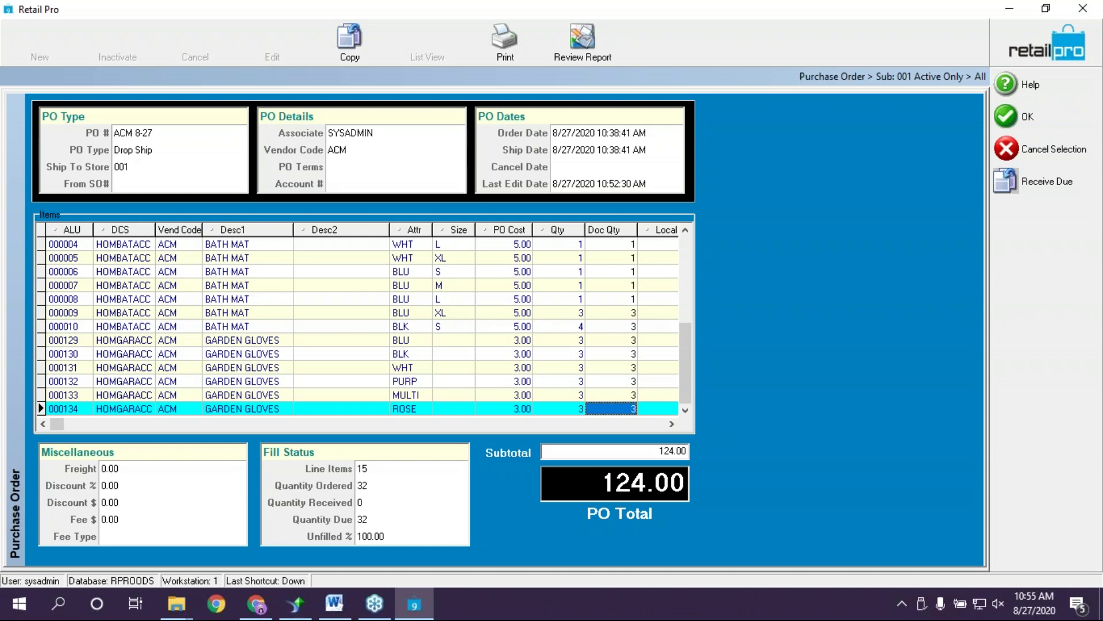
click(1019, 113)
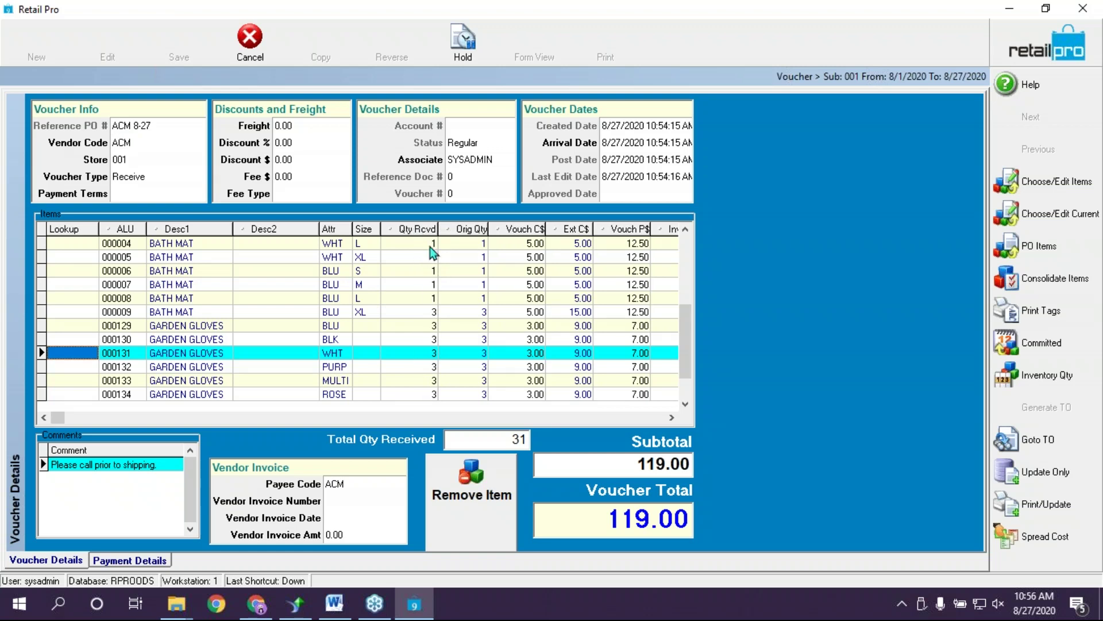
Sort the voucher items by Orig Qty, widen that column, and select the bath mat 000010 row
click(468, 228)
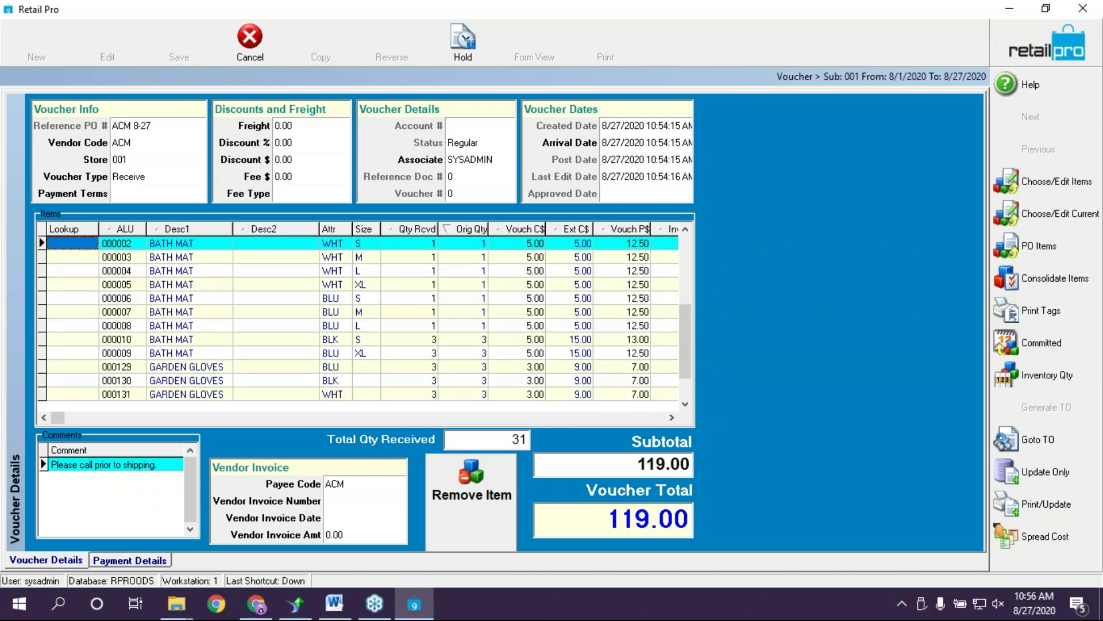
drag(489, 228, 491, 227)
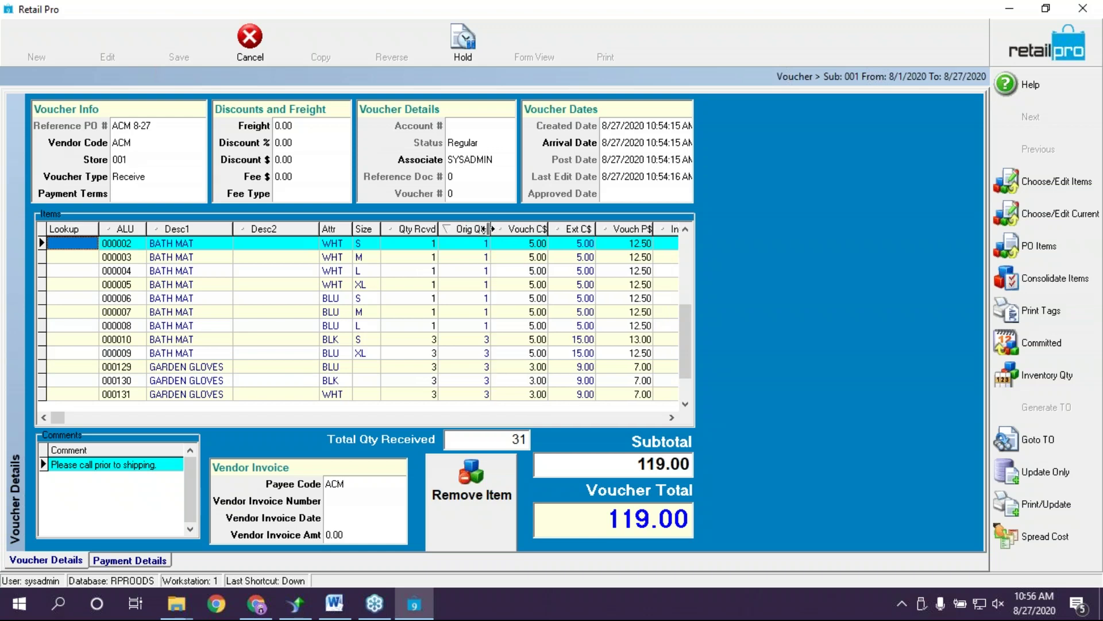
click(414, 335)
key(Down)
key(Down)
key(Down)
key(Down)
key(Down)
key(Down)
Review original and received quantities across the item rows, from bath mats to item 000134
scroll(442, 357, down, 1)
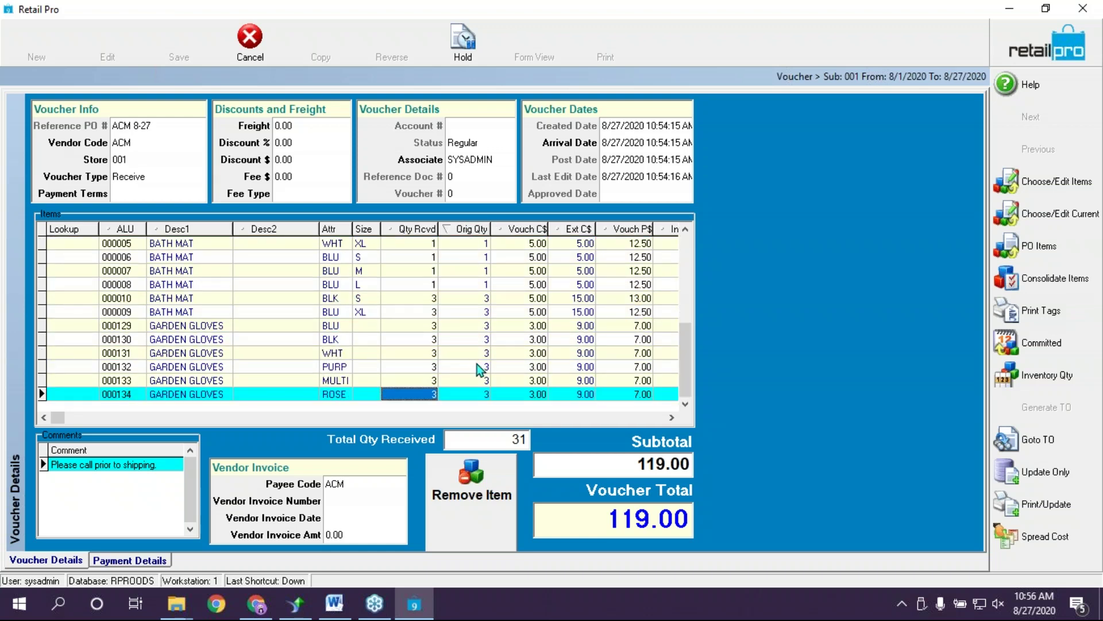
scroll(507, 331, up, 5)
scroll(511, 332, up, 9)
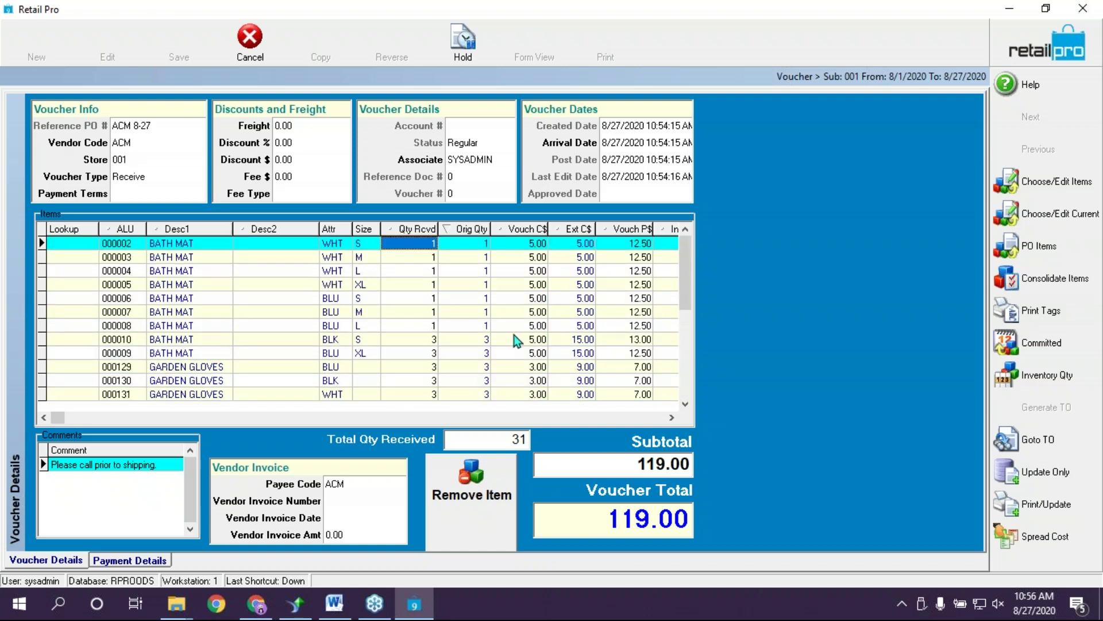
scroll(551, 357, down, 9)
scroll(550, 357, down, 3)
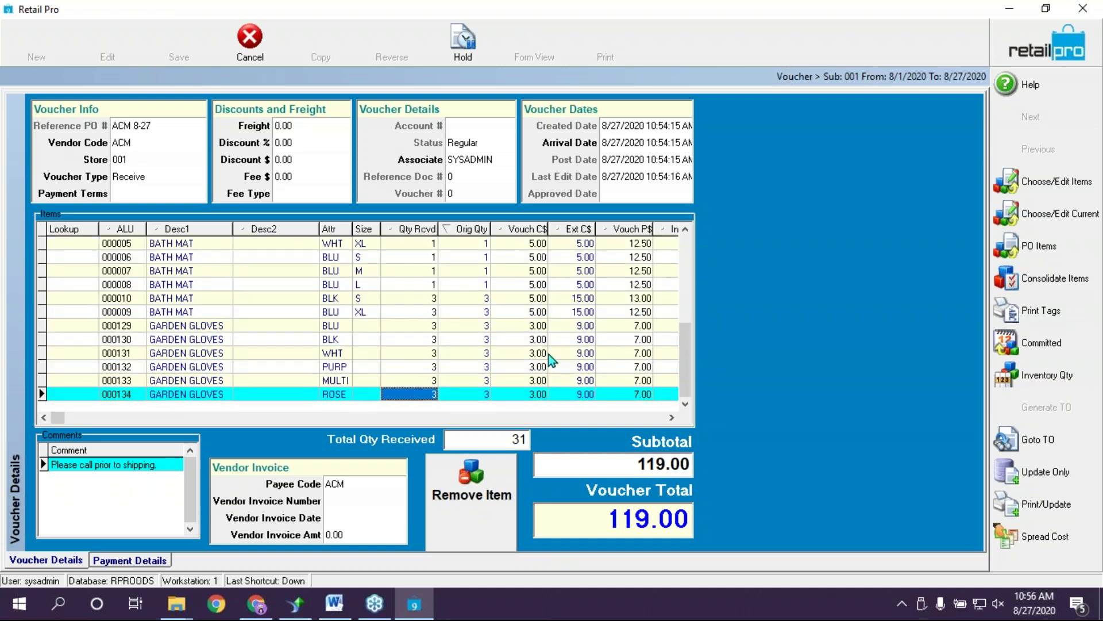
scroll(424, 264, up, 2)
scroll(425, 266, up, 11)
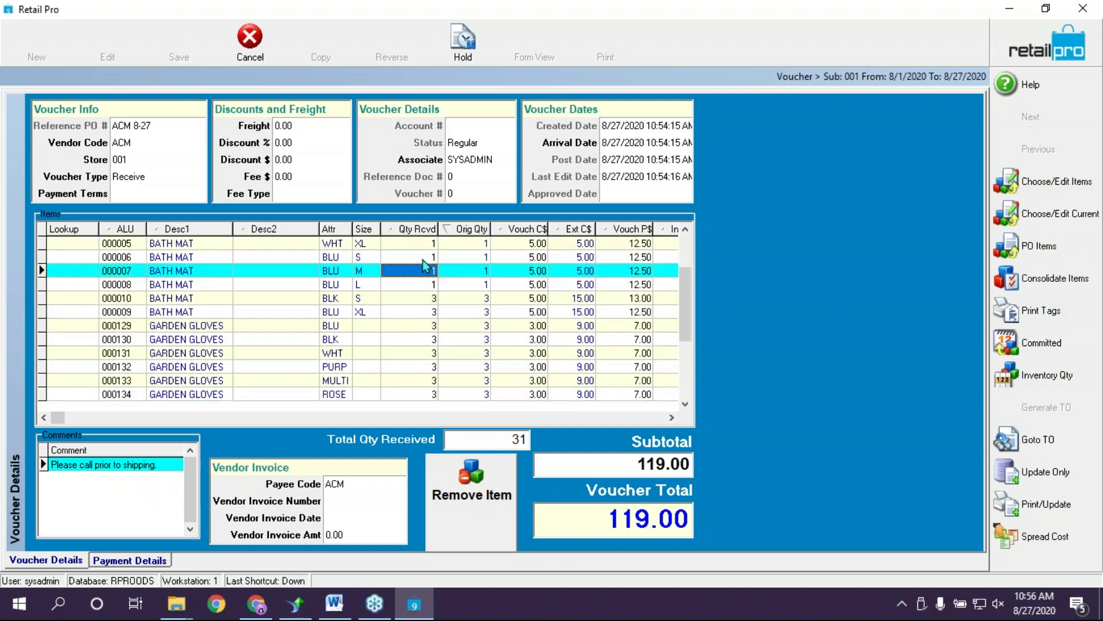
click(485, 355)
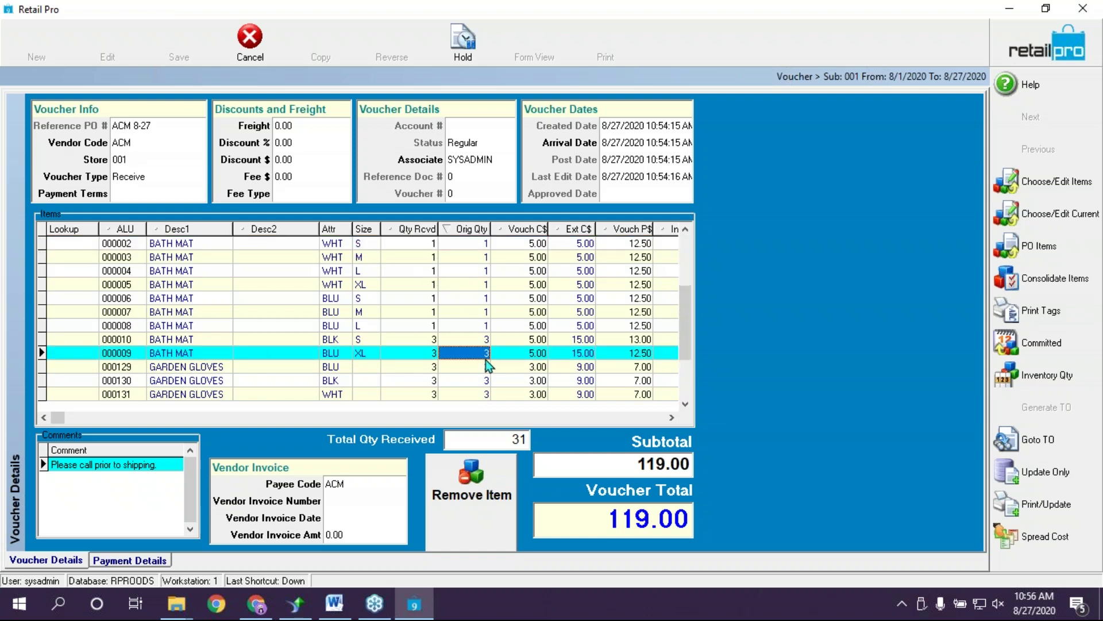
scroll(485, 362, down, 6)
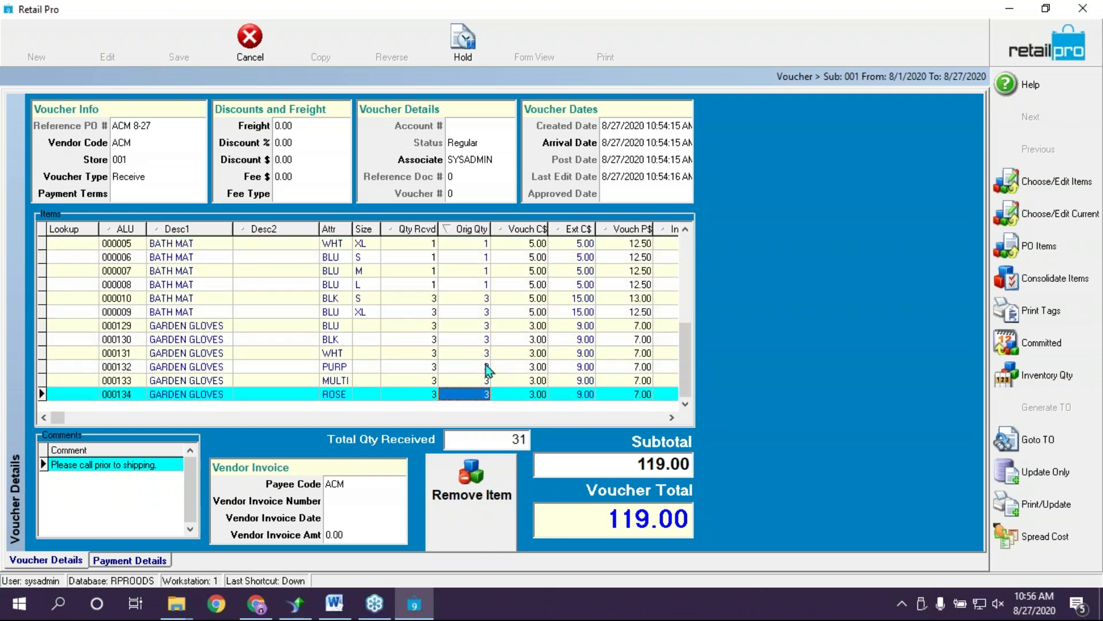
scroll(555, 402, up, 2)
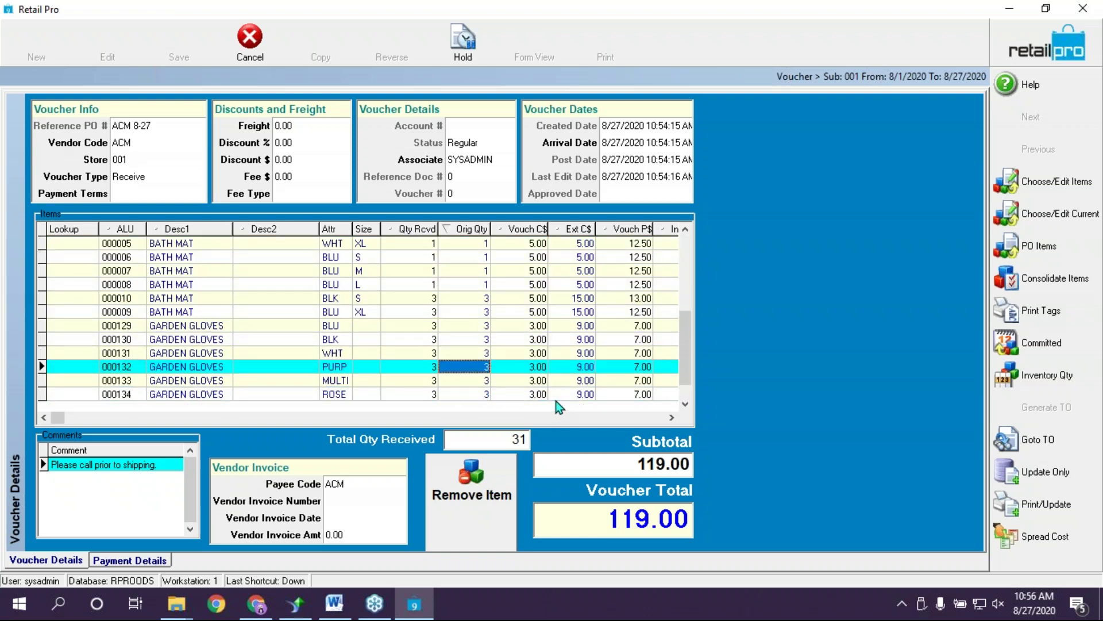
click(430, 395)
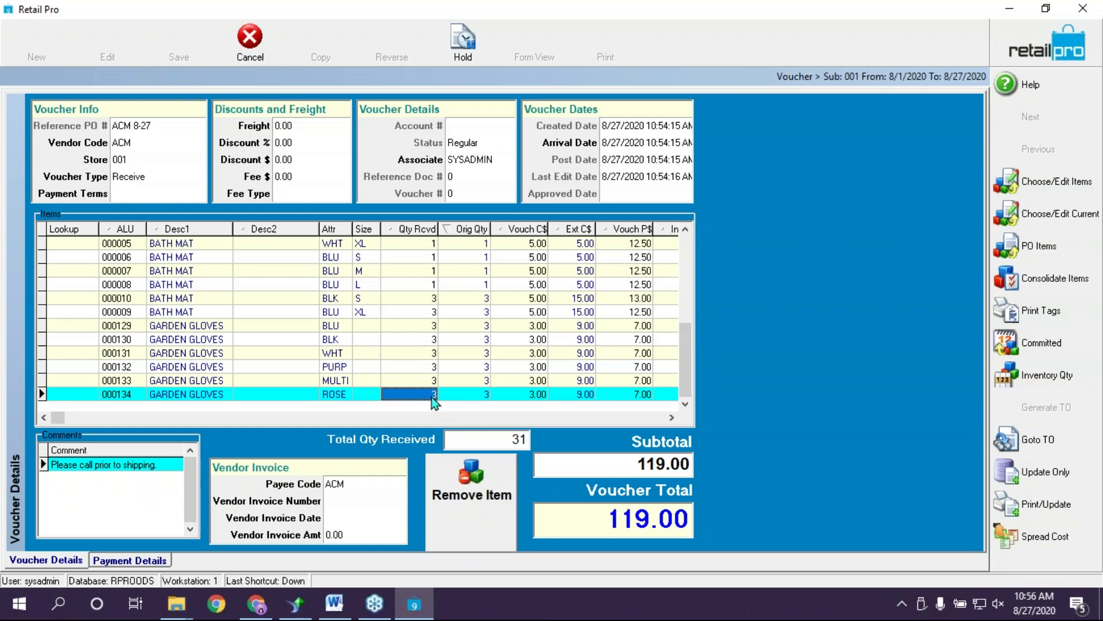
click(433, 397)
click(411, 267)
scroll(430, 316, up, 3)
scroll(432, 320, up, 1)
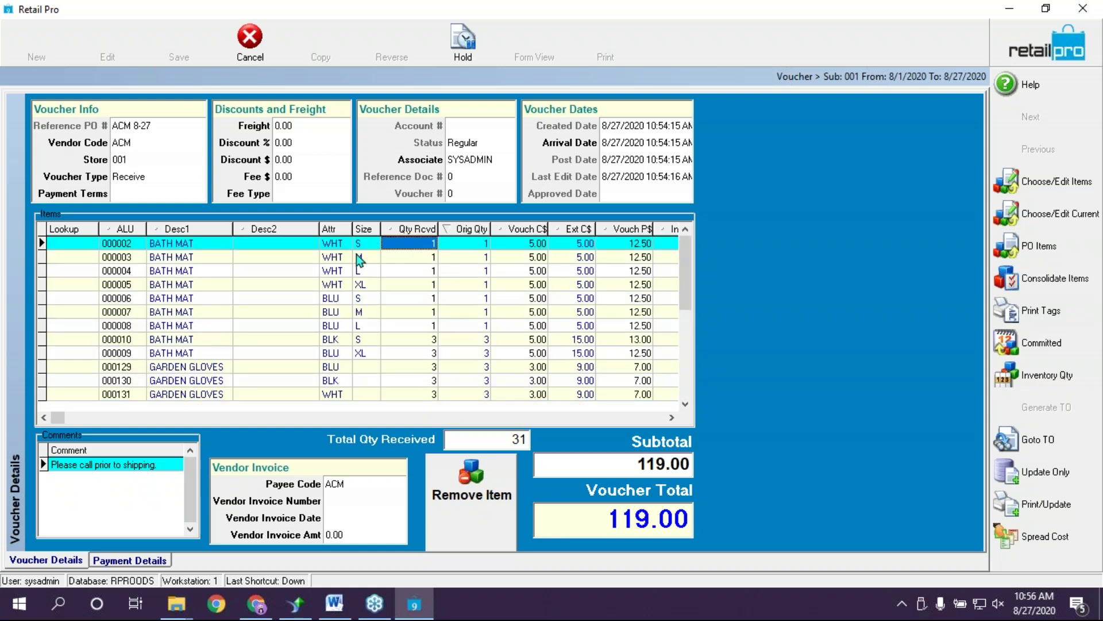
Set bath mat 000002's received quantity to 0 and bath mat 000003's to 2
click(424, 256)
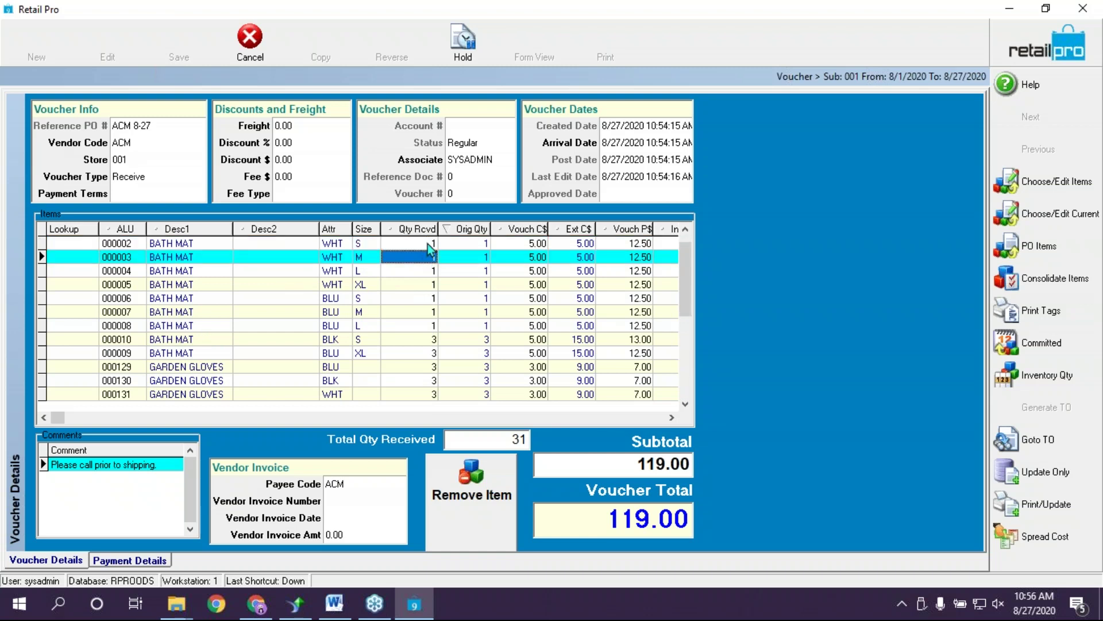
click(428, 244)
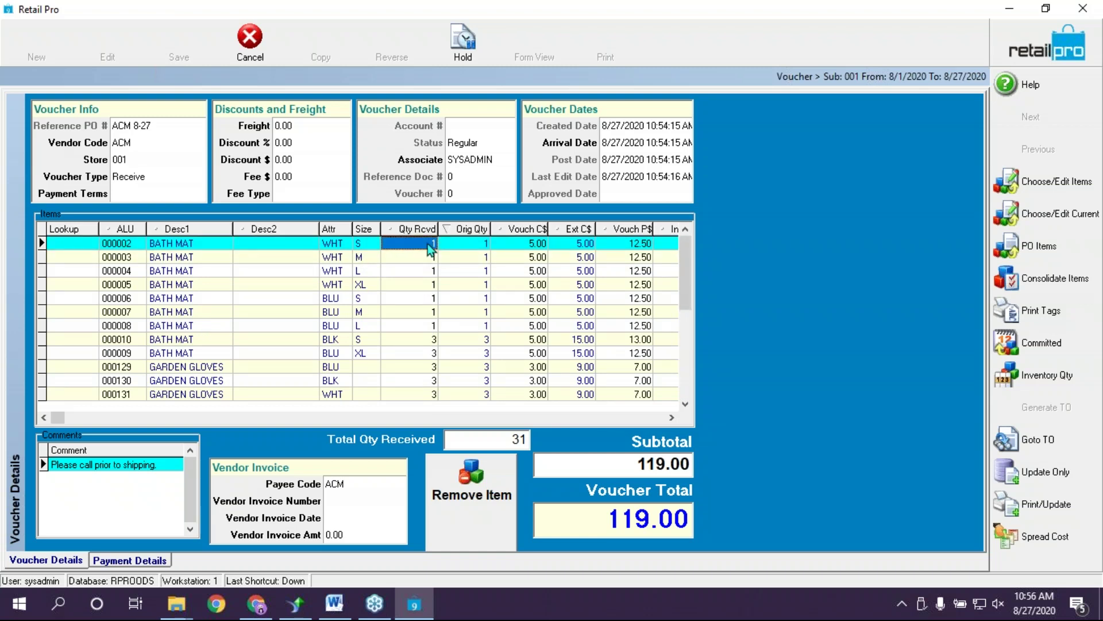
text(0)
key(Down)
text(2)
key(Down)
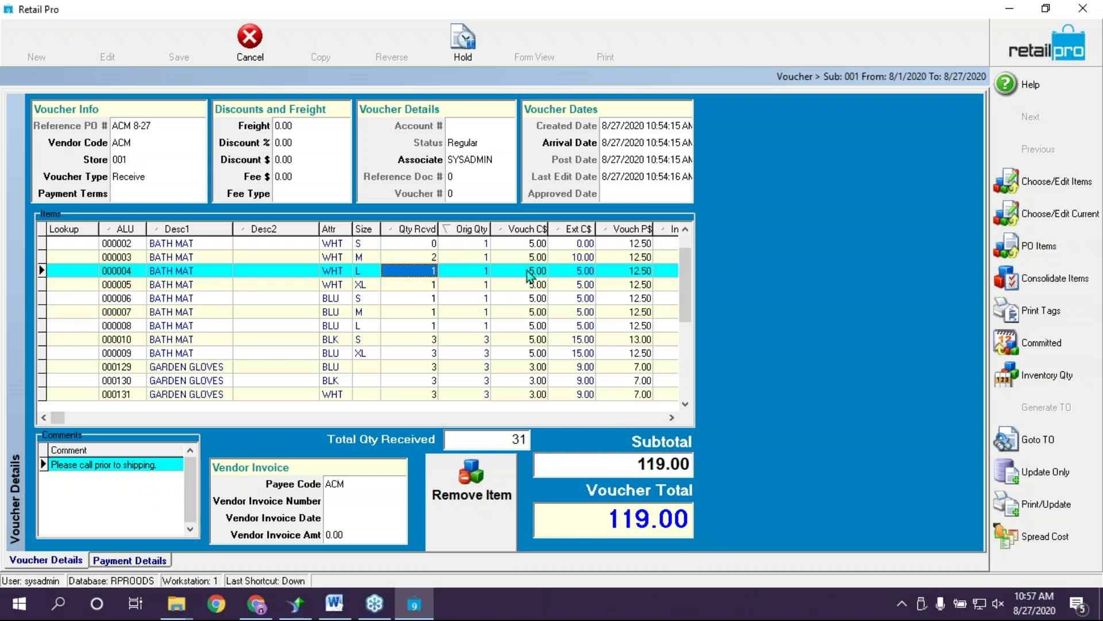
Check the received quantities of rows 000002, 000003, 000006, 000007 and garden gloves 000129
click(416, 257)
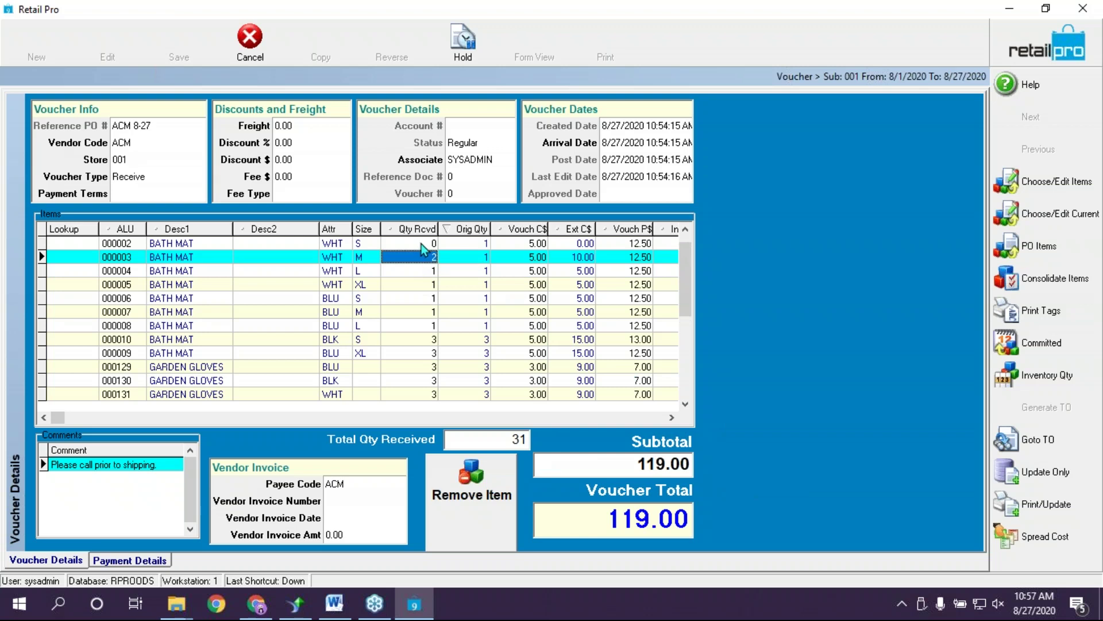
click(422, 244)
click(434, 262)
key(Down)
key(Down)
key(Down)
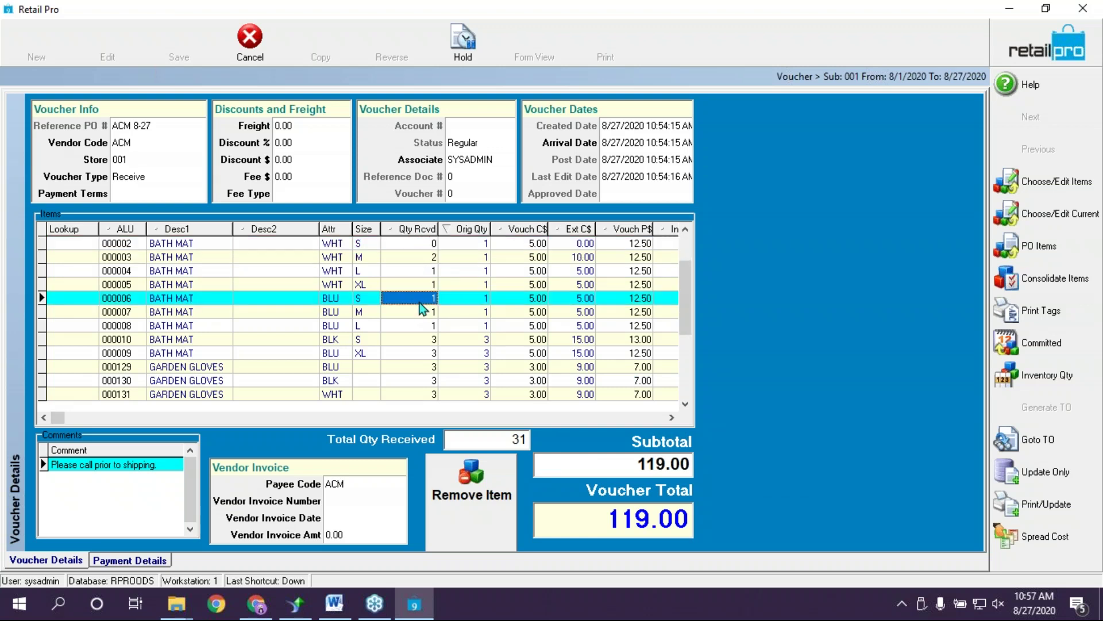
click(415, 366)
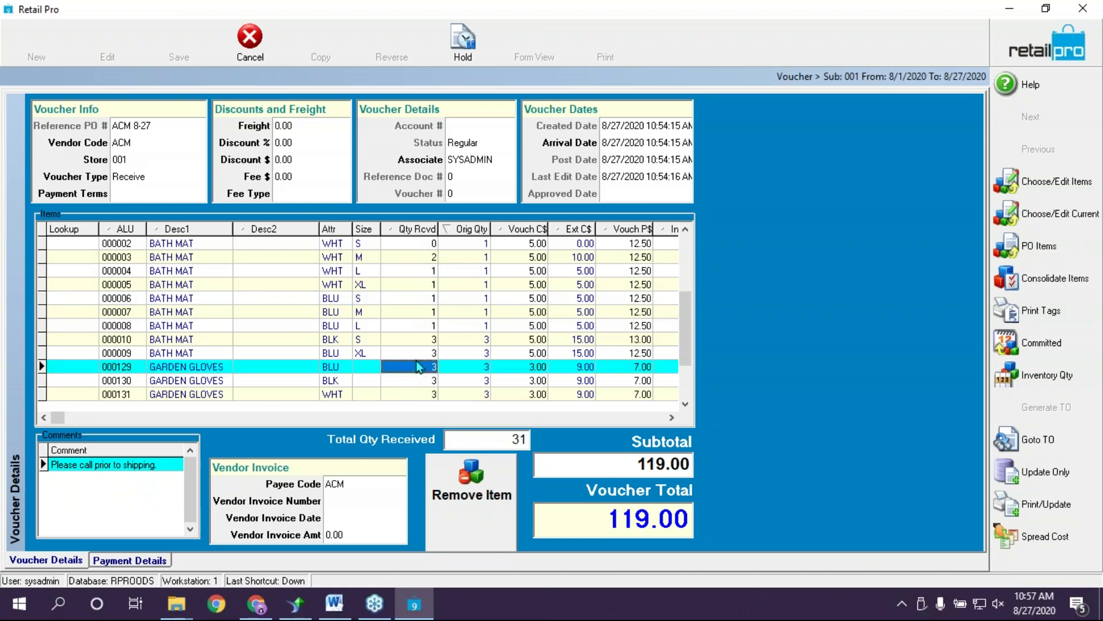
click(402, 248)
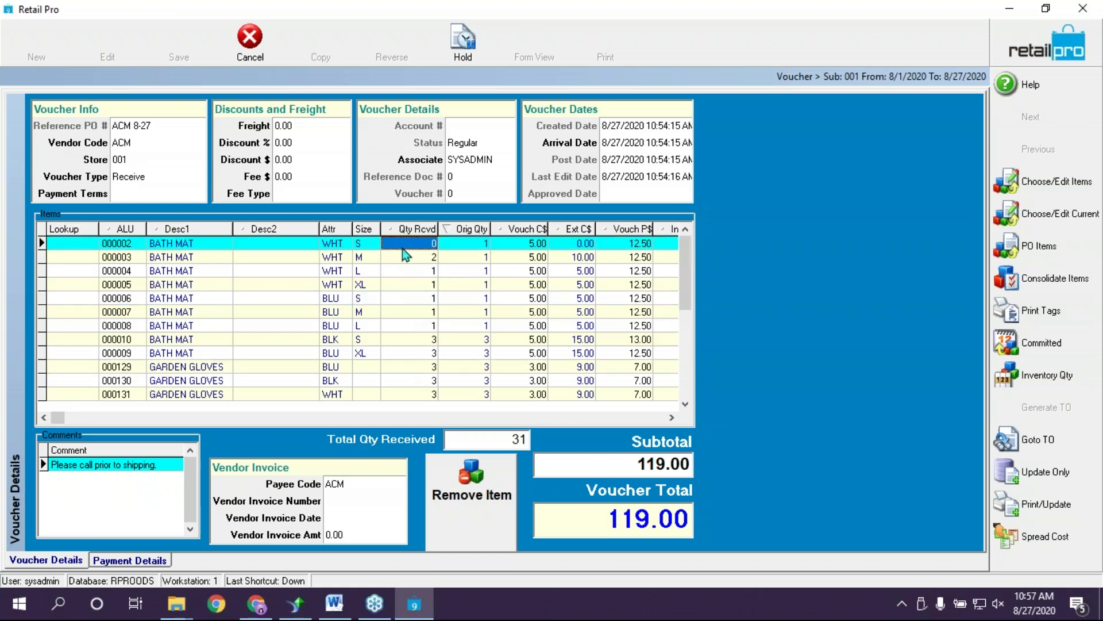
click(408, 314)
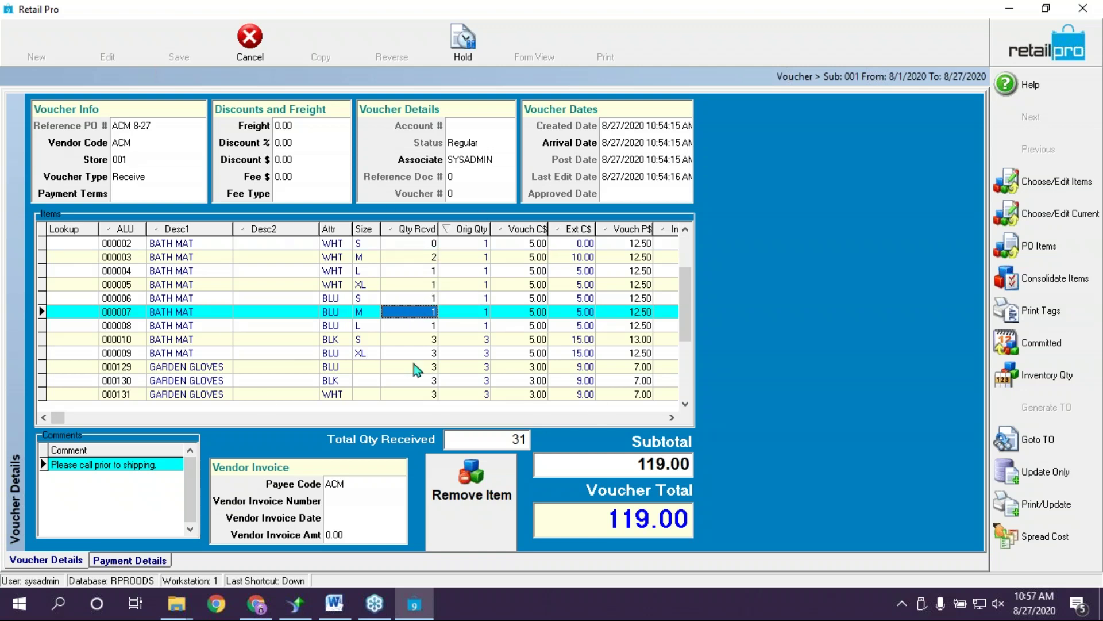
click(287, 125)
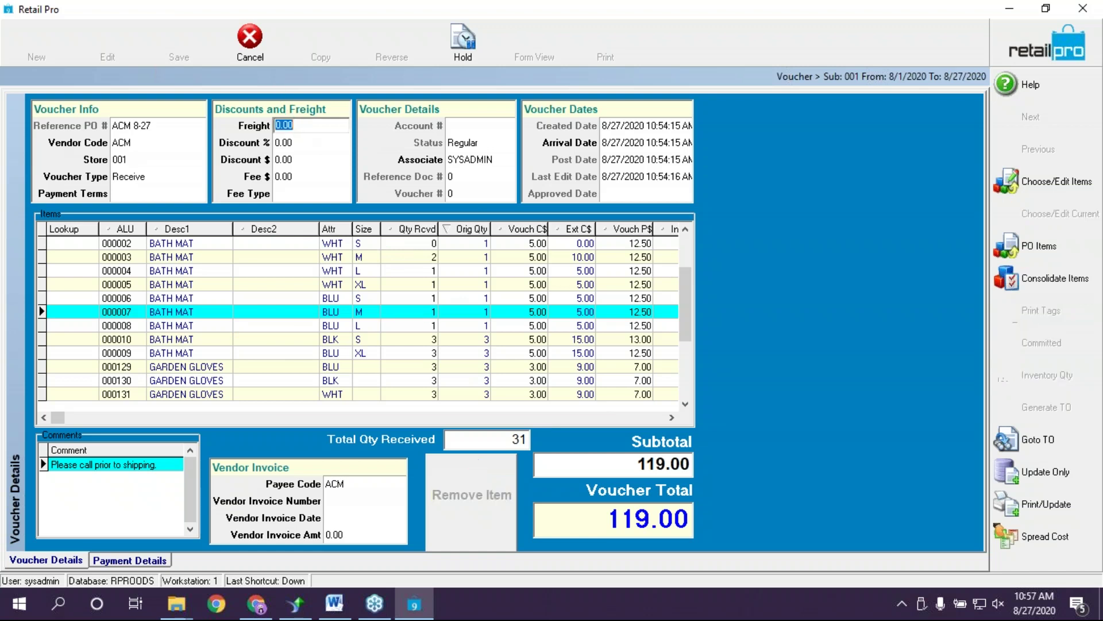
text(10)
key(Tab)
click(312, 122)
click(1043, 543)
click(505, 254)
click(510, 365)
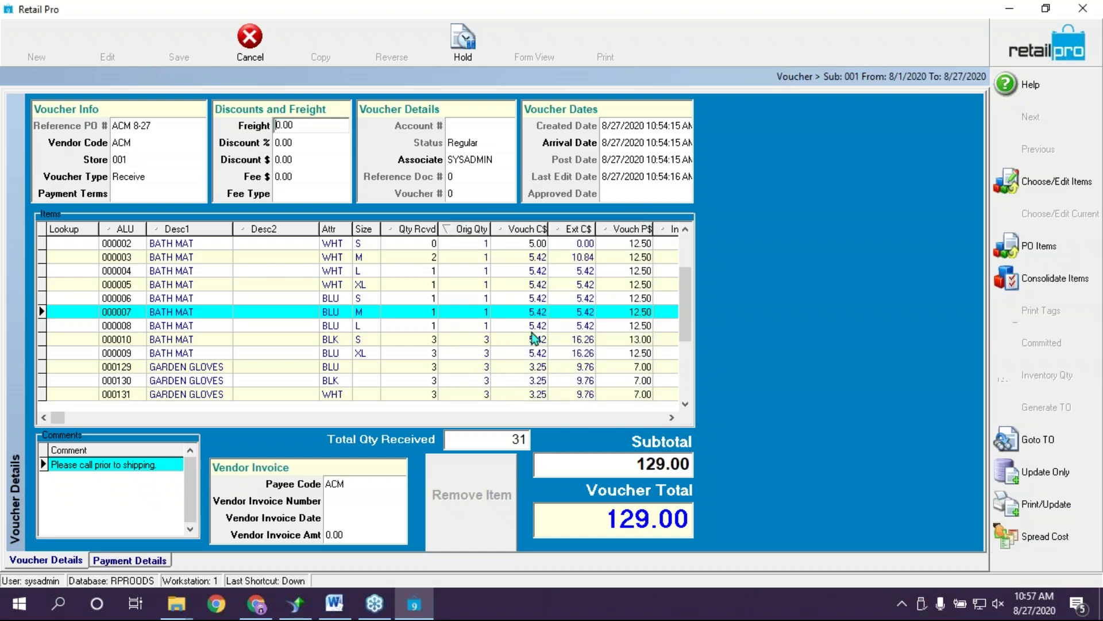
click(521, 259)
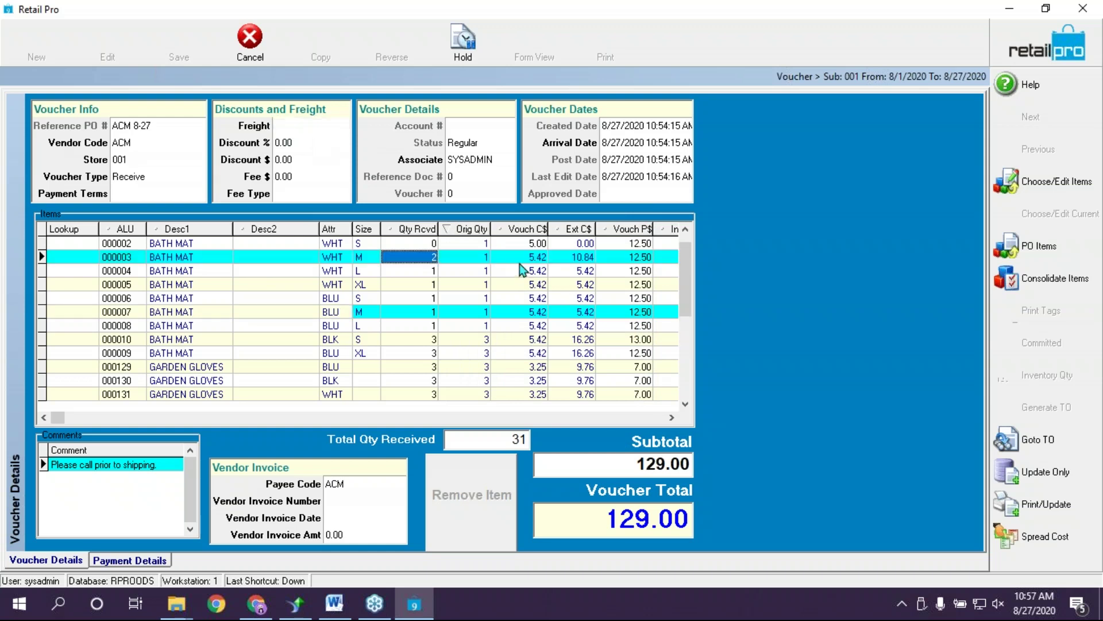
click(528, 339)
click(528, 258)
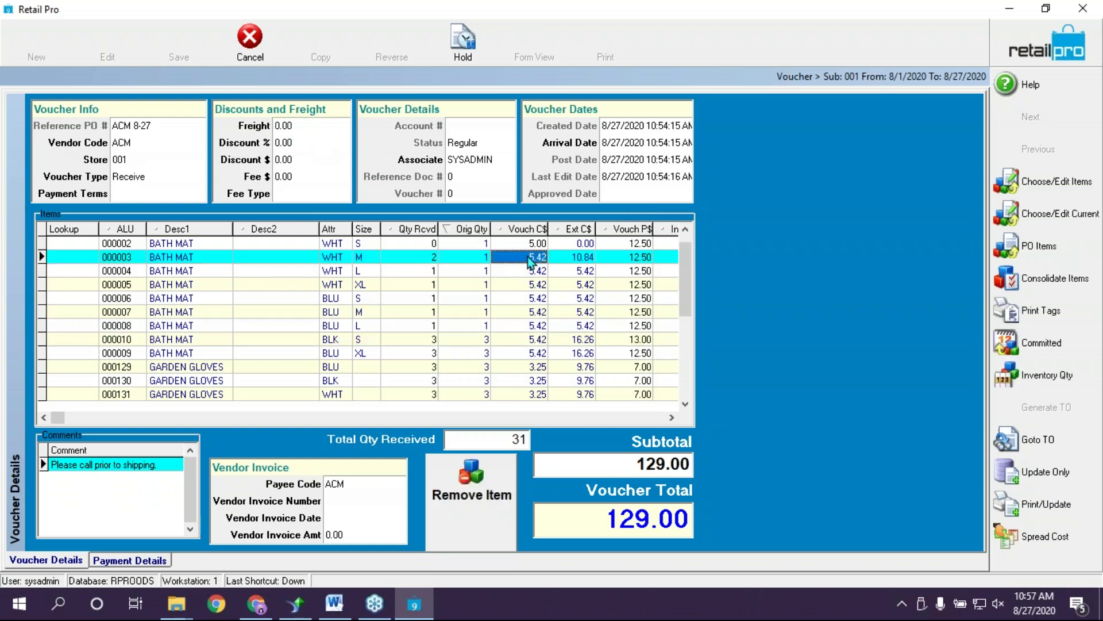
click(540, 322)
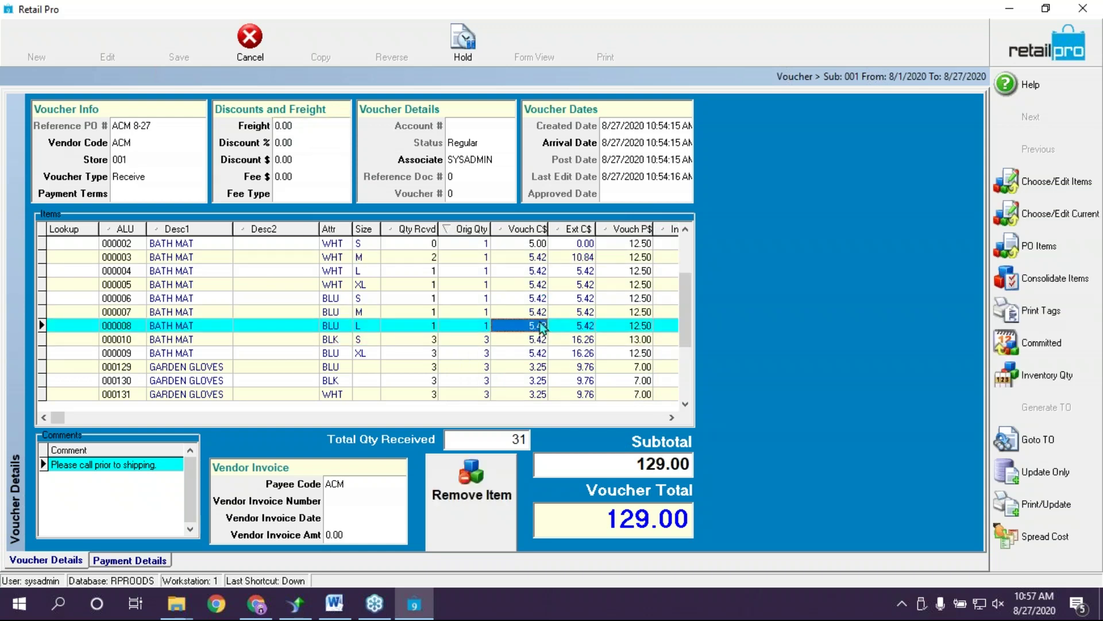
click(500, 343)
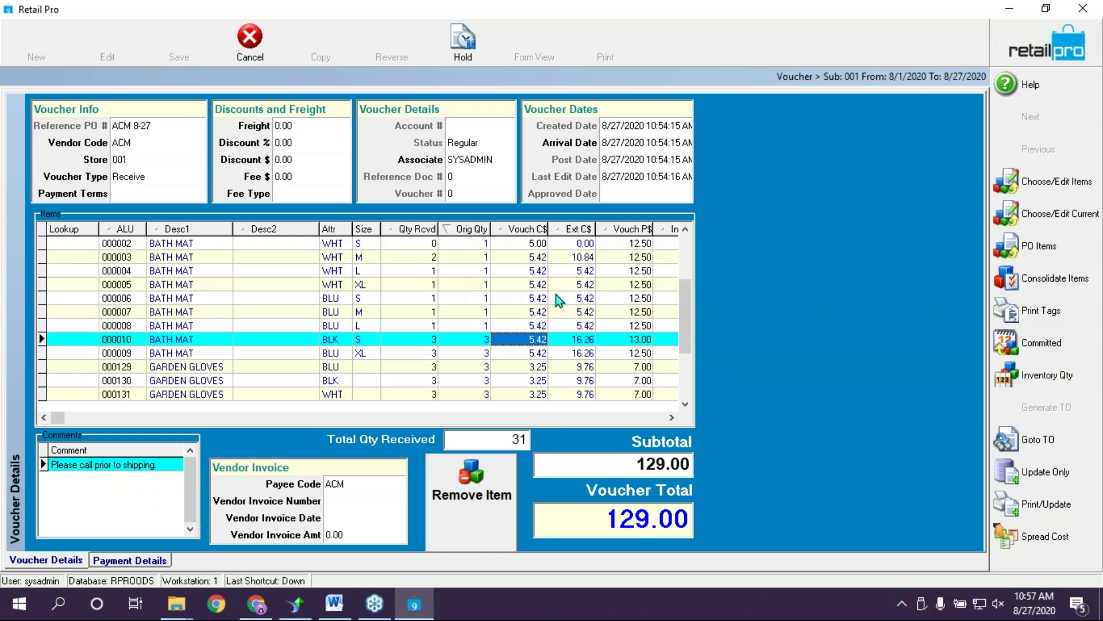
click(535, 273)
click(625, 524)
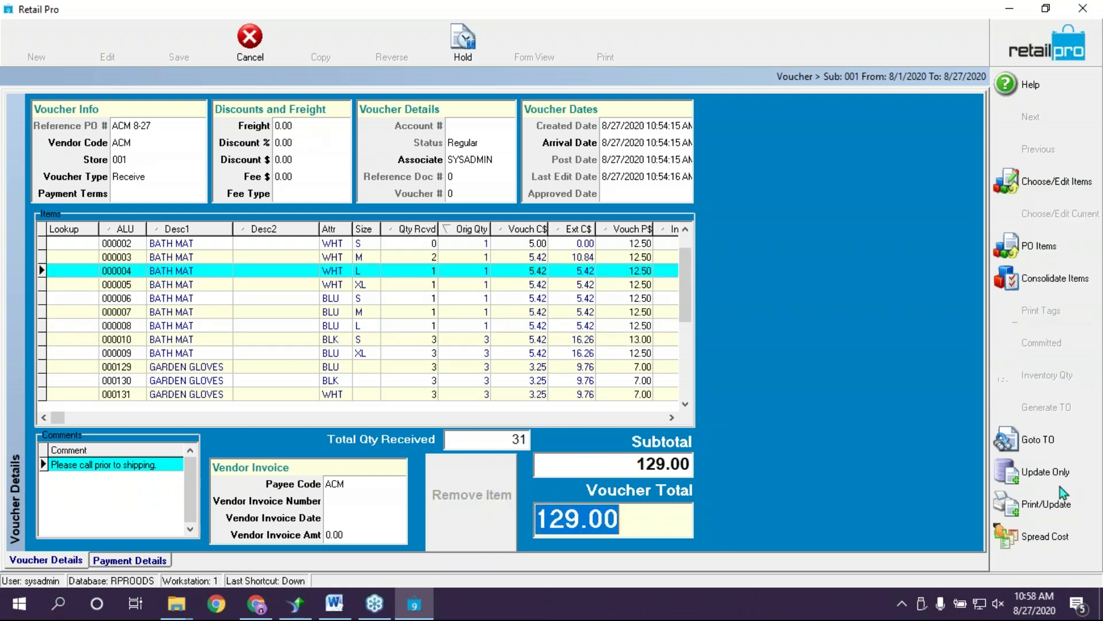
Spread the 10.00 freight across the item costs
click(1050, 540)
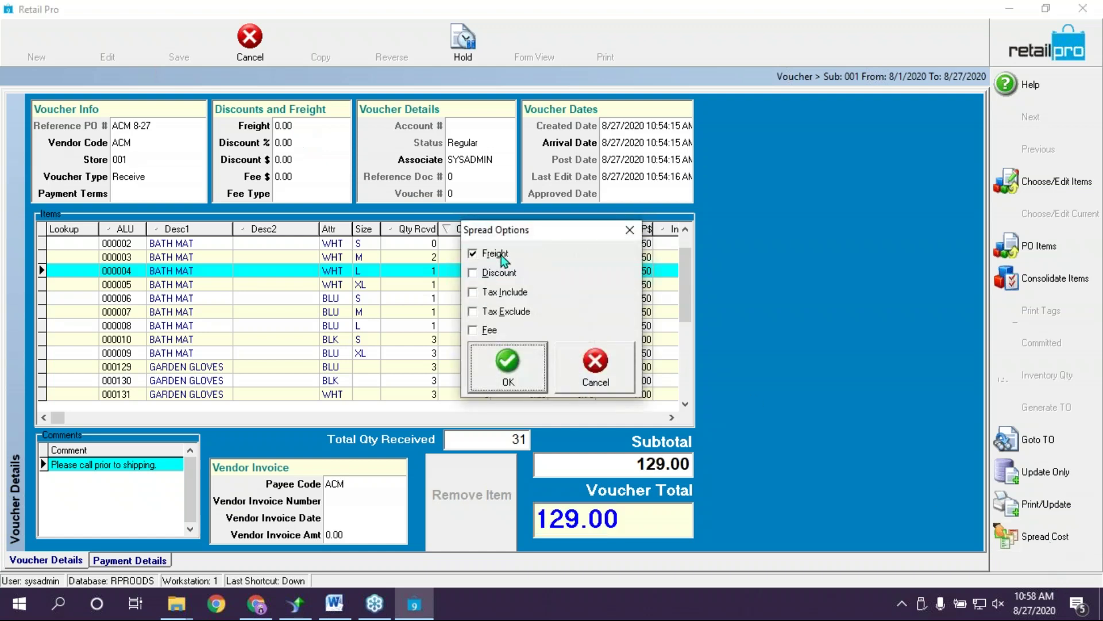
click(522, 374)
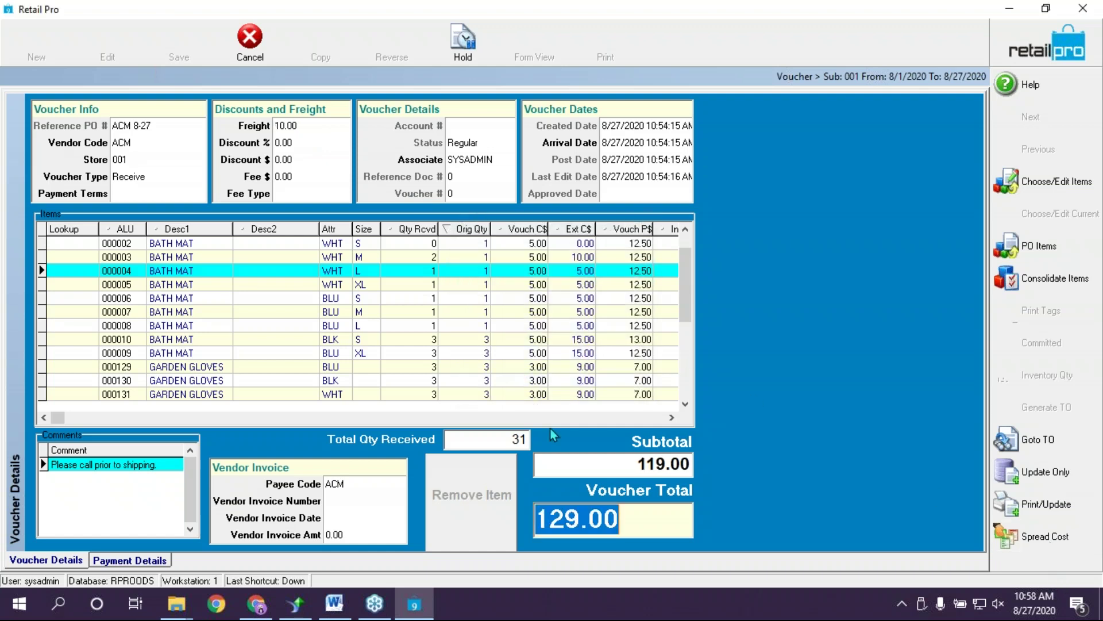
click(311, 146)
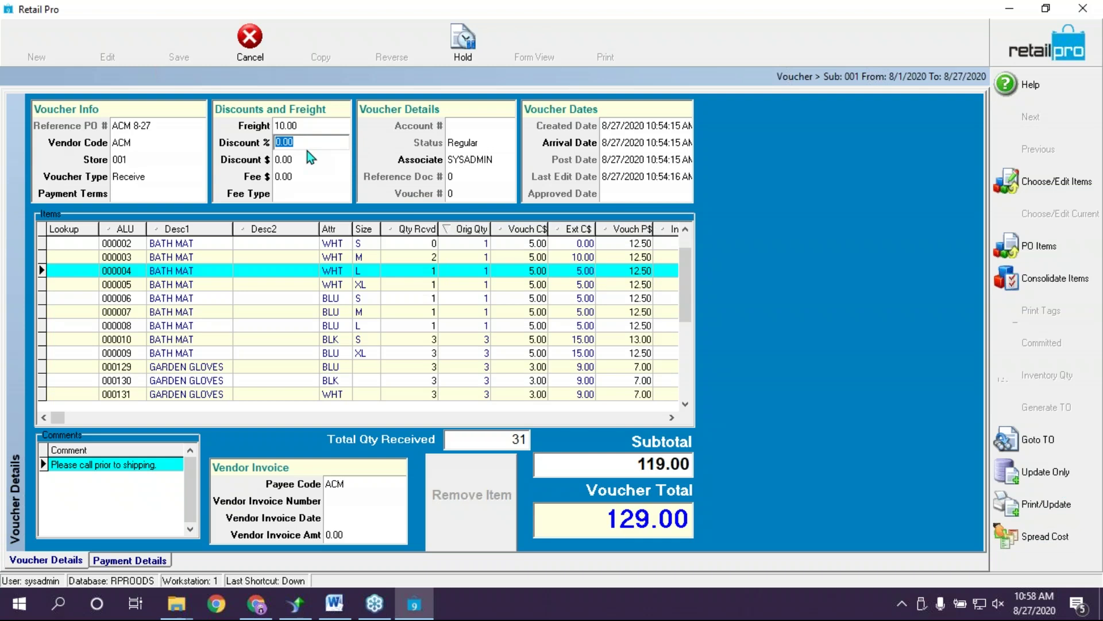
click(310, 158)
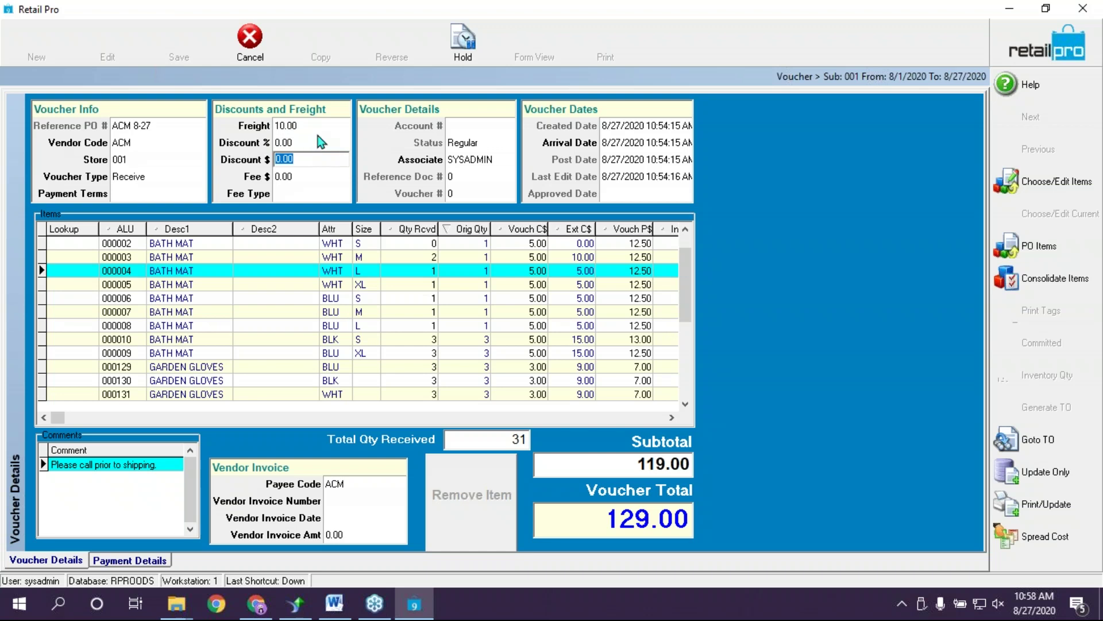
Enter a 10% discount and spread it into the item costs
click(318, 136)
text(10)
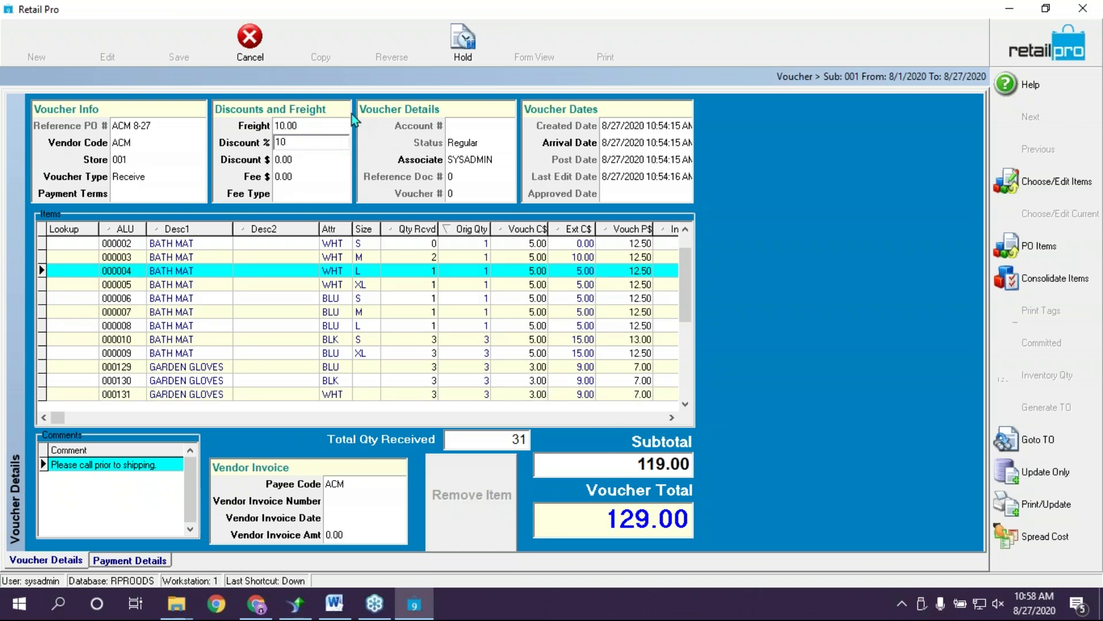
click(294, 178)
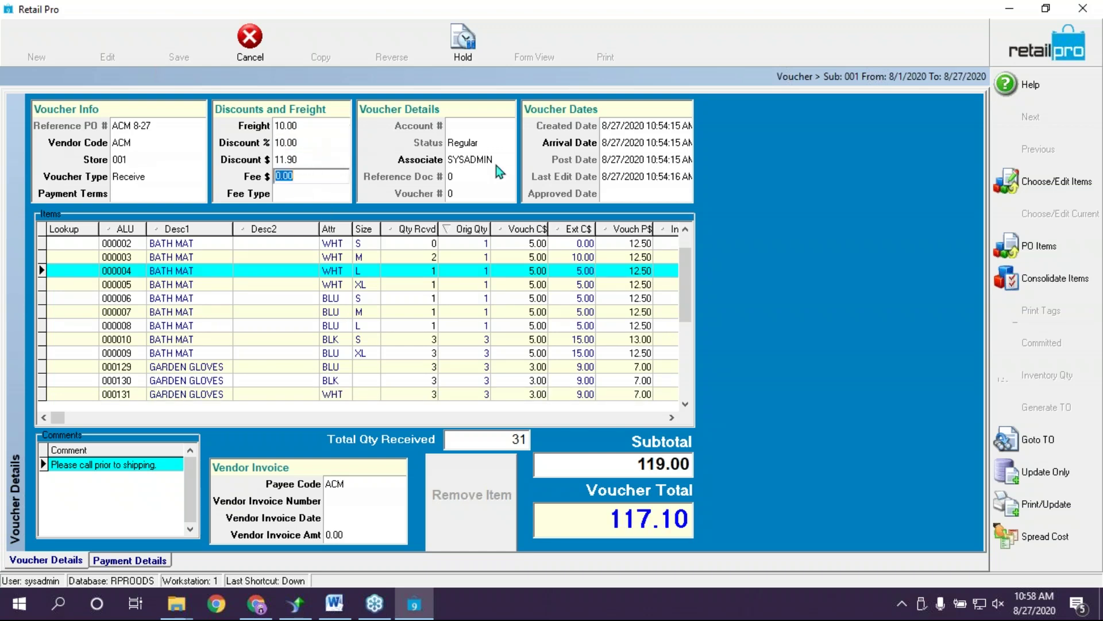
click(1044, 535)
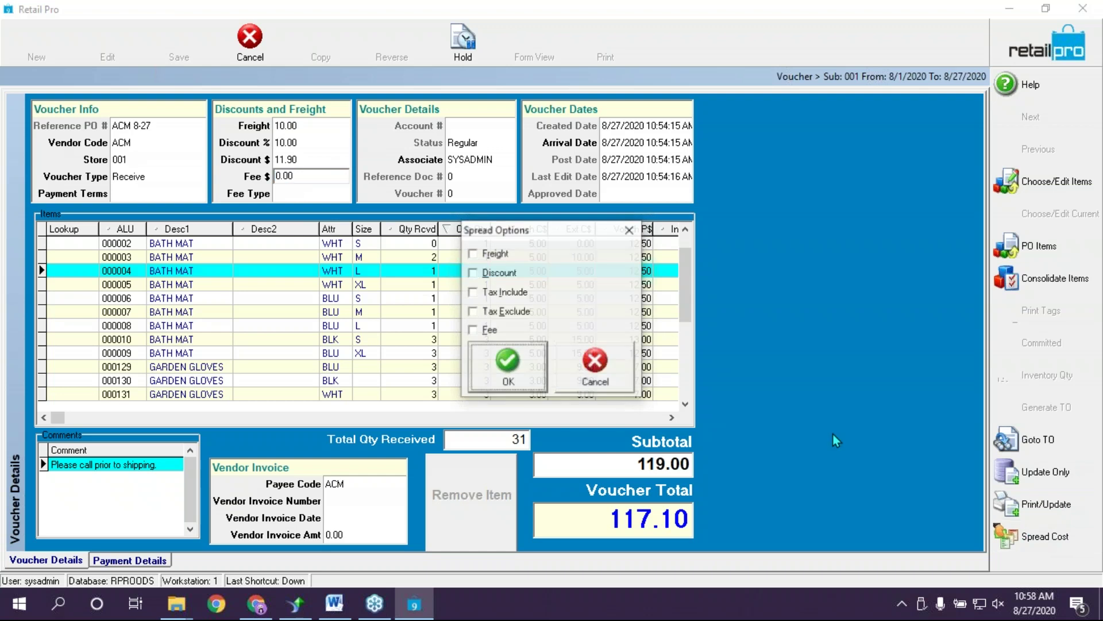
click(508, 365)
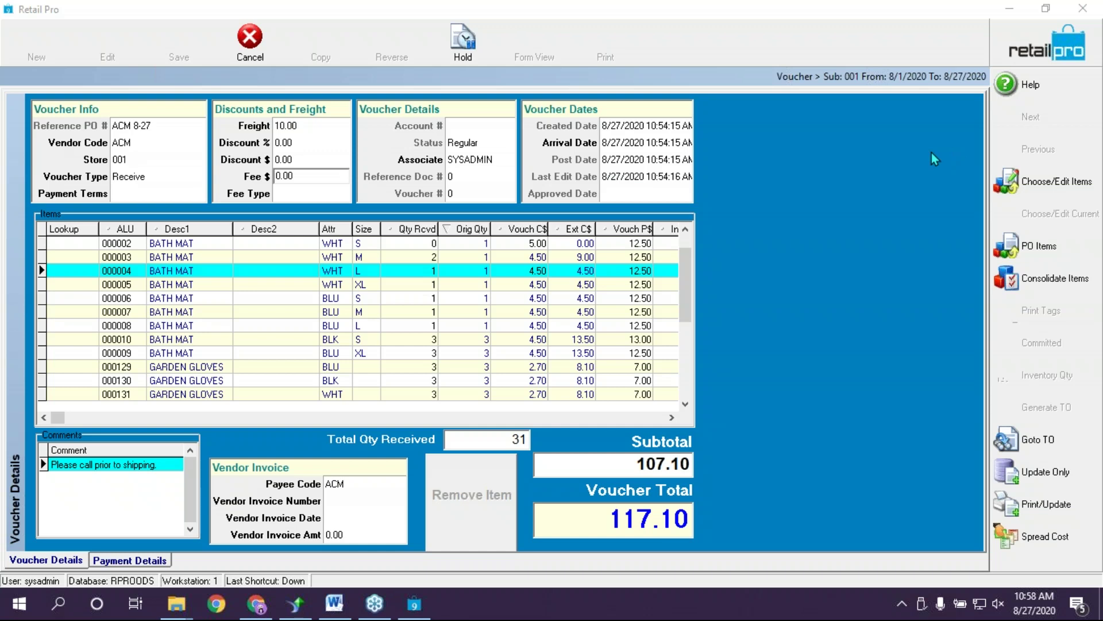
Save the voucher with Update Only, agreeing to modify inventory prices and update inventory
click(1043, 471)
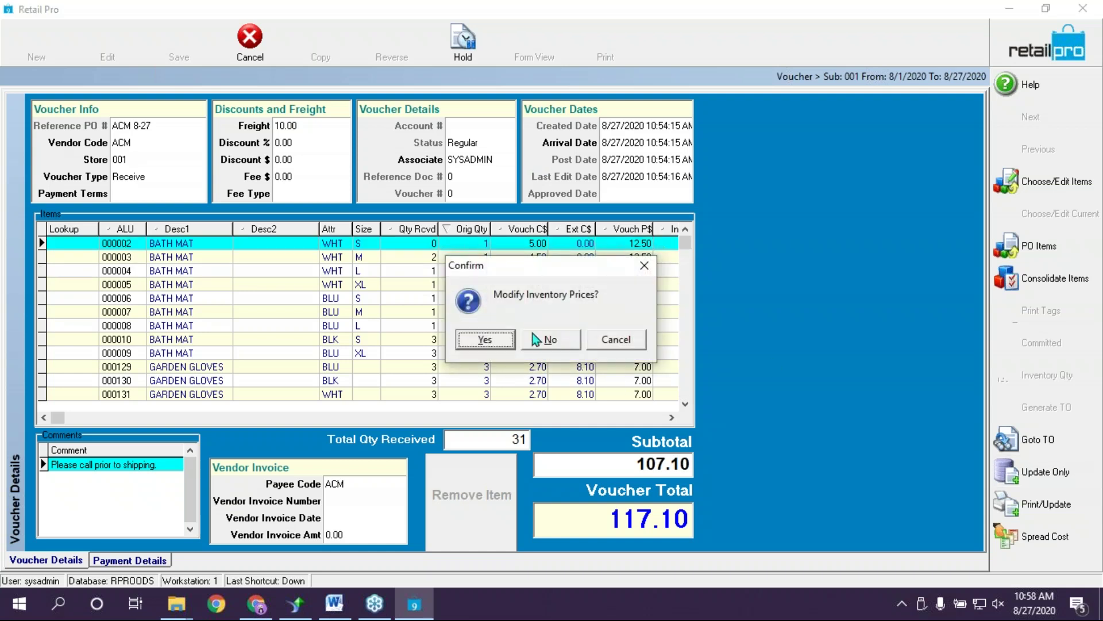
click(498, 344)
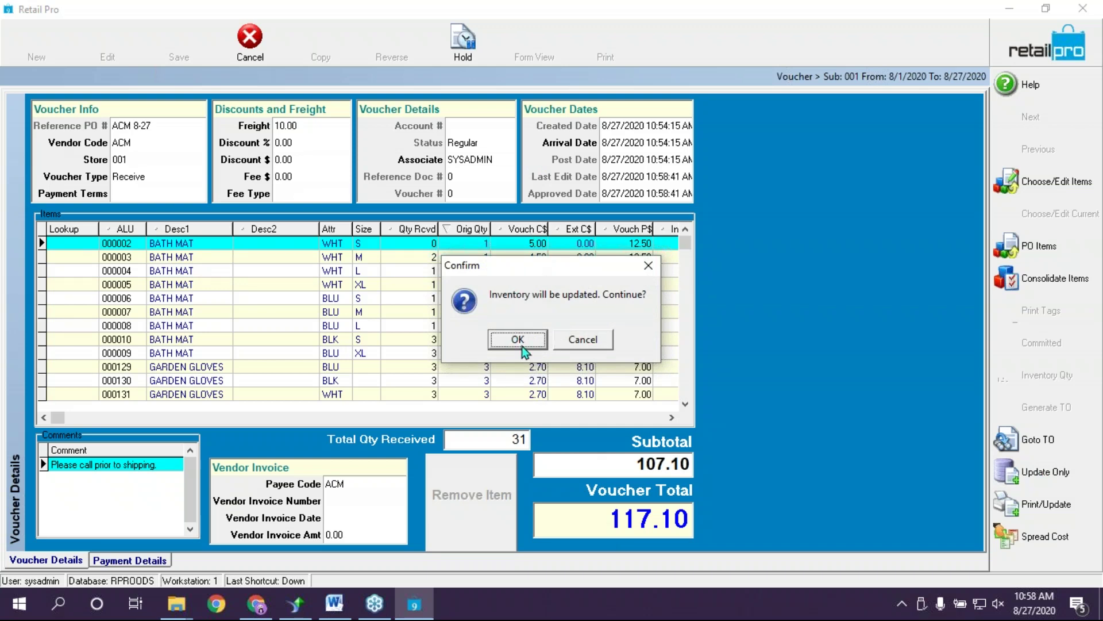
click(522, 345)
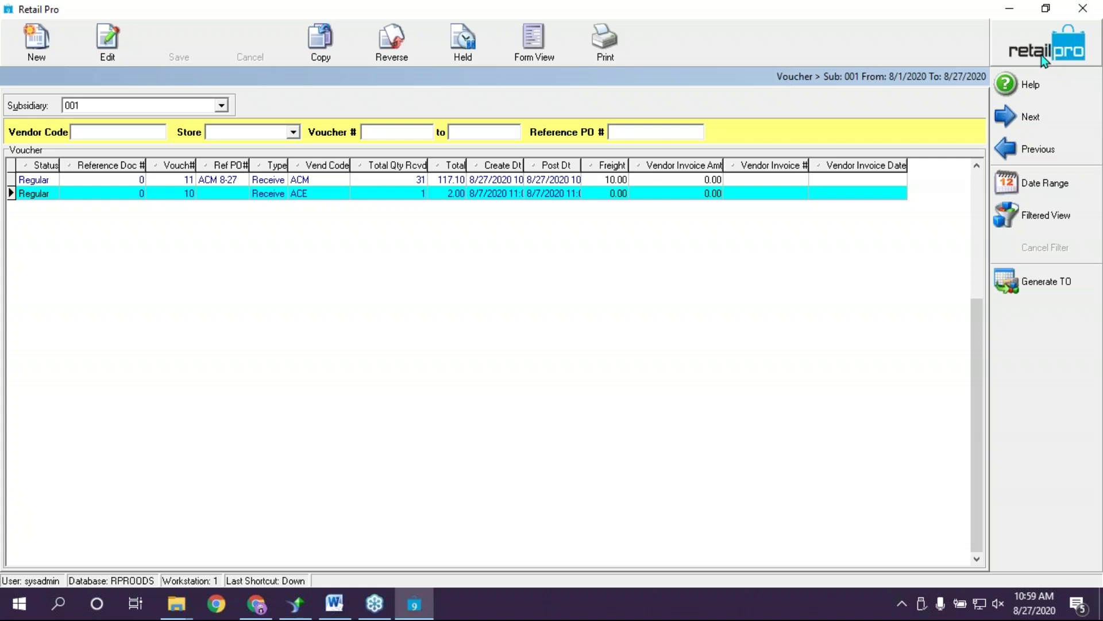
Open the Purchase Orders list and check ACM 8-27's line count, cost due, unfilled percentage and quantity due
click(1041, 39)
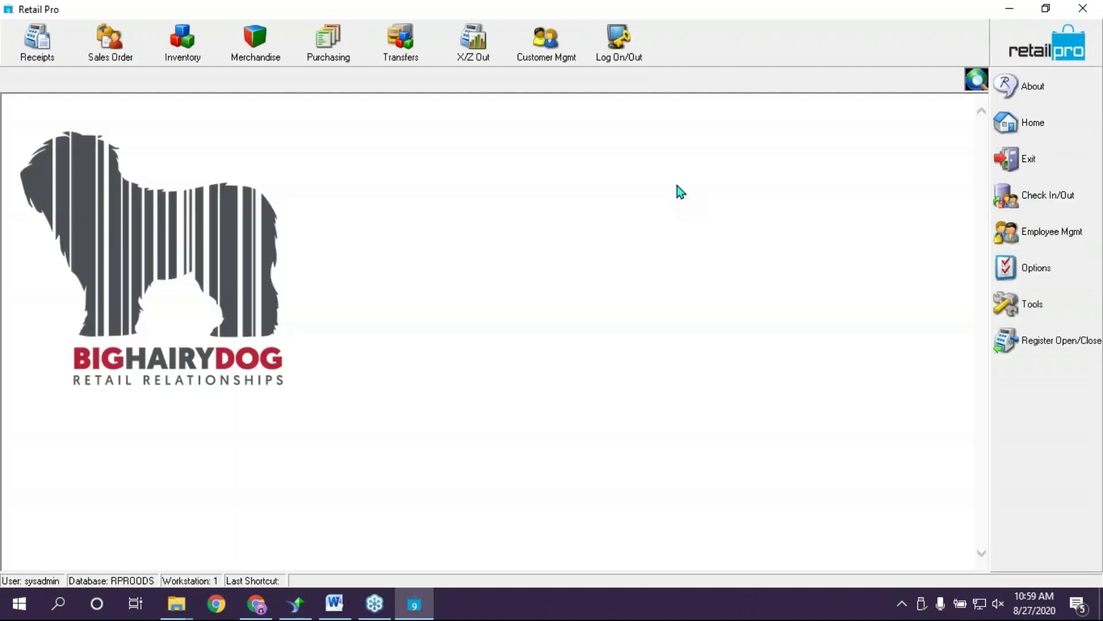
click(330, 49)
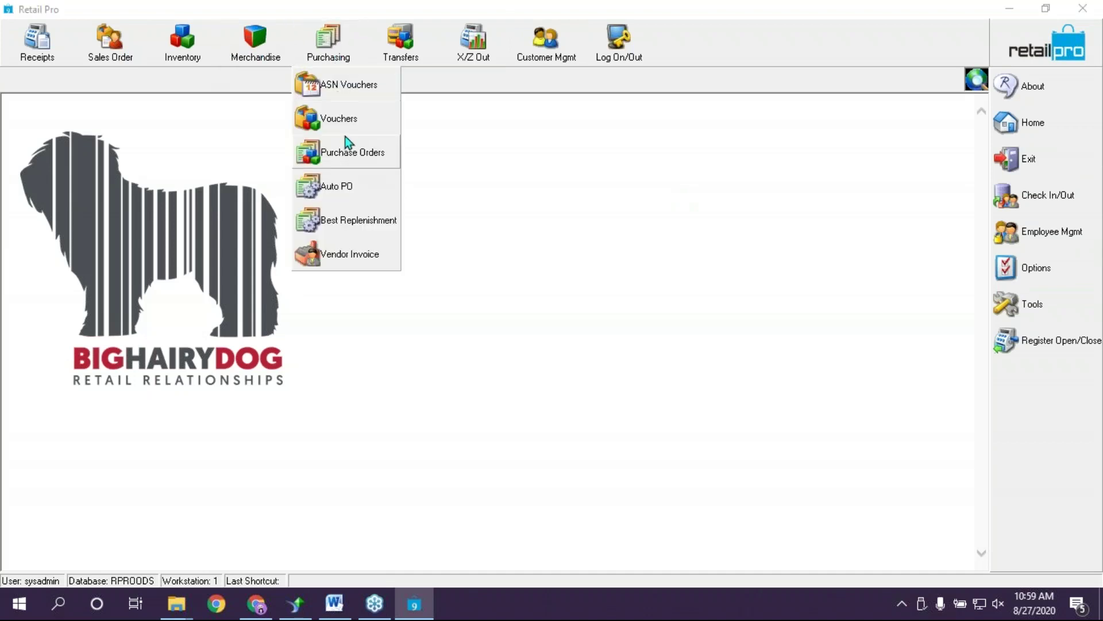
click(343, 153)
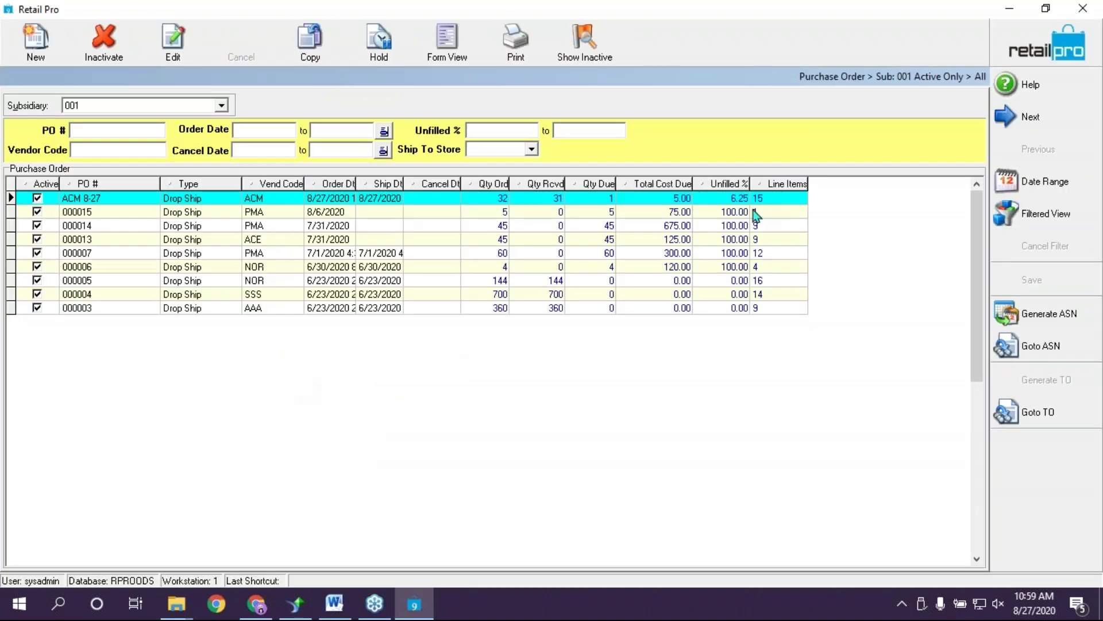
click(760, 201)
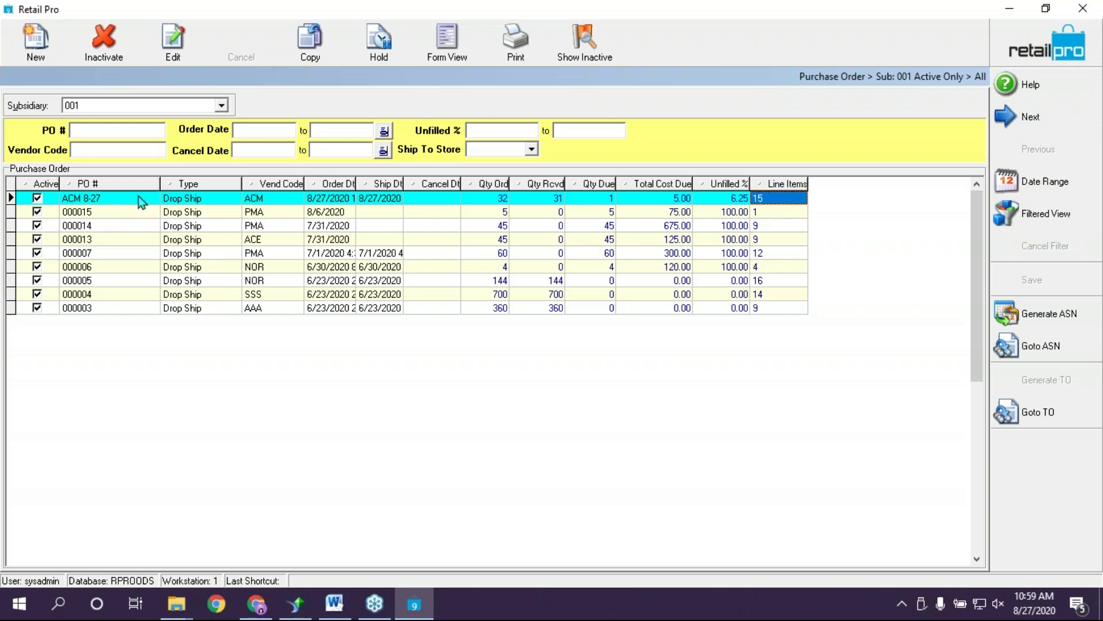
click(663, 200)
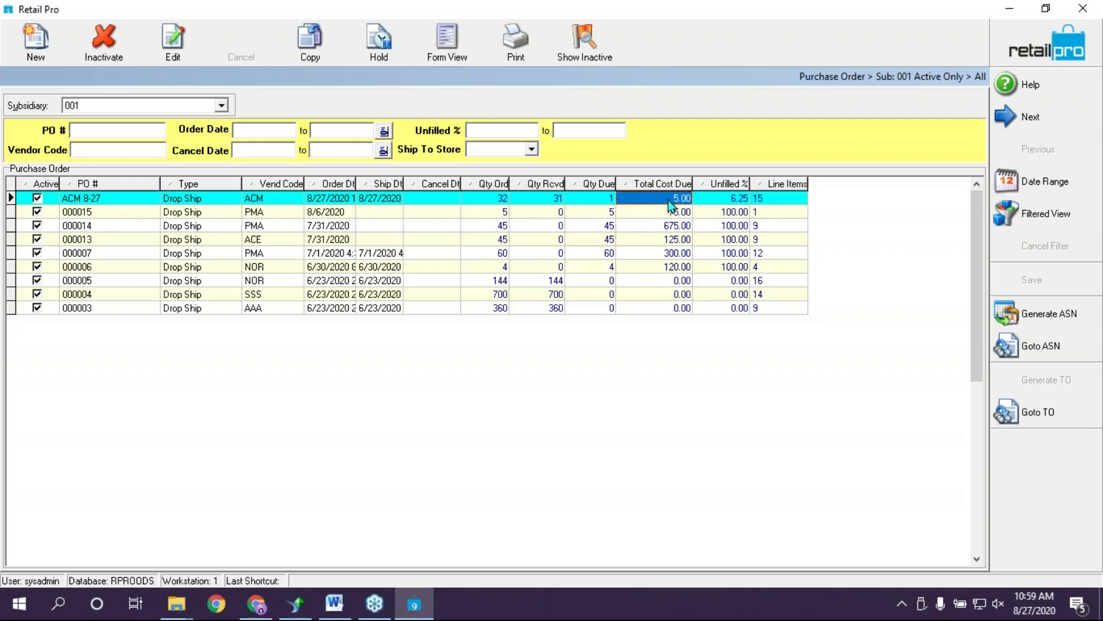
click(732, 200)
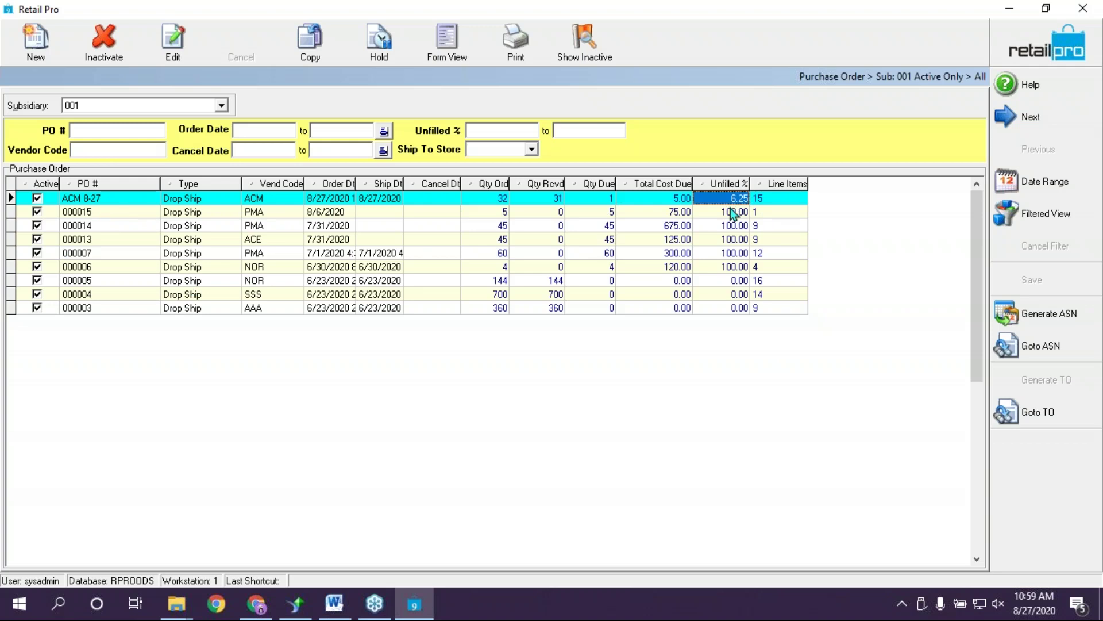
click(609, 198)
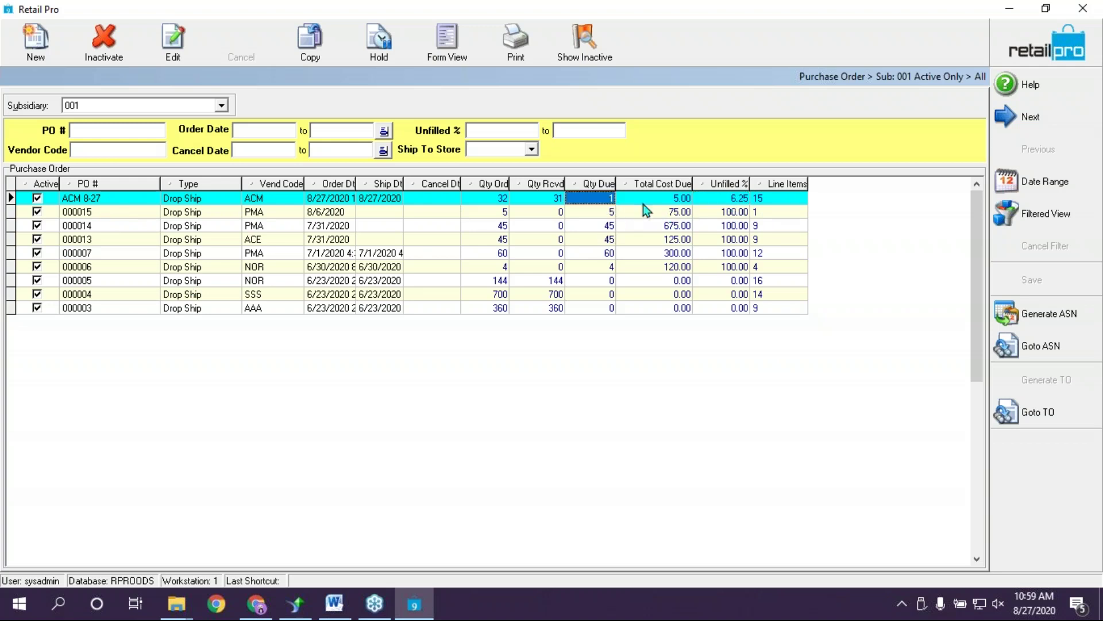
Open ACM 8-27 in Form View and inspect bath mat lines 000002 and 000003 (-1 due)
click(442, 42)
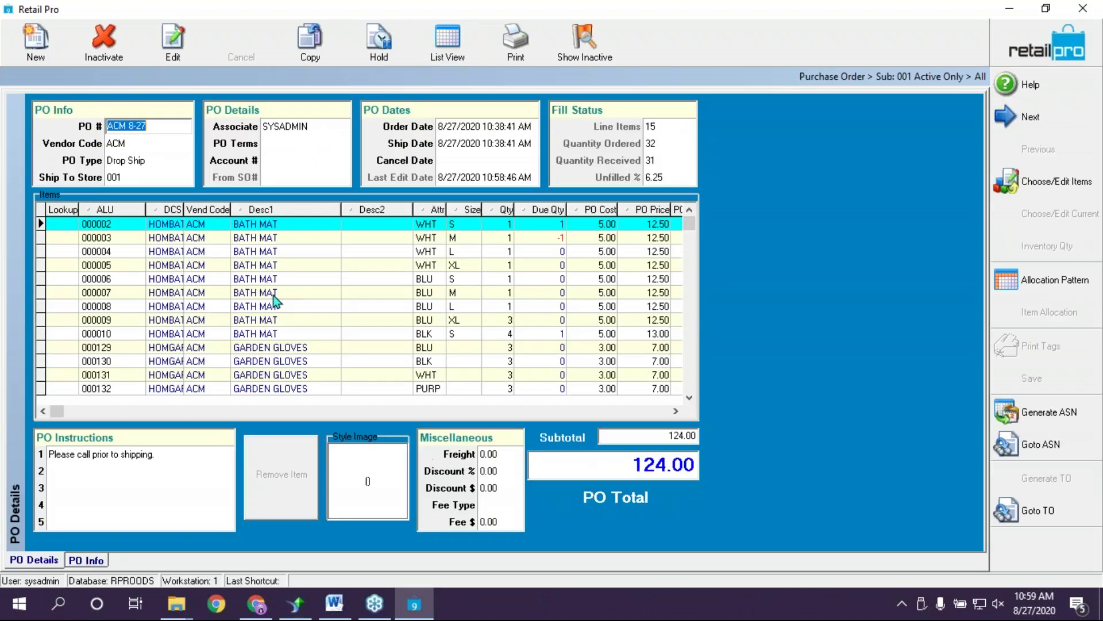
click(536, 239)
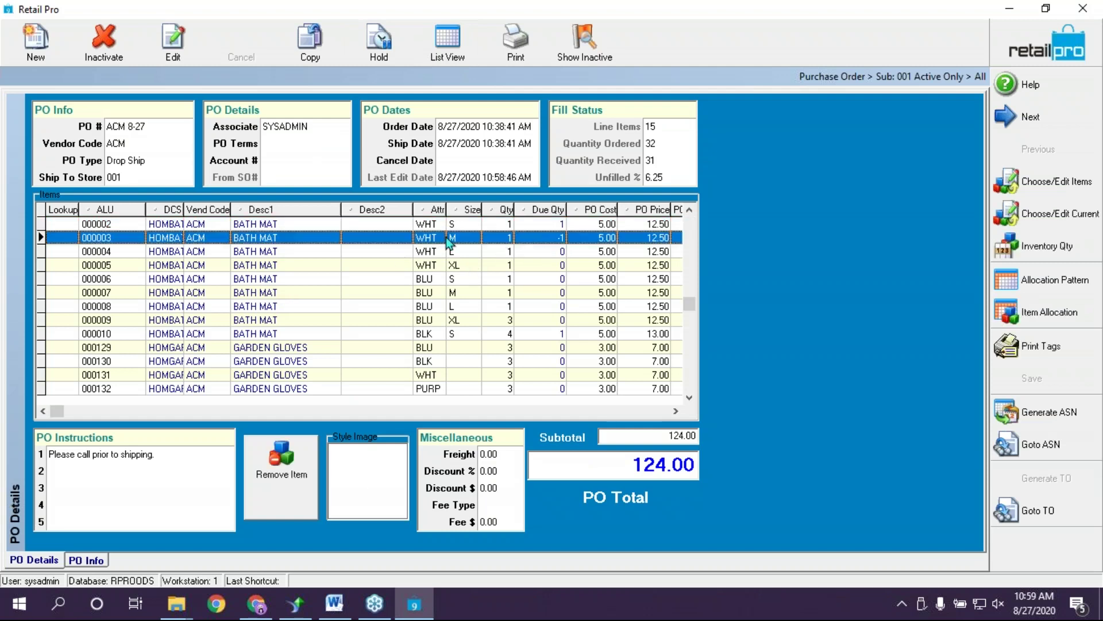
click(501, 226)
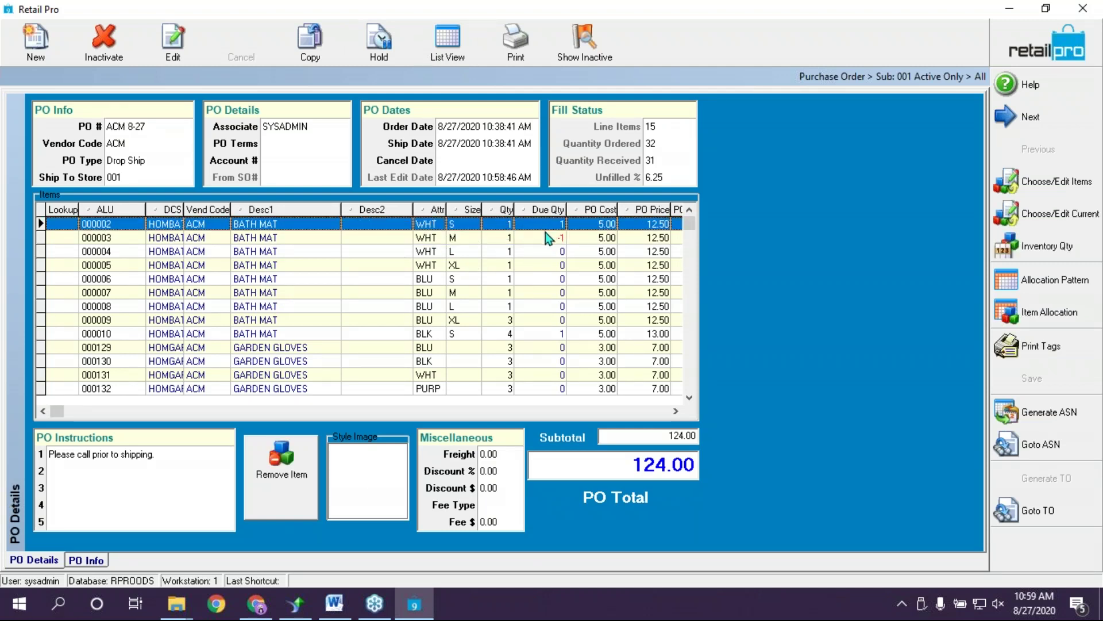
click(549, 238)
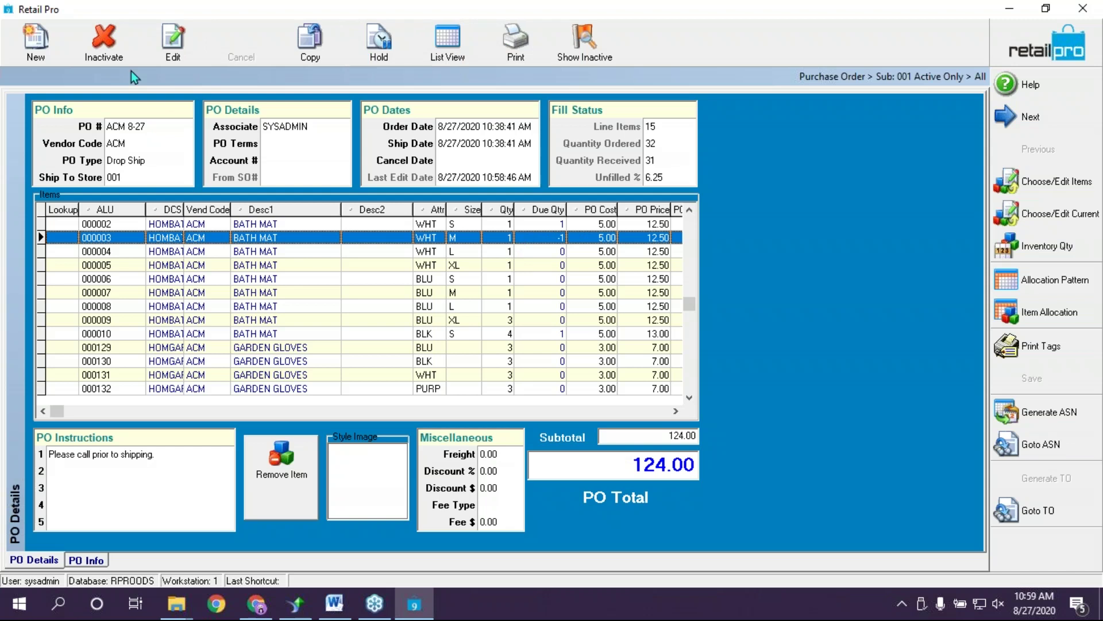
Create a new blank purchase order from the Purchase Order toolbar
click(19, 35)
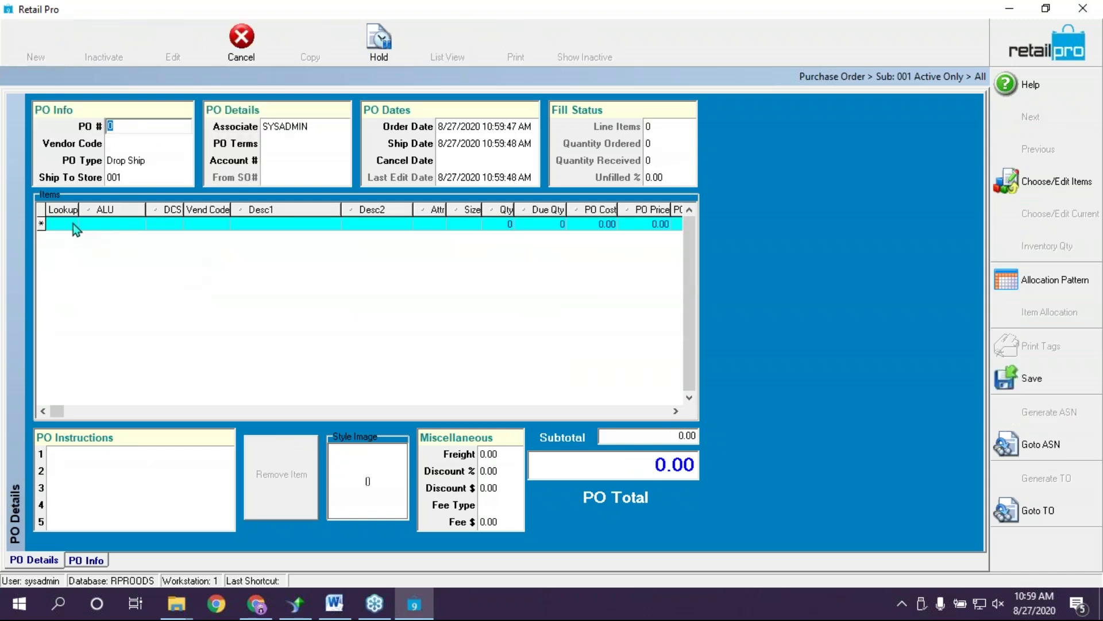
Add the white medium KNIT ZIP UP item 000078 to the PMA purchase order
click(1026, 183)
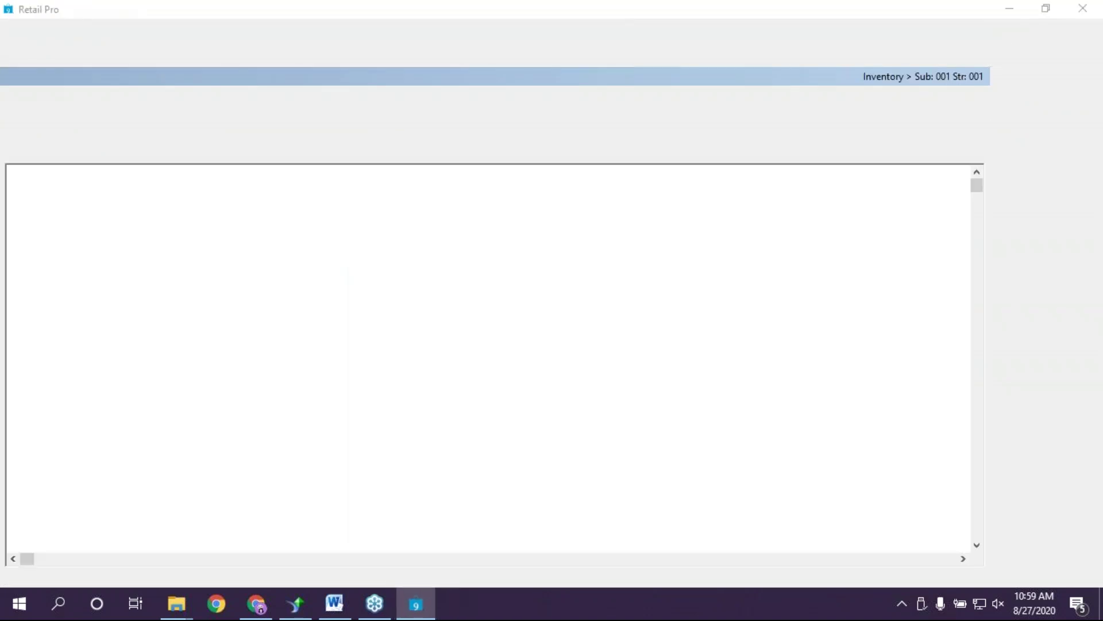
click(222, 236)
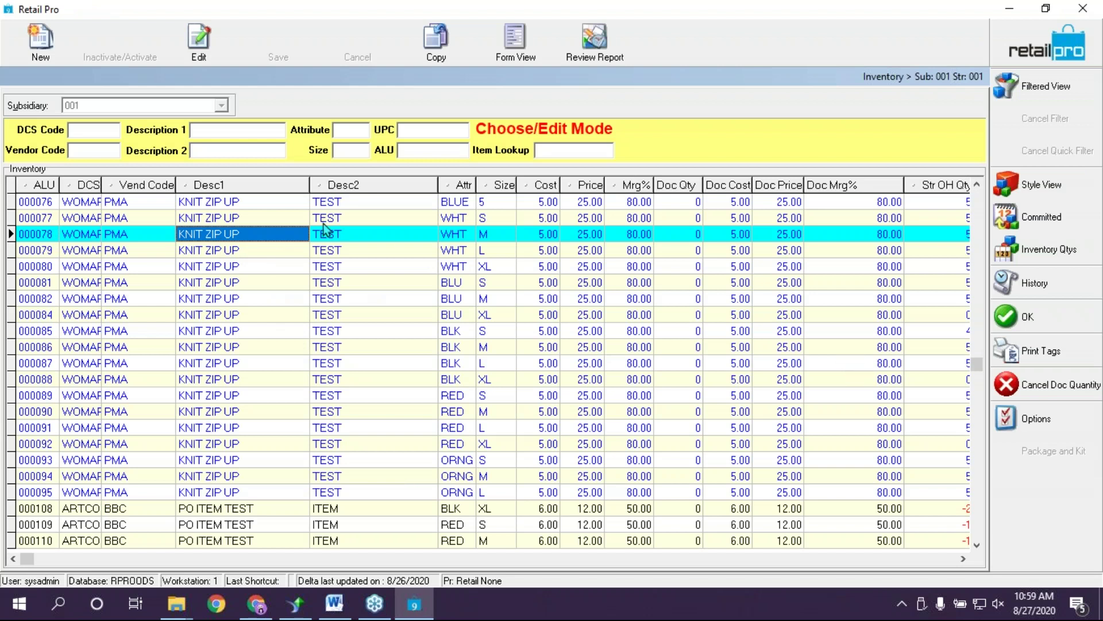
click(1030, 315)
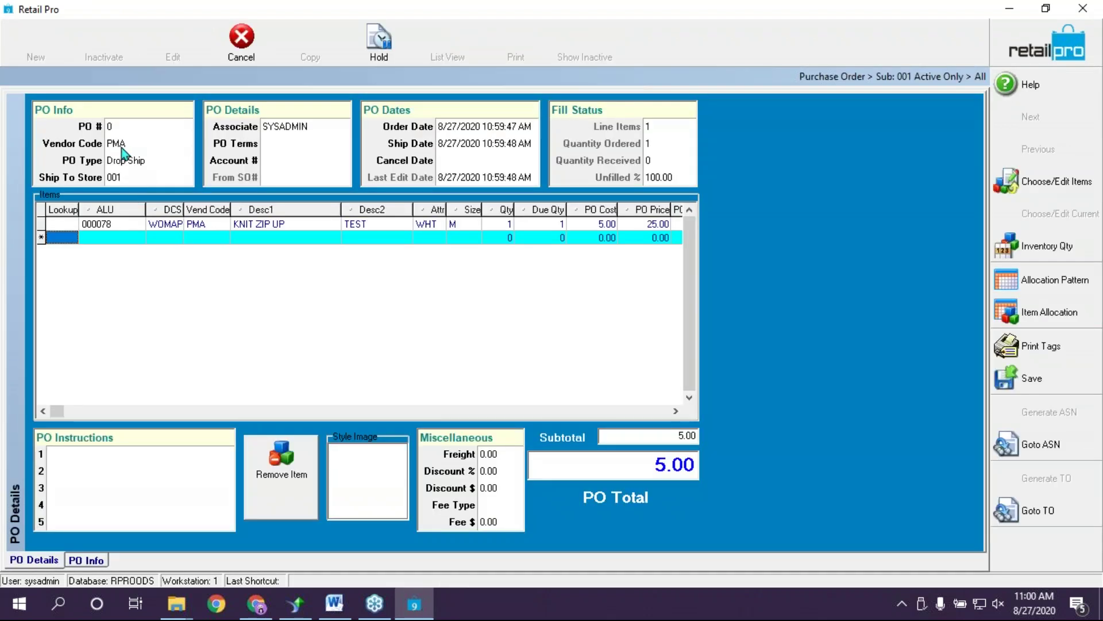
click(121, 147)
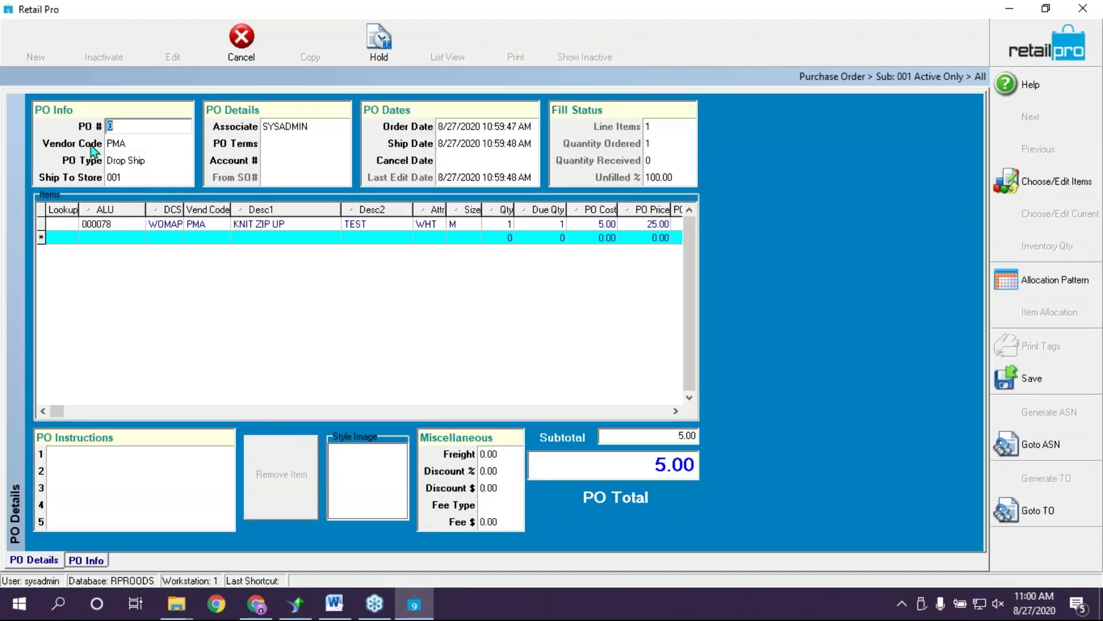
click(130, 143)
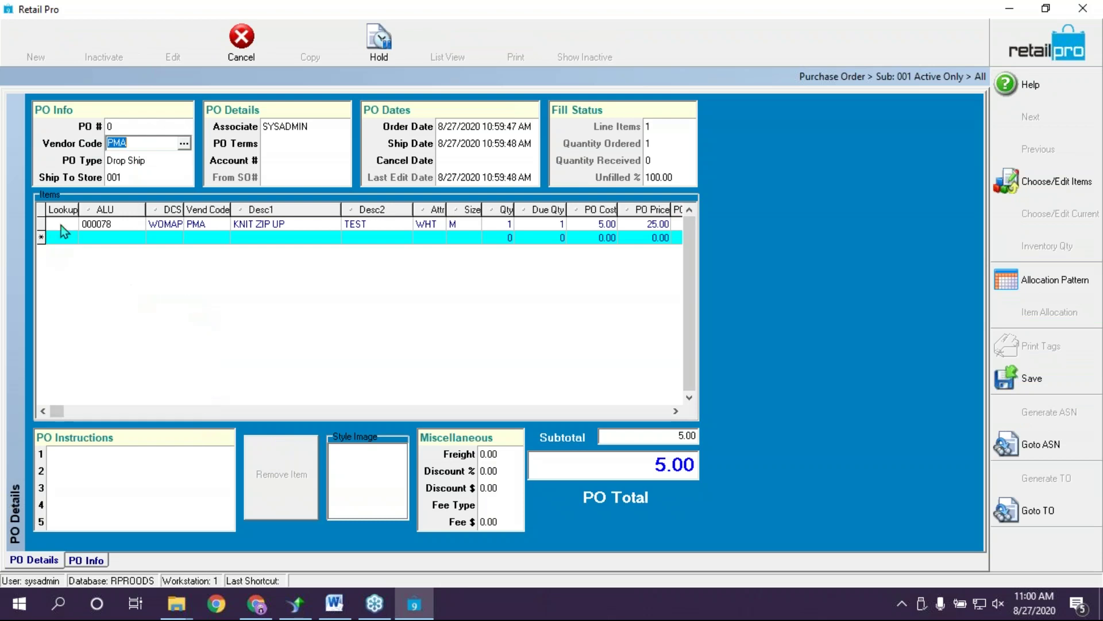
click(83, 224)
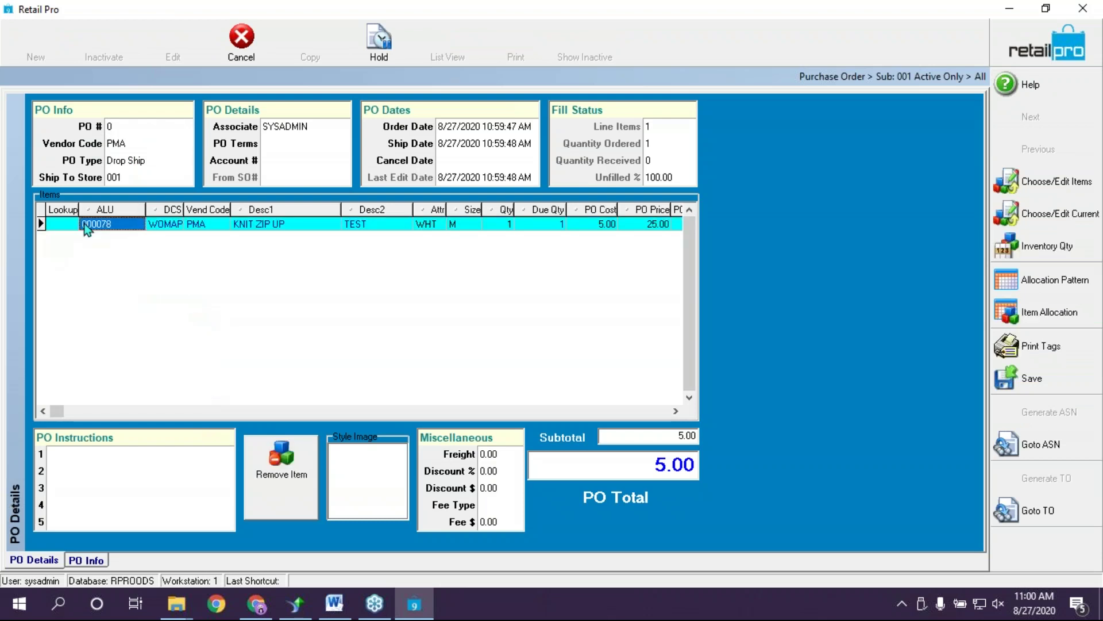
Enter a freight of 10.00, bringing the PO total to 15.00
click(501, 455)
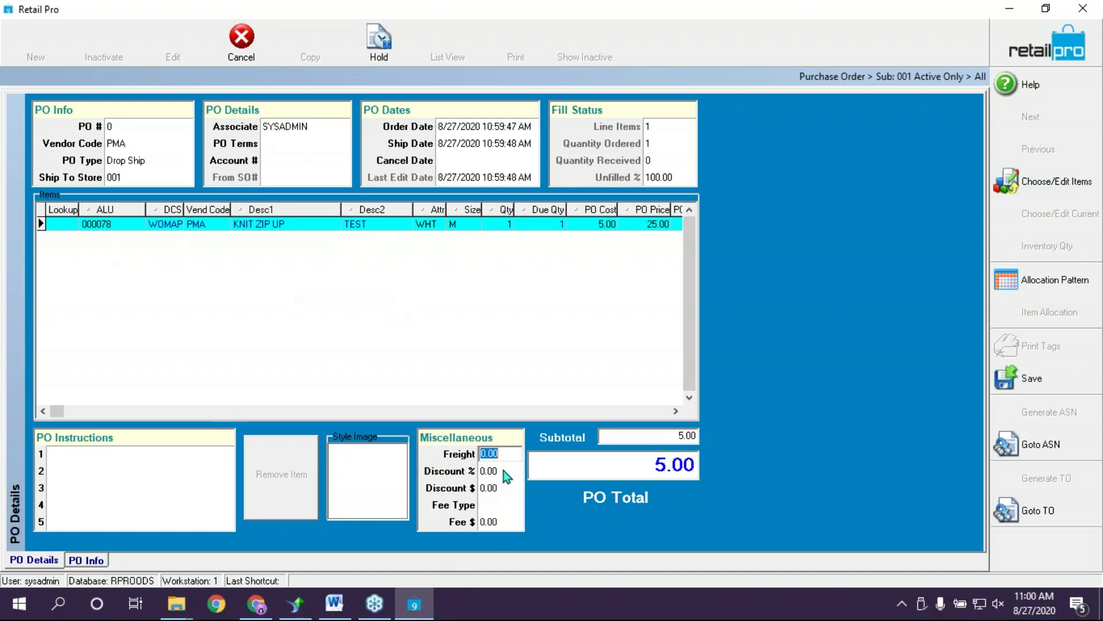
text(10)
key(Tab)
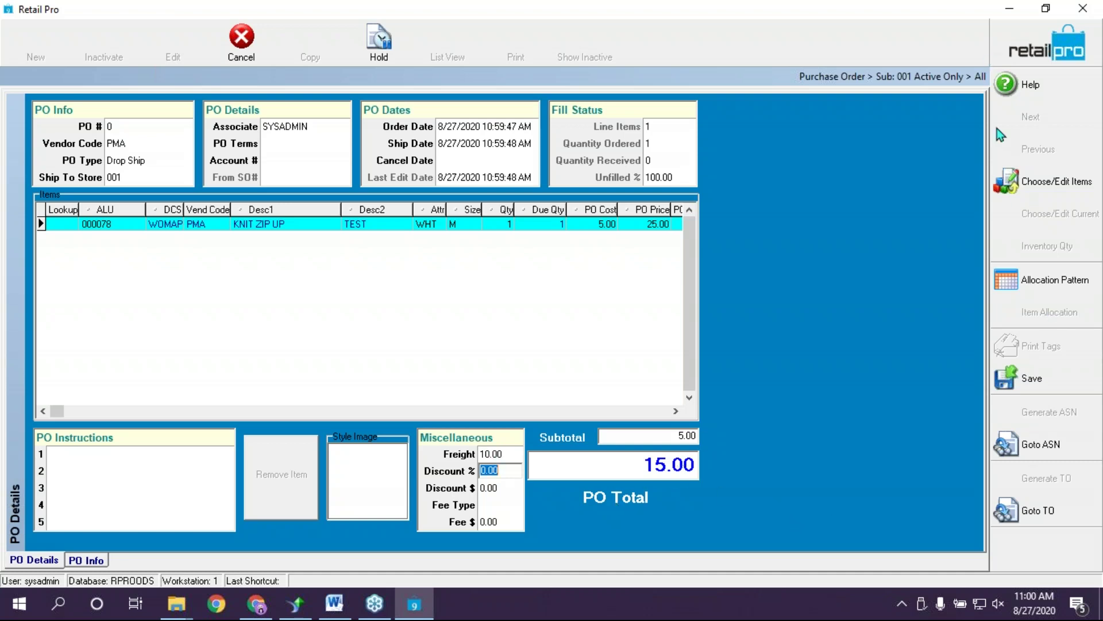
key(Tab)
key(Tab)
right_click(1061, 543)
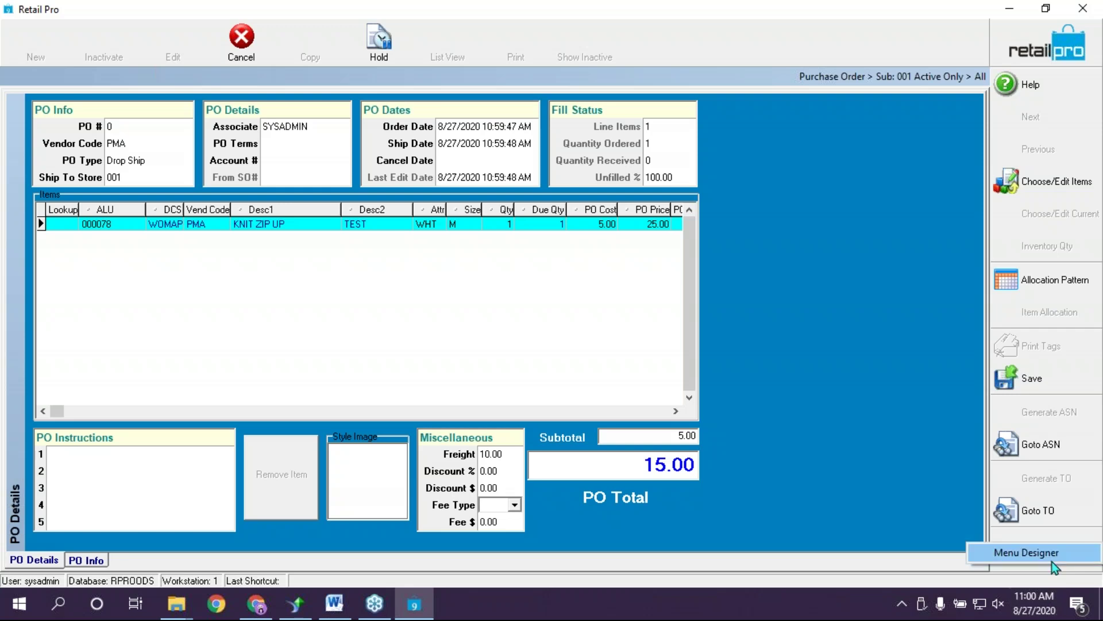
click(1061, 554)
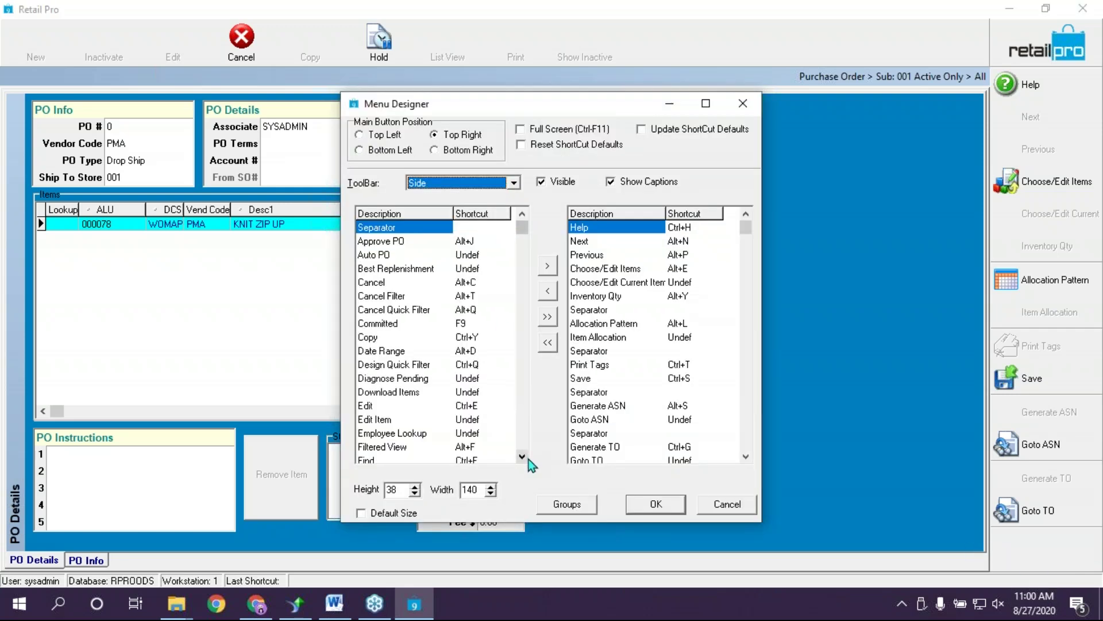
click(523, 458)
drag(522, 458, 522, 458)
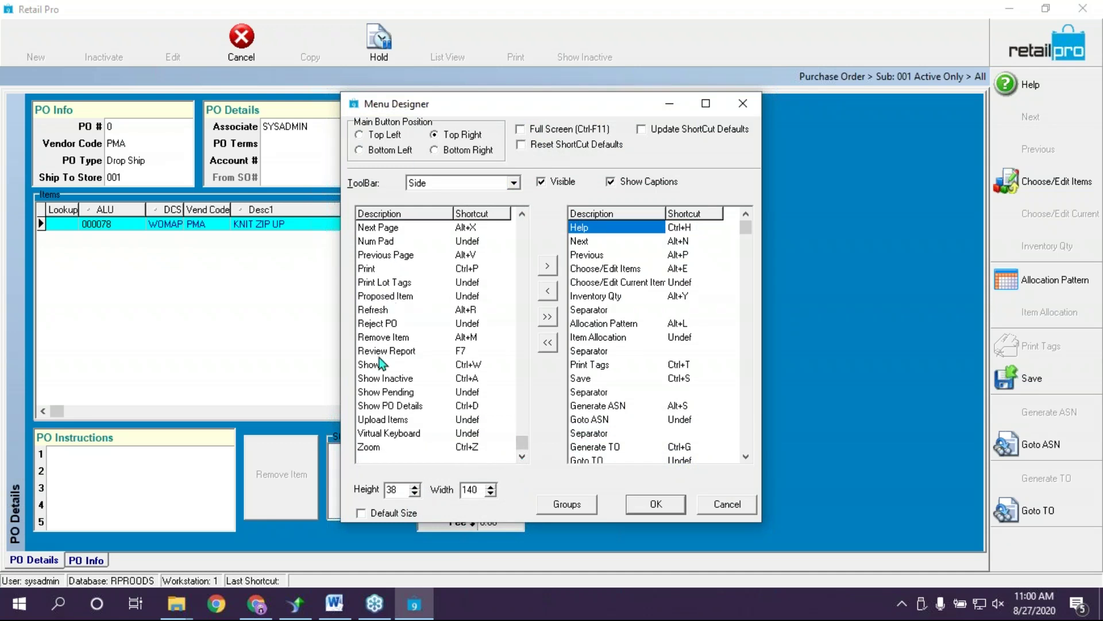
click(743, 508)
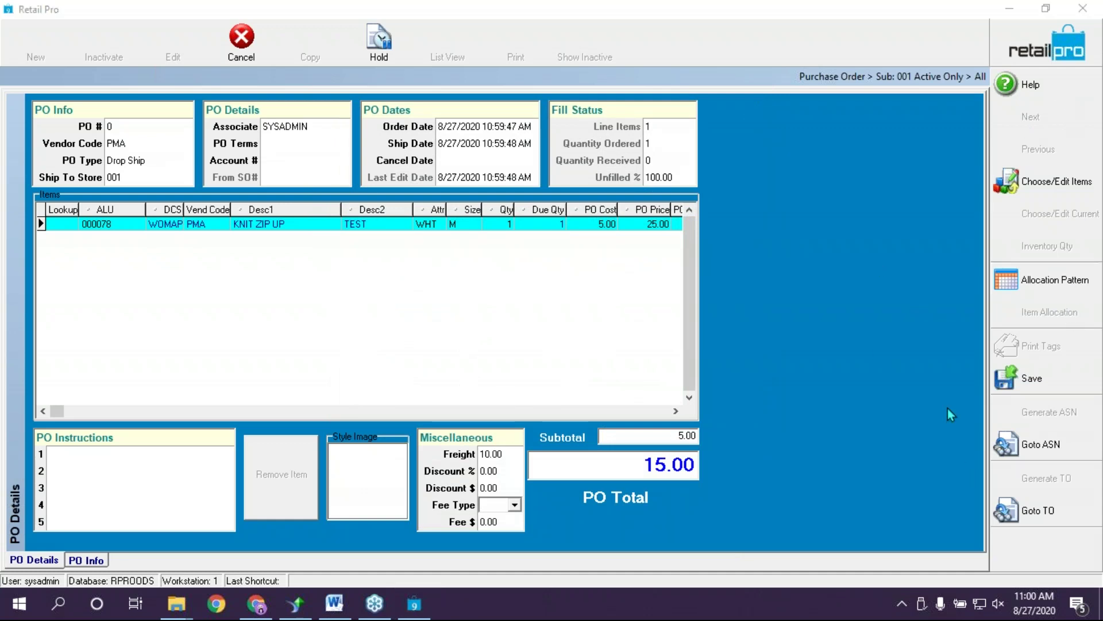
Cancel the unsaved PMA purchase order, discarding all changes, and close the Purchase Order window
click(493, 456)
key(Tab)
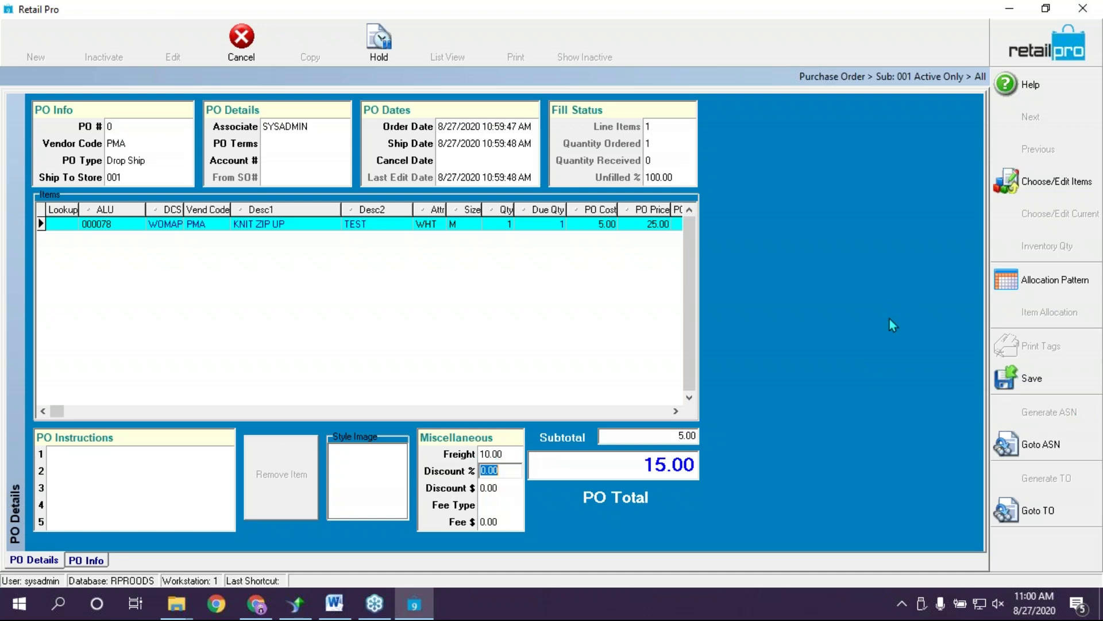
click(885, 378)
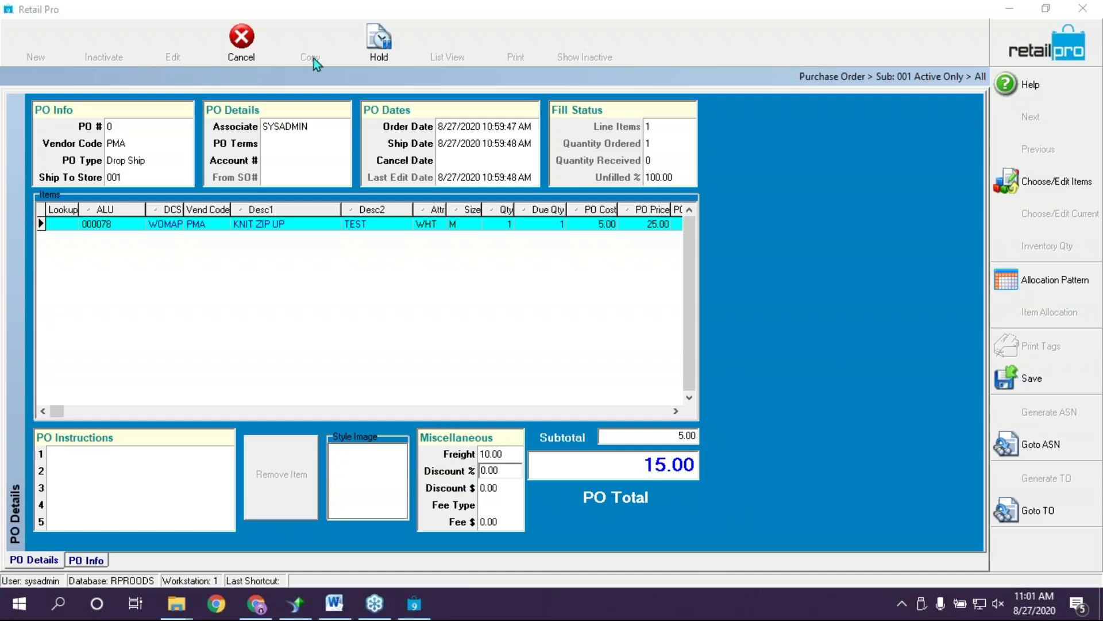
click(241, 39)
click(527, 343)
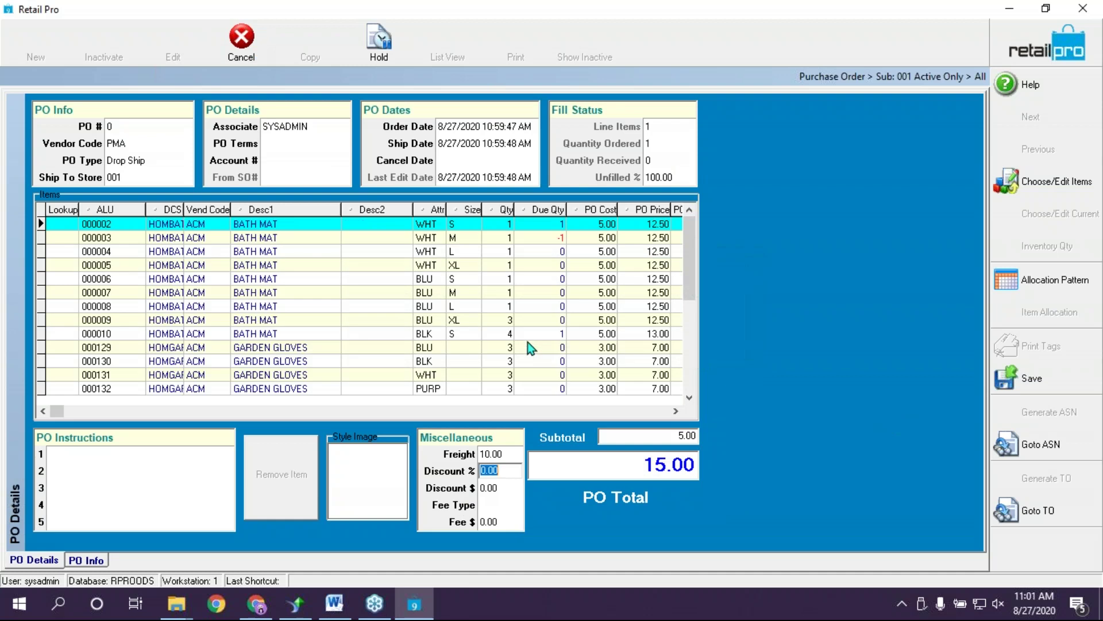
click(1047, 43)
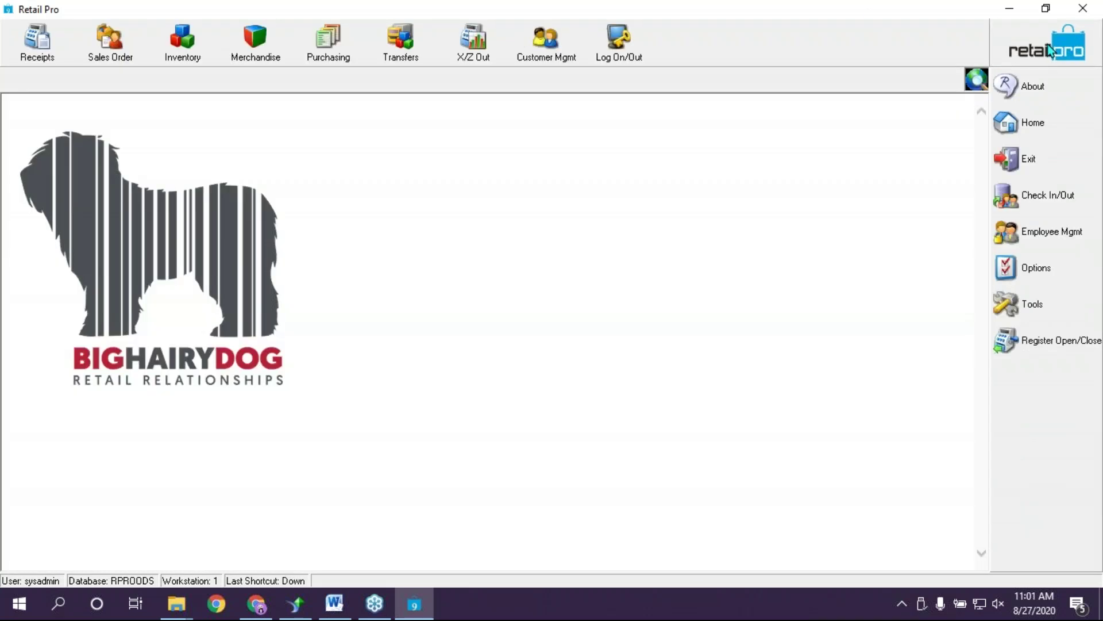
Open ACM 8-27 voucher 11 in Form View, sorted by quantity received
click(331, 38)
click(345, 118)
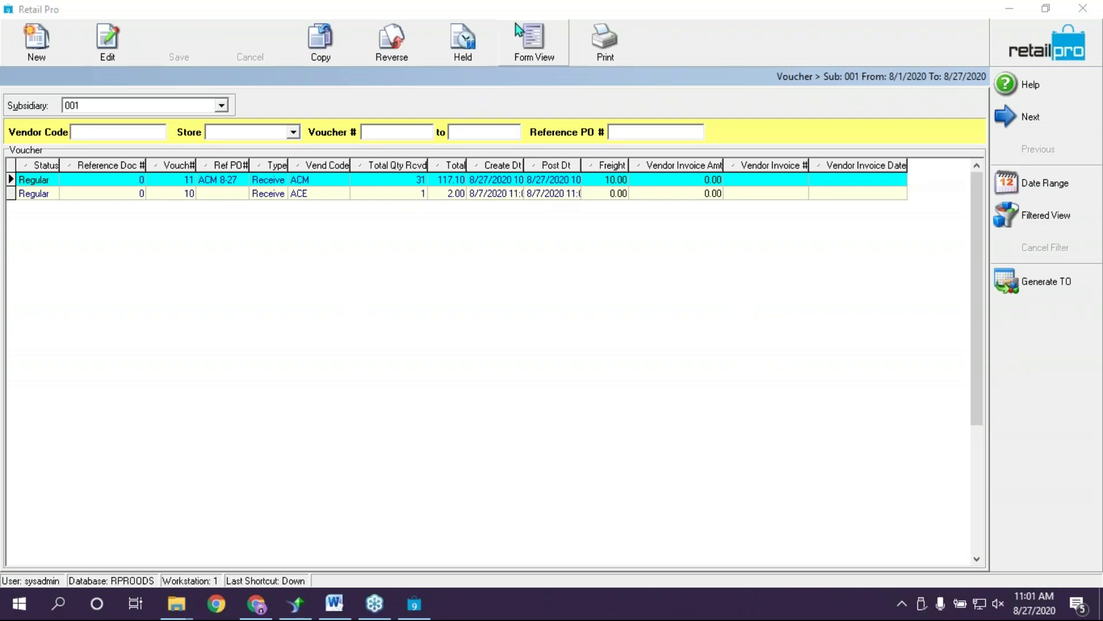
click(533, 23)
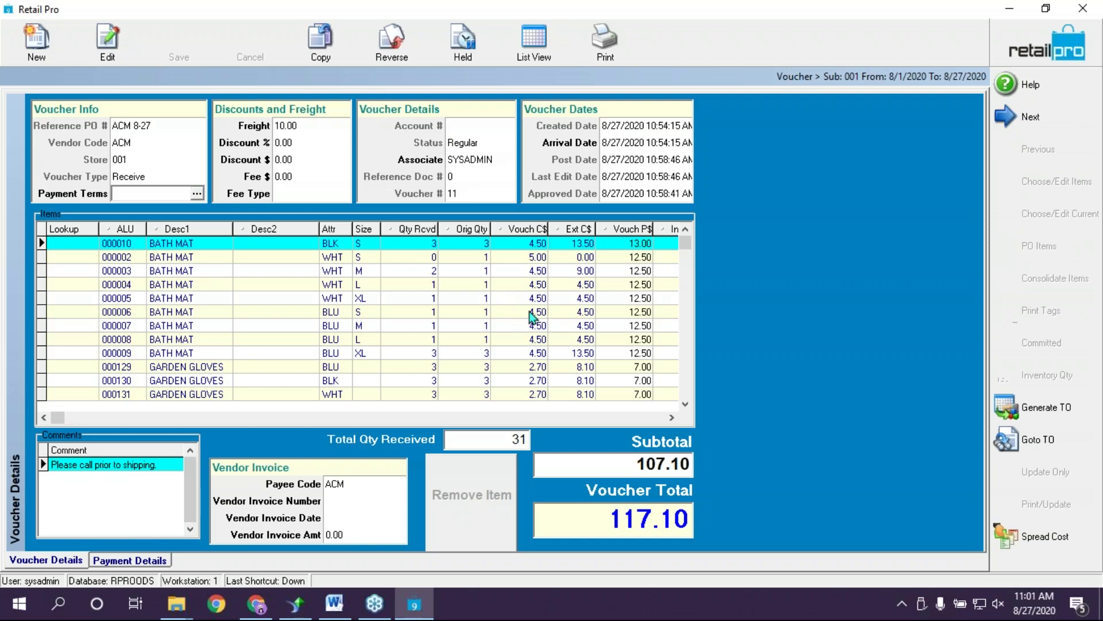
click(419, 228)
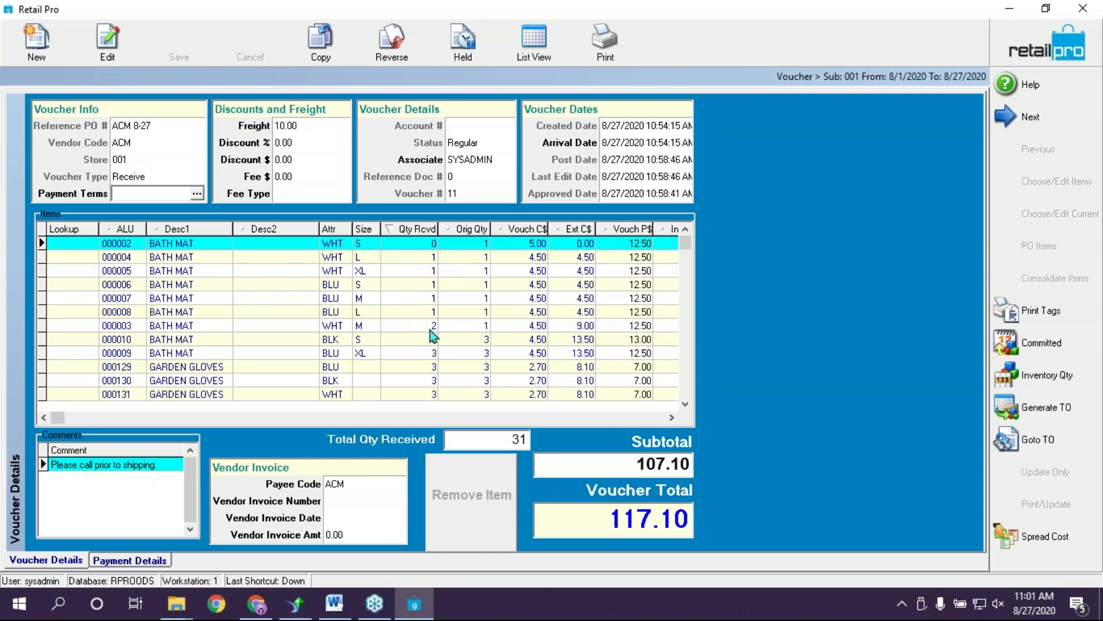
Inspect the BATH MAT lines 000002 and 000003 on the voucher
click(432, 326)
click(430, 247)
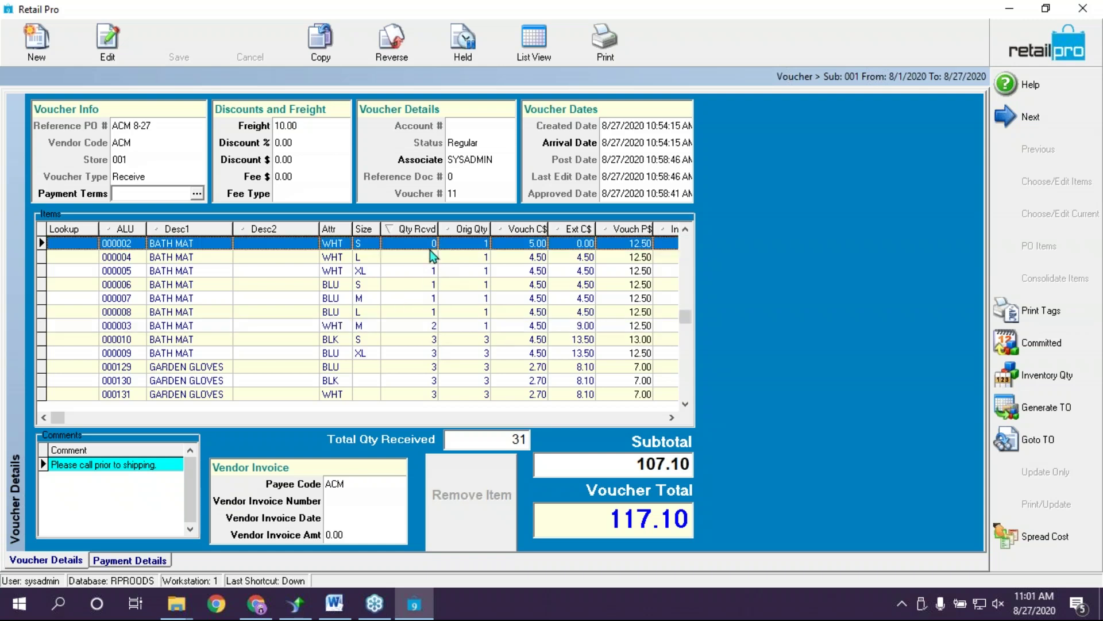
click(432, 327)
click(435, 246)
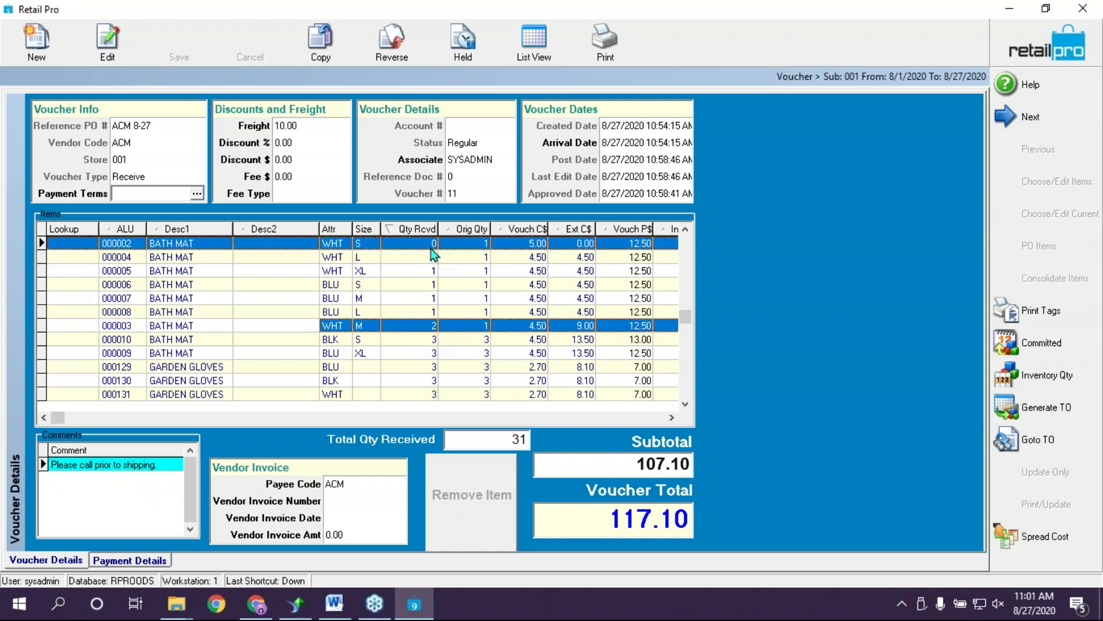
click(439, 327)
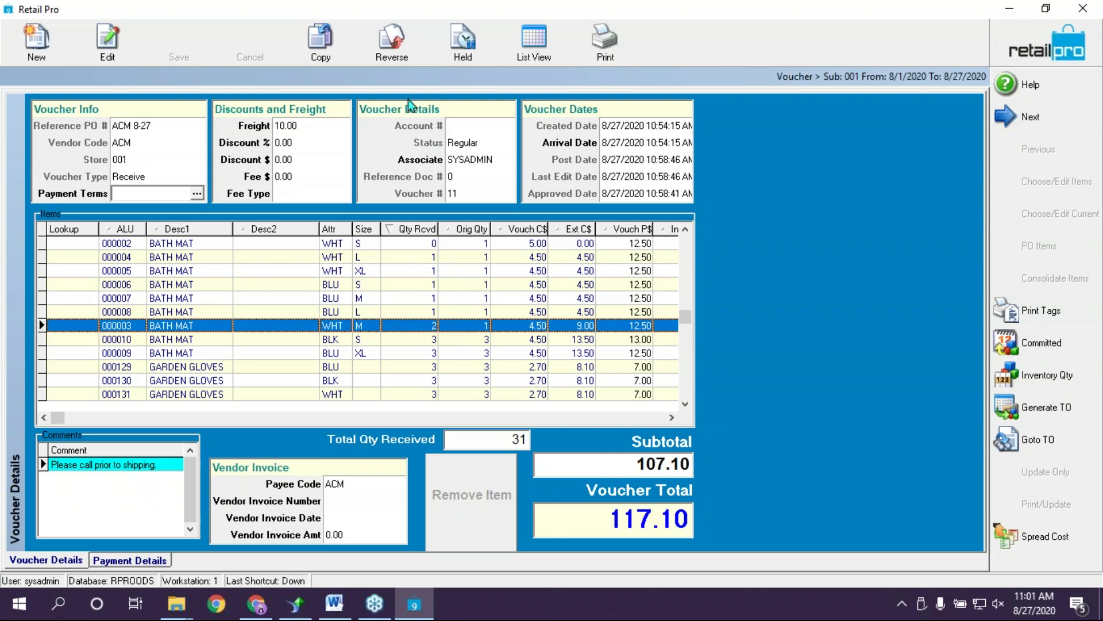
Reverse the ACM 8-27 voucher with the comment 'Mistake on QTY'
click(543, 43)
click(224, 181)
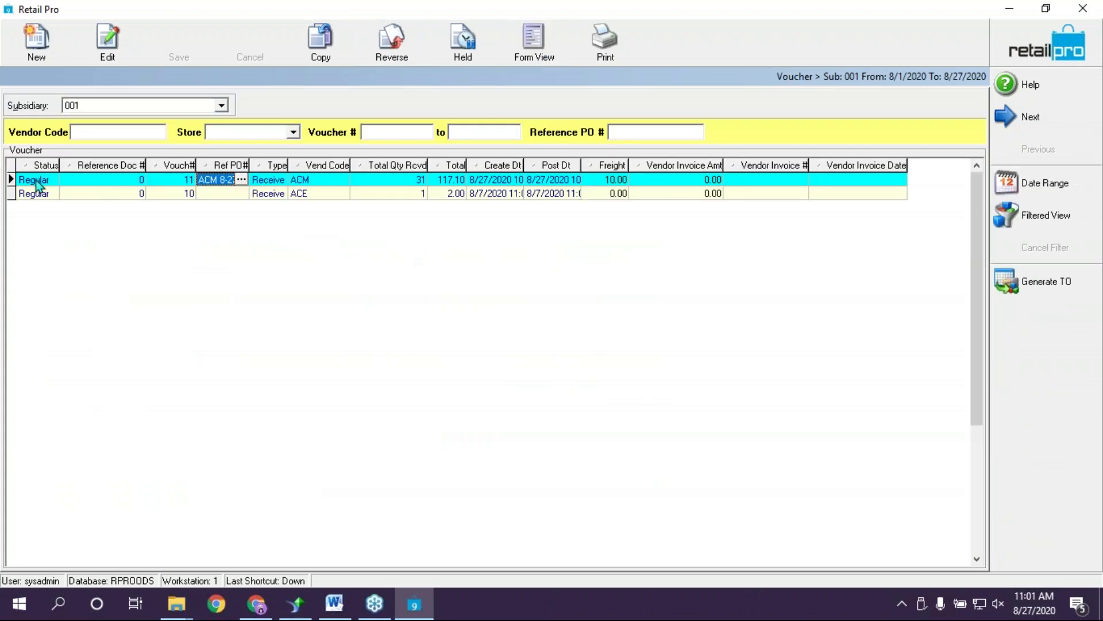
click(396, 45)
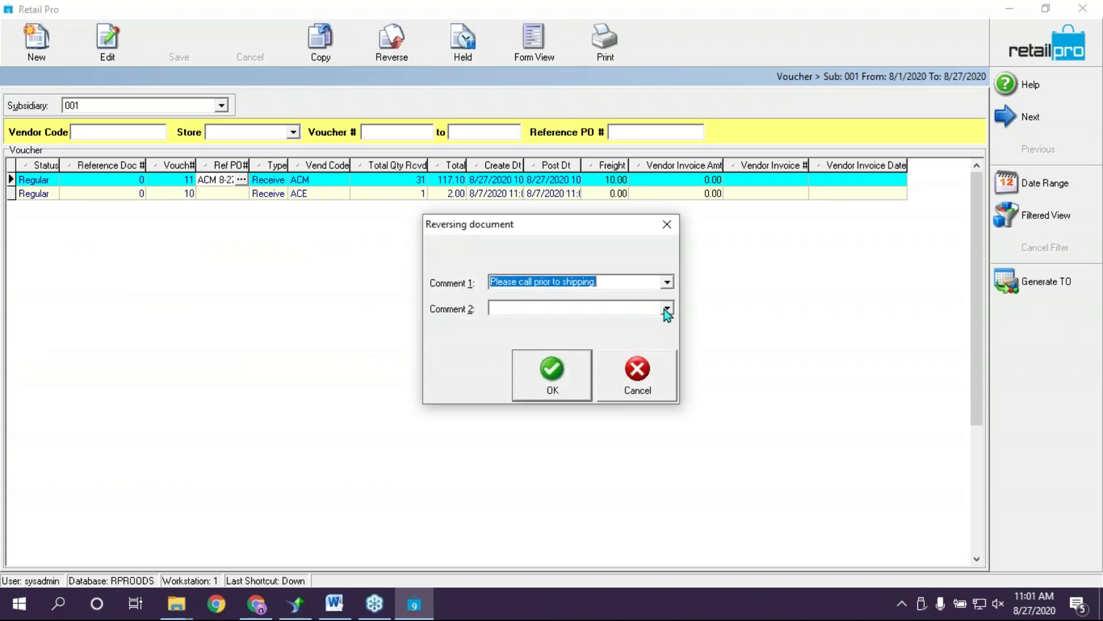
click(618, 314)
click(580, 281)
click(612, 311)
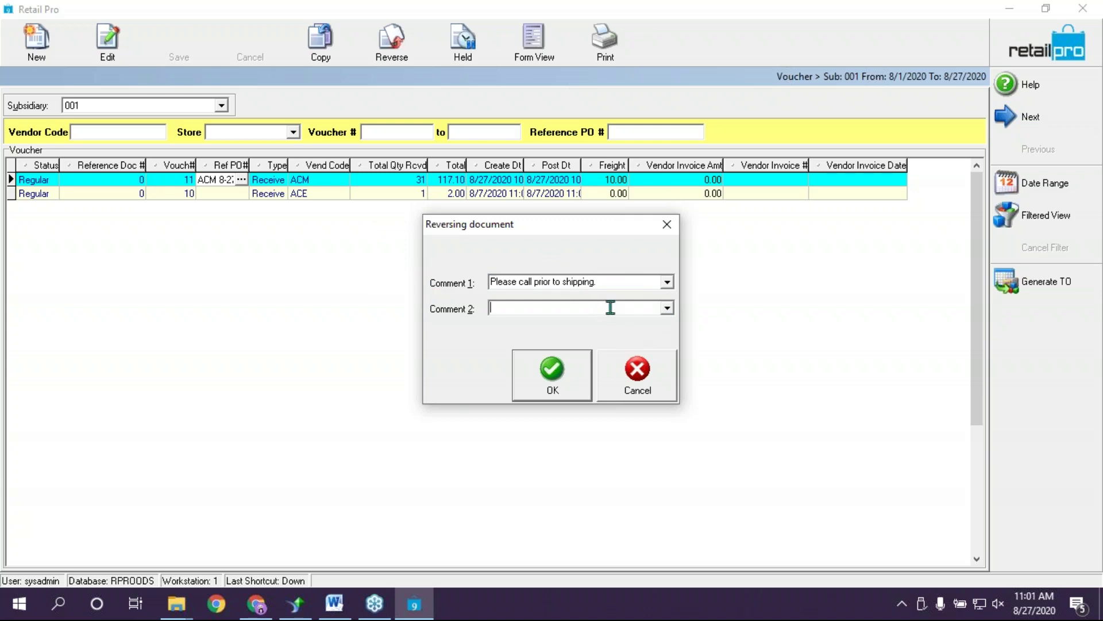
text(Mistake on QTY)
click(555, 370)
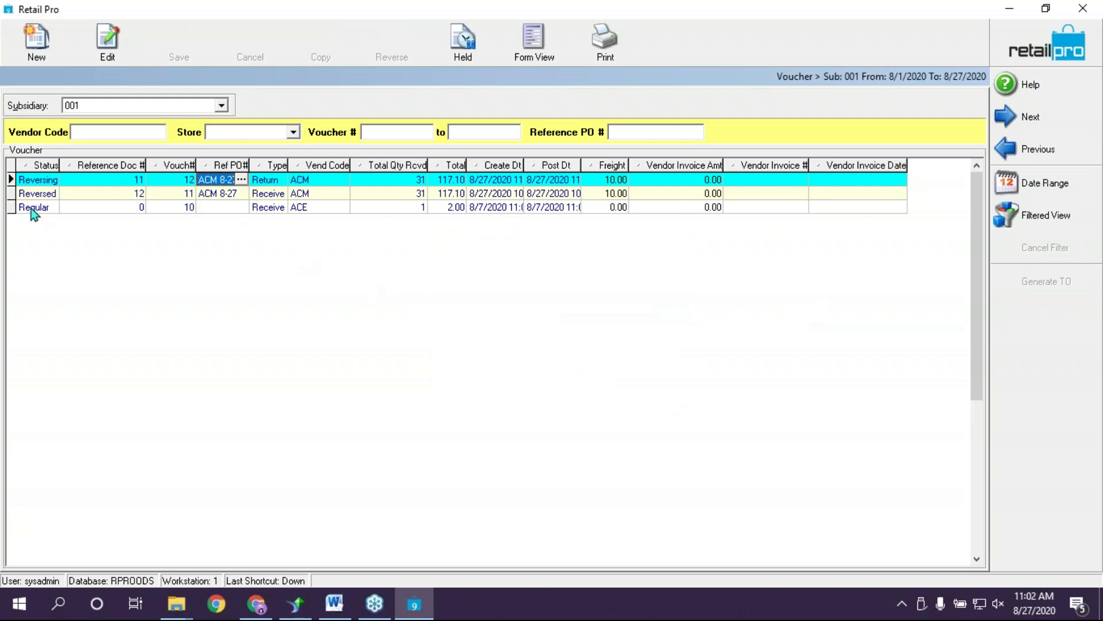
Compare the reversed and reversing vouchers, then copy the reversed receive voucher
click(51, 196)
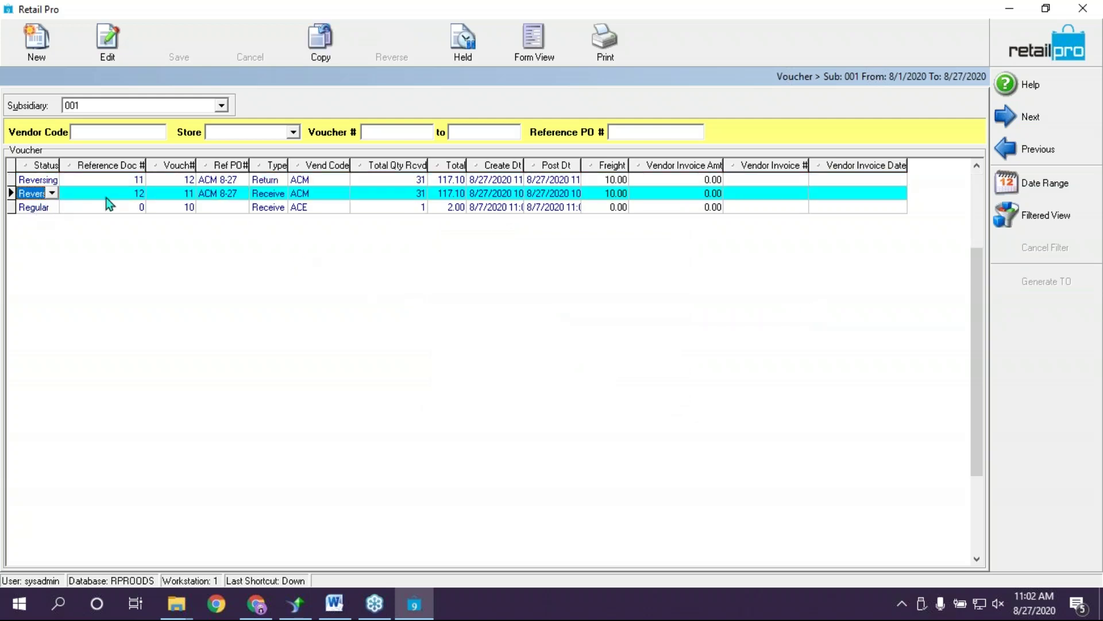
click(239, 193)
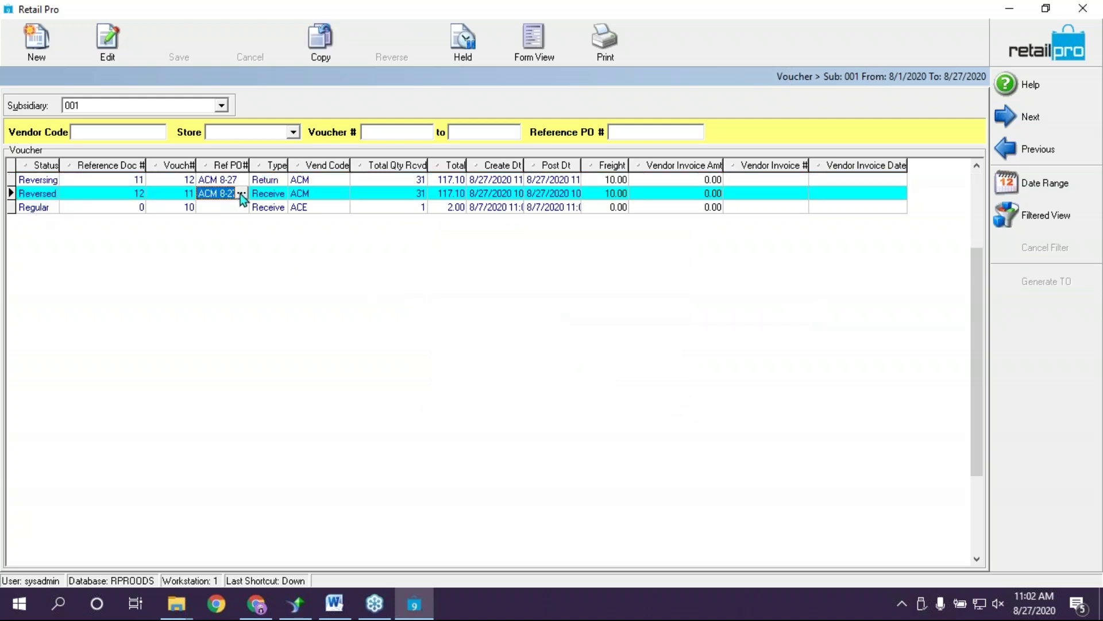
click(39, 179)
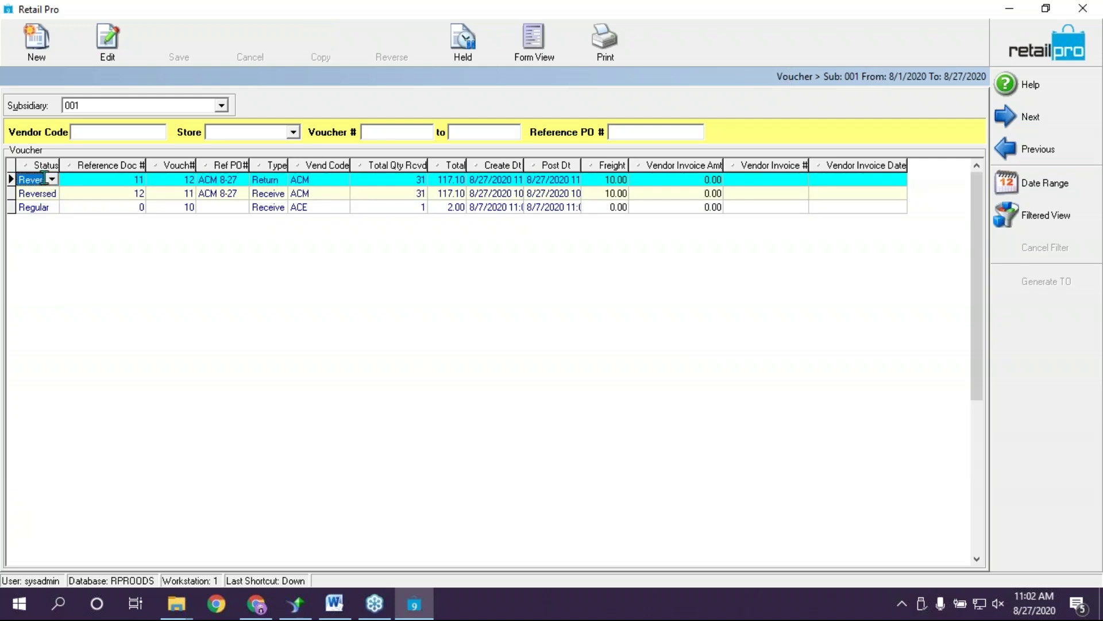
click(217, 180)
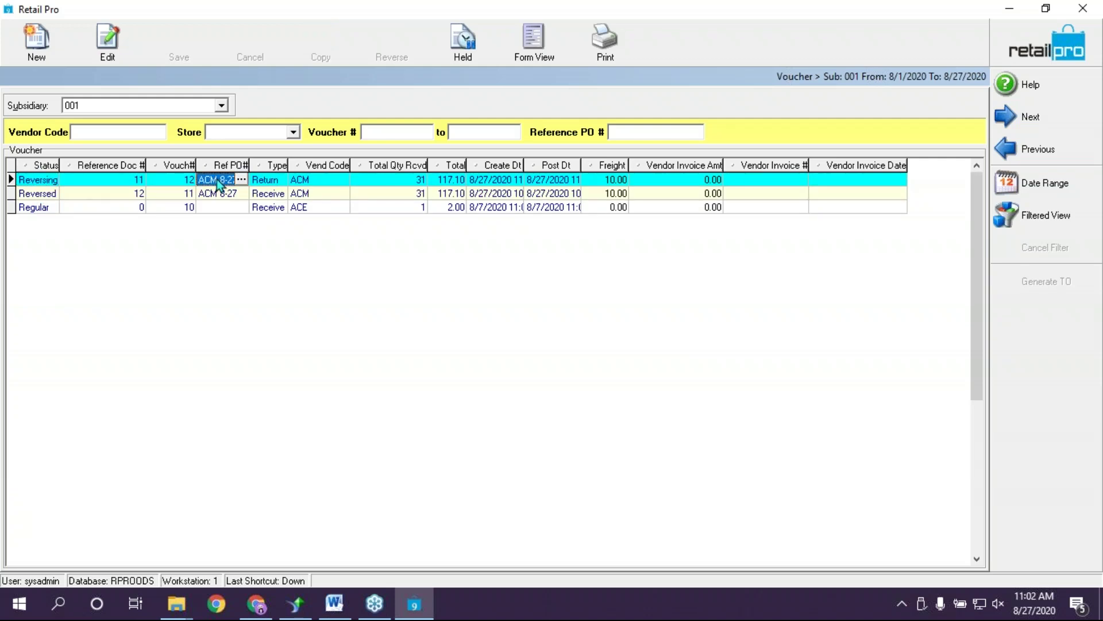
click(272, 182)
click(269, 193)
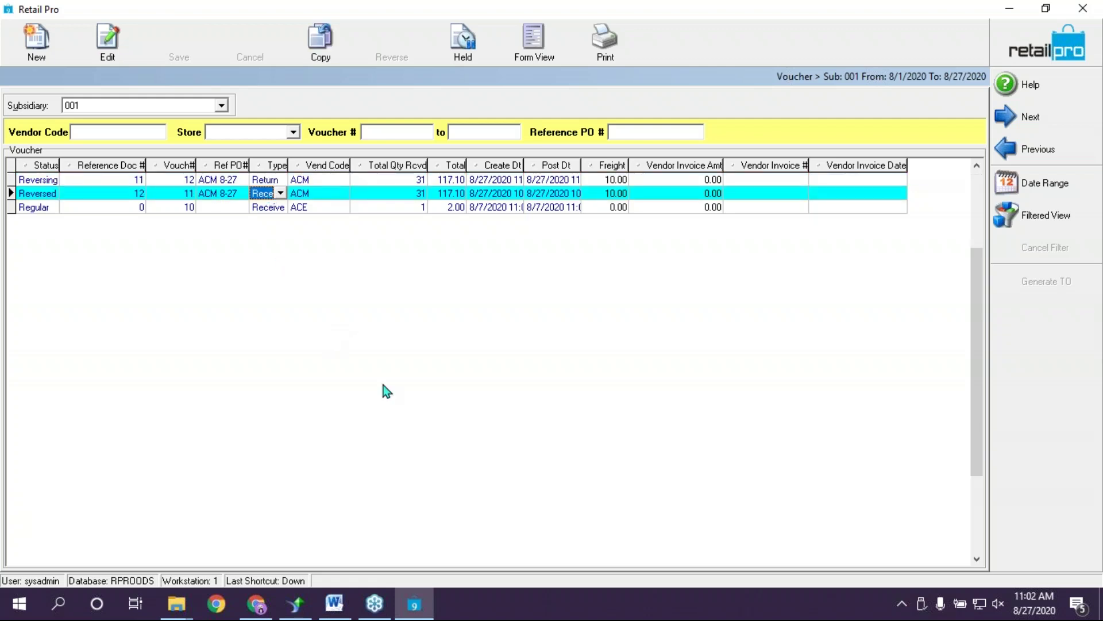
click(40, 195)
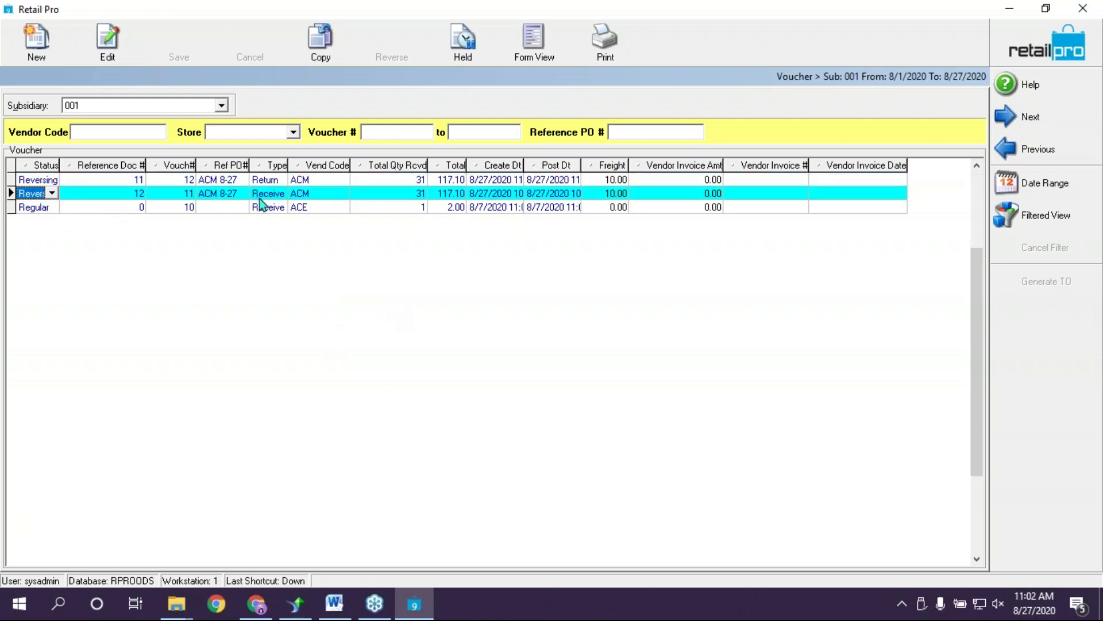
click(278, 196)
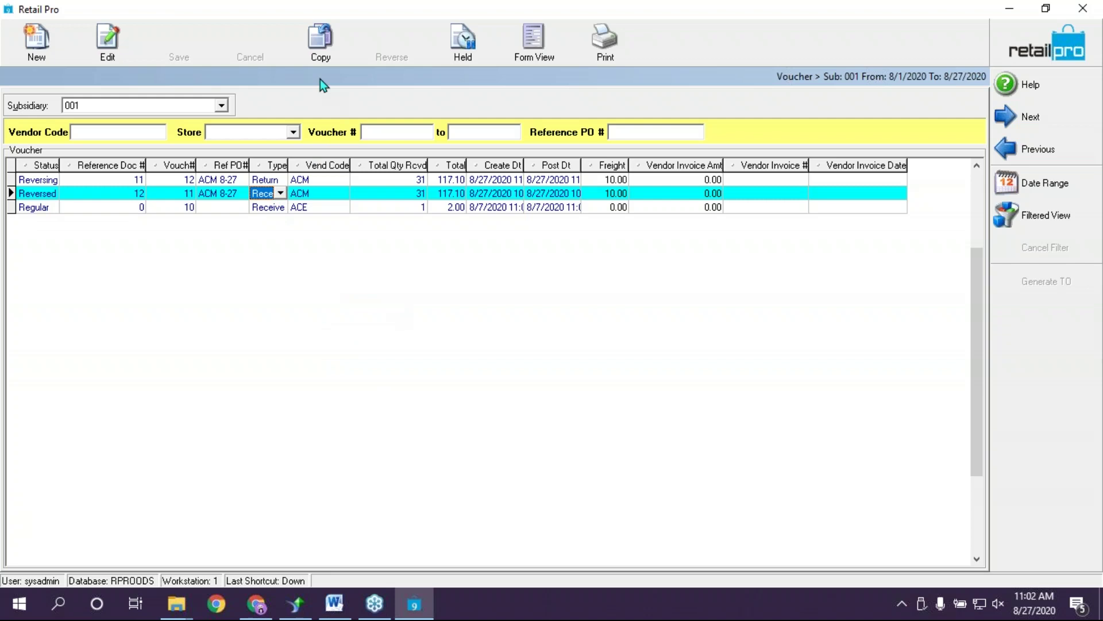
click(329, 43)
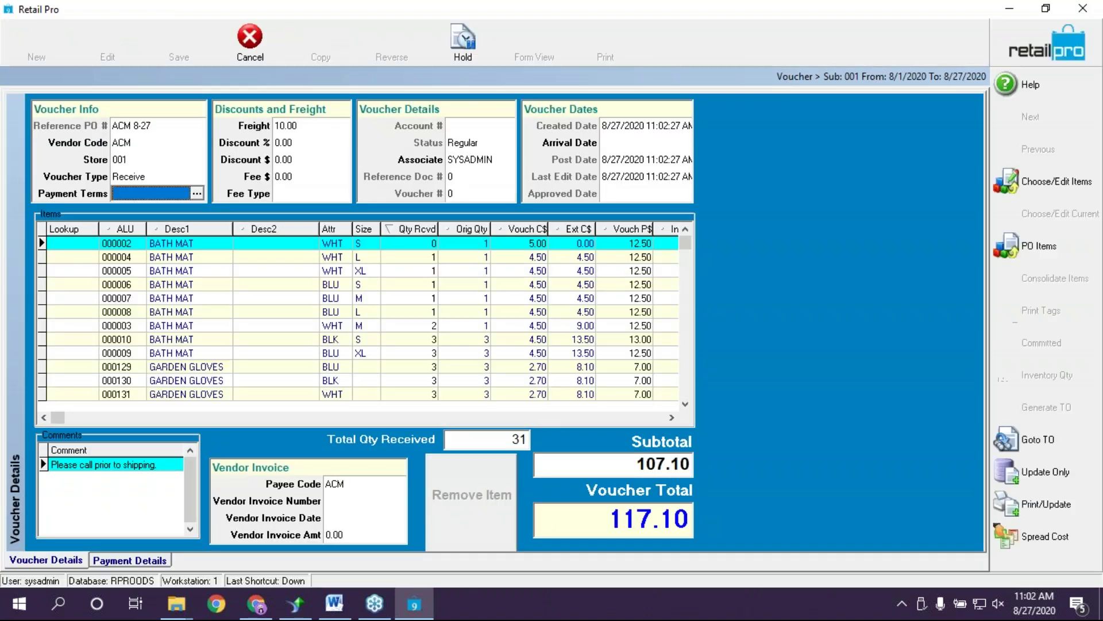
Set the received quantity to 1 for items 000003 and 000002
click(431, 326)
text(1)
click(429, 242)
text(1)
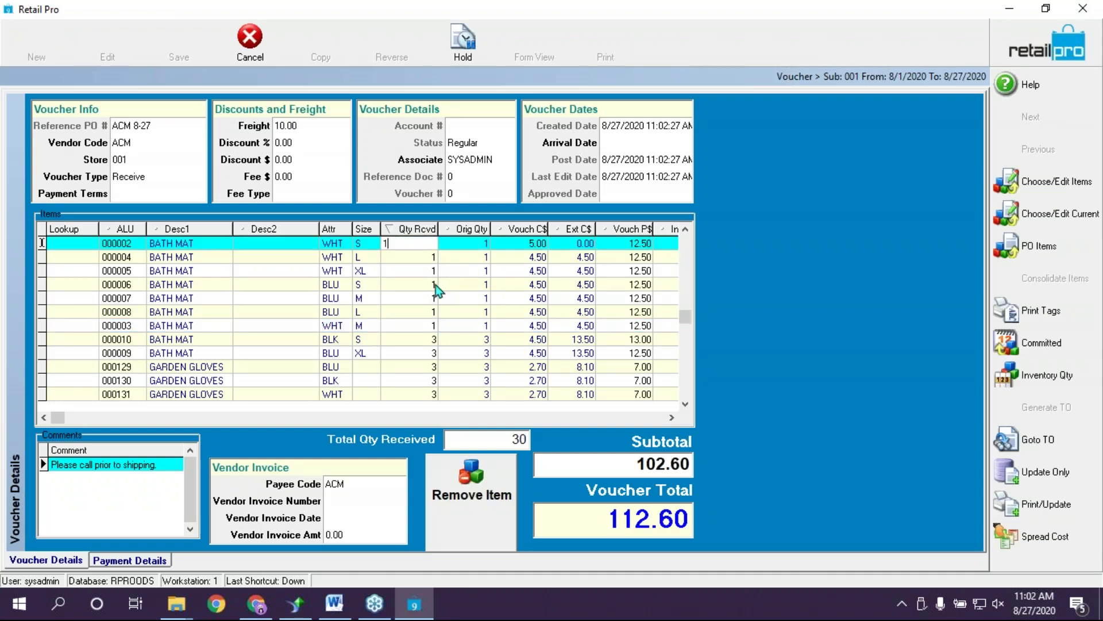
click(436, 284)
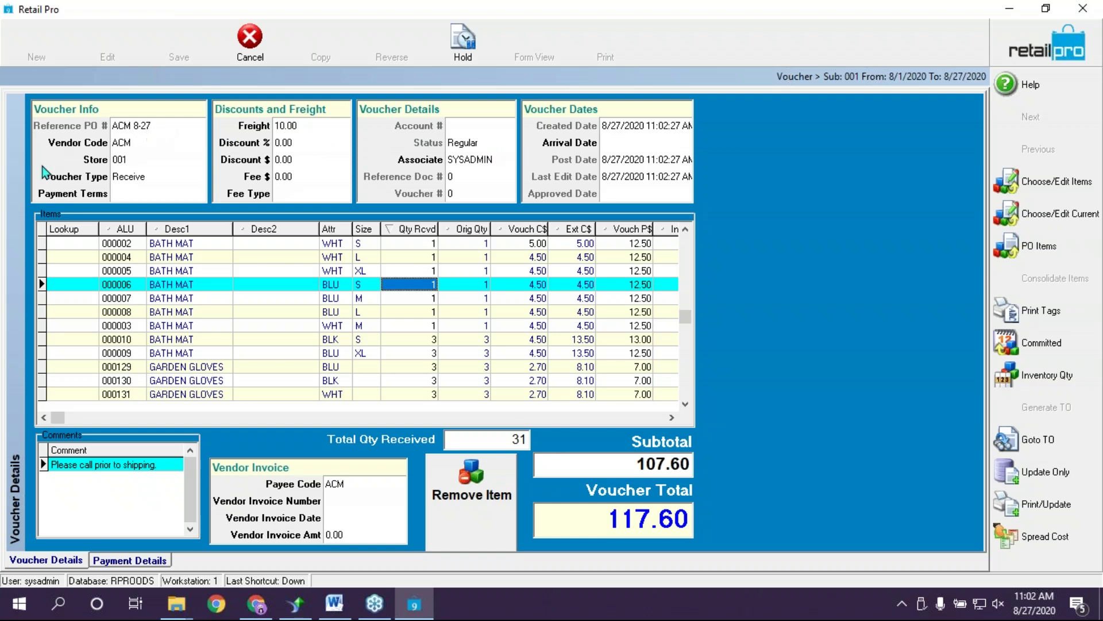
Spread cost without the discount, then post the 117.60 voucher with Update Only
click(1044, 541)
click(507, 274)
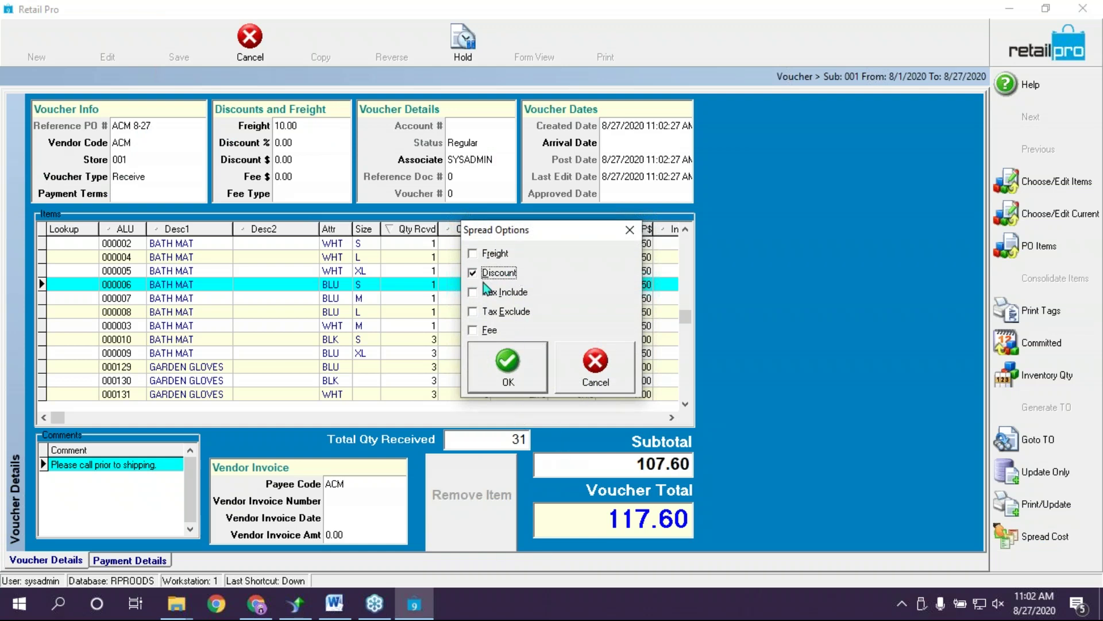
click(506, 371)
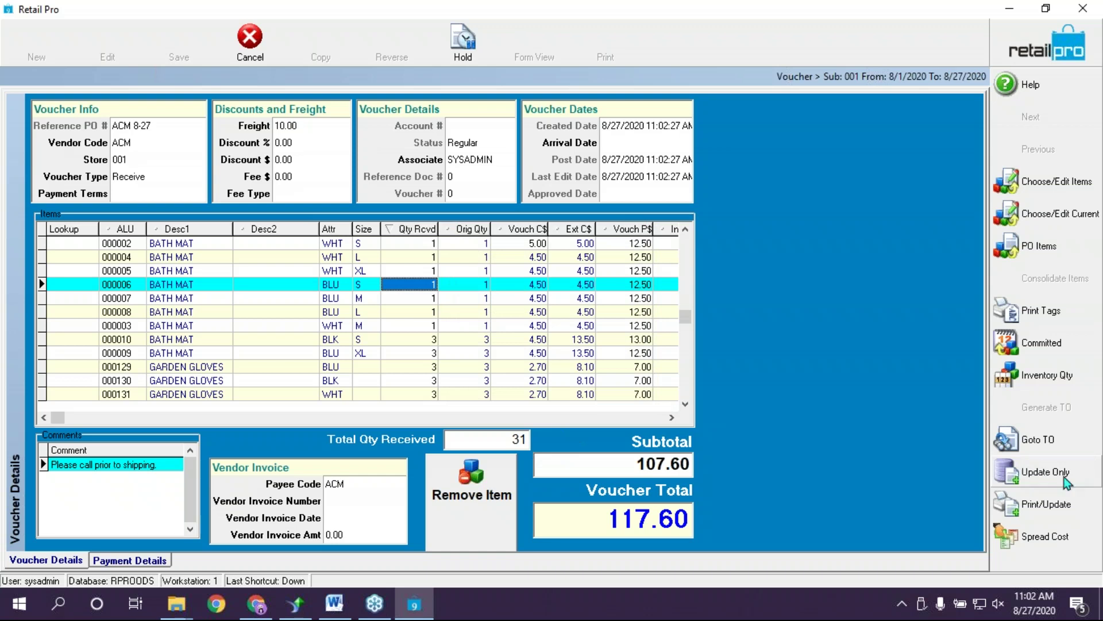
click(1026, 475)
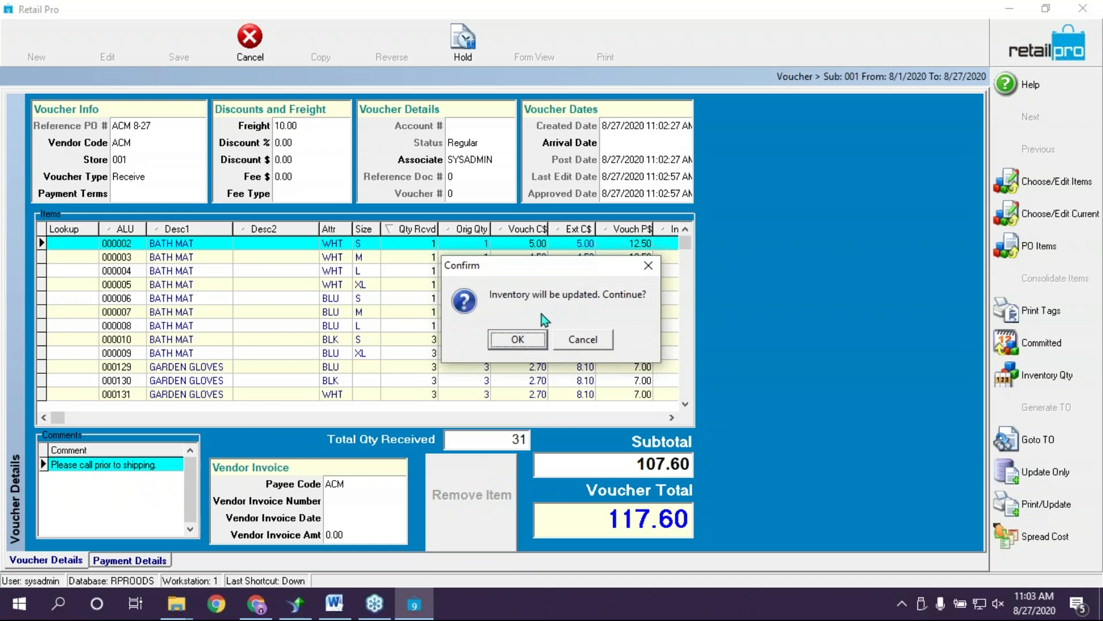
click(520, 339)
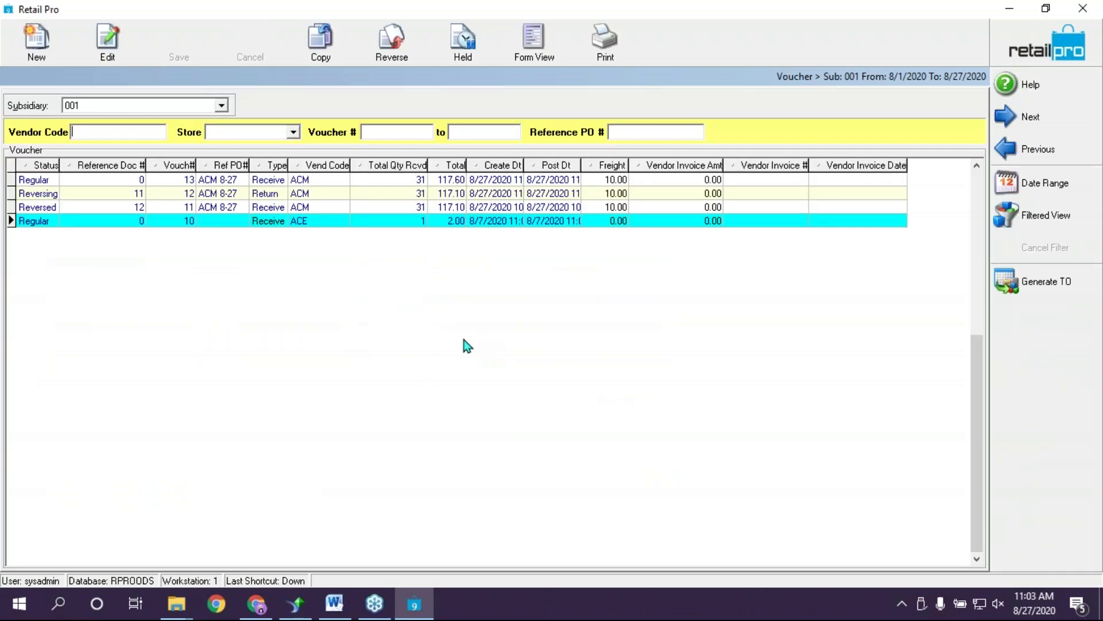
Review the reversing voucher and new regular voucher 13, then close the voucher list
click(93, 195)
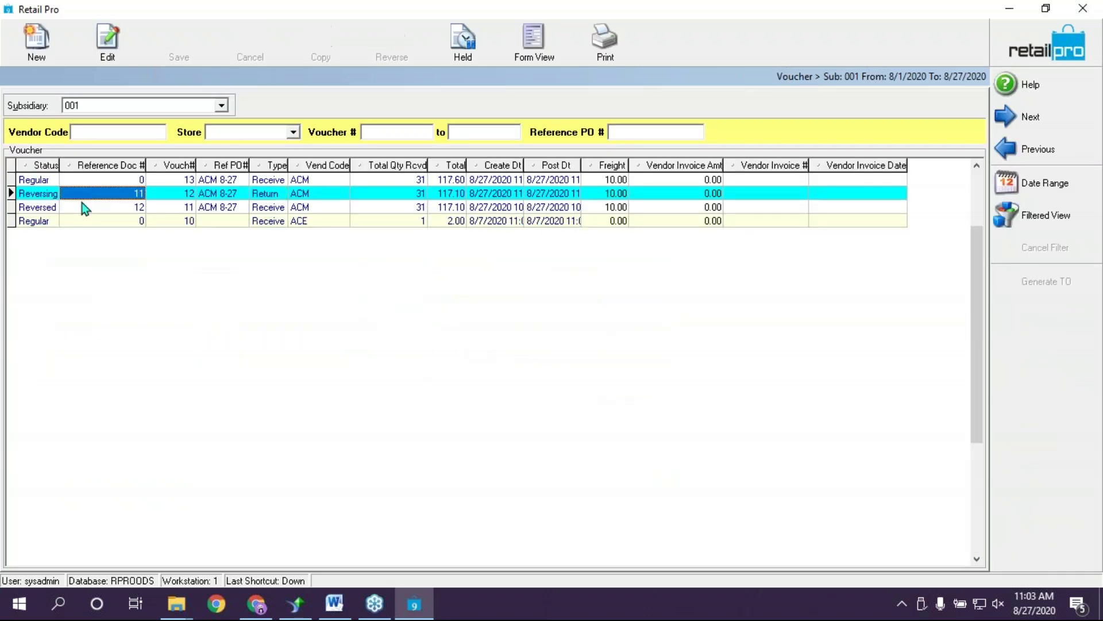
click(88, 178)
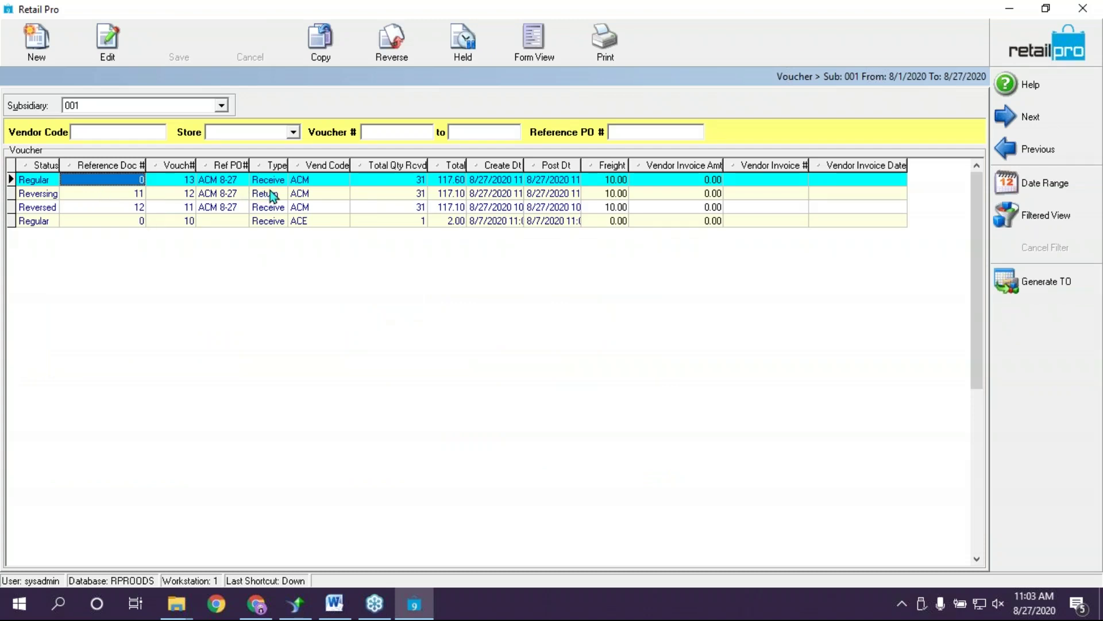
click(298, 181)
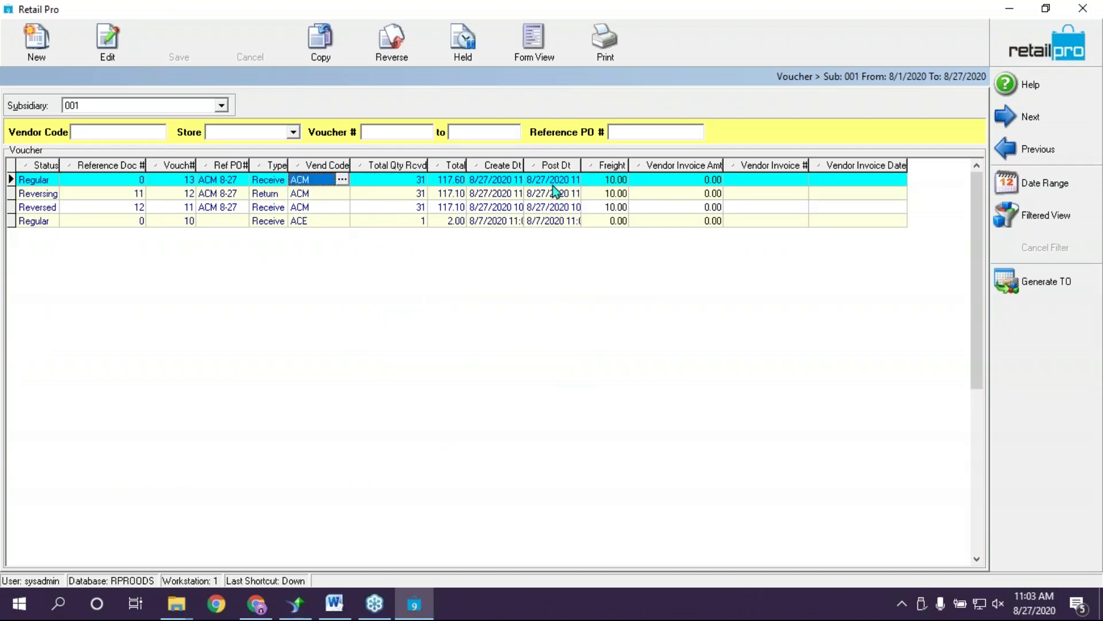
click(1037, 39)
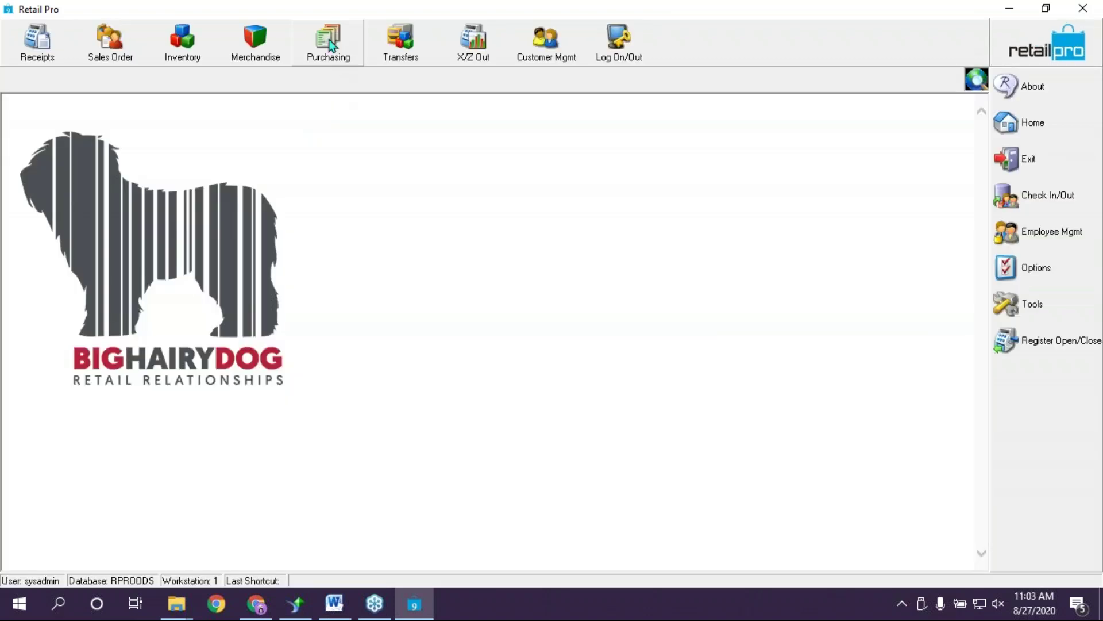
click(332, 46)
click(354, 162)
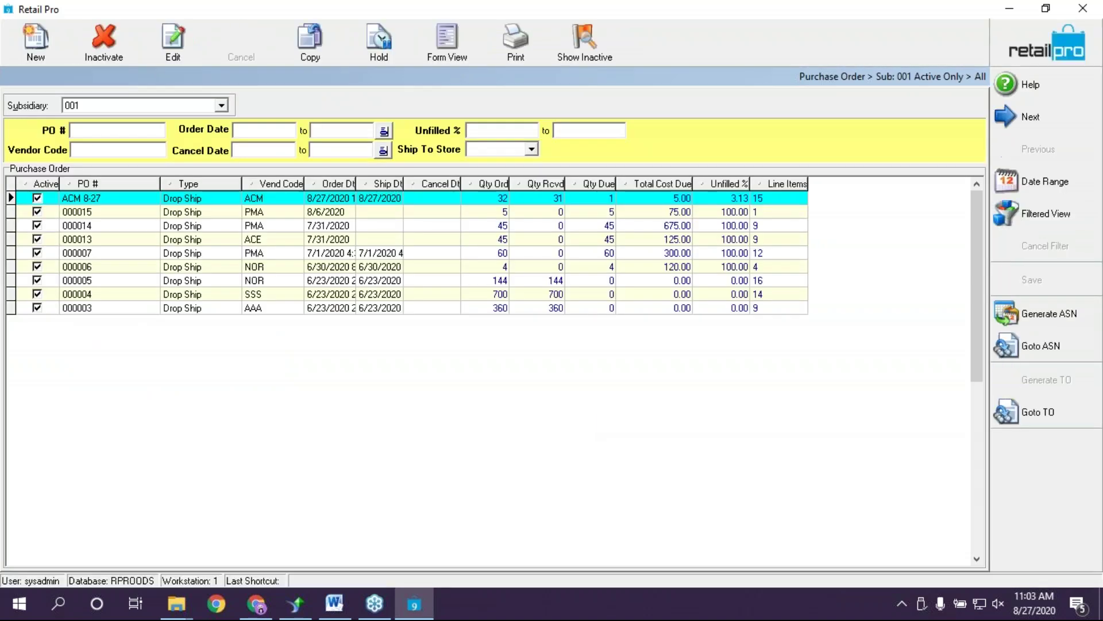
click(310, 201)
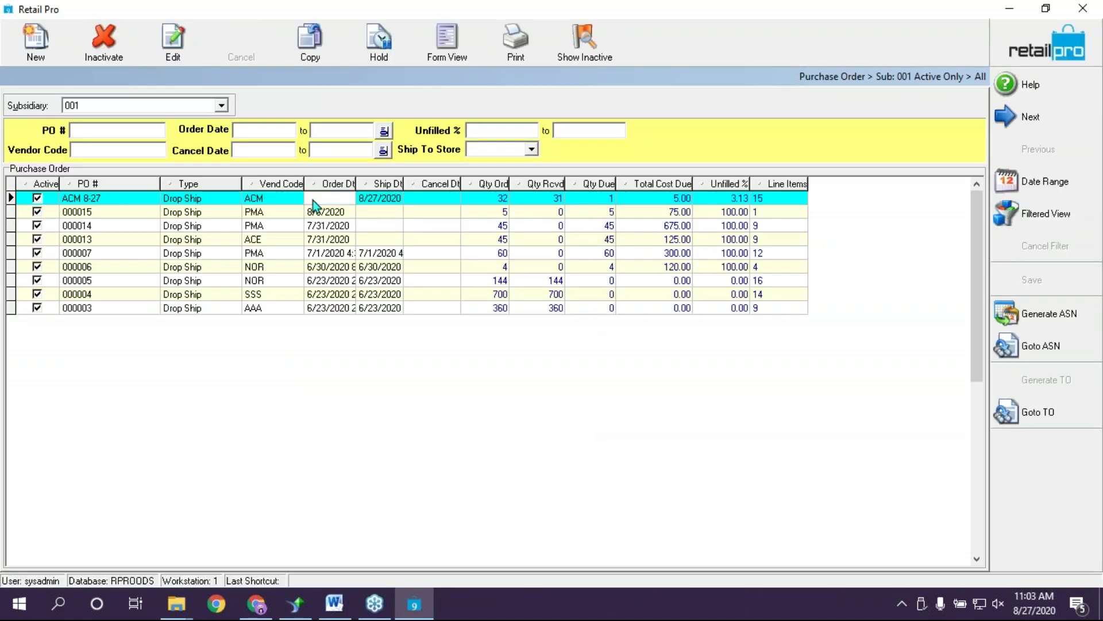
click(682, 199)
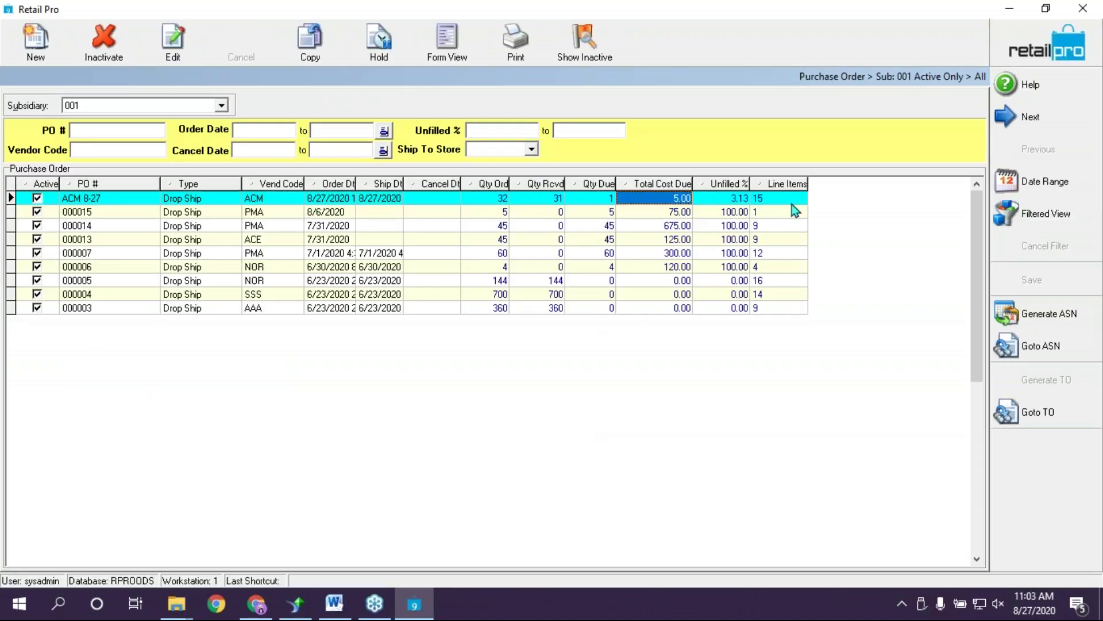
click(729, 199)
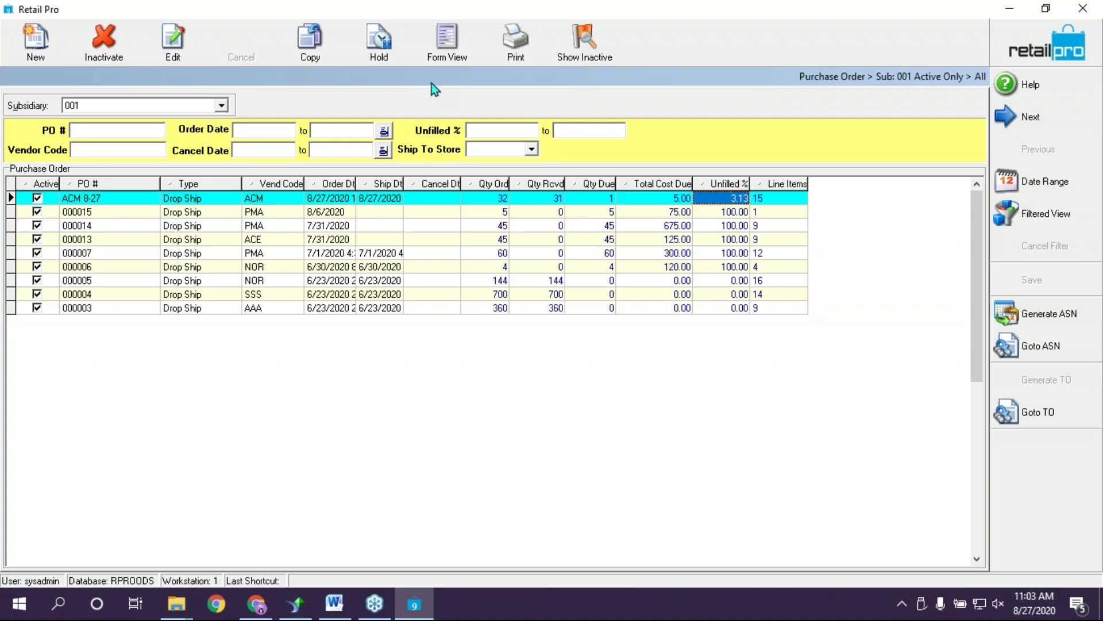
click(447, 40)
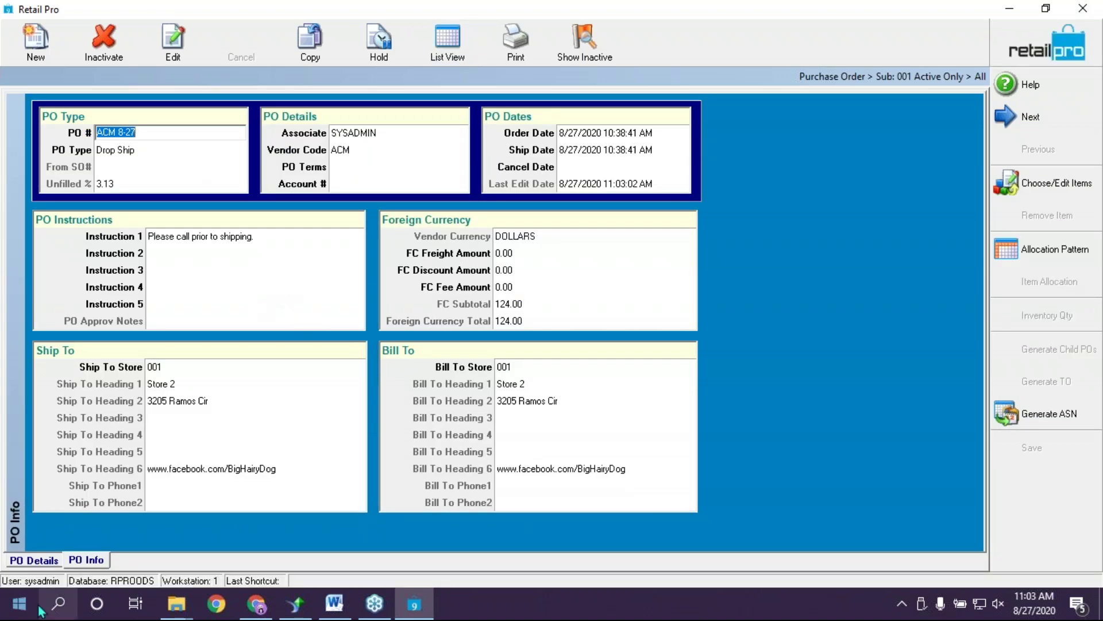
click(34, 560)
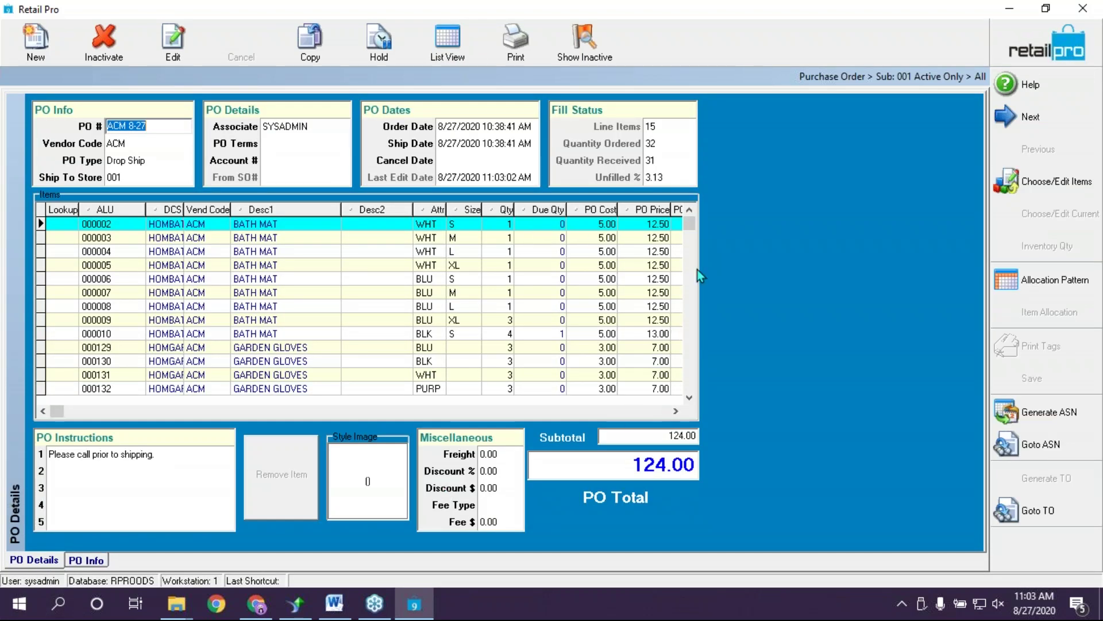
click(504, 333)
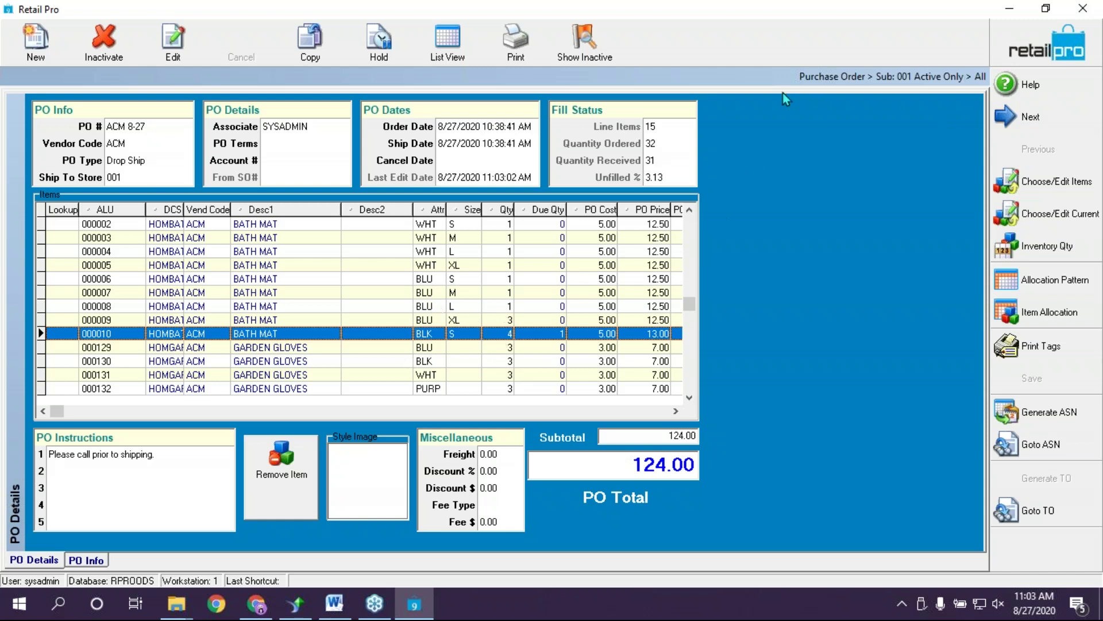
click(450, 43)
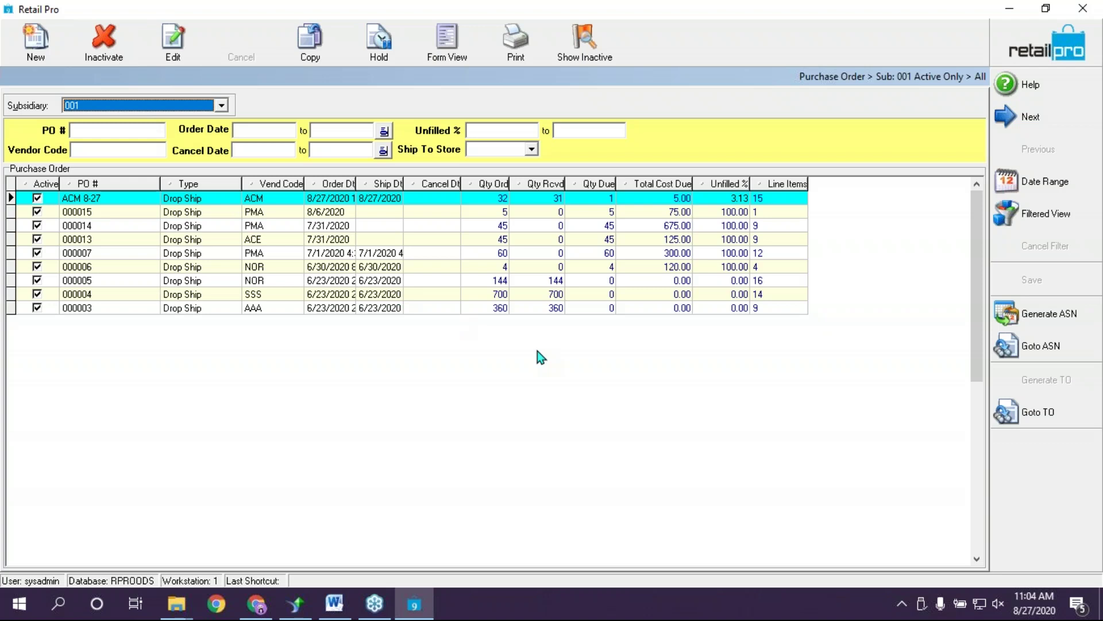
click(84, 201)
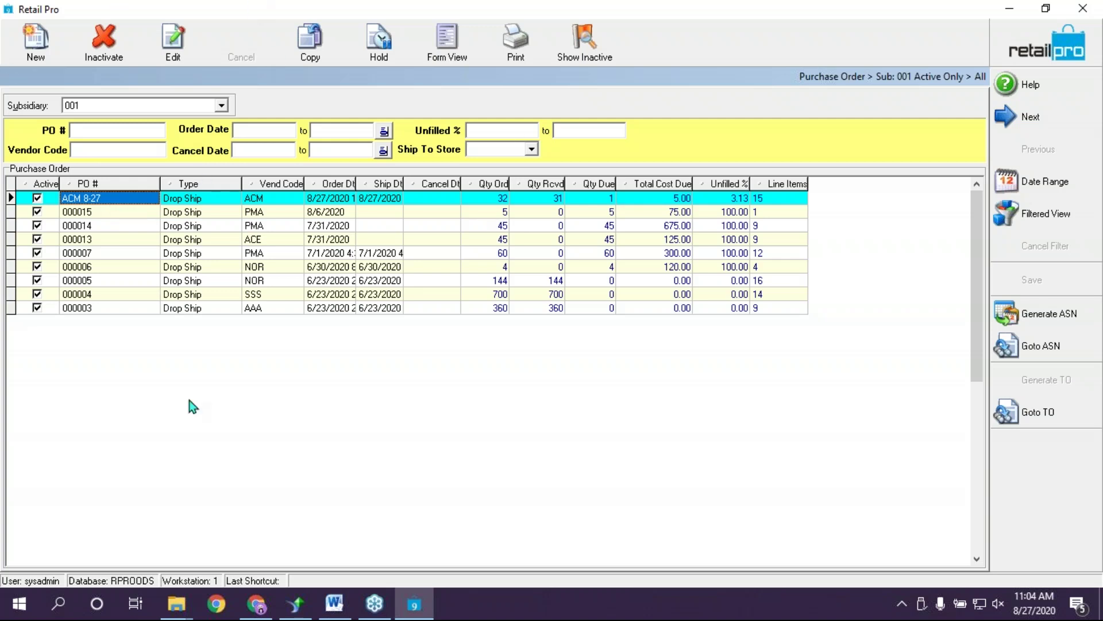
double_click(115, 207)
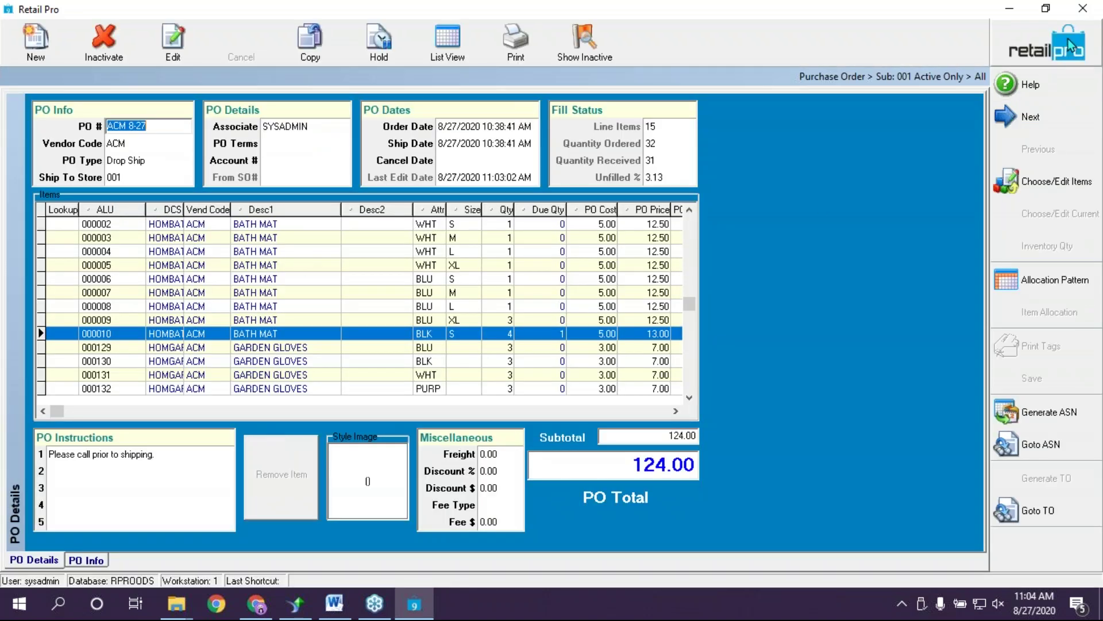
click(1068, 37)
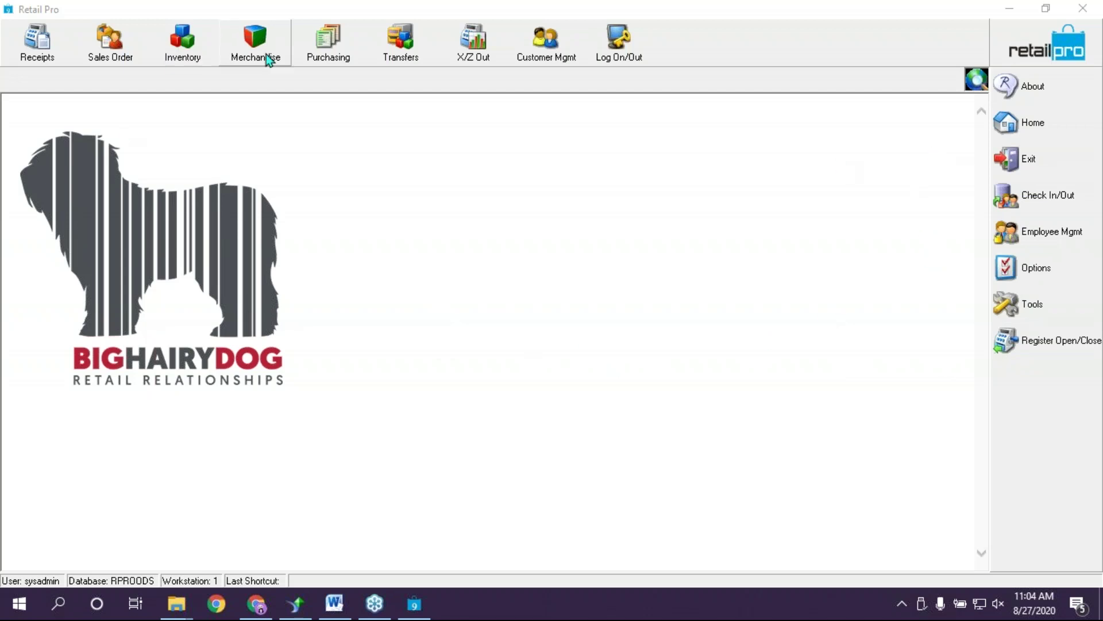
Start a new blank voucher from the Purchasing vouchers list
click(344, 53)
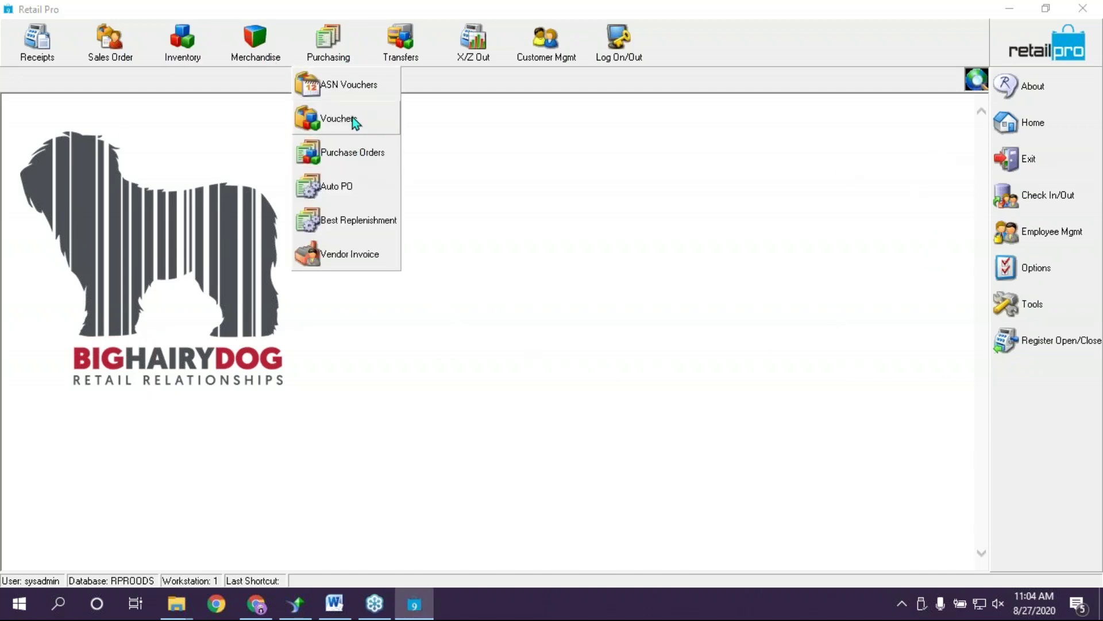
click(339, 118)
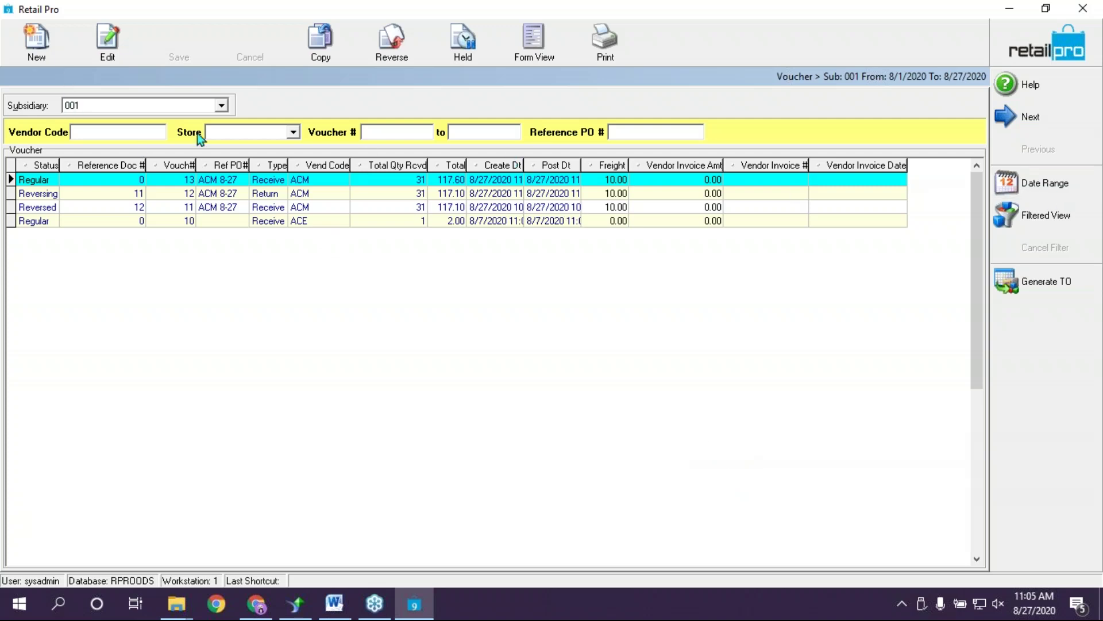
click(59, 36)
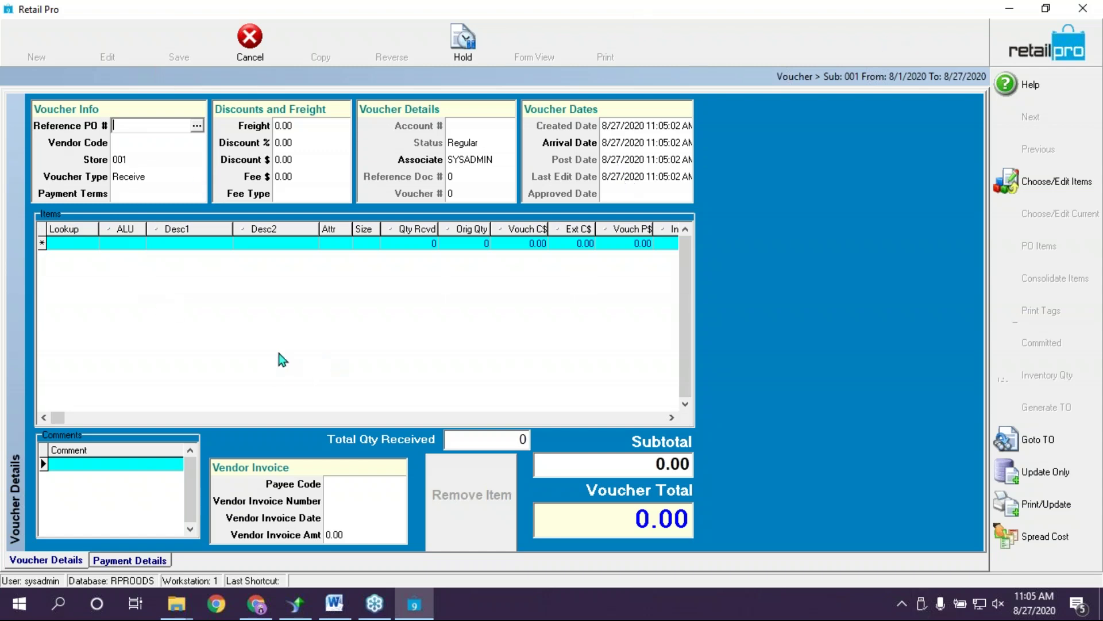
Set the voucher's vendor to ACM (Acme) and bring up the inventory item chooser
click(197, 144)
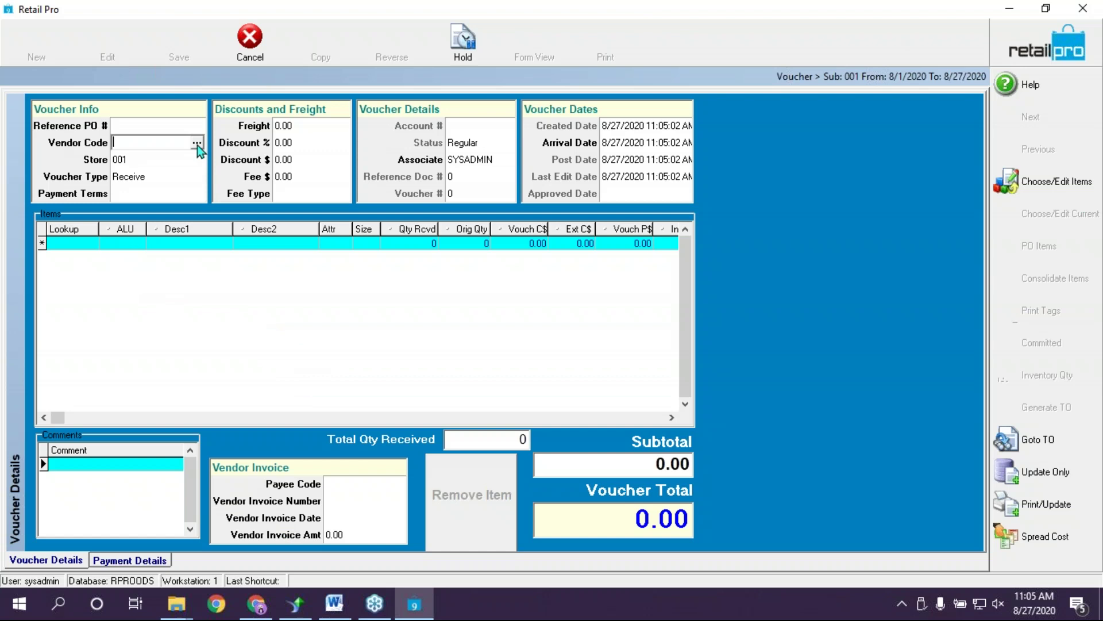
click(198, 145)
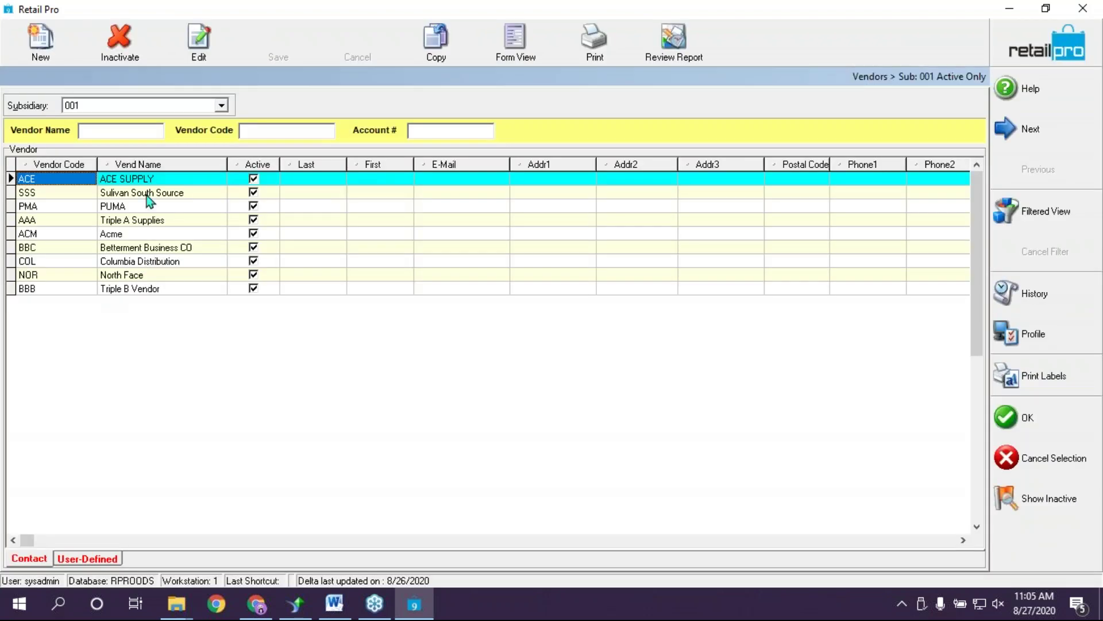
click(148, 195)
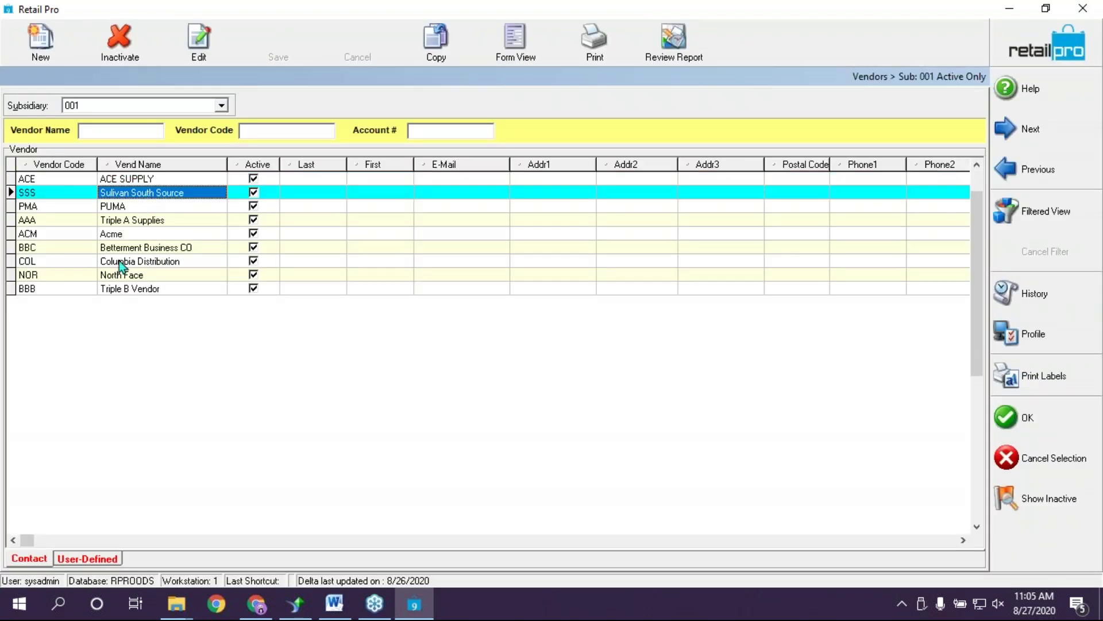
click(99, 234)
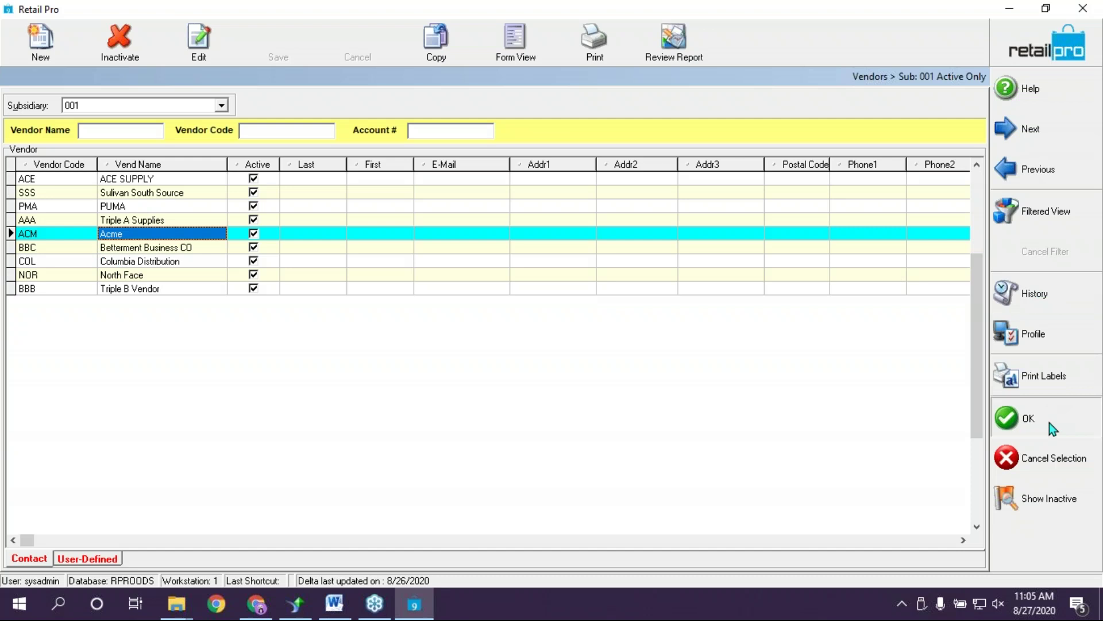
click(1051, 421)
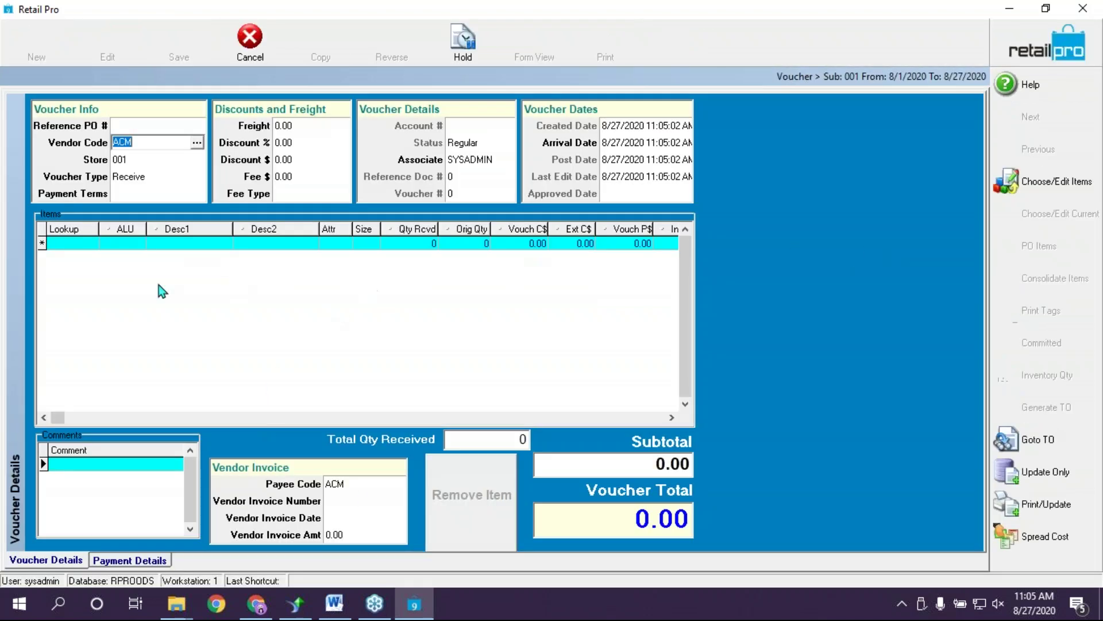
click(1045, 190)
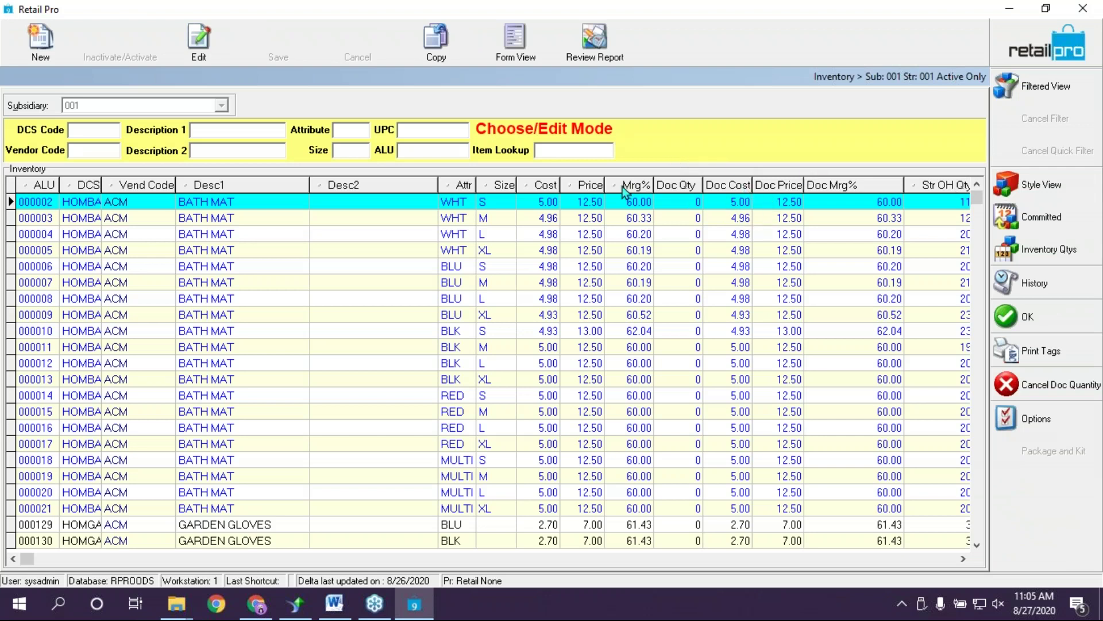
Add the blue GARDEN GLOVES item 000129 to the ACM voucher at 2.70
click(276, 524)
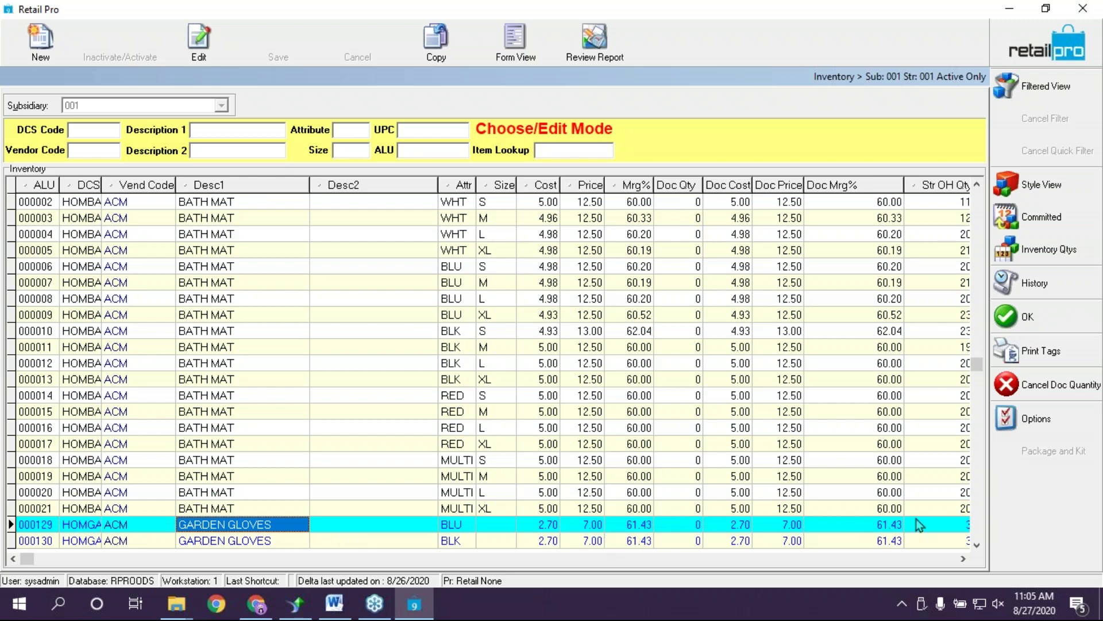
click(963, 559)
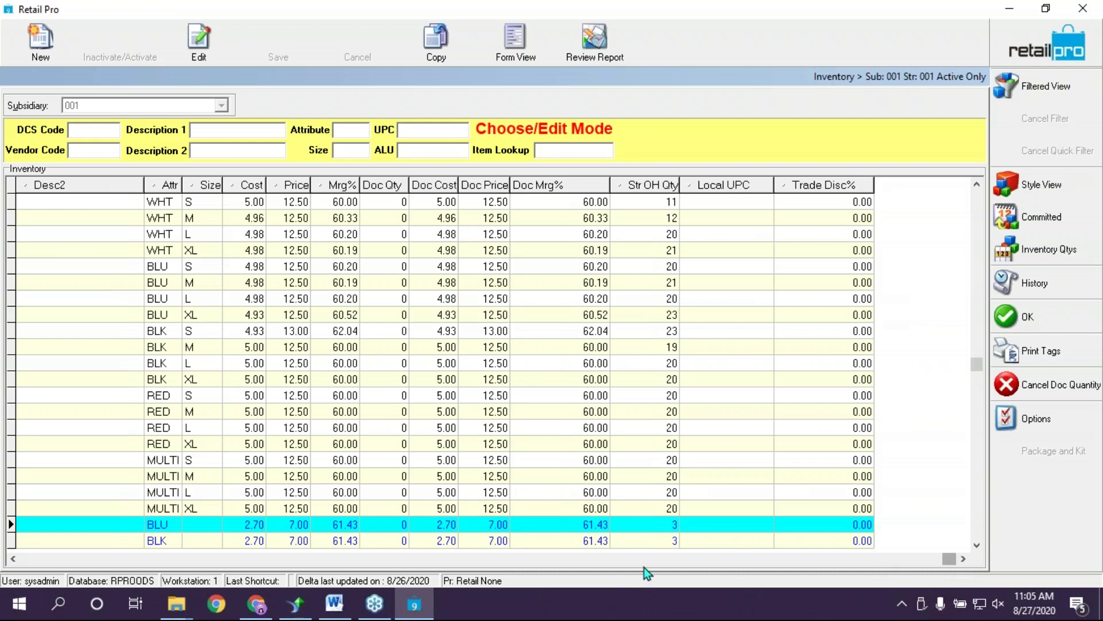
click(11, 558)
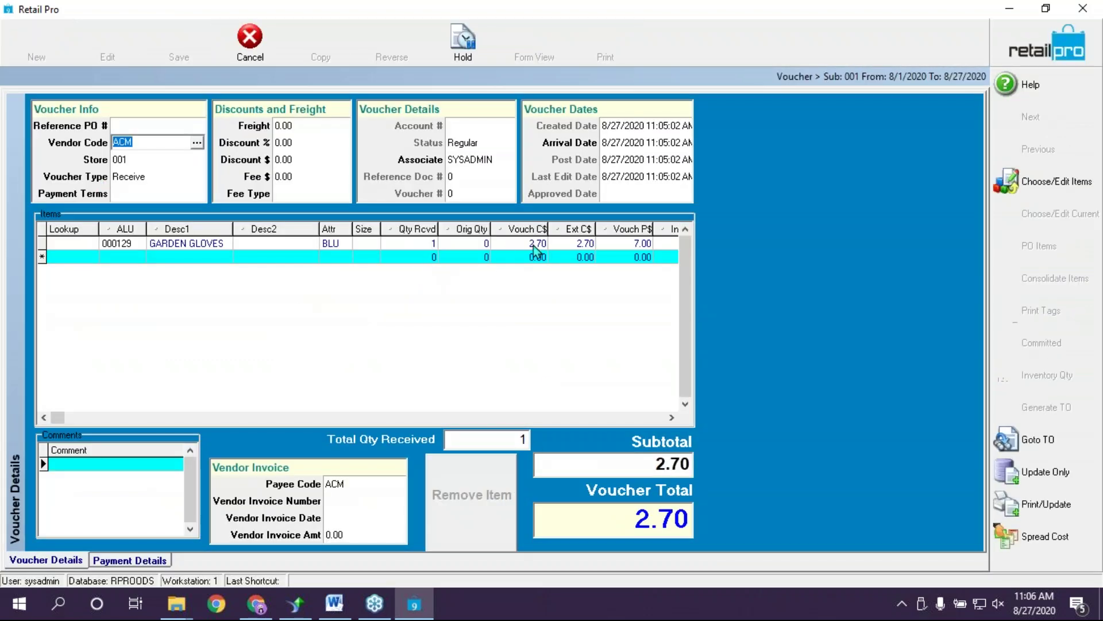
Set the GARDEN GLOVES voucher price to 7.25 and cost to 3.00, then choose Update Only
click(642, 244)
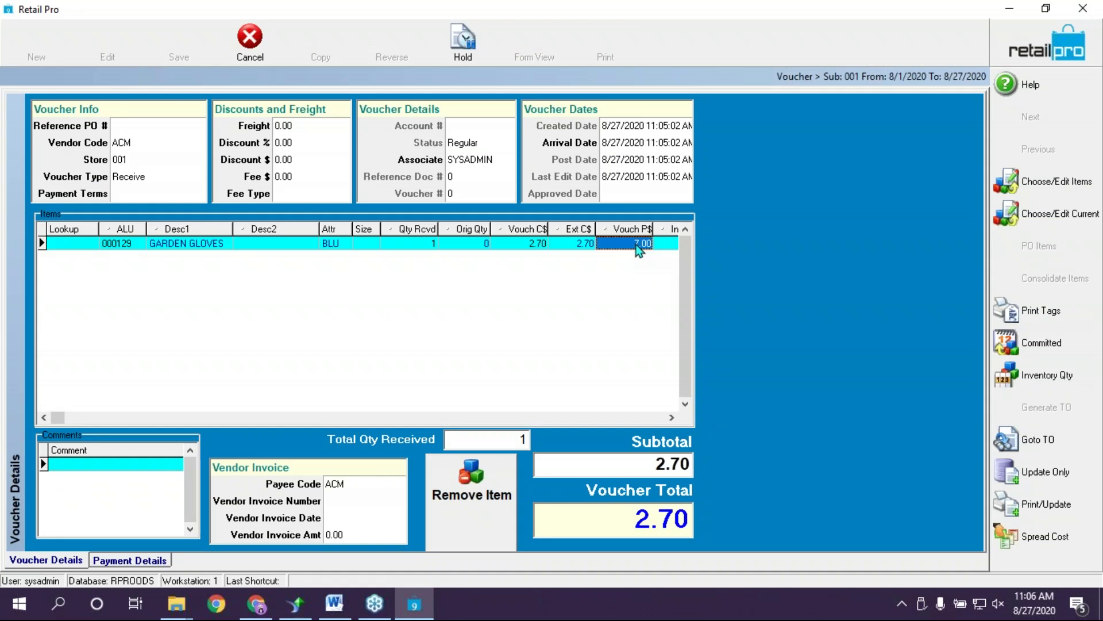
text(7.25)
click(538, 246)
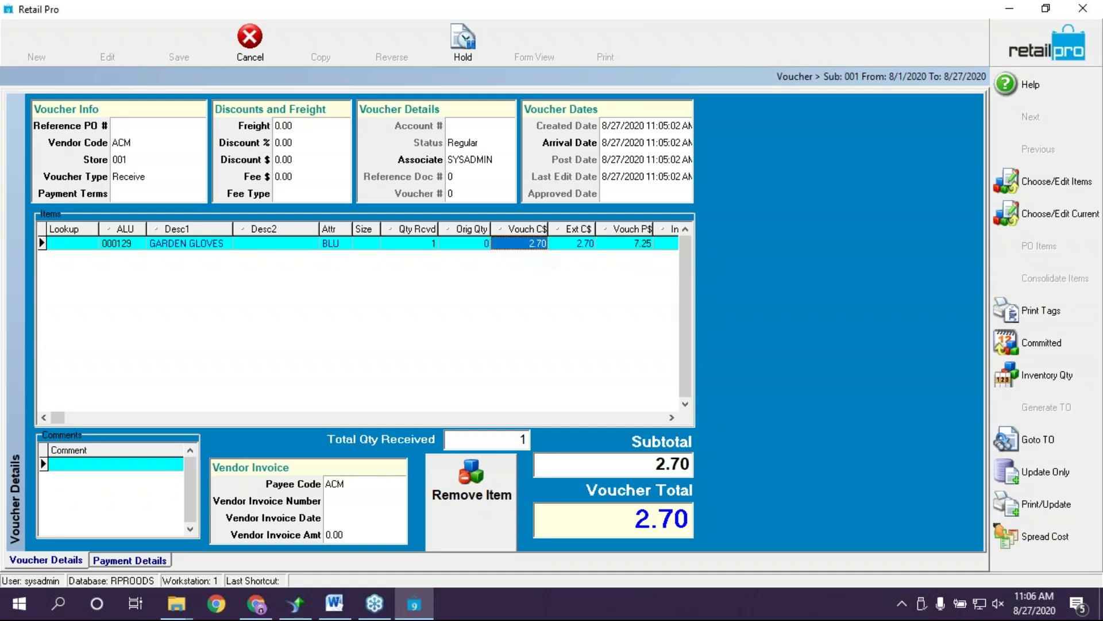
text(3)
click(574, 235)
click(576, 245)
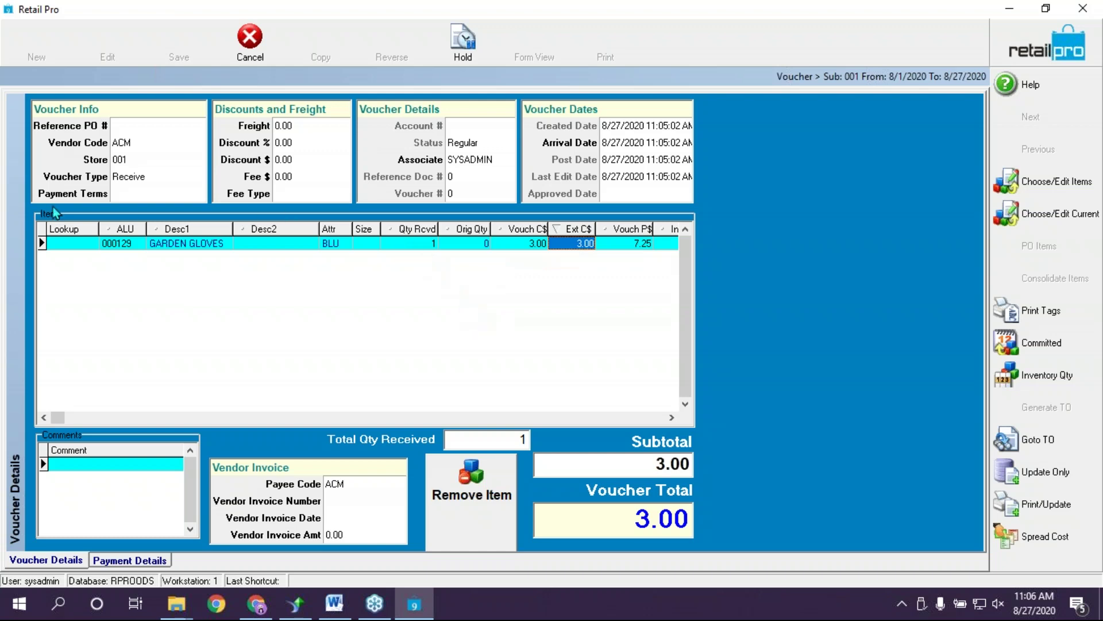
click(1041, 471)
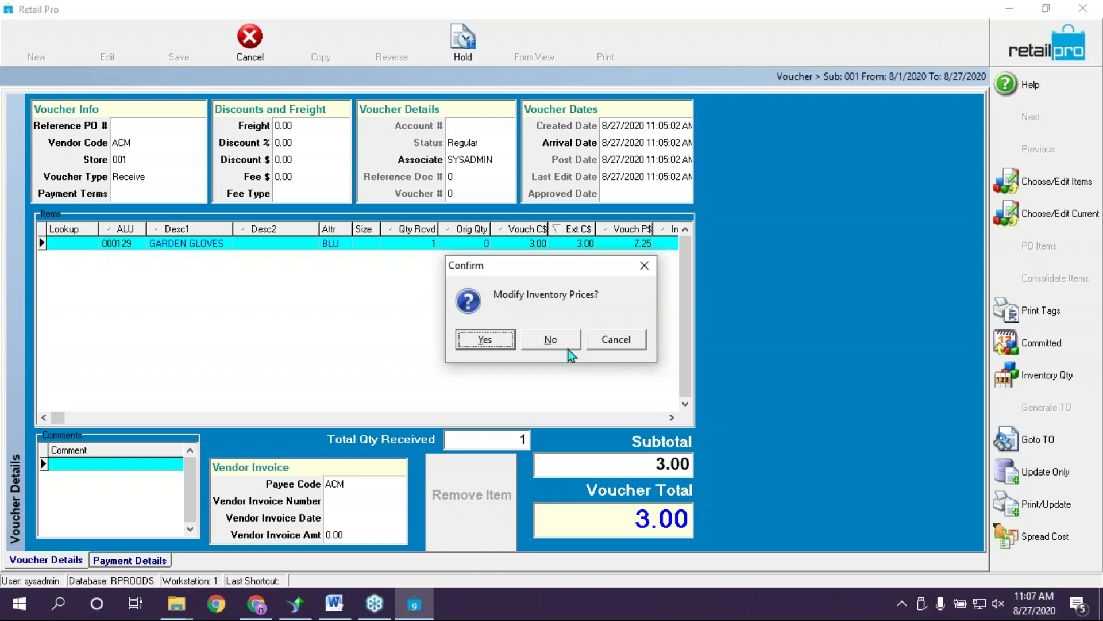
Save voucher 14 with Update Only, agreeing to modify inventory prices and confirming the inventory update
click(629, 346)
click(344, 519)
click(348, 534)
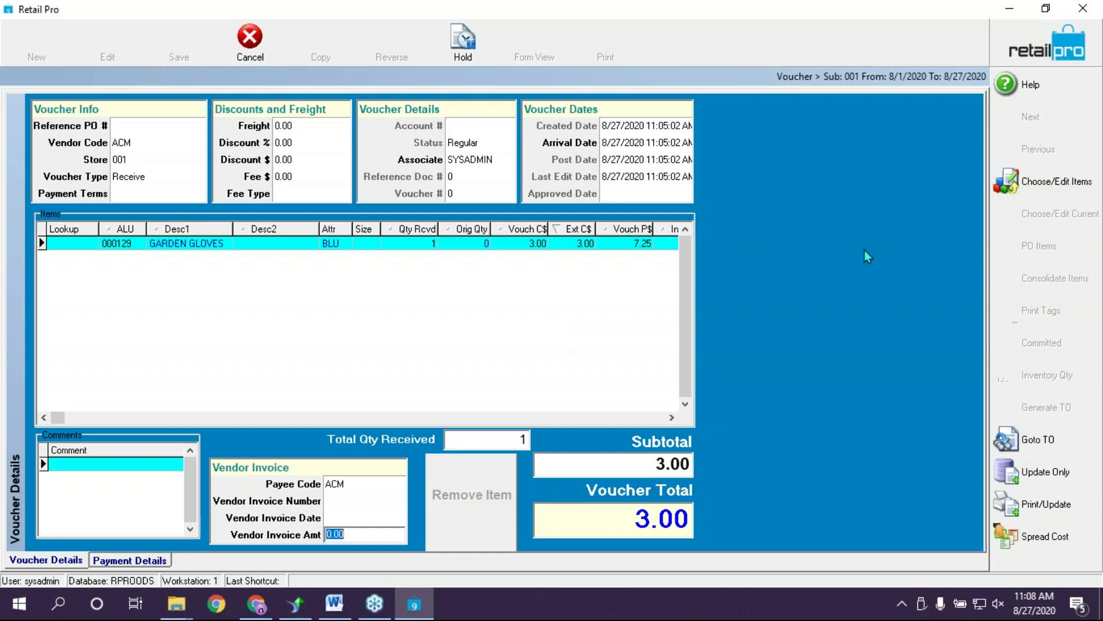
click(1066, 473)
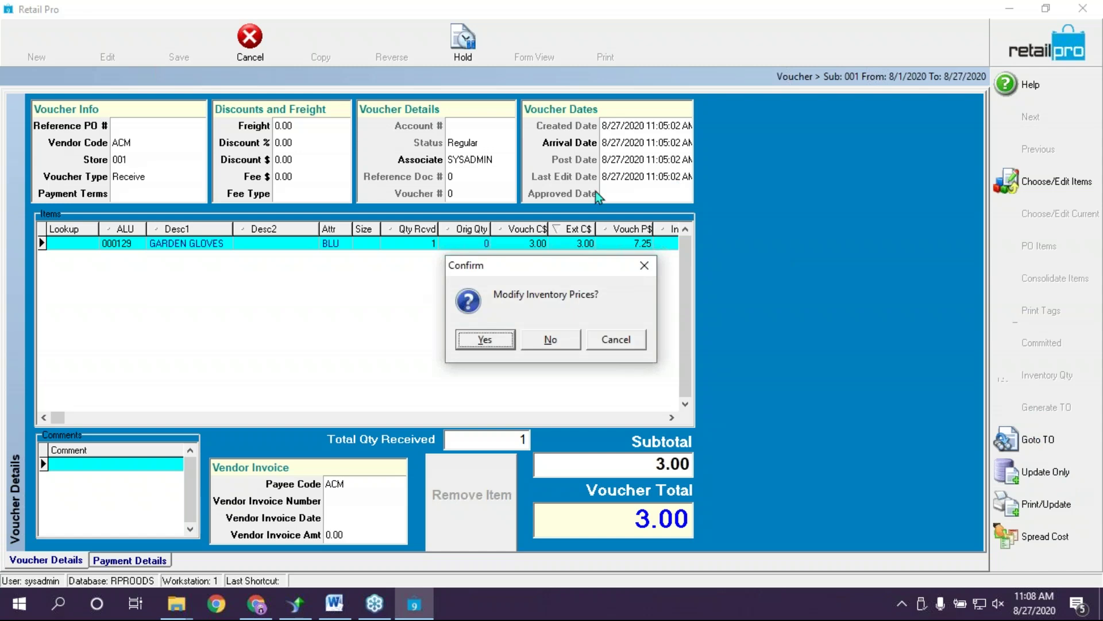
click(483, 342)
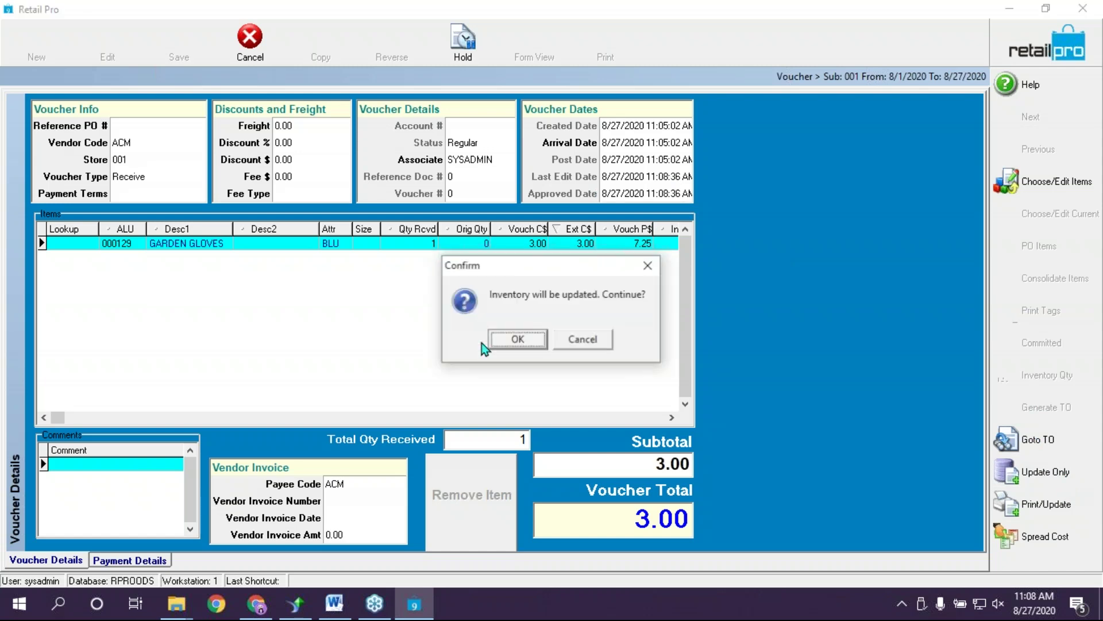
click(518, 340)
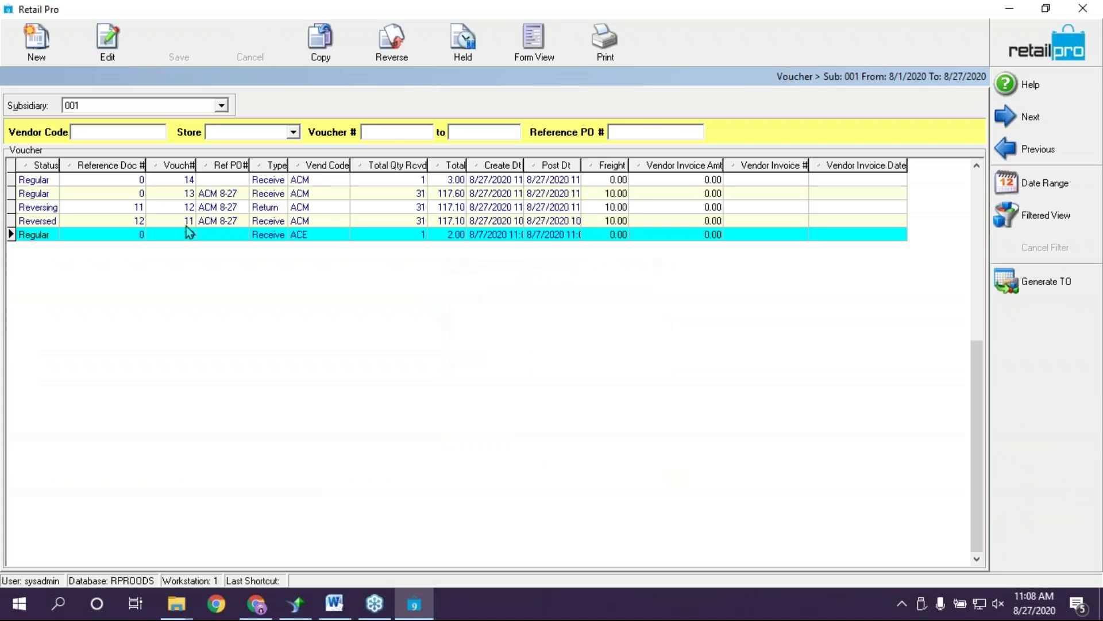
Open voucher 14 from the voucher list in Form View to review its details
click(266, 183)
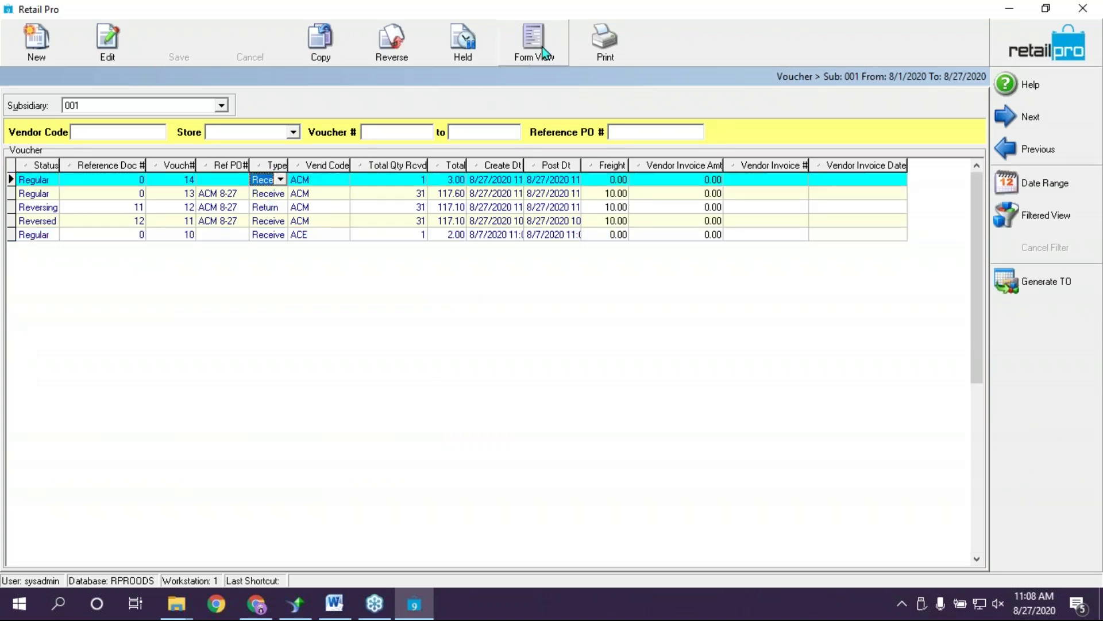
click(535, 46)
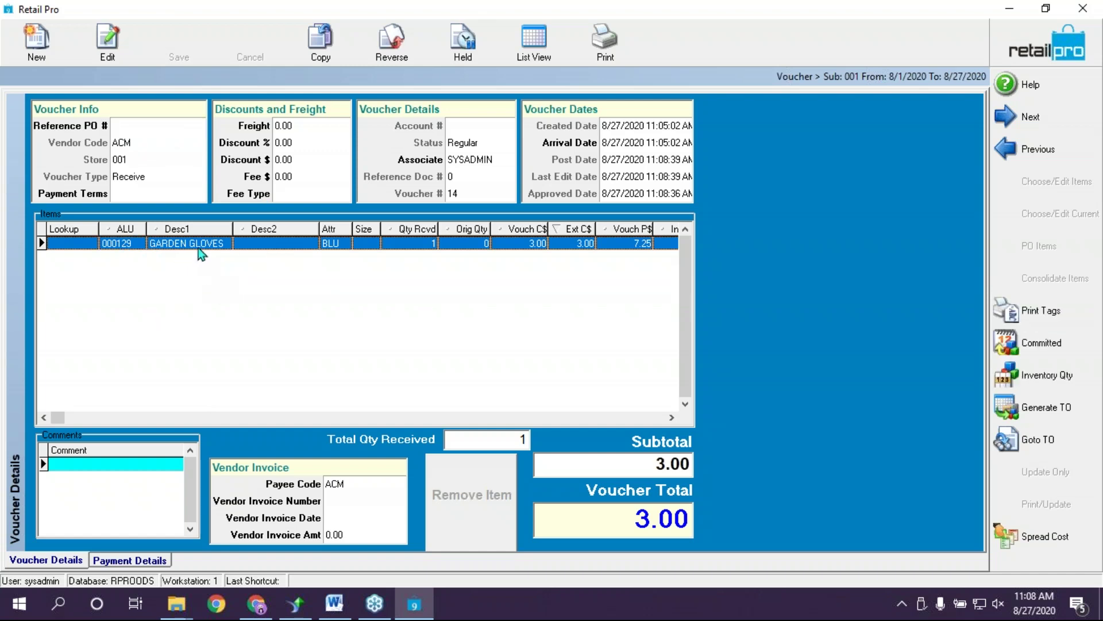
click(525, 39)
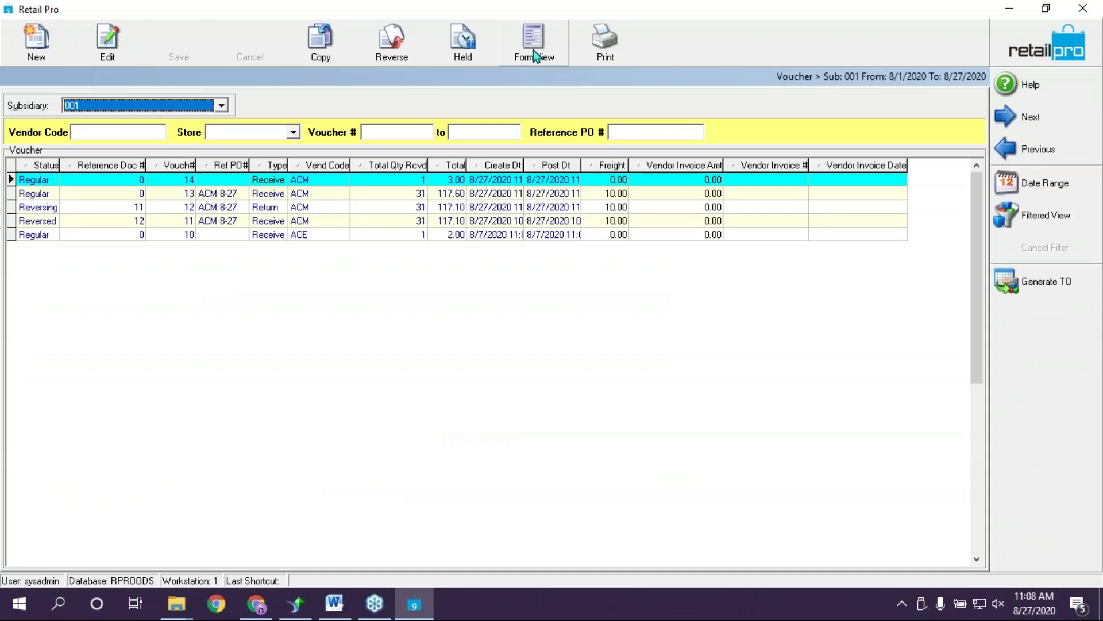
click(532, 49)
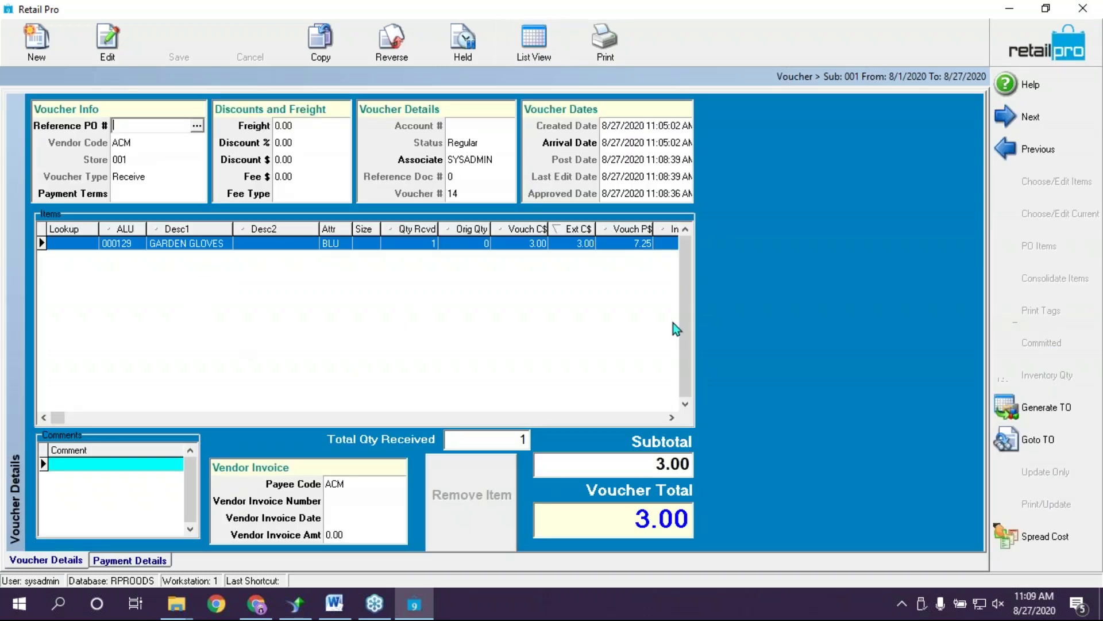
Cancel Print Tags, copy the gloves' ALU 000129 with Ctrl+C, and close the voucher window
click(122, 243)
click(992, 321)
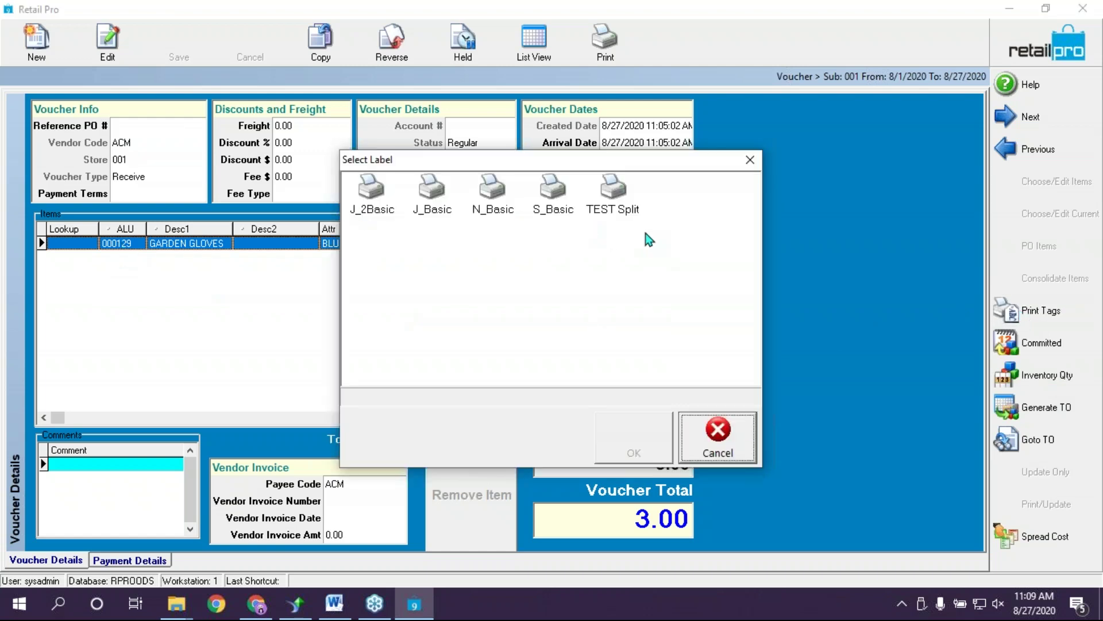
click(750, 159)
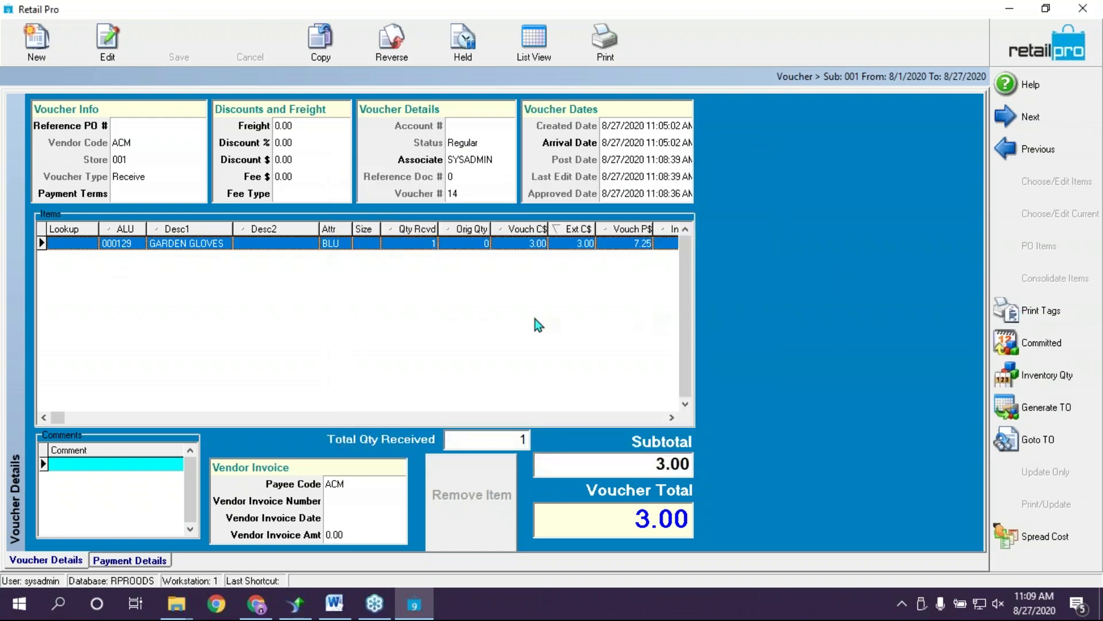
click(123, 243)
key(ctrl+c)
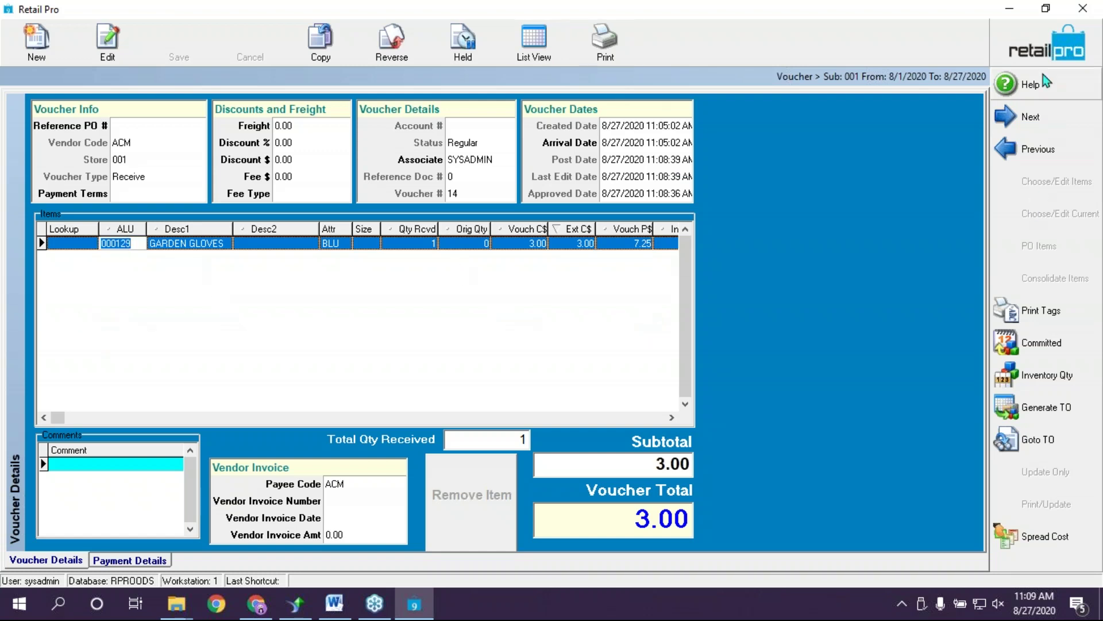
click(1037, 43)
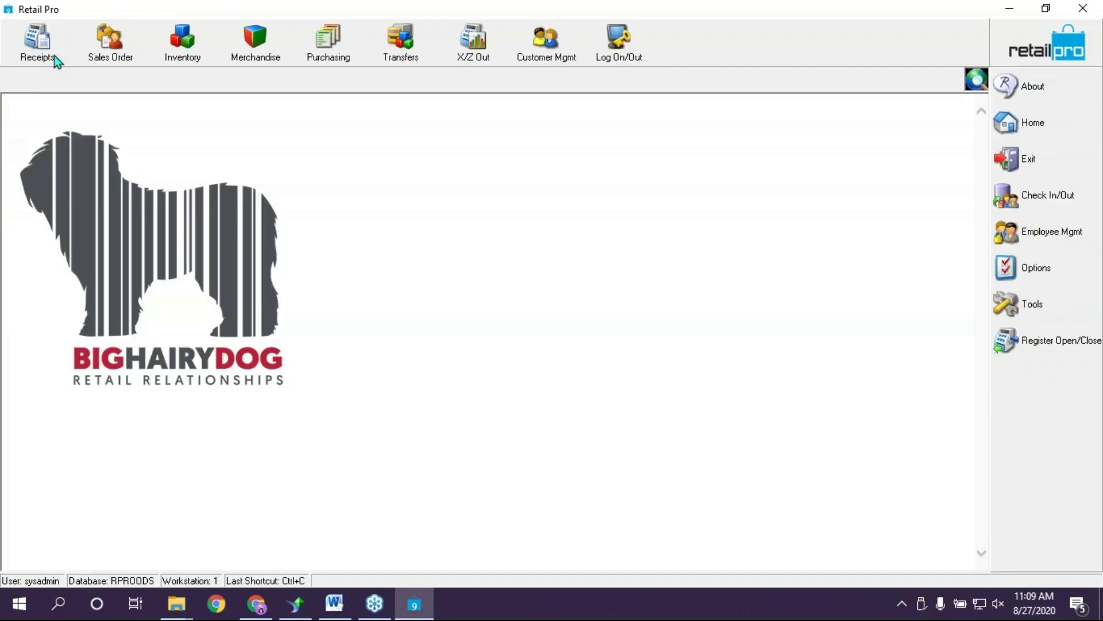
Create a new sales receipt and add one GARDEN GLOVES at 7.25 by item-number lookup
click(43, 54)
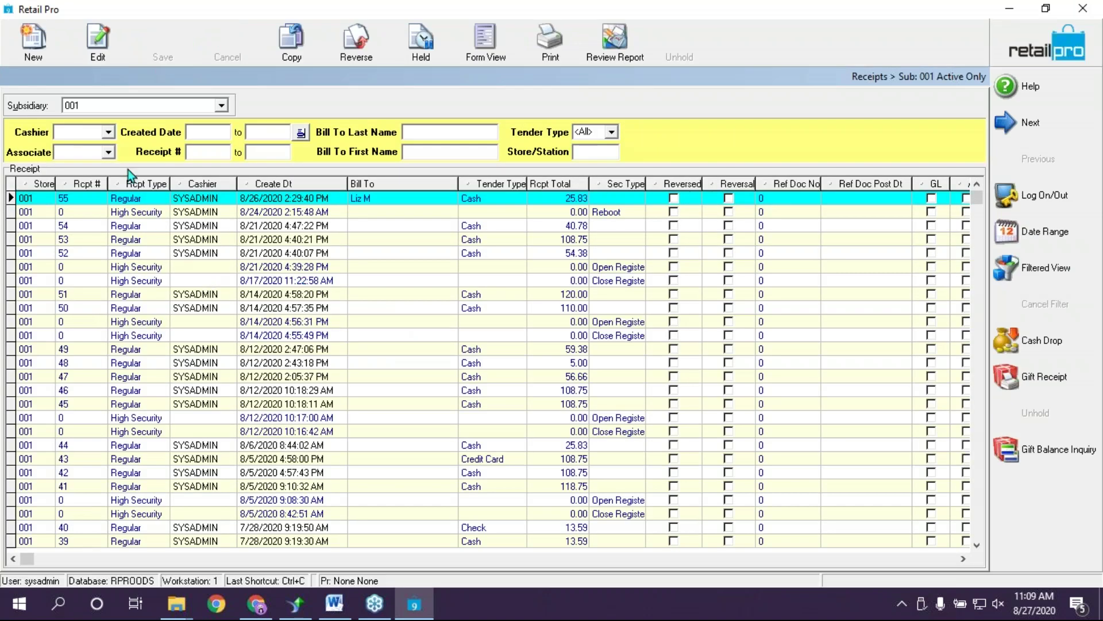
click(34, 41)
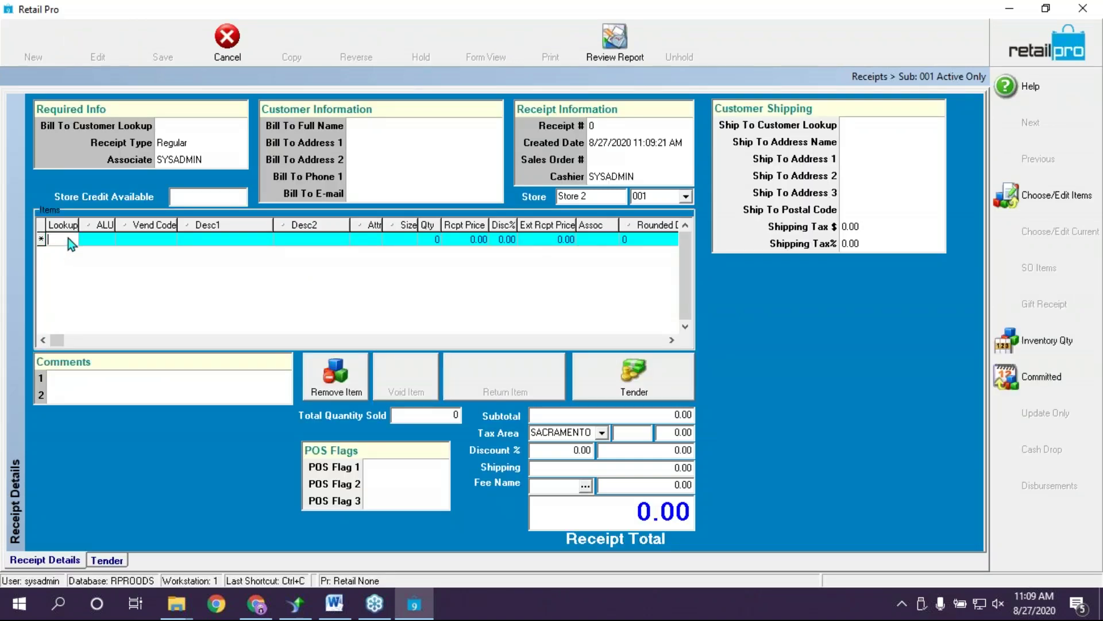
text(000125)
key(Return)
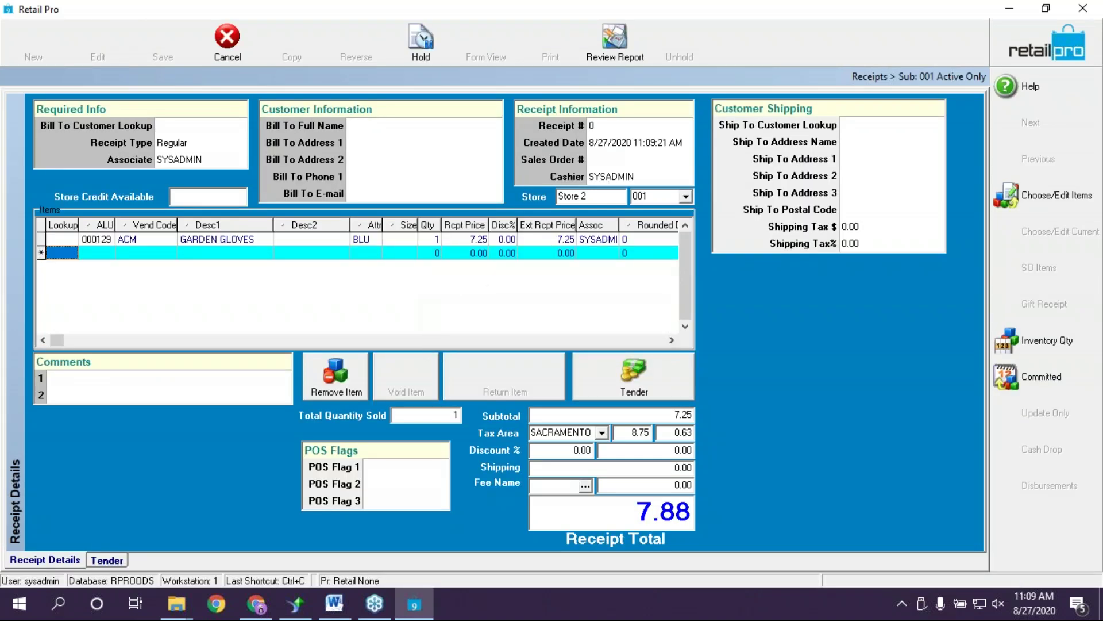
click(477, 240)
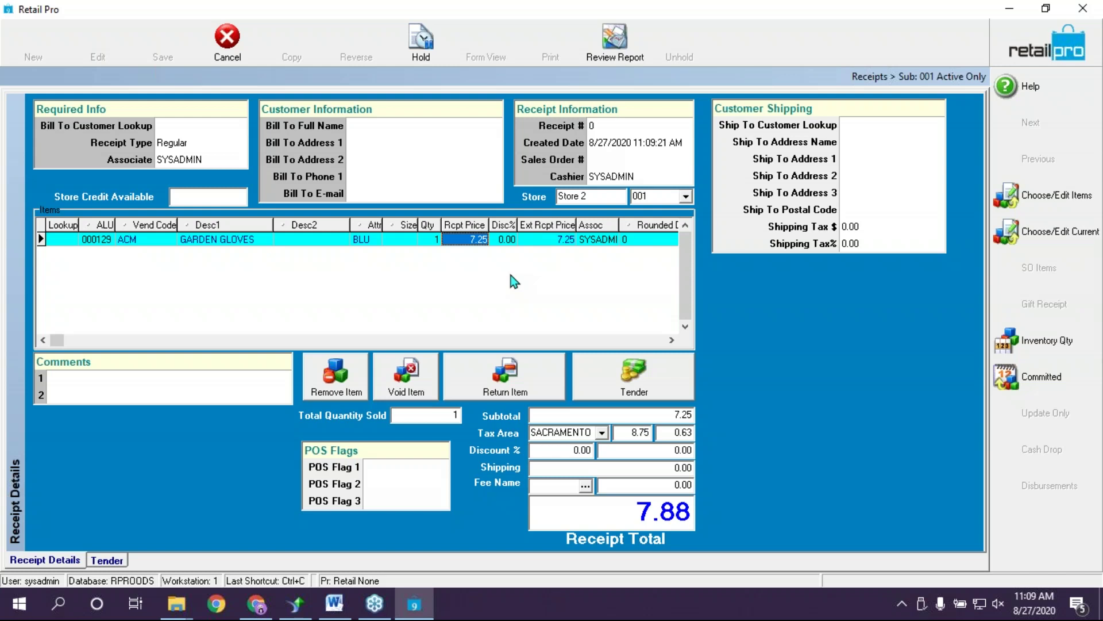
Set the gloves' receipt price to 7 with discount reason SALE, then discard the receipt
text(7)
key(Return)
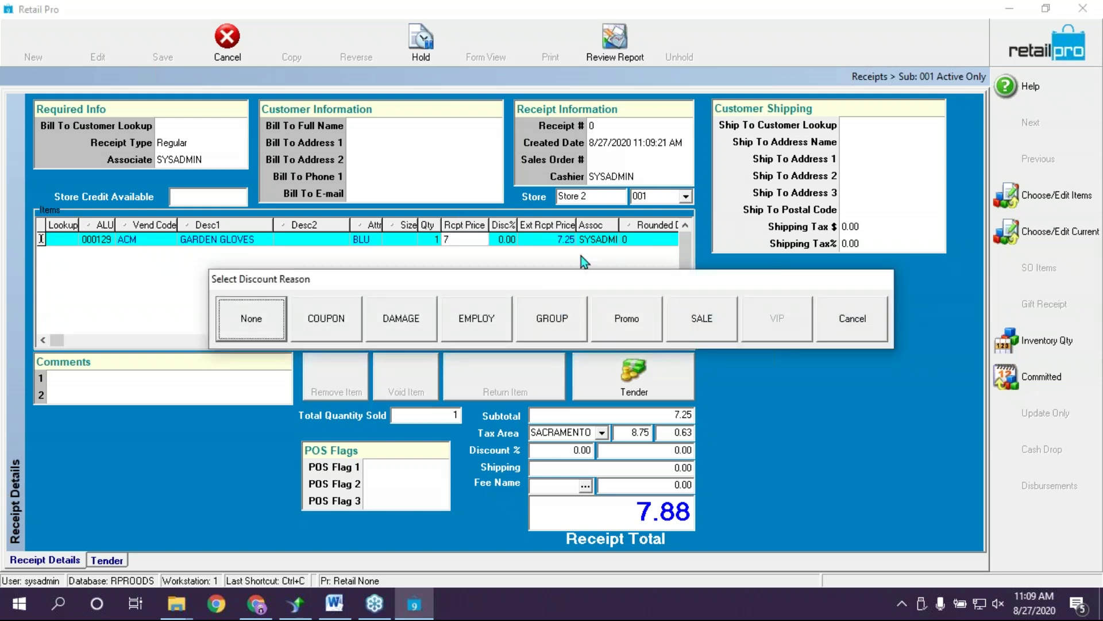
click(710, 331)
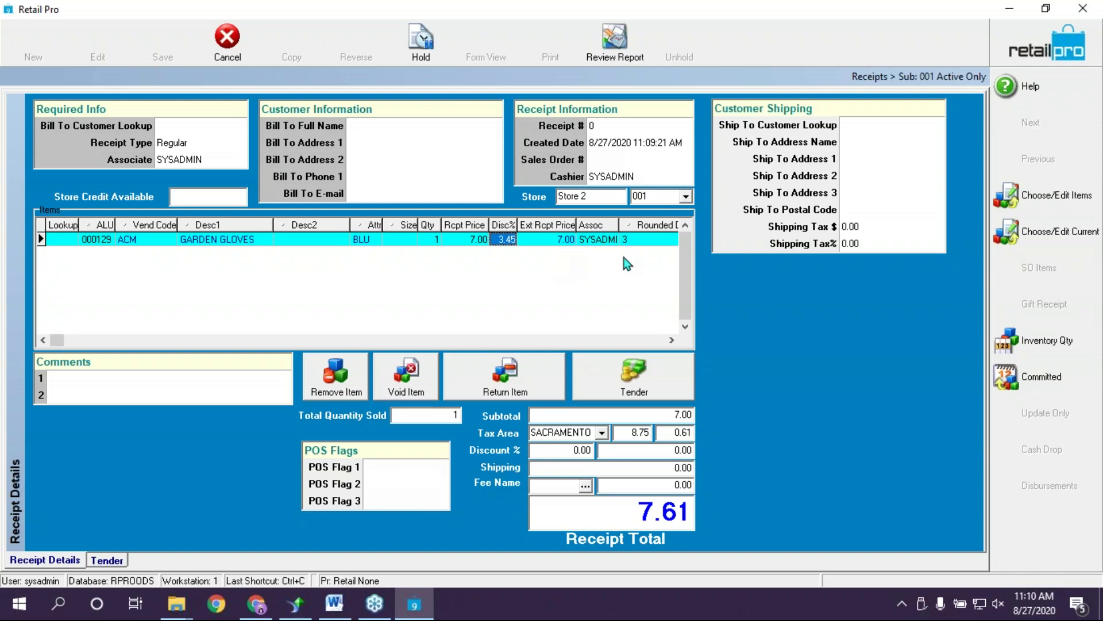
key(Escape)
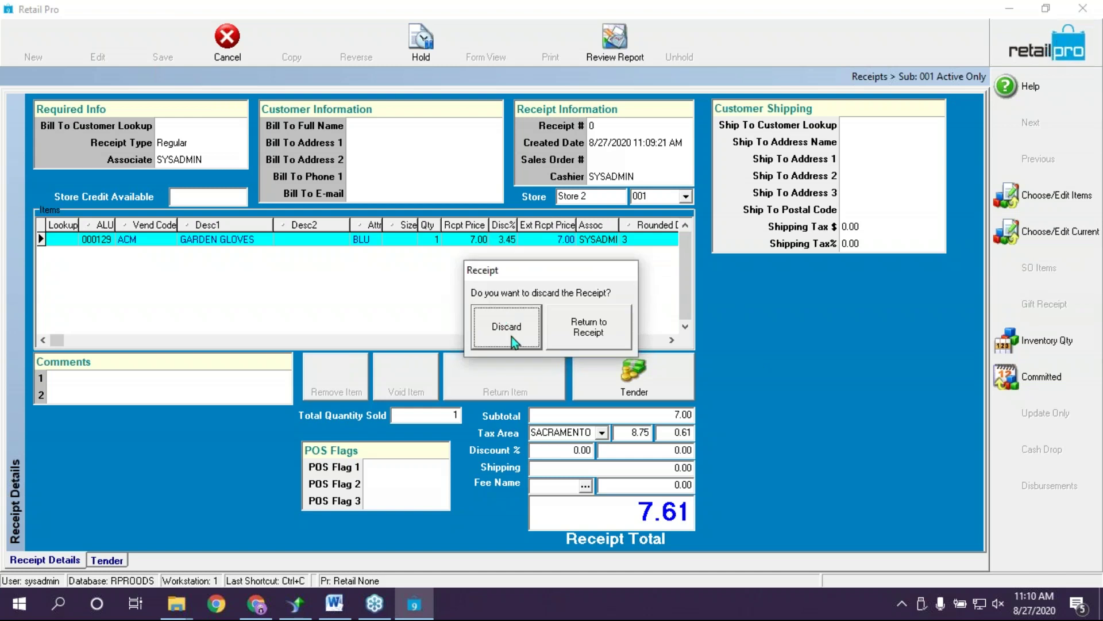
click(507, 333)
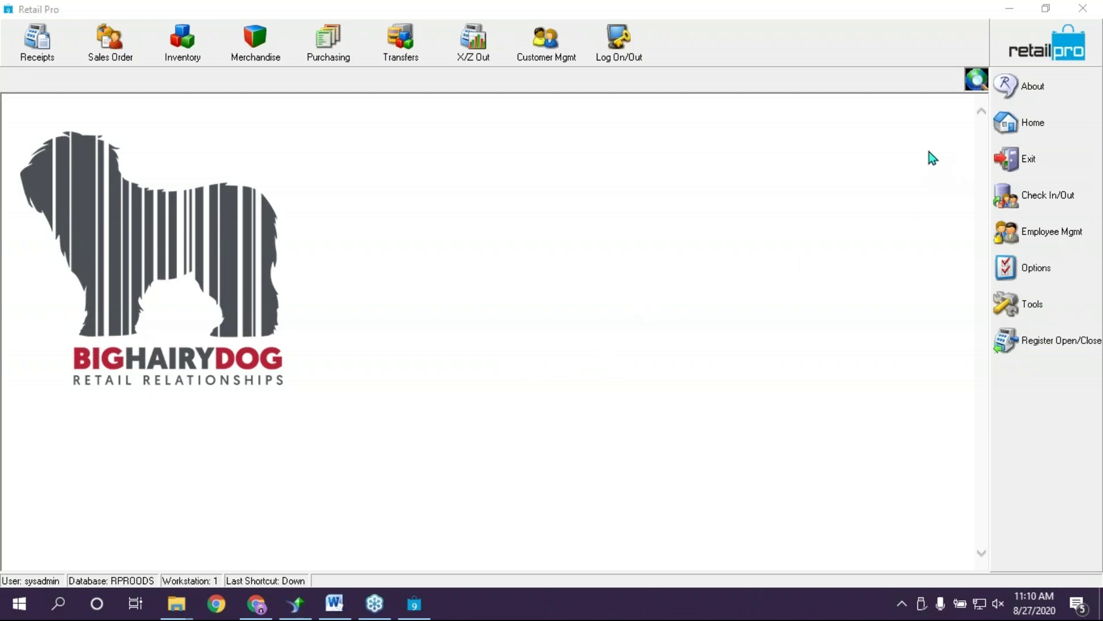
click(322, 46)
click(326, 119)
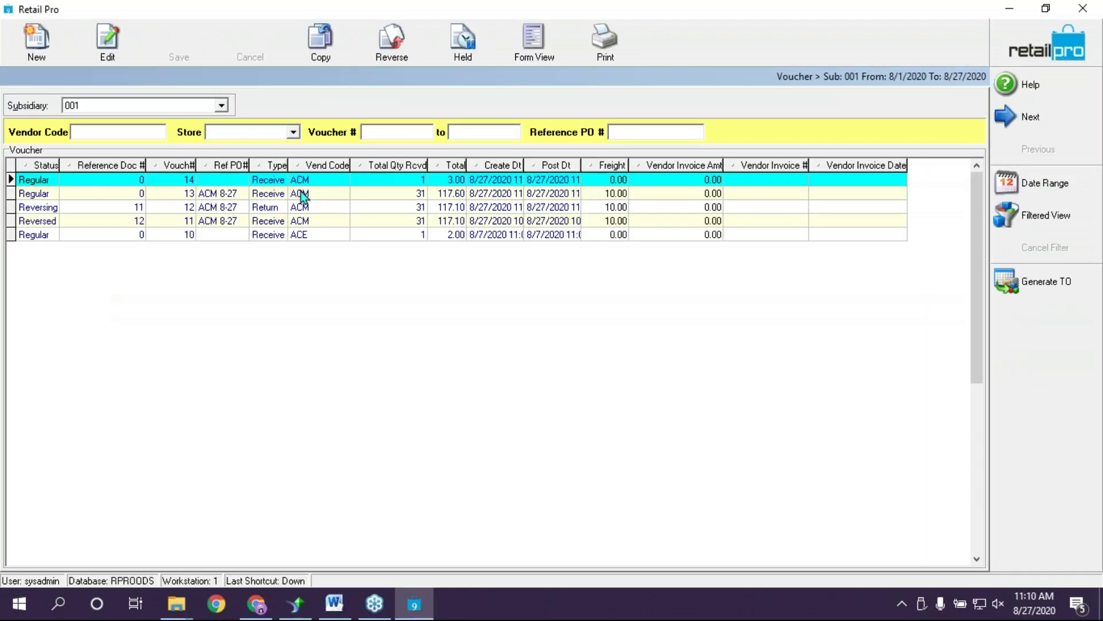
click(334, 193)
click(535, 43)
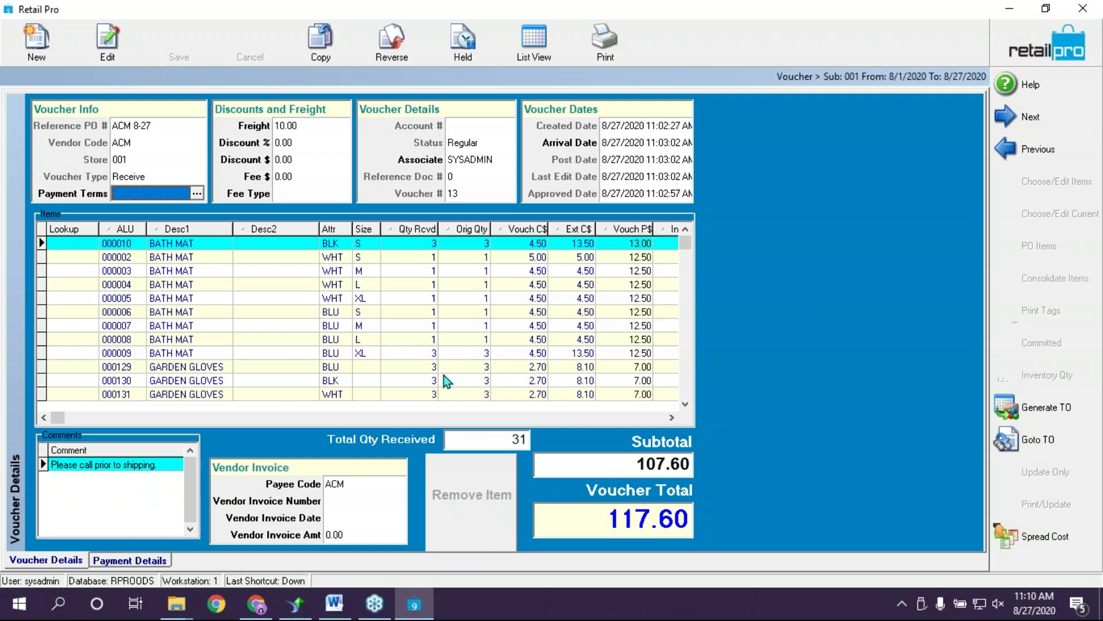
click(377, 326)
click(325, 270)
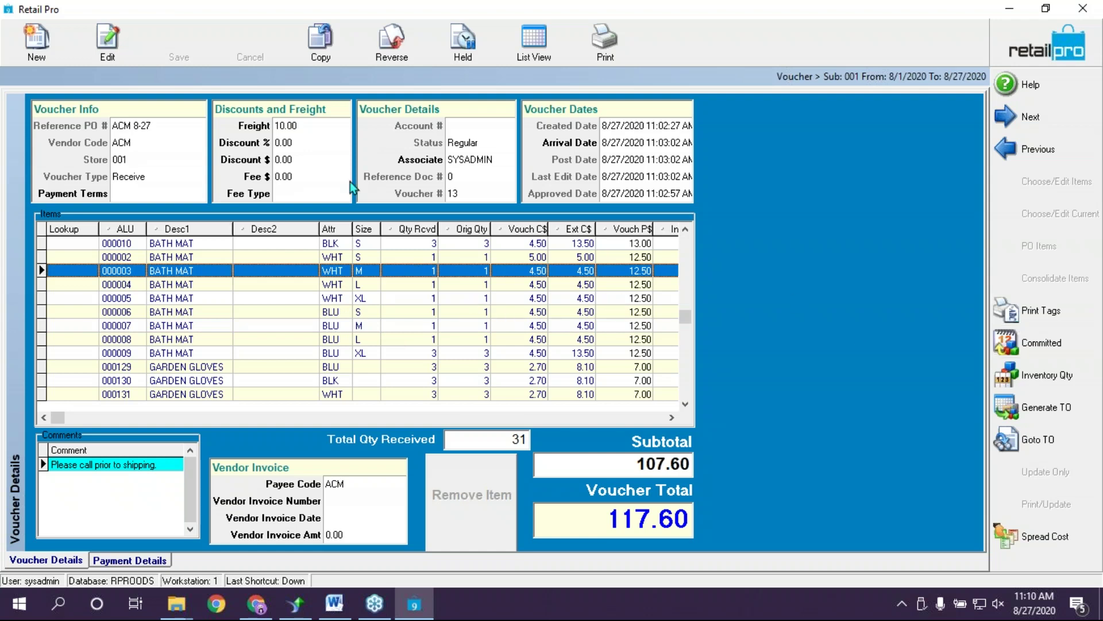
click(1032, 323)
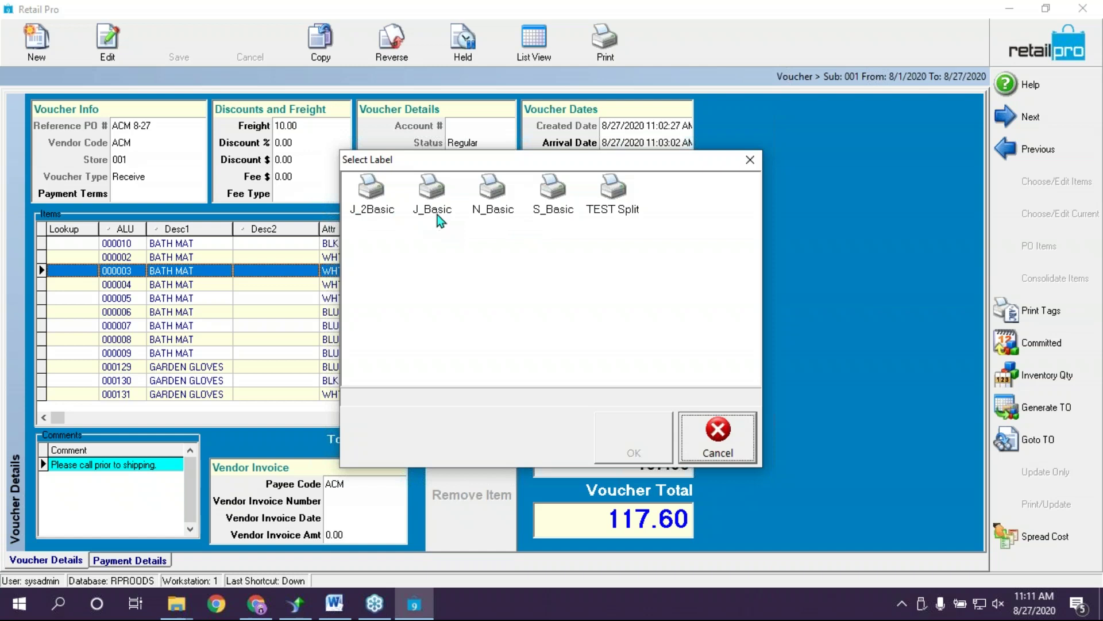
click(434, 198)
click(642, 447)
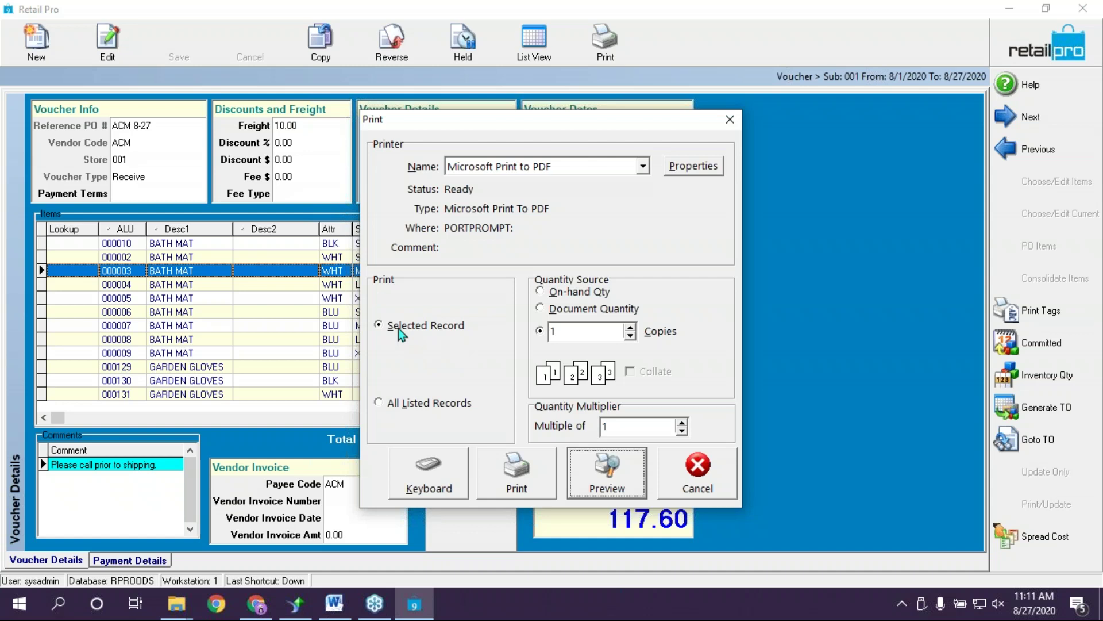
click(575, 310)
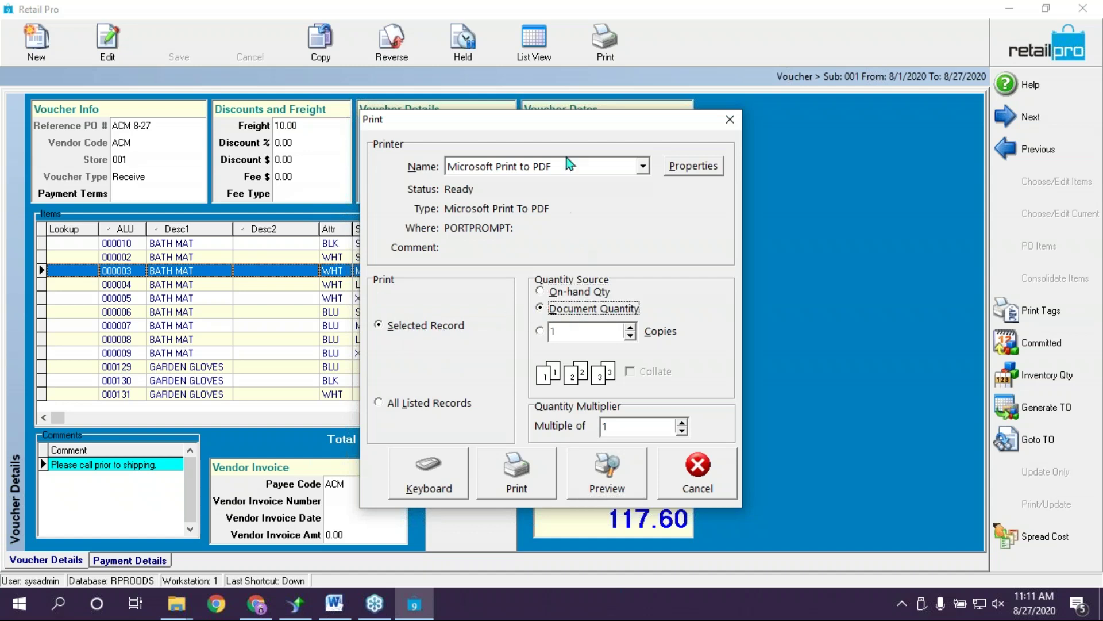
drag(568, 121, 895, 83)
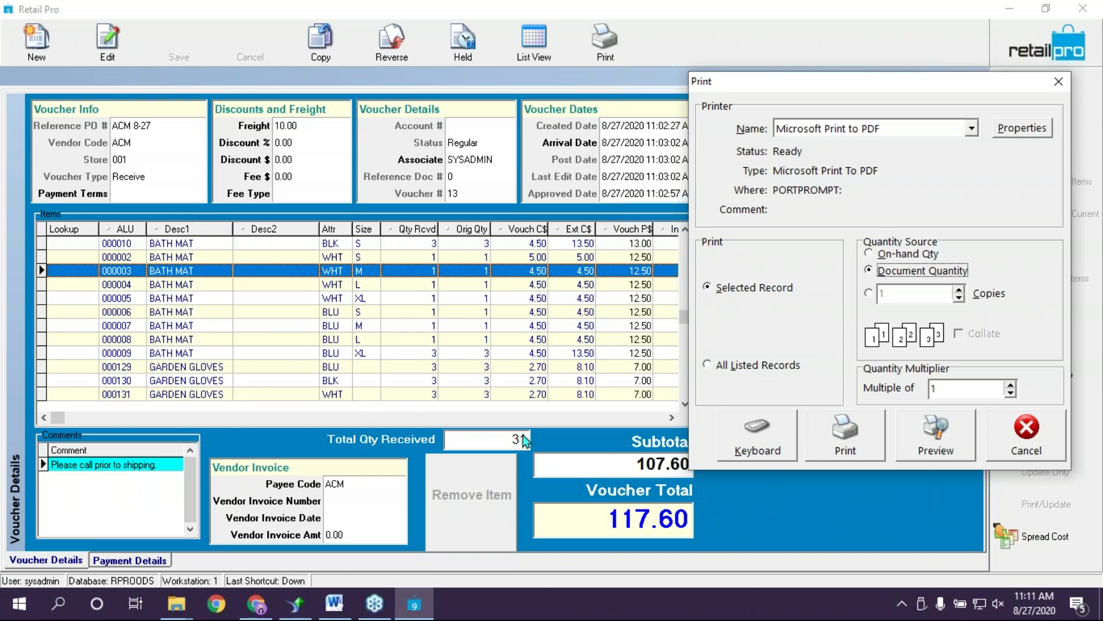
click(1031, 443)
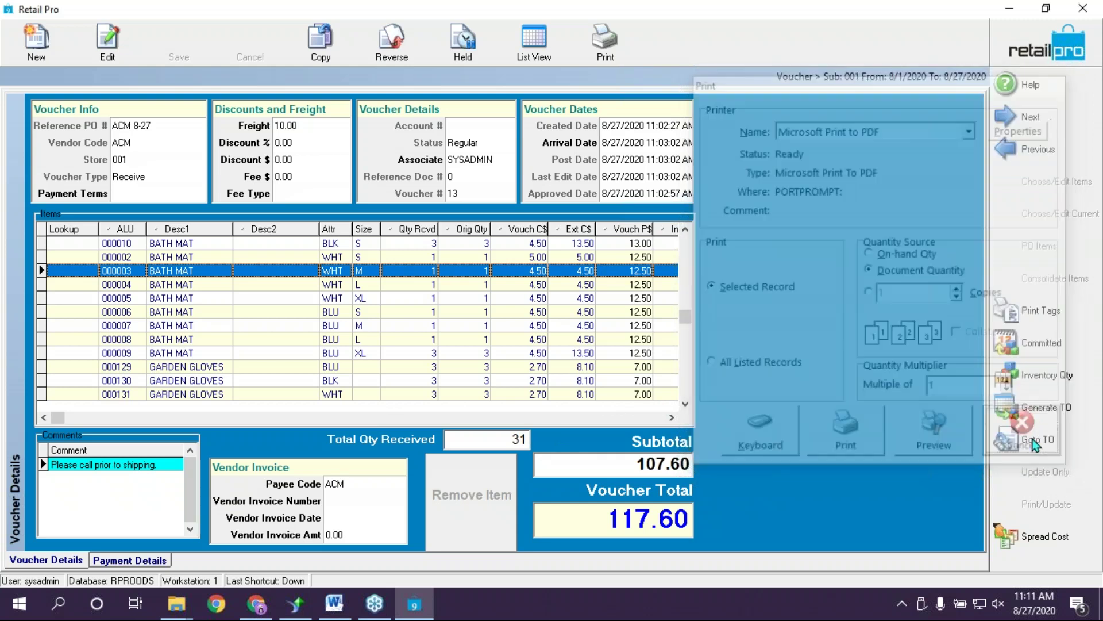
click(1018, 45)
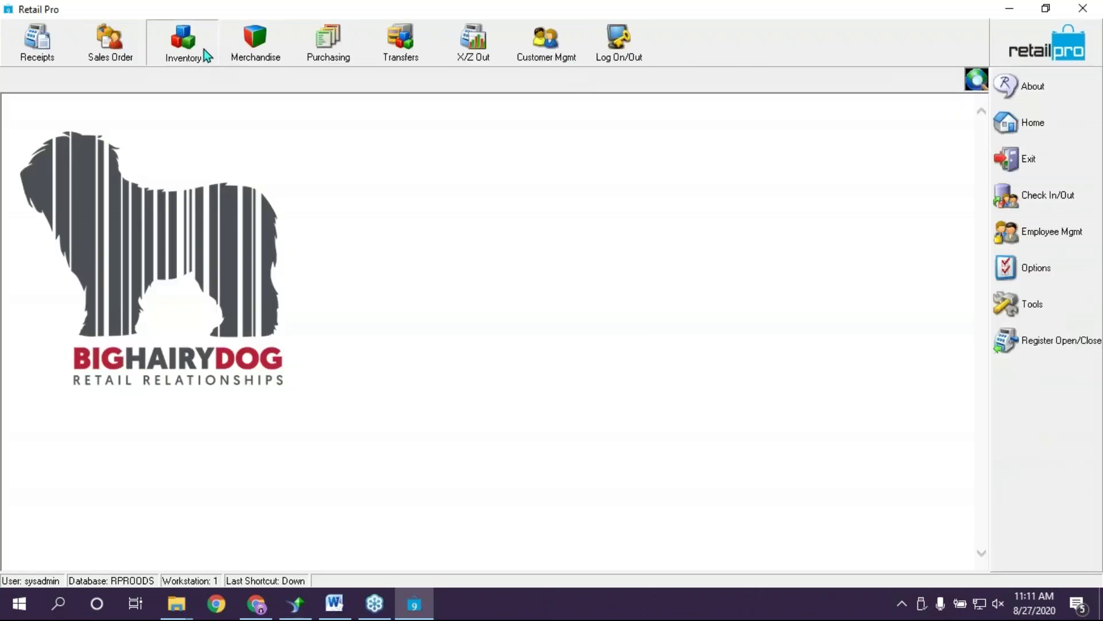
Open Inventory and filter it by Vendor Code 'acm' and Description 1 'bath'
click(204, 52)
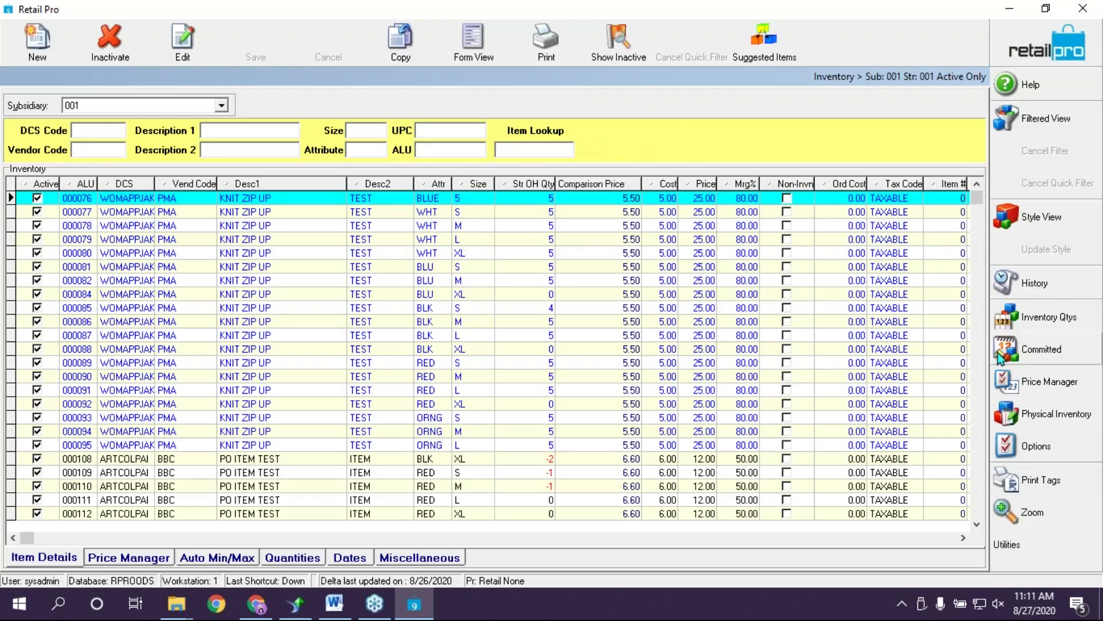
click(99, 148)
text(acm)
key(Return)
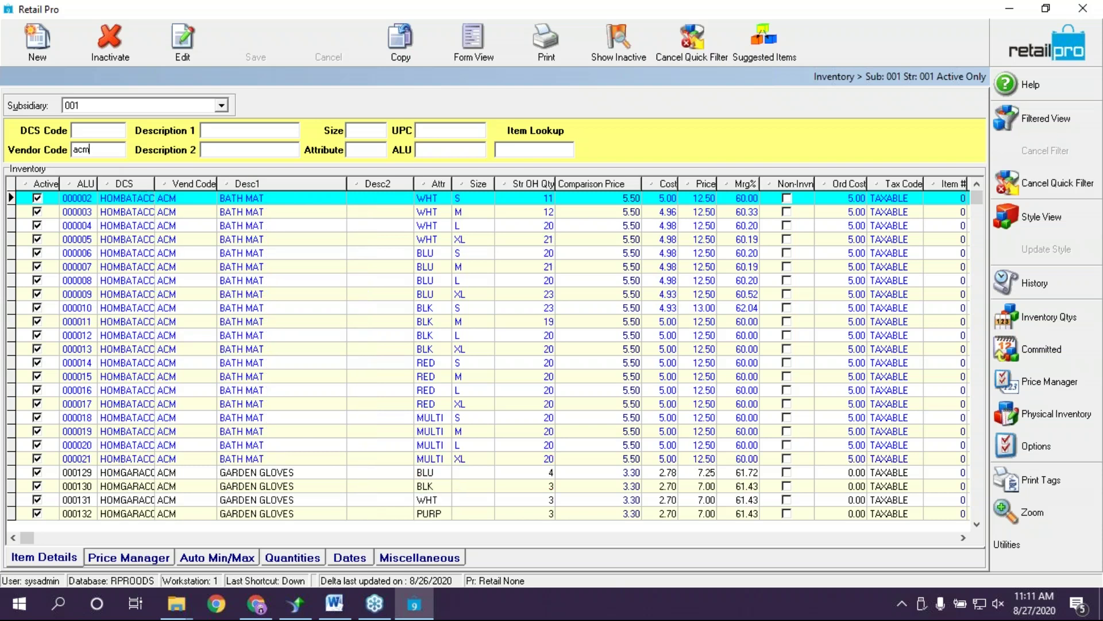
click(249, 130)
text(bath)
key(Return)
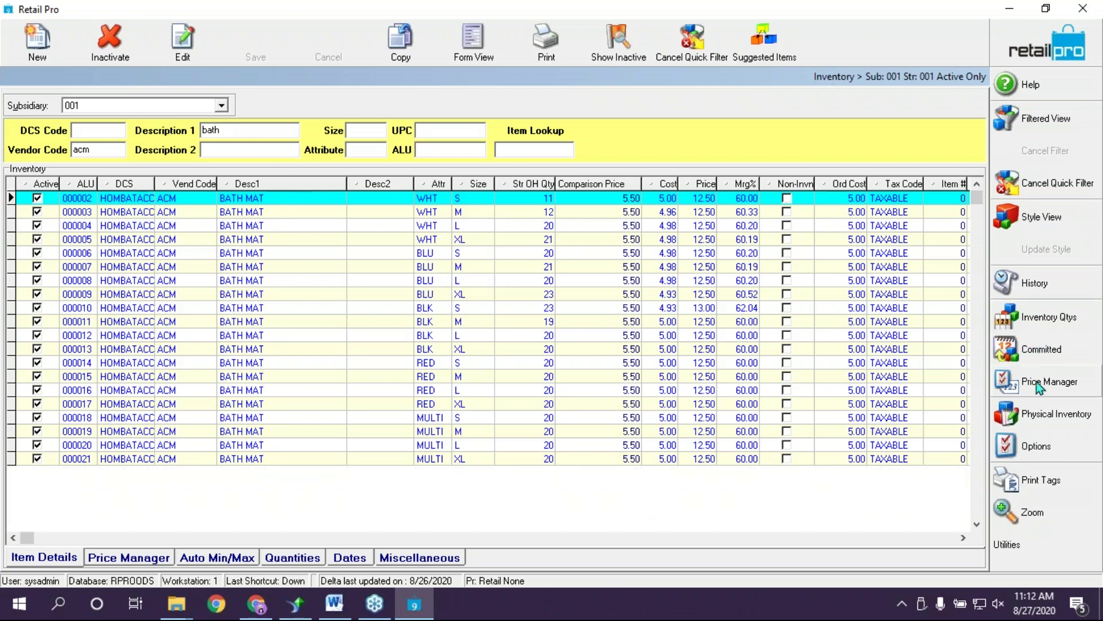
click(1095, 317)
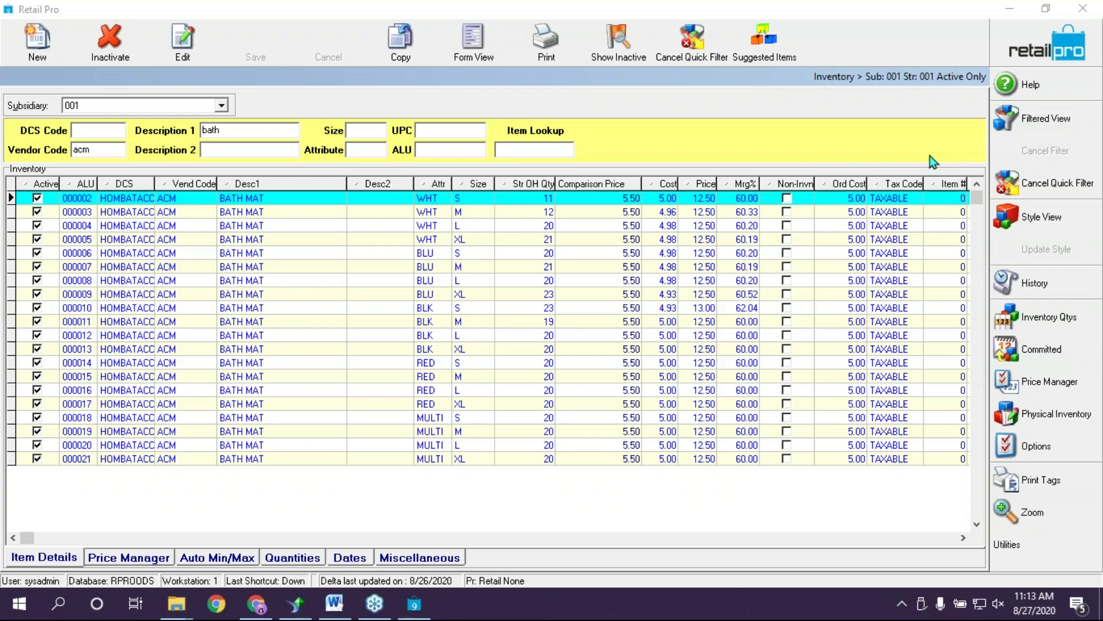
Close the Inventory list window
click(1042, 46)
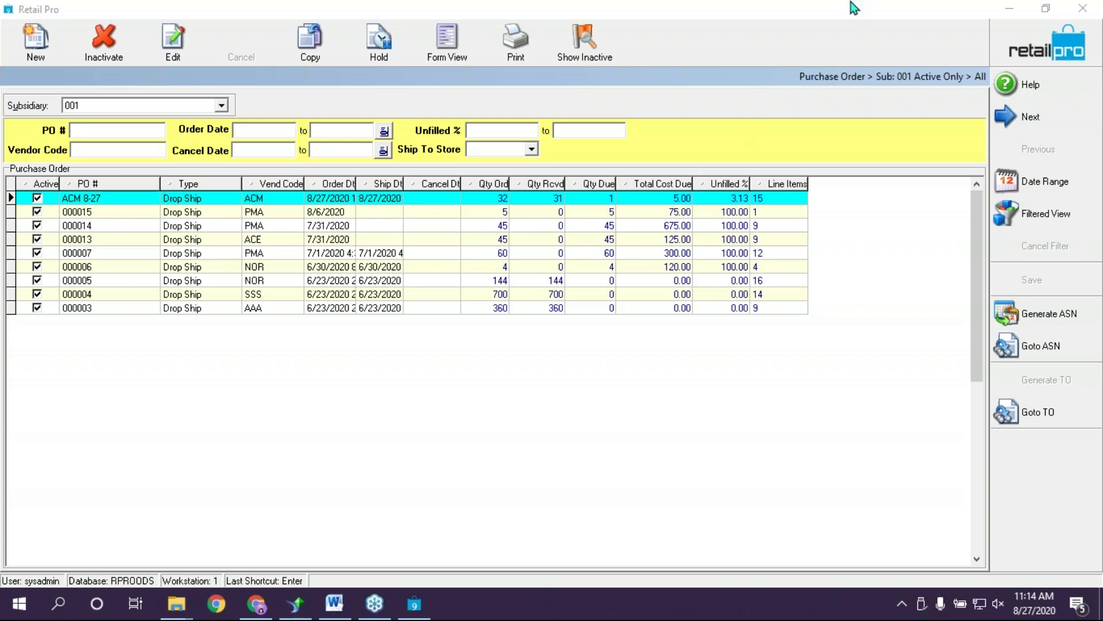
Switch from the PO list to Purchasing > Vouchers and open voucher 14 in Form View
click(1023, 45)
click(339, 53)
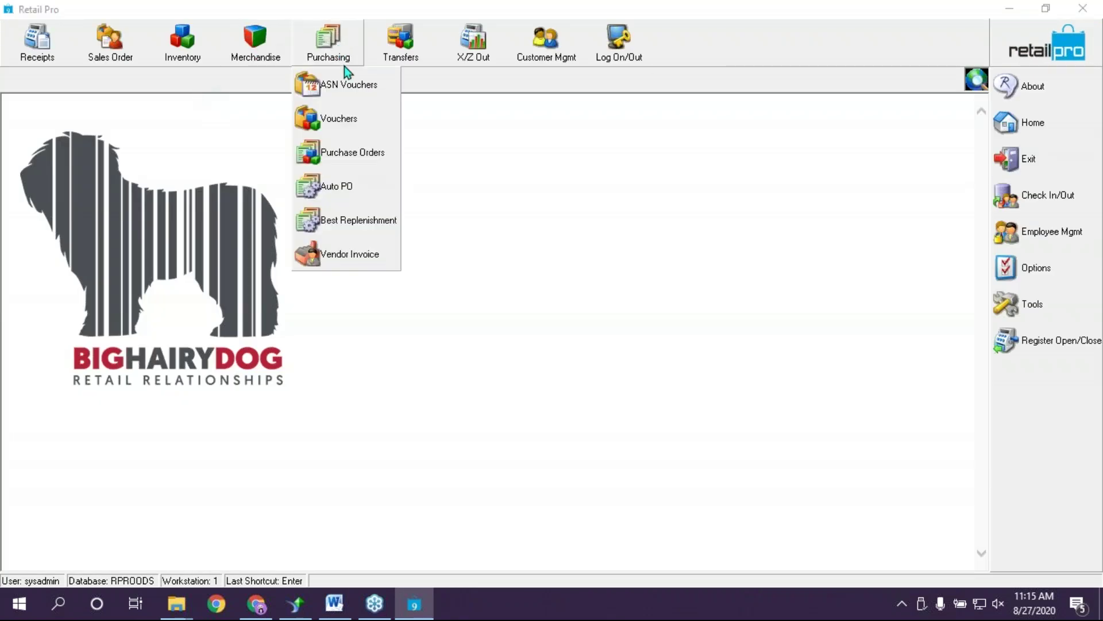
click(364, 142)
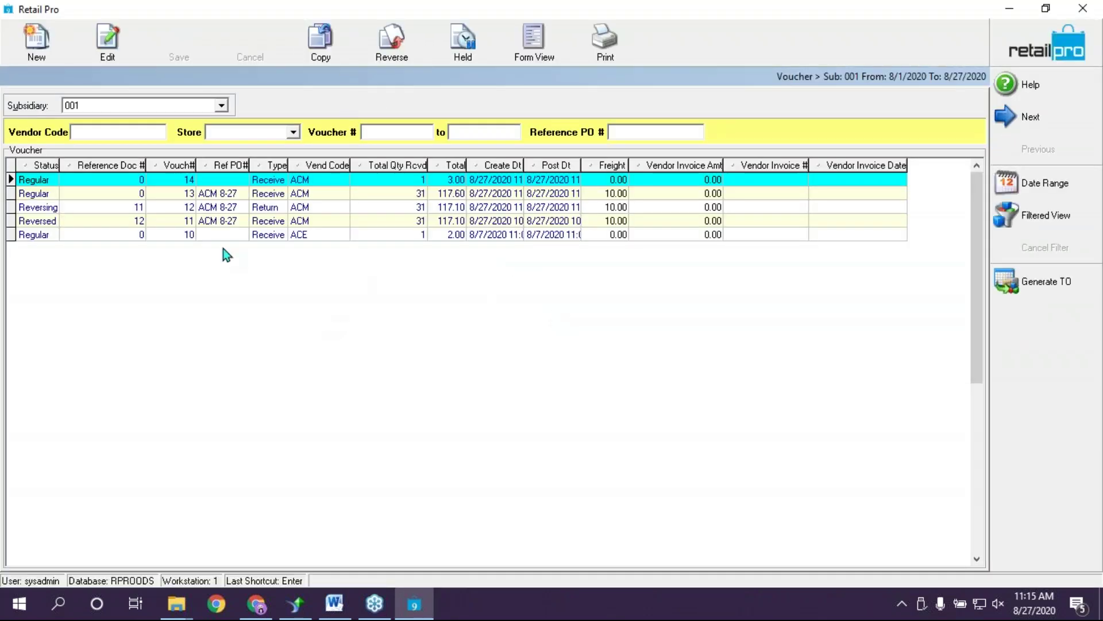
click(221, 221)
click(204, 182)
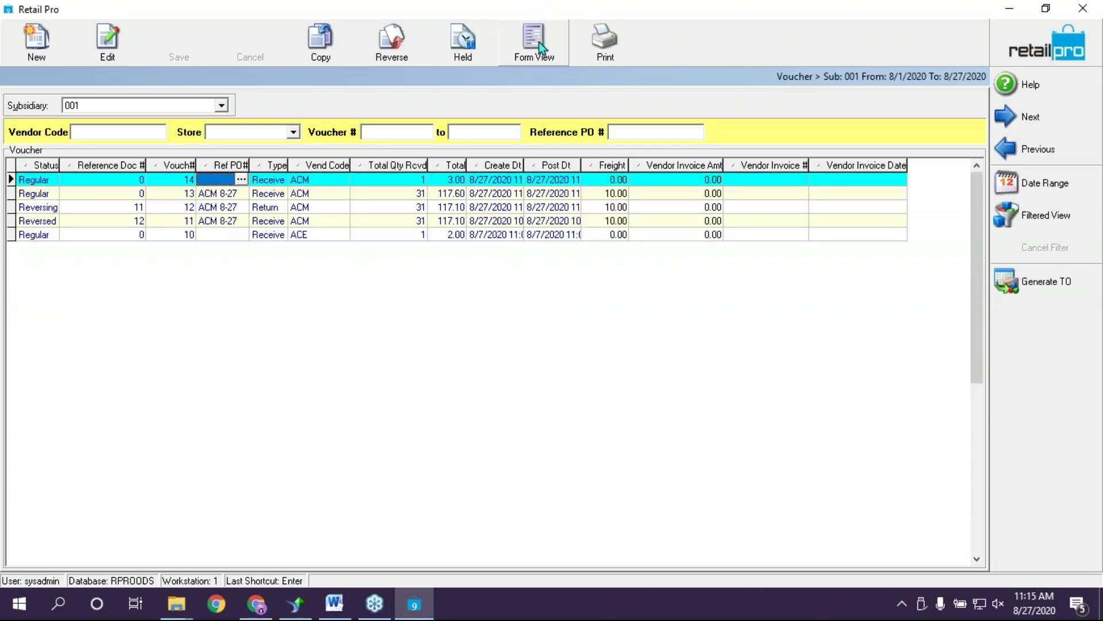
click(536, 40)
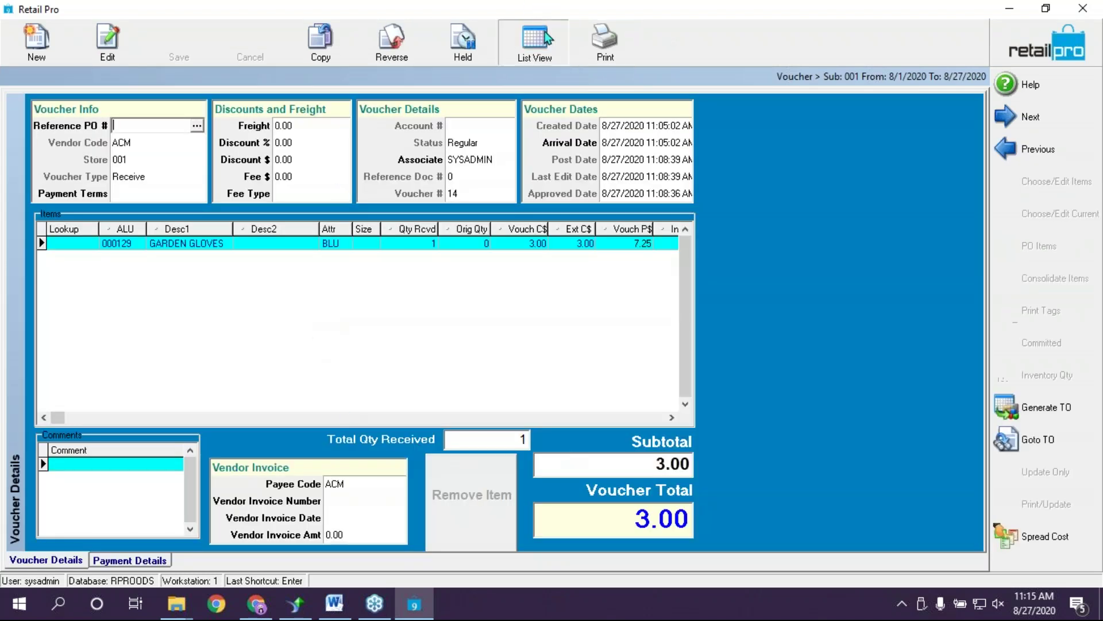
Go back to the voucher list and open voucher 13's details, selecting item line 000003
click(543, 35)
click(288, 193)
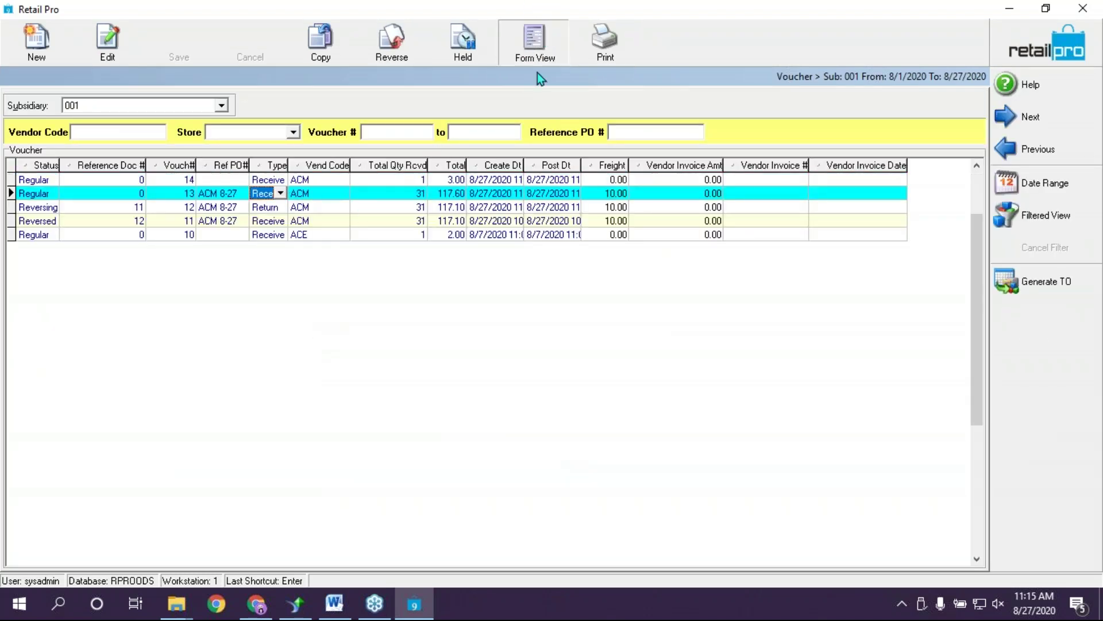
click(534, 45)
click(221, 276)
Multi-select voucher 13's item rows 000010 through 000004 in the Items grid
click(229, 245)
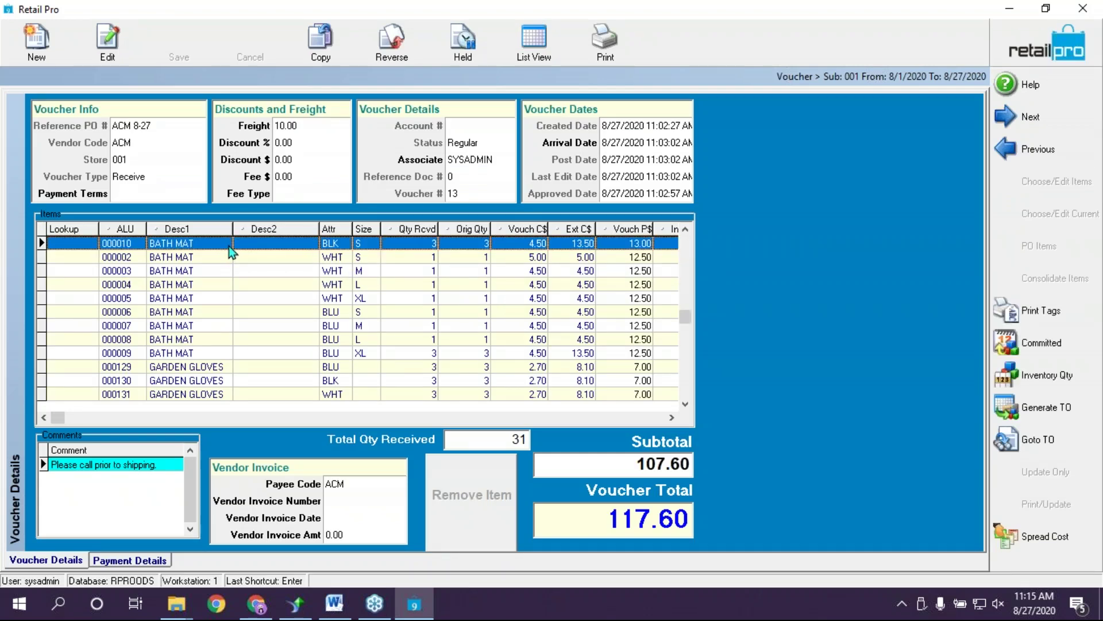
shift+click(225, 257)
shift+click(221, 271)
right_click(234, 259)
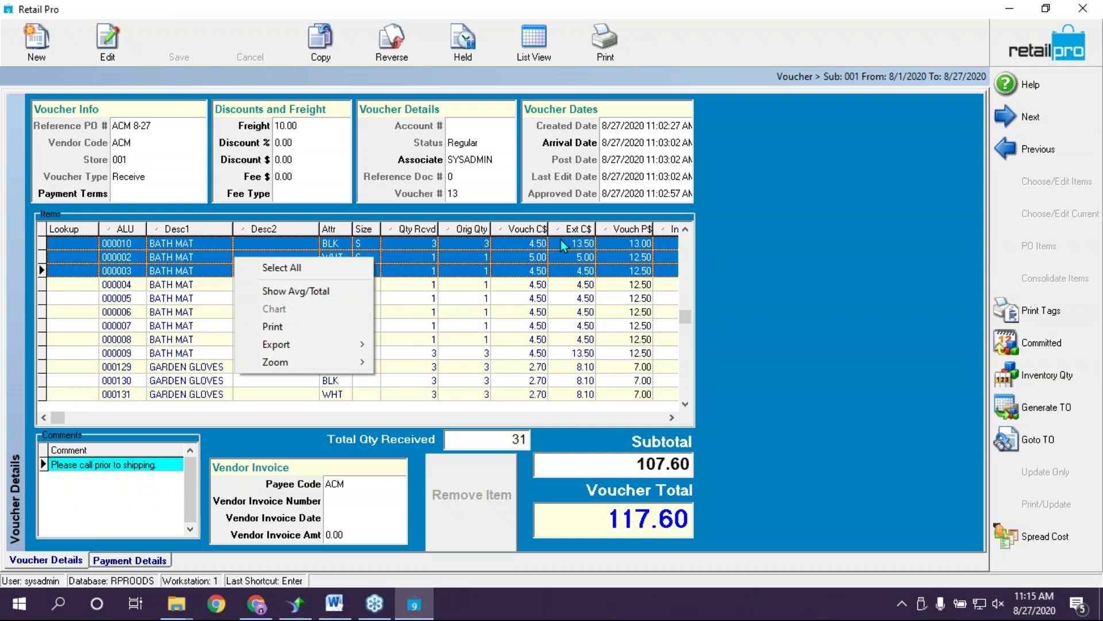
click(564, 256)
drag(500, 243, 512, 292)
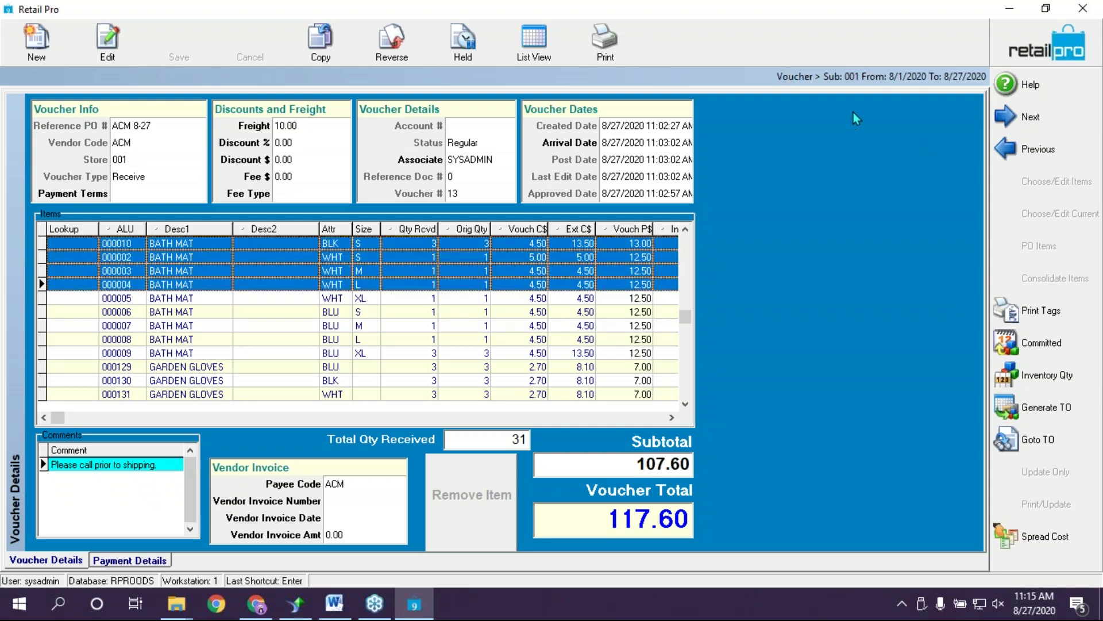
Preview price tags for the selected lines using the TEST Split label layout
click(1023, 316)
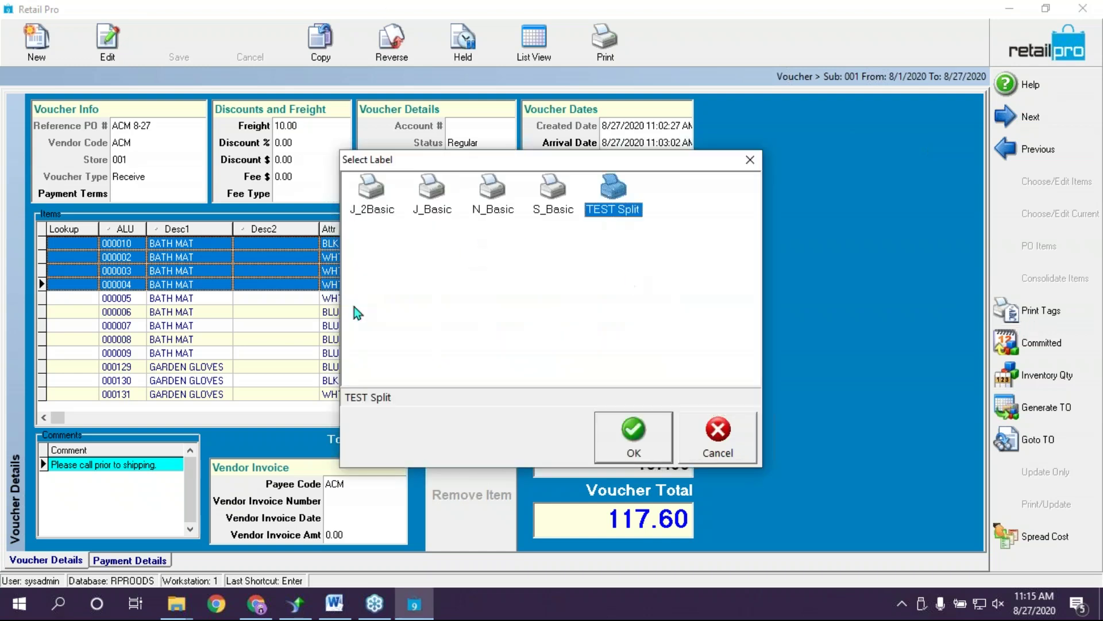
click(637, 438)
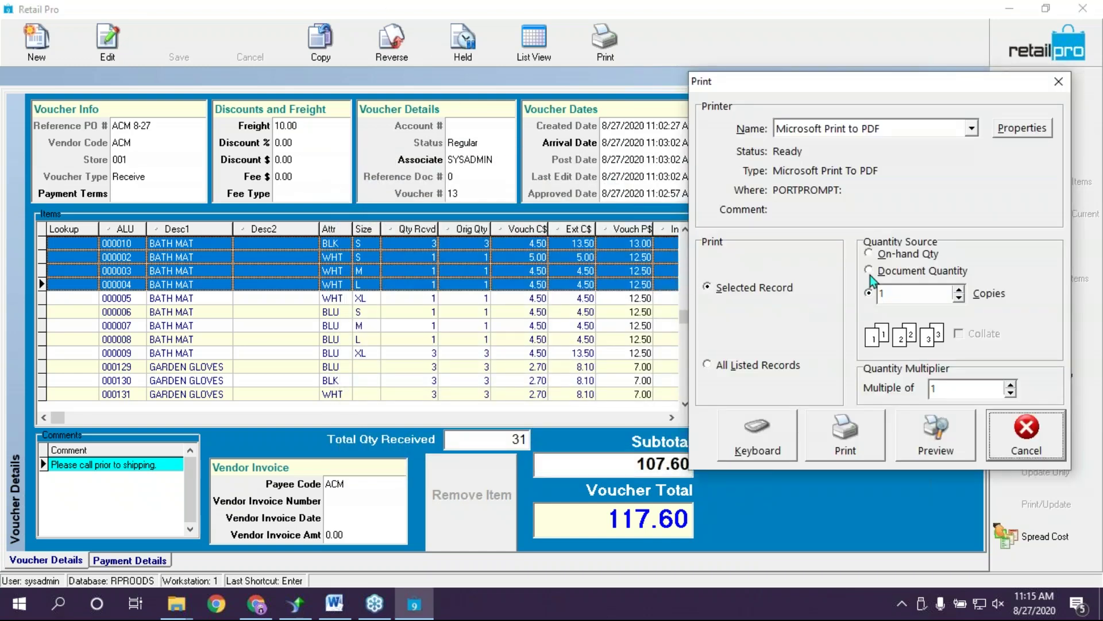
click(936, 435)
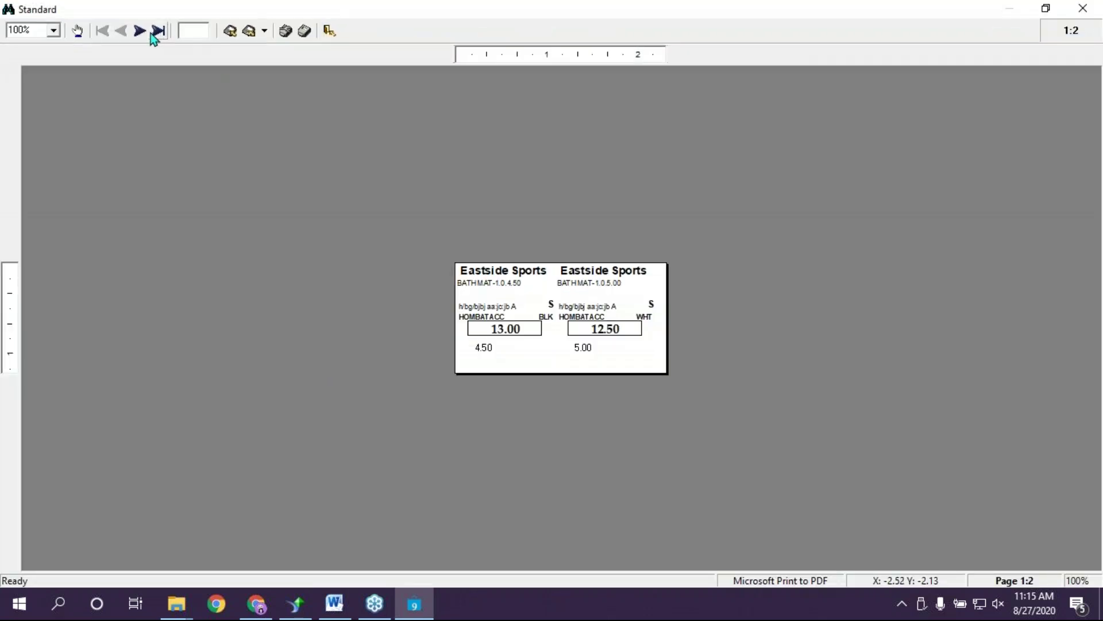
Page through the two-page tag preview, then close it without saving the report
click(156, 31)
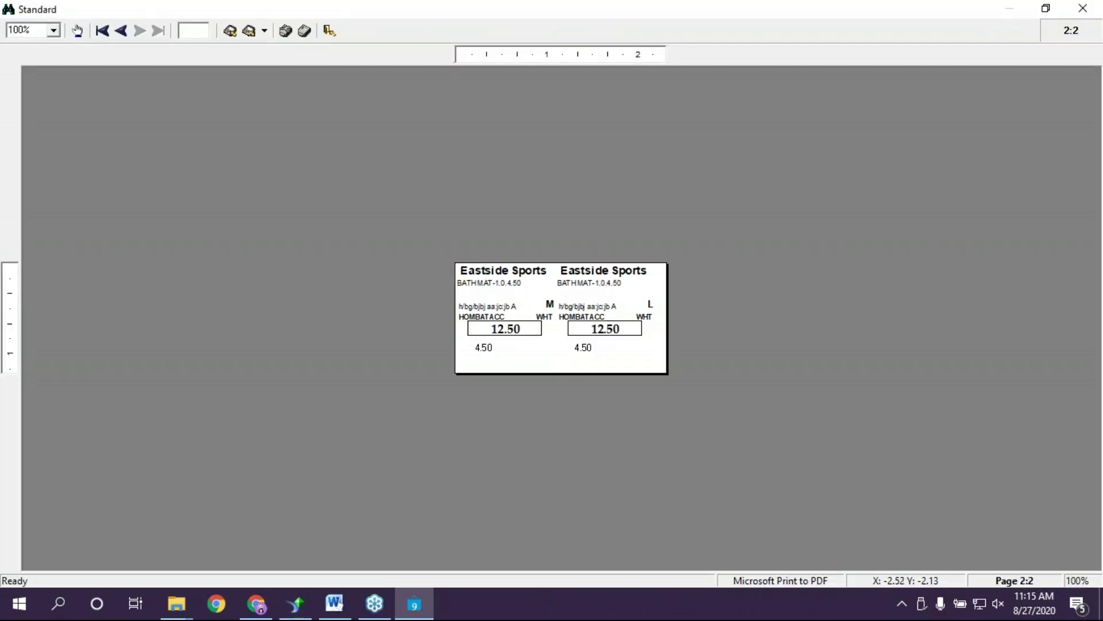
click(117, 35)
click(139, 32)
click(1083, 8)
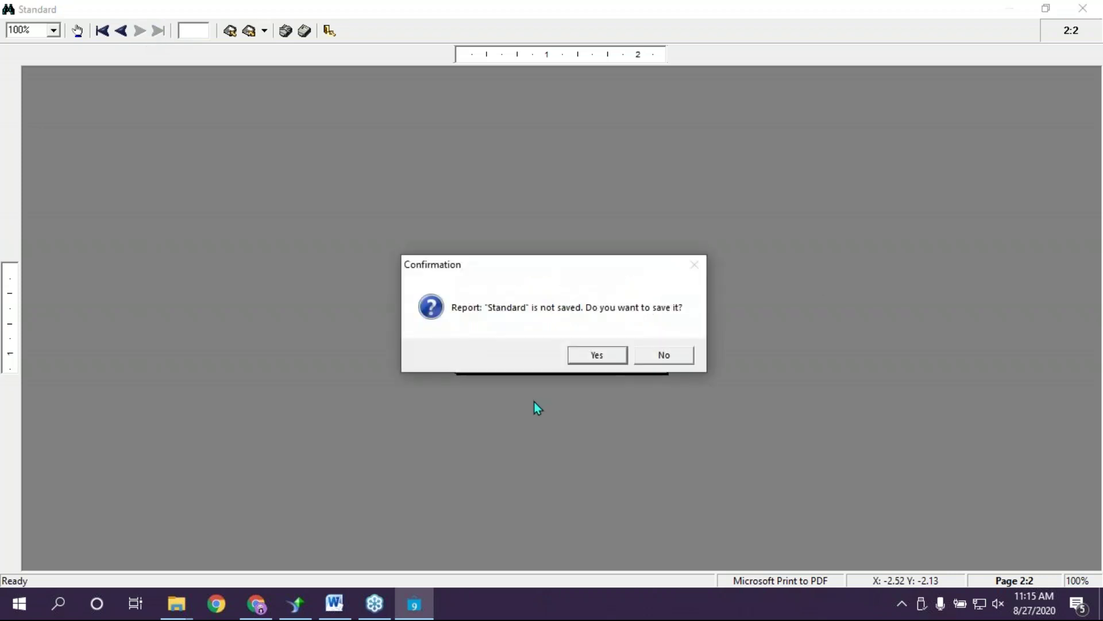
click(598, 355)
click(605, 402)
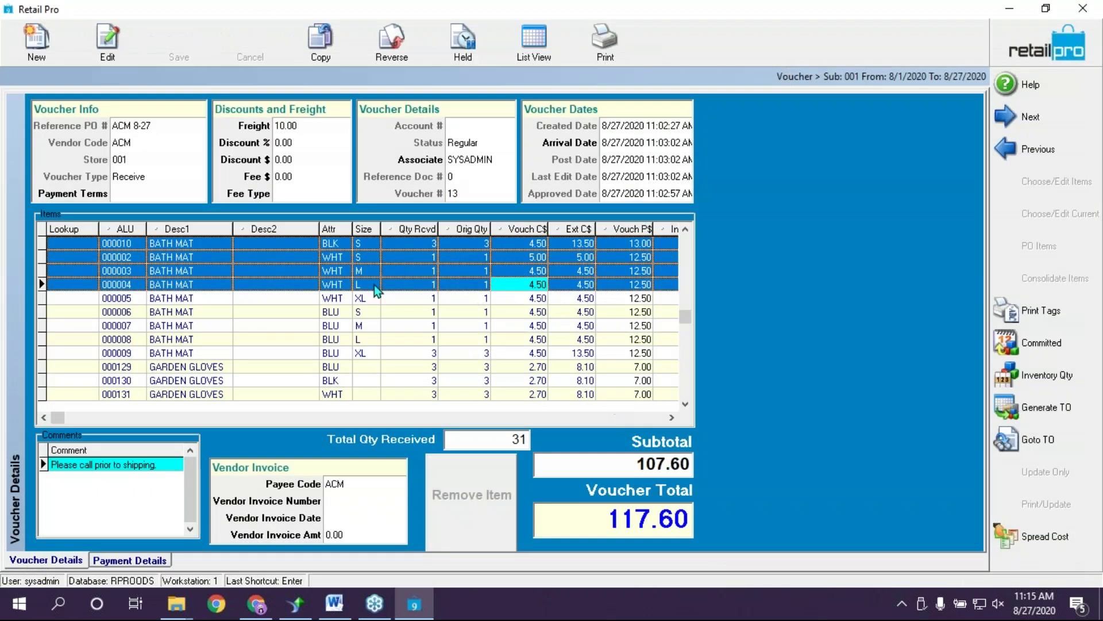
click(222, 285)
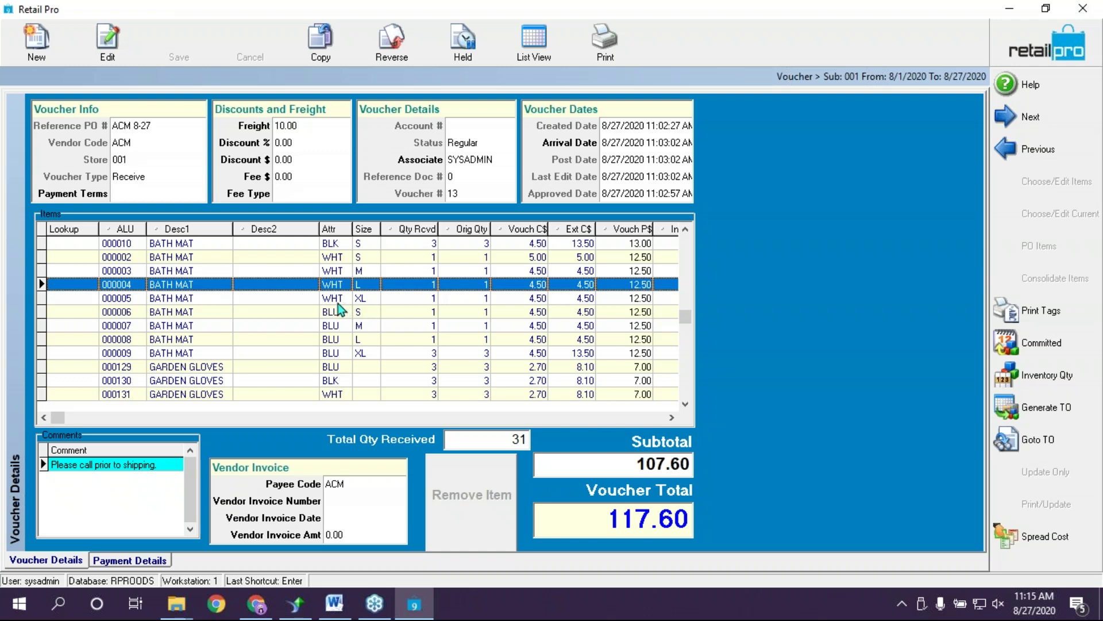
click(376, 246)
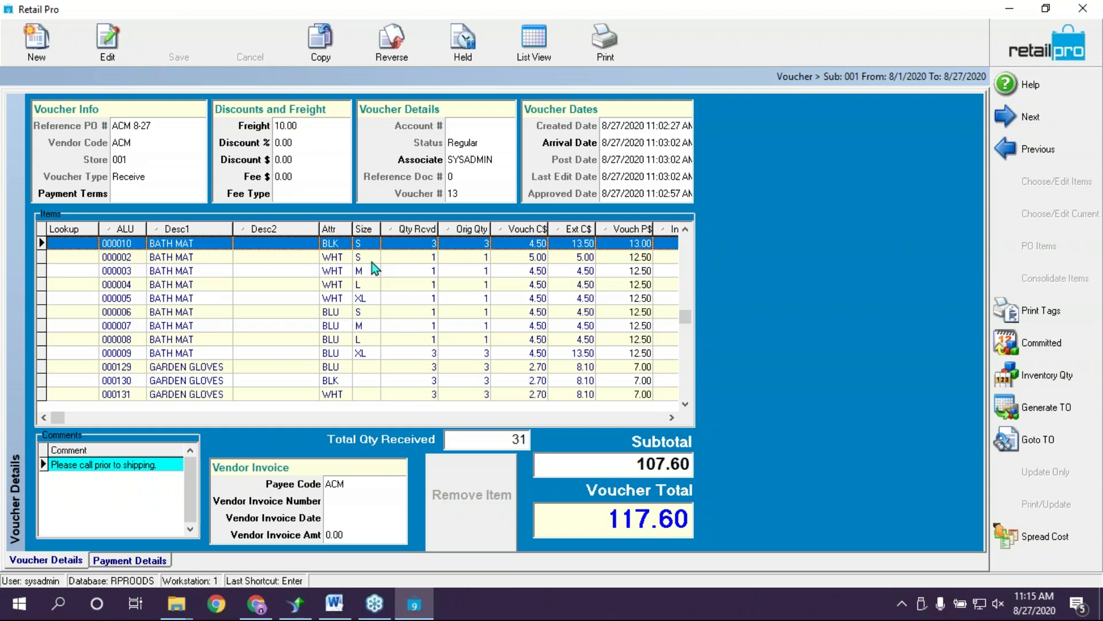
ctrl+click(381, 262)
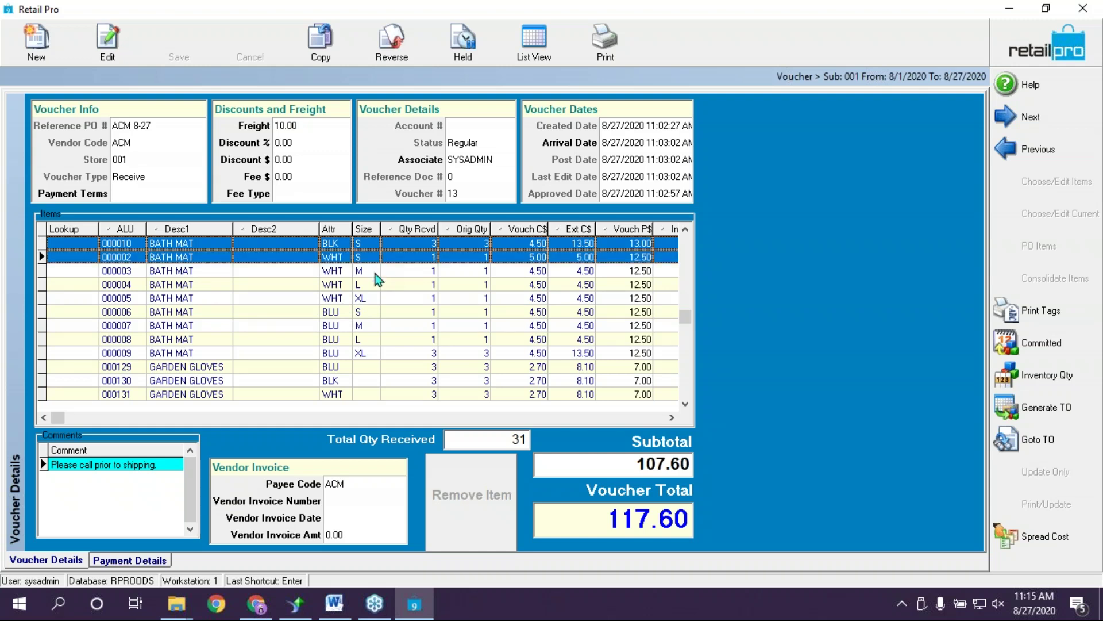
ctrl+click(375, 274)
ctrl+click(368, 286)
ctrl+click(367, 298)
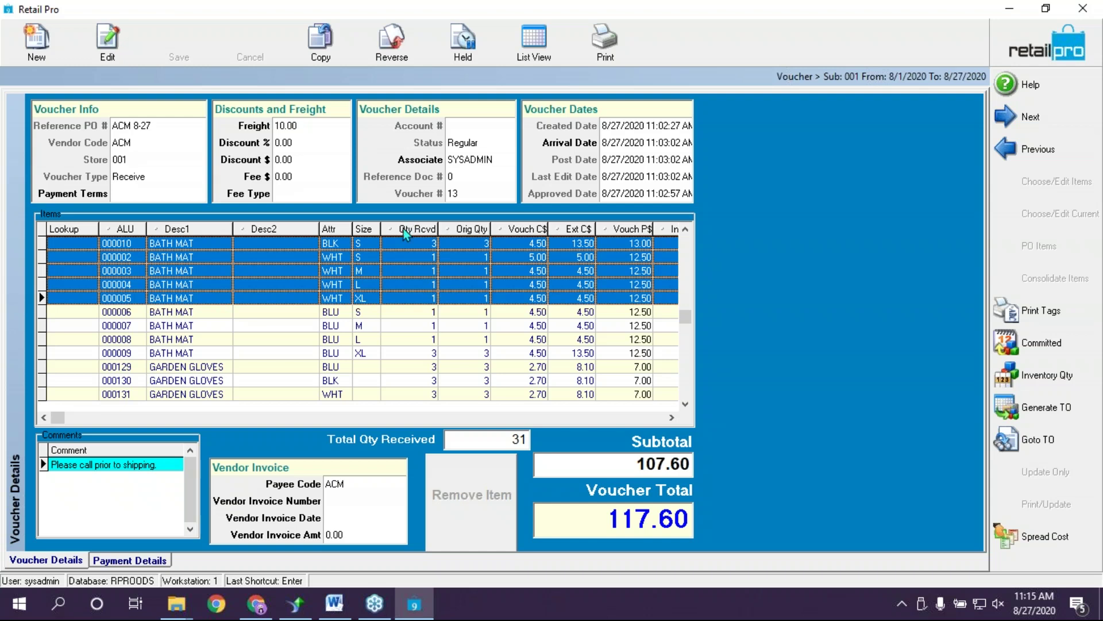
click(1036, 313)
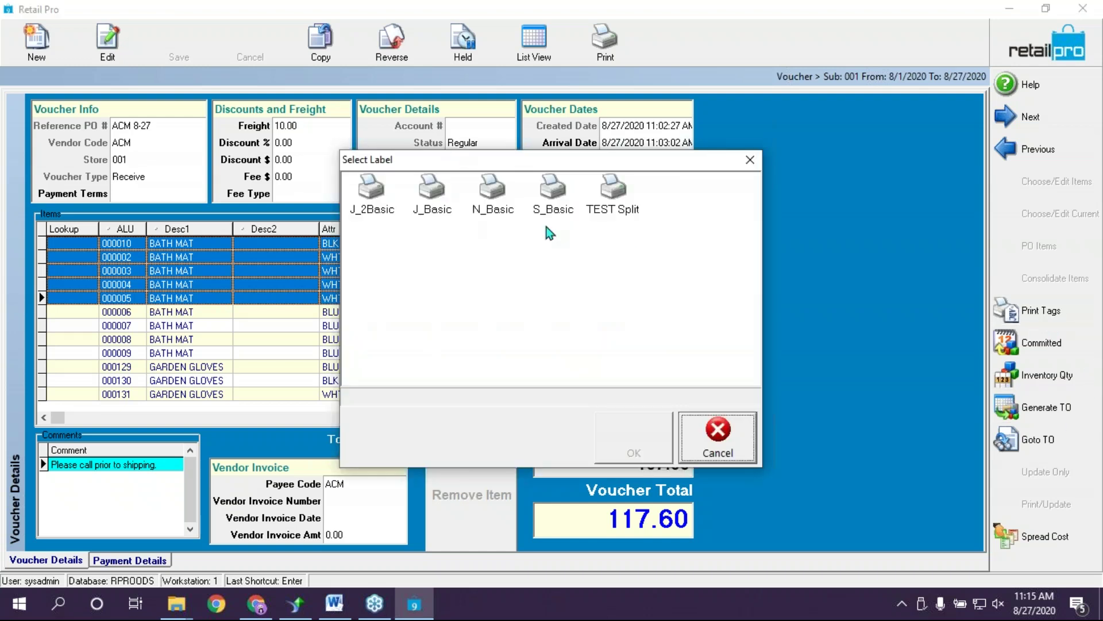
click(750, 160)
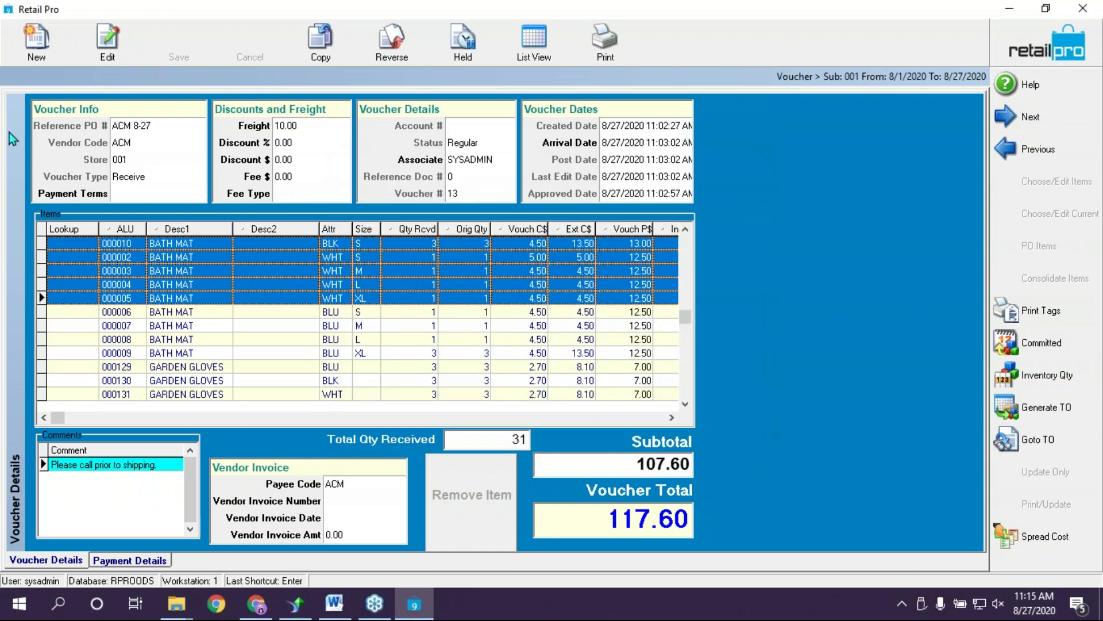
click(417, 313)
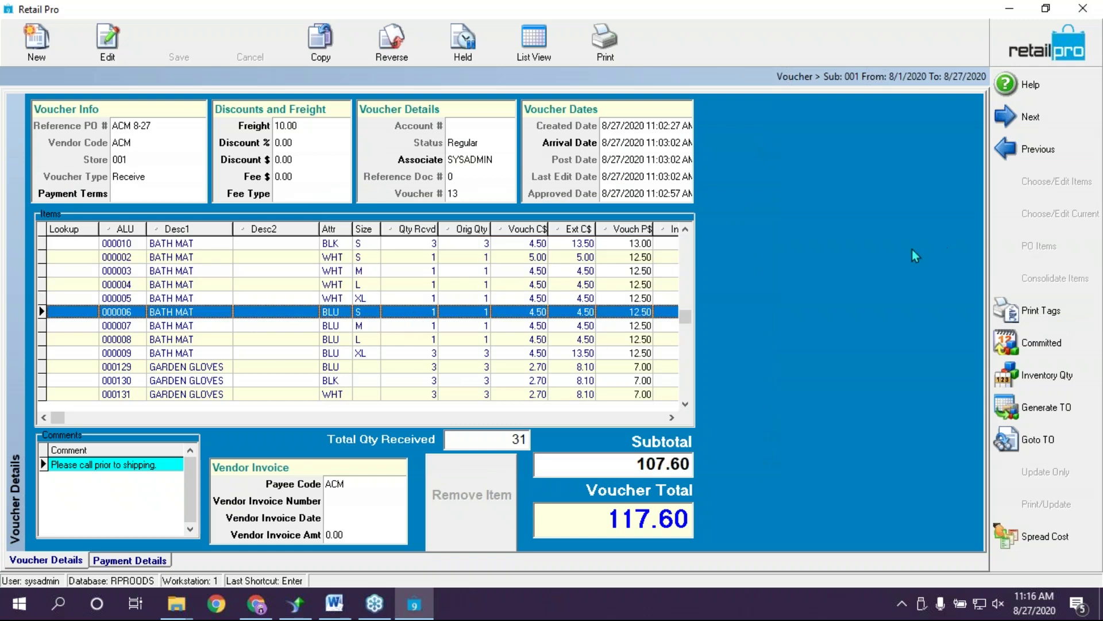
Leave voucher 13 for ACM 8-27 and go back to the main module screen
click(1090, 322)
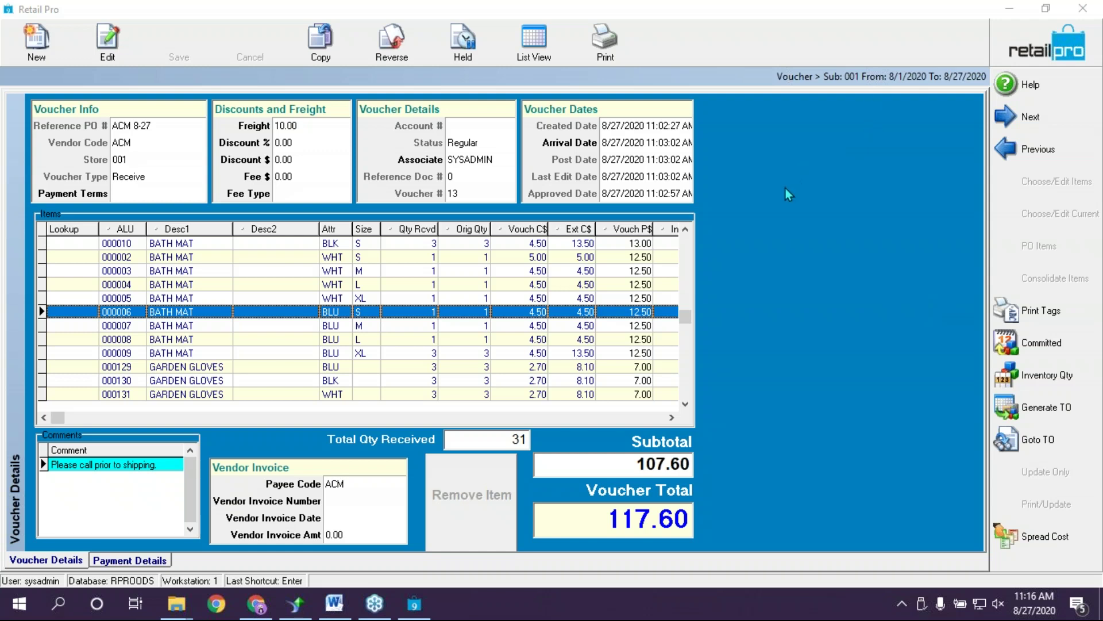
click(1047, 44)
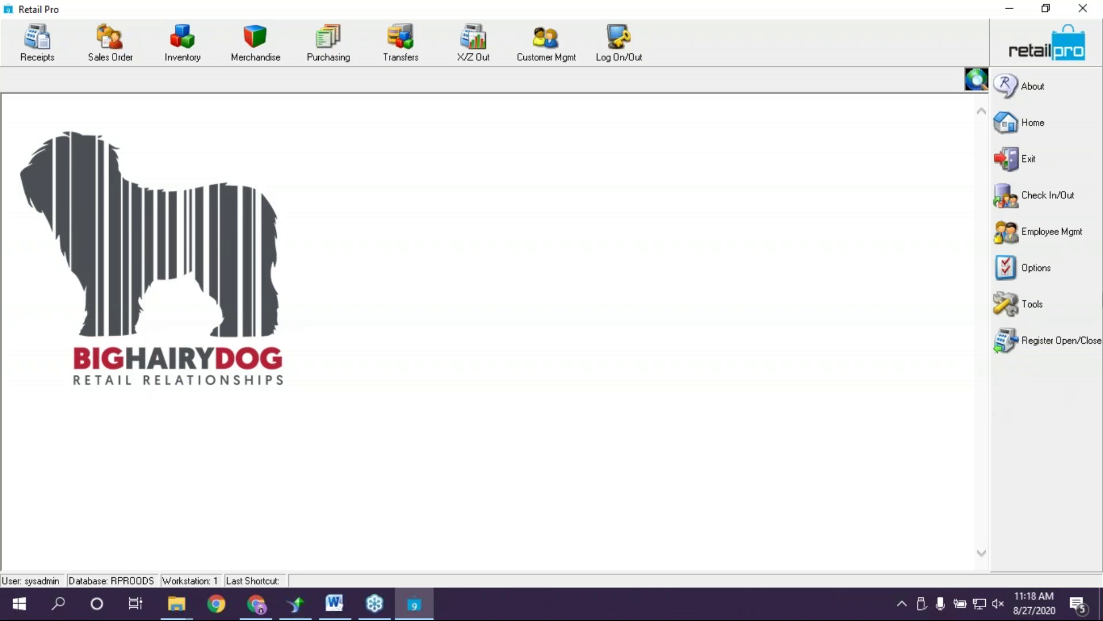
Open Merchandise > Clean House to list subsidiary 001's active inventory items
click(1084, 298)
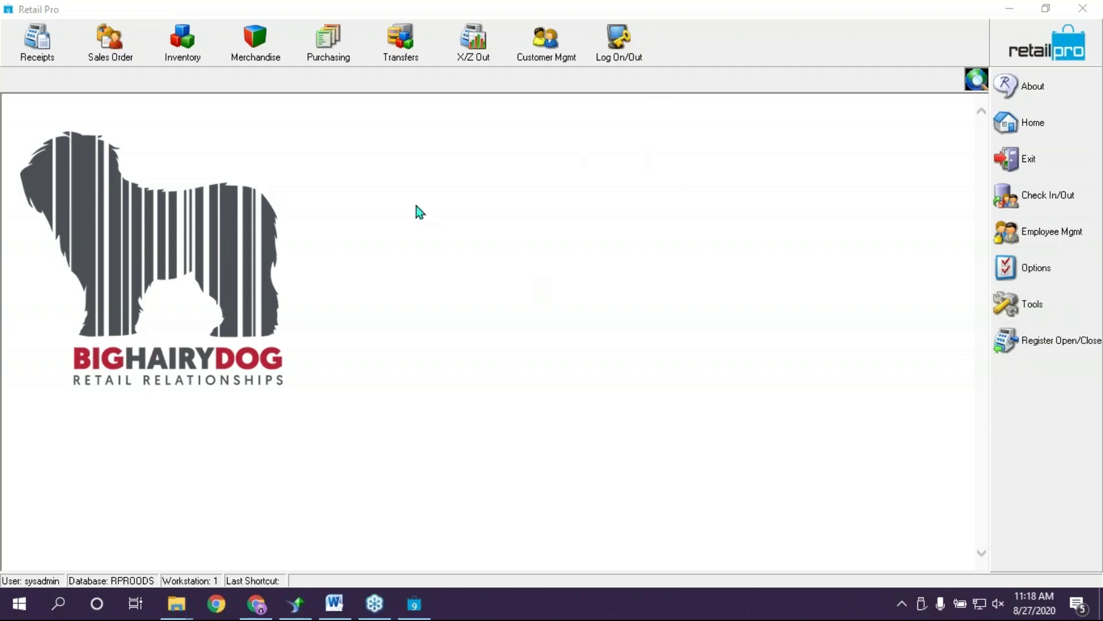
click(254, 41)
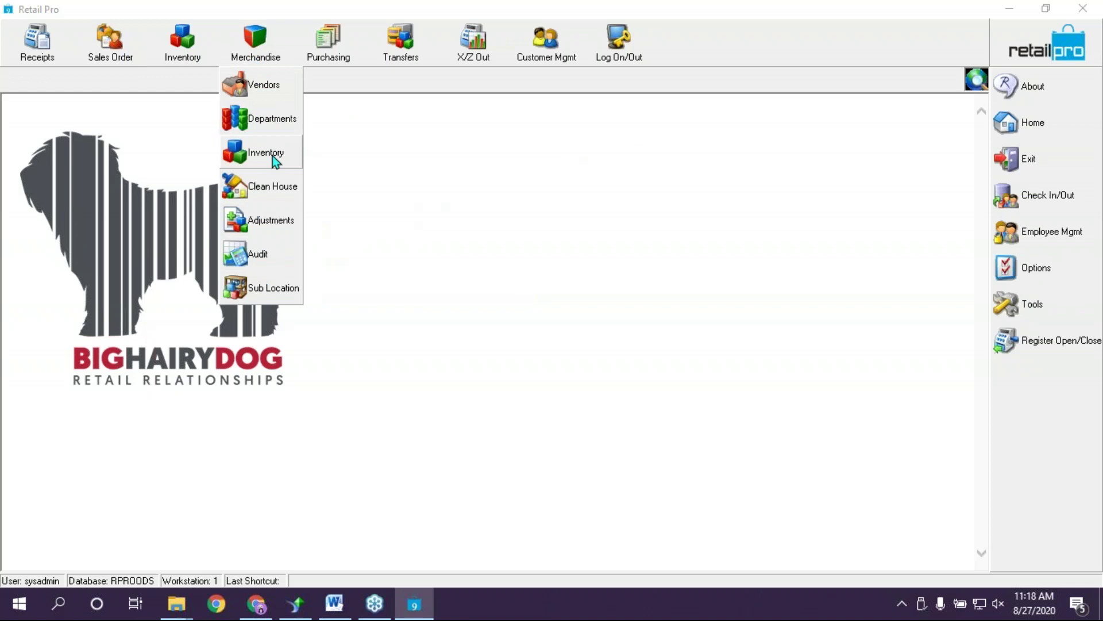
click(275, 190)
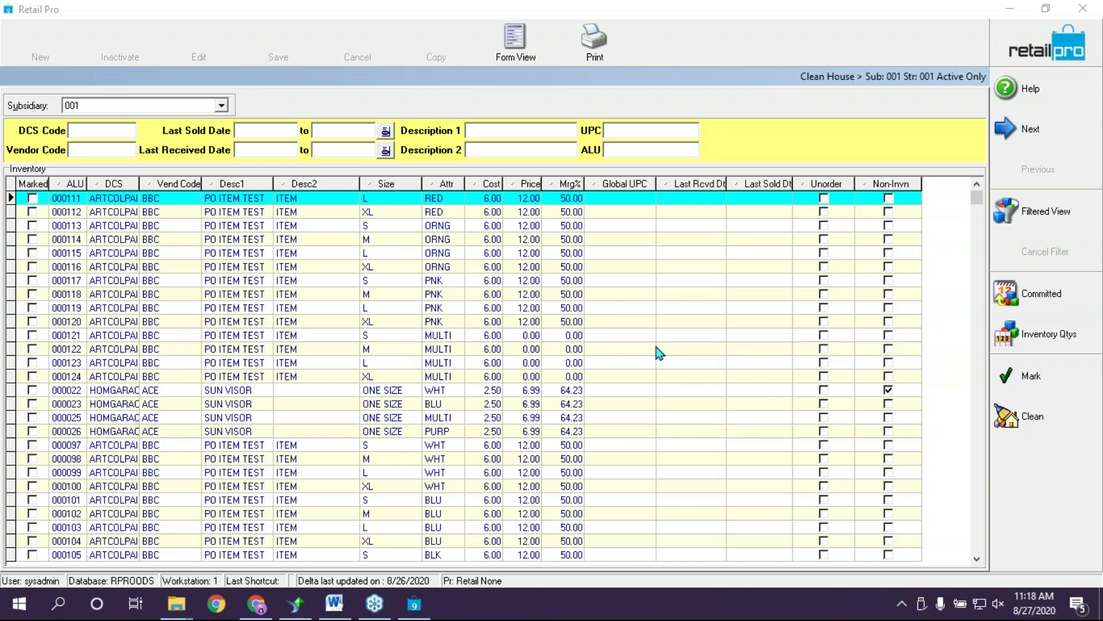
Open the Clean House filter criteria, check Vendor Code PMA, and show the filter elements list
click(1023, 216)
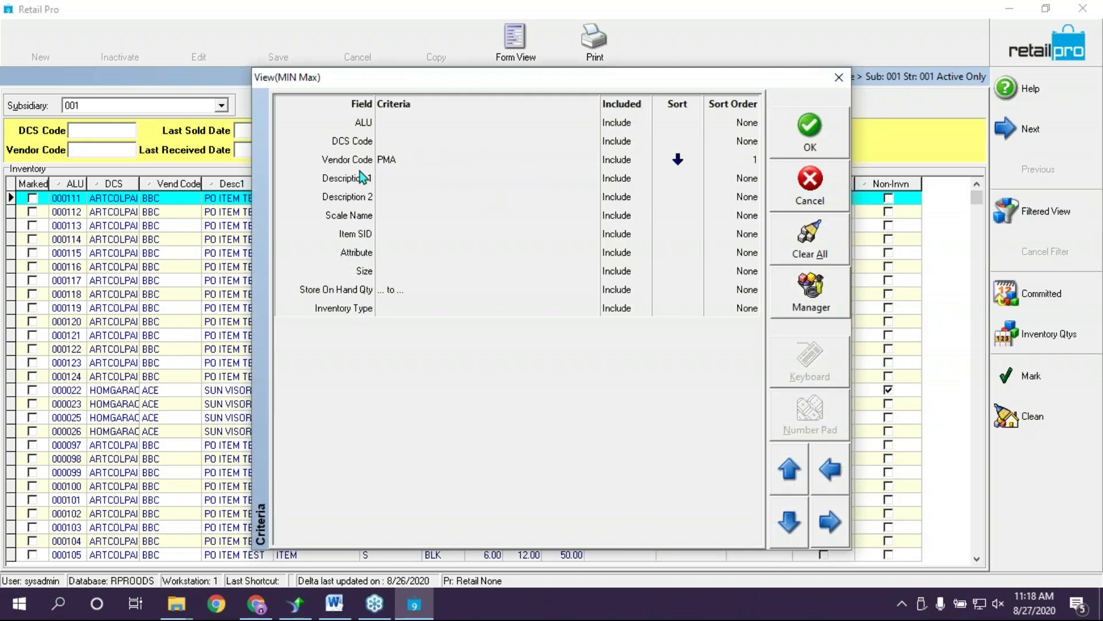
click(423, 166)
click(423, 166)
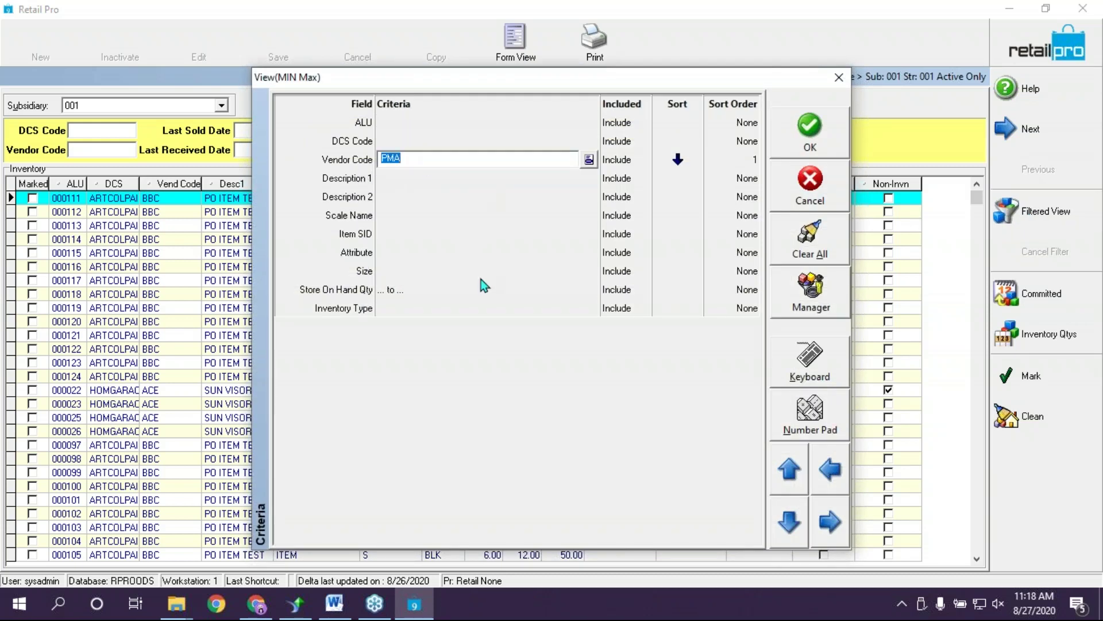
right_click(471, 441)
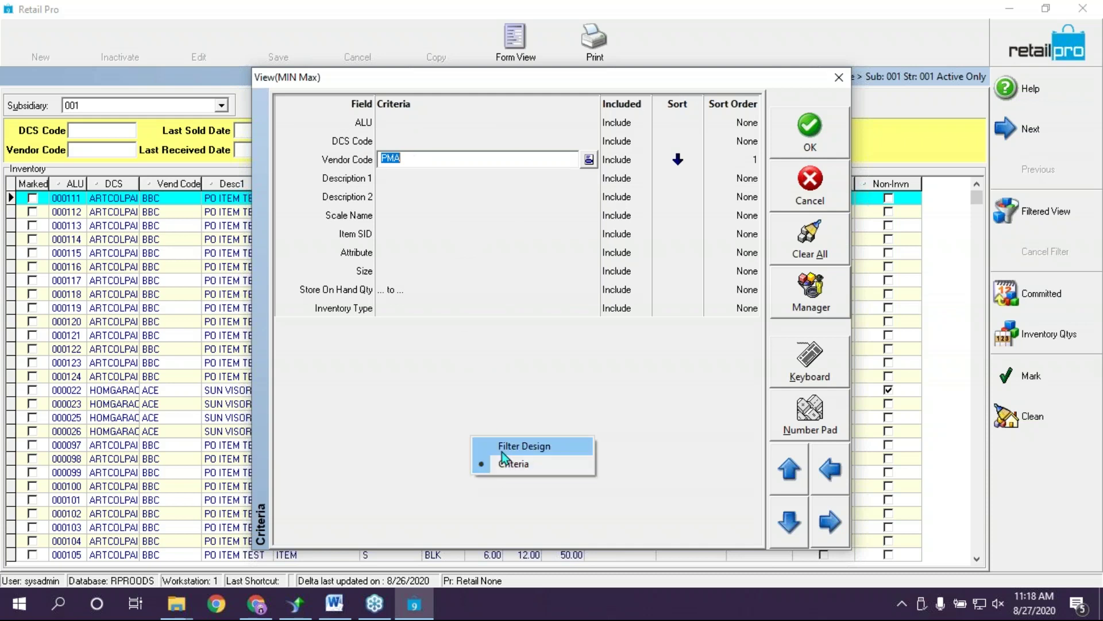
click(502, 447)
Search the filter elements for 'las' and add Last Sold Date to the filter
drag(754, 143, 754, 182)
click(448, 103)
text(last Date On Hand)
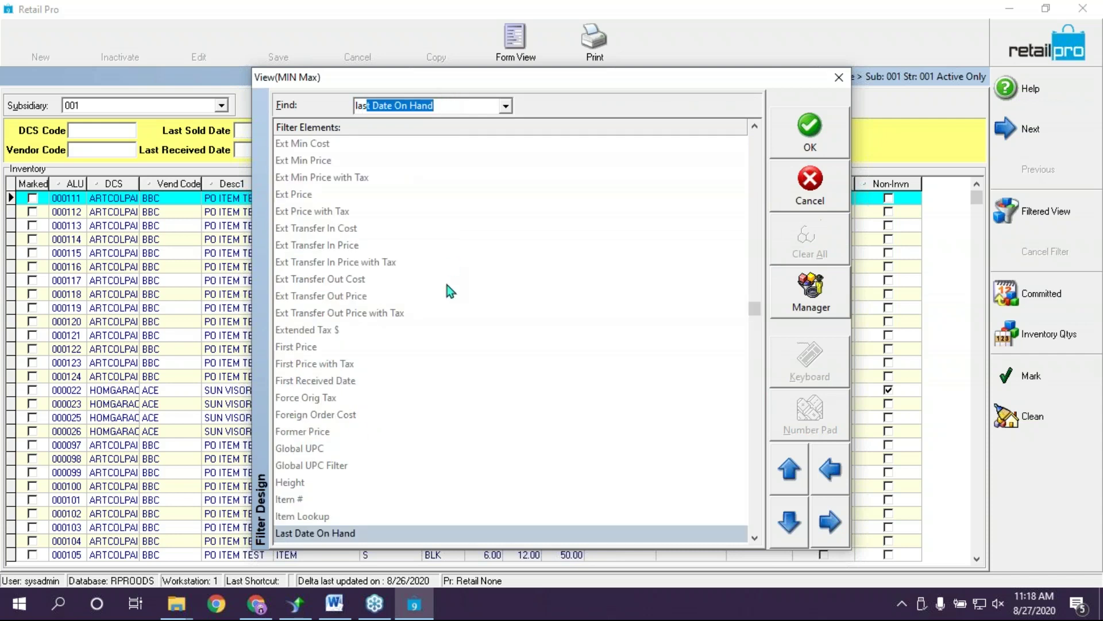
scroll(646, 504, down, 2)
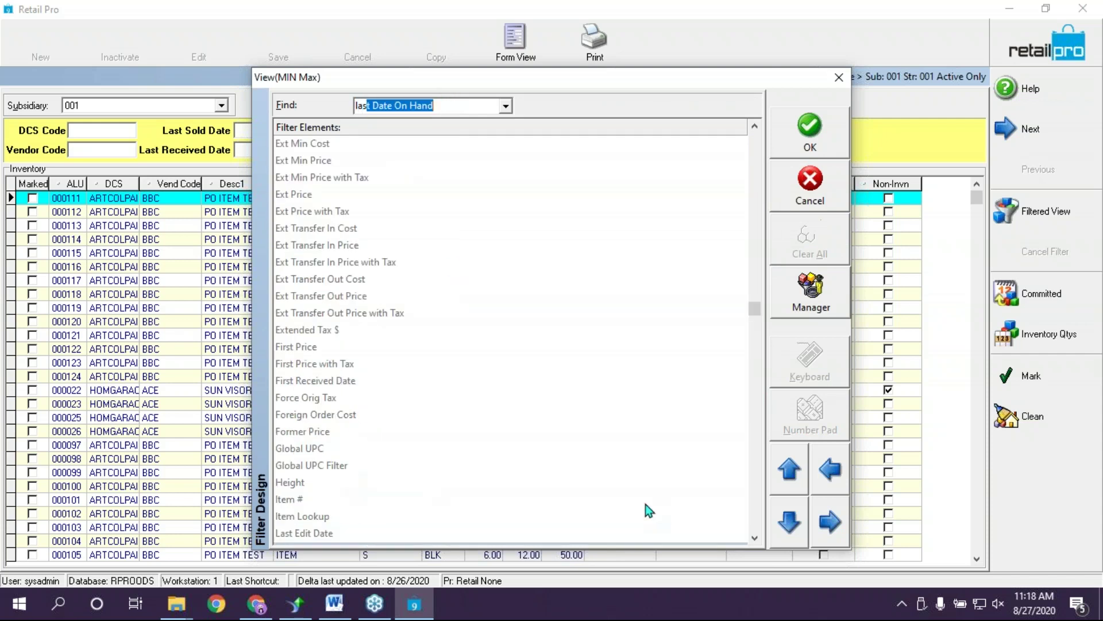
click(754, 538)
click(754, 538)
click(755, 537)
click(755, 537)
click(755, 537)
click(755, 537)
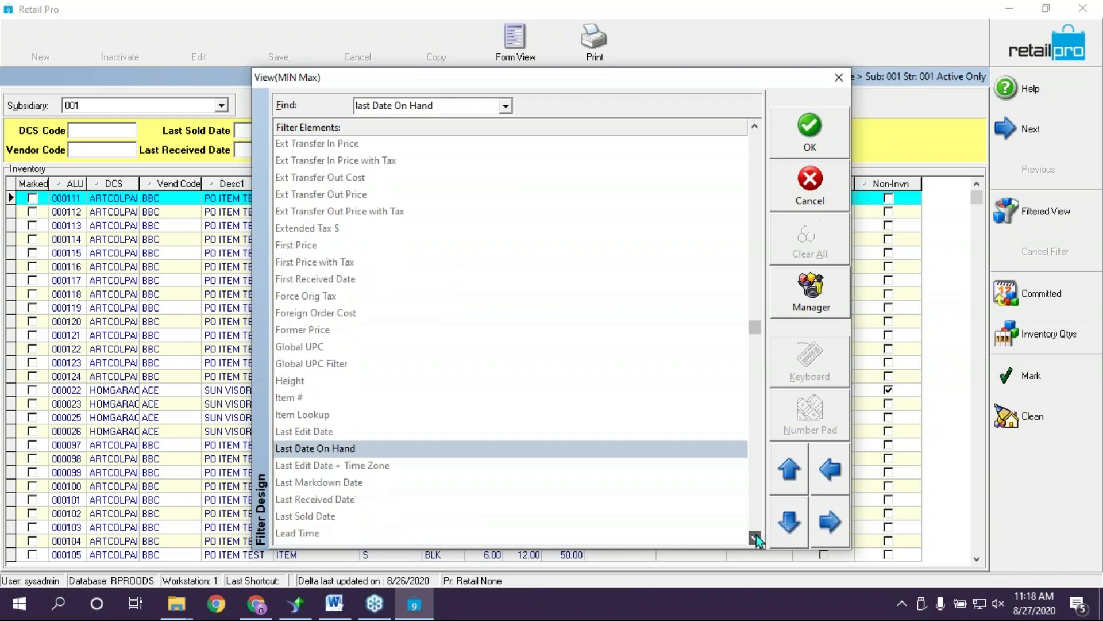
click(337, 517)
Return to the criteria grid and start a Last Sold Date range in the Dynamic Date Filter
right_click(646, 212)
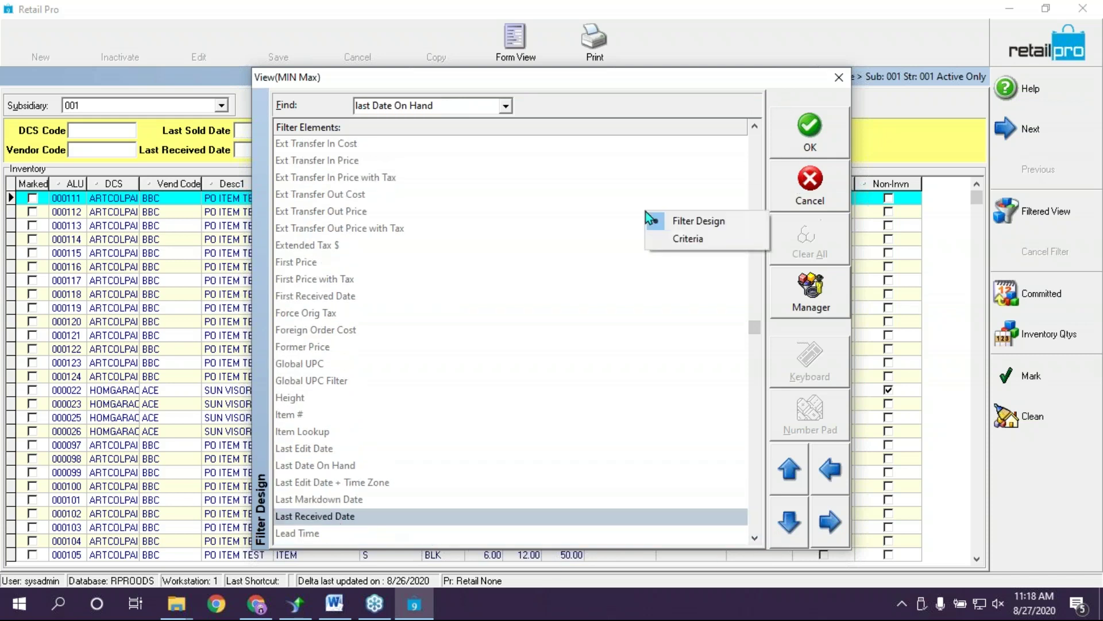
click(704, 243)
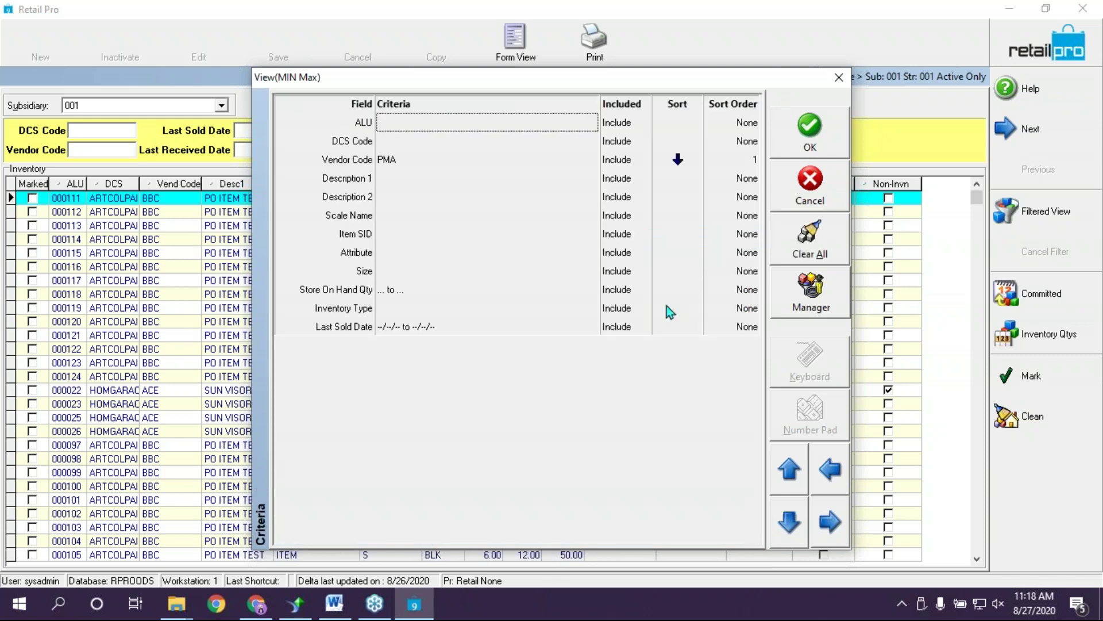
click(439, 158)
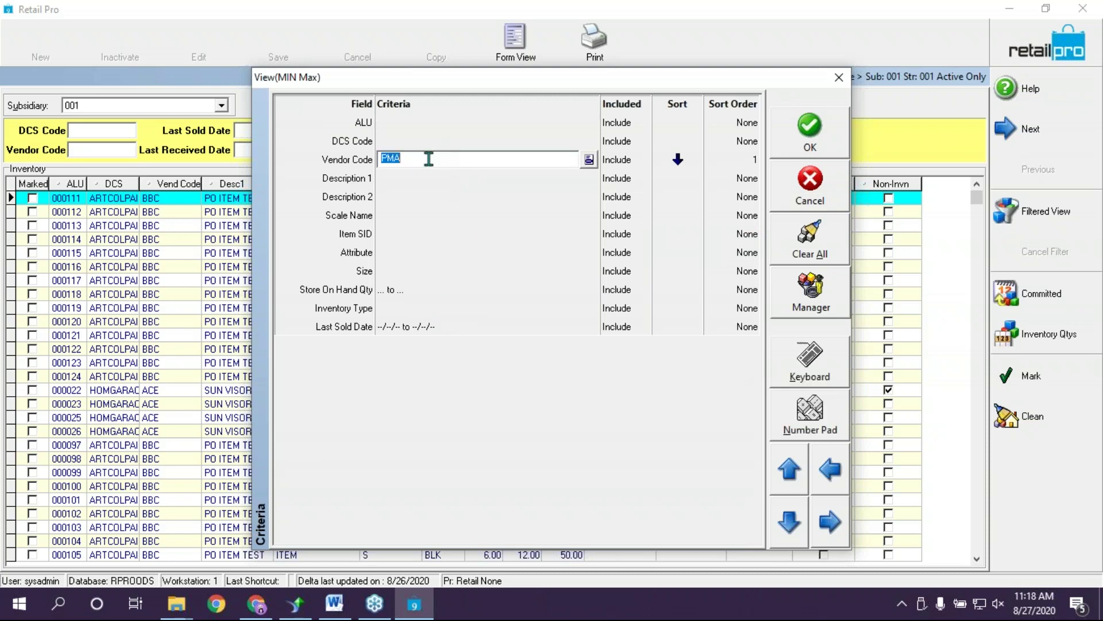
click(395, 326)
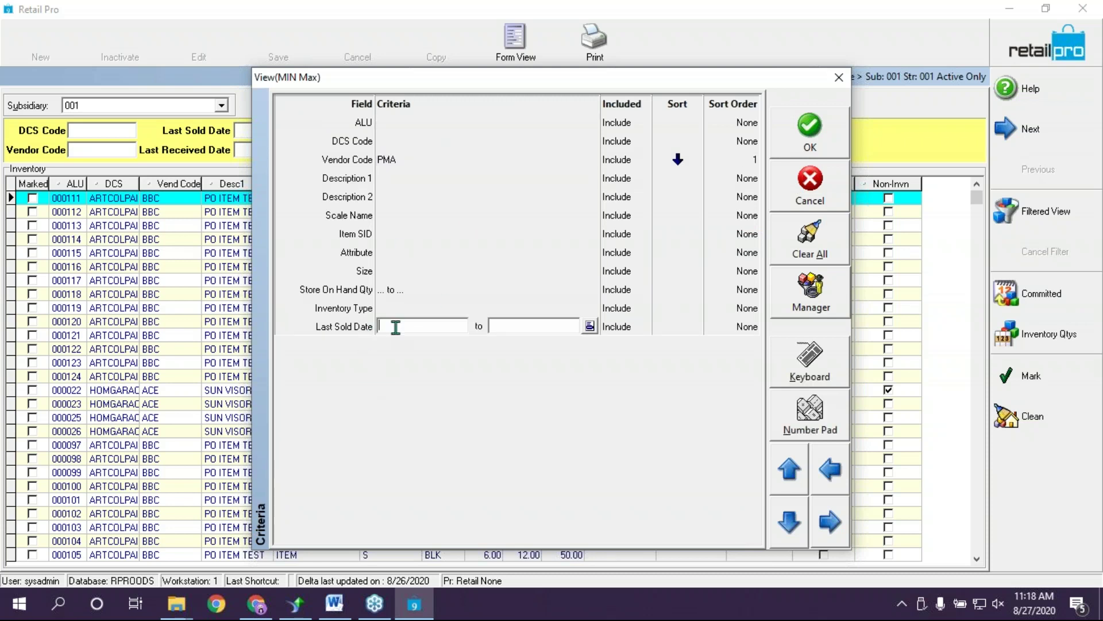
click(519, 292)
click(488, 329)
Set the Last Sold Date range to year-to-date, 1/1/2020 through 8/27/2020
click(587, 327)
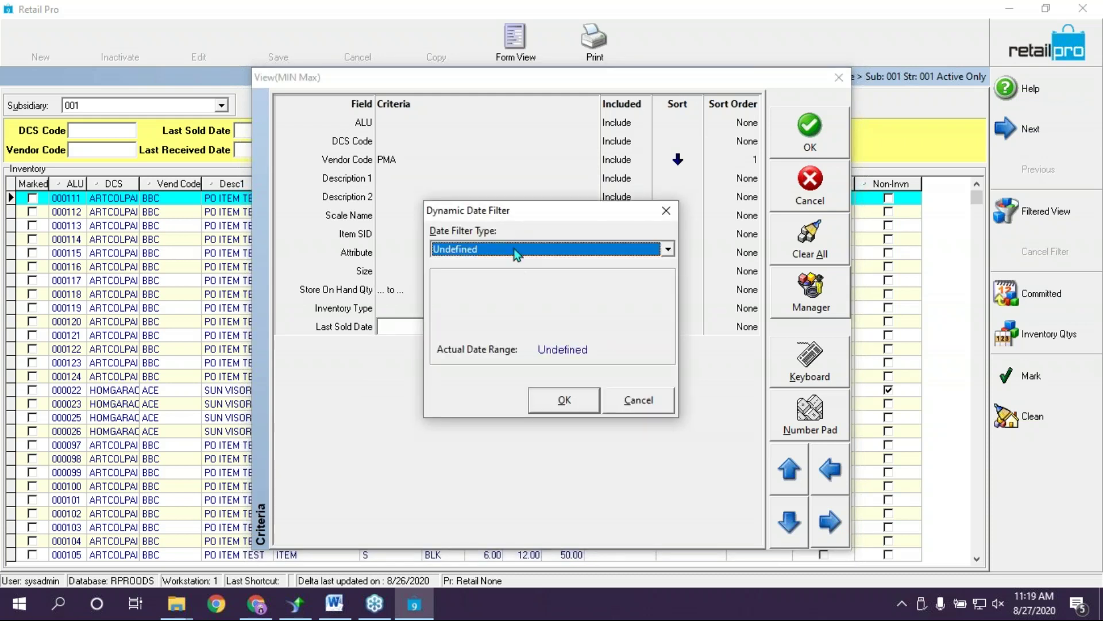
click(514, 248)
scroll(499, 318, up, 1)
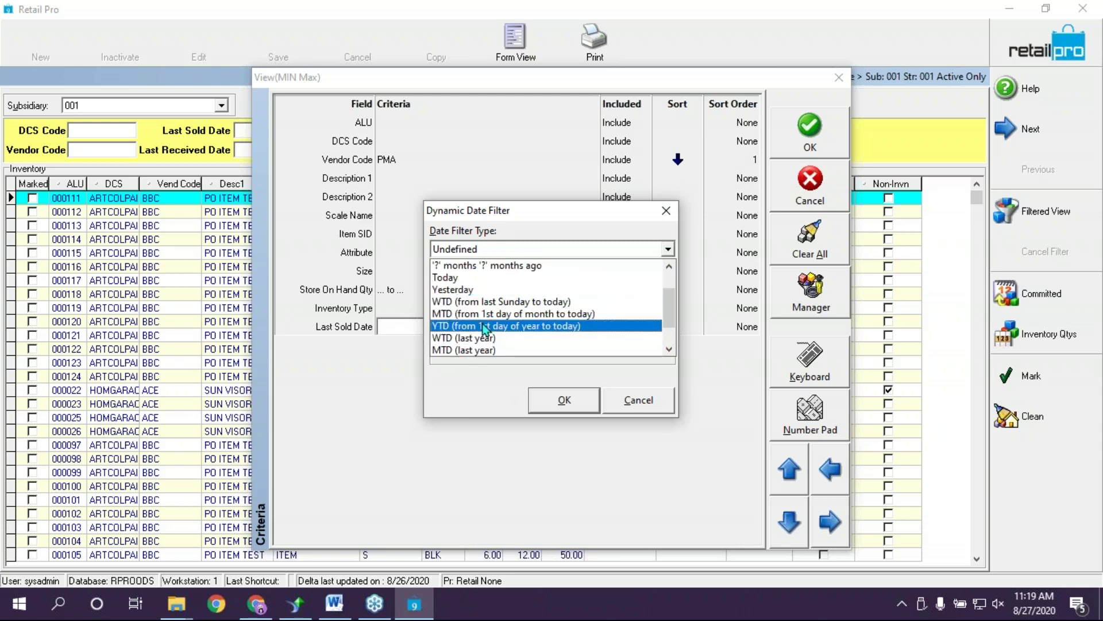
click(485, 326)
click(567, 401)
Switch the Last Sold Date criterion to Exclude and commit the date range
click(642, 327)
click(641, 327)
click(620, 360)
click(581, 325)
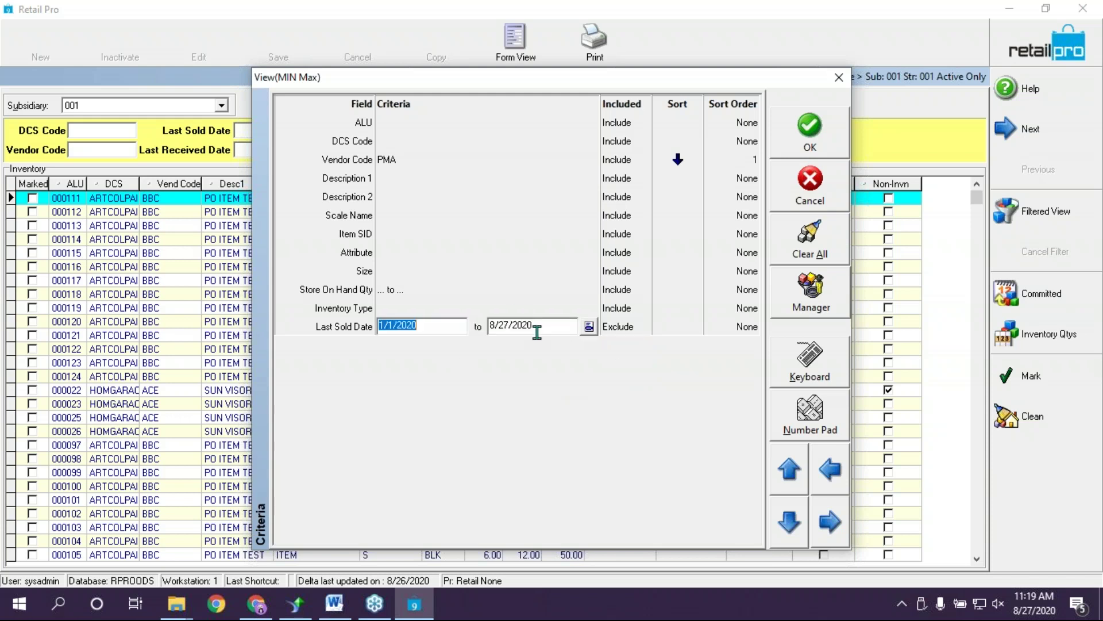
click(555, 326)
click(460, 159)
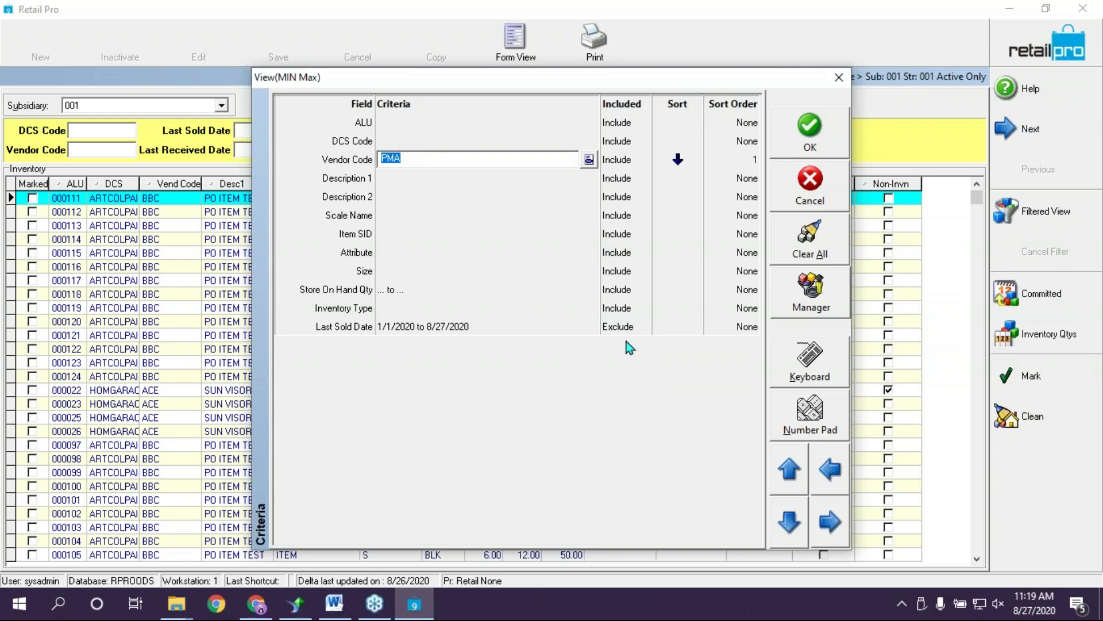
Recheck the Vendor Code PMA and date criteria, then apply the filter to leave item 100023
click(395, 330)
click(418, 161)
click(590, 332)
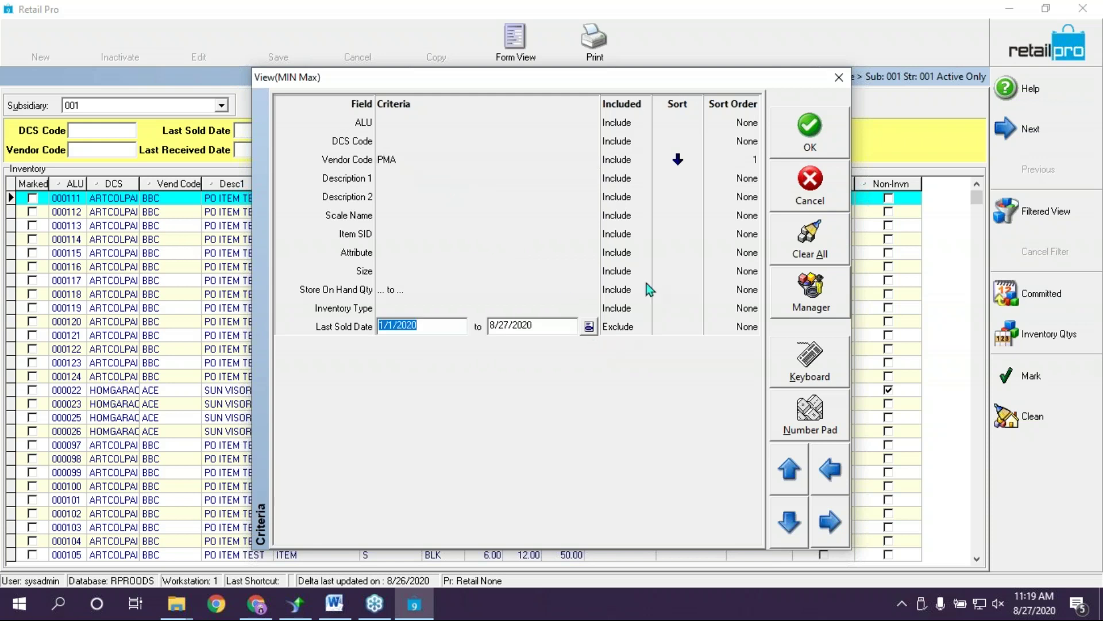
click(808, 142)
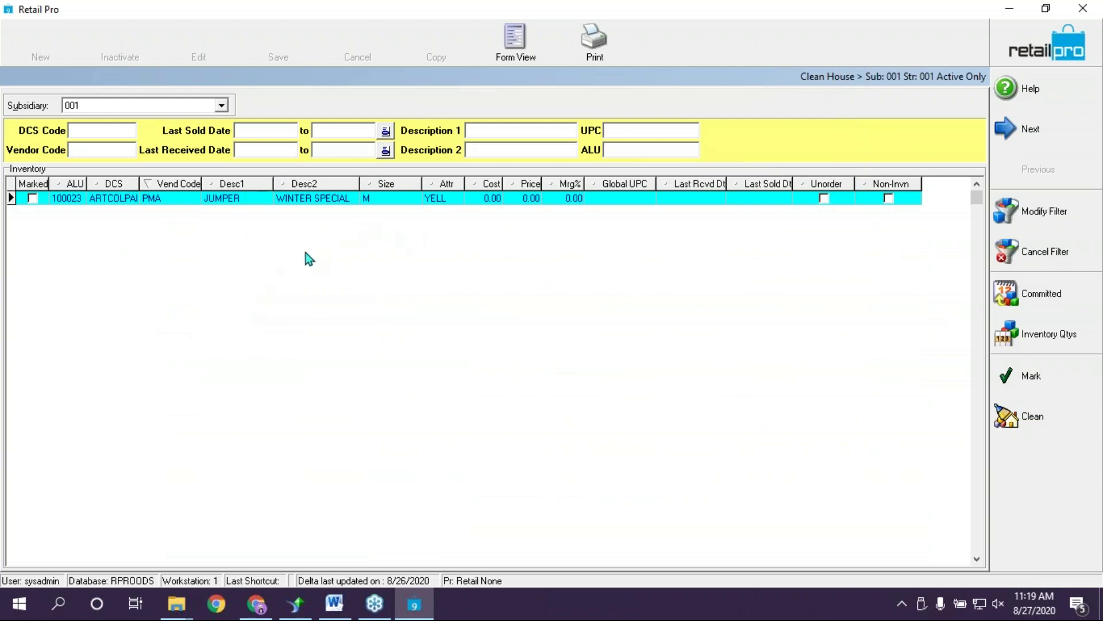
Tick Marked on JUMPER item 100023, exit Clean House, and open the full Inventory list
click(32, 198)
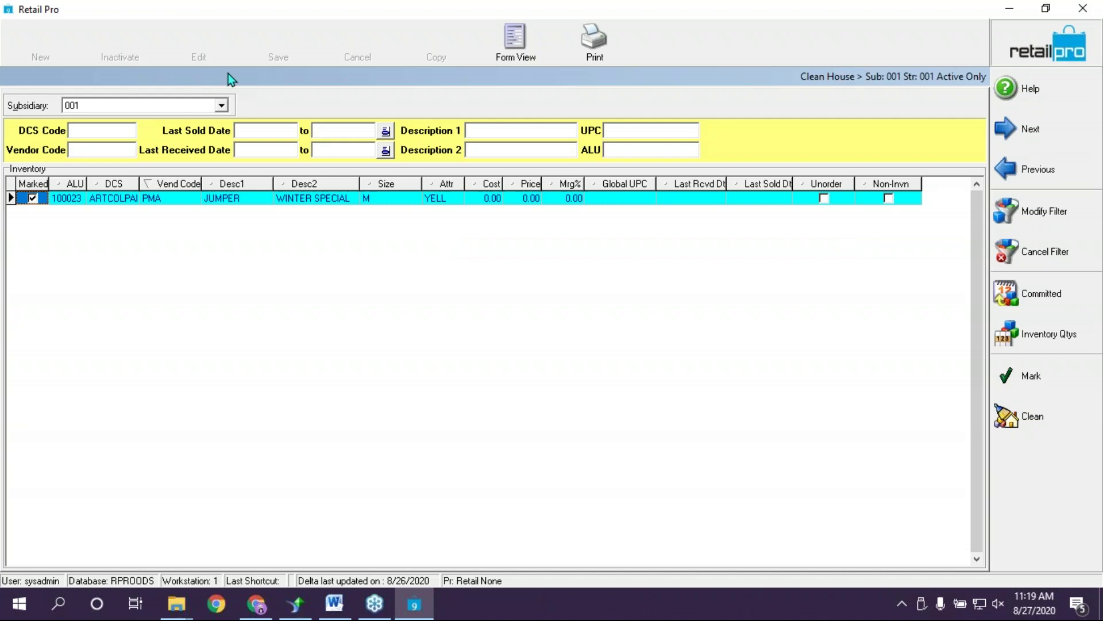
click(1031, 47)
click(206, 57)
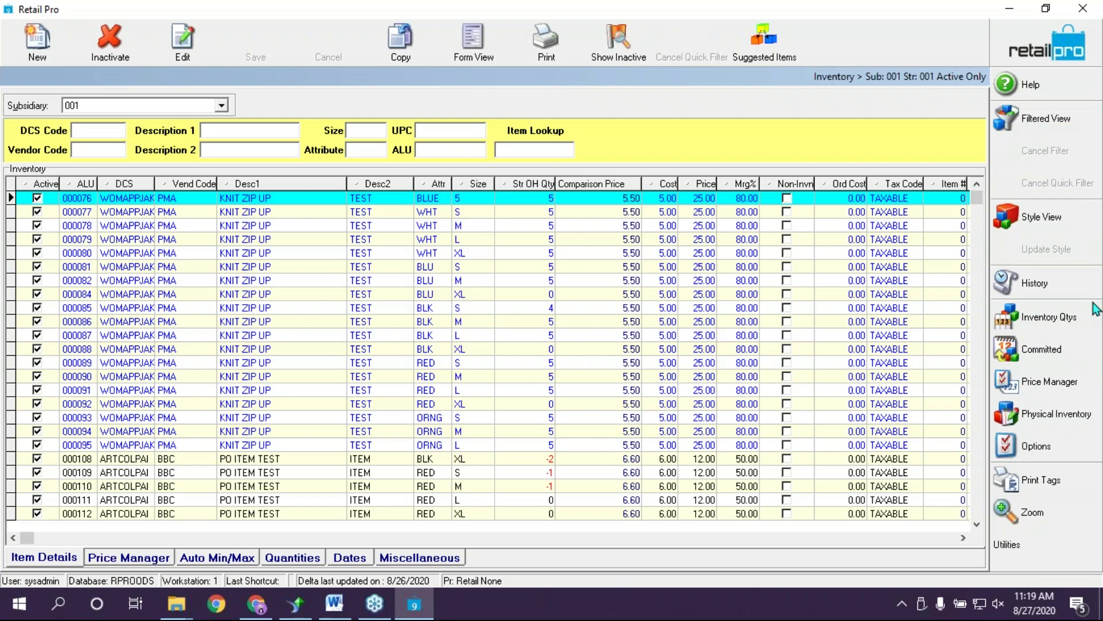
Filter the Inventory list by Vendor Code 'pma'
click(99, 154)
text(pma)
key(Return)
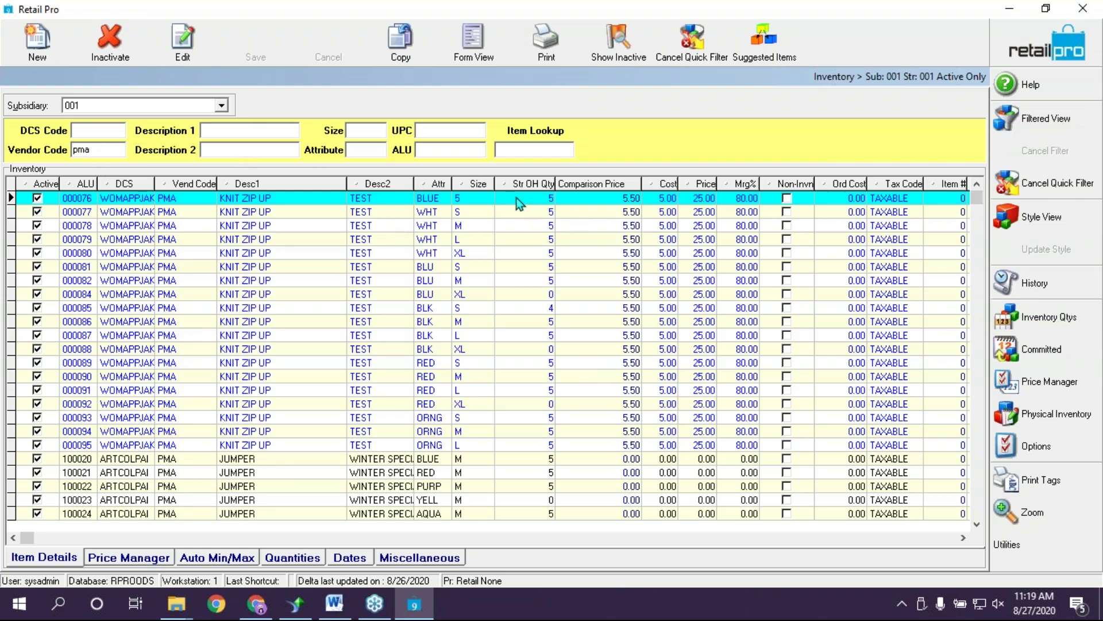
Browse the PMA item rows from 000076 through 100040, ending on item 000084
click(534, 296)
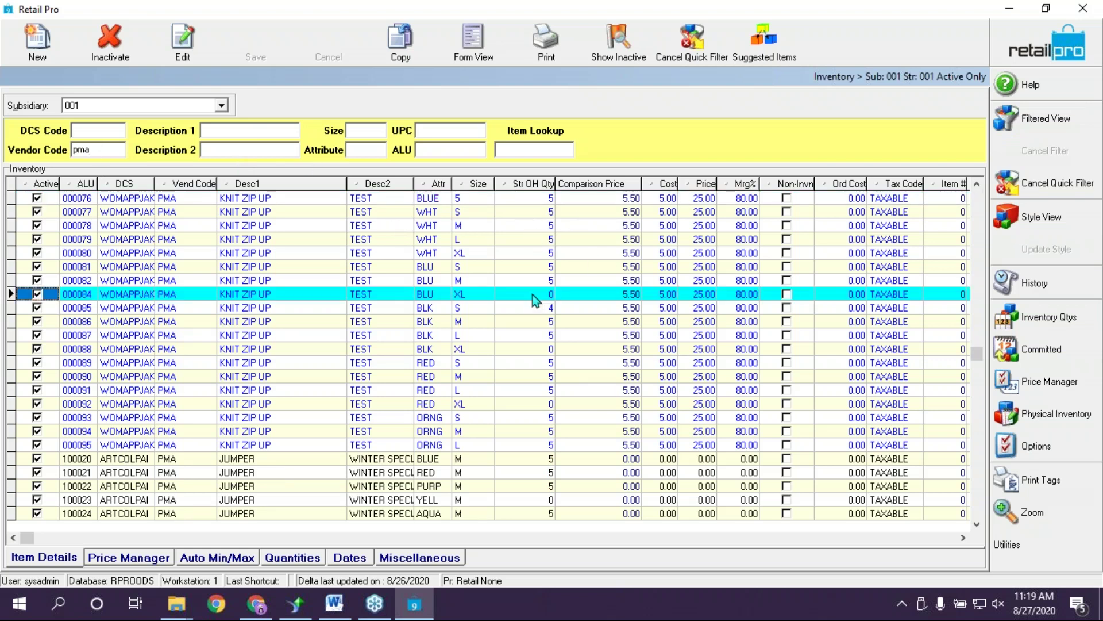
click(513, 204)
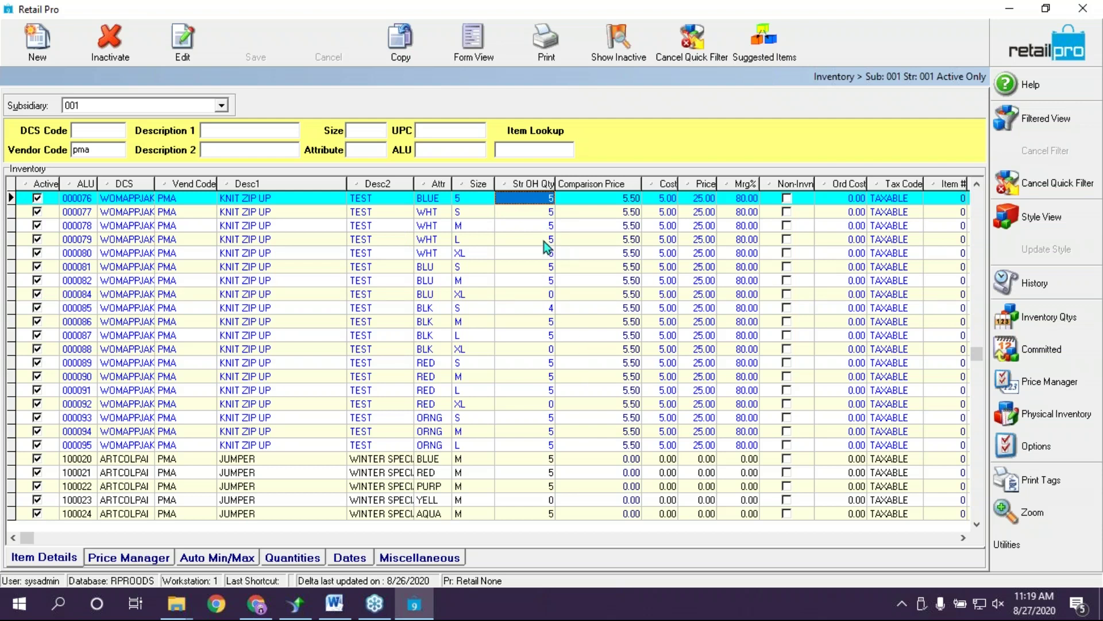
key(Down)
key(Down)
key(Down)
key(Down)
key(Down)
key(Down)
key(Down)
key(Down)
key(Down)
key(Down)
key(Down)
key(Down)
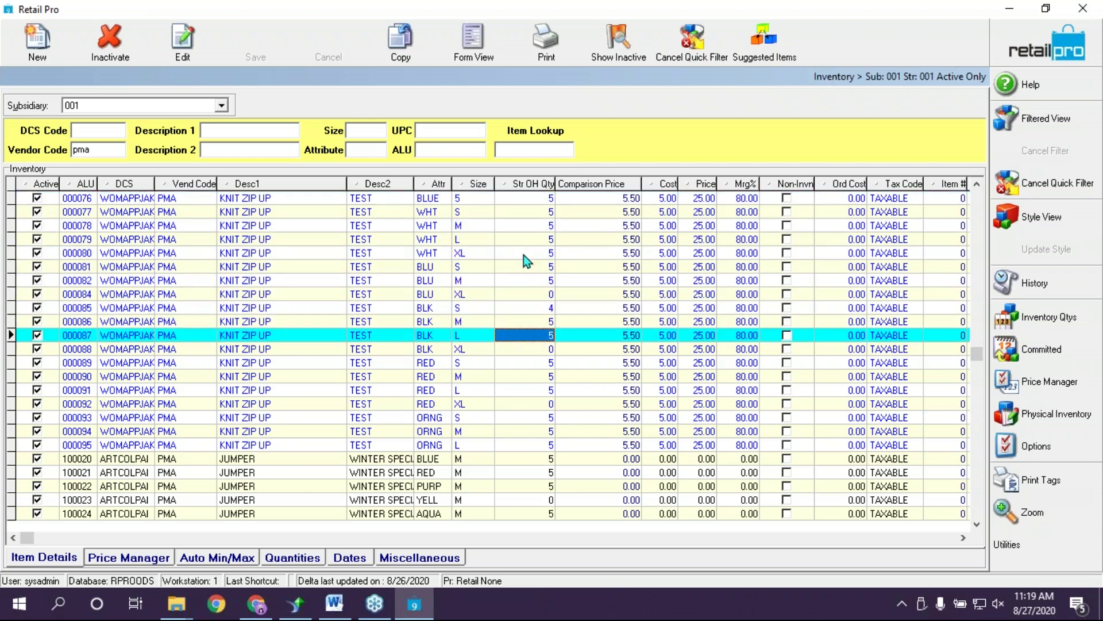
key(Down)
key(Down)
key(Down)
key(Down)
key(Down)
key(Down)
key(Down)
key(Down)
key(Down)
key(Down)
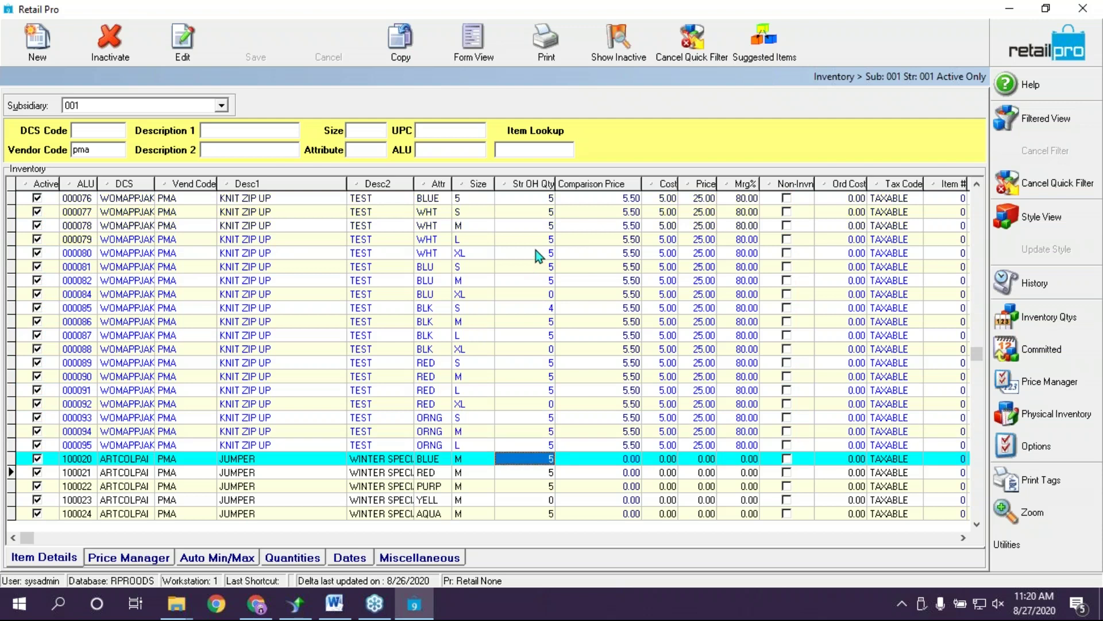
key(Down)
key(Down)
key(Down)
key(Down)
key(Down)
key(Down)
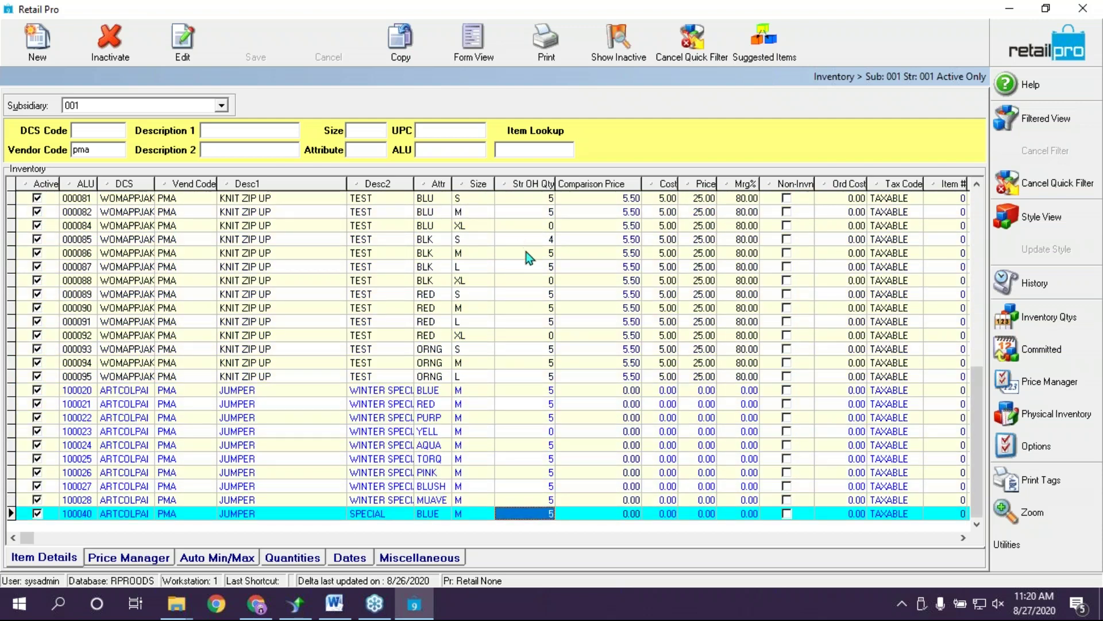
click(516, 490)
click(523, 352)
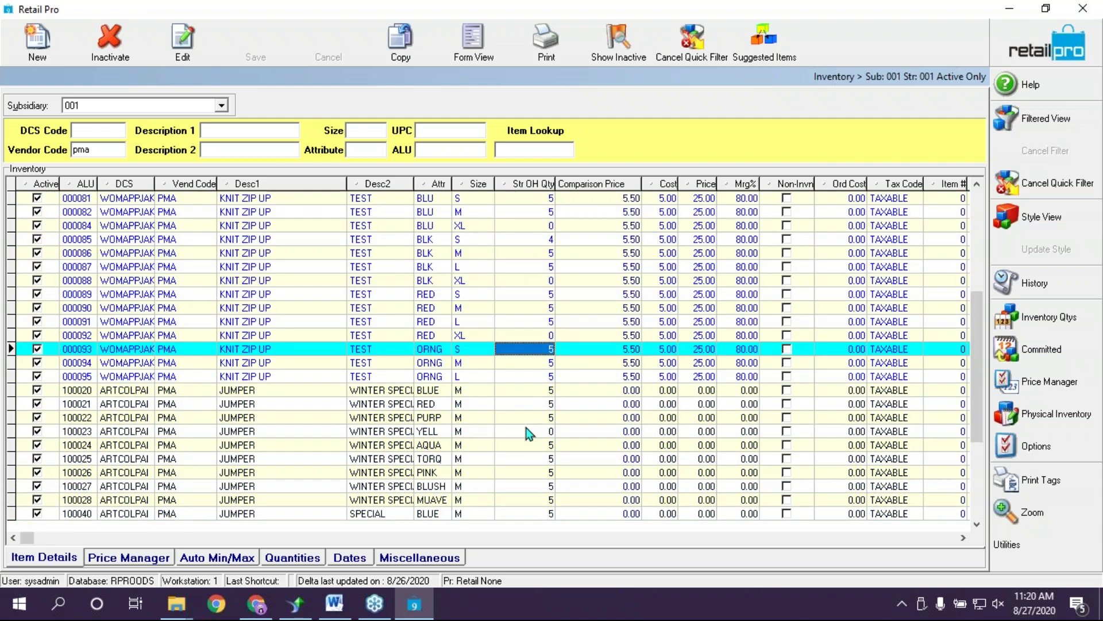
click(527, 389)
click(529, 472)
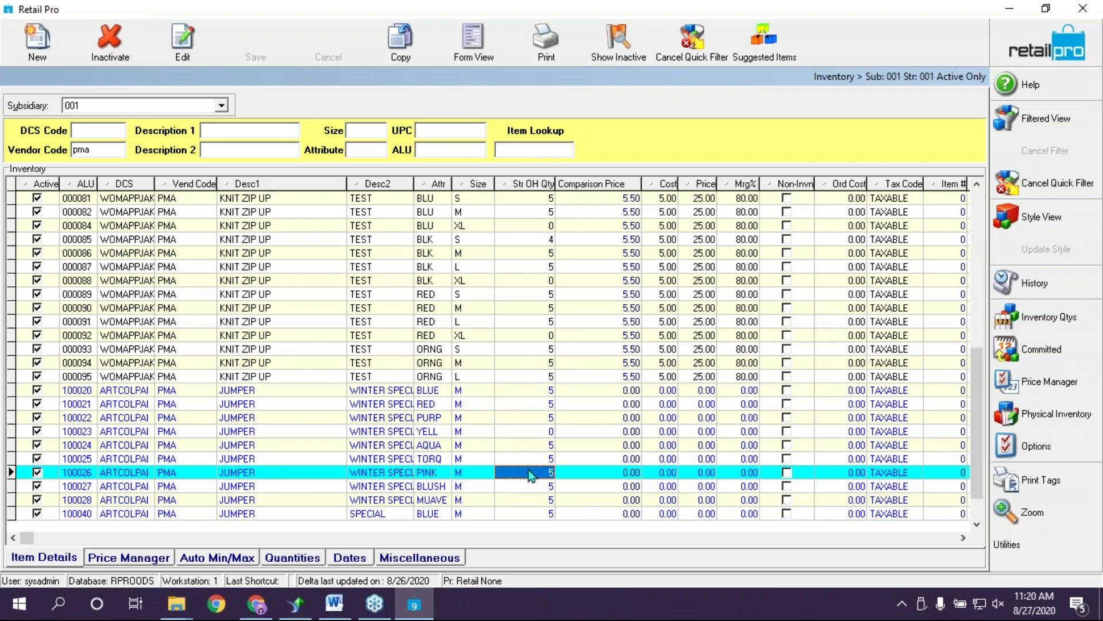
click(537, 433)
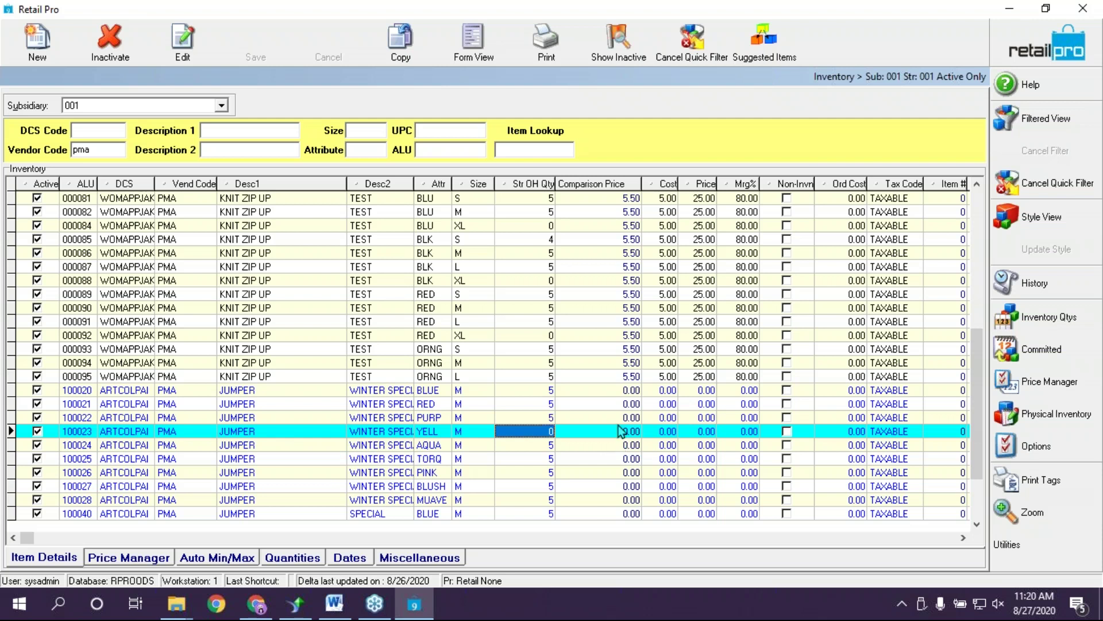
click(548, 227)
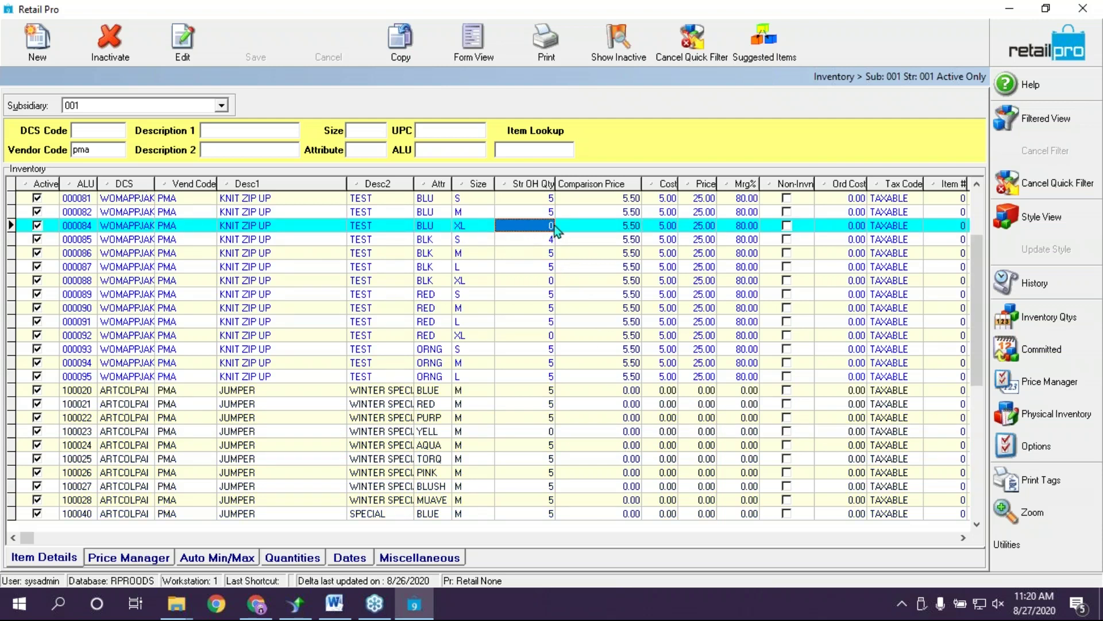
Review item 000084's committed quantities, including incoming PO # 000007
click(1041, 350)
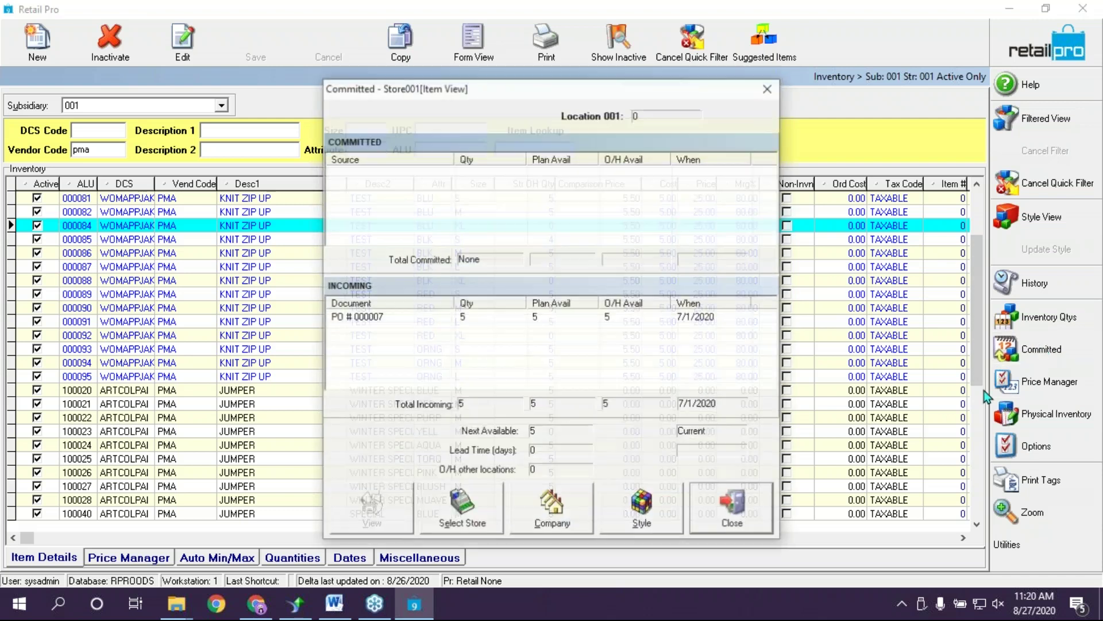
click(387, 321)
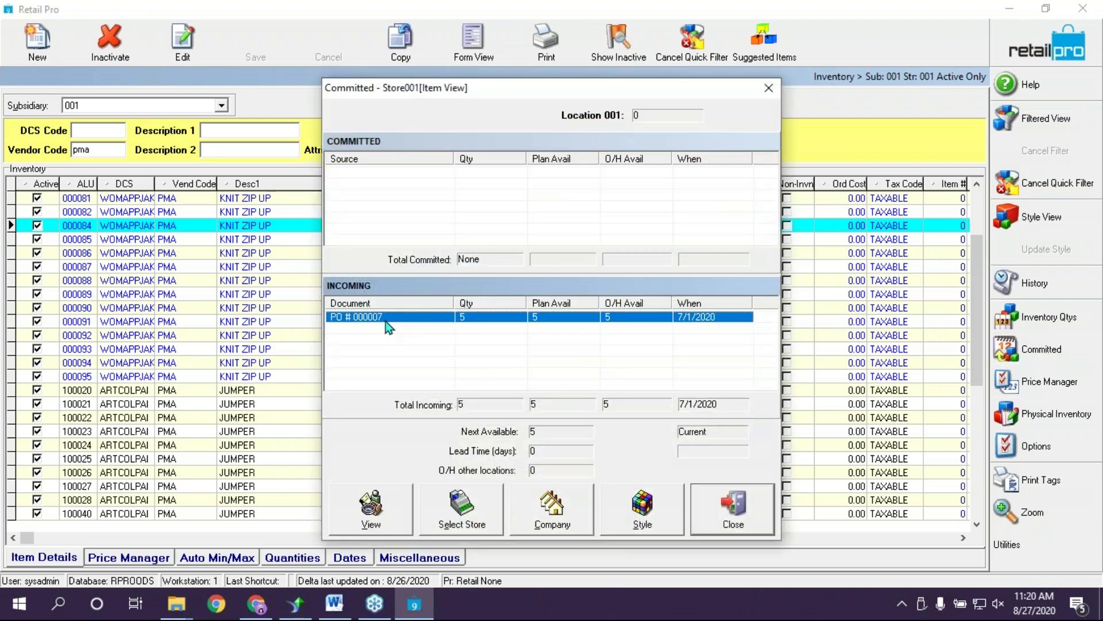
click(769, 86)
Check item 000092's committed quantities for store 000 - Store 1, then close the Inventory screen
click(533, 337)
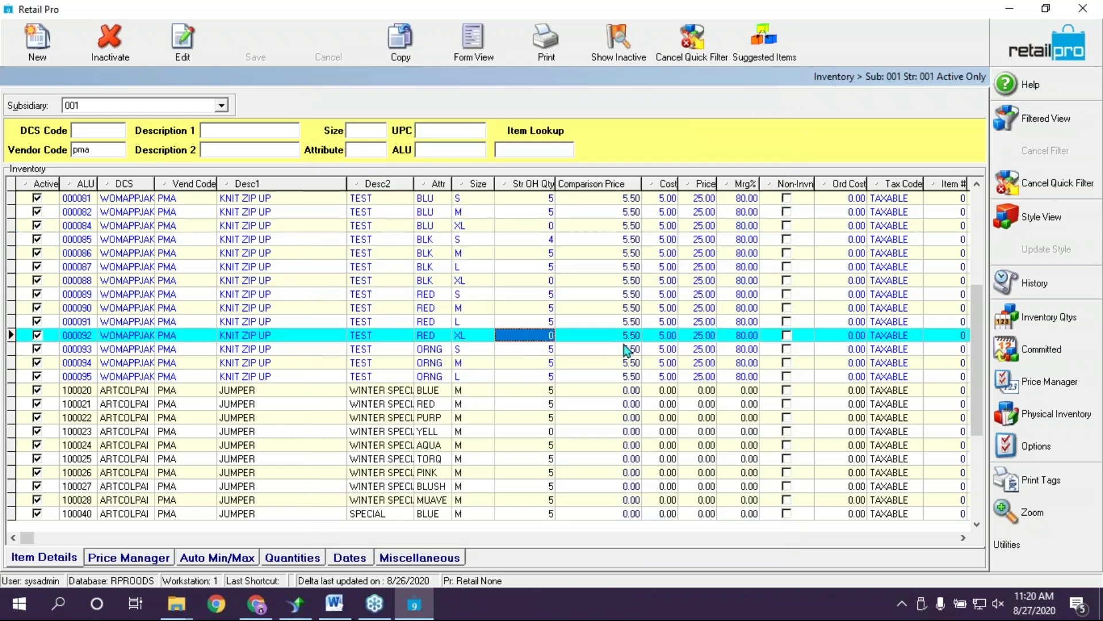
click(1050, 350)
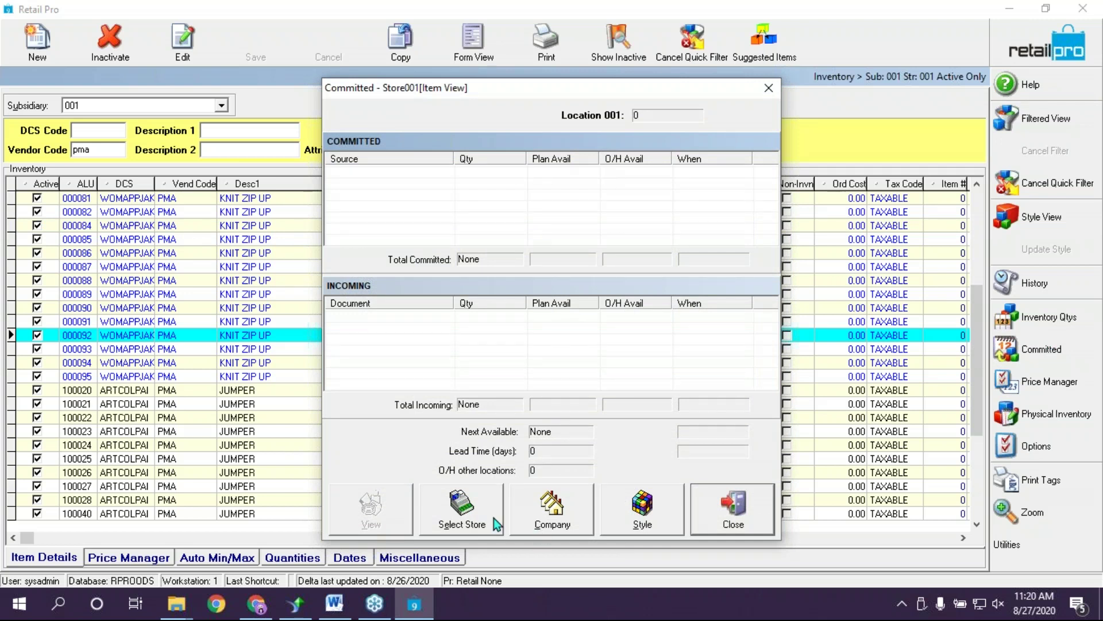
click(468, 516)
click(425, 282)
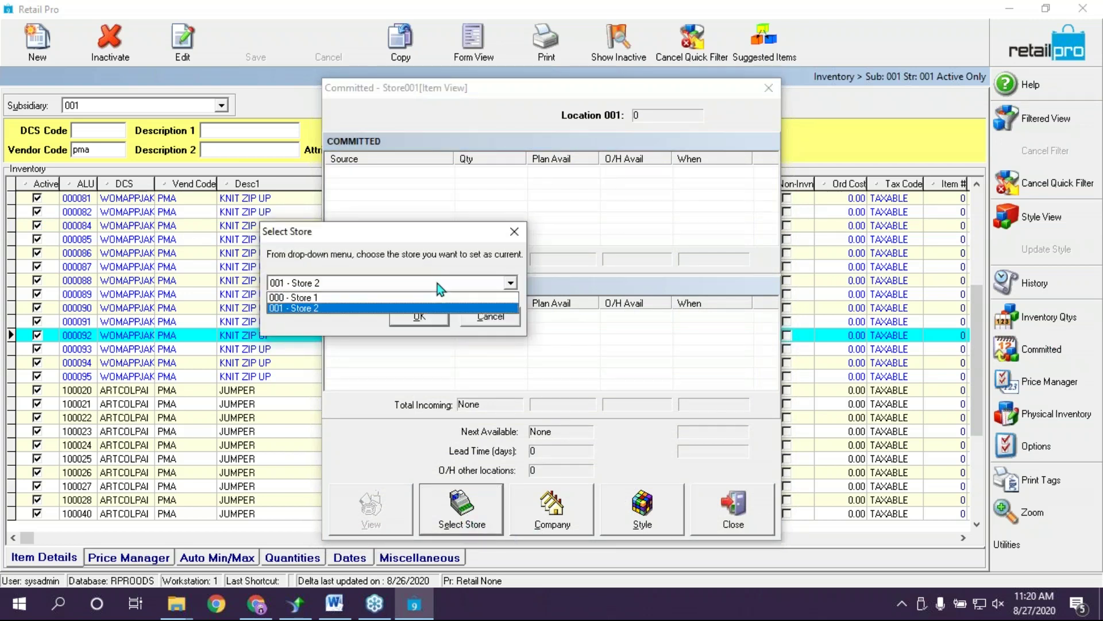
click(419, 306)
click(423, 318)
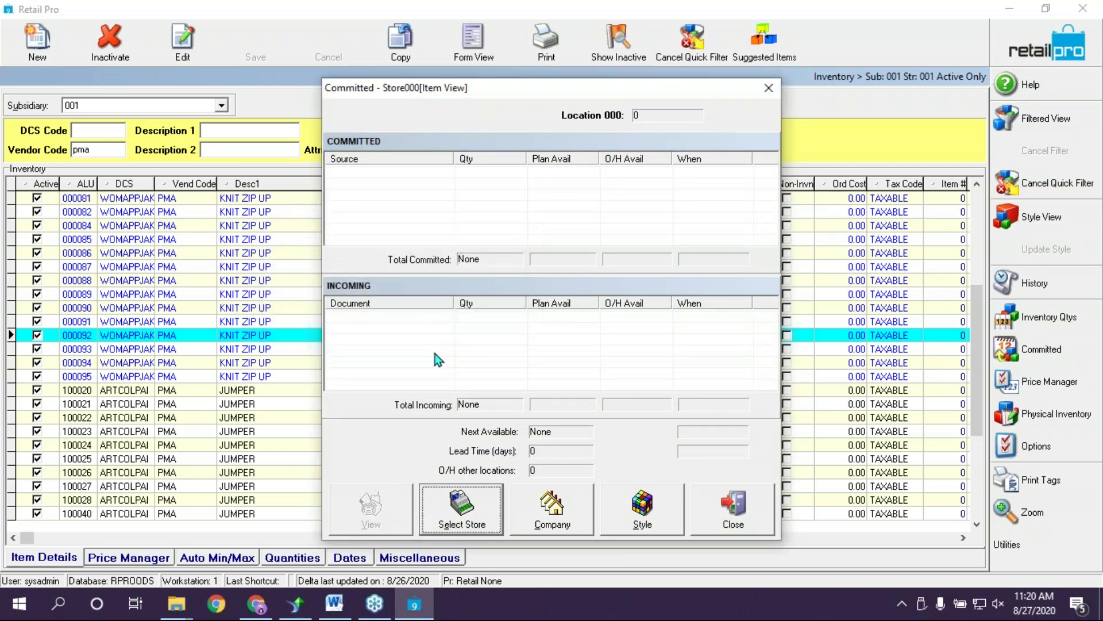
click(769, 88)
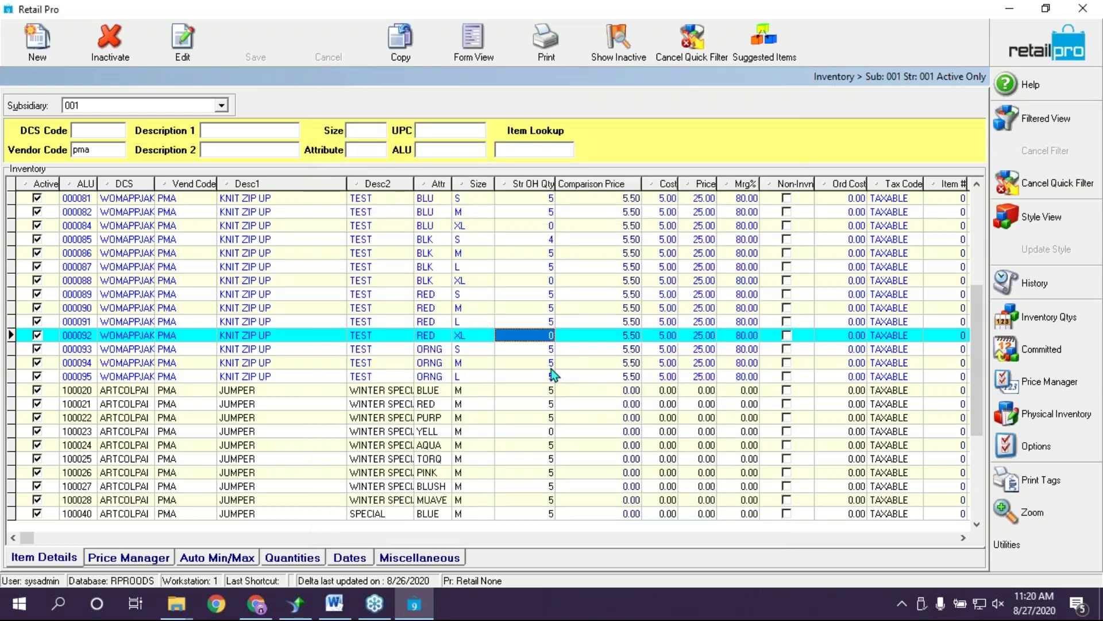
click(409, 338)
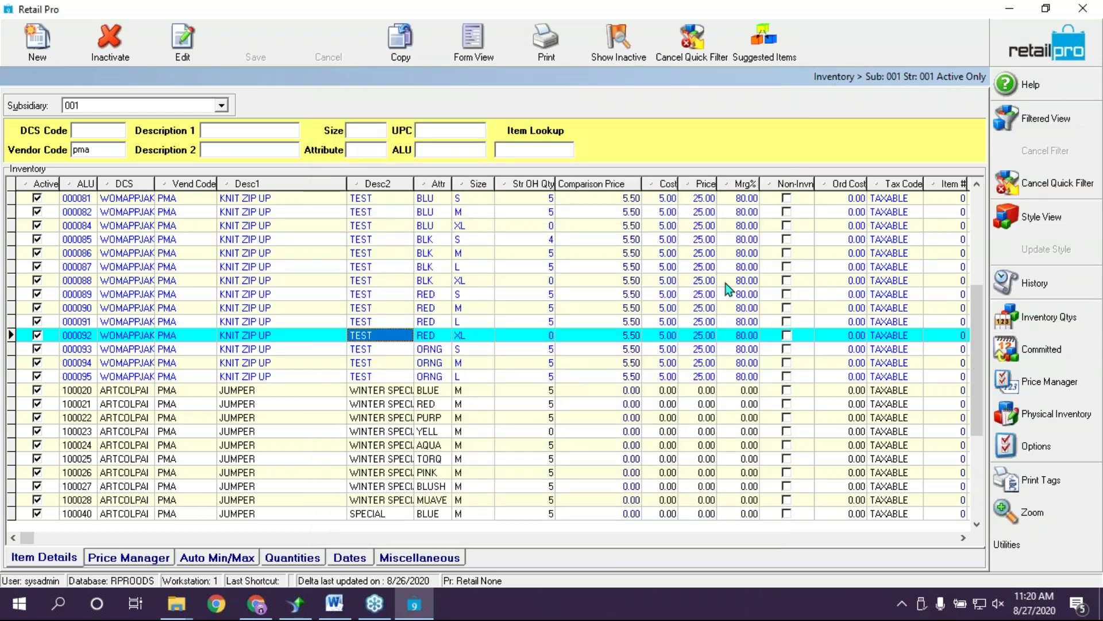
click(1053, 34)
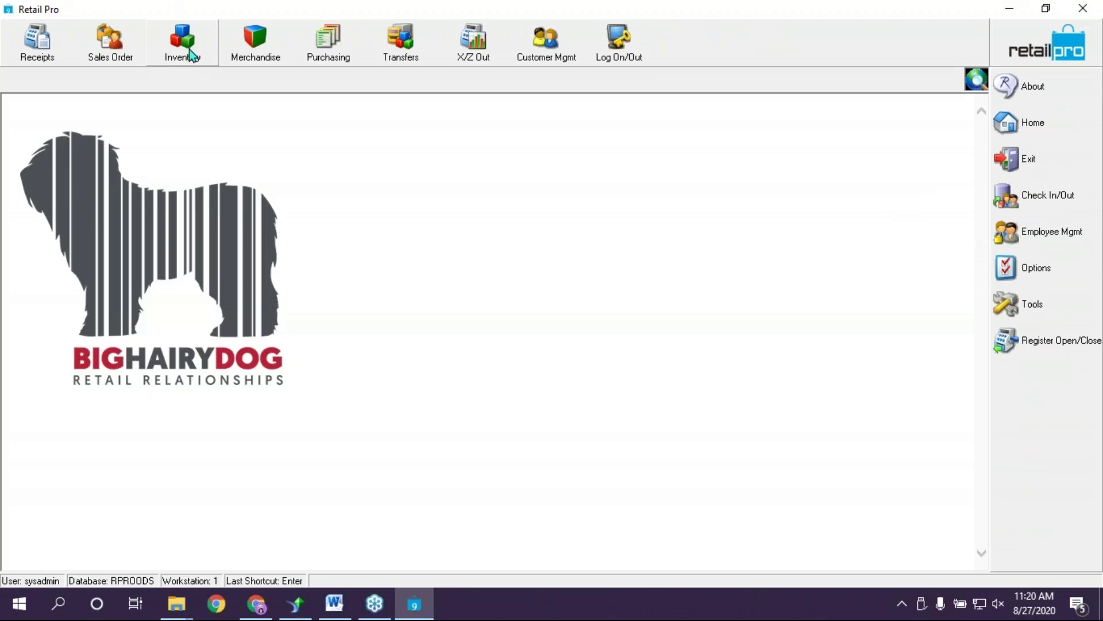
Reopen Clean House and apply its PMA and Last Sold Date filter criteria
click(232, 46)
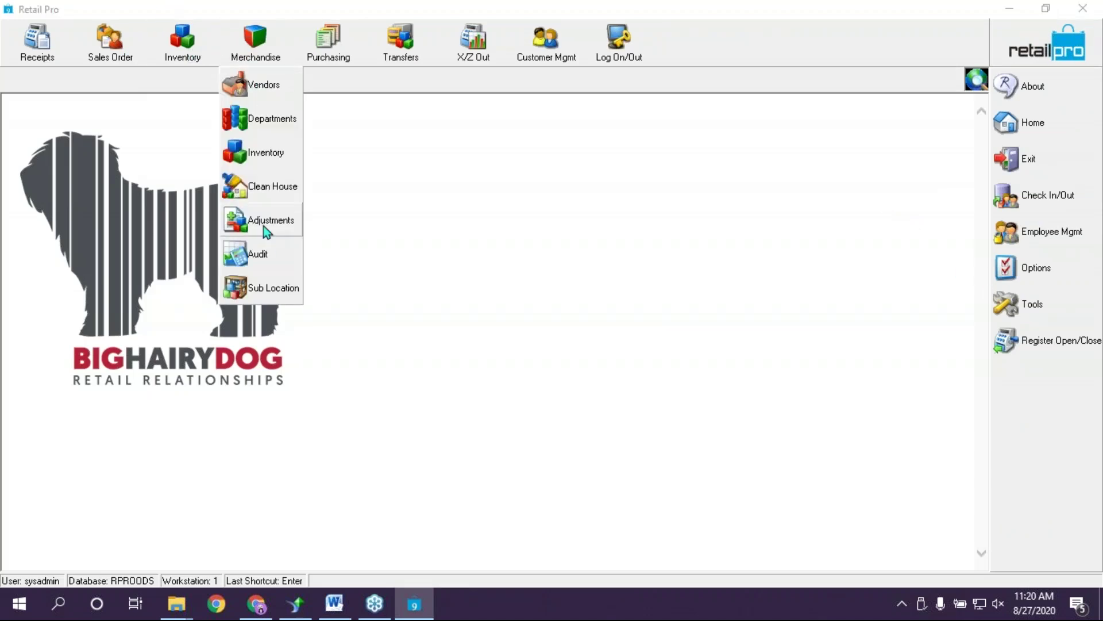
click(263, 195)
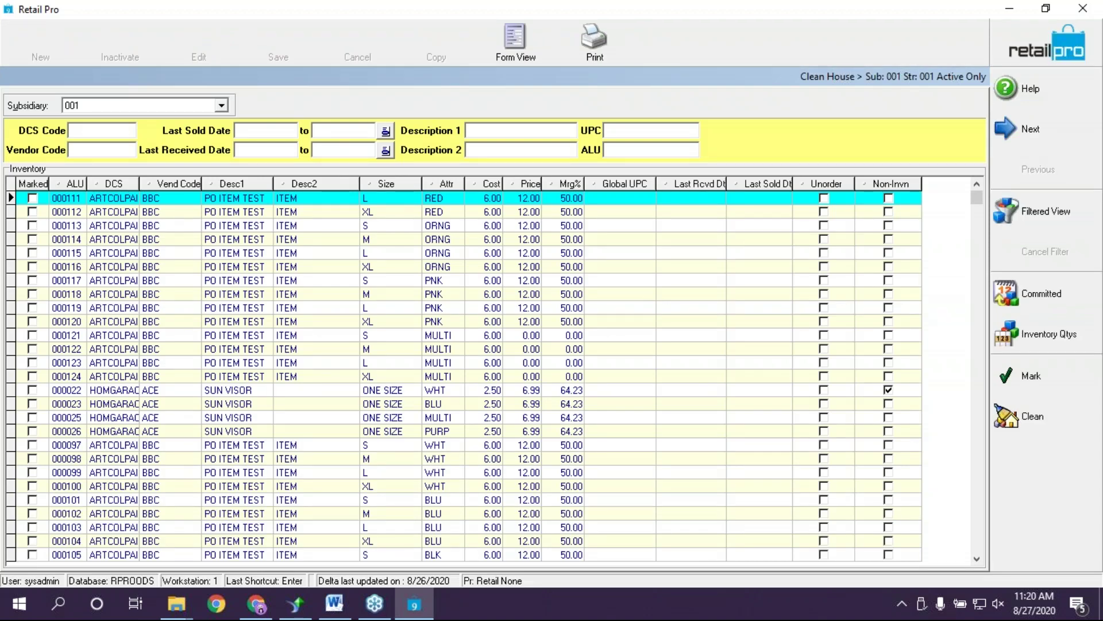
click(1017, 212)
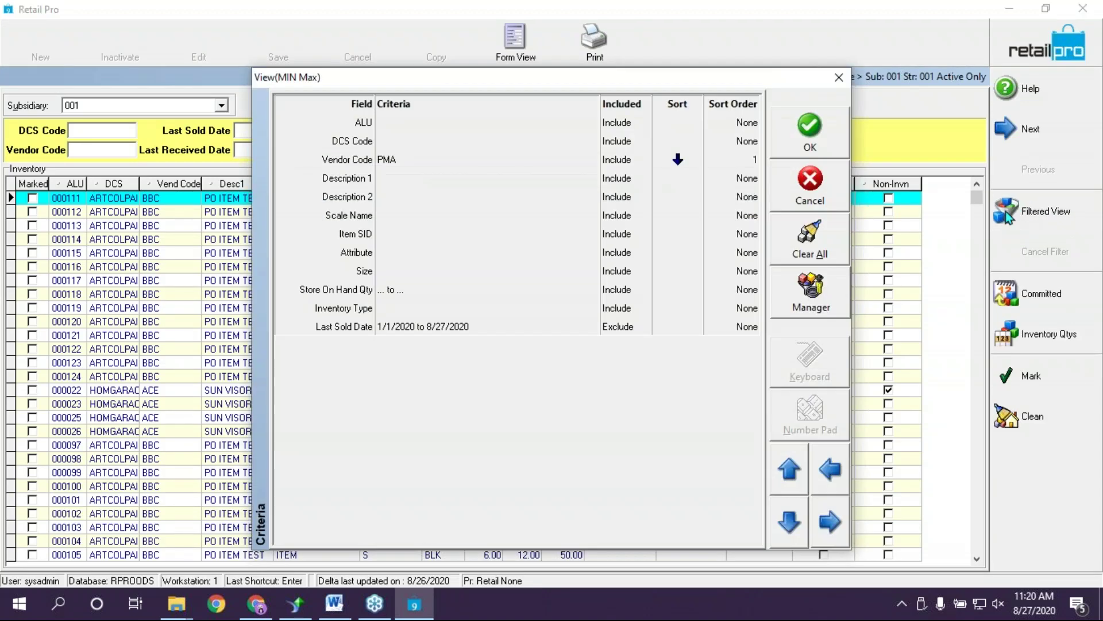
click(809, 151)
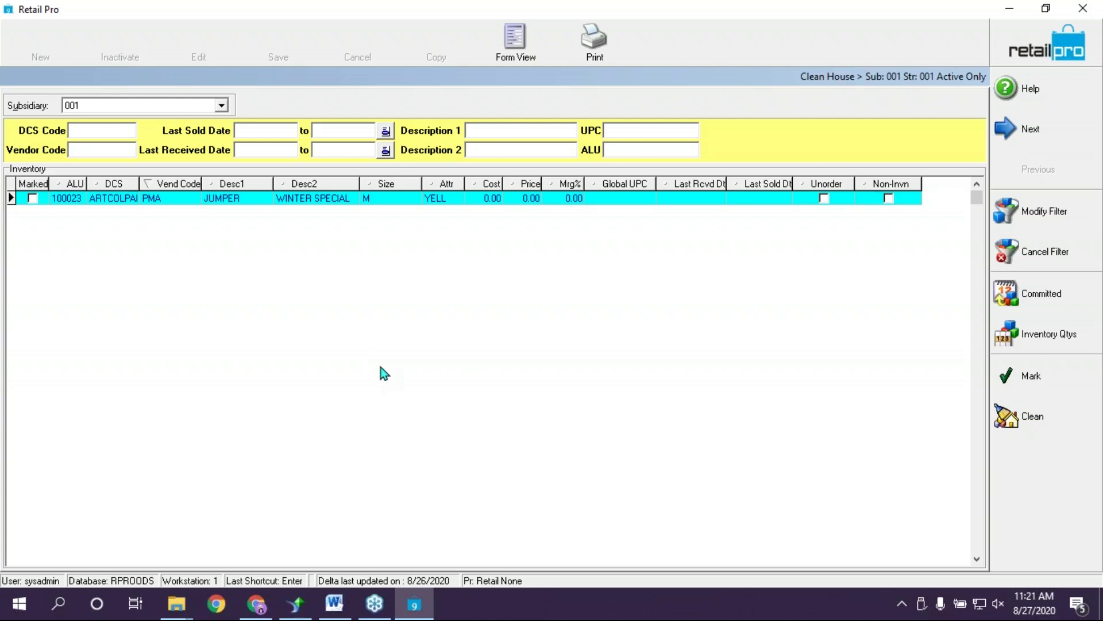
Mark item 100023, confirm the MIN Max view, and run Clean to remove it
click(27, 201)
click(31, 199)
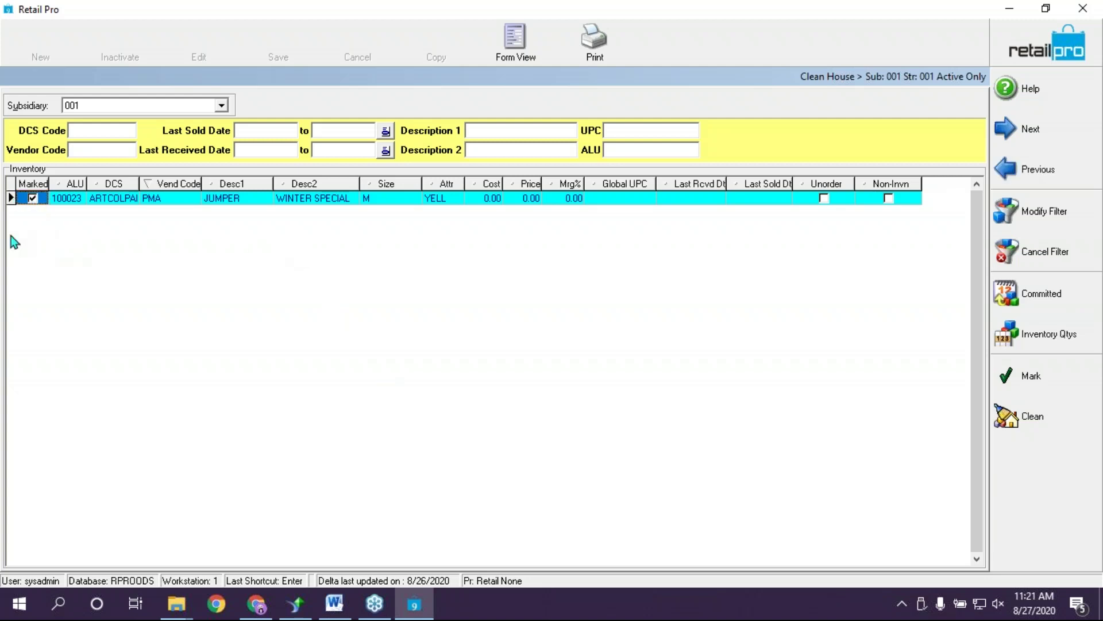
click(1059, 384)
click(1046, 209)
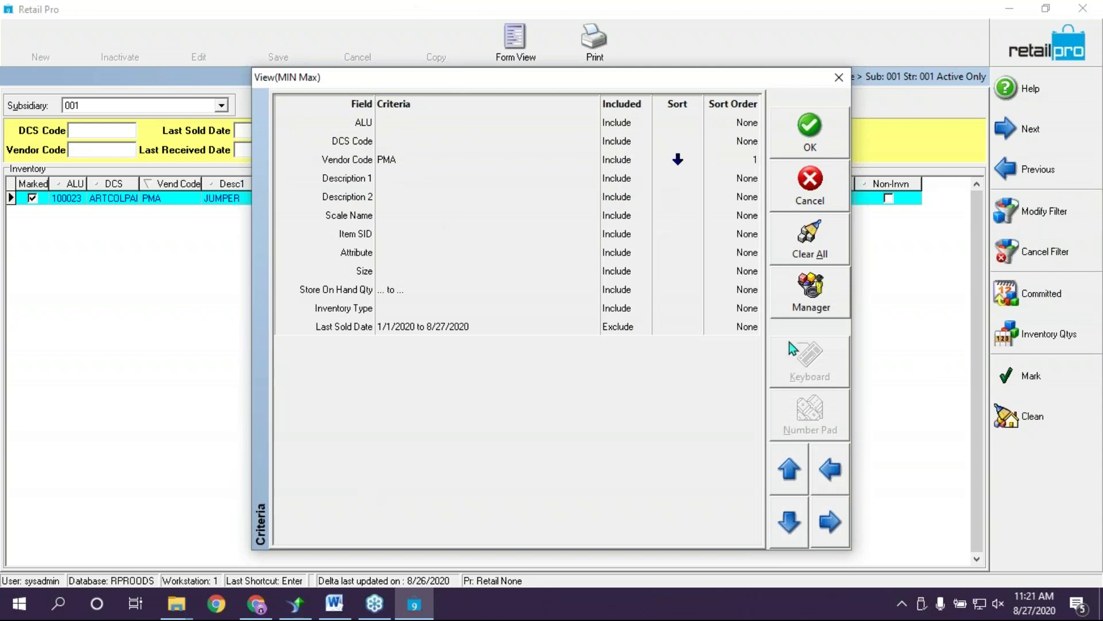
click(843, 109)
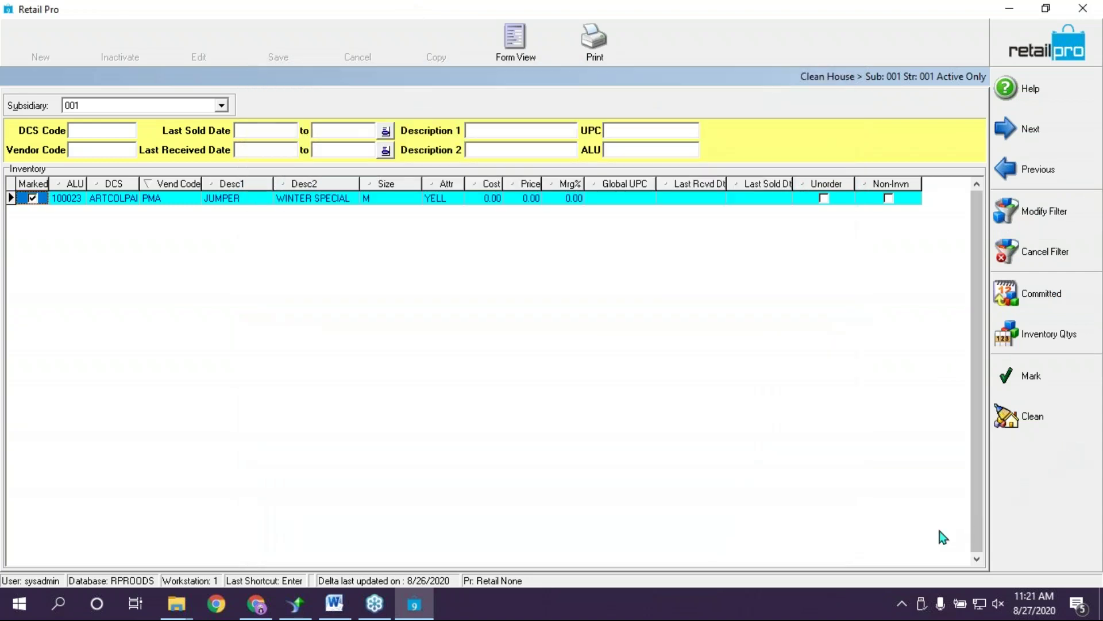
click(1044, 429)
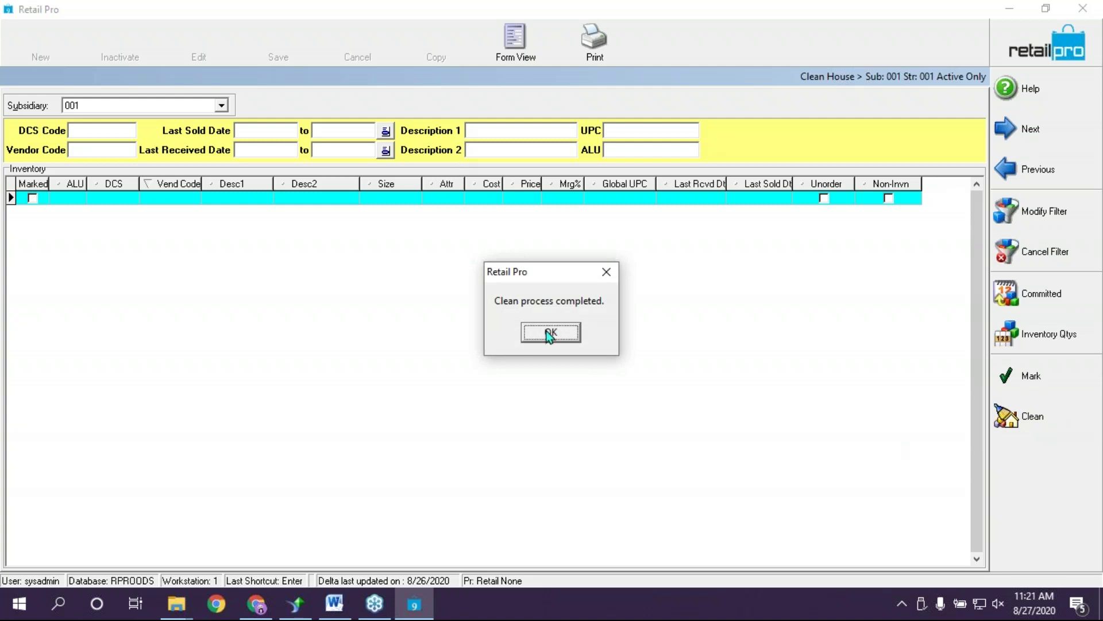
click(549, 333)
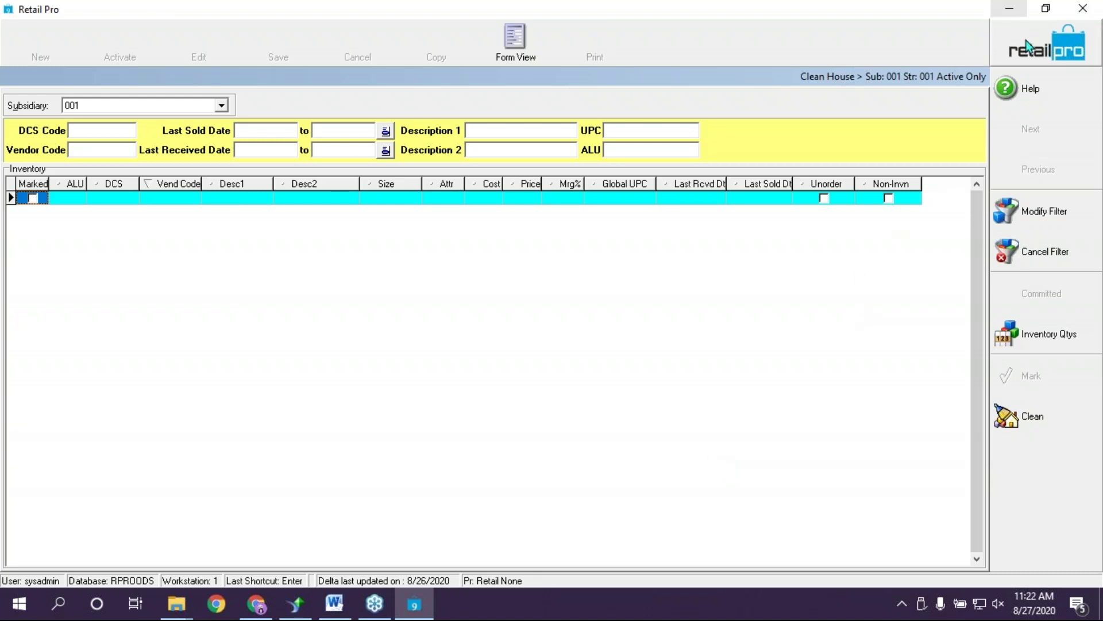
Exit Clean House, open Purchasing > Purchase Orders, and select PO 000003 in the list
click(1053, 55)
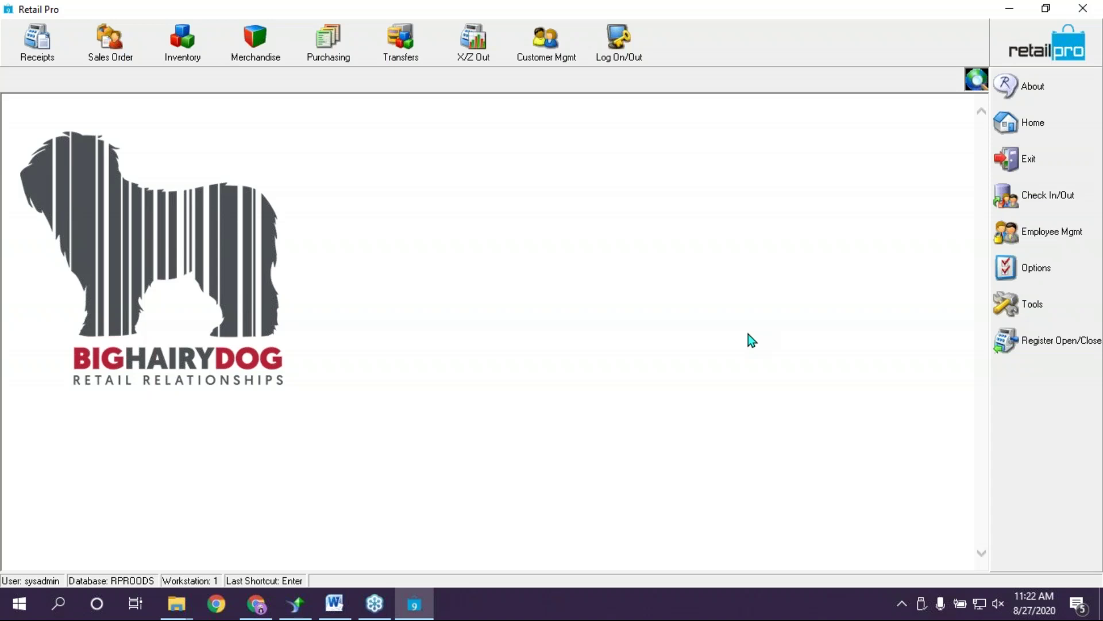
click(343, 45)
click(349, 153)
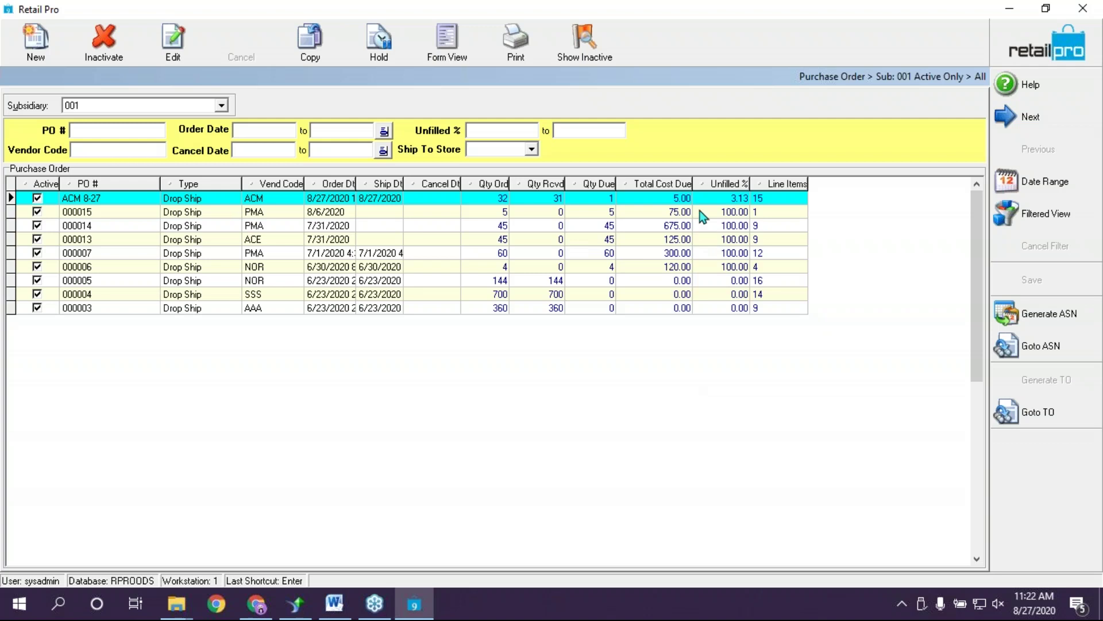
click(688, 294)
click(686, 283)
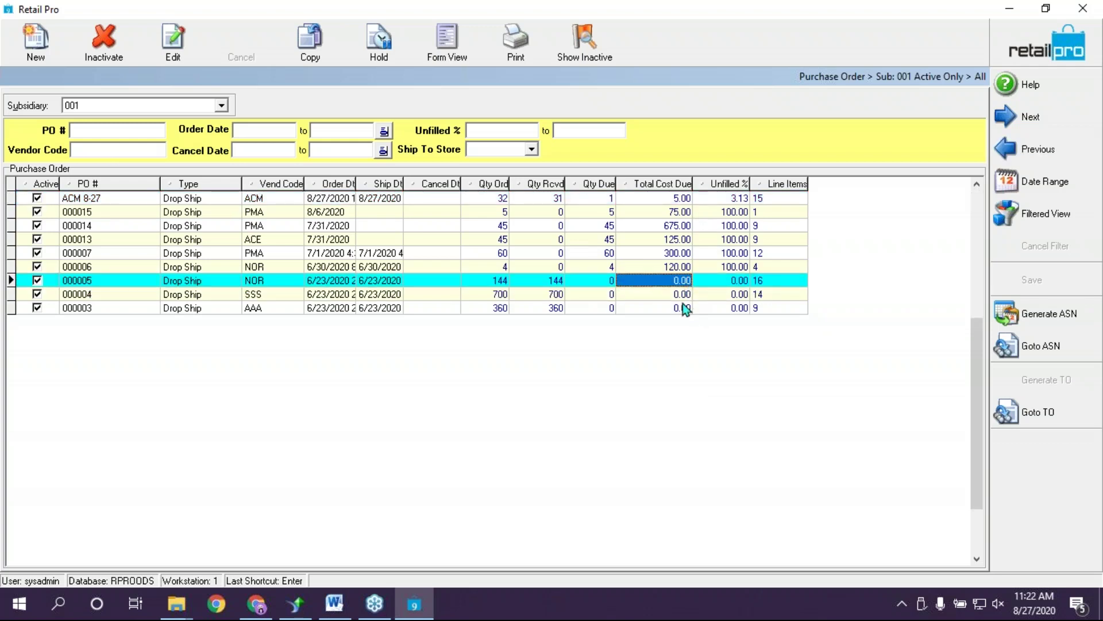
click(683, 308)
click(739, 307)
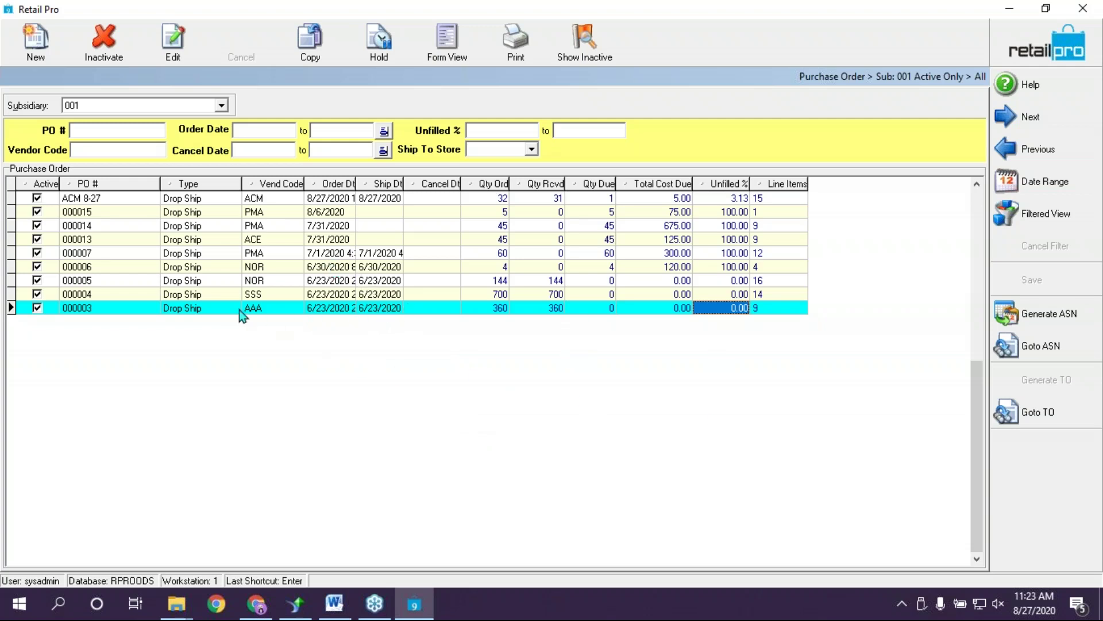
Select purchase order 000003 and look over its quantities and line items
click(203, 309)
click(587, 309)
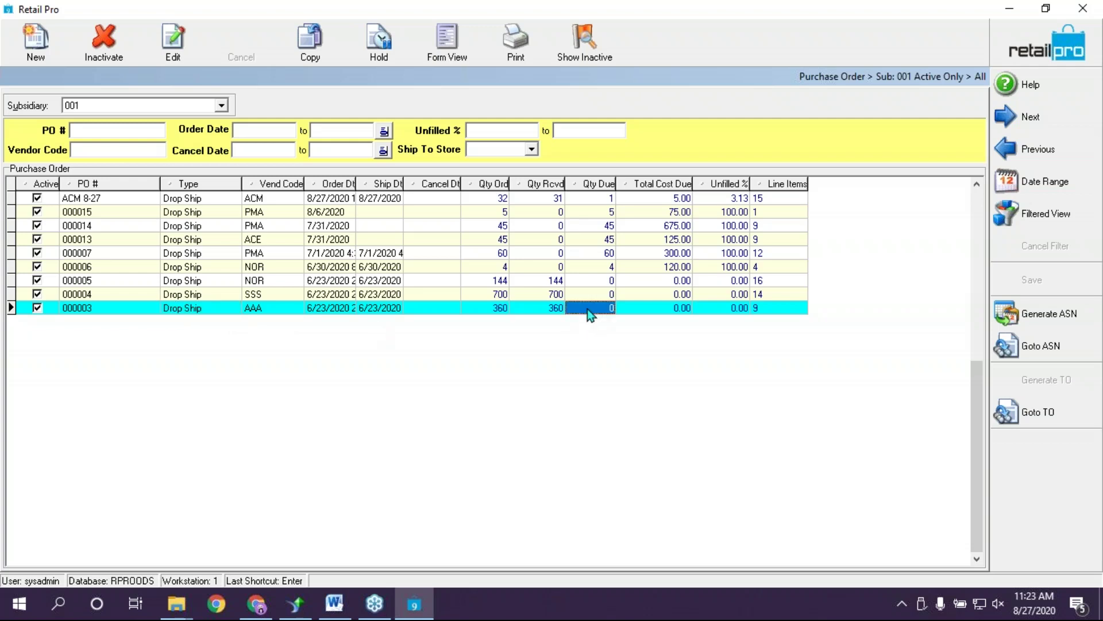
click(770, 310)
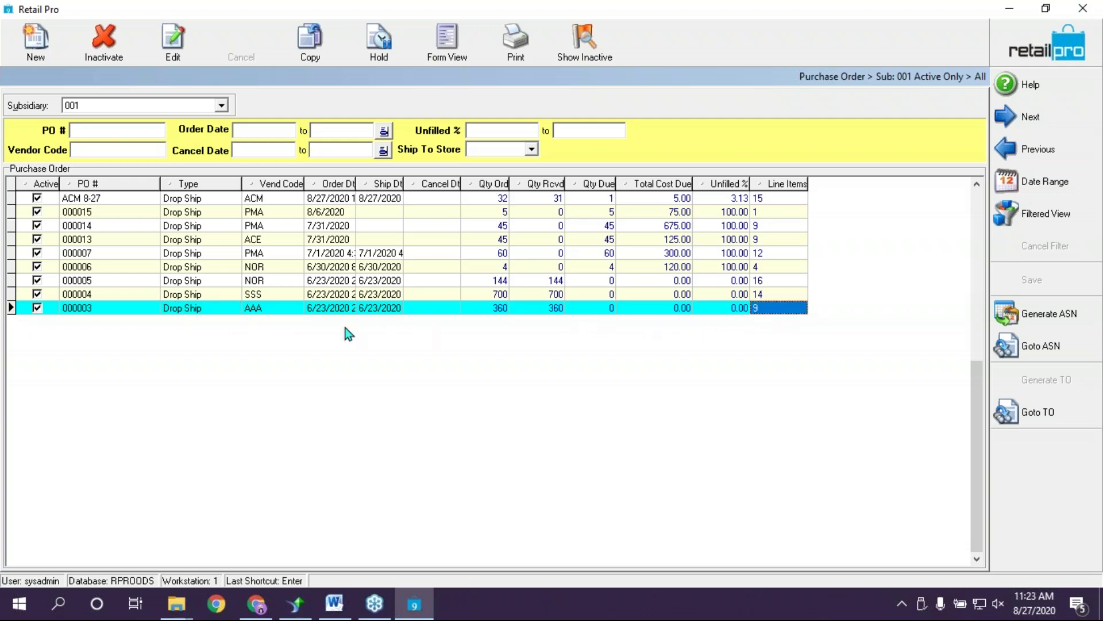
click(472, 309)
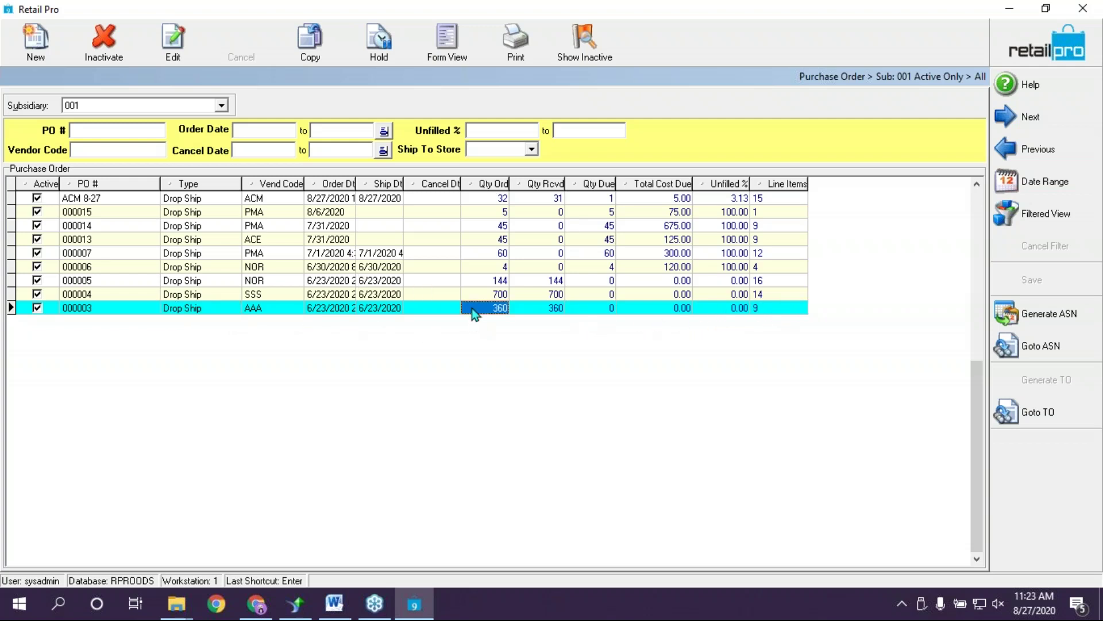
Copy PO 000003, save the copy as PO 000017, and return to List View
click(310, 42)
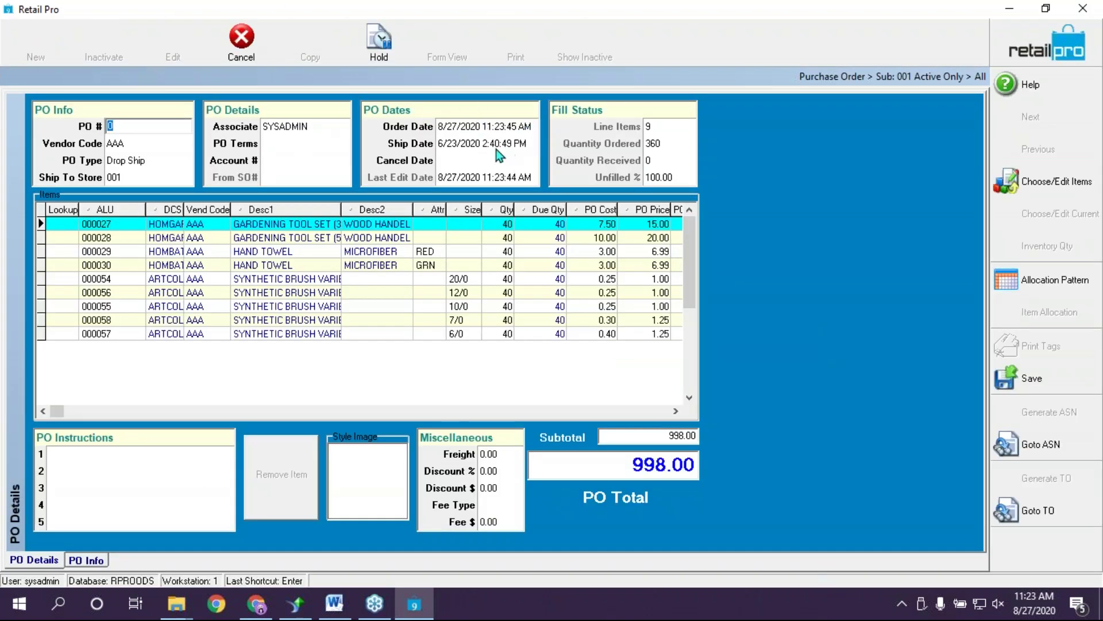
click(467, 144)
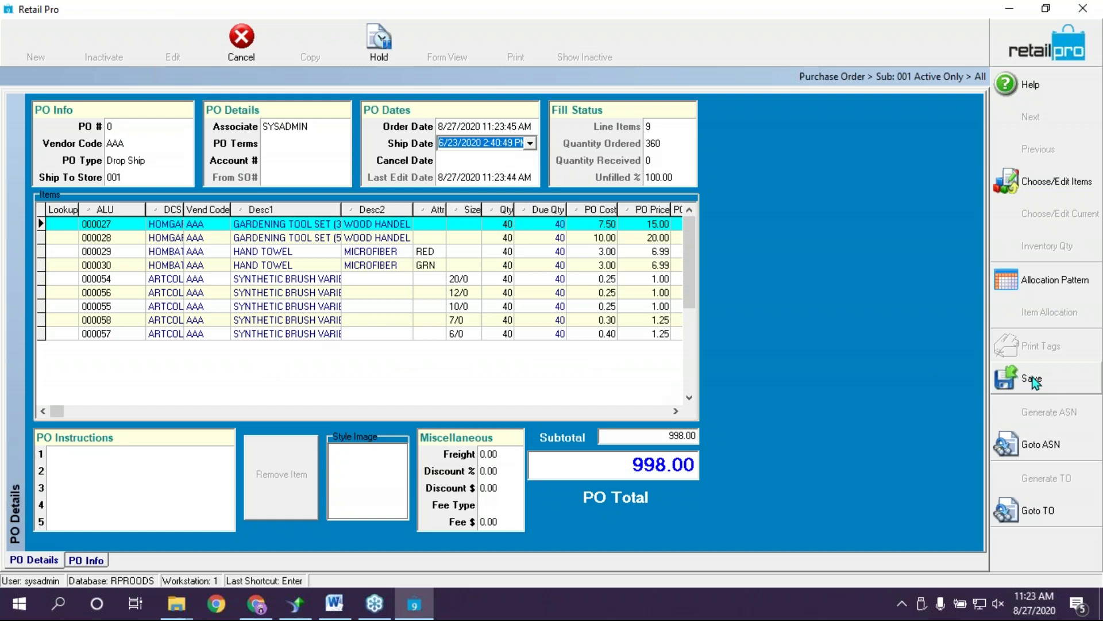
click(141, 121)
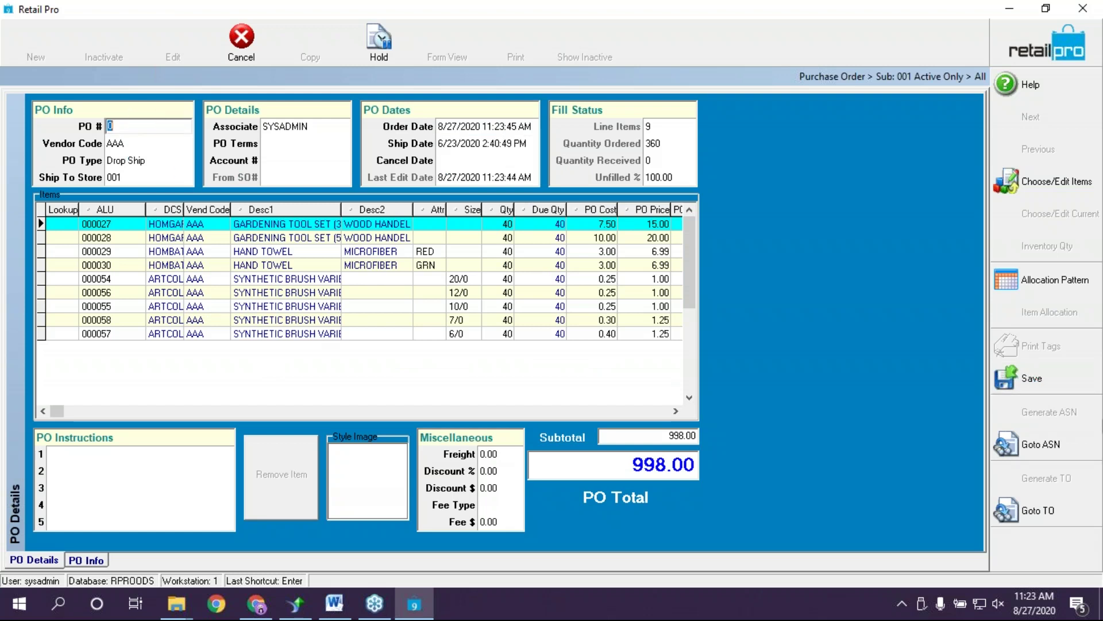
click(1030, 377)
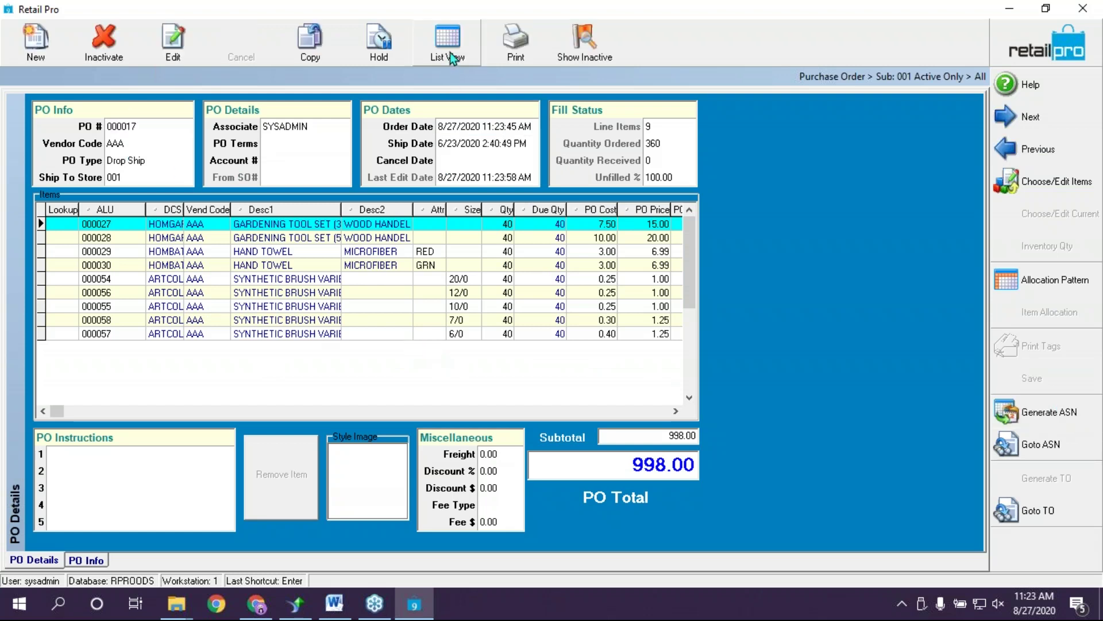
click(449, 52)
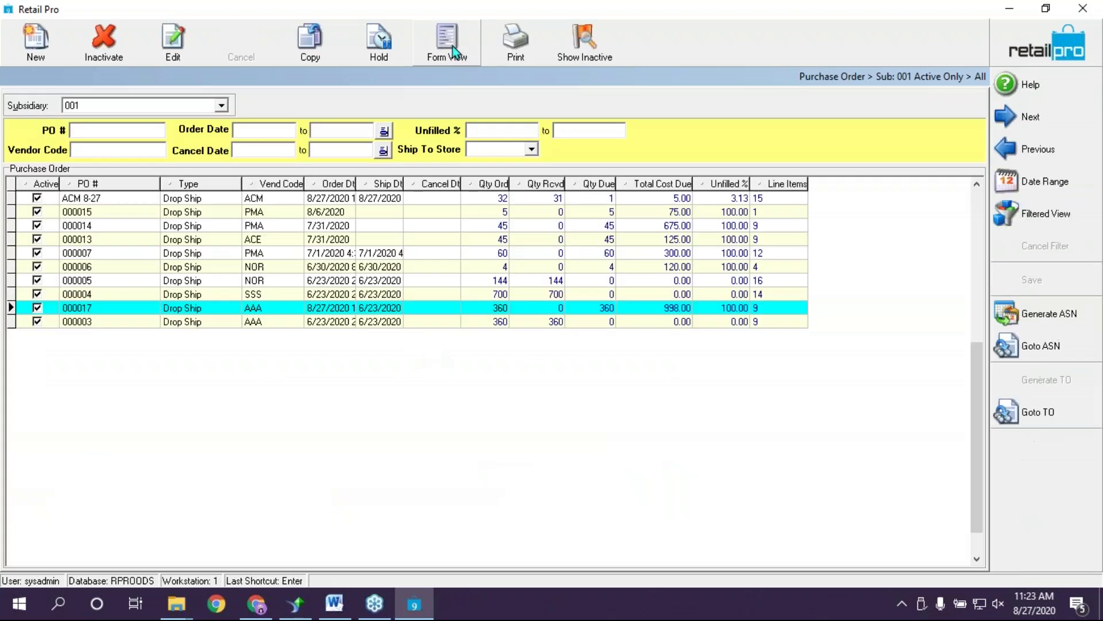
Inactivate the original purchase order 000003, confirming with Yes
click(117, 322)
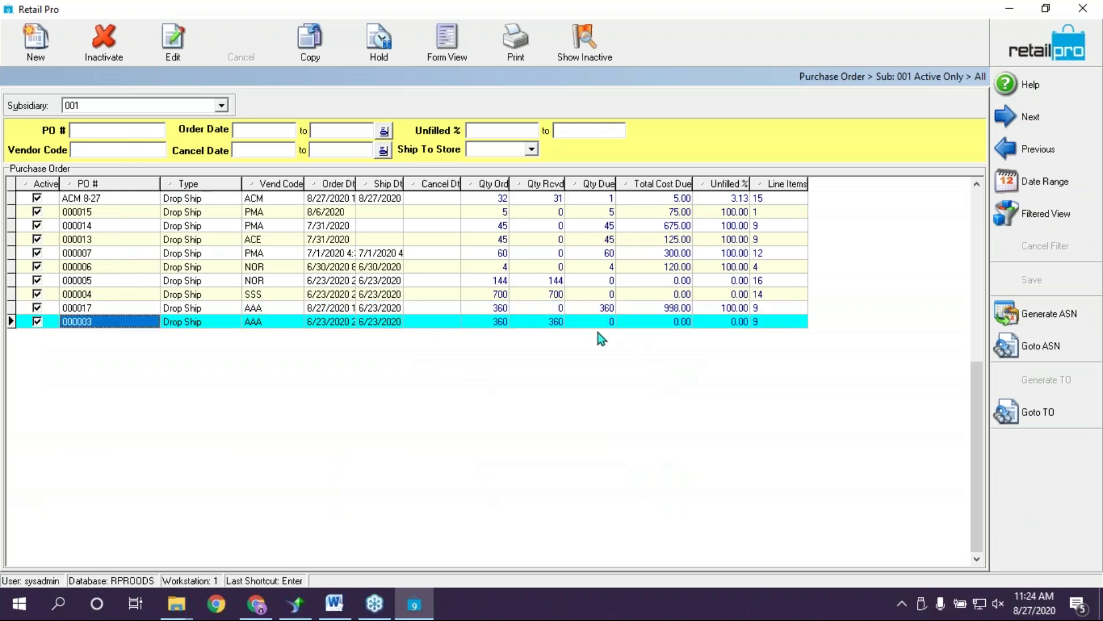
click(102, 40)
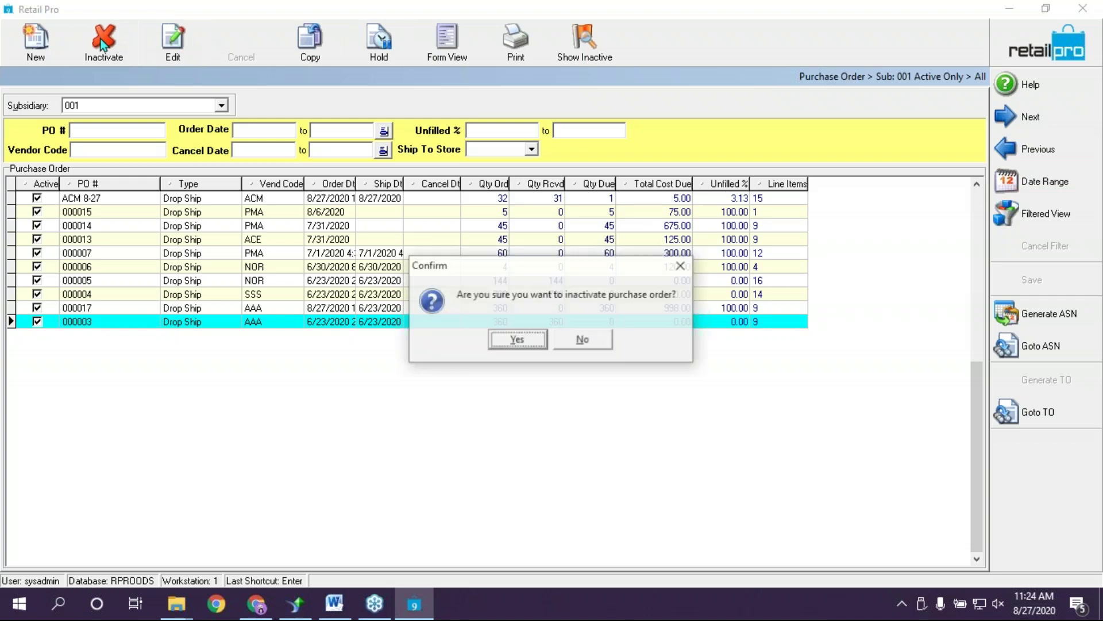
click(517, 341)
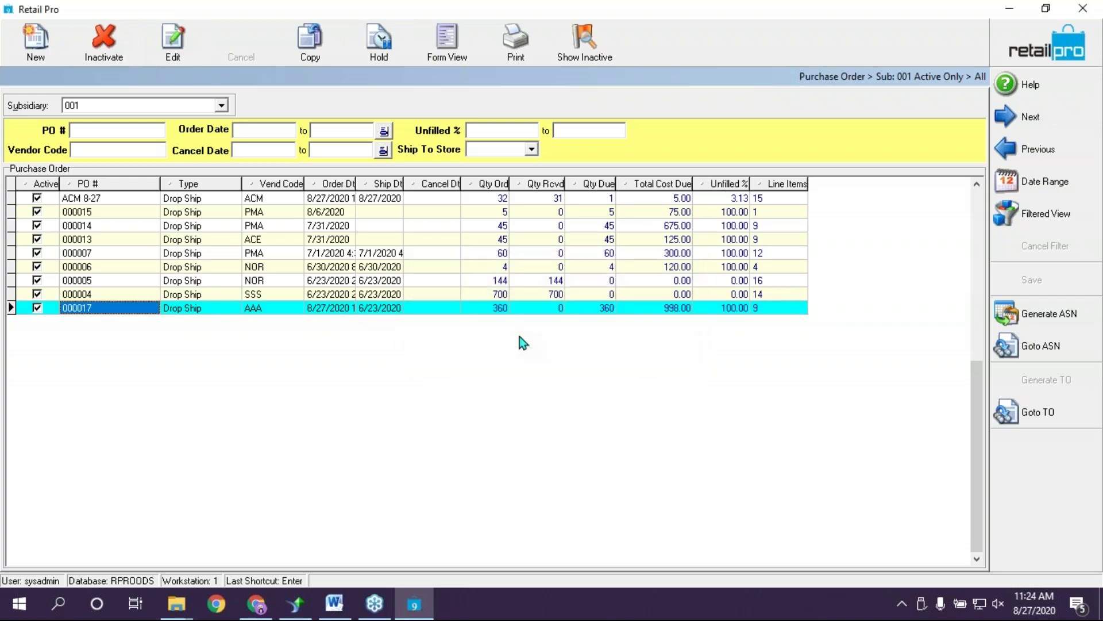
Review new PO 000017 in Form View, then return to the purchase order list
click(524, 311)
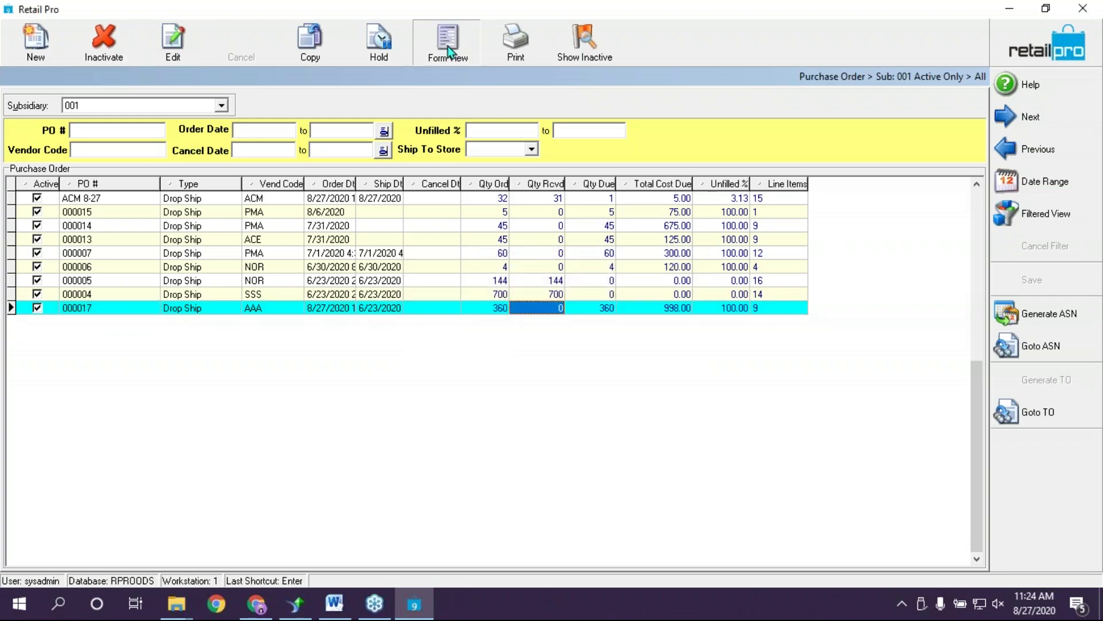
click(447, 45)
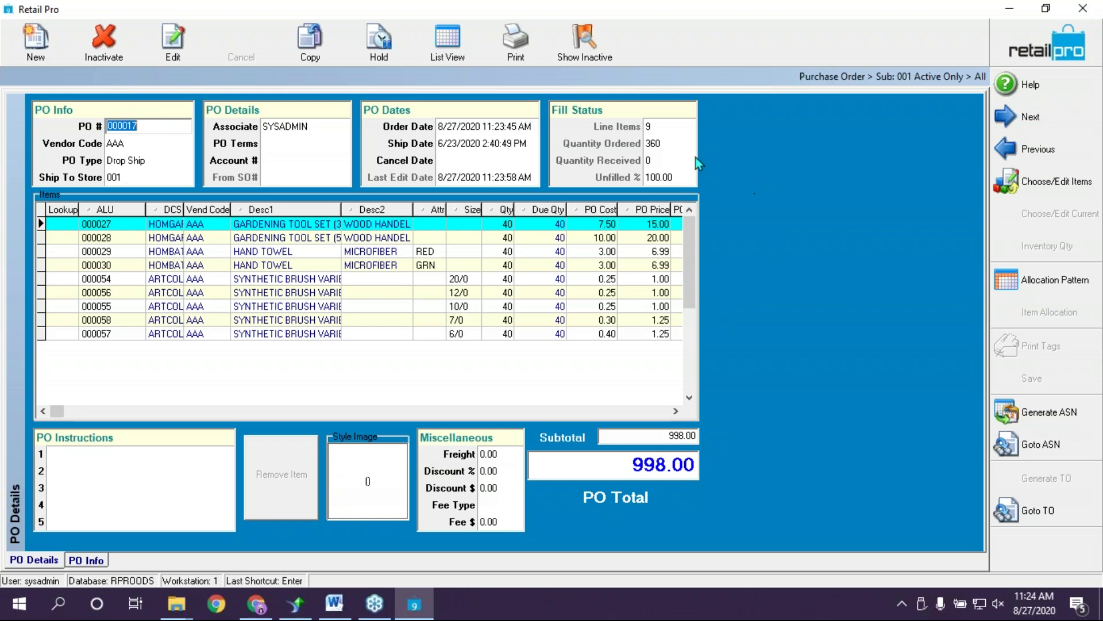
click(446, 38)
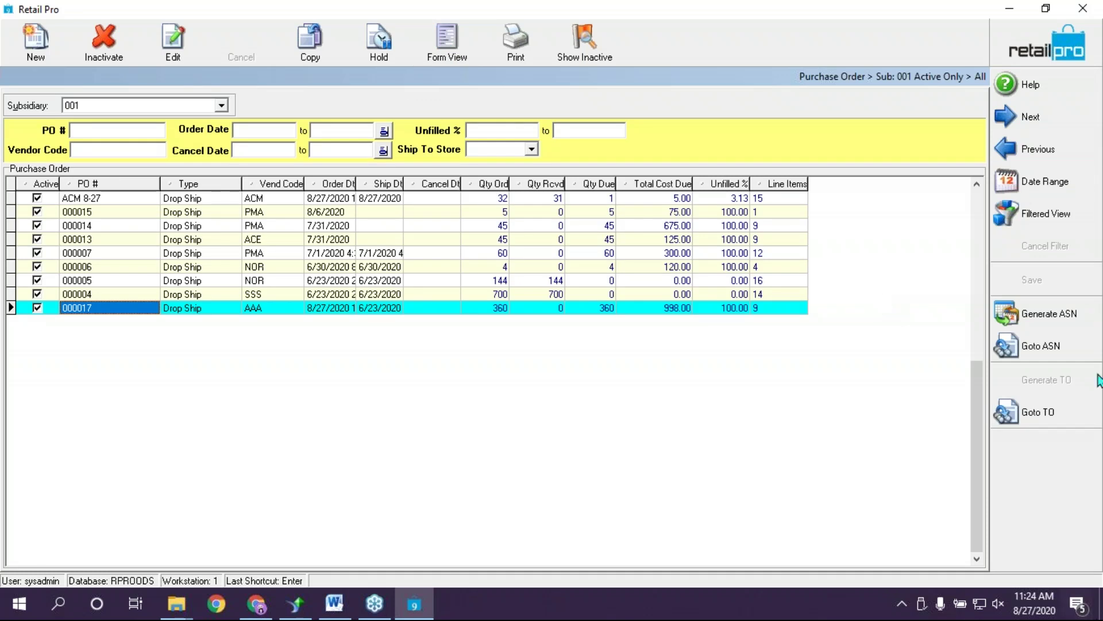
click(1092, 105)
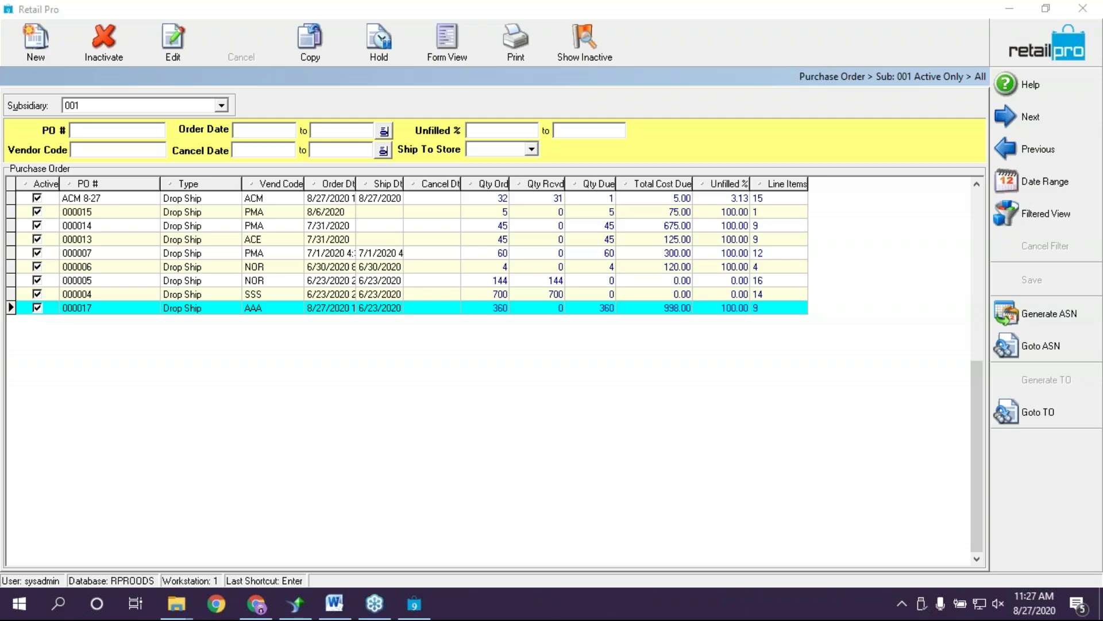
Go back to the Retail Pro home screen and open the Tools flyout
click(768, 3)
click(1067, 61)
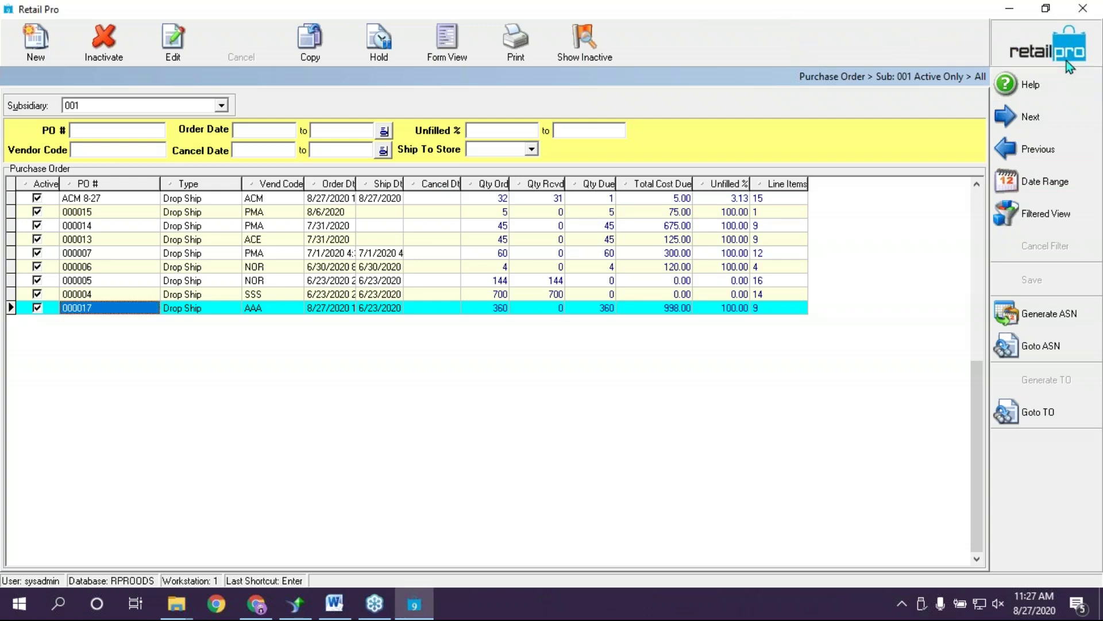
click(1044, 303)
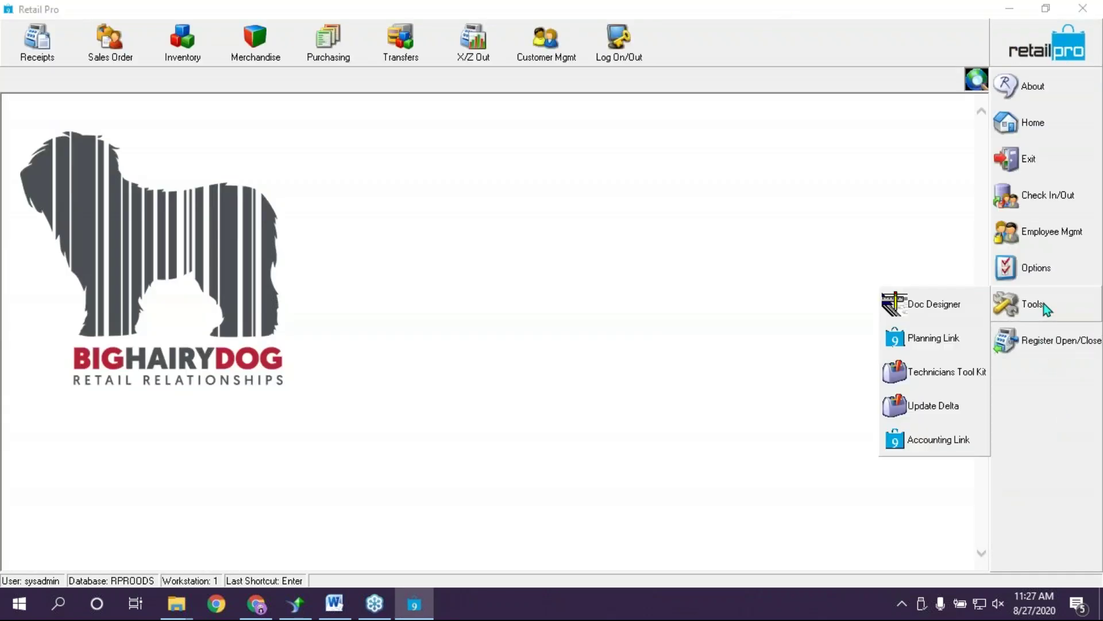
Launch the Technicians Tool Kit and log on to database RPROODS with the system password
click(943, 379)
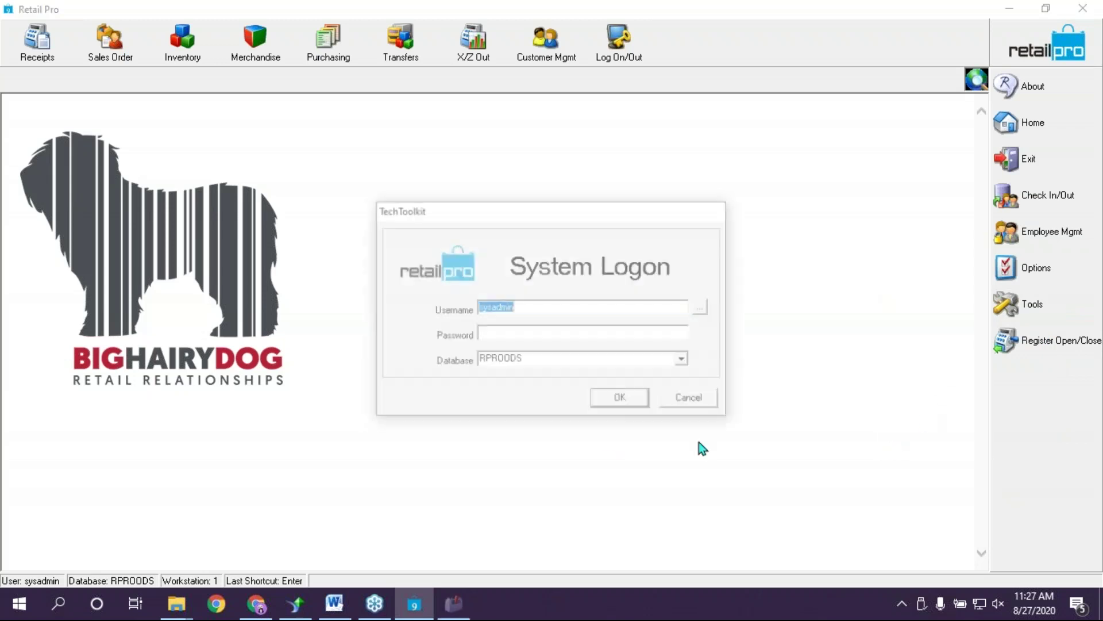
click(781, 33)
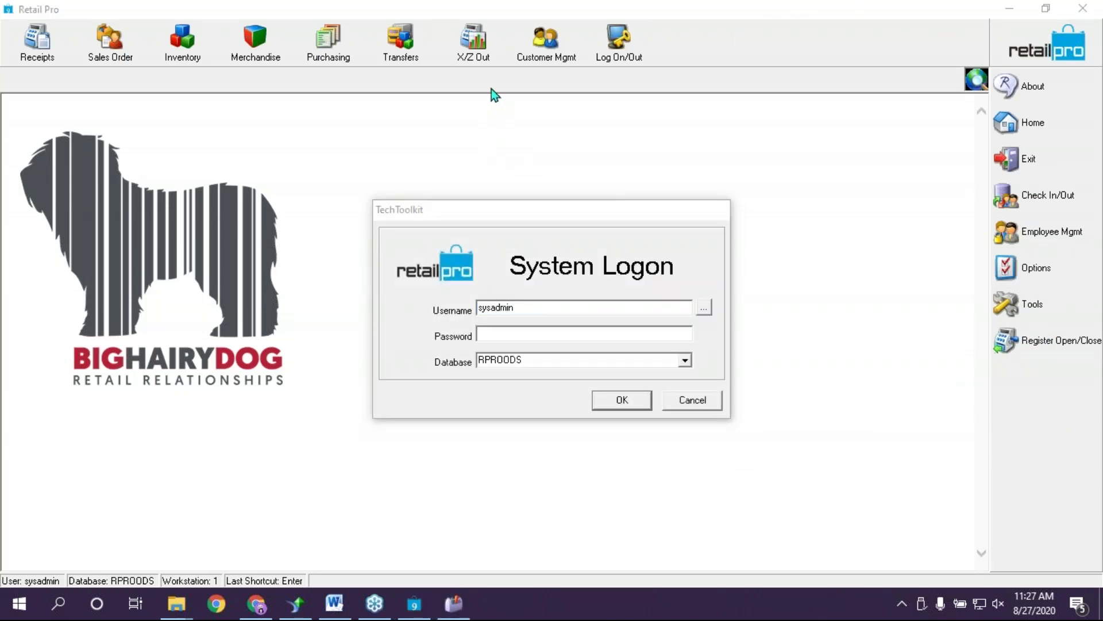
click(492, 332)
text(sysadmin)
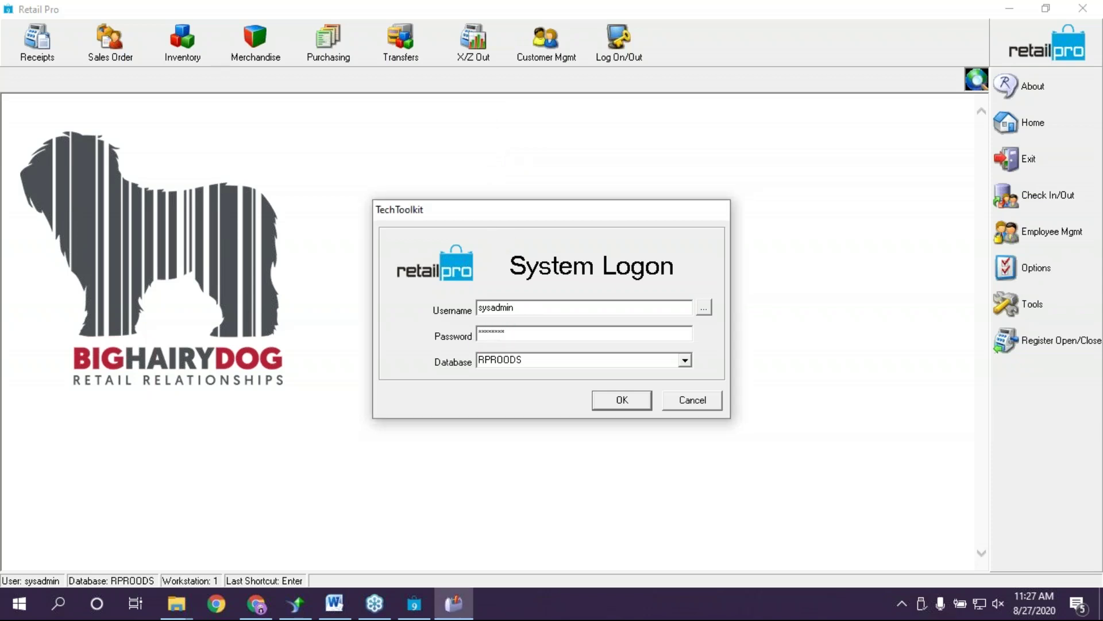
key(Return)
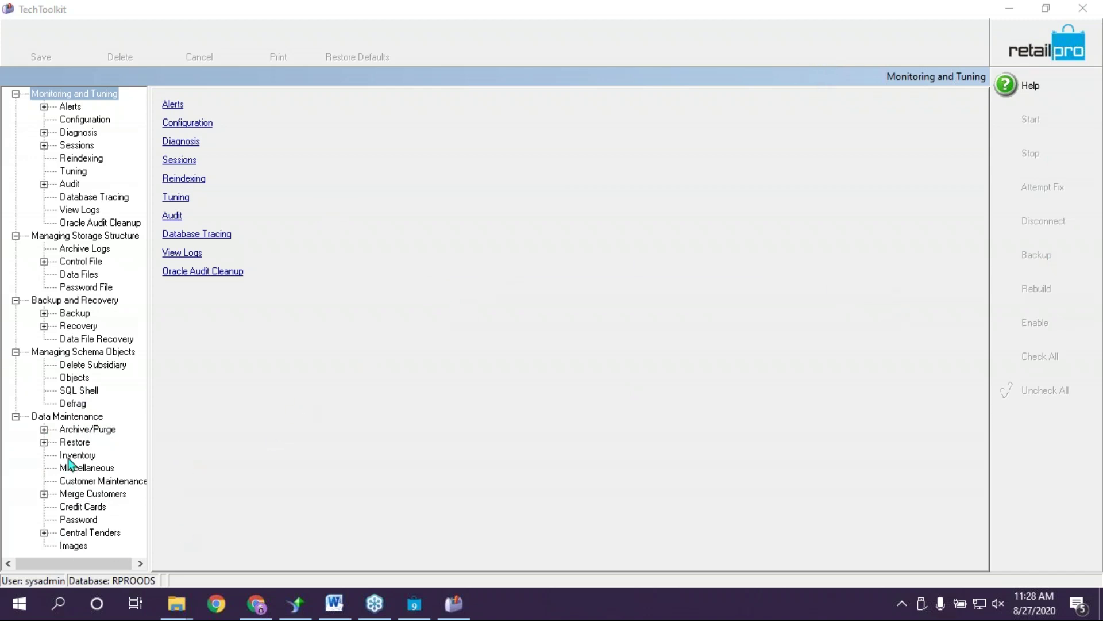
Expand Archive/Purge under Data Maintenance, widen the navigation tree, and select Purchase Orders
click(81, 430)
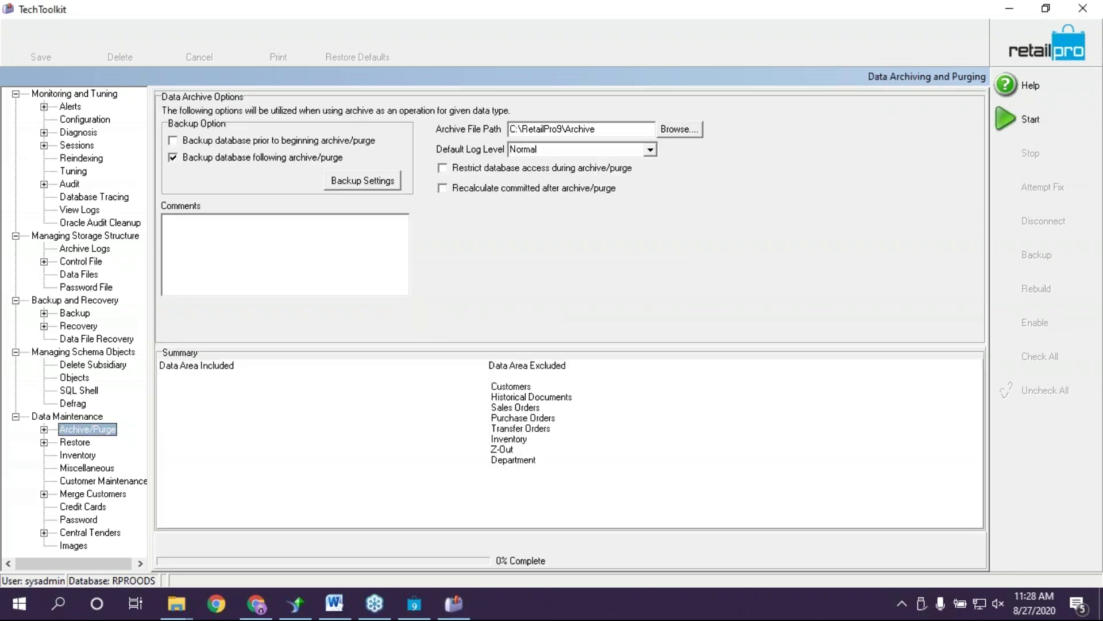
click(45, 430)
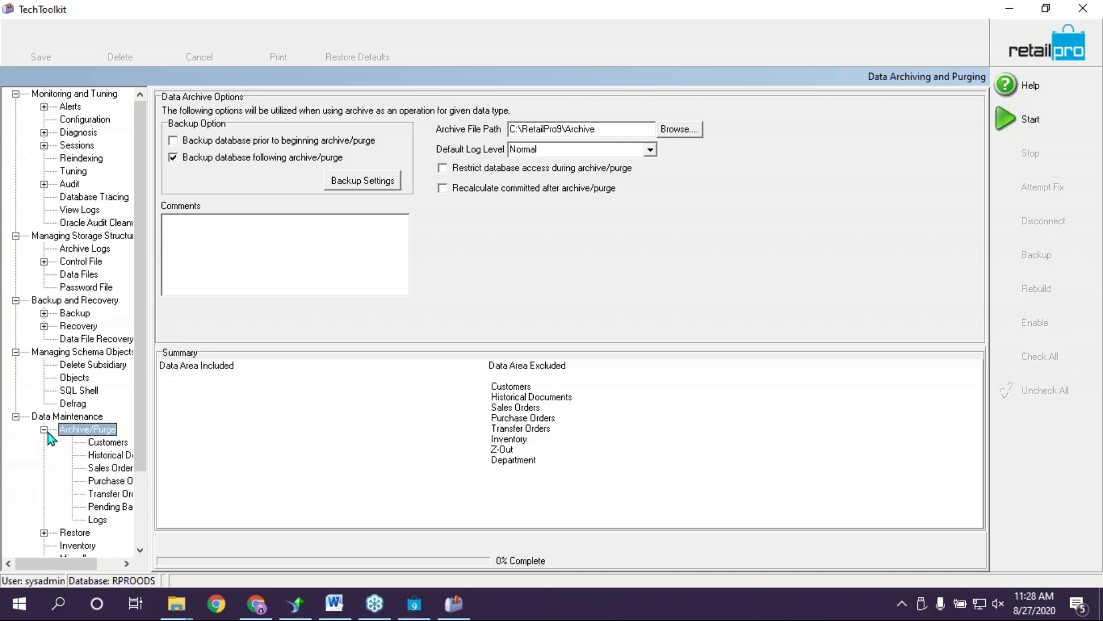
drag(153, 457, 253, 460)
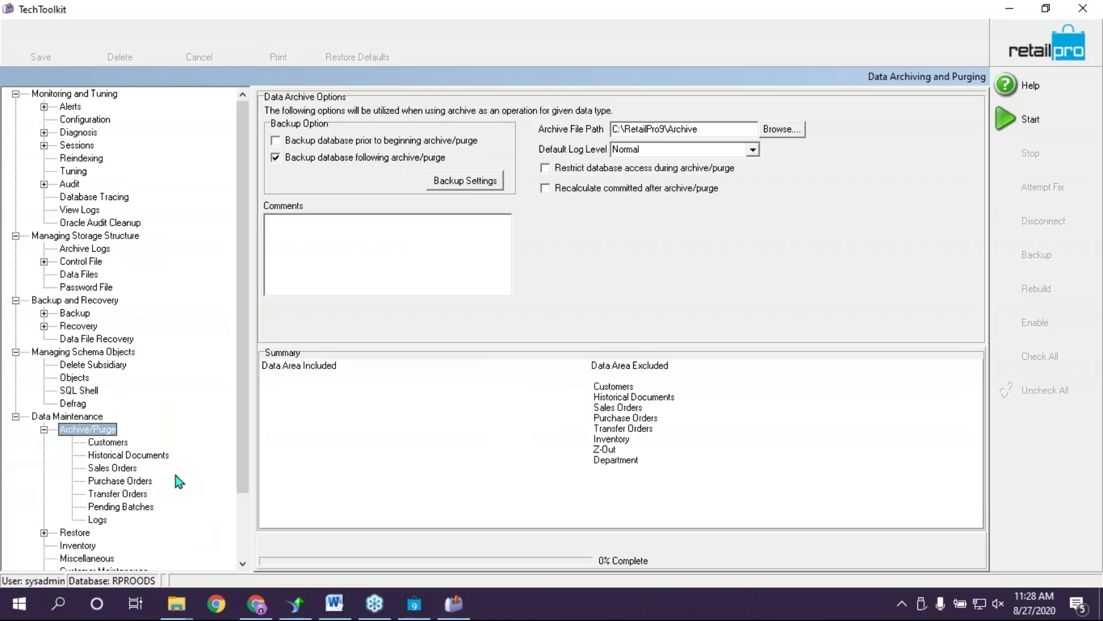
click(108, 479)
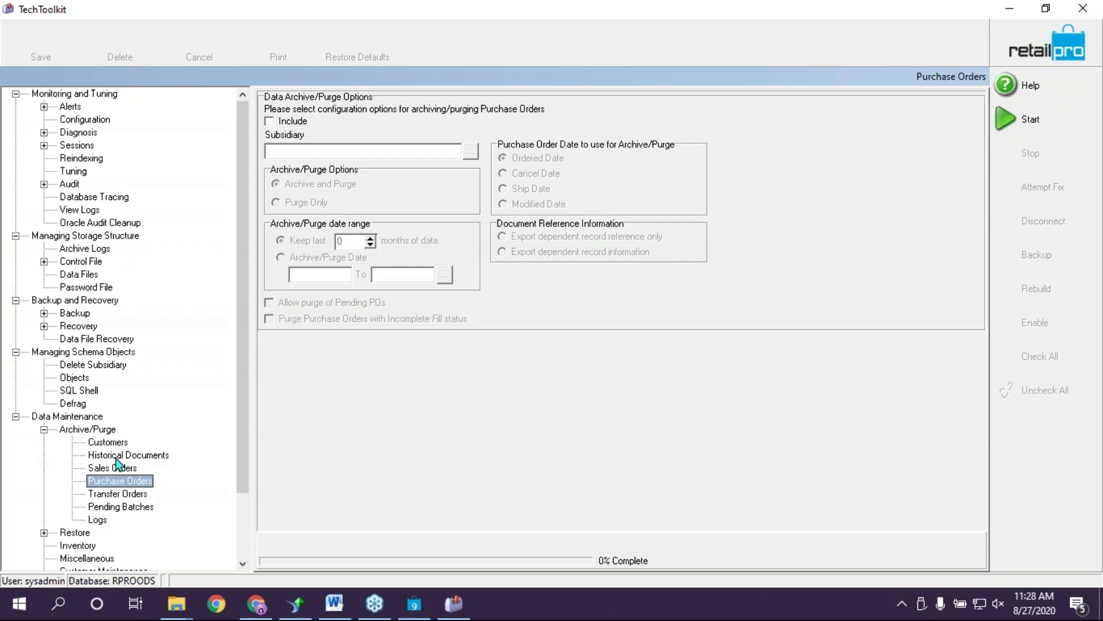
Include Historical Documents in the archive/purge, check its periods, and keep the date 8/27/2020
click(116, 458)
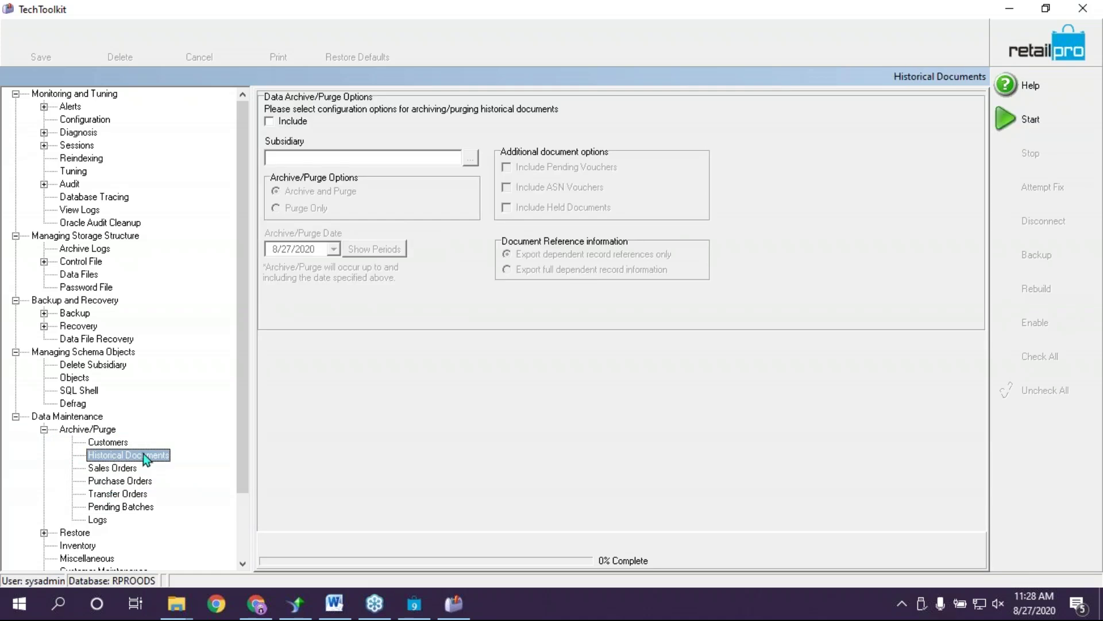
click(283, 126)
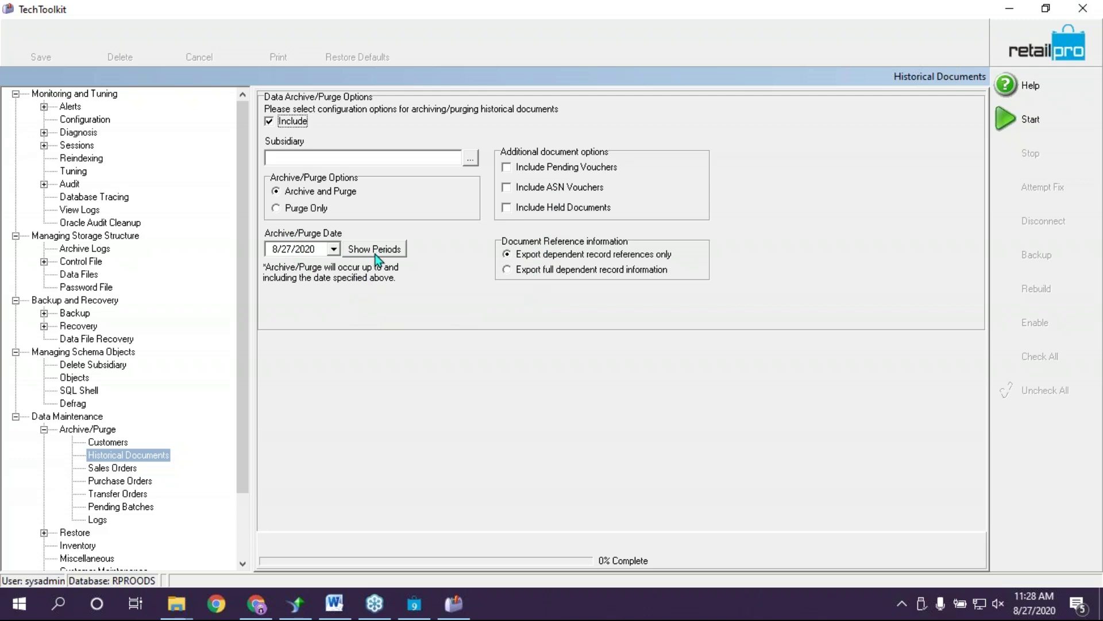
click(375, 252)
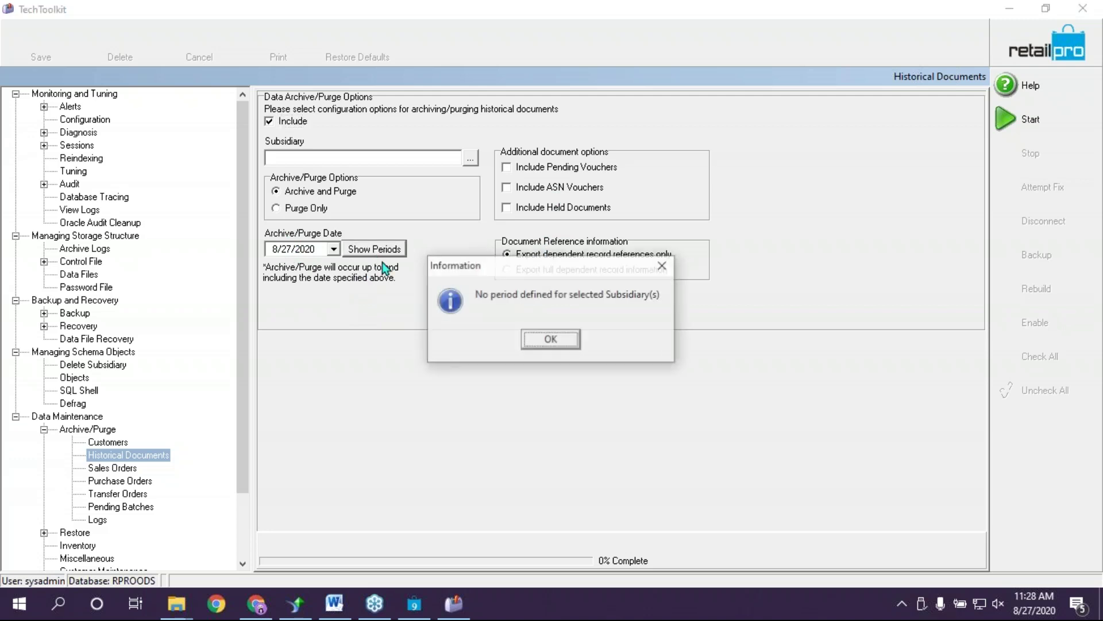
click(551, 339)
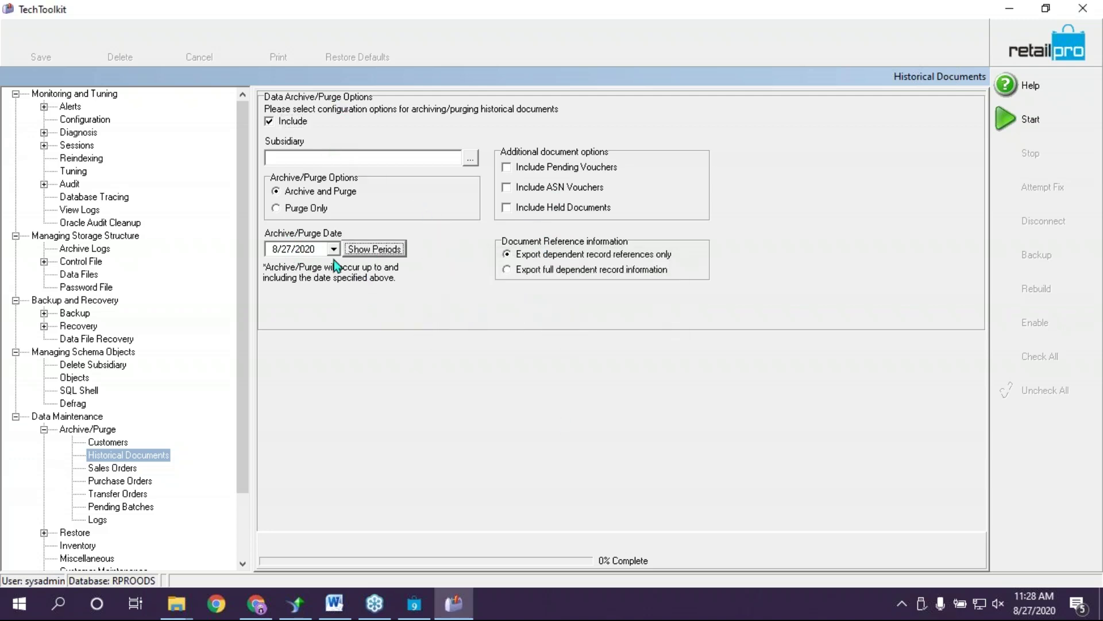
click(334, 249)
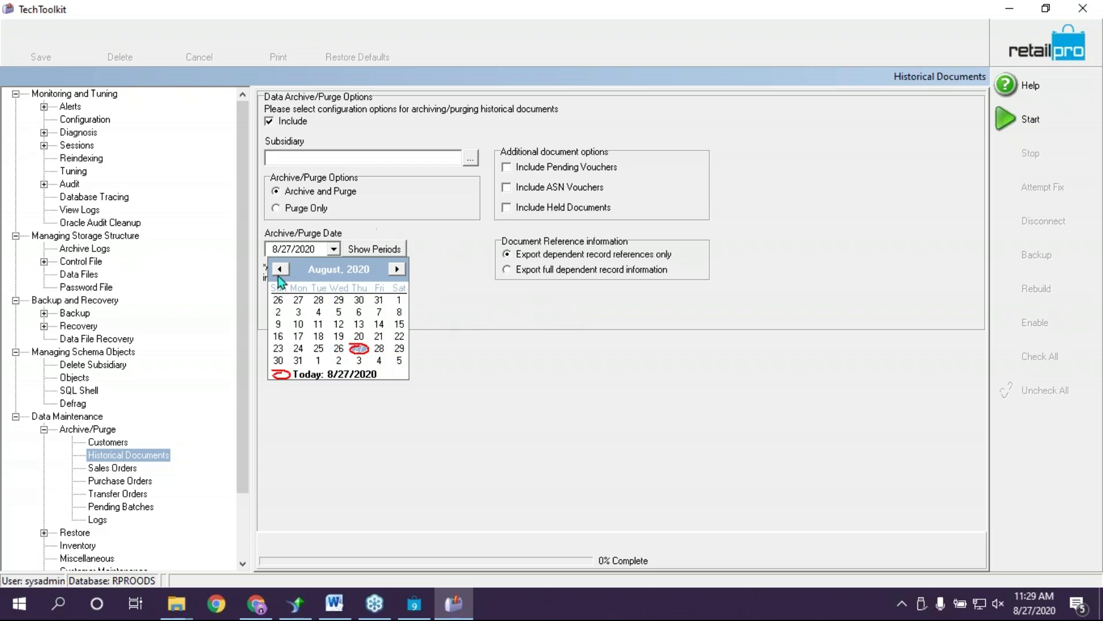
click(449, 296)
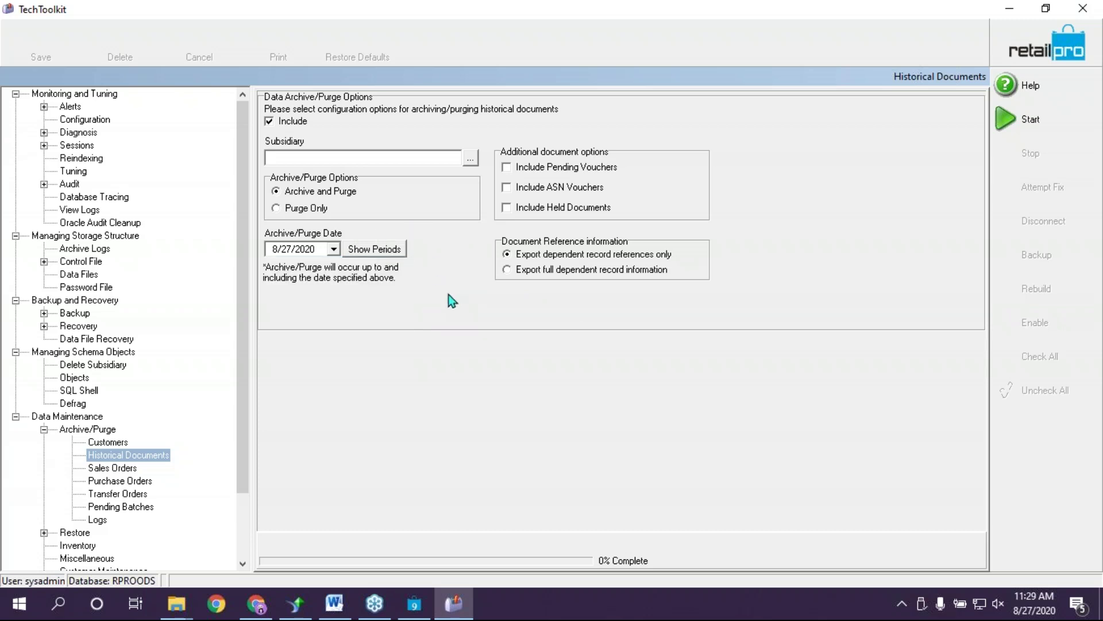
Select Customers in the Archive/Purge tree to view its options
click(94, 443)
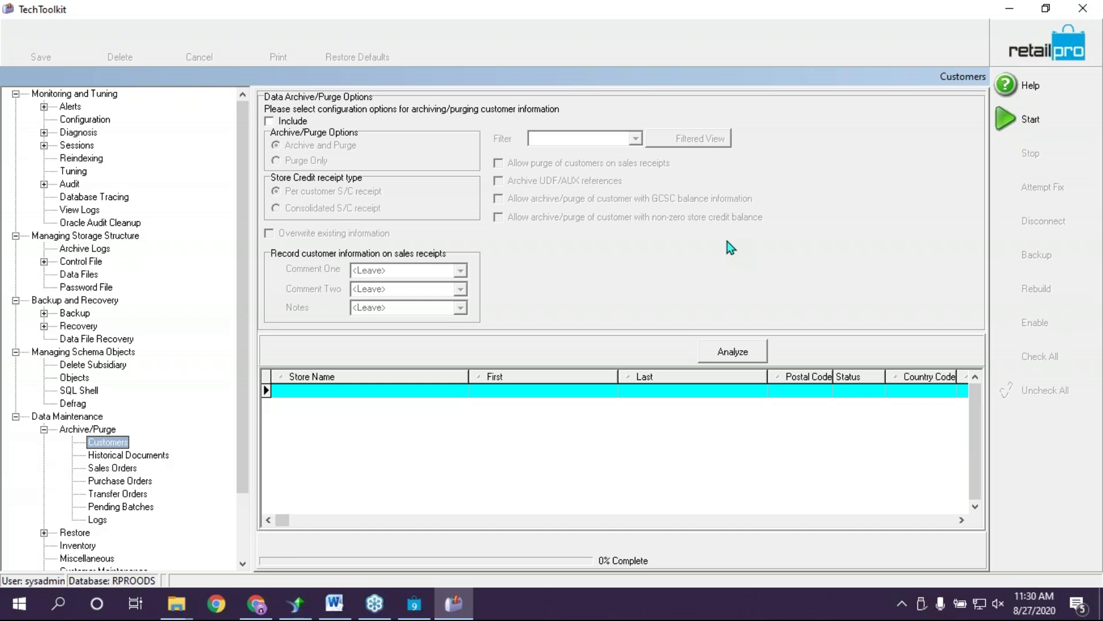
Collapse Archive/Purge and open the SQL Shell under Managing Schema Objects
click(44, 429)
click(77, 391)
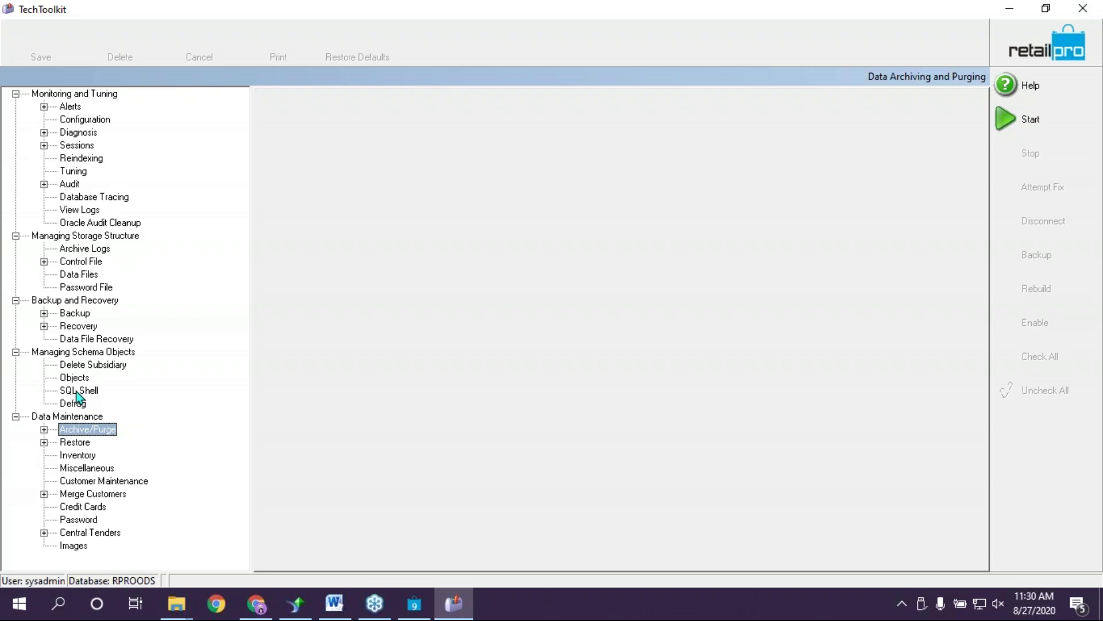
click(79, 391)
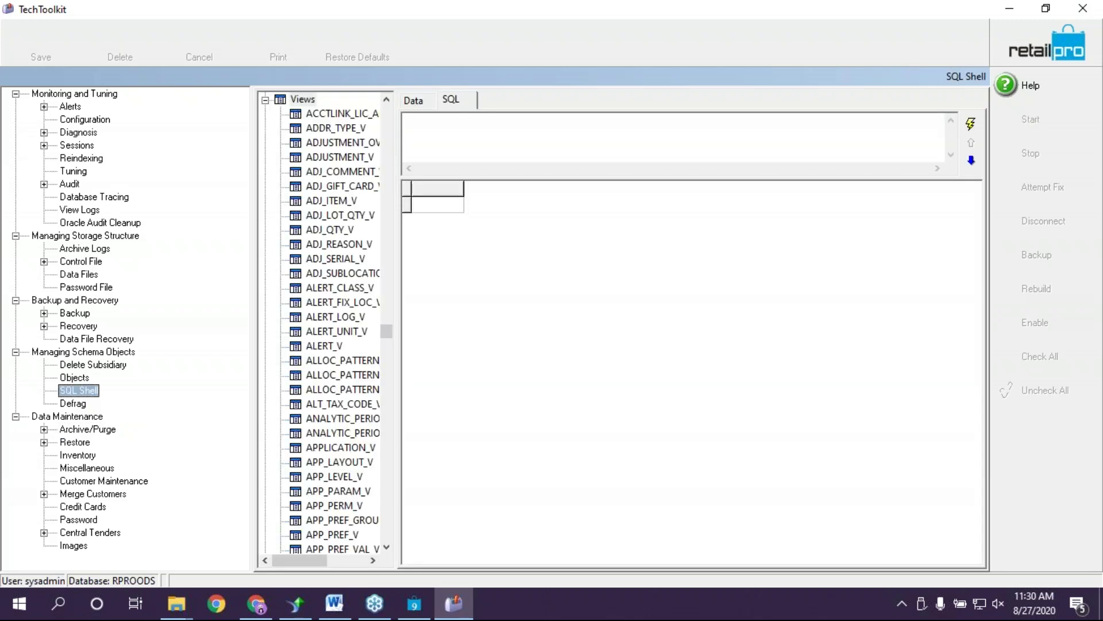